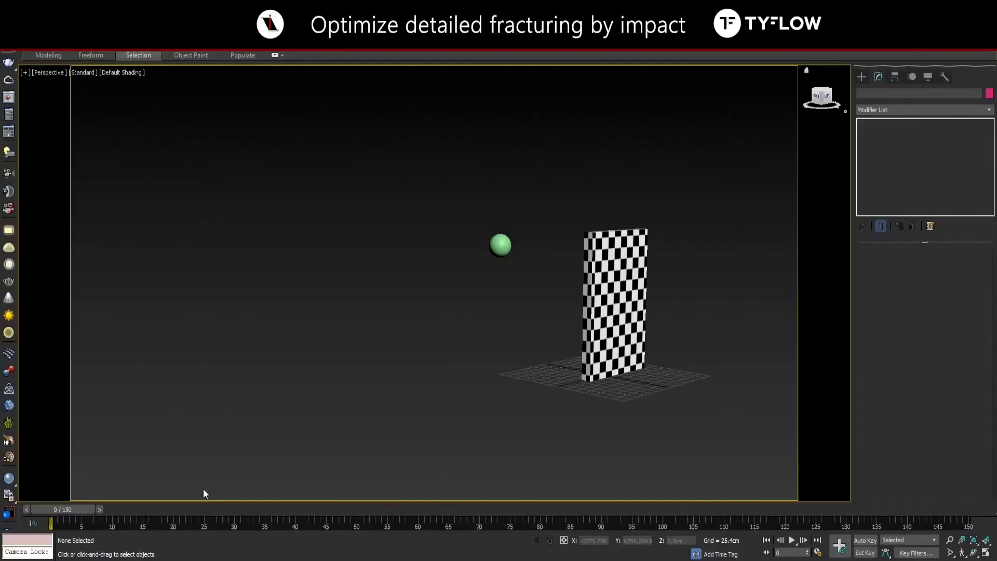
- Create a tyFlow object and position it at X/Y/Z 0 at the scene origin
{"action": "left_click", "coordinate": [862, 76]}
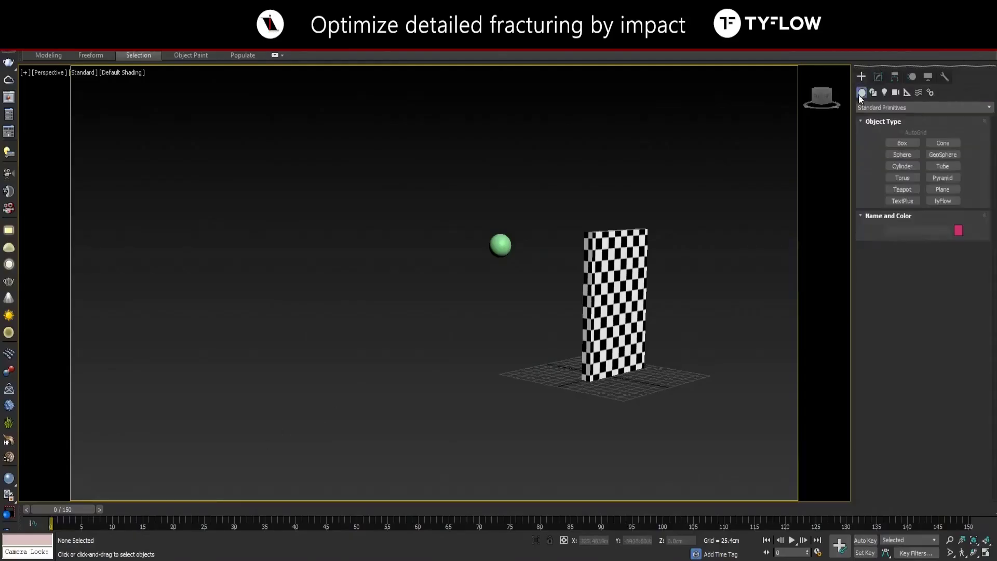
{"action": "left_click", "coordinate": [943, 200]}
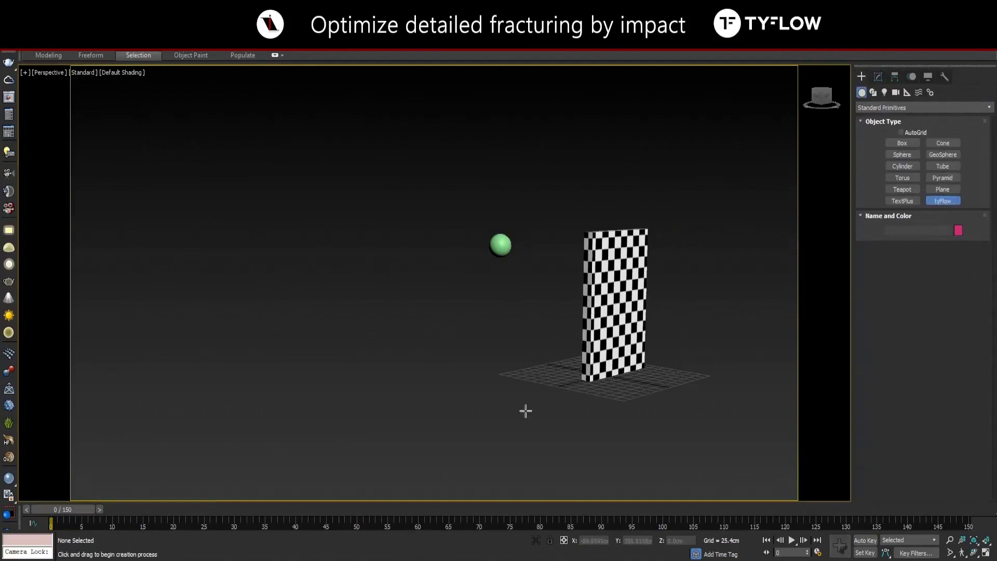
{"action": "mouse_move", "coordinate": [449, 392]}
{"action": "left_mouse_down"}
{"action": "mouse_move", "coordinate": [461, 408]}
{"action": "mouse_move", "coordinate": [456, 400]}
{"action": "left_mouse_up"}
{"action": "right_click", "coordinate": [495, 381]}
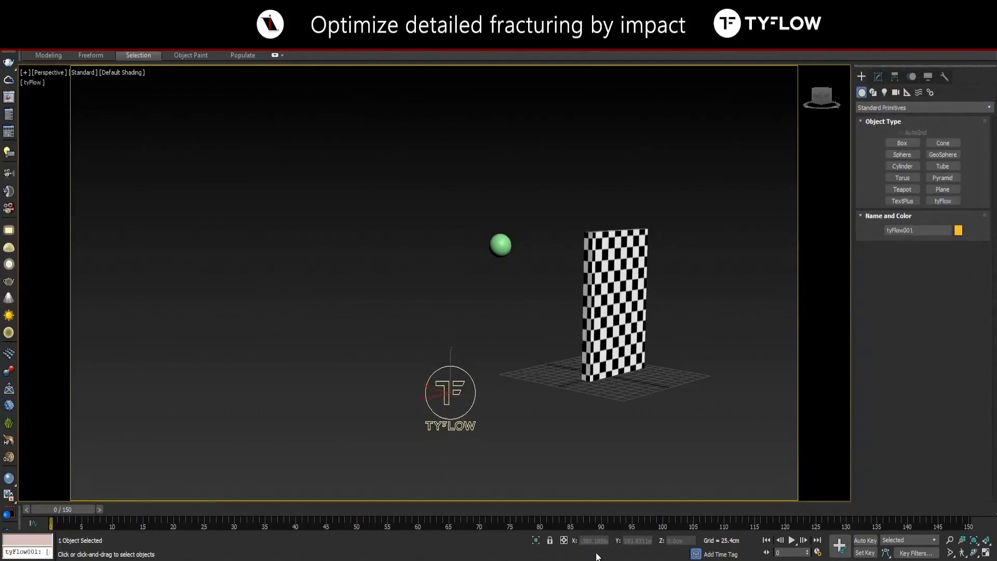
{"action": "key", "text": "w"}
{"action": "double_click", "coordinate": [594, 540]}
{"action": "type", "text": "0"}
{"action": "key", "text": "Tab"}
{"action": "type", "text": "0"}
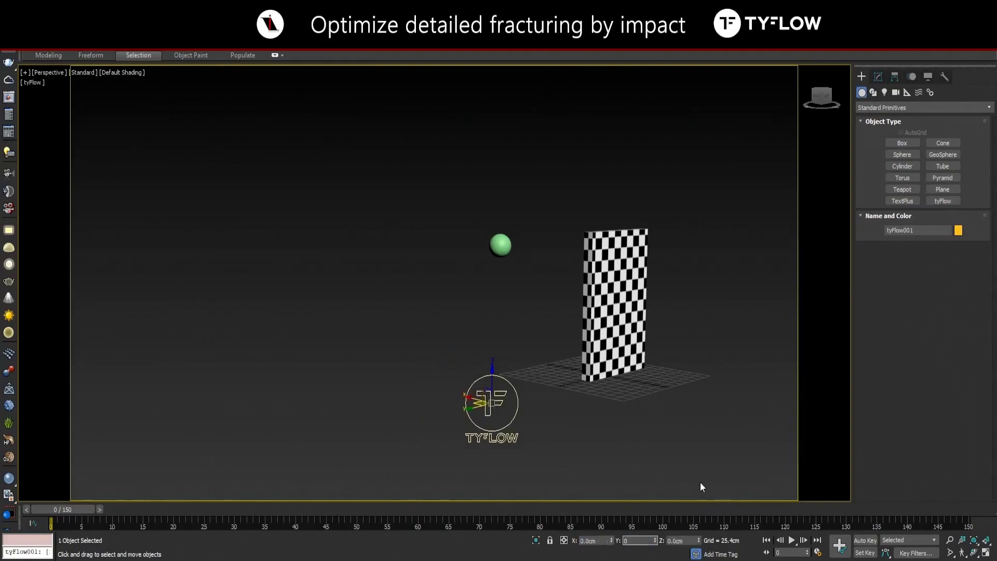
{"action": "key", "text": "Return"}
{"action": "left_click", "coordinate": [700, 481]}
- Select tyFlow001 and open its empty flow editor
{"action": "left_click", "coordinate": [549, 396]}
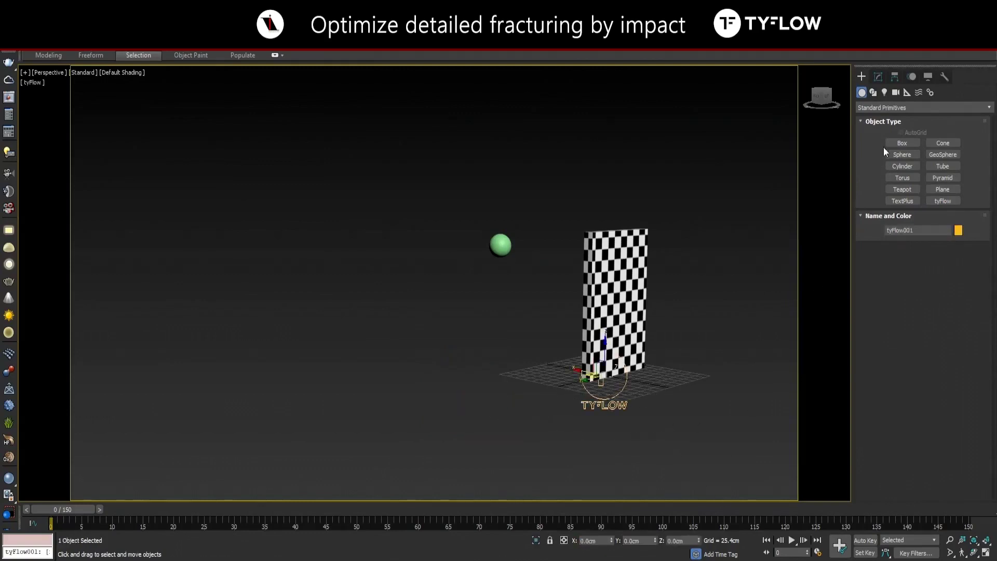
{"action": "left_click", "coordinate": [876, 76]}
{"action": "left_click", "coordinate": [922, 274]}
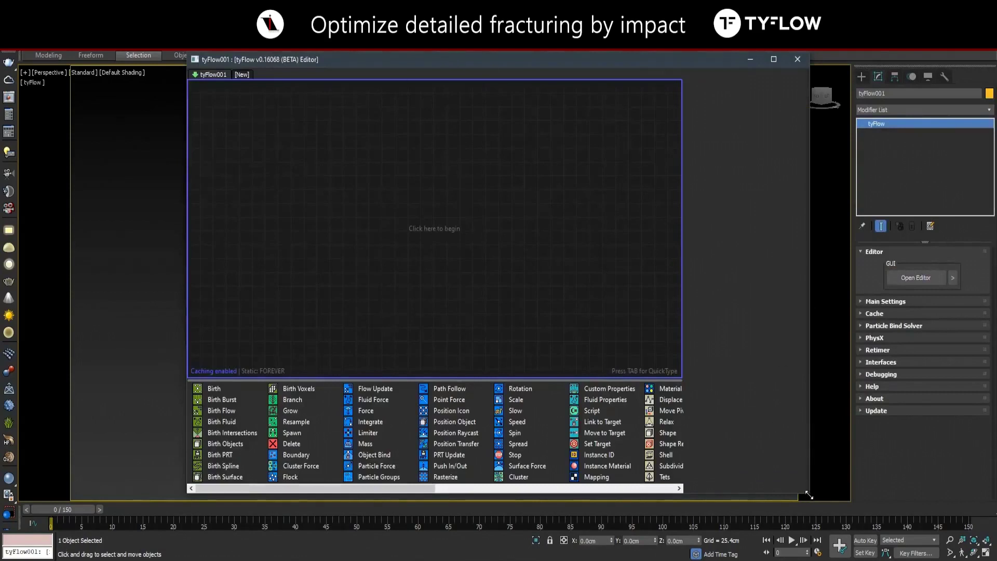
- Resize and move the editor, then create Event_001 with Birth Objects sourcing the wall
{"action": "left_click_drag", "start_coordinate": [809, 501], "coordinate": [635, 499]}
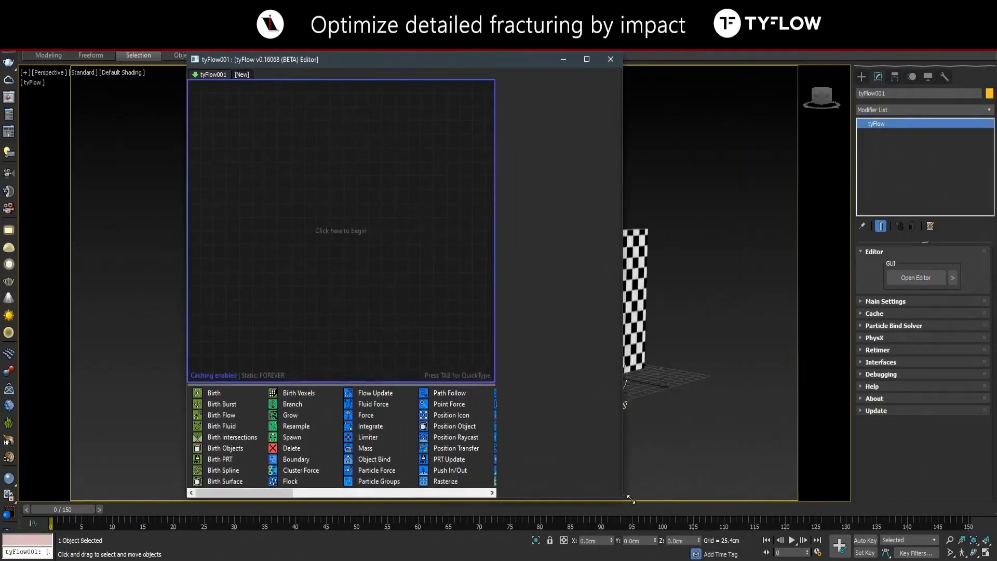
{"action": "left_click_drag", "start_coordinate": [452, 63], "coordinate": [265, 90]}
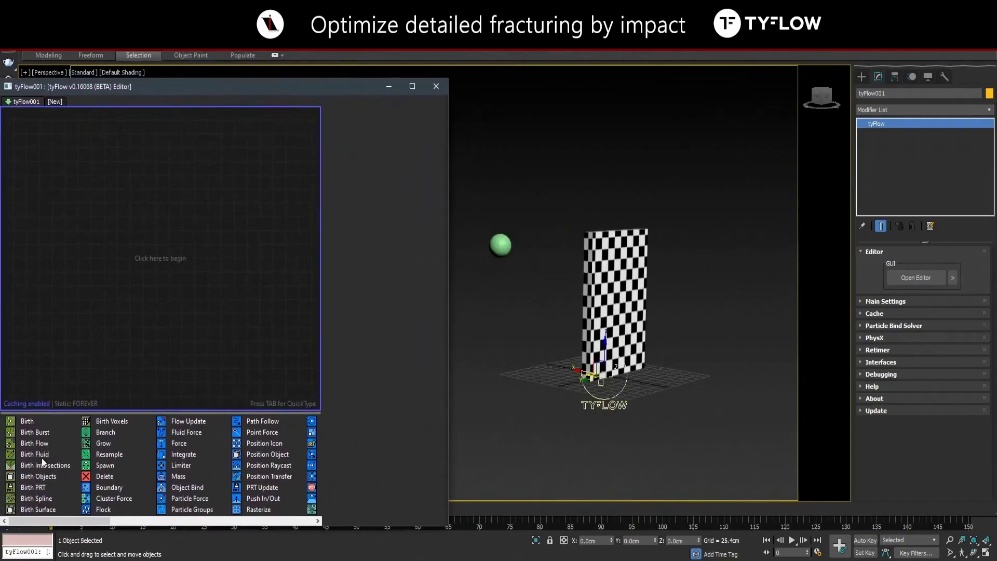
{"action": "left_click_drag", "start_coordinate": [44, 478], "coordinate": [27, 291]}
{"action": "left_click_drag", "start_coordinate": [90, 197], "coordinate": [90, 200]}
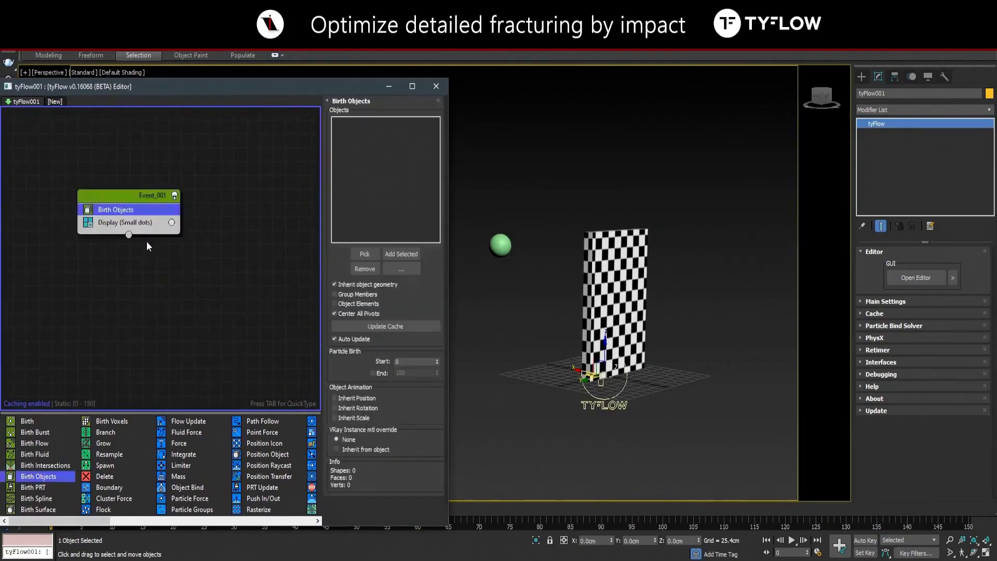
{"action": "left_click", "coordinate": [364, 254]}
{"action": "left_click", "coordinate": [613, 277]}
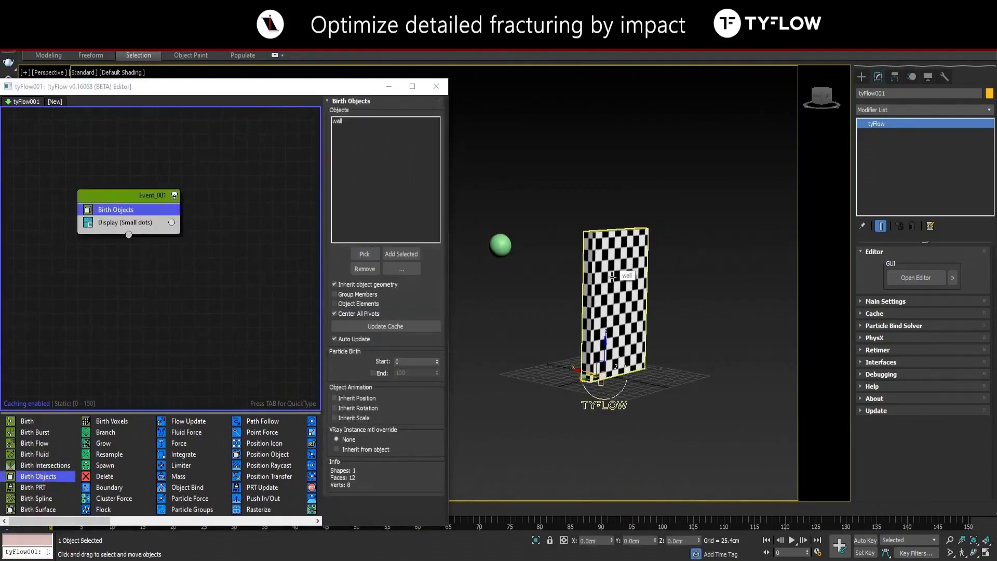
- Hide the original checkered wall object
{"action": "left_click", "coordinate": [612, 277]}
{"action": "right_click", "coordinate": [616, 272]}
{"action": "left_click", "coordinate": [631, 245]}
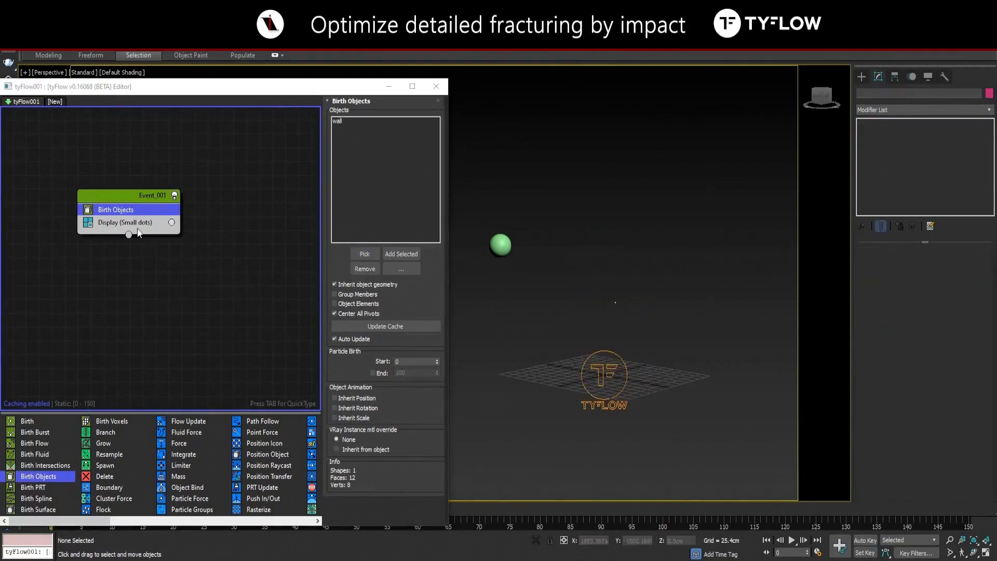
- Display Event_001's particles as Geometry and add a Voronoi Fracture operator
{"action": "left_click", "coordinate": [164, 225]}
{"action": "left_click", "coordinate": [379, 124]}
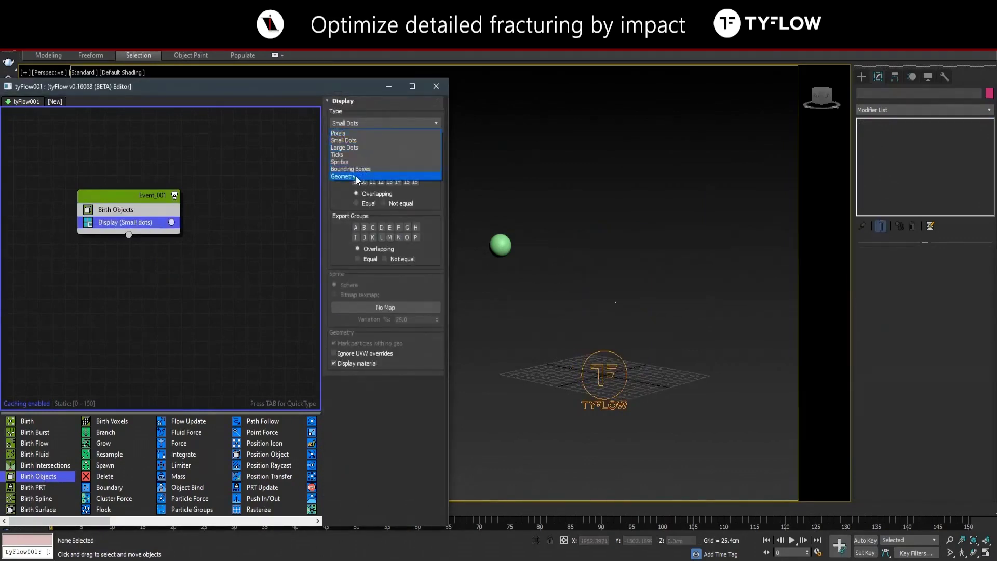
{"action": "left_click", "coordinate": [357, 177]}
{"action": "scroll", "coordinate": [270, 493], "scroll_direction": "right", "scroll_amount": 5}
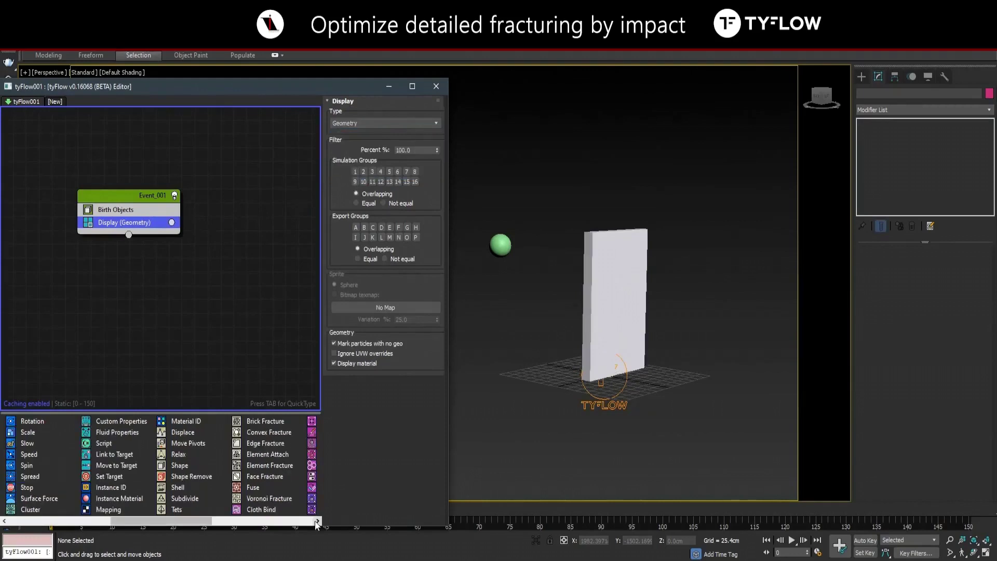
{"action": "mouse_move", "coordinate": [269, 498]}
{"action": "left_mouse_down"}
{"action": "mouse_move", "coordinate": [113, 231]}
{"action": "mouse_move", "coordinate": [132, 217]}
{"action": "left_mouse_up"}
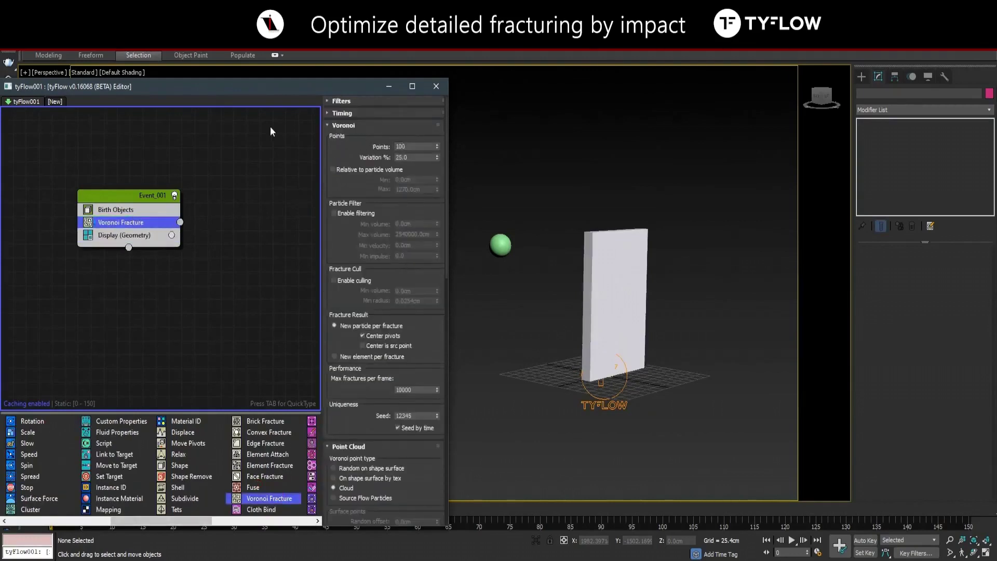
- Switch the viewport to Edged Faces and add a Convex Hull PhysX Shape to Event_001
{"action": "left_click", "coordinate": [129, 73]}
{"action": "left_click", "coordinate": [210, 198]}
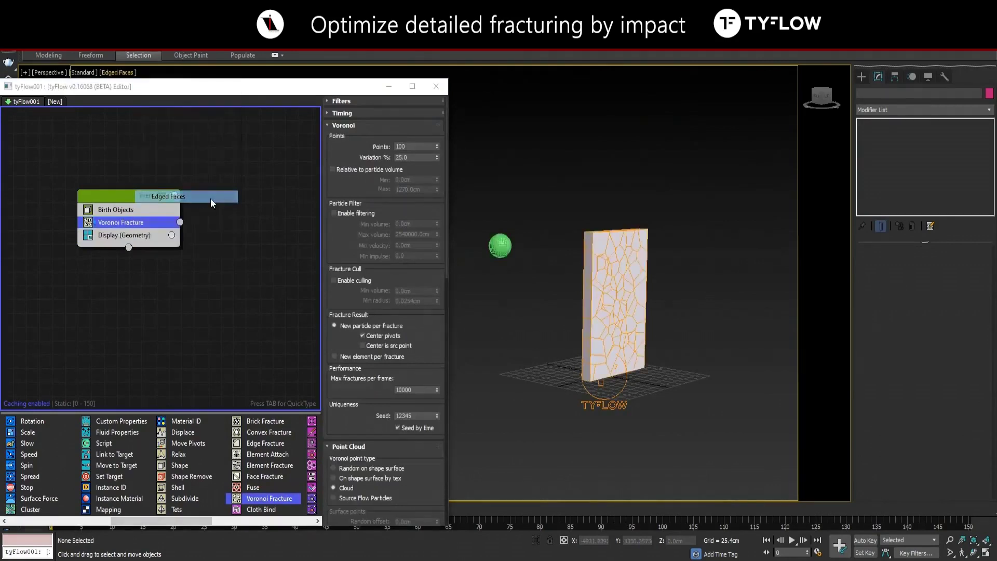
{"action": "left_click", "coordinate": [317, 521]}
{"action": "left_click_drag", "start_coordinate": [260, 446], "coordinate": [109, 235]}
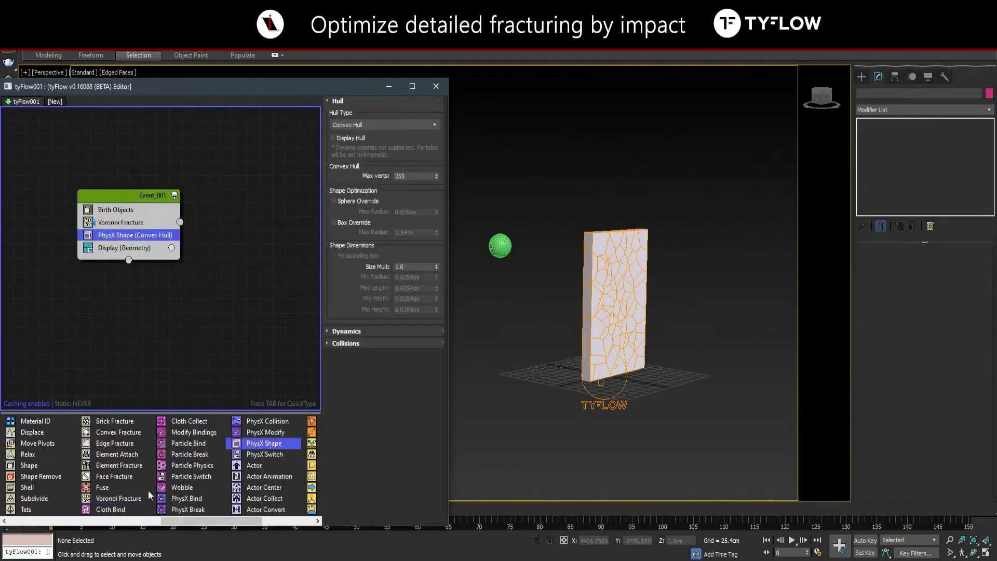
{"action": "mouse_move", "coordinate": [108, 525]}
{"action": "left_mouse_down"}
{"action": "mouse_move", "coordinate": [108, 500]}
{"action": "mouse_move", "coordinate": [132, 509]}
{"action": "mouse_move", "coordinate": [190, 497]}
{"action": "mouse_move", "coordinate": [32, 499]}
{"action": "left_mouse_up"}
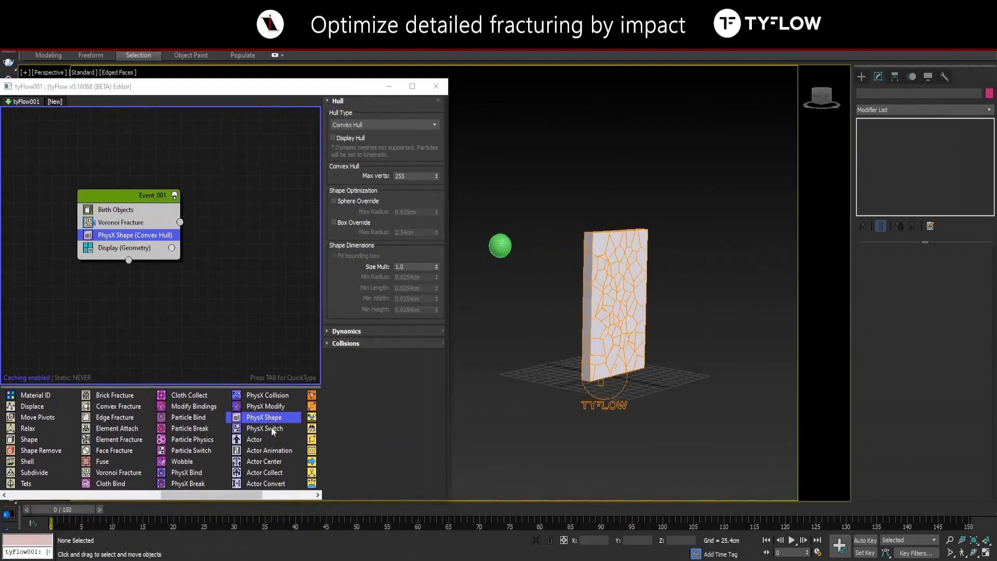
- Add a Kinematic PhysX Switch and an Edge Fracture operator to Event_001
{"action": "mouse_move", "coordinate": [273, 431]}
{"action": "left_mouse_down"}
{"action": "mouse_move", "coordinate": [112, 305]}
{"action": "mouse_move", "coordinate": [154, 242]}
{"action": "left_mouse_up"}
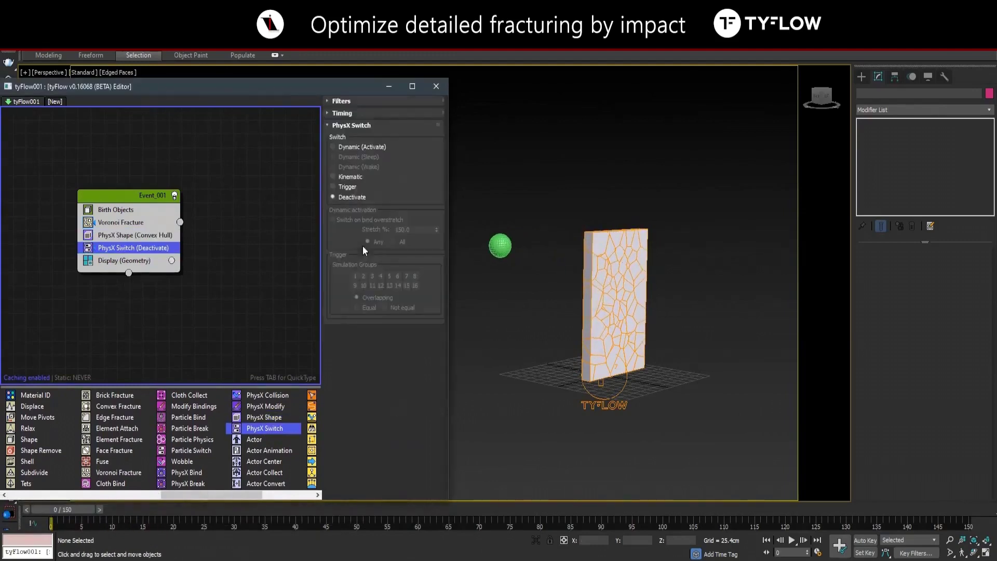
{"action": "left_click", "coordinate": [350, 178]}
{"action": "mouse_move", "coordinate": [80, 513]}
{"action": "left_mouse_down"}
{"action": "mouse_move", "coordinate": [283, 508]}
{"action": "mouse_move", "coordinate": [3, 501]}
{"action": "left_mouse_up"}
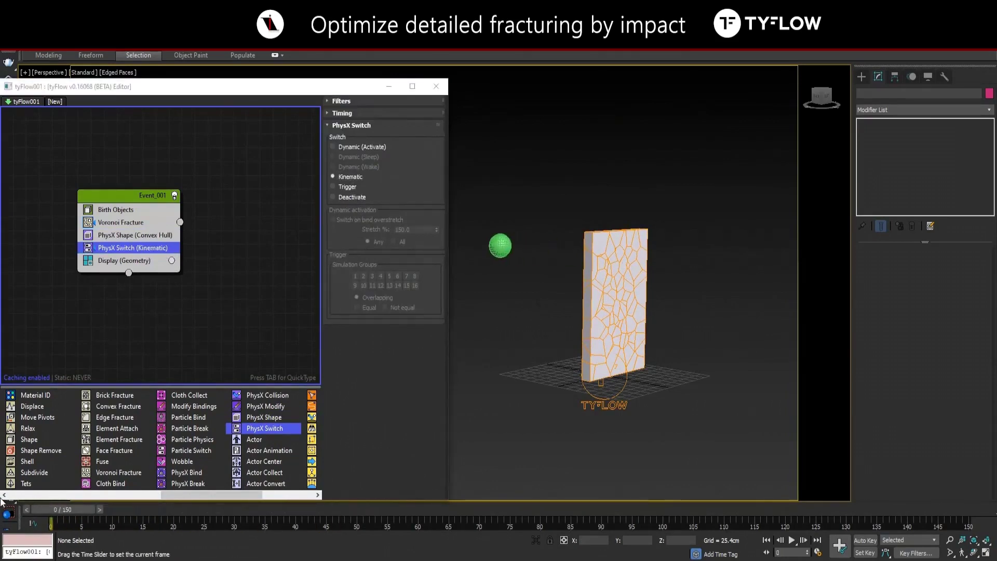
{"action": "left_click", "coordinate": [318, 496]}
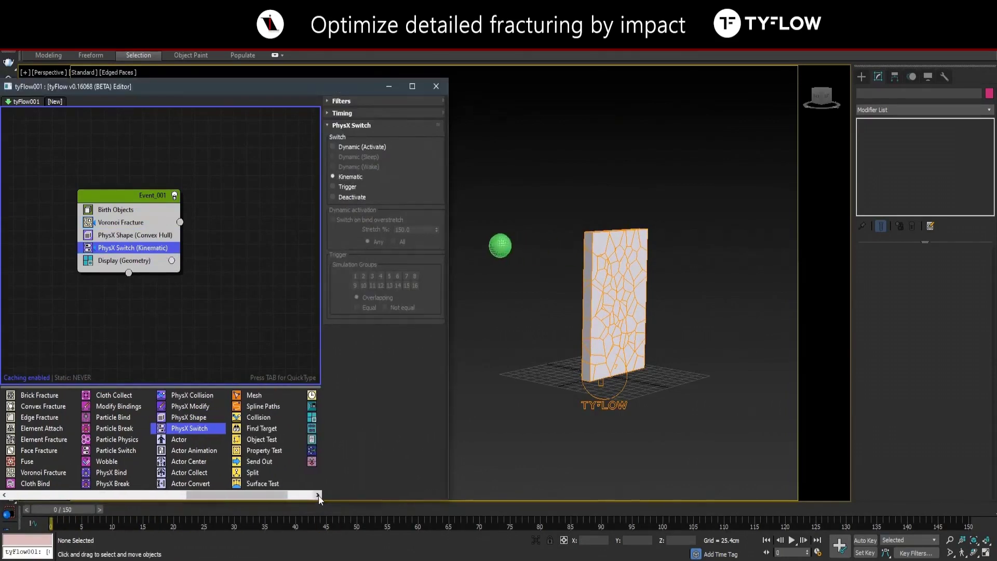
{"action": "left_click_drag", "start_coordinate": [47, 418], "coordinate": [156, 242]}
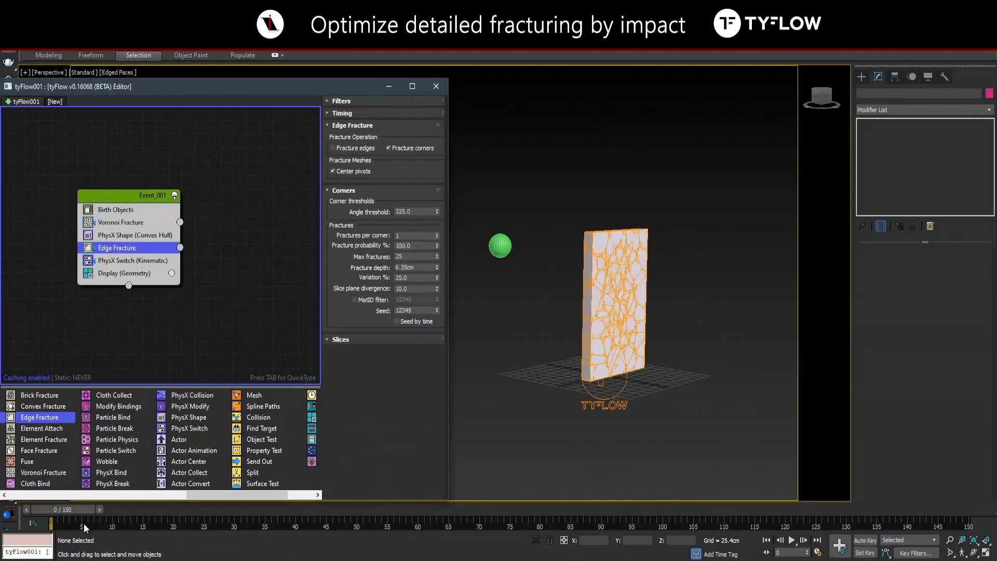
- Create Event_002 with a Display operator set to Geometry
{"action": "mouse_move", "coordinate": [76, 510]}
{"action": "left_mouse_down"}
{"action": "mouse_move", "coordinate": [251, 501]}
{"action": "mouse_move", "coordinate": [66, 497]}
{"action": "left_mouse_up"}
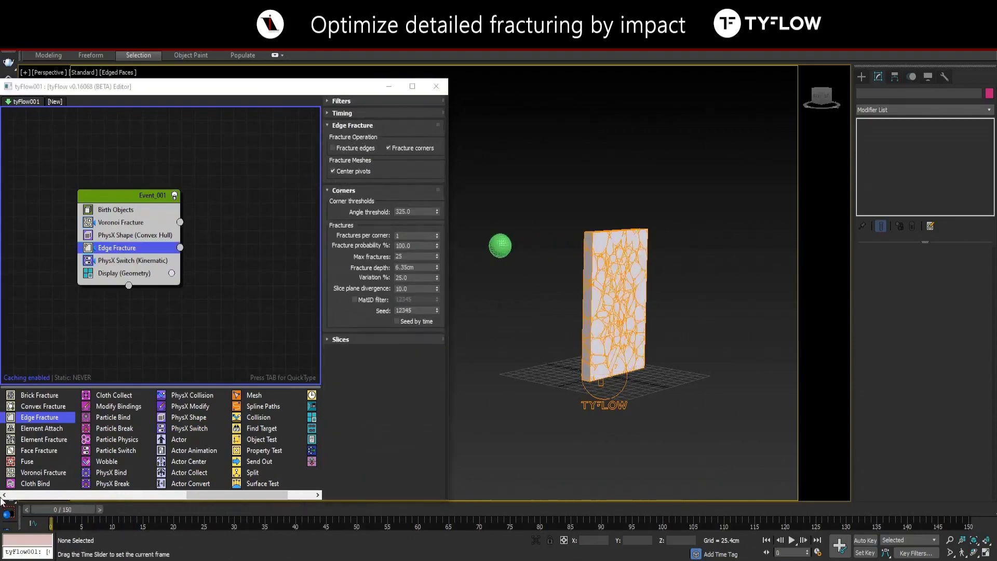
{"action": "left_click", "coordinate": [318, 495]}
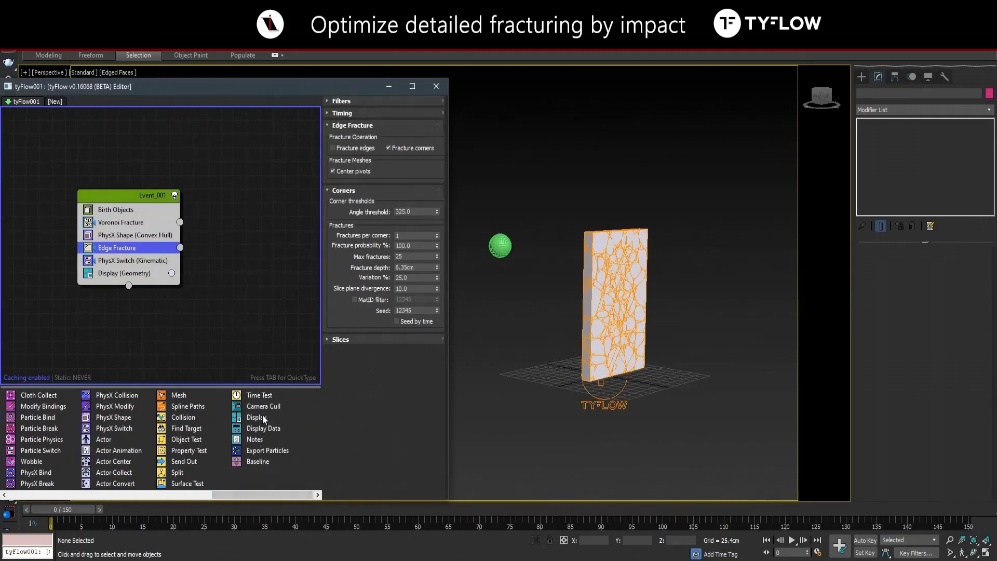
{"action": "left_click_drag", "start_coordinate": [256, 417], "coordinate": [239, 285]}
{"action": "left_click", "coordinate": [392, 125]}
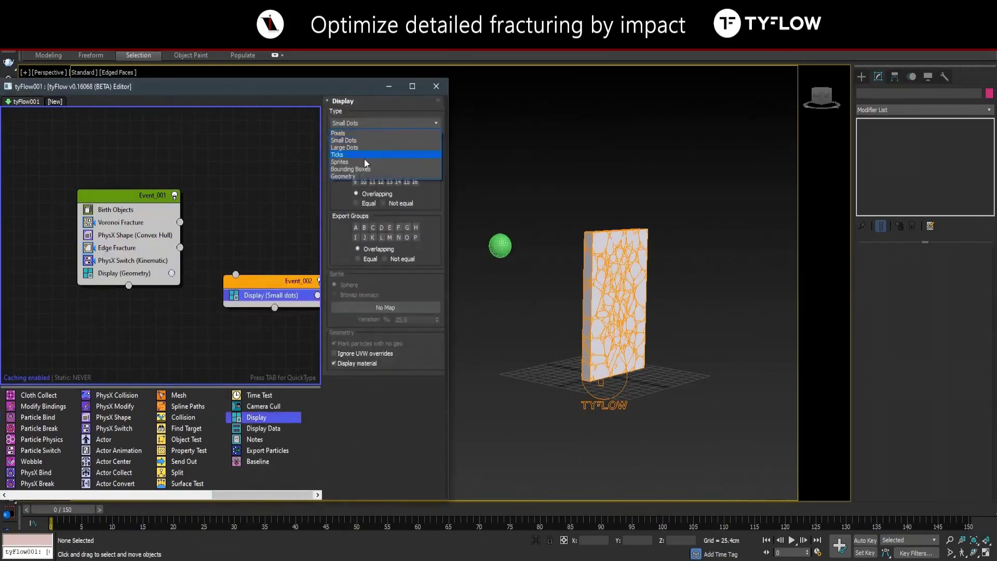
{"action": "left_click", "coordinate": [362, 177]}
- Give Event_002 a cyan display colour and add a Surface Test to Event_001
{"action": "middle_click_drag", "start_coordinate": [270, 341], "coordinate": [249, 335]}
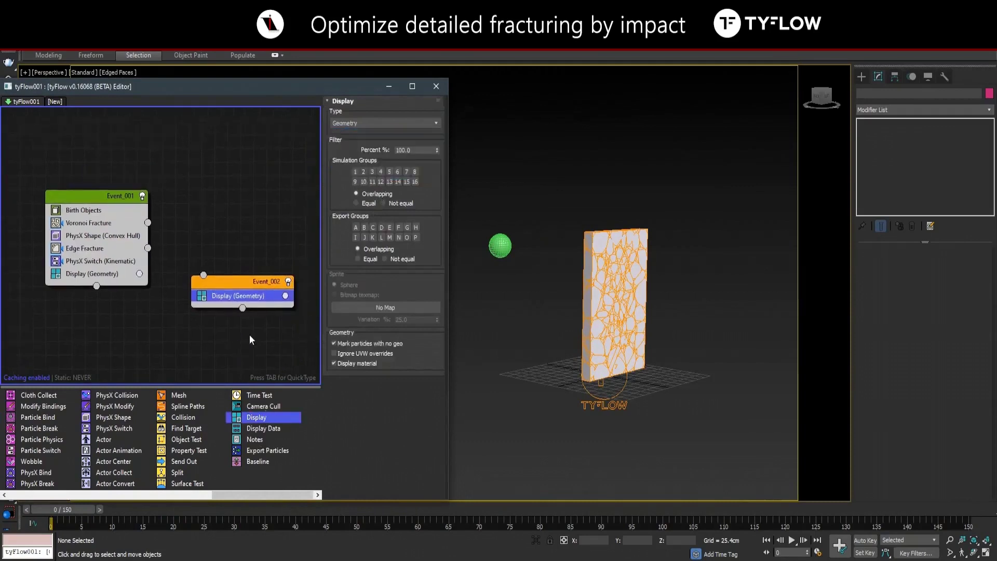
{"action": "left_click", "coordinate": [285, 296]}
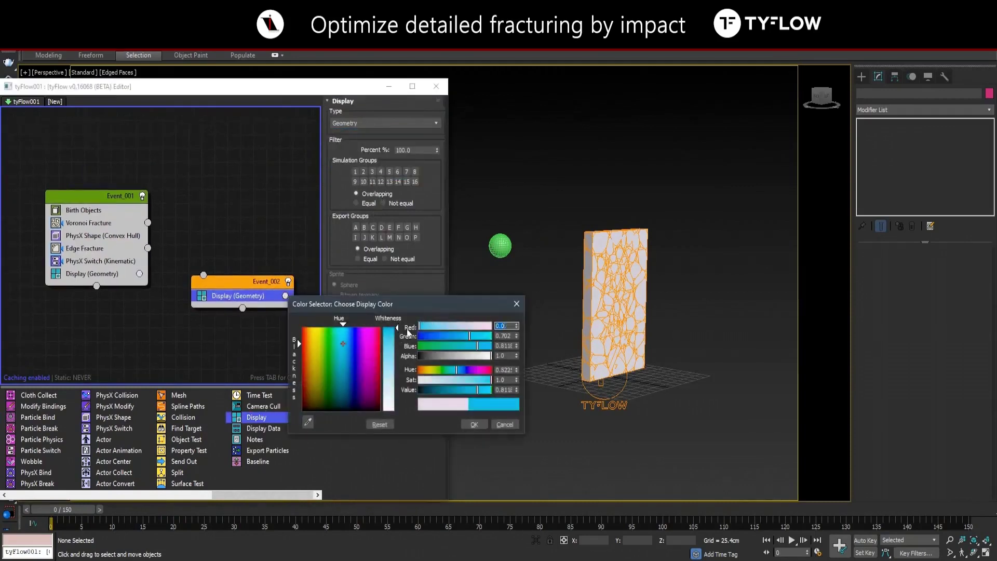
{"action": "left_click", "coordinate": [474, 424]}
{"action": "left_click_drag", "start_coordinate": [179, 483], "coordinate": [94, 269]}
{"action": "left_click", "coordinate": [364, 241]}
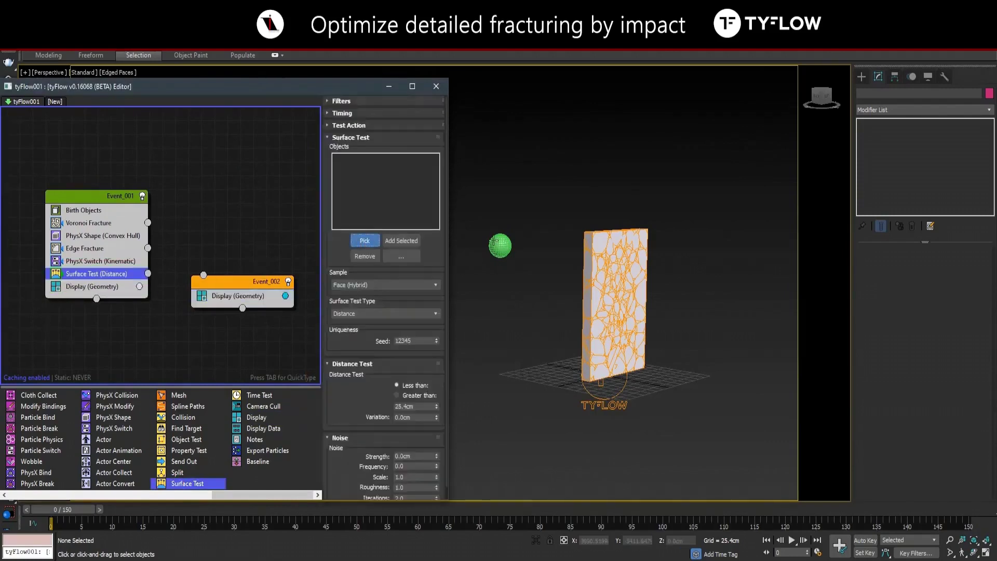
- Make the Surface Test check distance to col_activator under 70.0cm
{"action": "left_click", "coordinate": [497, 250]}
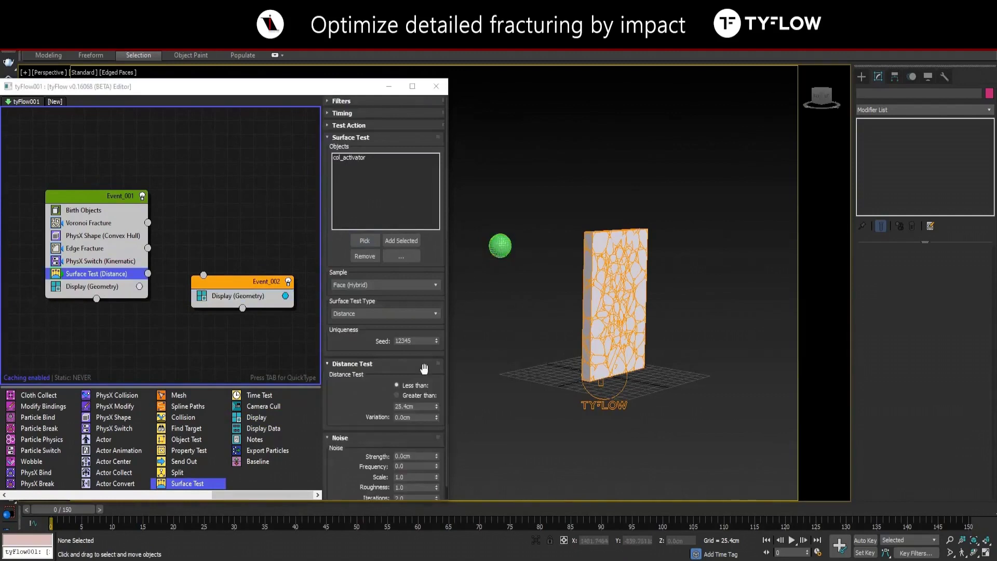
{"action": "scroll", "coordinate": [409, 443], "scroll_direction": "down", "scroll_amount": 1}
{"action": "left_click", "coordinate": [414, 393]}
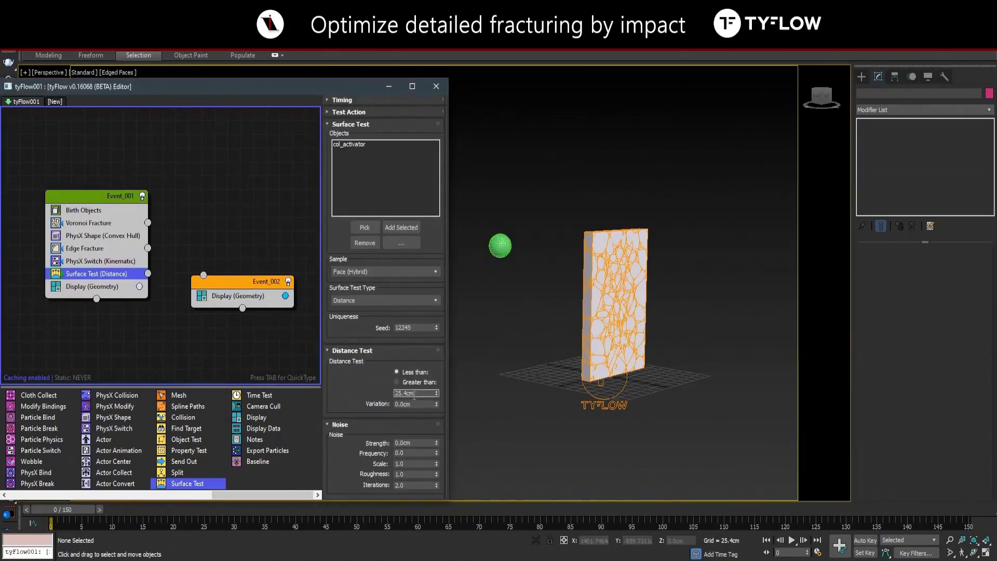
{"action": "type", "text": "70"}
{"action": "key", "text": "Return"}
- Enable the Voronoi Fracture cap material ID override with ID 2
{"action": "left_click", "coordinate": [95, 223]}
{"action": "scroll", "coordinate": [368, 425], "scroll_direction": "down", "scroll_amount": 5}
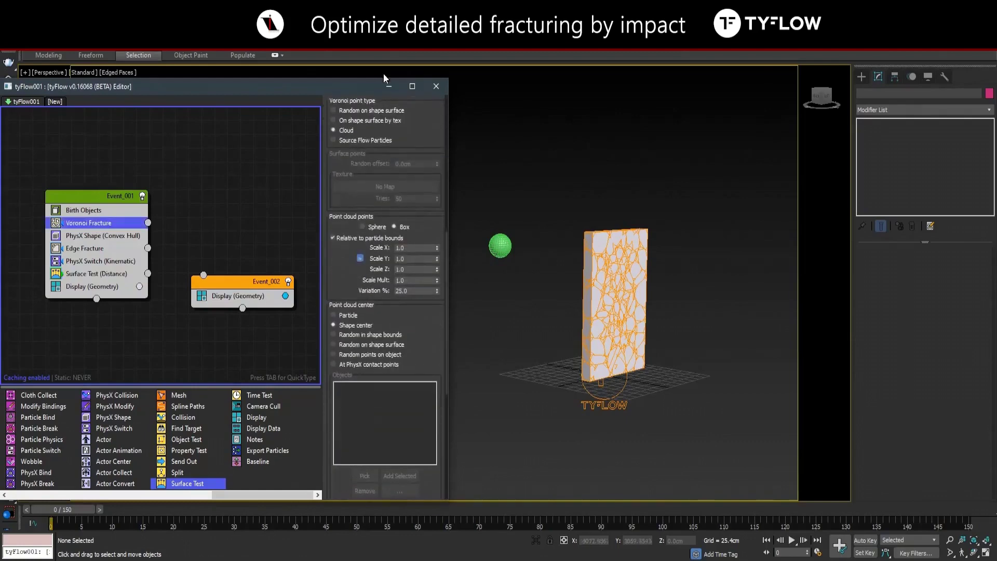
{"action": "scroll", "coordinate": [355, 476], "scroll_direction": "down", "scroll_amount": 3}
{"action": "scroll", "coordinate": [382, 487], "scroll_direction": "down", "scroll_amount": 3}
{"action": "scroll", "coordinate": [382, 487], "scroll_direction": "down", "scroll_amount": 3}
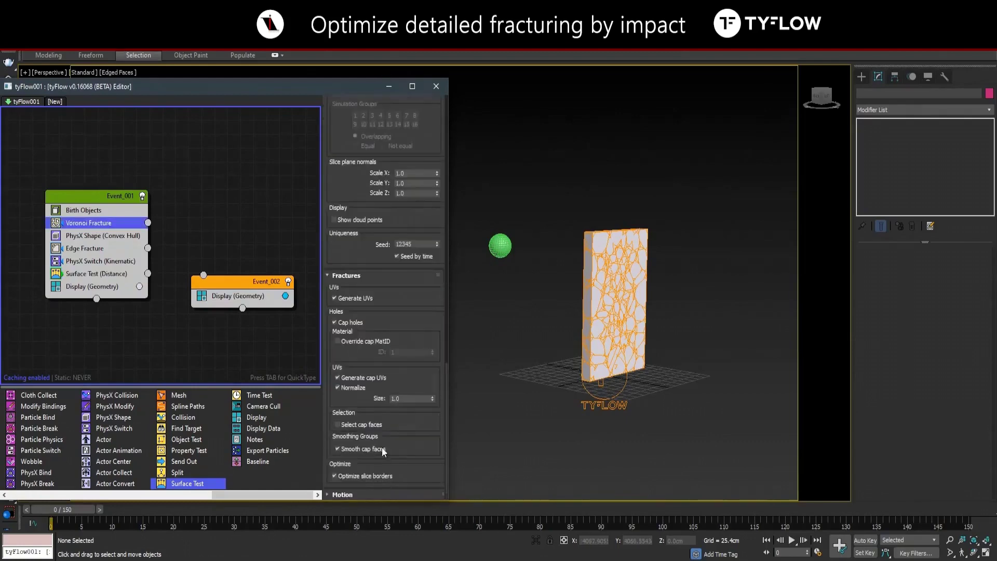
{"action": "left_click", "coordinate": [338, 341]}
{"action": "left_click", "coordinate": [399, 352]}
{"action": "key", "text": "Return"}
{"action": "scroll", "coordinate": [378, 462], "scroll_direction": "up", "scroll_amount": 3}
- Wire the Surface Test to Event_002, preview to frame 36, and add PhysX Shape there
{"action": "left_click", "coordinate": [119, 274]}
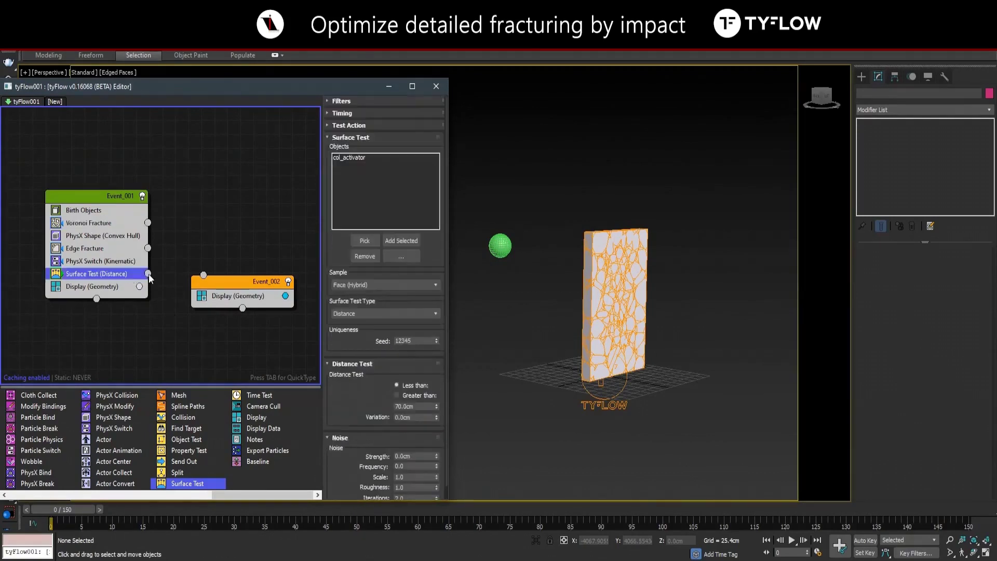
{"action": "left_click_drag", "start_coordinate": [149, 273], "coordinate": [203, 275]}
{"action": "left_click_drag", "start_coordinate": [87, 514], "coordinate": [274, 510]}
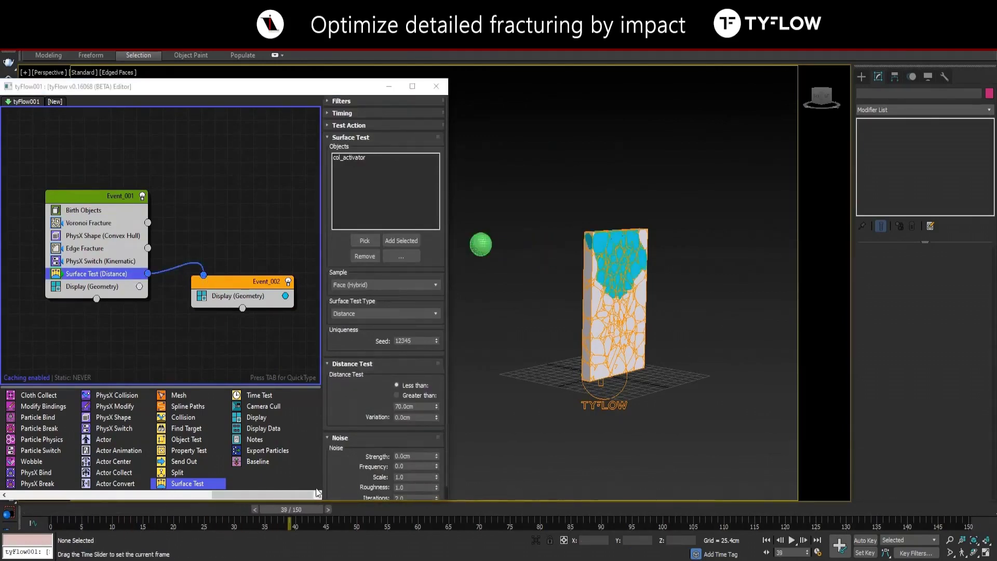
{"action": "left_click_drag", "start_coordinate": [299, 510], "coordinate": [78, 510]}
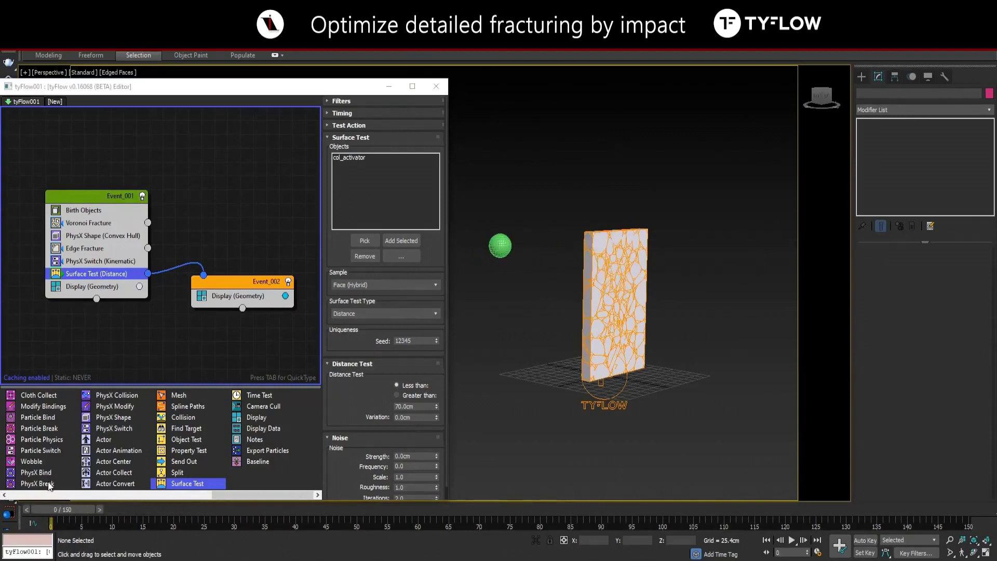
{"action": "left_click_drag", "start_coordinate": [113, 417], "coordinate": [208, 303]}
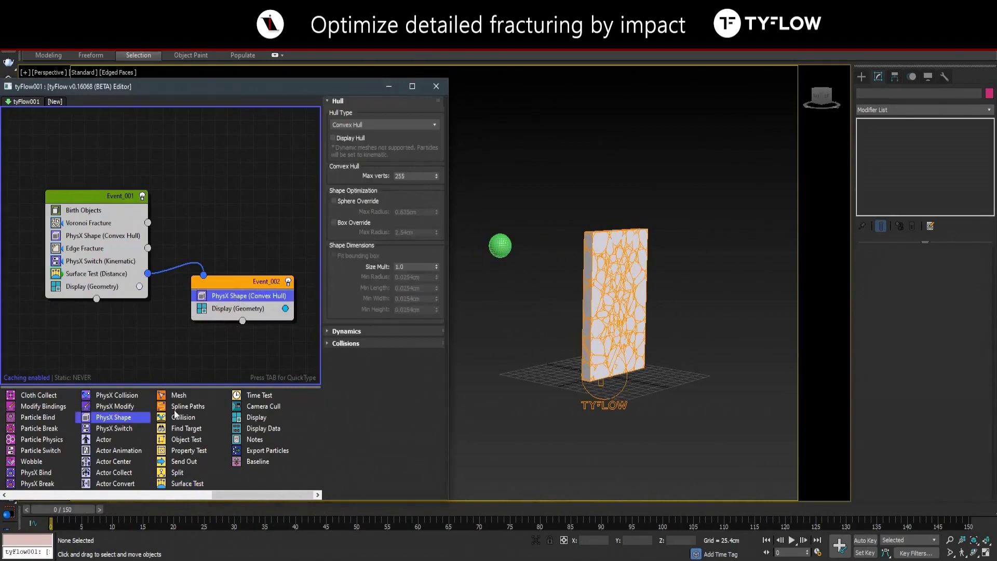
- Add PhysX Collision to Event_002 using the col_activator sphere as collider
{"action": "left_click_drag", "start_coordinate": [119, 395], "coordinate": [254, 310]}
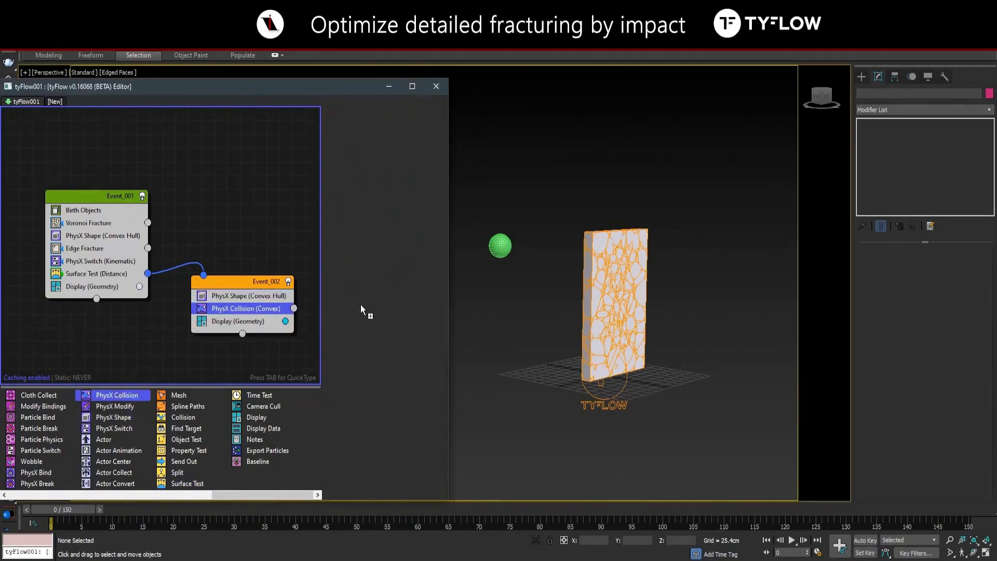
{"action": "left_click", "coordinate": [365, 230]}
{"action": "left_click", "coordinate": [500, 245]}
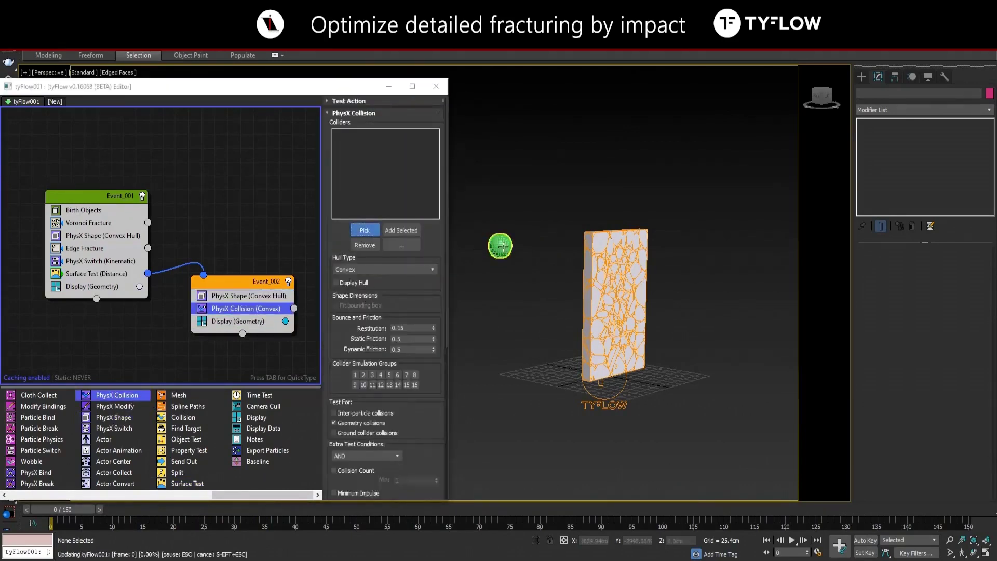
- Preview the wall fracturing to frame 50, reset to frame 0, and add PhysX Bind
{"action": "mouse_move", "coordinate": [70, 510]}
{"action": "left_mouse_down"}
{"action": "mouse_move", "coordinate": [397, 488]}
{"action": "mouse_move", "coordinate": [232, 507]}
{"action": "mouse_move", "coordinate": [119, 508]}
{"action": "left_mouse_up"}
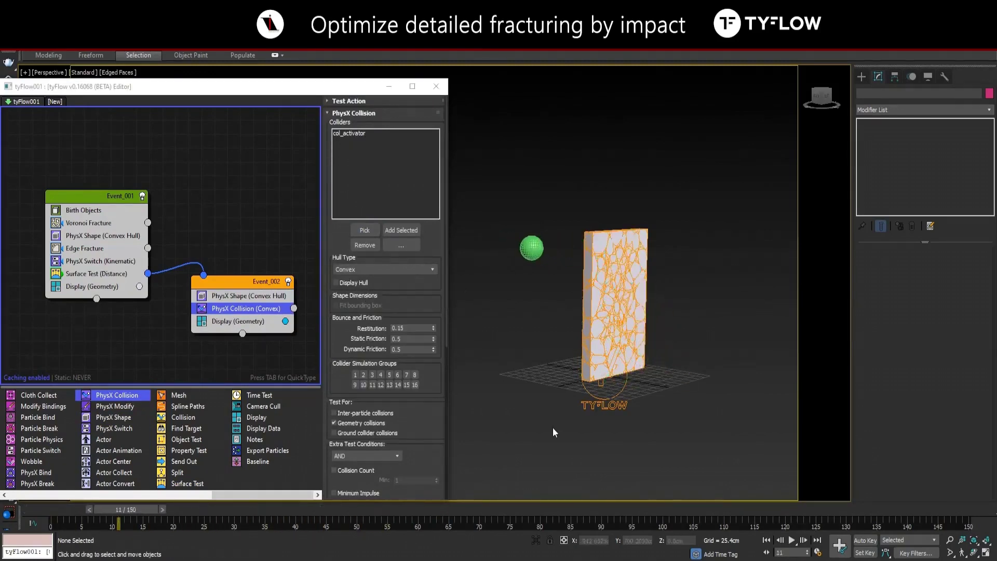
{"action": "scroll", "coordinate": [620, 312], "scroll_direction": "up", "scroll_amount": 3}
{"action": "middle_click_drag", "start_coordinate": [621, 312], "coordinate": [642, 327]}
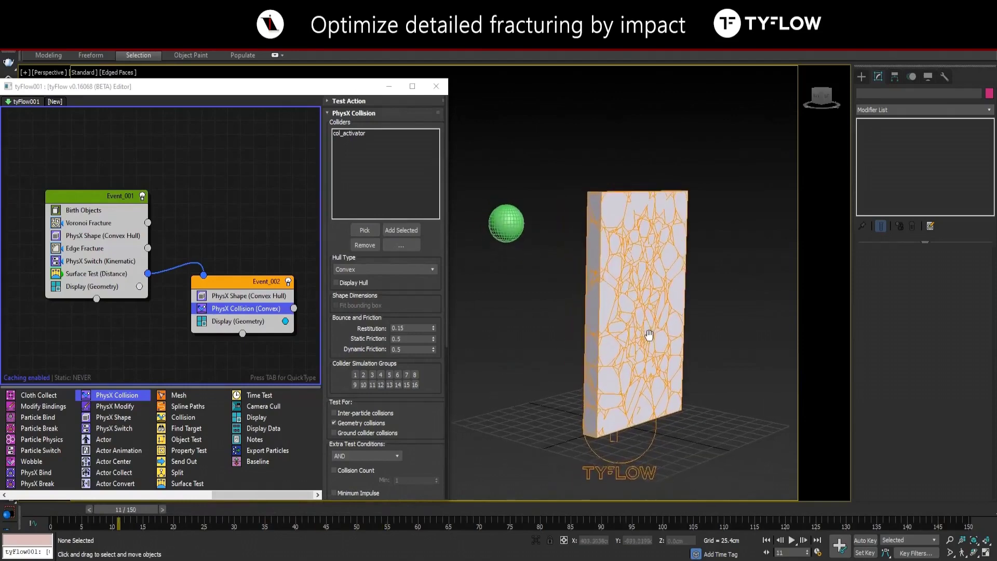
{"action": "left_click_drag", "start_coordinate": [111, 503], "coordinate": [362, 492]}
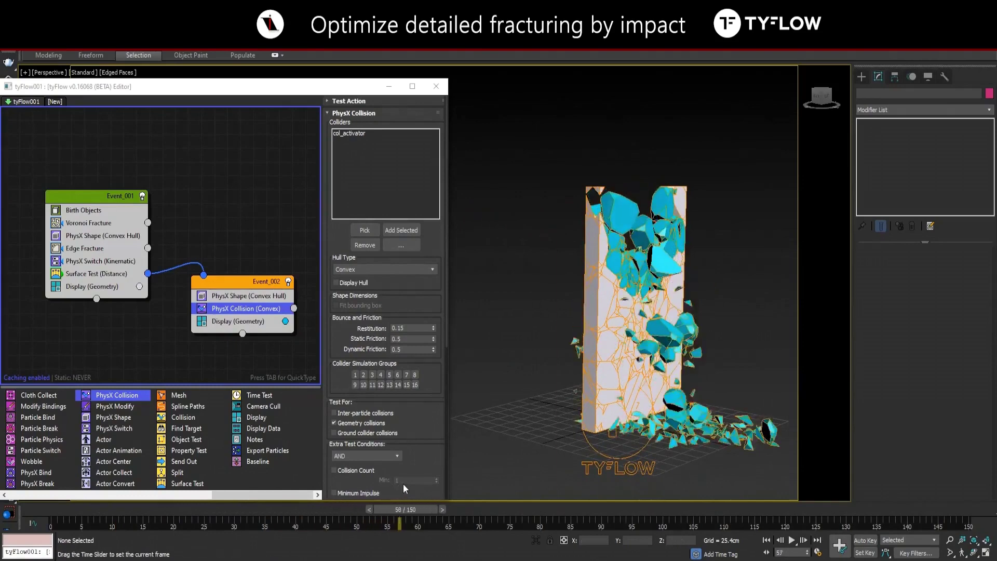
{"action": "left_click_drag", "start_coordinate": [360, 510], "coordinate": [62, 509]}
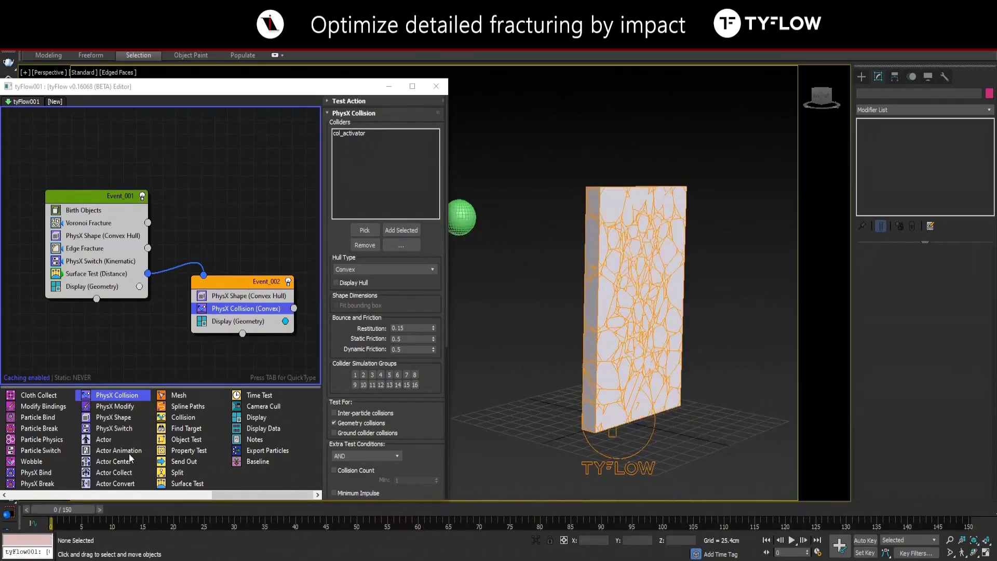
{"action": "left_click_drag", "start_coordinate": [37, 472], "coordinate": [276, 316]}
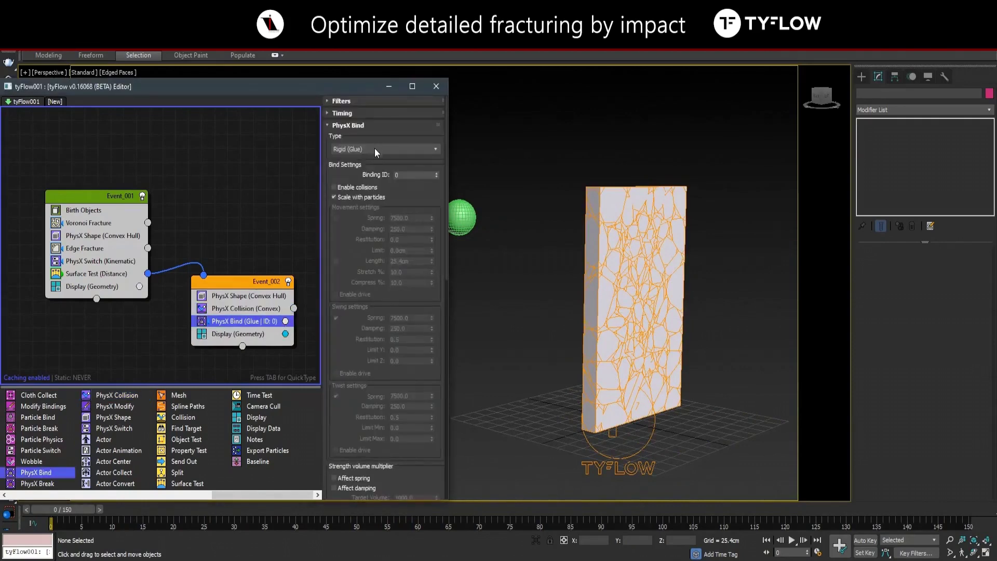
- Set PhysX Bind to Rigid (Joint) with swing/twist spring 100000 and damping 5000
{"action": "left_click", "coordinate": [375, 149]}
{"action": "left_click", "coordinate": [379, 179]}
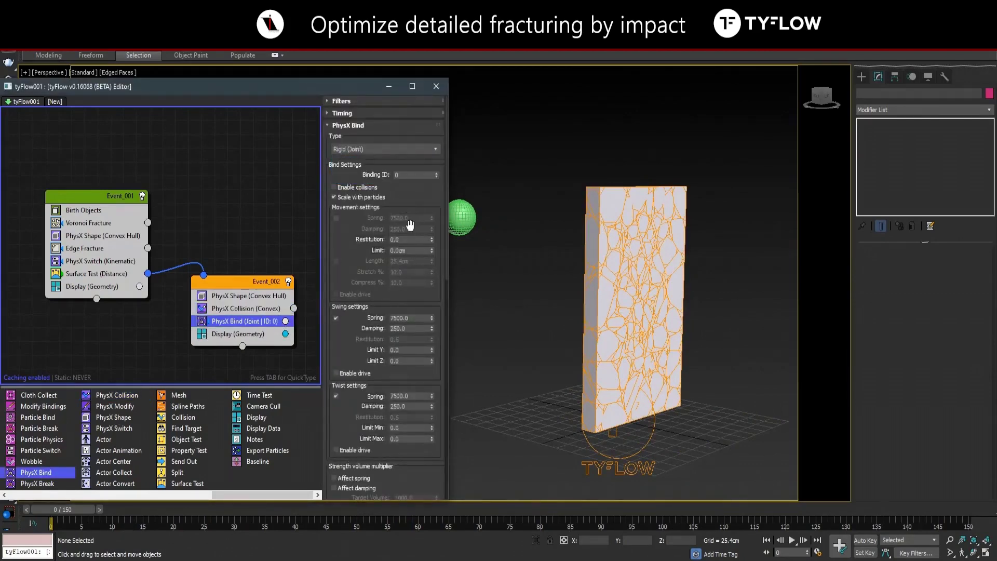
{"action": "double_click", "coordinate": [417, 317]}
{"action": "type", "text": "0000"}
{"action": "double_click", "coordinate": [421, 329]}
{"action": "double_click", "coordinate": [409, 397]}
{"action": "type", "text": "100000"}
{"action": "double_click", "coordinate": [409, 408]}
{"action": "type", "text": "500"}
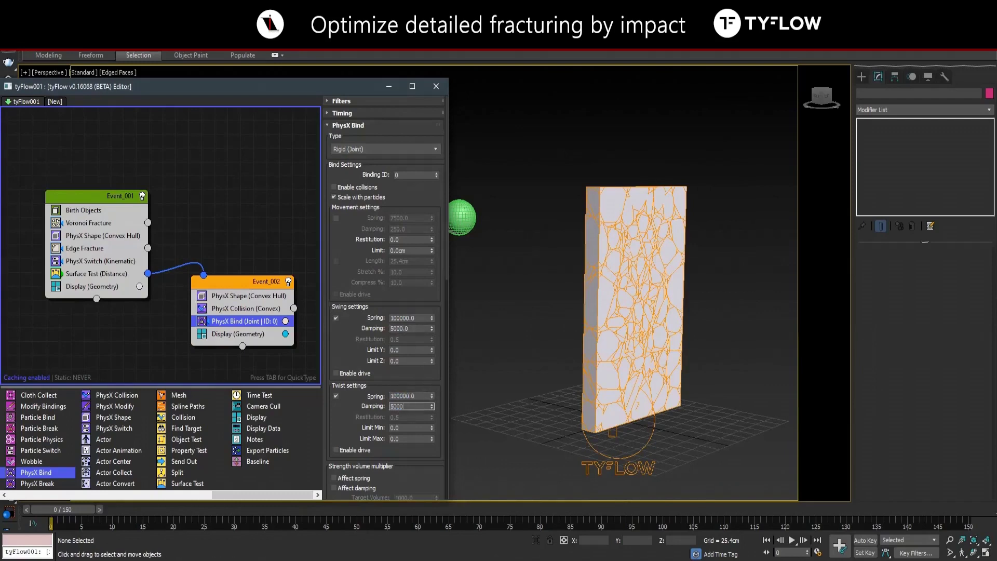
{"action": "key", "text": "Return"}
- Enable force and torque breaking with a 3000 force limit, then preview to frame 35
{"action": "scroll", "coordinate": [370, 423], "scroll_direction": "down", "scroll_amount": 5}
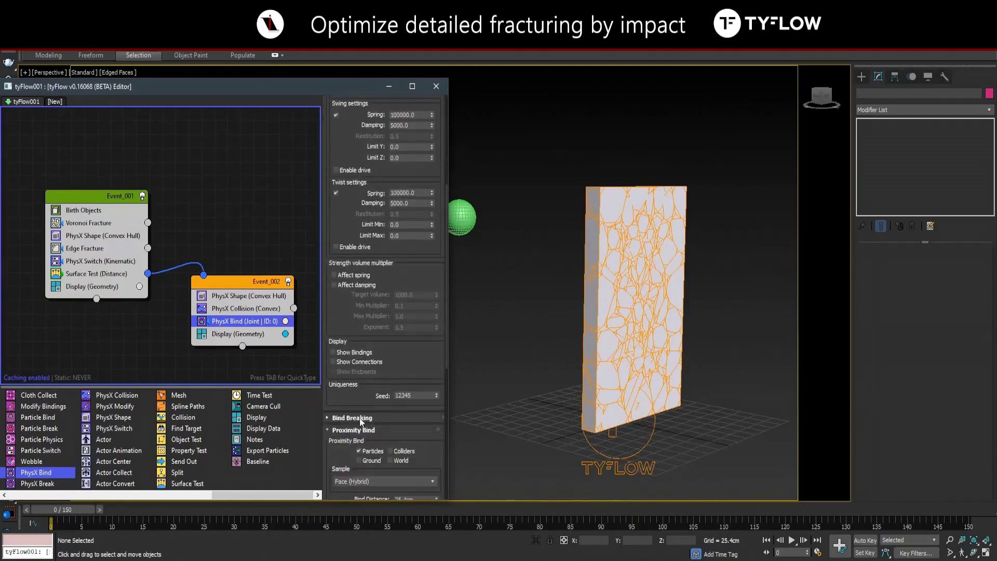
{"action": "scroll", "coordinate": [360, 416], "scroll_direction": "down", "scroll_amount": 1}
{"action": "left_click", "coordinate": [333, 349]}
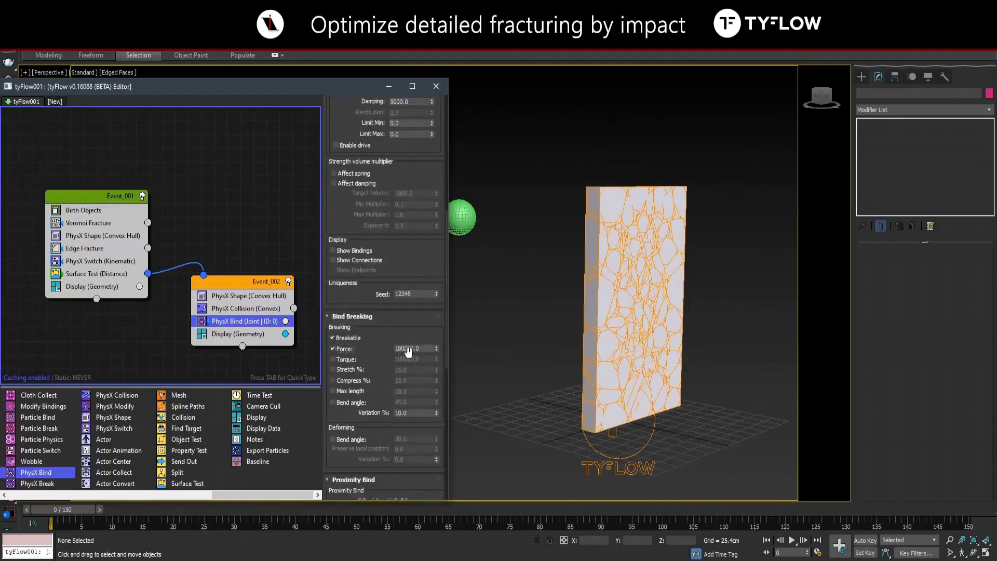
{"action": "left_click", "coordinate": [362, 359]}
{"action": "double_click", "coordinate": [401, 348]}
{"action": "type", "text": "3000"}
{"action": "key", "text": "Return"}
{"action": "left_click", "coordinate": [378, 338]}
{"action": "mouse_move", "coordinate": [101, 513]}
{"action": "left_mouse_down"}
{"action": "mouse_move", "coordinate": [376, 483]}
{"action": "mouse_move", "coordinate": [488, 489]}
{"action": "mouse_move", "coordinate": [78, 516]}
{"action": "mouse_move", "coordinate": [6, 544]}
{"action": "left_mouse_up"}
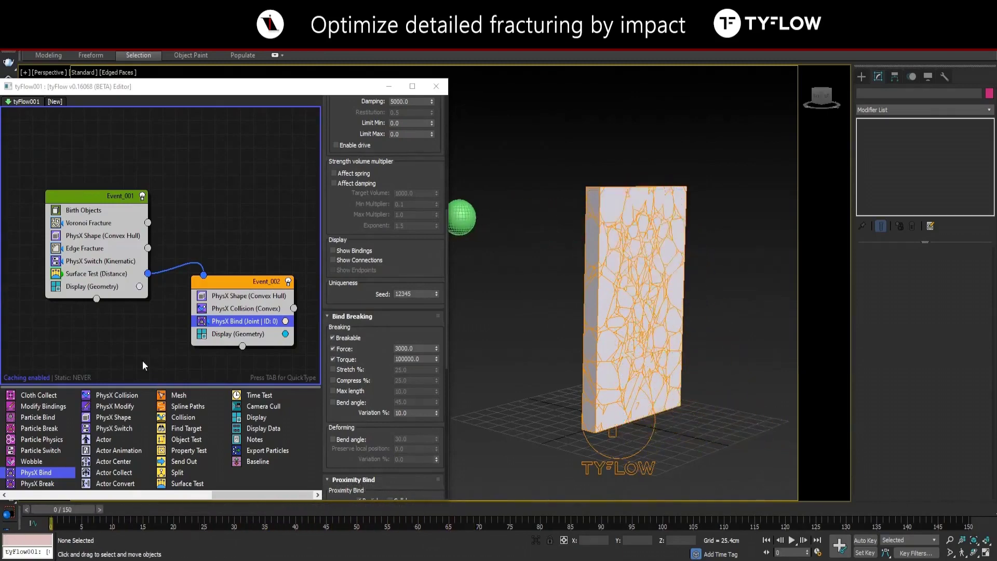
{"action": "left_click_drag", "start_coordinate": [87, 195], "coordinate": [83, 160]}
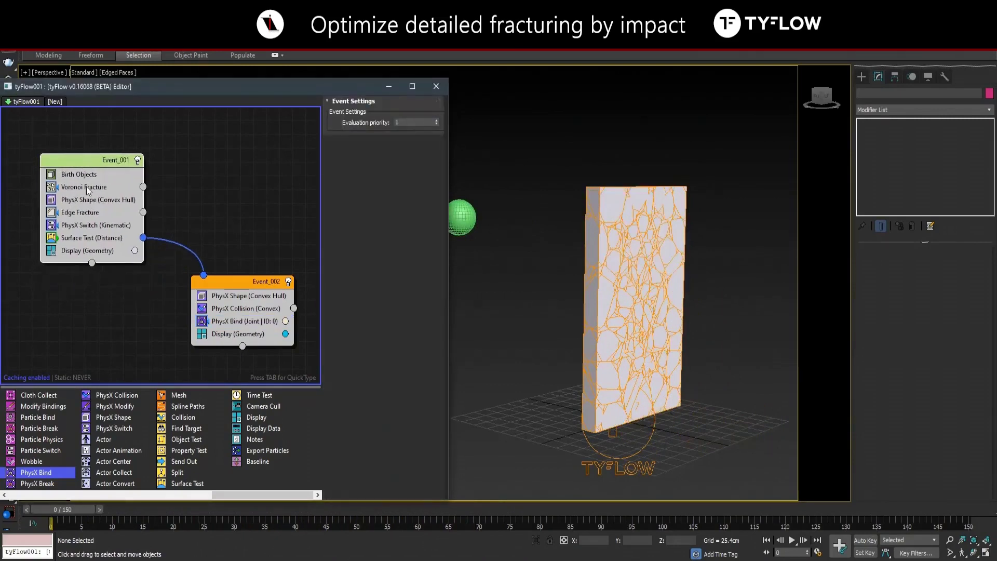
- Paste a copy of Event_001 and delete its Birth Objects operator
{"action": "right_click", "coordinate": [95, 163]}
{"action": "right_click", "coordinate": [237, 155]}
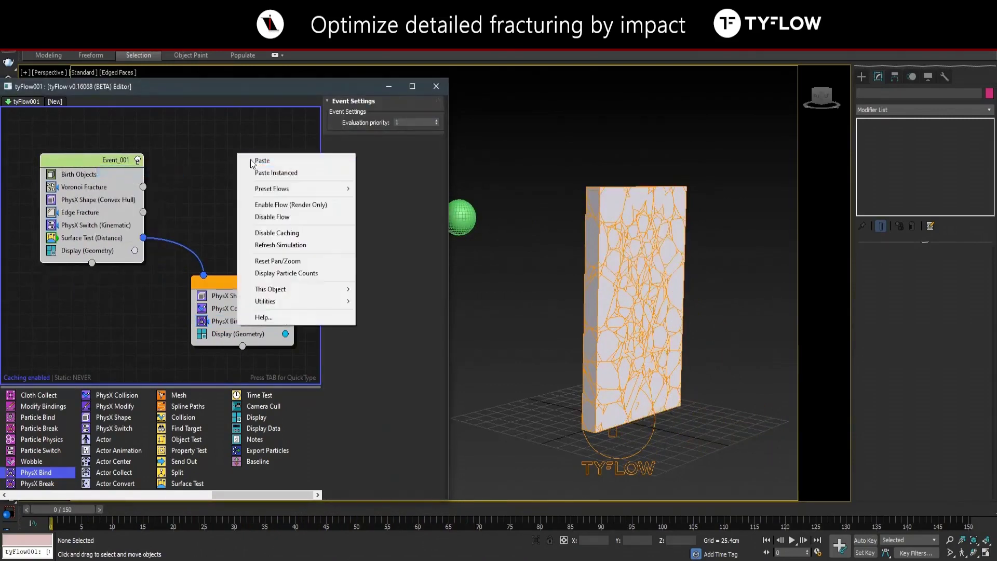
{"action": "left_click", "coordinate": [260, 160]}
{"action": "left_click_drag", "start_coordinate": [259, 158], "coordinate": [226, 138]}
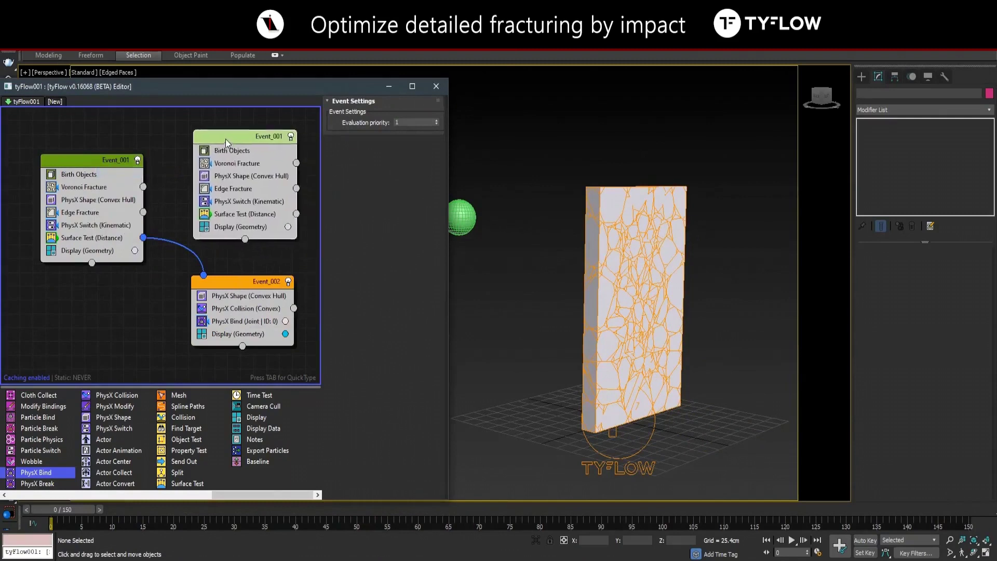
{"action": "left_click", "coordinate": [229, 149]}
{"action": "right_click", "coordinate": [229, 148]}
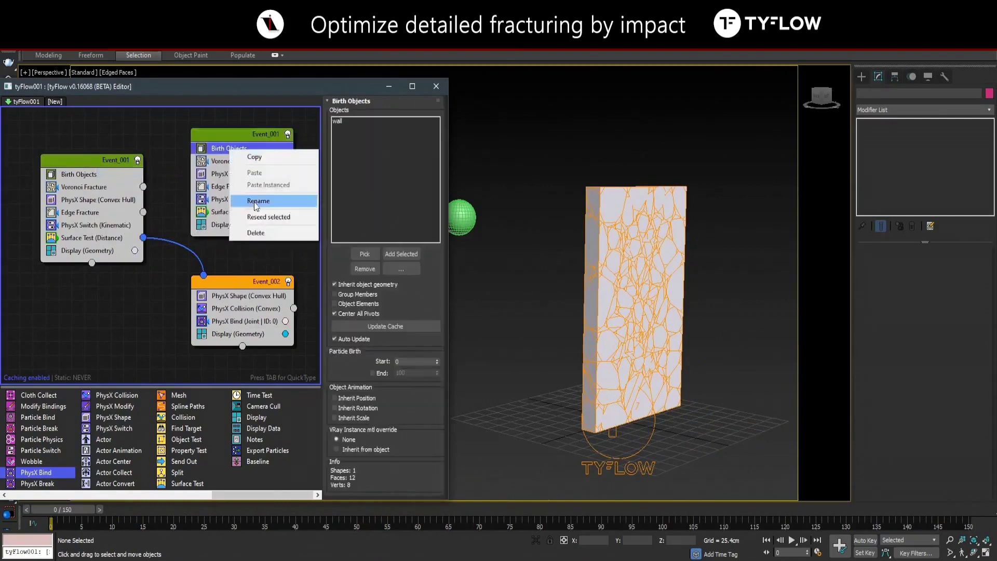
{"action": "left_click", "coordinate": [257, 229]}
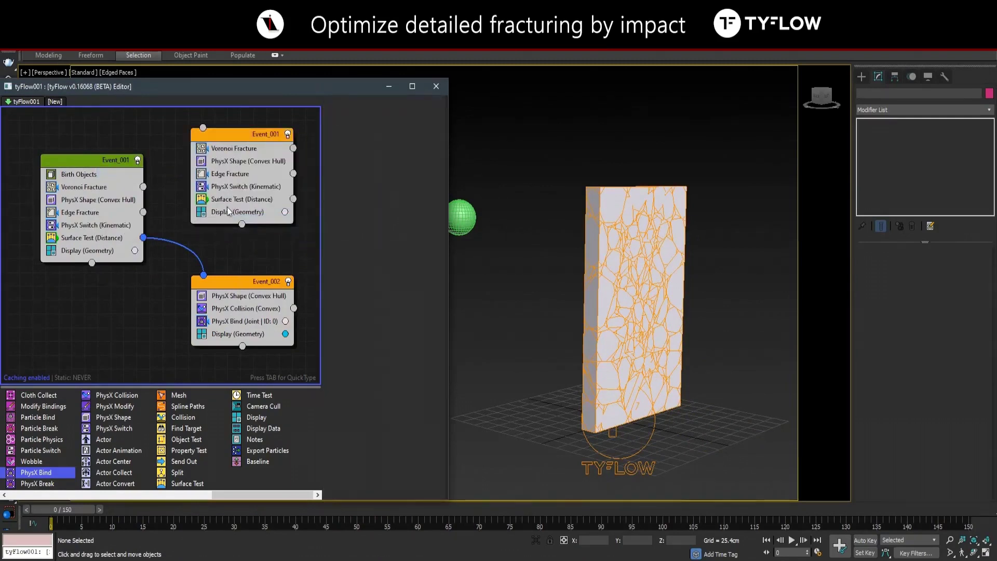
- Set the copied Surface Test distance to 100 cm
{"action": "left_click", "coordinate": [255, 200]}
{"action": "left_click", "coordinate": [415, 406]}
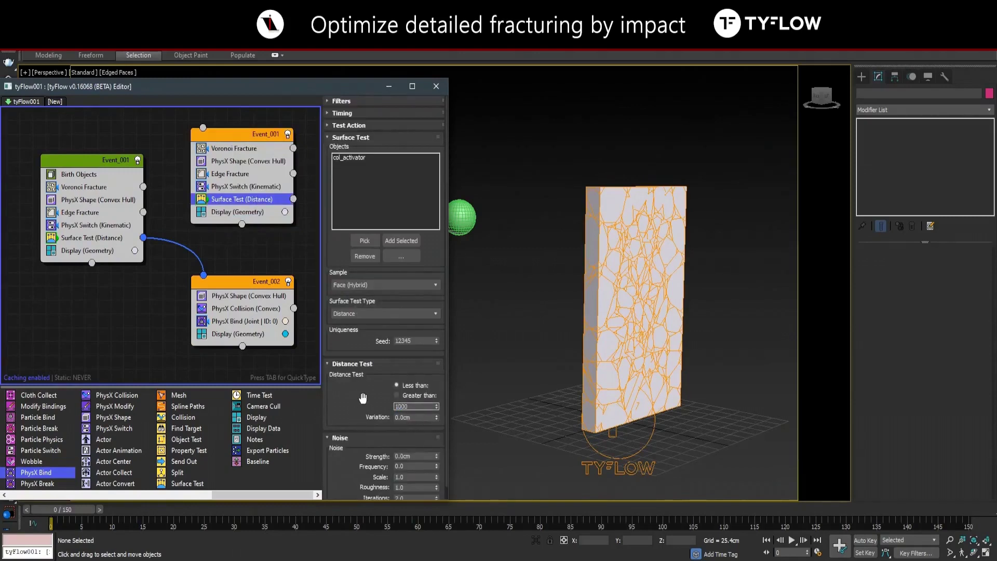
{"action": "type", "text": "100"}
{"action": "key", "text": "Return"}
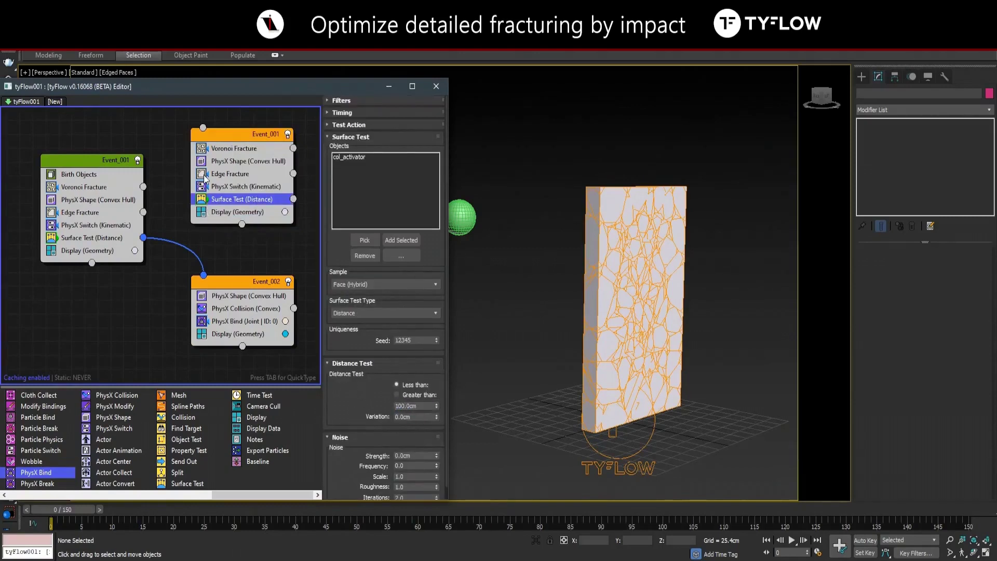
- Delete Edge Fracture and PhysX Shape from the copy, keeping Voronoi at 10 points
{"action": "left_click", "coordinate": [229, 177]}
{"action": "right_click", "coordinate": [229, 177]}
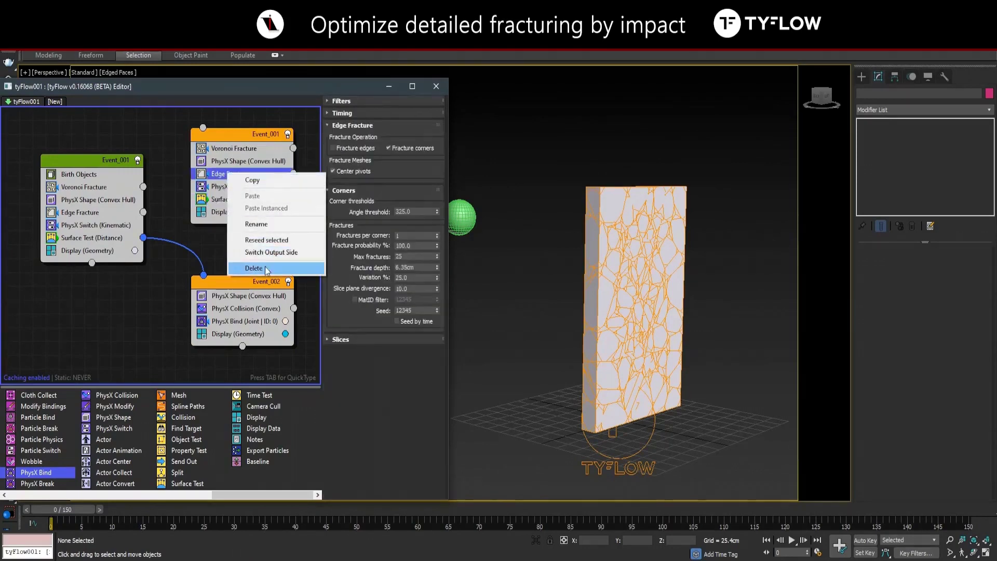
{"action": "left_click", "coordinate": [244, 269]}
{"action": "left_click", "coordinate": [247, 150]}
{"action": "left_click", "coordinate": [413, 146]}
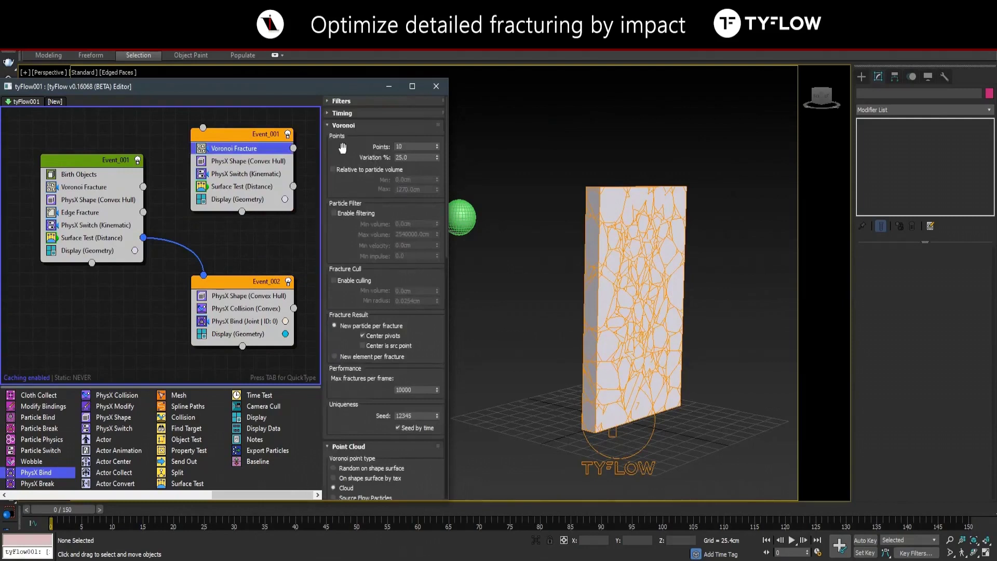
{"action": "left_click", "coordinate": [233, 167]}
{"action": "right_click", "coordinate": [233, 166]}
{"action": "left_click", "coordinate": [257, 242]}
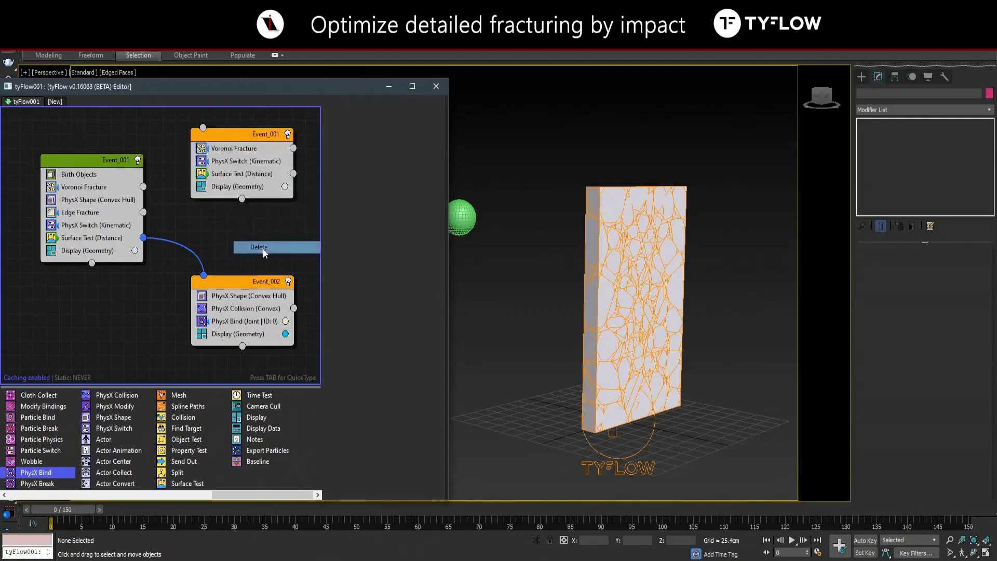
- Route Edge Fracture into the copy and the copy's test to Event_002, then preview the impact
{"action": "left_click_drag", "start_coordinate": [293, 173], "coordinate": [204, 275]}
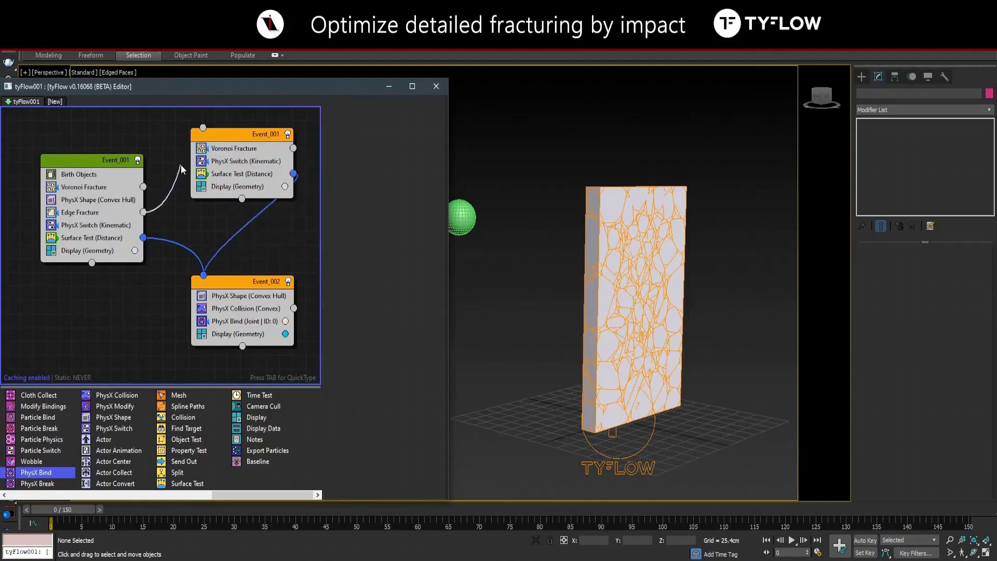
{"action": "left_click_drag", "start_coordinate": [181, 169], "coordinate": [202, 128]}
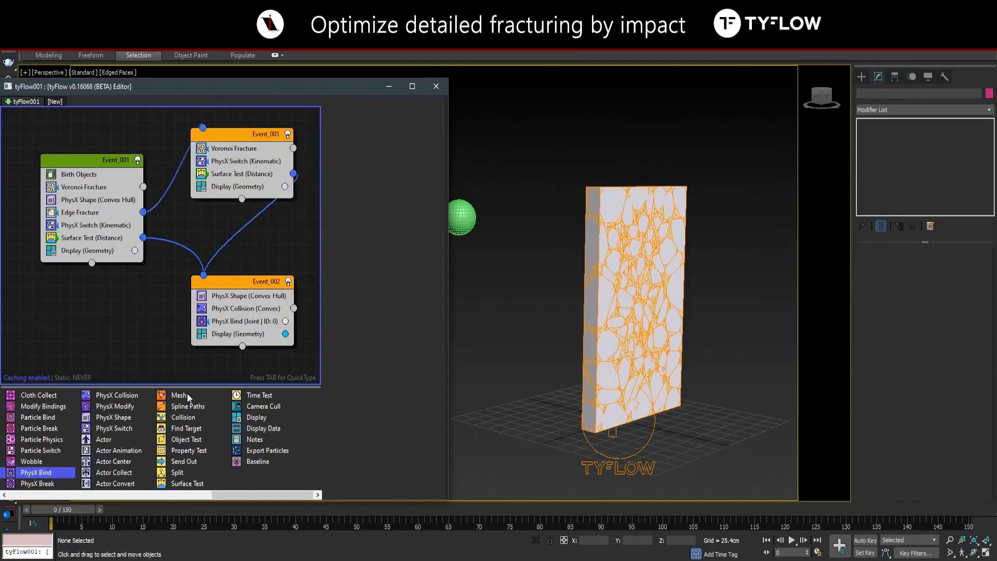
{"action": "left_click_drag", "start_coordinate": [80, 509], "coordinate": [285, 498]}
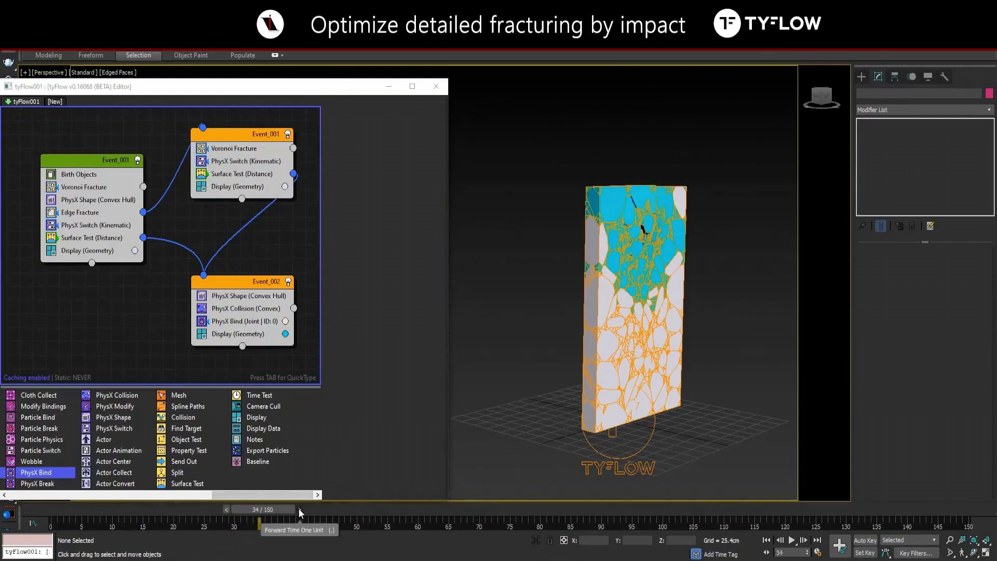
{"action": "left_click", "coordinate": [299, 511]}
{"action": "left_click", "coordinate": [310, 511]}
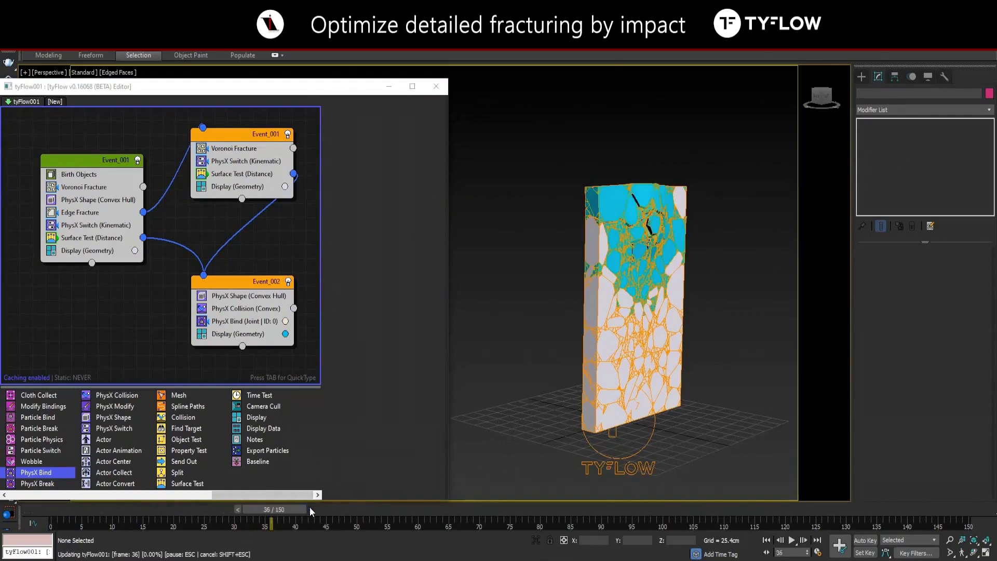
{"action": "left_click", "coordinate": [316, 509]}
{"action": "left_click", "coordinate": [322, 508]}
{"action": "left_click", "coordinate": [332, 509]}
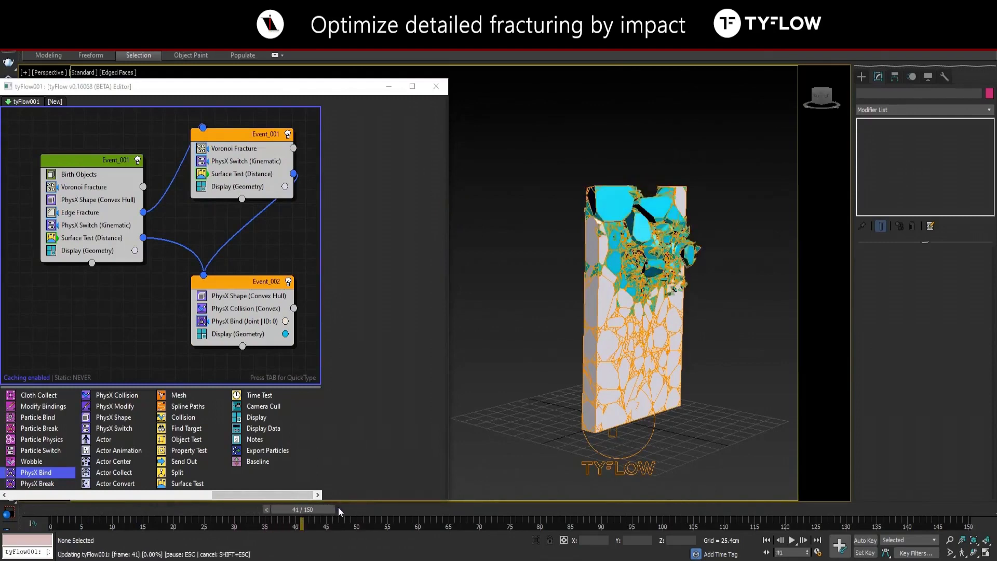
{"action": "left_click", "coordinate": [344, 509]}
{"action": "left_click", "coordinate": [363, 509]}
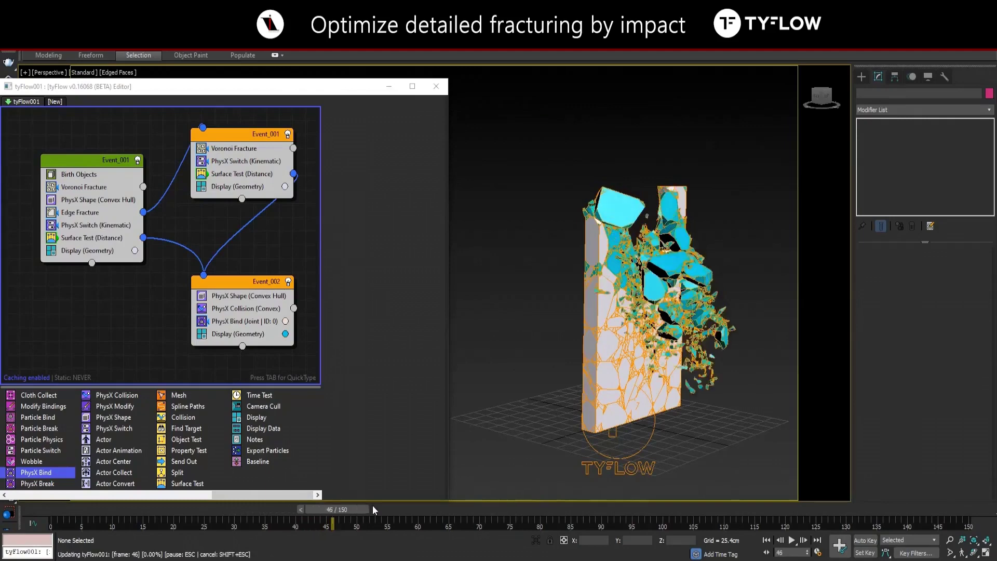
- Switch to Default Shading and review the simulation through final frame 150
{"action": "left_click", "coordinate": [119, 73]}
{"action": "left_click", "coordinate": [146, 197]}
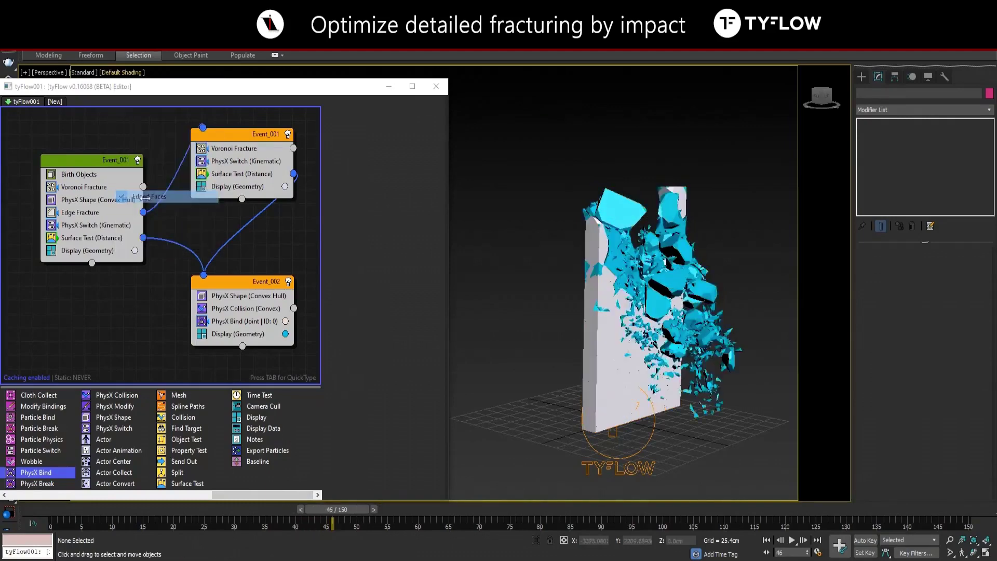
{"action": "scroll", "coordinate": [660, 300], "scroll_direction": "down", "scroll_amount": 3}
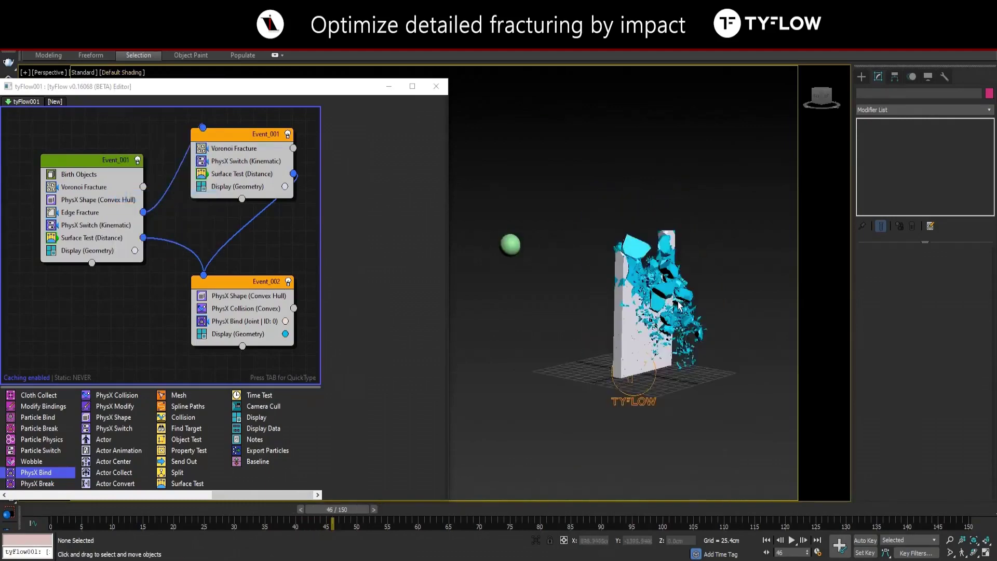
{"action": "middle_click_drag", "start_coordinate": [666, 297], "coordinate": [650, 306], "text": "alt"}
{"action": "mouse_move", "coordinate": [351, 512]}
{"action": "left_mouse_down"}
{"action": "mouse_move", "coordinate": [312, 500]}
{"action": "mouse_move", "coordinate": [376, 503]}
{"action": "left_mouse_up"}
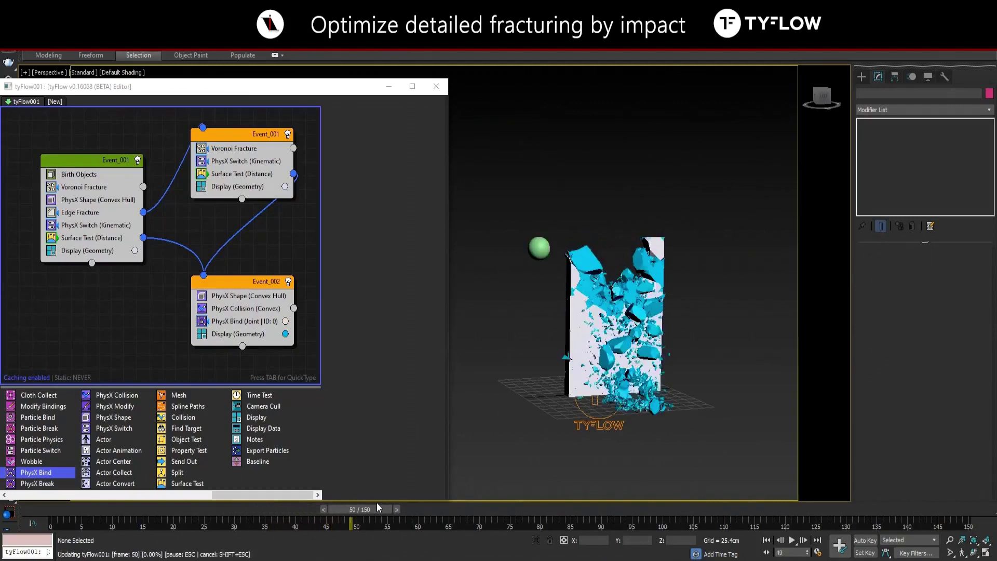
{"action": "left_click", "coordinate": [981, 526]}
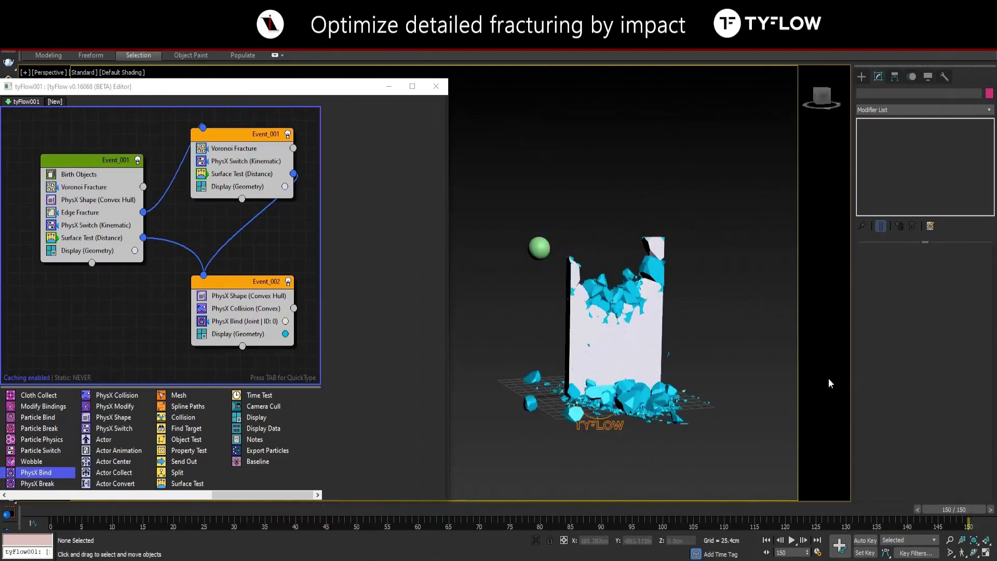
{"action": "left_click_drag", "start_coordinate": [938, 513], "coordinate": [102, 505]}
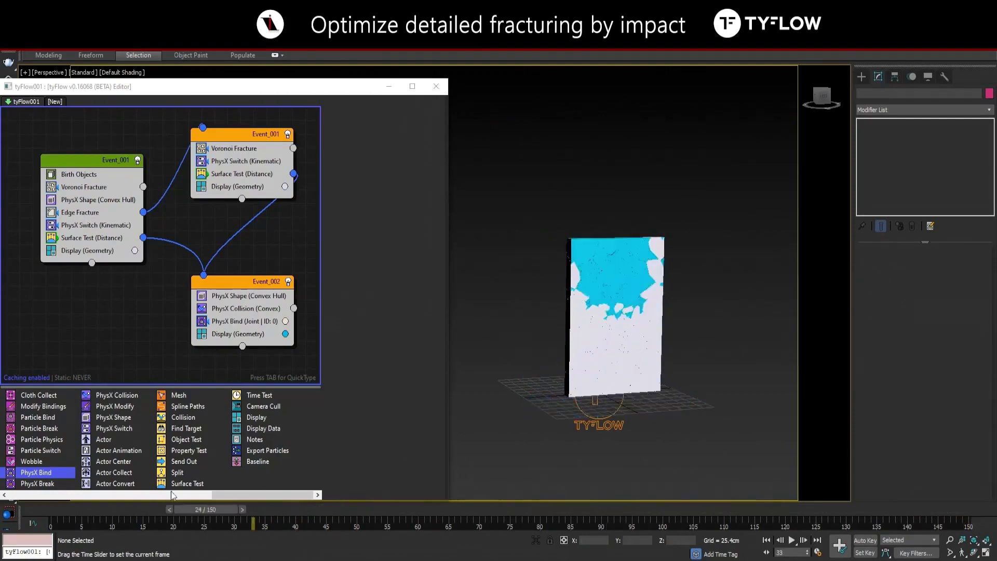
- Play the simulation to watch the impact, then stop near frame 24
{"action": "left_click_drag", "start_coordinate": [102, 506], "coordinate": [50, 508]}
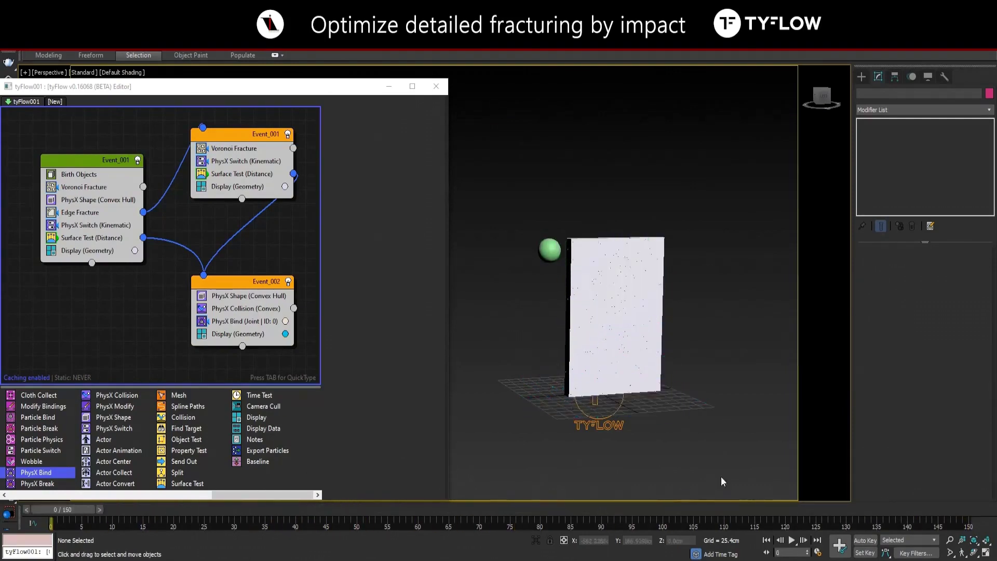
{"action": "left_click", "coordinate": [791, 540]}
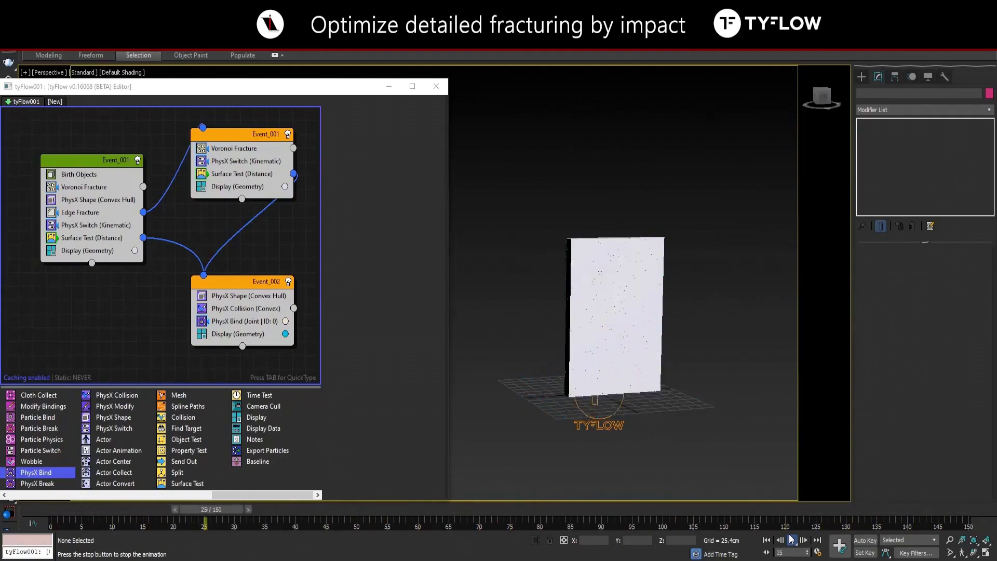
{"action": "left_click", "coordinate": [791, 540]}
{"action": "left_click_drag", "start_coordinate": [449, 512], "coordinate": [32, 497]}
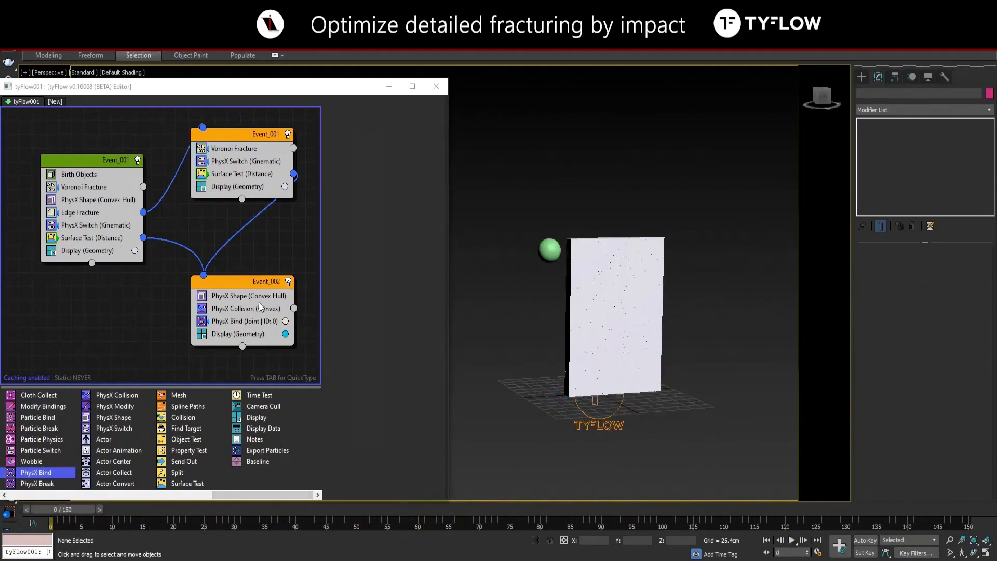
- Add a global export event with an Export Particles (tyCache) operator
{"action": "scroll", "coordinate": [294, 239], "scroll_direction": "down", "scroll_amount": 2}
{"action": "middle_click_drag", "start_coordinate": [247, 238], "coordinate": [206, 246]}
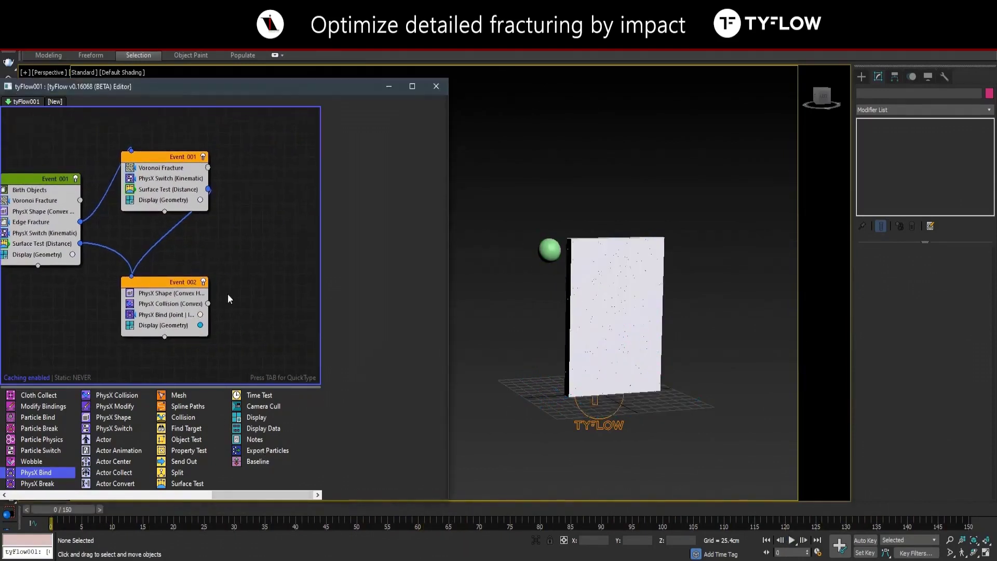
{"action": "mouse_move", "coordinate": [275, 449]}
{"action": "left_mouse_down"}
{"action": "mouse_move", "coordinate": [210, 376]}
{"action": "mouse_move", "coordinate": [257, 269]}
{"action": "mouse_move", "coordinate": [255, 287]}
{"action": "mouse_move", "coordinate": [246, 244]}
{"action": "left_mouse_up"}
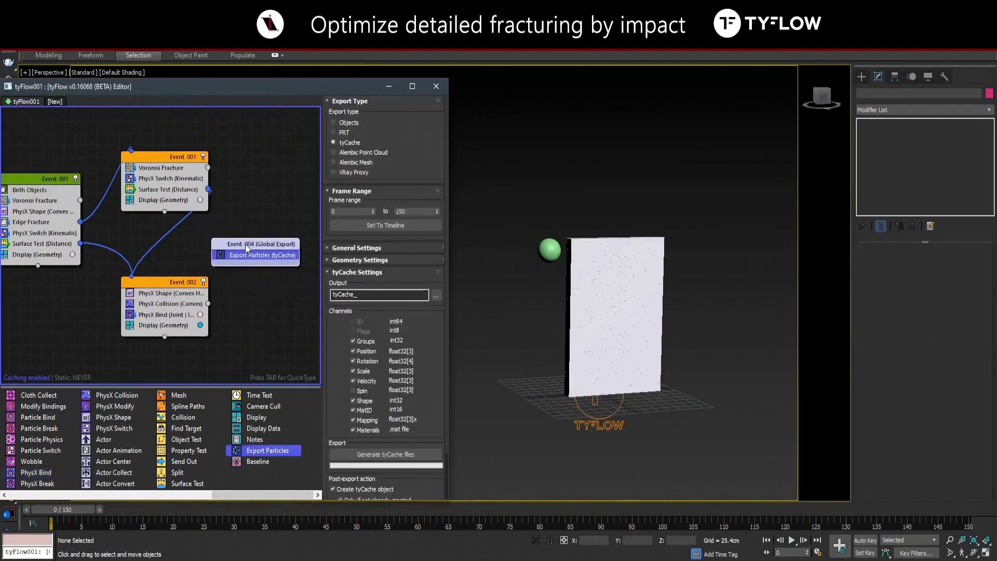
- Create a new folder 04 inside CACHE for the tyCache output
{"action": "left_click", "coordinate": [436, 297]}
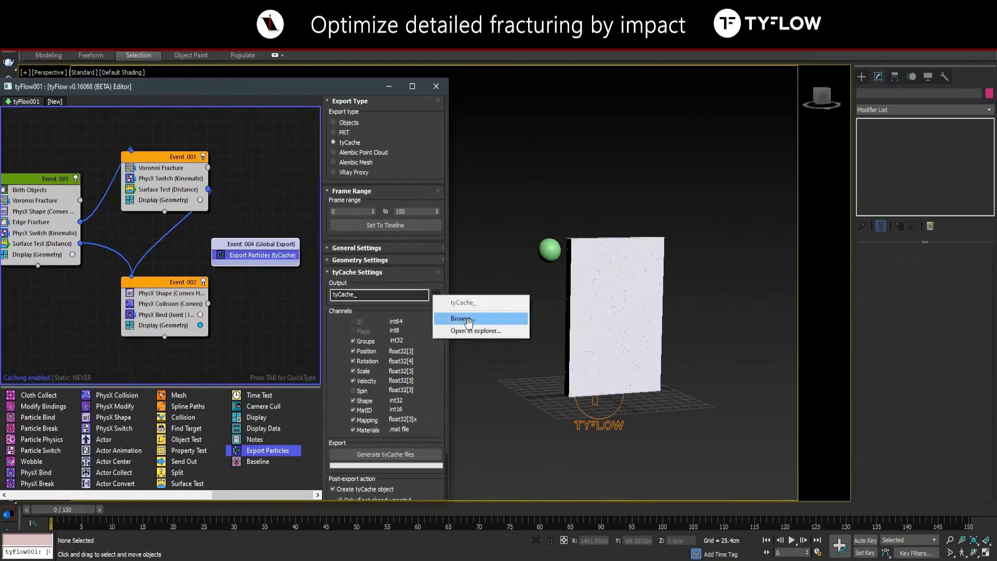
{"action": "left_click", "coordinate": [472, 322]}
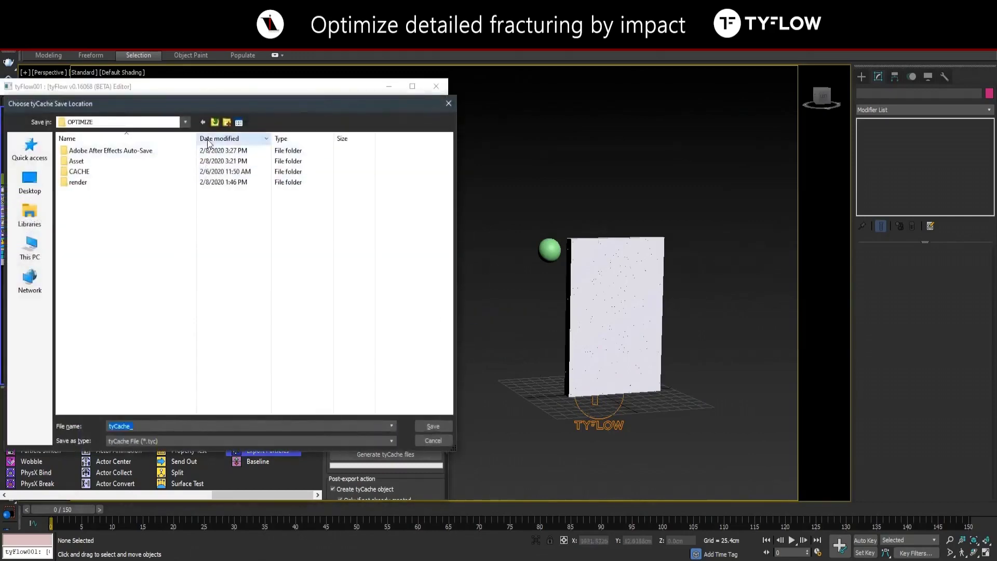
{"action": "double_click", "coordinate": [108, 173]}
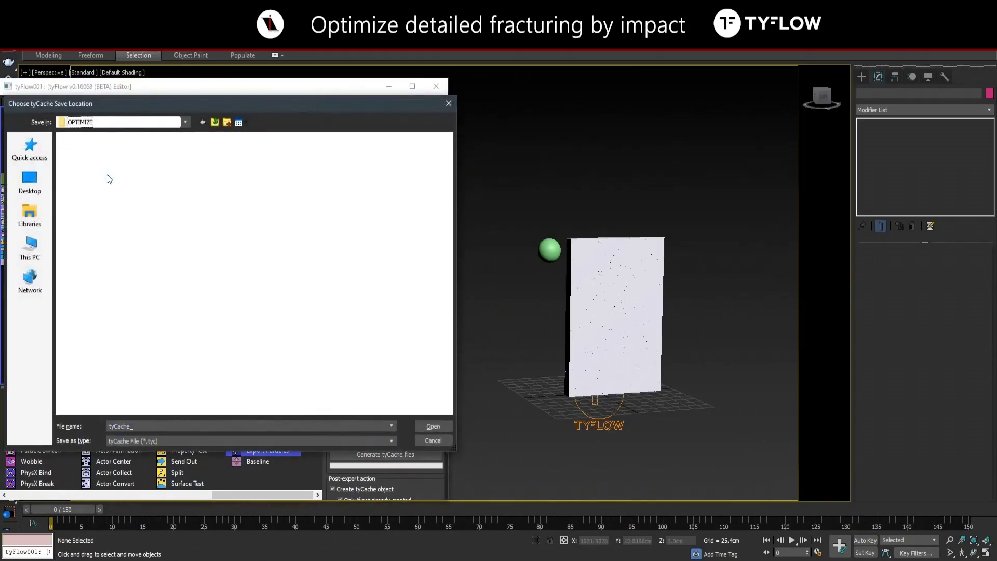
{"action": "left_click", "coordinate": [226, 122]}
{"action": "type", "text": "04"}
{"action": "key", "text": "Return"}
{"action": "key", "text": "Return"}
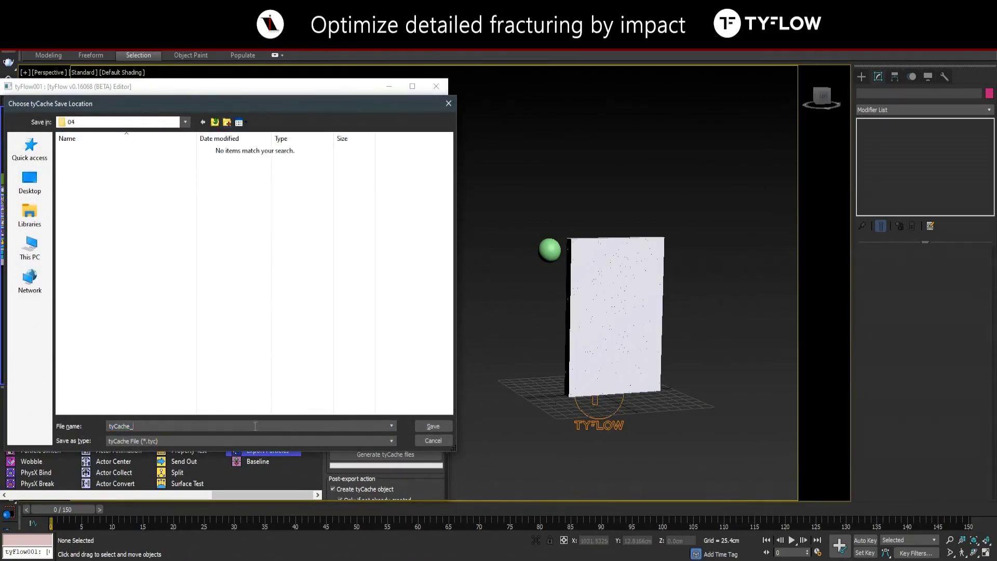
- Set folder 04 as the output and generate the tyCache_04 files
{"action": "left_click", "coordinate": [446, 425]}
{"action": "left_click", "coordinate": [420, 454]}
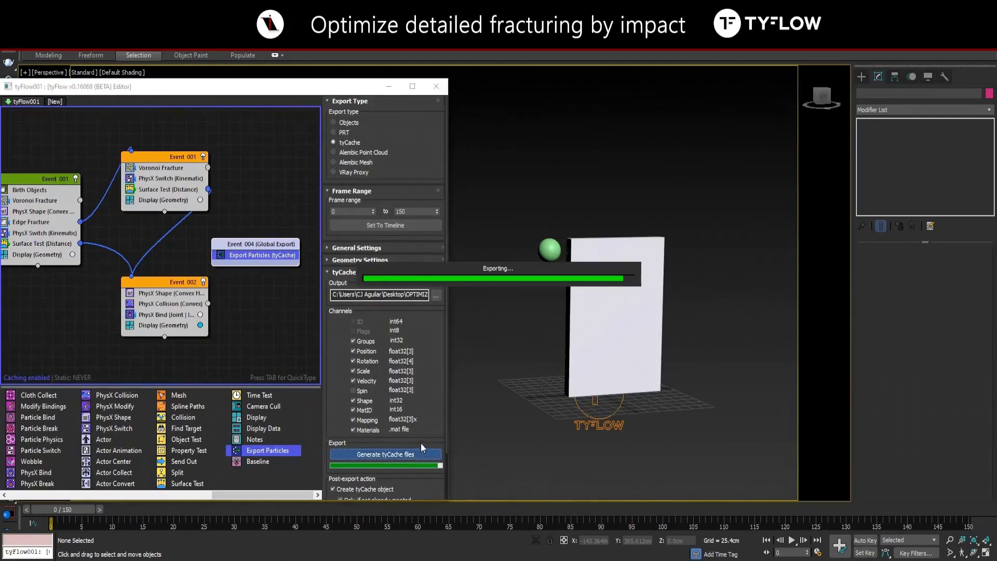
{"action": "left_click", "coordinate": [537, 318]}
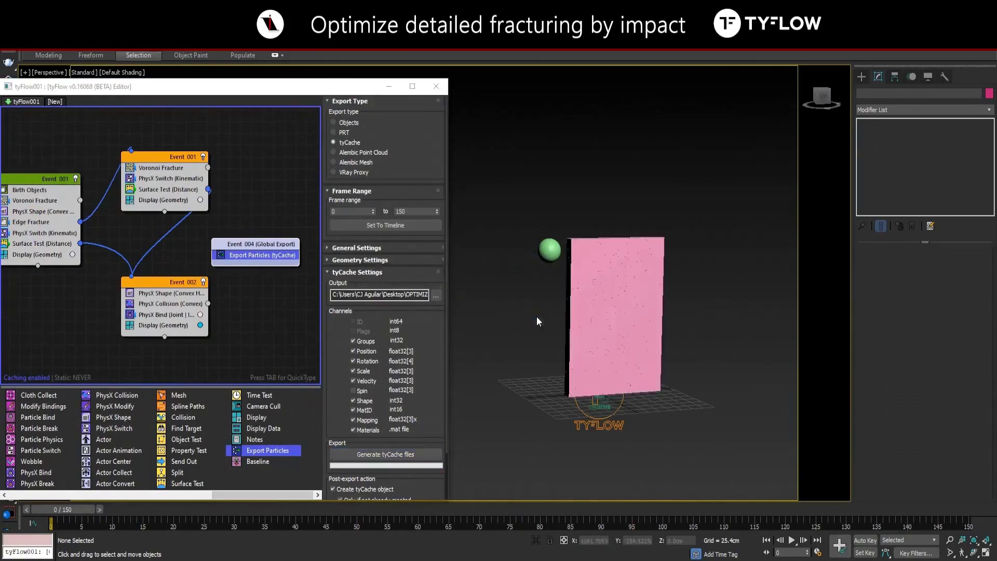
{"action": "left_click", "coordinate": [232, 89]}
{"action": "left_click_drag", "start_coordinate": [231, 89], "coordinate": [522, 88]}
{"action": "left_click", "coordinate": [232, 220]}
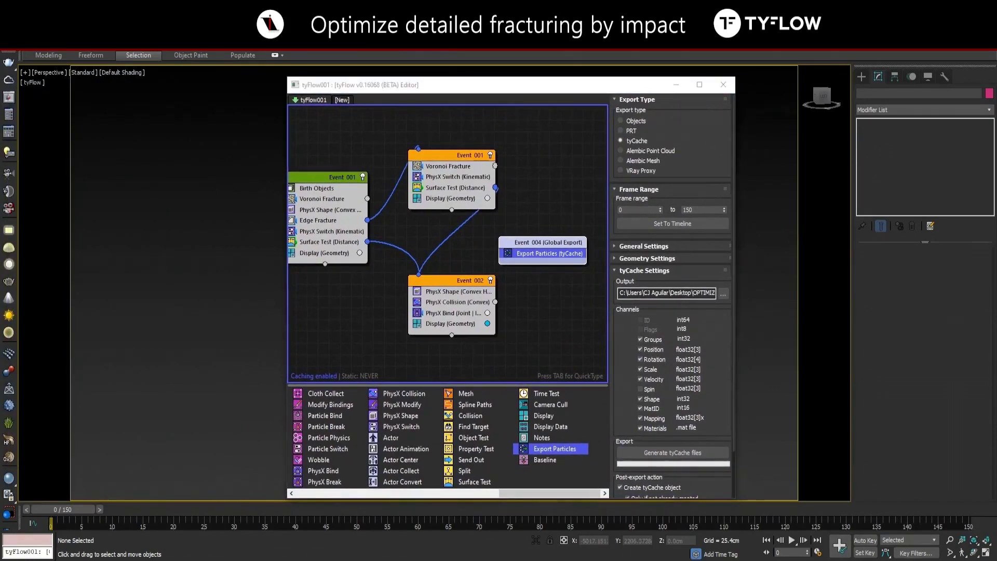
- Hide tyFlow001 in layer 0, preview the cached fracture, then create empty flow tyFlow002
{"action": "left_click", "coordinate": [75, 141]}
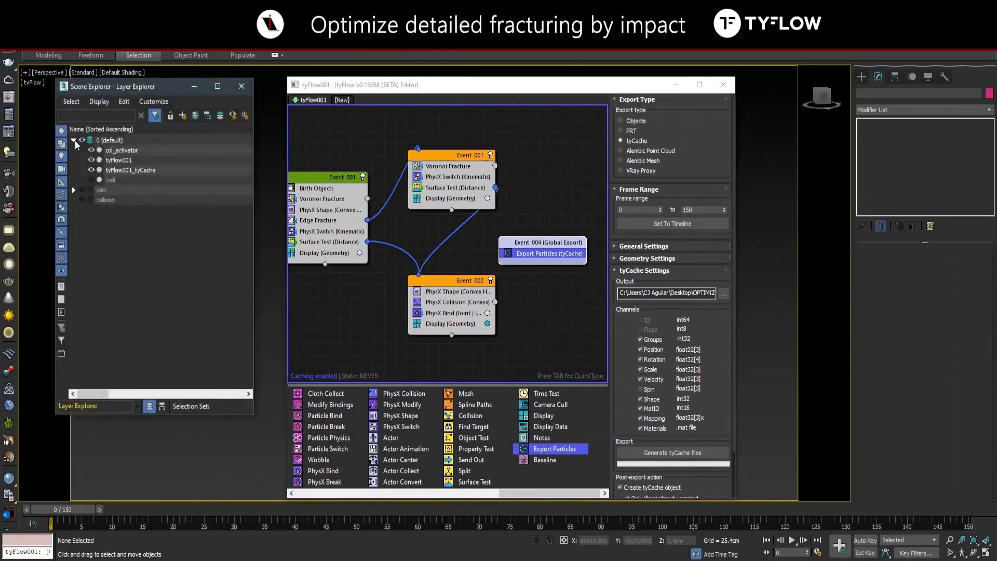
{"action": "left_click", "coordinate": [91, 160]}
{"action": "left_click_drag", "start_coordinate": [582, 85], "coordinate": [322, 77]}
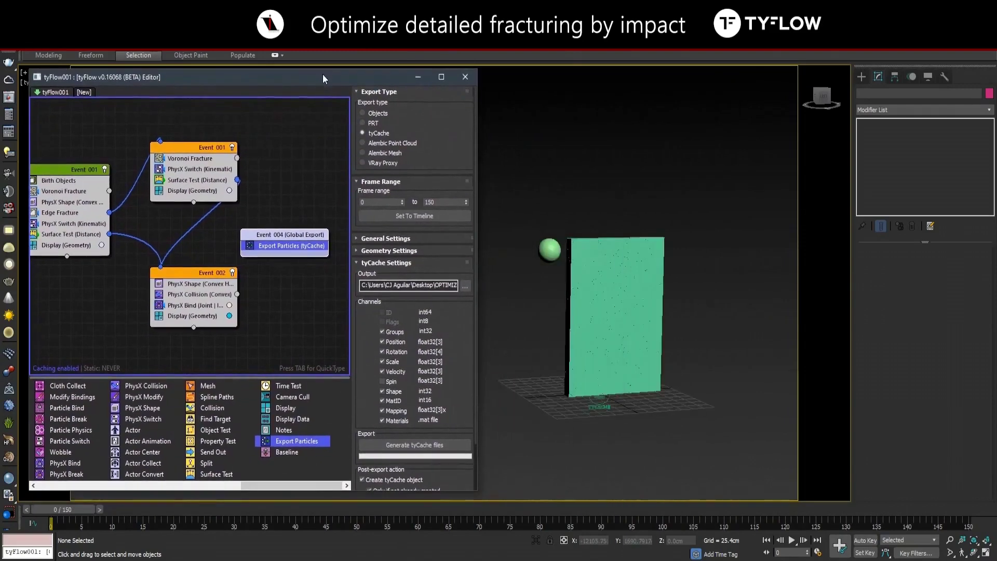
{"action": "left_click_drag", "start_coordinate": [246, 512], "coordinate": [223, 493]}
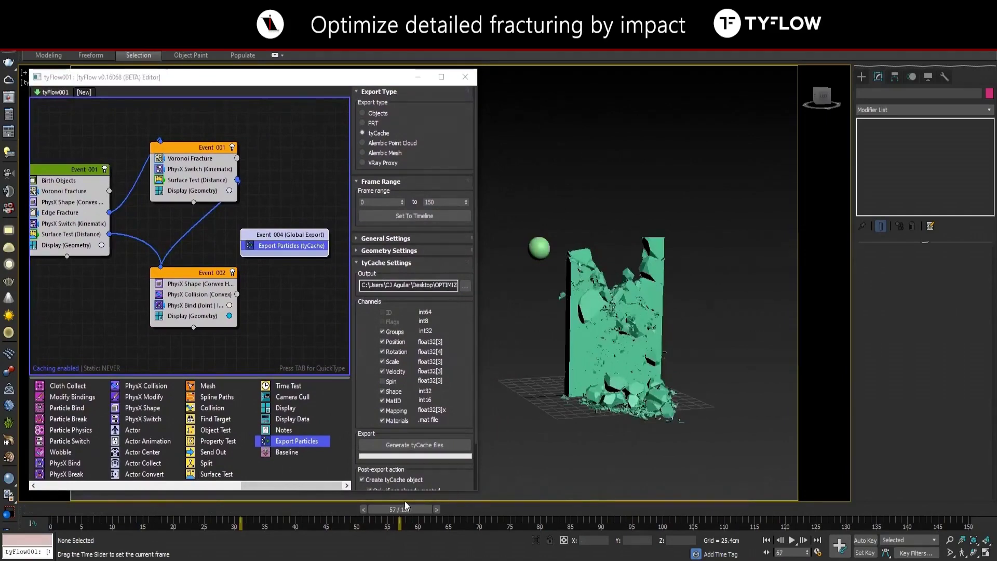
{"action": "key", "text": "Home"}
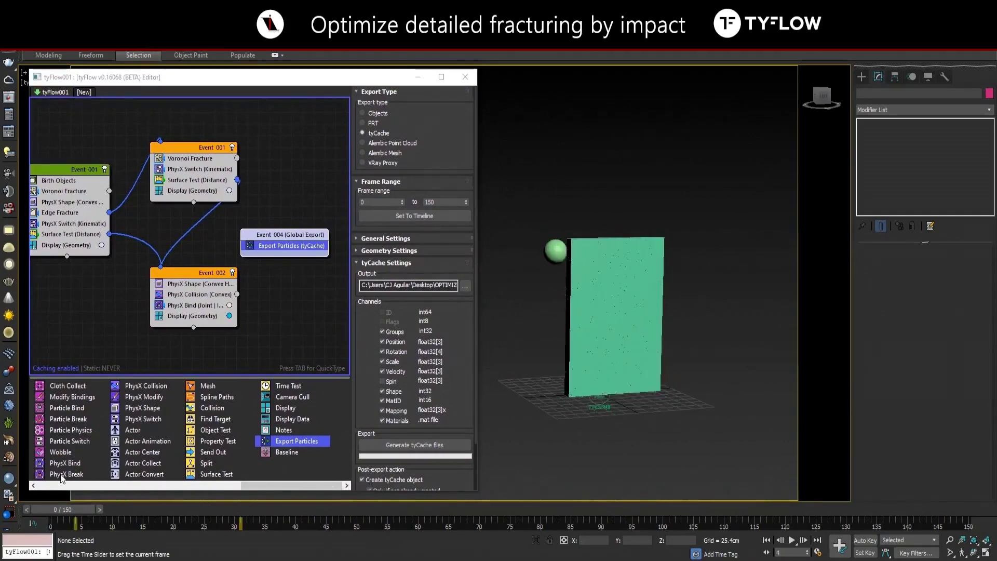
{"action": "left_click", "coordinate": [84, 92]}
- Rename tyFlow002 to 'details'
{"action": "left_click_drag", "start_coordinate": [322, 81], "coordinate": [439, 226]}
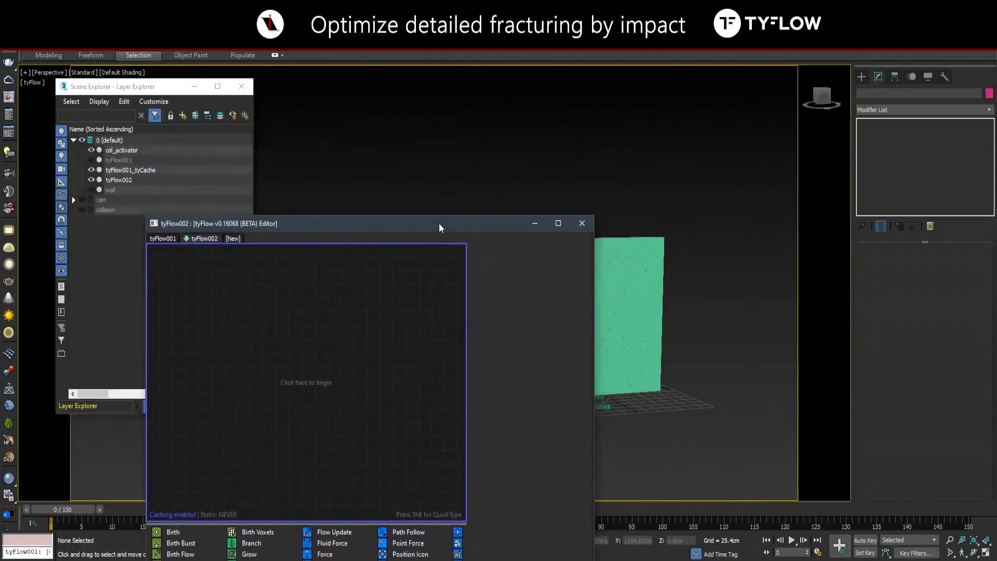
{"action": "left_click", "coordinate": [229, 180]}
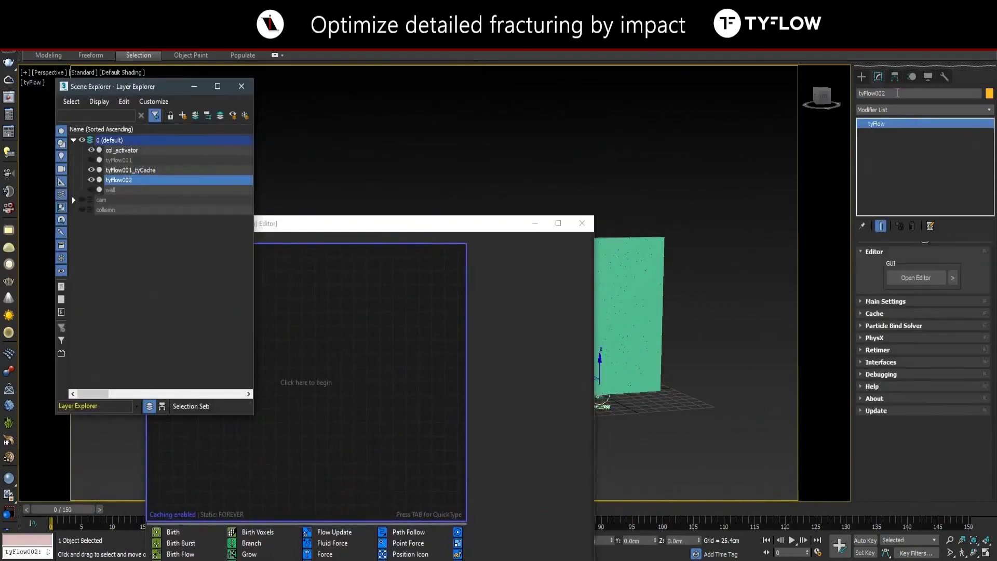
{"action": "left_click", "coordinate": [897, 93]}
{"action": "type", "text": "details"}
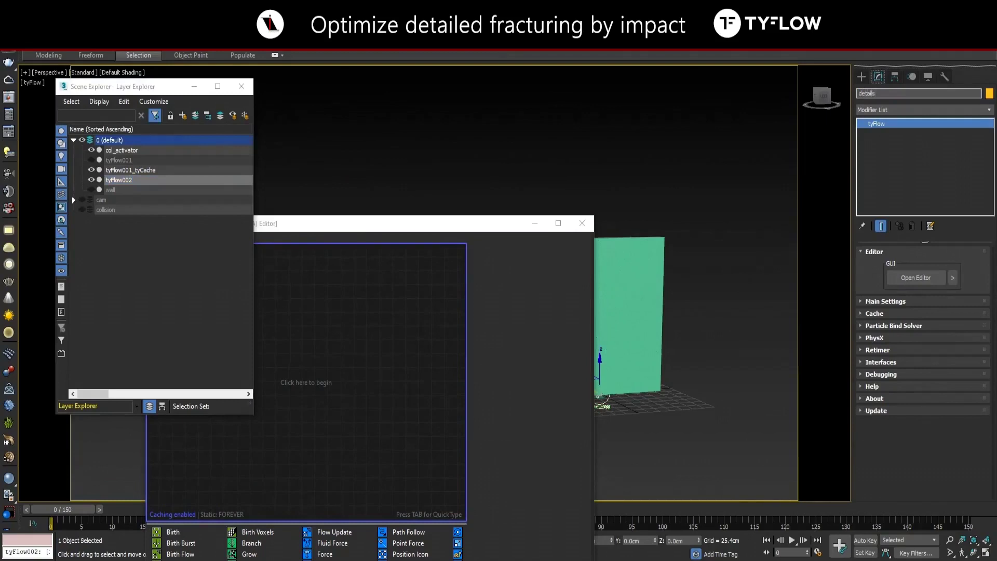
{"action": "key", "text": "Return"}
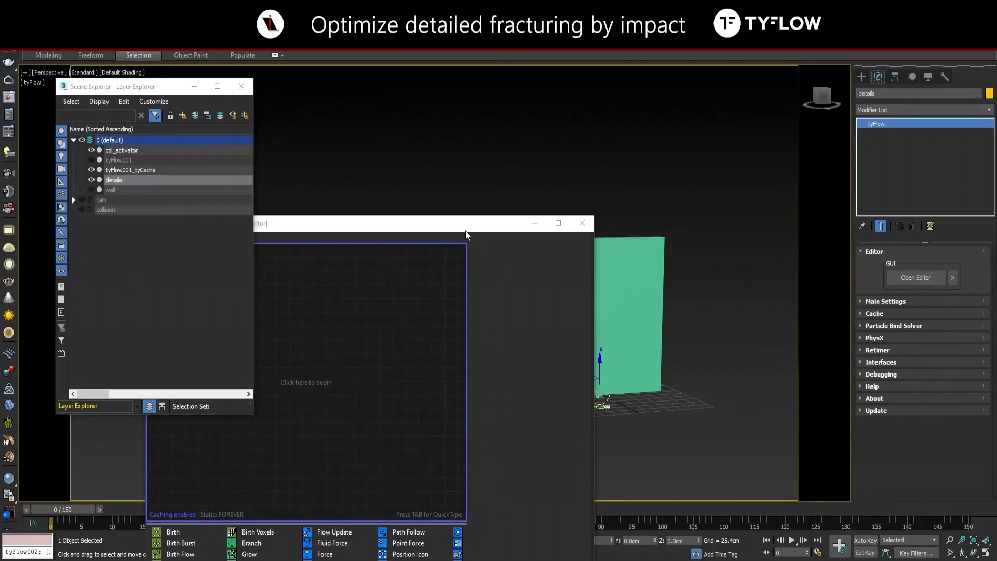
- Add a Birth Flow event (Event_001) to the empty details graph
{"action": "left_click_drag", "start_coordinate": [466, 235], "coordinate": [413, 111]}
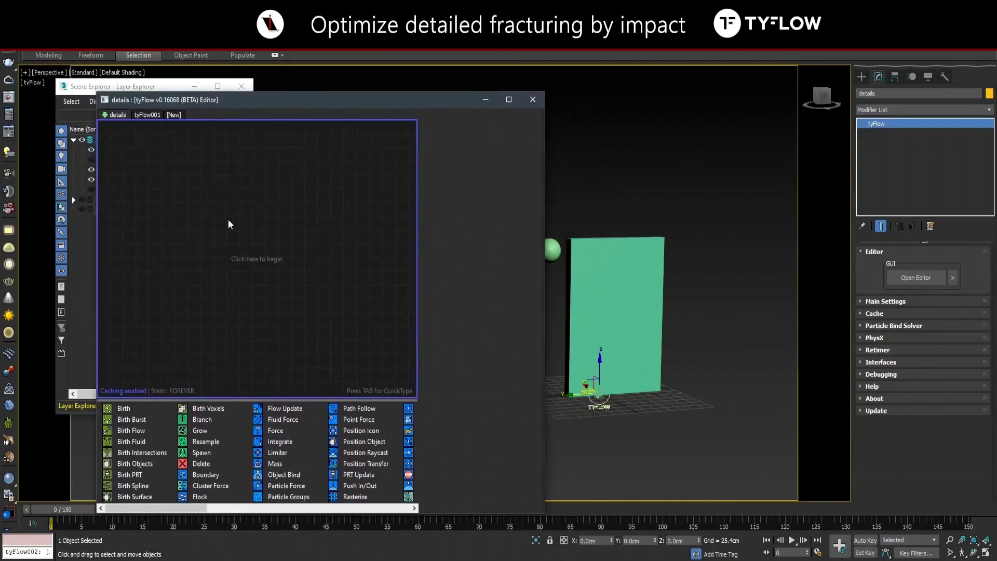
{"action": "left_click_drag", "start_coordinate": [136, 430], "coordinate": [169, 193]}
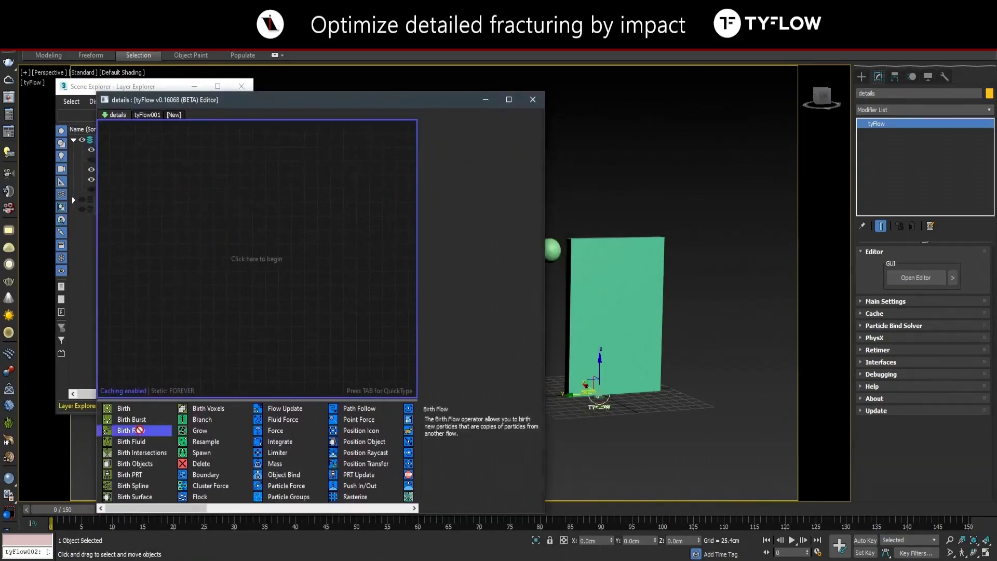
{"action": "left_click_drag", "start_coordinate": [263, 104], "coordinate": [343, 104]}
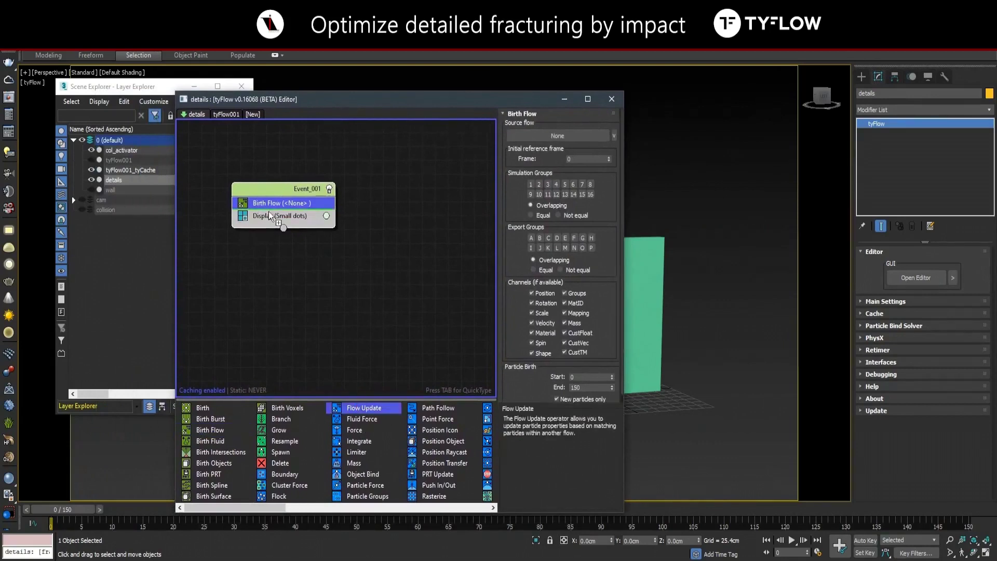
- Add Flow Update and source it and Birth Flow from tyFlow001_tyCache, then hide the cache
{"action": "left_click_drag", "start_coordinate": [367, 410], "coordinate": [278, 217]}
{"action": "left_click", "coordinate": [537, 151]}
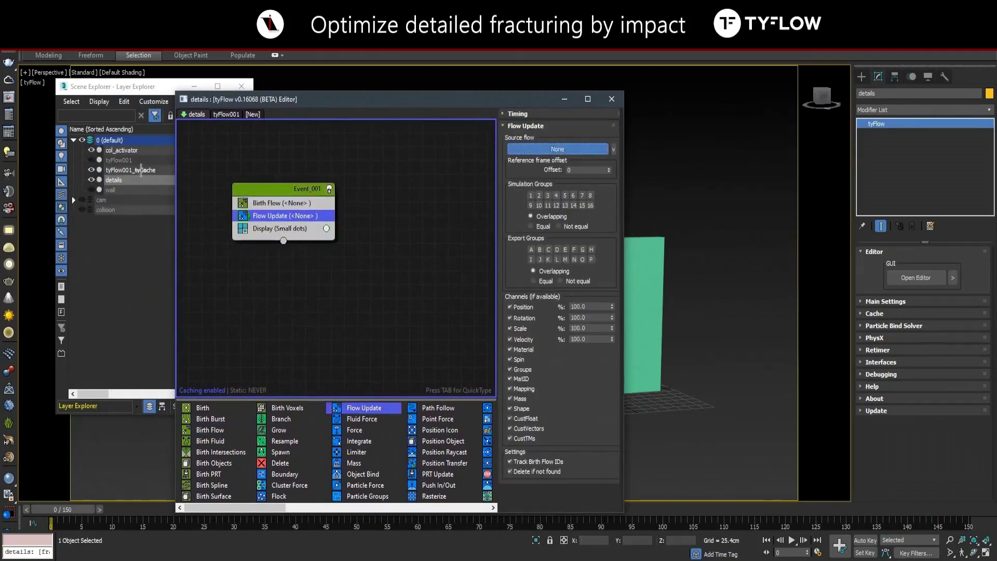
{"action": "left_click", "coordinate": [141, 170]}
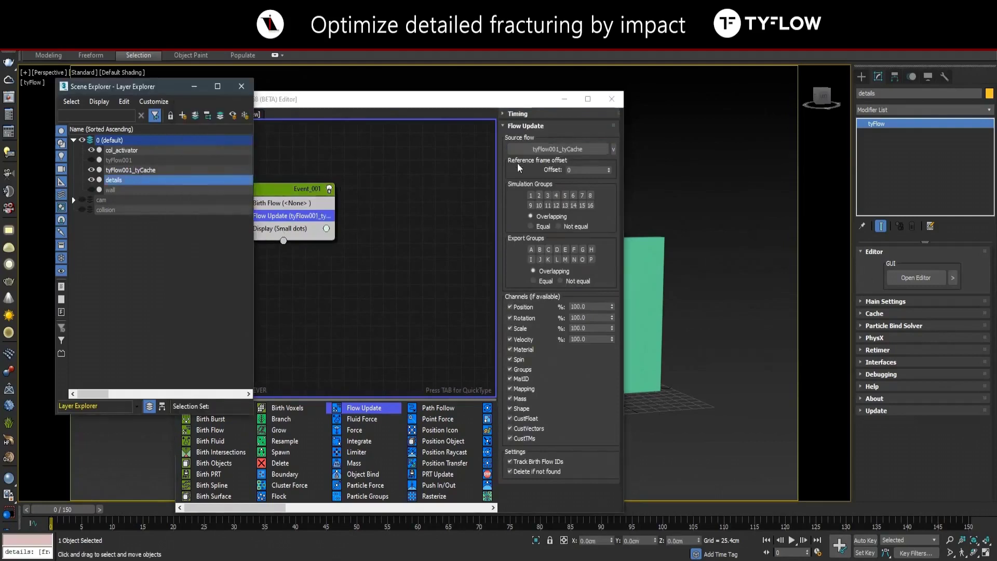
{"action": "left_click", "coordinate": [306, 209]}
{"action": "left_click", "coordinate": [558, 136]}
{"action": "left_click", "coordinate": [133, 170]}
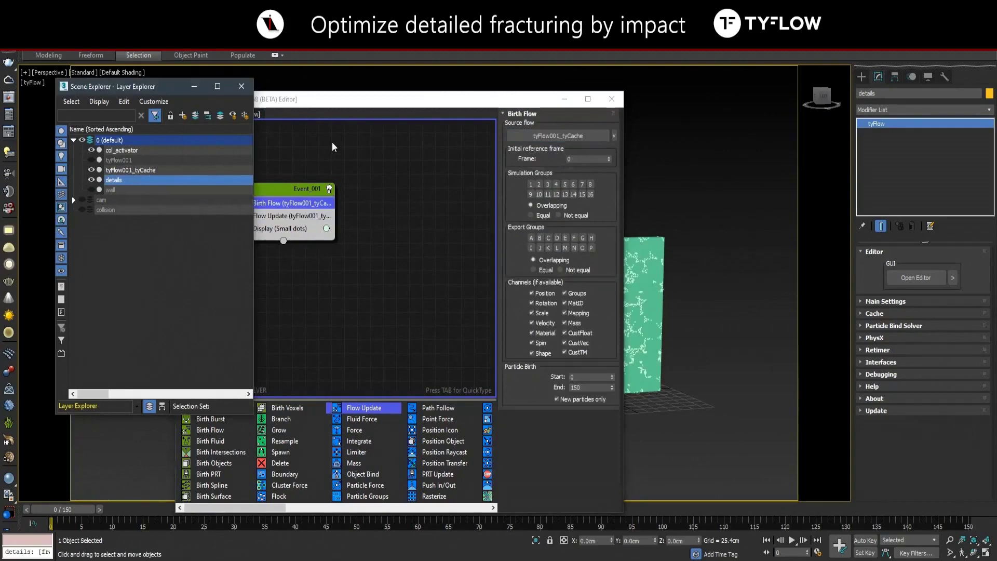
{"action": "left_click", "coordinate": [91, 170]}
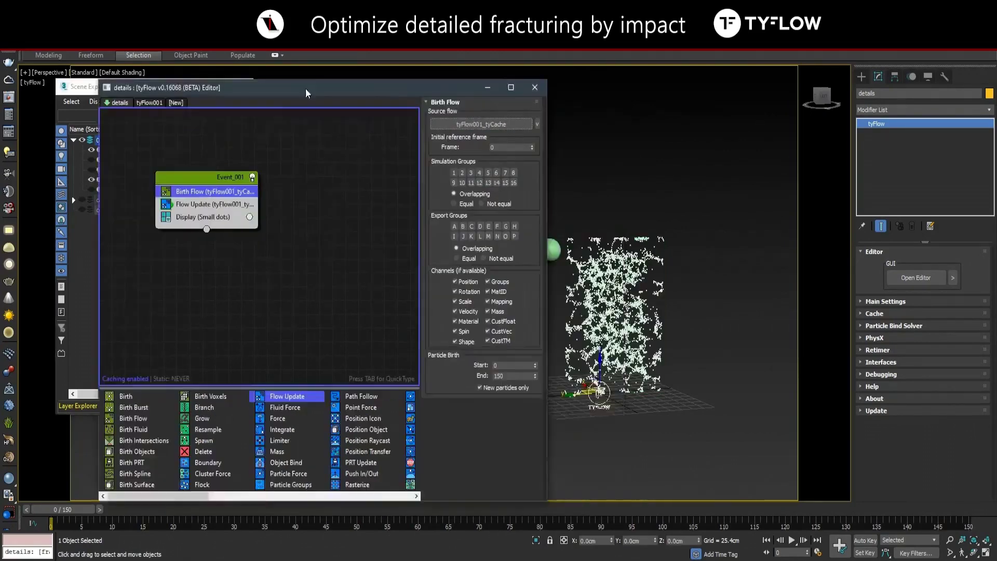
{"action": "left_click", "coordinate": [373, 483]}
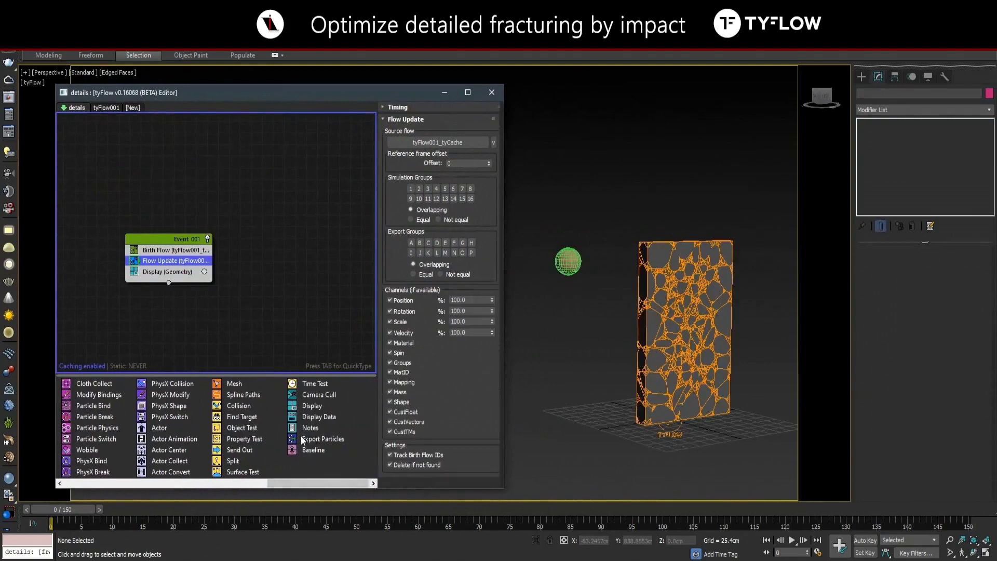
- Create Event_002 with geometry Display and add a Subdivide operator
{"action": "left_click_drag", "start_coordinate": [315, 404], "coordinate": [272, 303]}
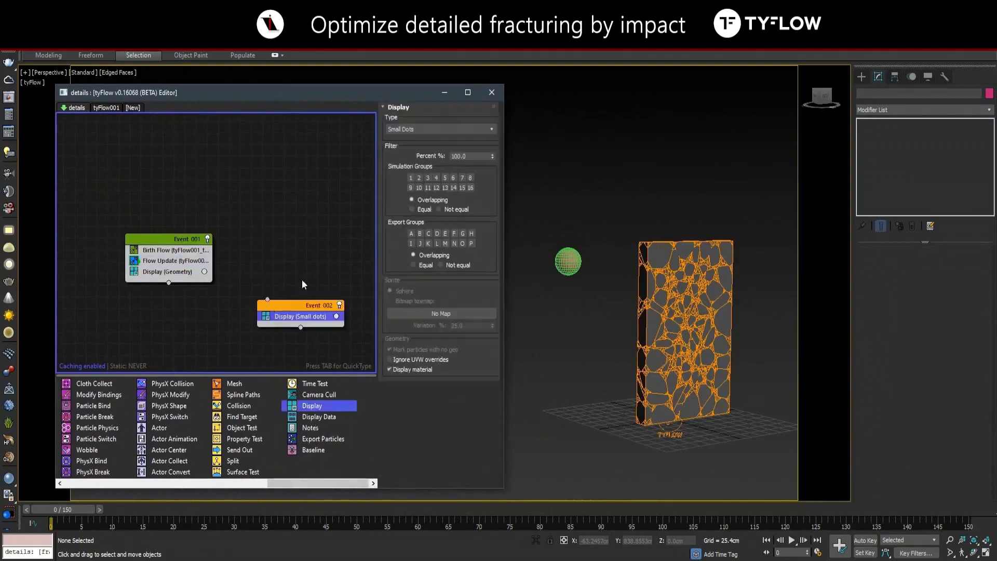
{"action": "left_click", "coordinate": [444, 132]}
{"action": "left_click", "coordinate": [420, 183]}
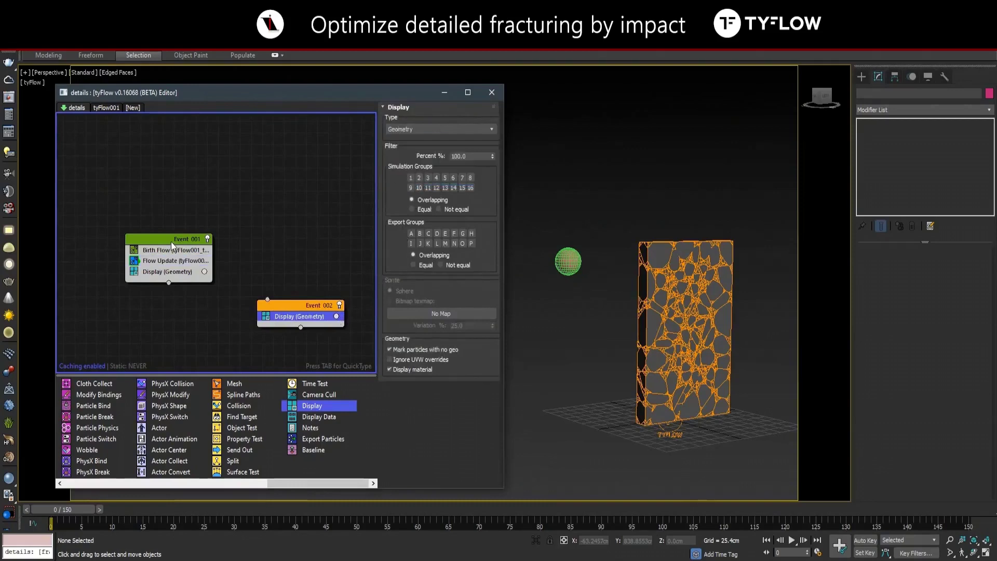
{"action": "left_click_drag", "start_coordinate": [173, 246], "coordinate": [144, 213]}
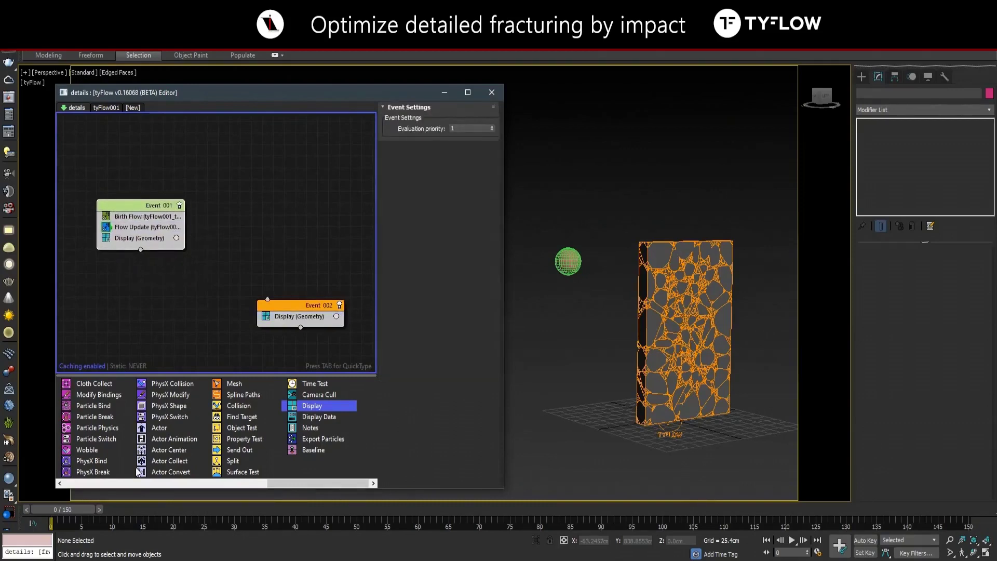
{"action": "left_click", "coordinate": [151, 486]}
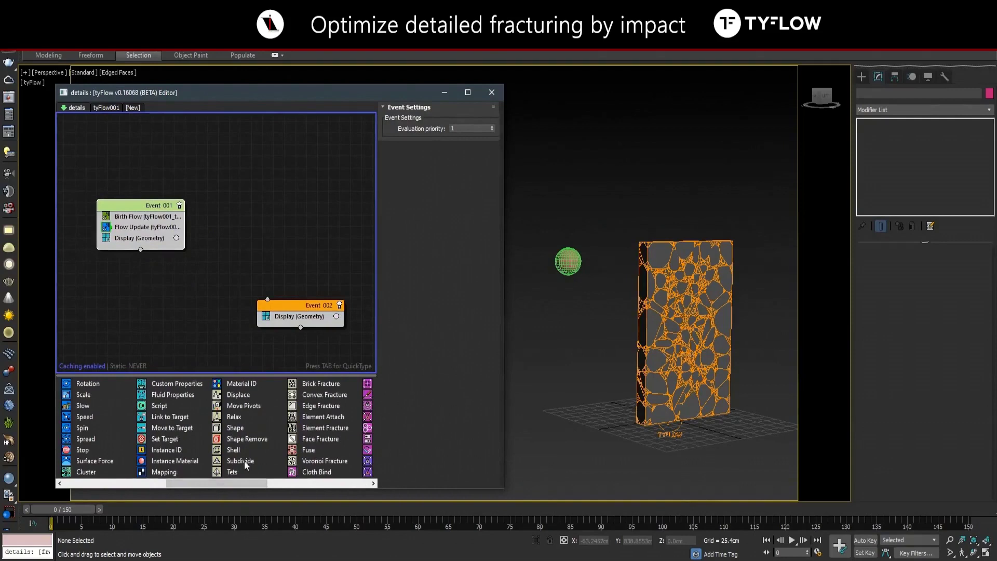
{"action": "left_click_drag", "start_coordinate": [244, 460], "coordinate": [300, 313]}
{"action": "left_click", "coordinate": [471, 152]}
- Set Subdivide edge length to 3.0cm and add a Displace using an instanced Noise map
{"action": "key", "text": "Return"}
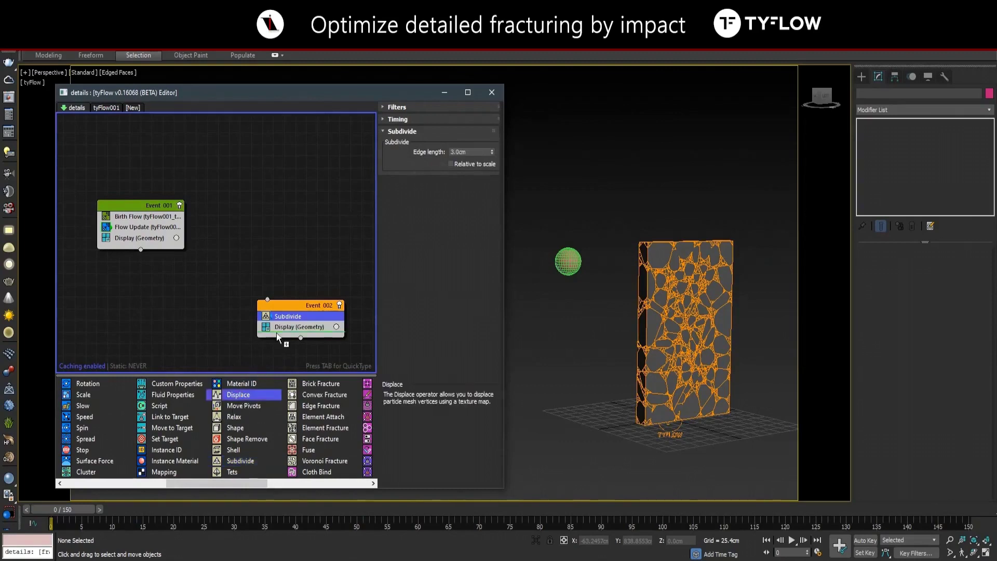
{"action": "left_click_drag", "start_coordinate": [239, 399], "coordinate": [320, 327]}
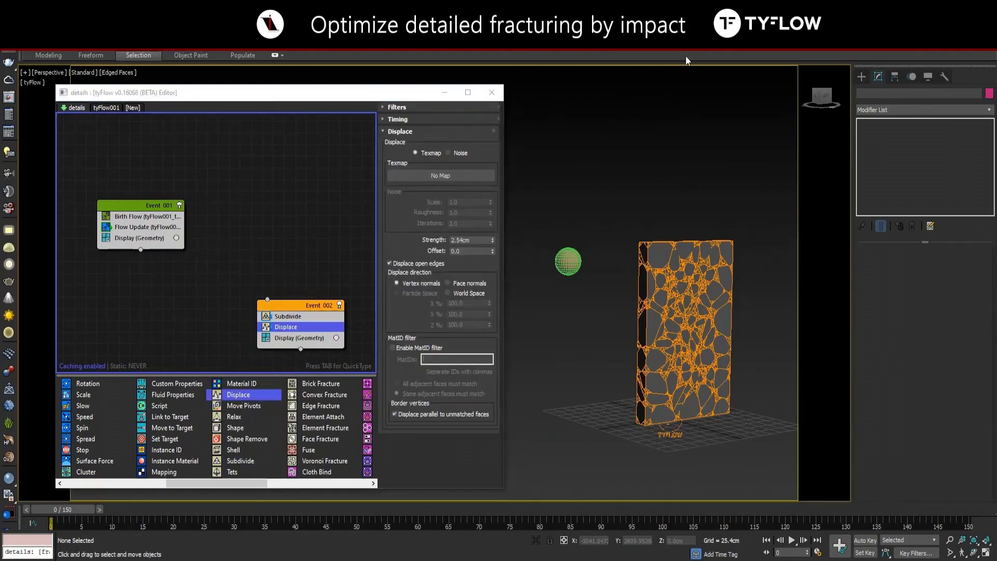
{"action": "key", "text": "m"}
{"action": "left_click_drag", "start_coordinate": [718, 131], "coordinate": [814, 103]}
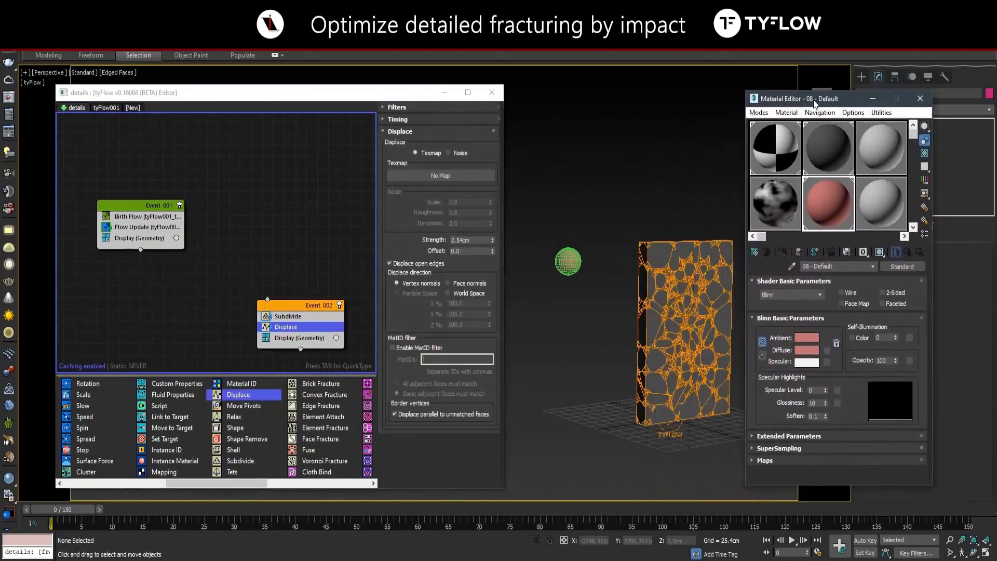
{"action": "left_click", "coordinate": [779, 194]}
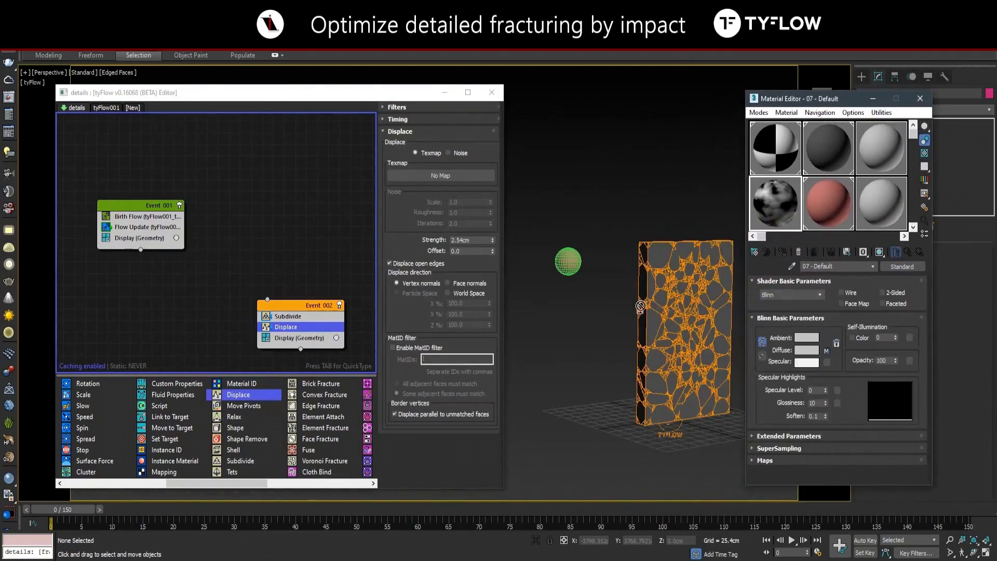
{"action": "left_click_drag", "start_coordinate": [826, 351], "coordinate": [440, 176]}
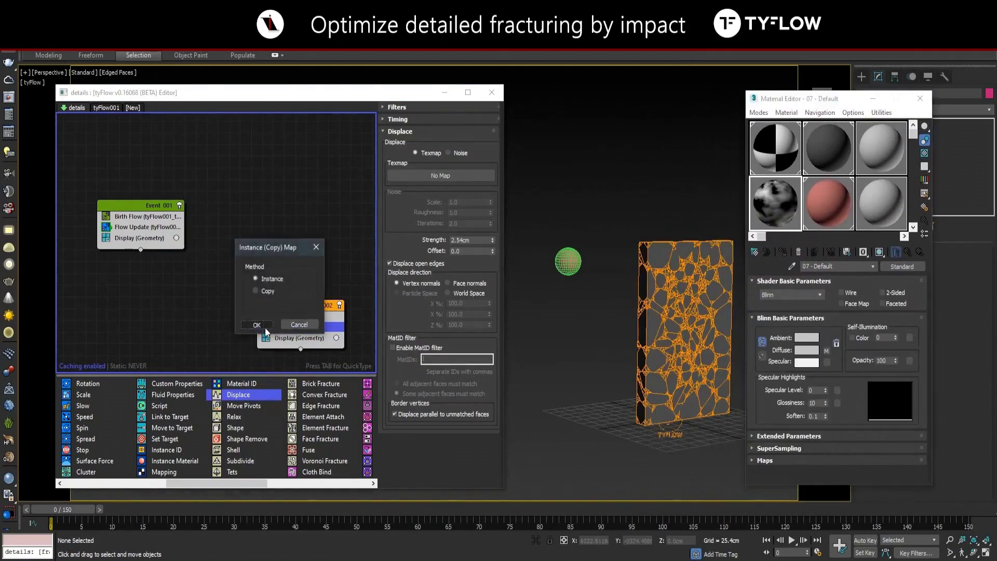
{"action": "left_click", "coordinate": [256, 324]}
{"action": "left_click", "coordinate": [919, 99]}
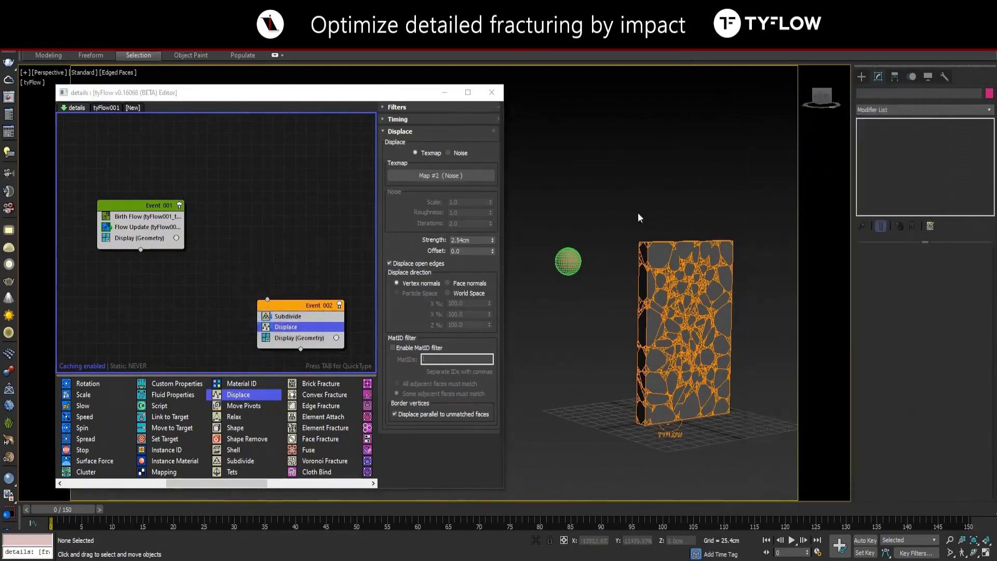
- Set displacement strength to 5.0cm and restrict it to material ID 2
{"action": "double_click", "coordinate": [453, 239]}
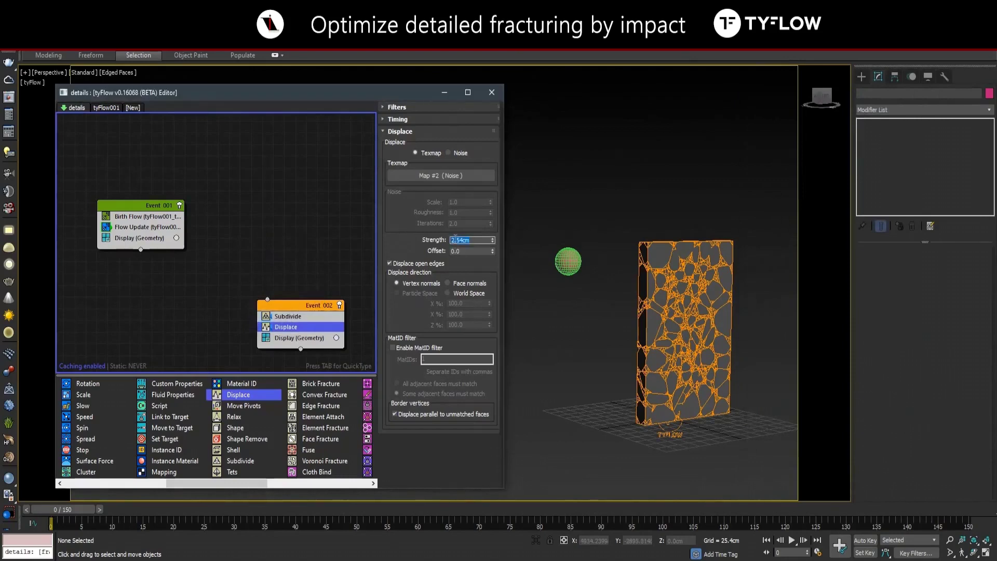
{"action": "type", "text": "5"}
{"action": "key", "text": "Return"}
{"action": "left_click", "coordinate": [391, 348]}
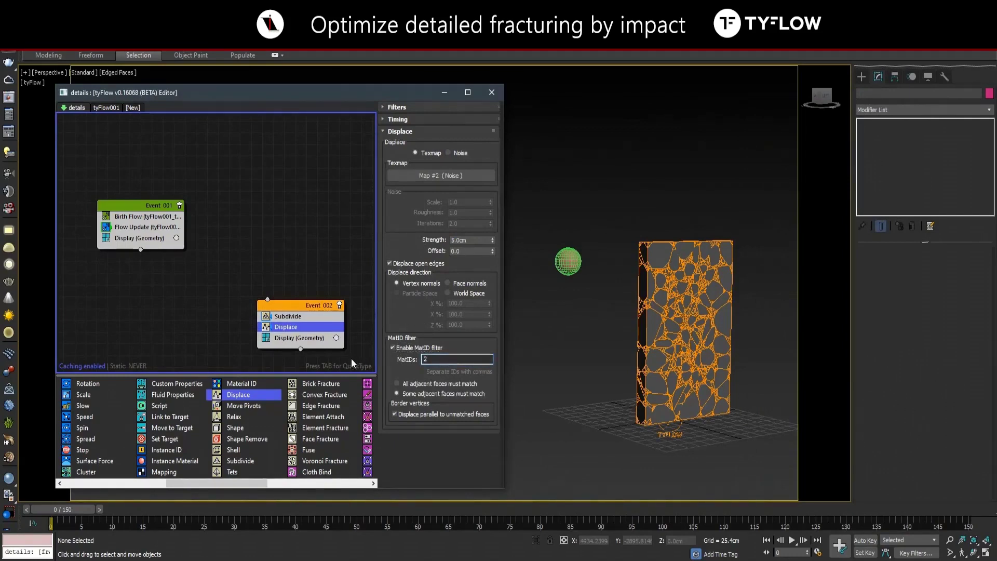
{"action": "left_click", "coordinate": [372, 483]}
{"action": "left_click", "coordinate": [372, 484]}
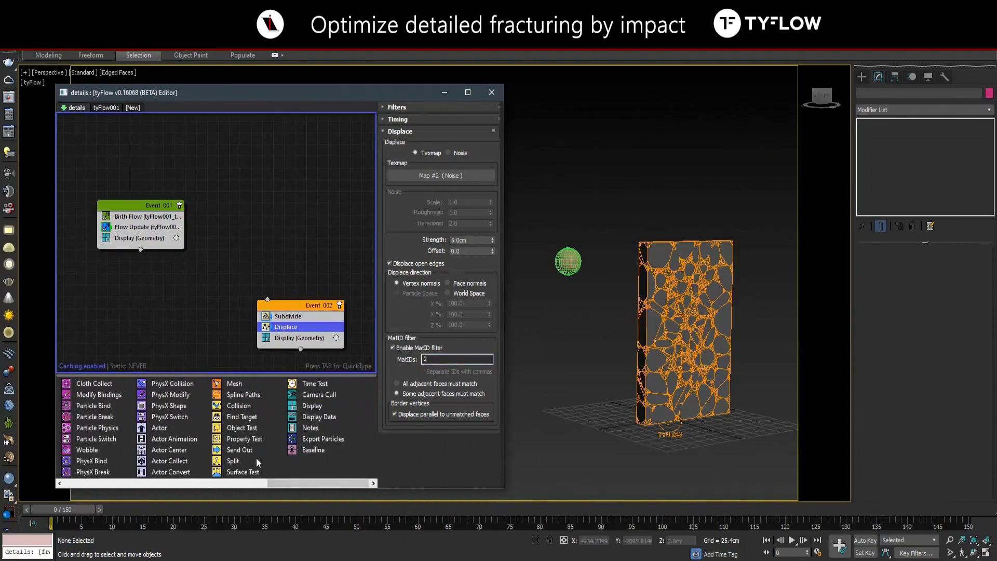
- Add a Surface Test to Event_001 checking distance to col_activator less than 90.0cm
{"action": "mouse_move", "coordinate": [245, 467]}
{"action": "left_mouse_down"}
{"action": "mouse_move", "coordinate": [140, 248]}
{"action": "mouse_move", "coordinate": [147, 236]}
{"action": "left_mouse_up"}
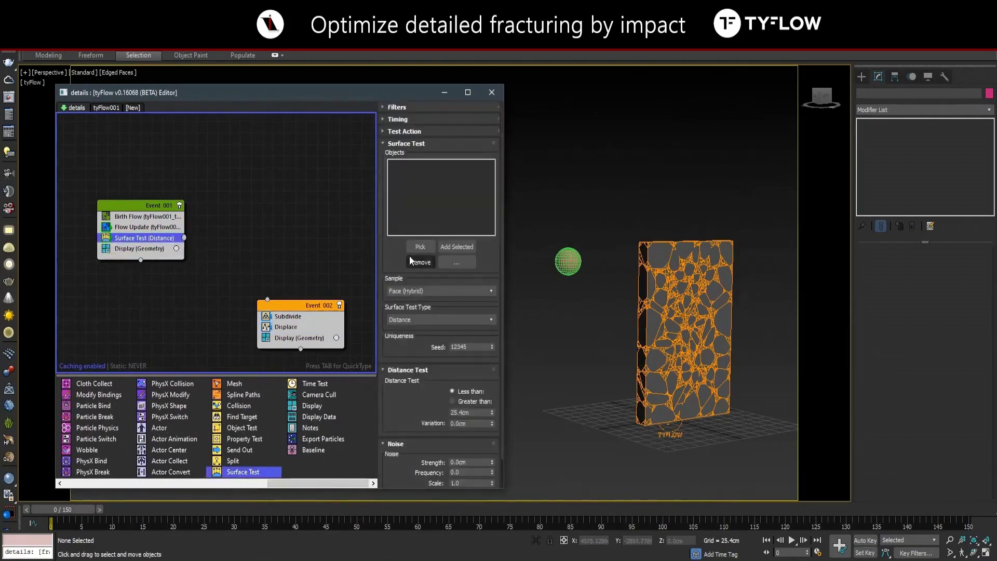
{"action": "left_click", "coordinate": [420, 246]}
{"action": "left_click", "coordinate": [568, 262]}
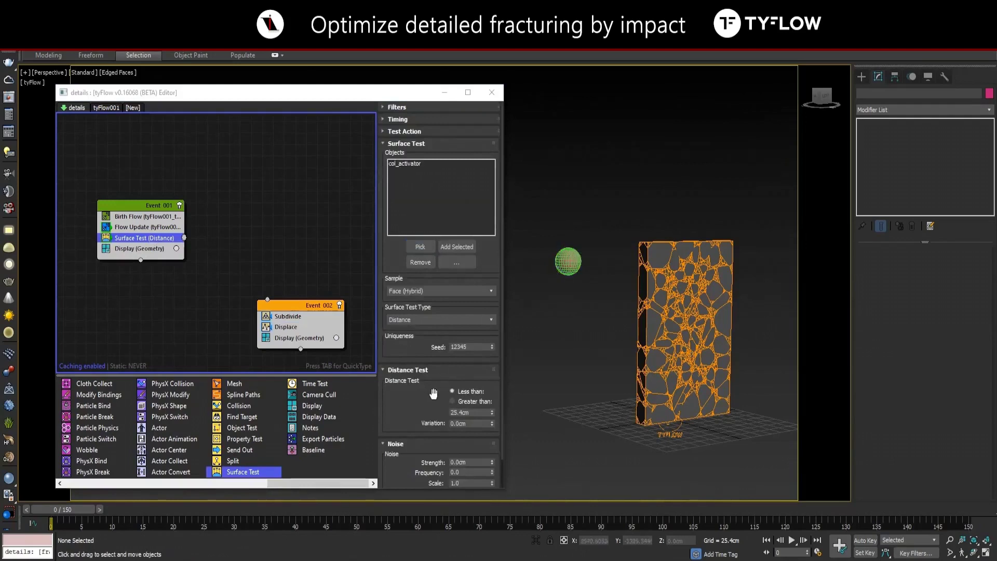
{"action": "double_click", "coordinate": [465, 412]}
{"action": "type", "text": "90"}
{"action": "key", "text": "Return"}
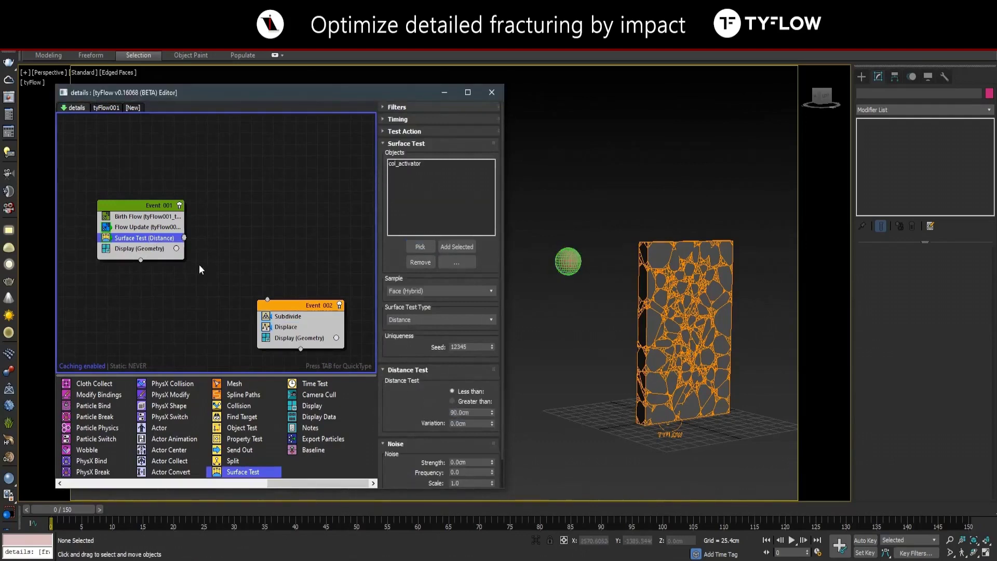
- Route passing particles to Event_002 and copy Flow Update into it
{"action": "left_click_drag", "start_coordinate": [184, 238], "coordinate": [267, 300]}
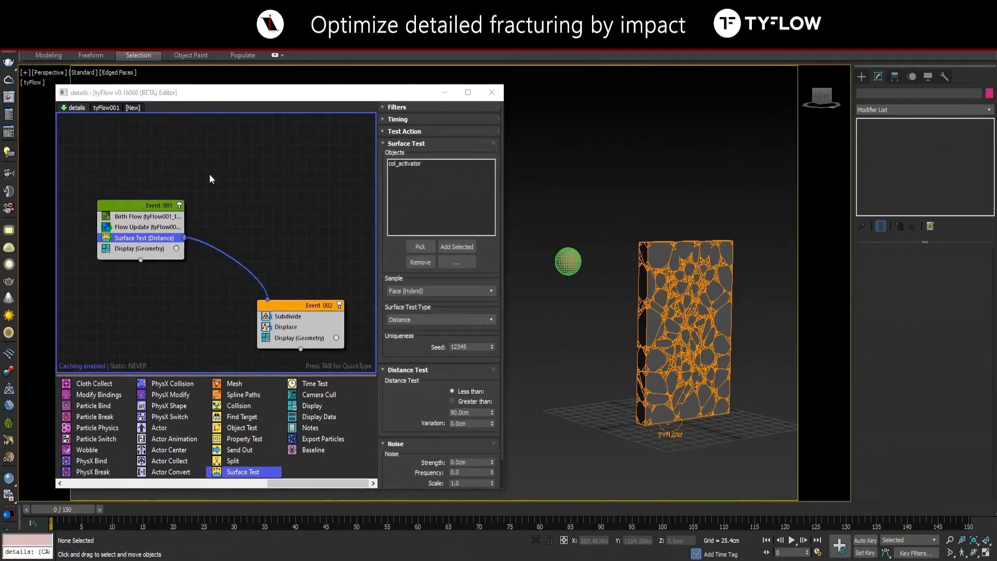
{"action": "left_click", "coordinate": [144, 228]}
{"action": "left_click_drag", "start_coordinate": [156, 227], "coordinate": [293, 315]}
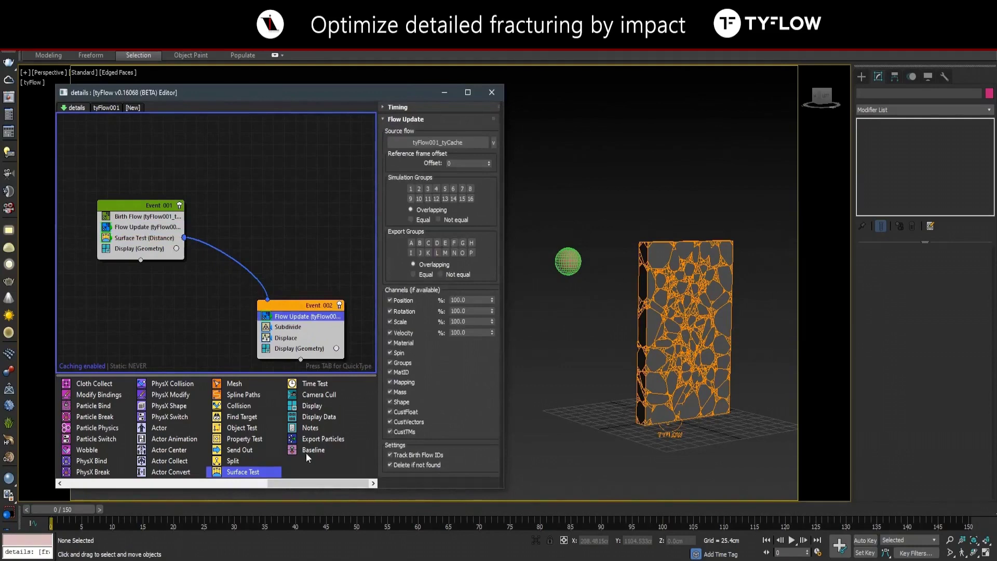
{"action": "left_click", "coordinate": [268, 509]}
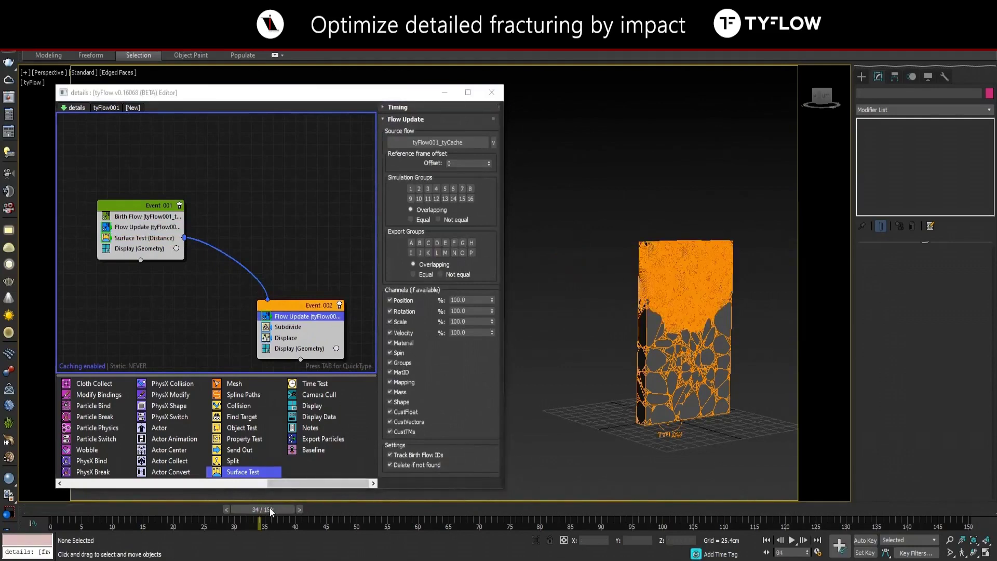
{"action": "mouse_move", "coordinate": [272, 509]}
{"action": "left_mouse_down"}
{"action": "mouse_move", "coordinate": [235, 507]}
{"action": "mouse_move", "coordinate": [254, 504]}
{"action": "left_mouse_up"}
{"action": "scroll", "coordinate": [722, 279], "scroll_direction": "up", "scroll_amount": 5}
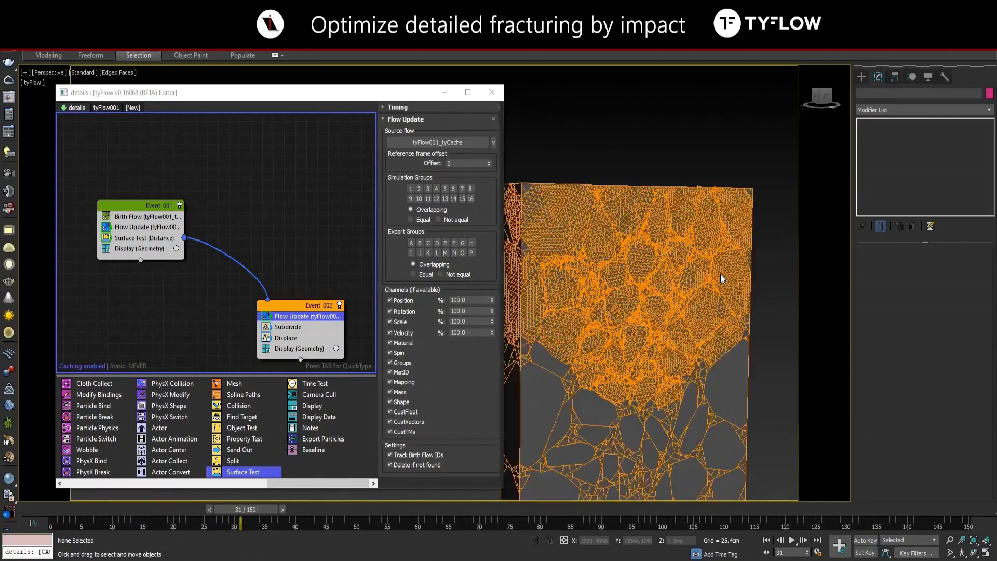
{"action": "middle_click_drag", "start_coordinate": [605, 390], "coordinate": [627, 344]}
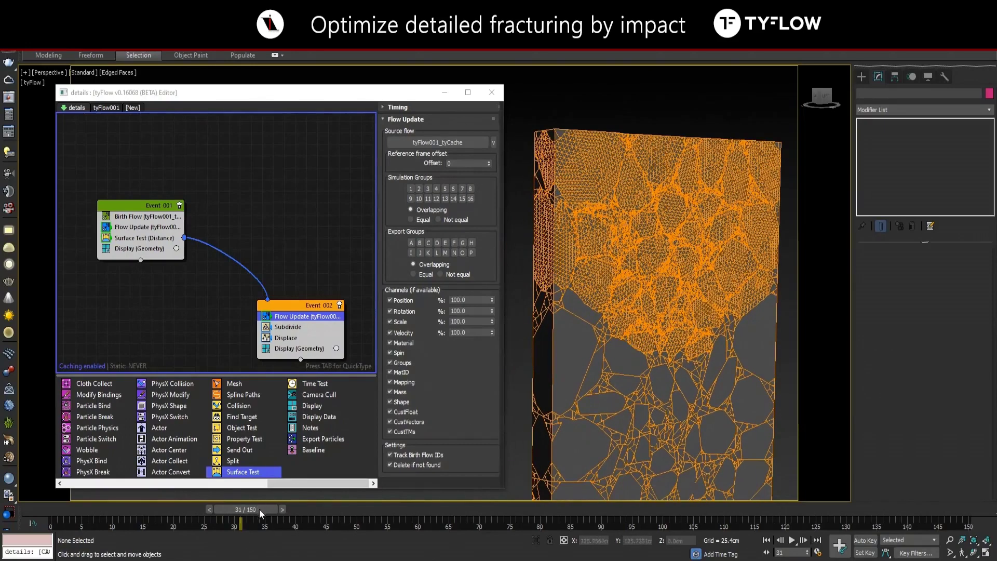
{"action": "mouse_move", "coordinate": [253, 508]}
{"action": "left_mouse_down"}
{"action": "mouse_move", "coordinate": [216, 503]}
{"action": "mouse_move", "coordinate": [277, 500]}
{"action": "mouse_move", "coordinate": [198, 503]}
{"action": "left_mouse_up"}
{"action": "scroll", "coordinate": [631, 396], "scroll_direction": "down", "scroll_amount": 5}
{"action": "middle_click_drag", "start_coordinate": [644, 405], "coordinate": [647, 365]}
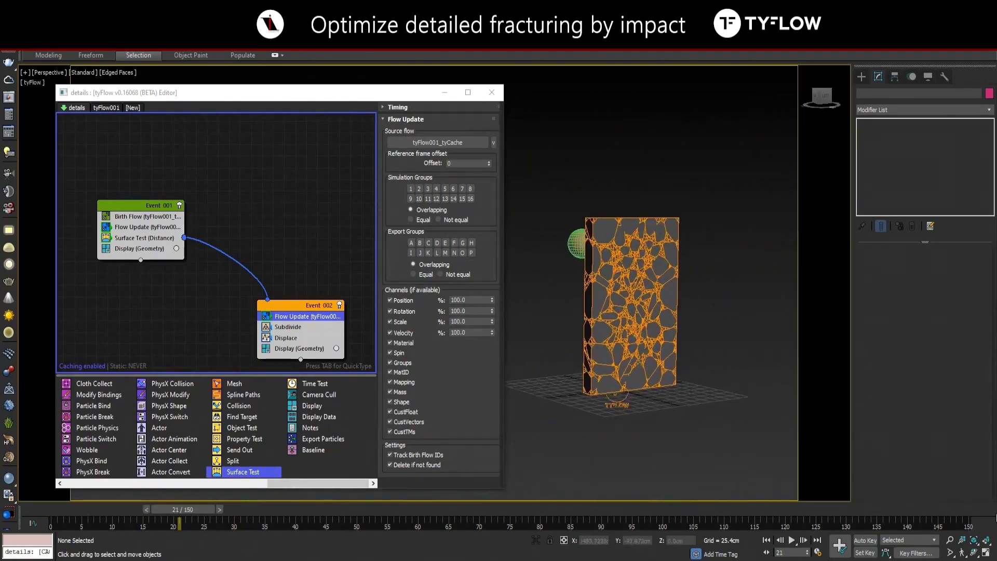
{"action": "left_click", "coordinate": [976, 510]}
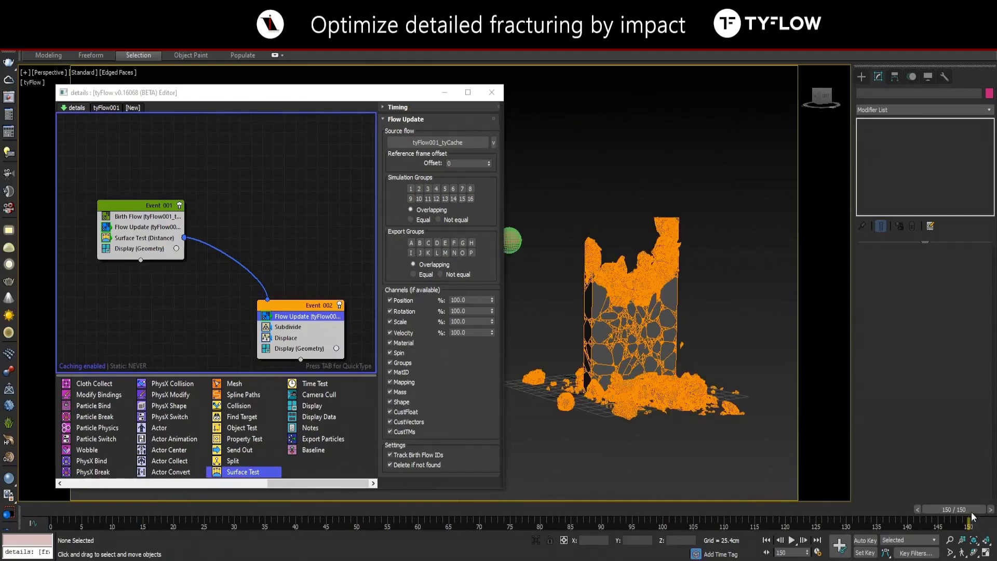
{"action": "mouse_move", "coordinate": [928, 511]}
{"action": "left_mouse_down"}
{"action": "mouse_move", "coordinate": [278, 506]}
{"action": "mouse_move", "coordinate": [56, 533]}
{"action": "left_mouse_up"}
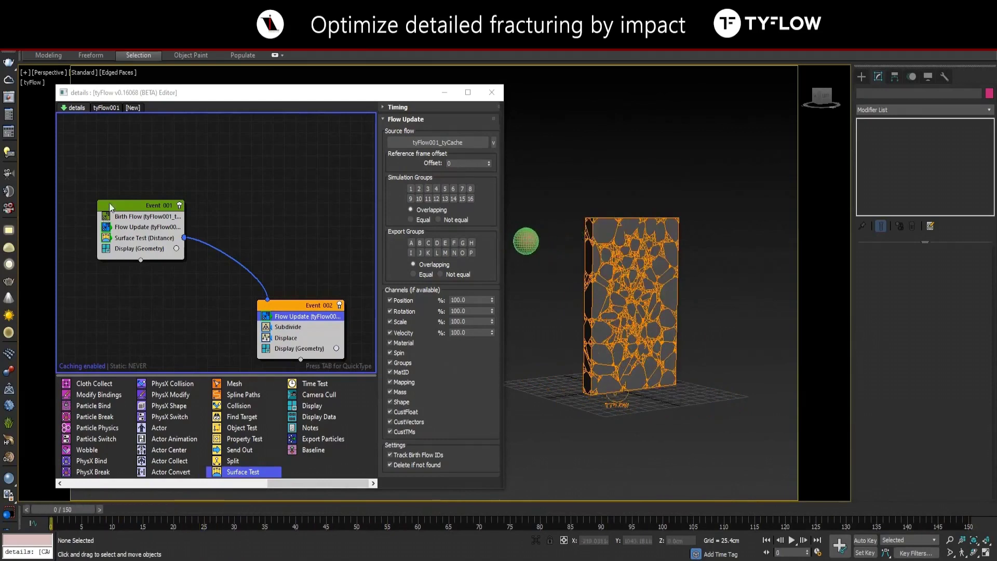
- Switch the viewport from Edged Faces to Default Shading
{"action": "left_click", "coordinate": [115, 75]}
{"action": "left_click", "coordinate": [149, 197]}
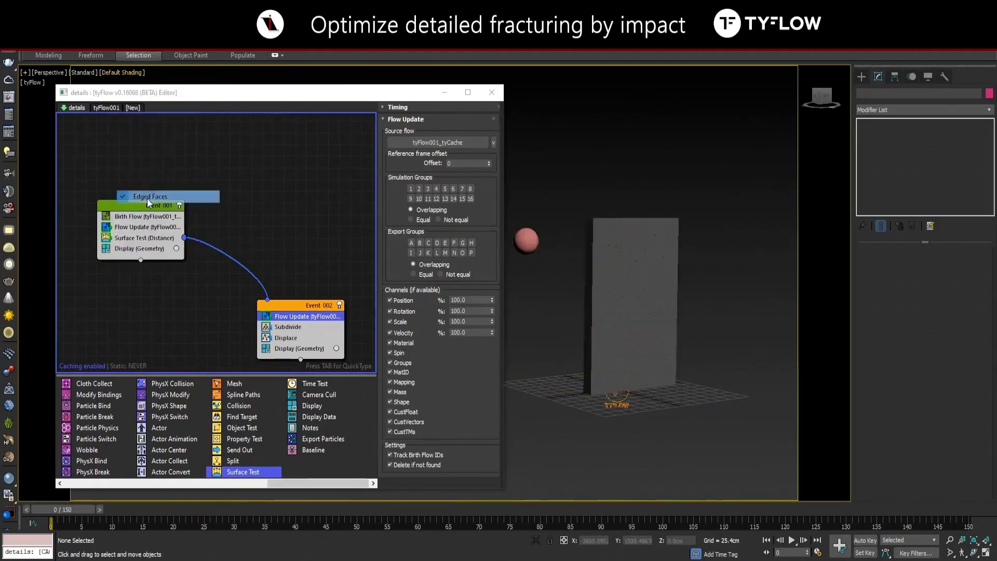
{"action": "scroll", "coordinate": [707, 233], "scroll_direction": "up", "scroll_amount": 3}
{"action": "scroll", "coordinate": [722, 268], "scroll_direction": "up", "scroll_amount": 2}
{"action": "scroll", "coordinate": [725, 267], "scroll_direction": "up", "scroll_amount": 2}
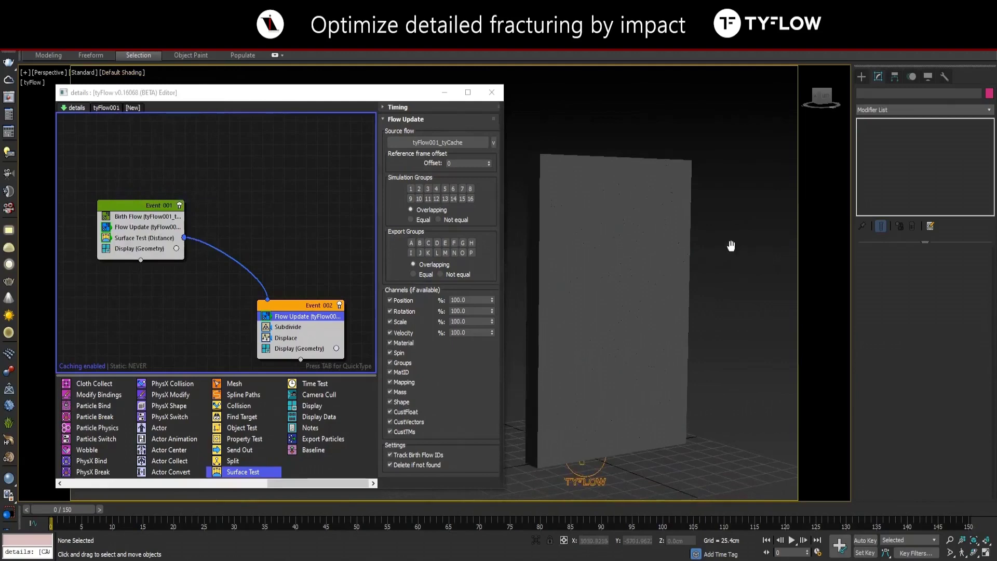
- Scrub the fracture to about frame 93, close the tyFlow editor and orbit the slab
{"action": "left_click_drag", "start_coordinate": [80, 507], "coordinate": [509, 503]}
{"action": "middle_click_drag", "start_coordinate": [711, 418], "coordinate": [700, 381]}
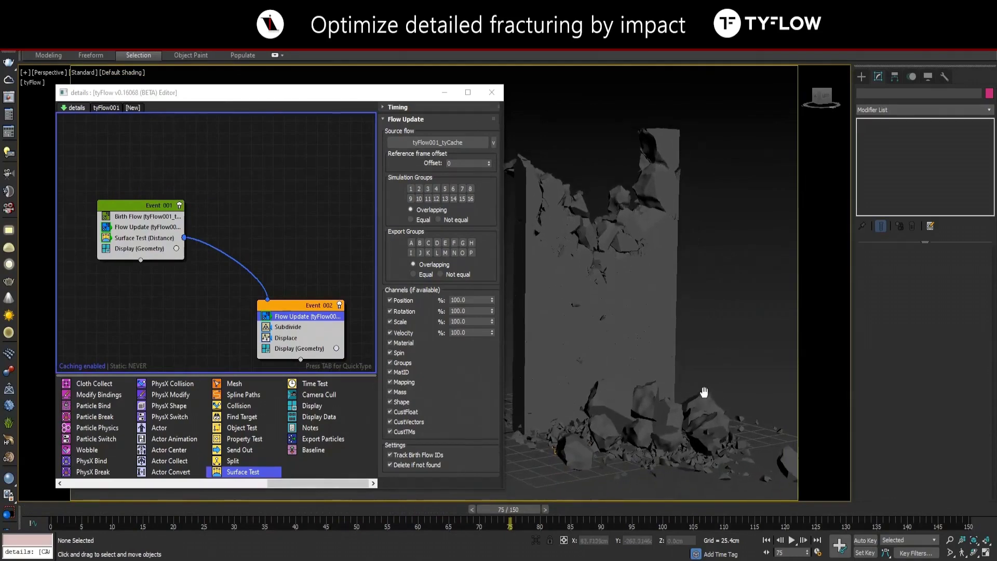
{"action": "mouse_move", "coordinate": [523, 512]}
{"action": "left_mouse_down"}
{"action": "mouse_move", "coordinate": [902, 502]}
{"action": "mouse_move", "coordinate": [572, 507]}
{"action": "mouse_move", "coordinate": [234, 529]}
{"action": "mouse_move", "coordinate": [439, 521]}
{"action": "left_mouse_up"}
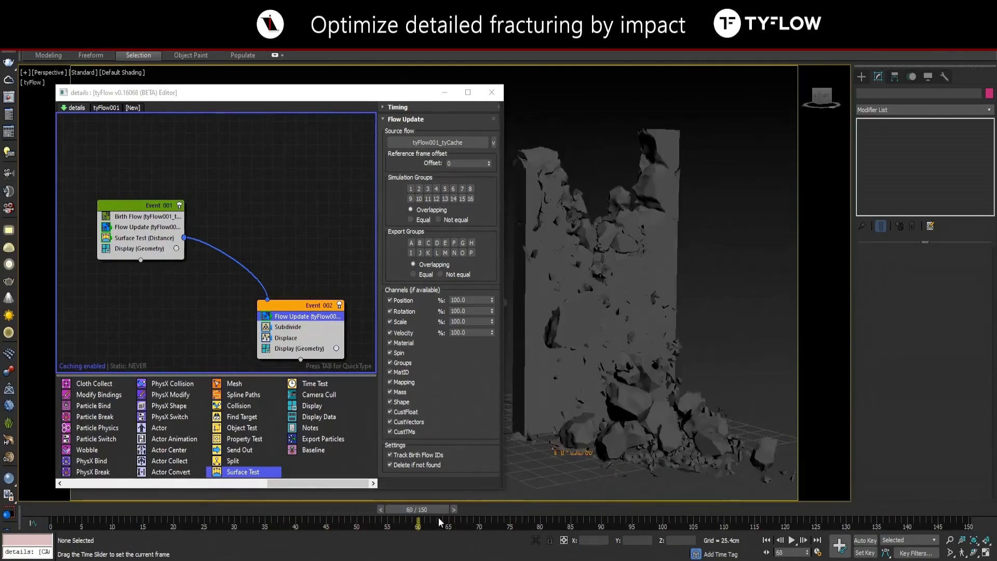
{"action": "left_click", "coordinate": [491, 94]}
{"action": "mouse_move", "coordinate": [511, 256]}
{"action": "middle_mouse_down", "text": "alt"}
{"action": "mouse_move", "coordinate": [514, 338]}
{"action": "mouse_move", "coordinate": [494, 338]}
{"action": "mouse_move", "coordinate": [611, 340]}
{"action": "mouse_move", "coordinate": [615, 349]}
{"action": "mouse_move", "coordinate": [563, 356]}
{"action": "middle_mouse_up", "text": "alt"}
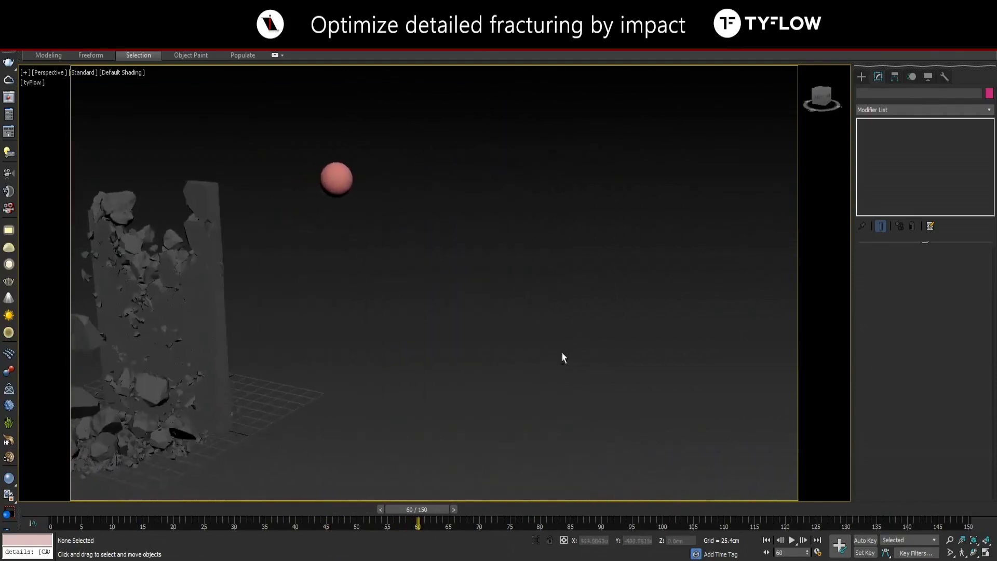
- Orbit and scrub to frame 49, then turn edged faces back on
{"action": "middle_click_drag", "start_coordinate": [316, 340], "coordinate": [519, 315], "text": "alt"}
{"action": "mouse_move", "coordinate": [431, 509]}
{"action": "left_mouse_down"}
{"action": "mouse_move", "coordinate": [277, 499]}
{"action": "mouse_move", "coordinate": [479, 498]}
{"action": "mouse_move", "coordinate": [673, 519]}
{"action": "mouse_move", "coordinate": [952, 516]}
{"action": "mouse_move", "coordinate": [204, 523]}
{"action": "mouse_move", "coordinate": [523, 509]}
{"action": "mouse_move", "coordinate": [223, 516]}
{"action": "left_mouse_up"}
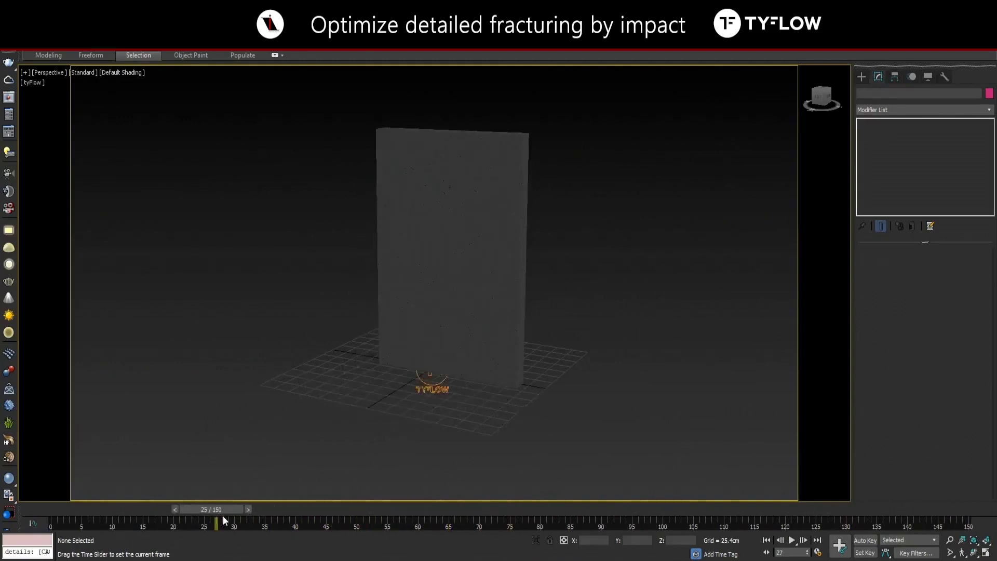
{"action": "left_click", "coordinate": [138, 77]}
{"action": "left_click", "coordinate": [166, 196]}
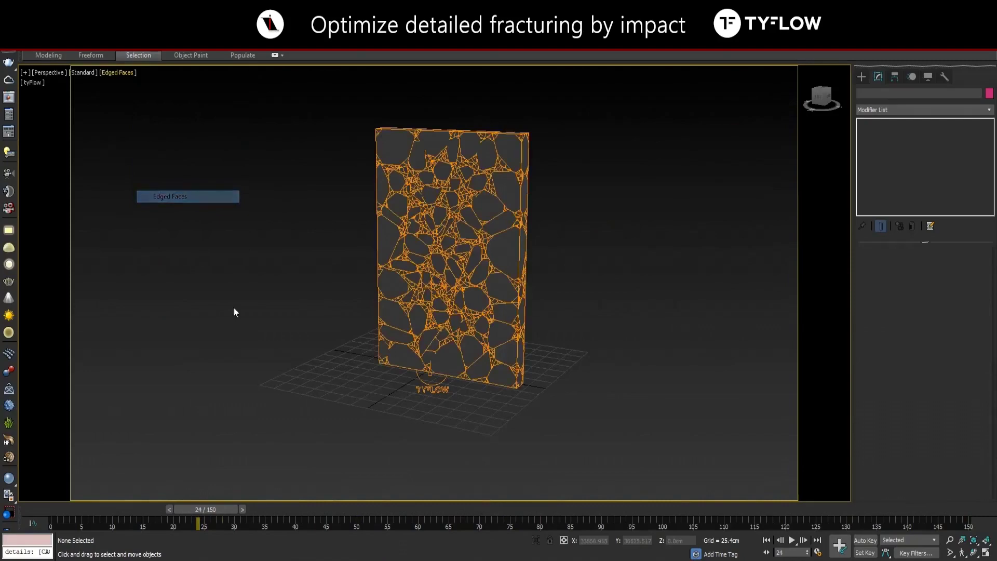
- Select and deselect the tyFlow wall, then play the sphere smashing it
{"action": "mouse_move", "coordinate": [222, 509]}
{"action": "left_mouse_down"}
{"action": "mouse_move", "coordinate": [372, 503]}
{"action": "mouse_move", "coordinate": [161, 503]}
{"action": "left_mouse_up"}
{"action": "left_click", "coordinate": [432, 366]}
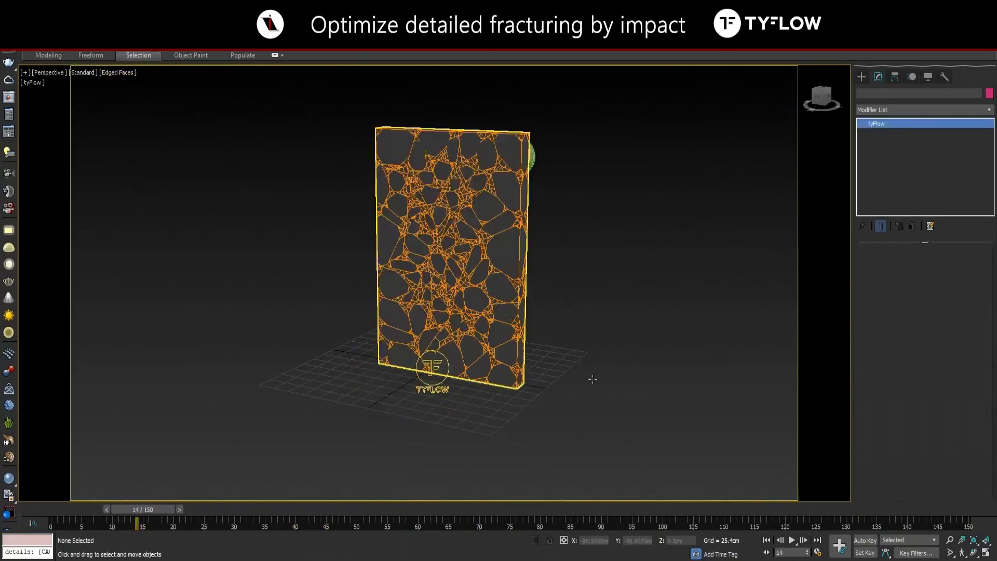
{"action": "left_click", "coordinate": [432, 369]}
{"action": "middle_click_drag", "start_coordinate": [459, 381], "coordinate": [480, 384], "text": "alt"}
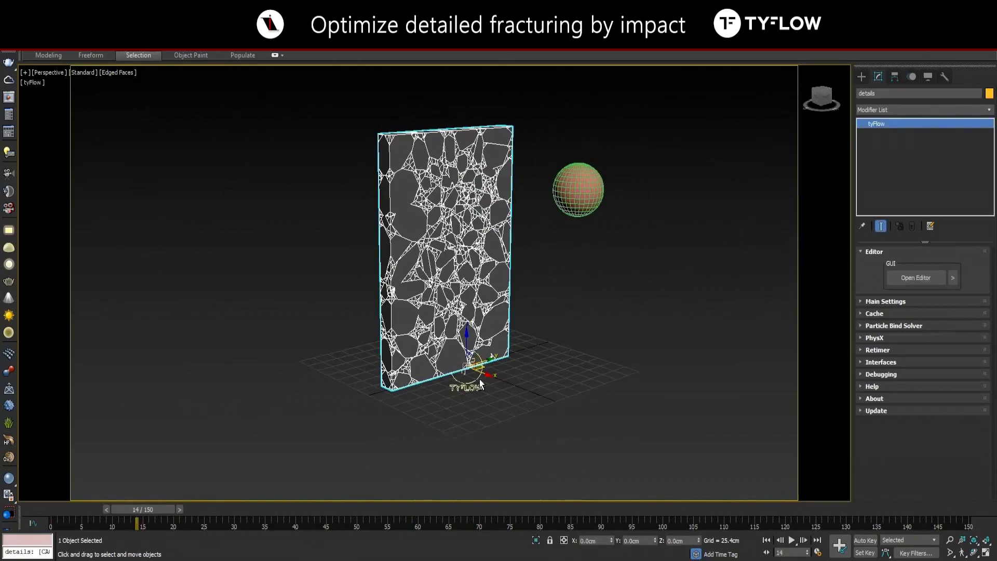
{"action": "left_click", "coordinate": [469, 422]}
{"action": "left_click_drag", "start_coordinate": [158, 509], "coordinate": [325, 491]}
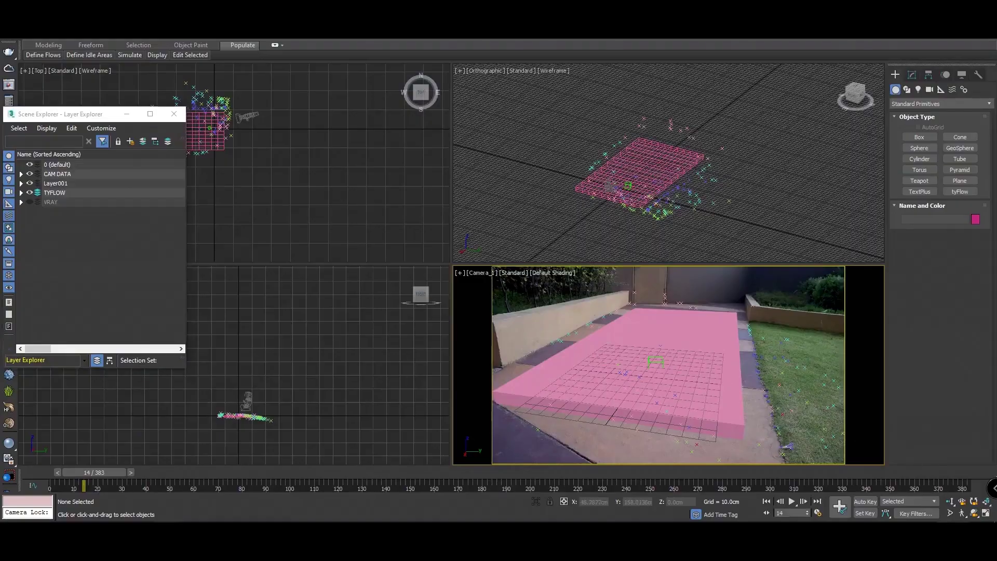
- Review the tracked footage in the maximized Camera_1 view, then select ground box Box002
{"action": "left_click", "coordinate": [986, 514]}
{"action": "mouse_move", "coordinate": [119, 473]}
{"action": "left_mouse_down"}
{"action": "mouse_move", "coordinate": [876, 471]}
{"action": "mouse_move", "coordinate": [316, 422]}
{"action": "mouse_move", "coordinate": [95, 430]}
{"action": "left_mouse_up"}
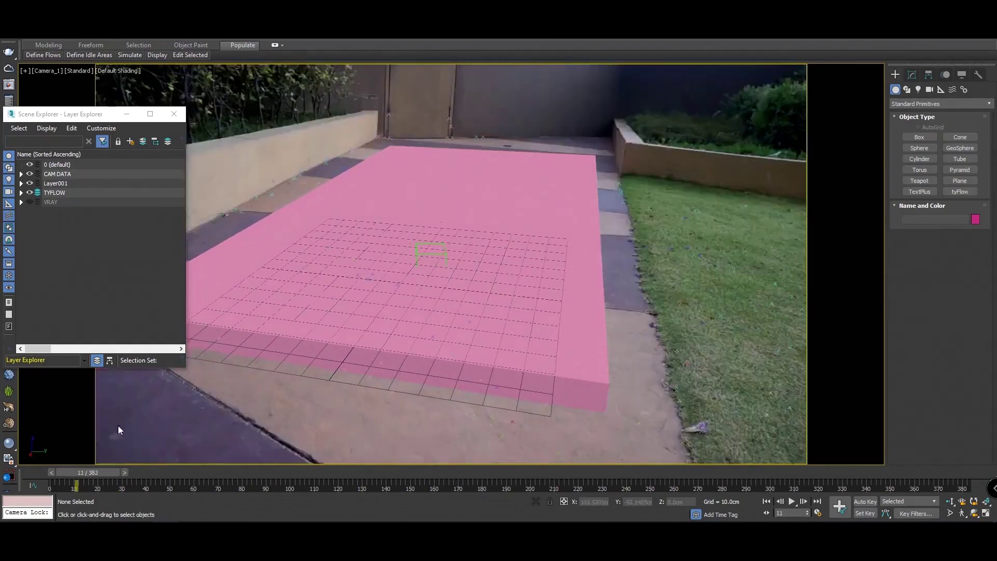
{"action": "left_click", "coordinate": [984, 514]}
{"action": "left_click", "coordinate": [668, 374]}
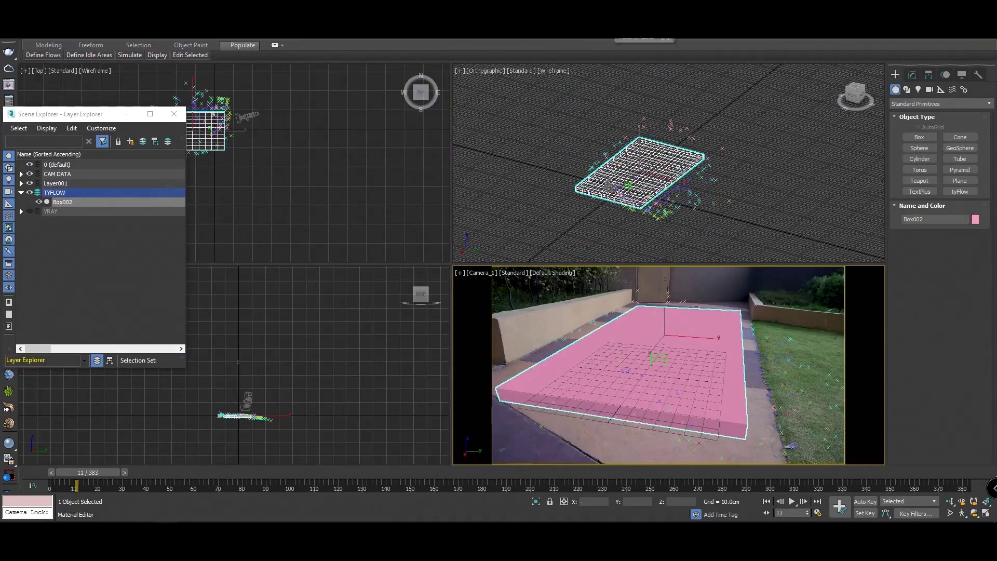
{"action": "key", "text": "m"}
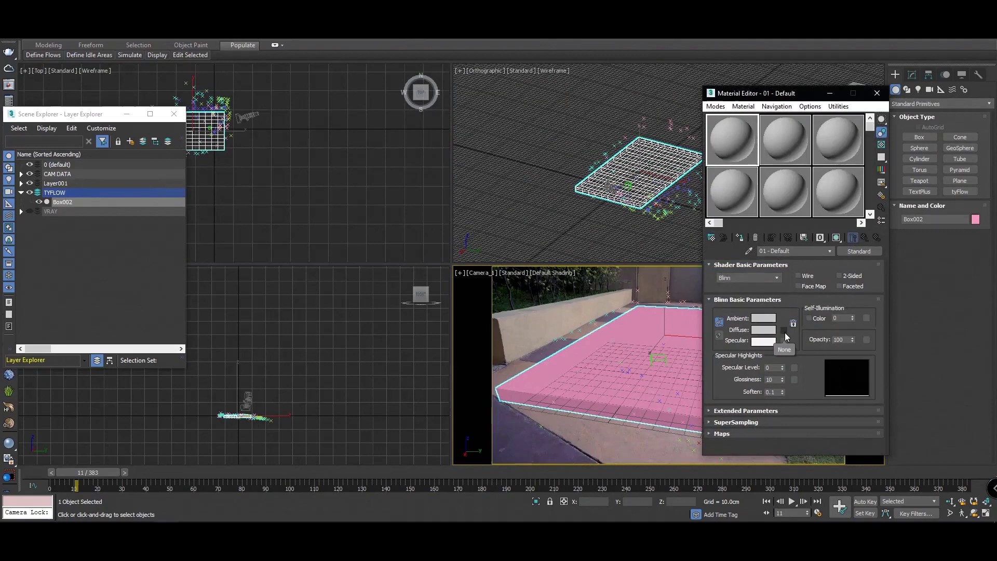
- Load the footage frame HD_00115.tif as a Bitmap in the Diffuse slot
{"action": "left_click", "coordinate": [784, 330]}
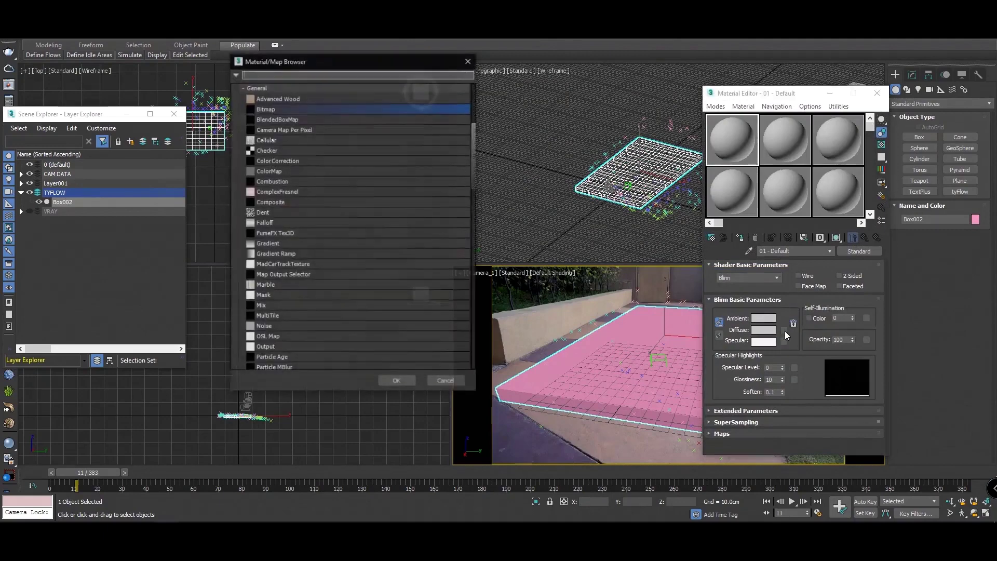
{"action": "double_click", "coordinate": [272, 112]}
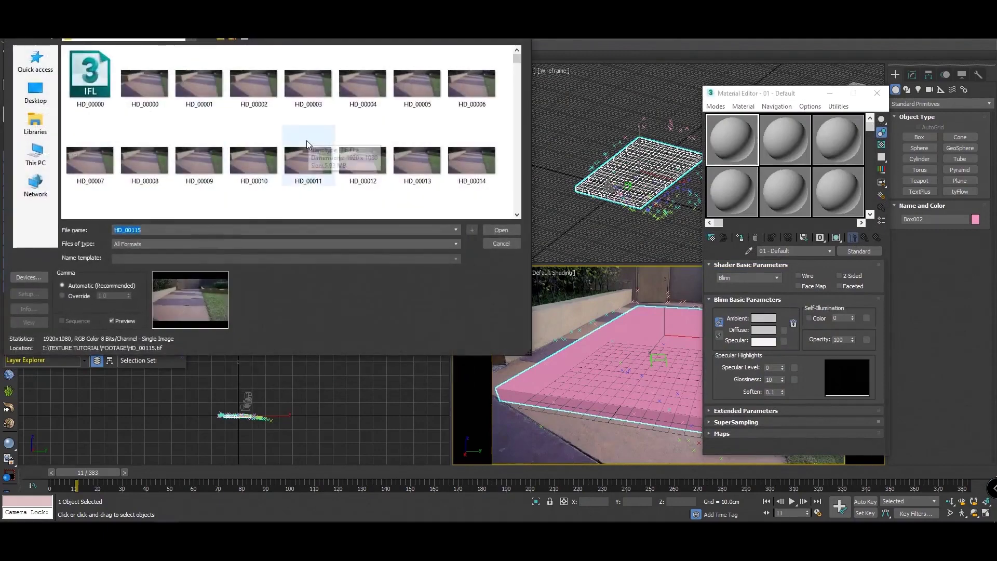
{"action": "scroll", "coordinate": [306, 144], "scroll_direction": "down", "scroll_amount": 5}
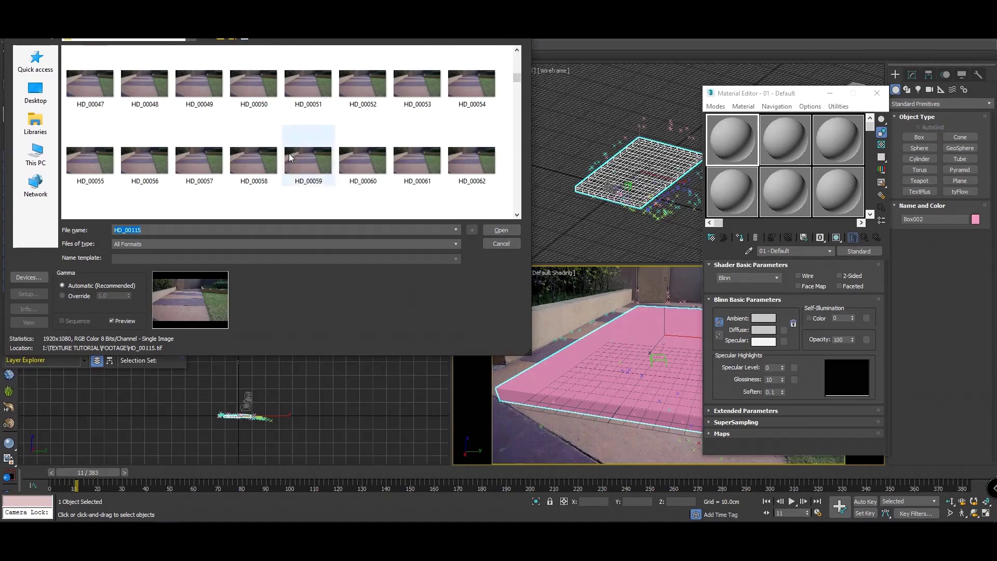
{"action": "scroll", "coordinate": [296, 158], "scroll_direction": "down", "scroll_amount": 3}
{"action": "scroll", "coordinate": [303, 158], "scroll_direction": "down", "scroll_amount": 3}
{"action": "left_click", "coordinate": [308, 124]}
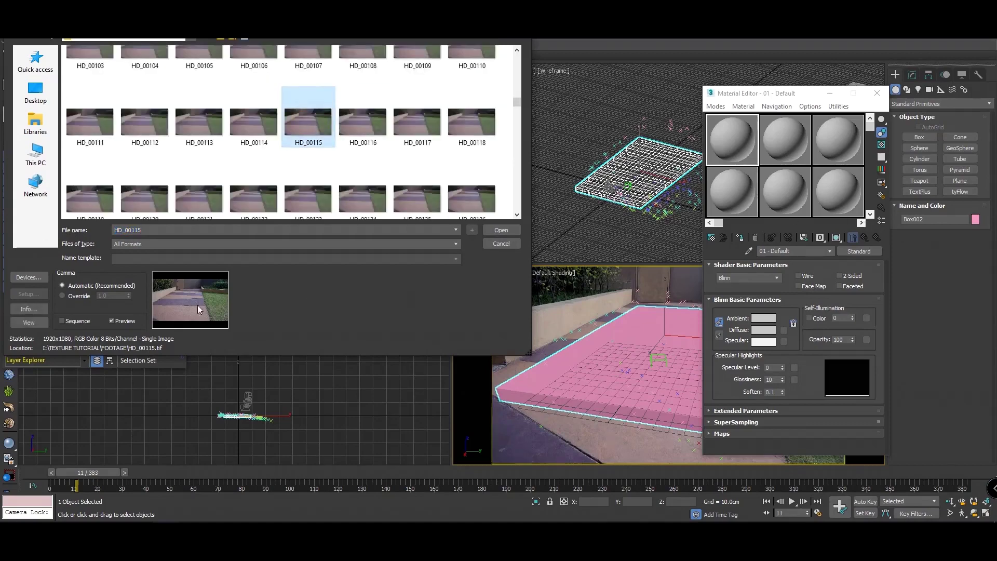
{"action": "left_click", "coordinate": [501, 230]}
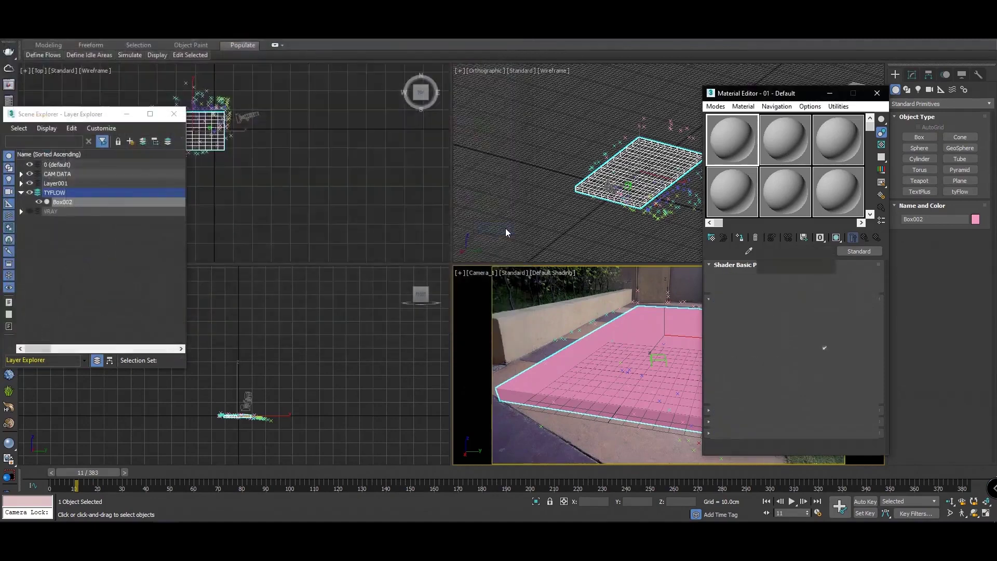
- Go to frame 115 and show the footage texture shaded on the box
{"action": "left_click_drag", "start_coordinate": [106, 469], "coordinate": [324, 470]}
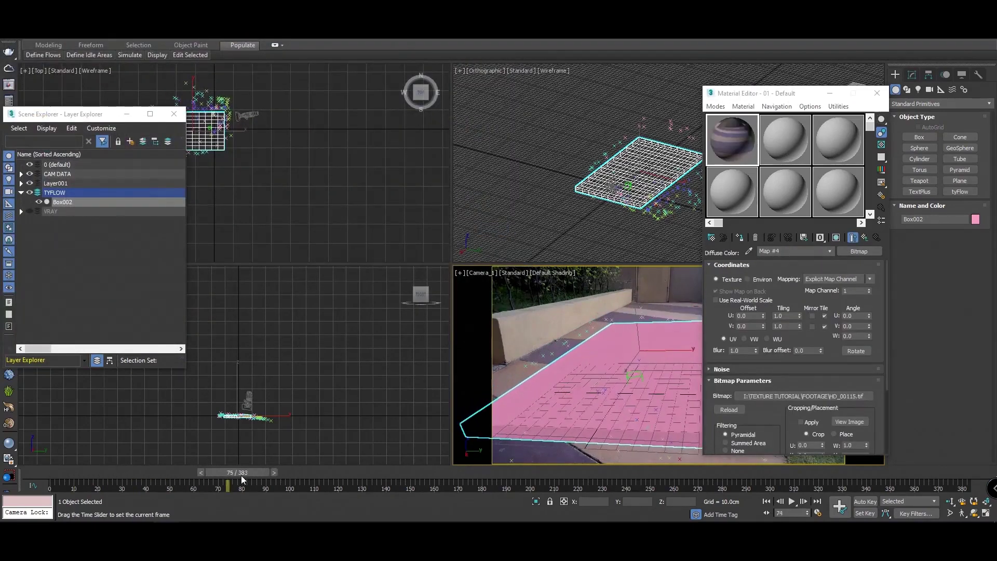
{"action": "left_click_drag", "start_coordinate": [324, 470], "coordinate": [334, 472]}
{"action": "mouse_move", "coordinate": [772, 97]}
{"action": "left_mouse_down"}
{"action": "mouse_move", "coordinate": [875, 98]}
{"action": "mouse_move", "coordinate": [850, 96]}
{"action": "left_mouse_up"}
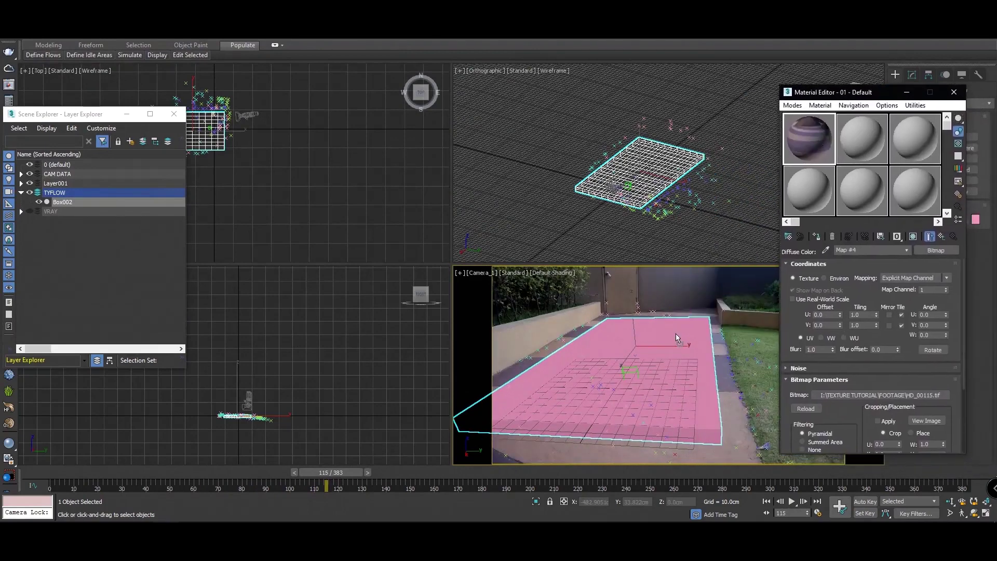
{"action": "left_click", "coordinate": [912, 237]}
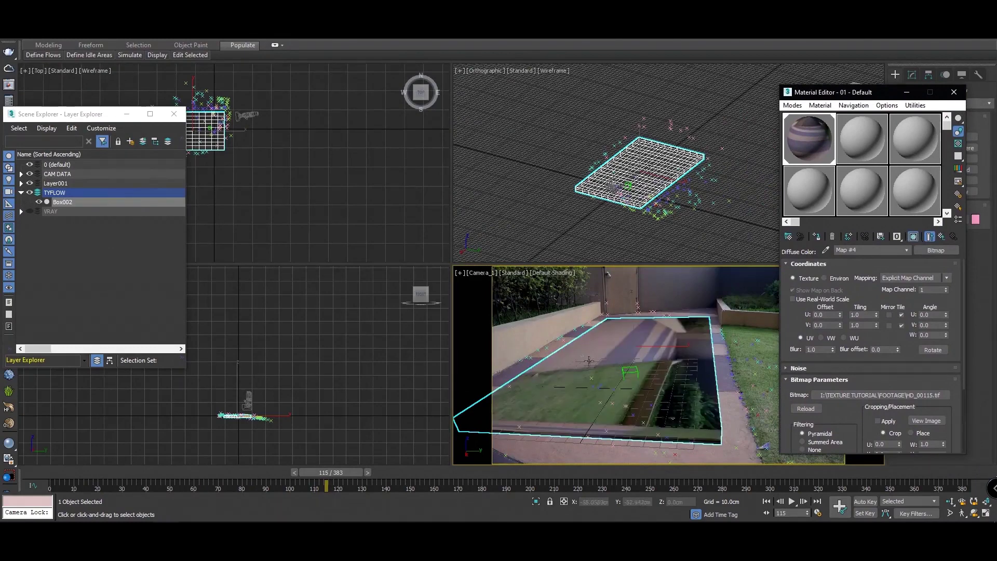
{"action": "left_click", "coordinate": [908, 94]}
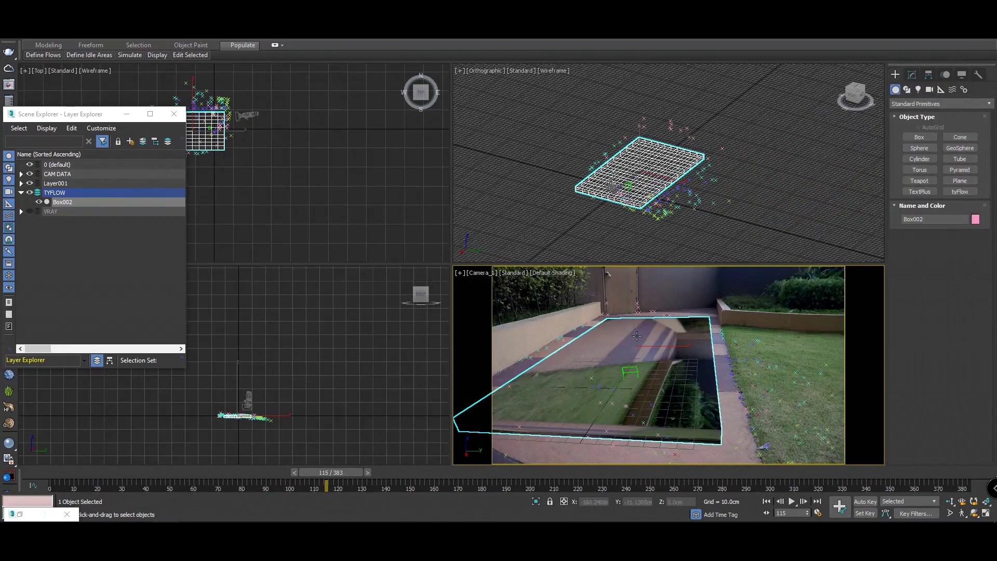
- Add a Camera Map modifier to Box002 projecting from Camera_1
{"action": "left_click", "coordinate": [912, 73]}
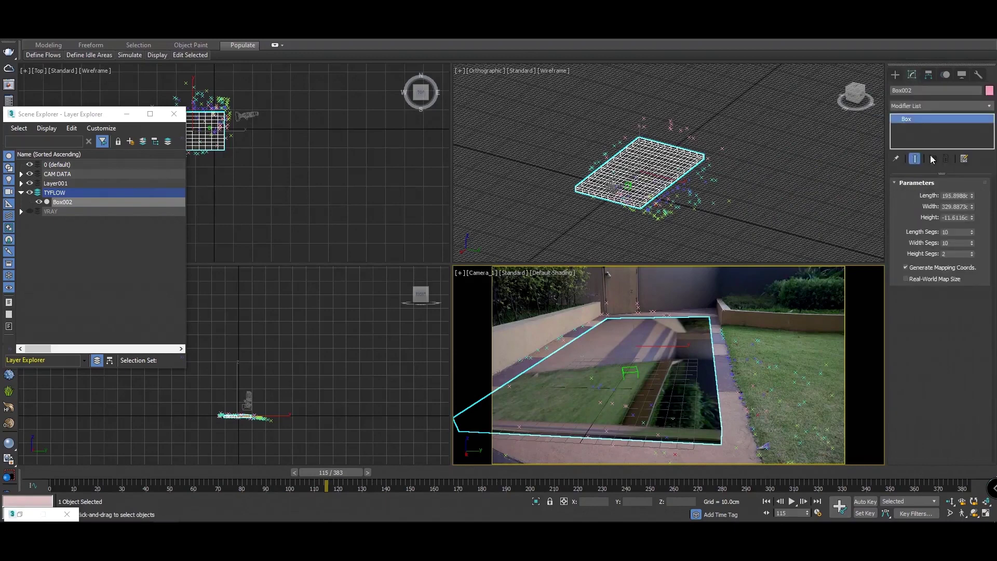
{"action": "left_click", "coordinate": [989, 107]}
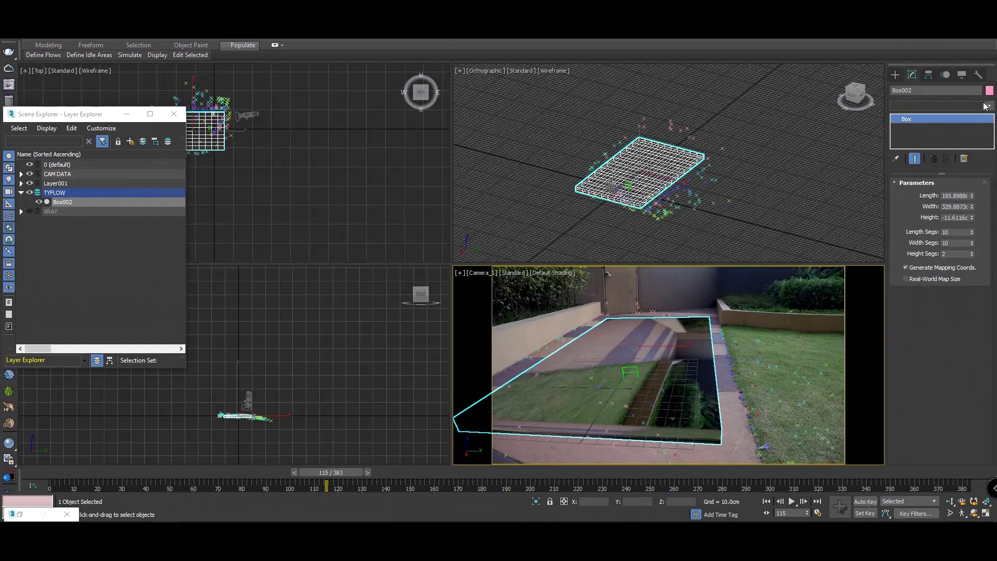
{"action": "left_click", "coordinate": [988, 107]}
{"action": "left_click_drag", "start_coordinate": [993, 131], "coordinate": [993, 170]}
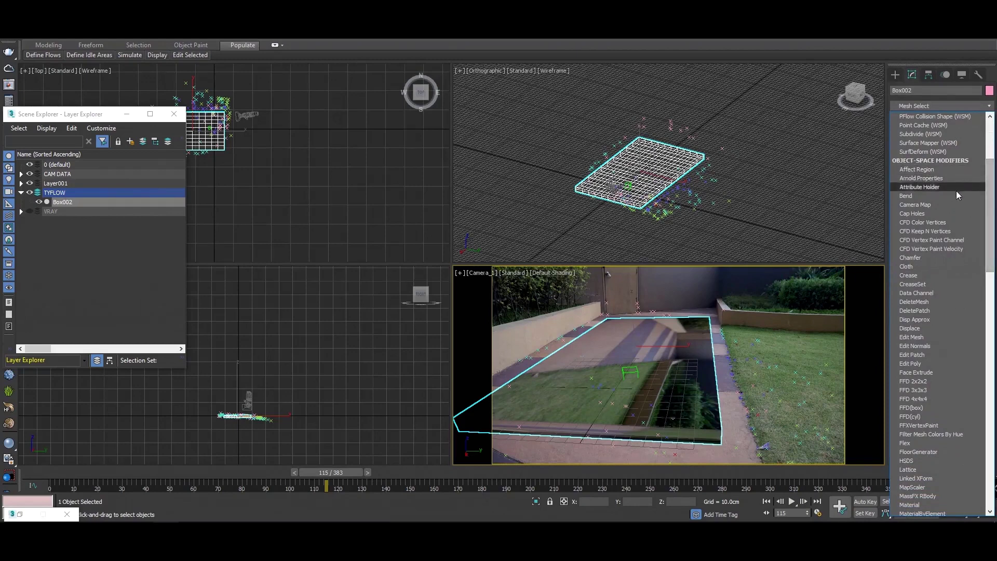
{"action": "left_click", "coordinate": [931, 203]}
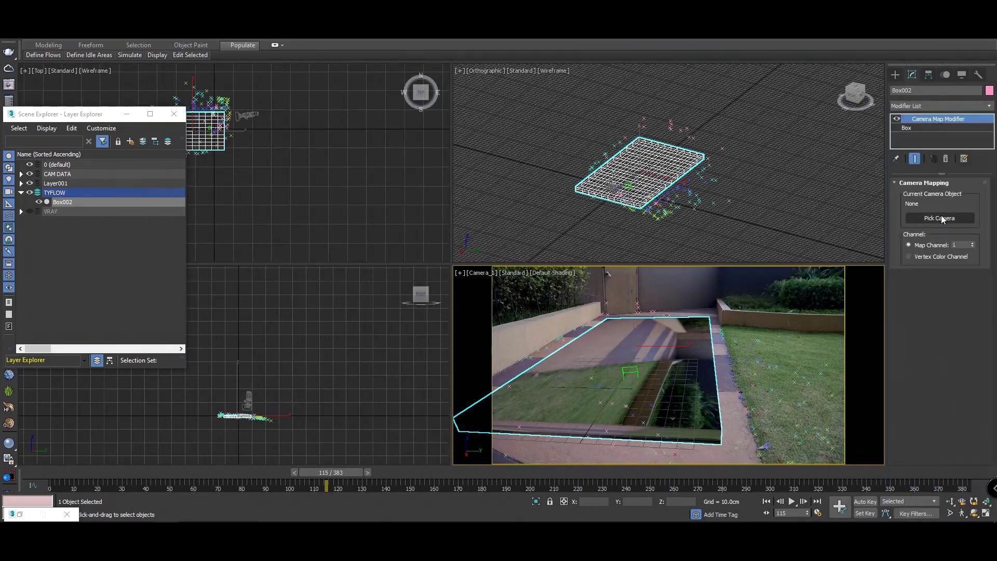
{"action": "left_click", "coordinate": [941, 217]}
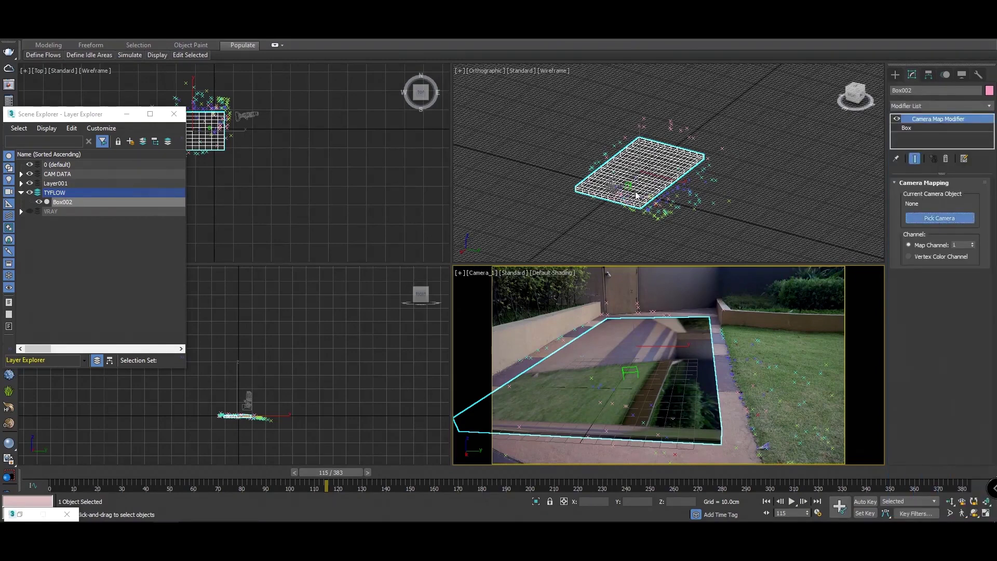
{"action": "scroll", "coordinate": [642, 200], "scroll_direction": "up", "scroll_amount": 3}
{"action": "scroll", "coordinate": [602, 174], "scroll_direction": "up", "scroll_amount": 3}
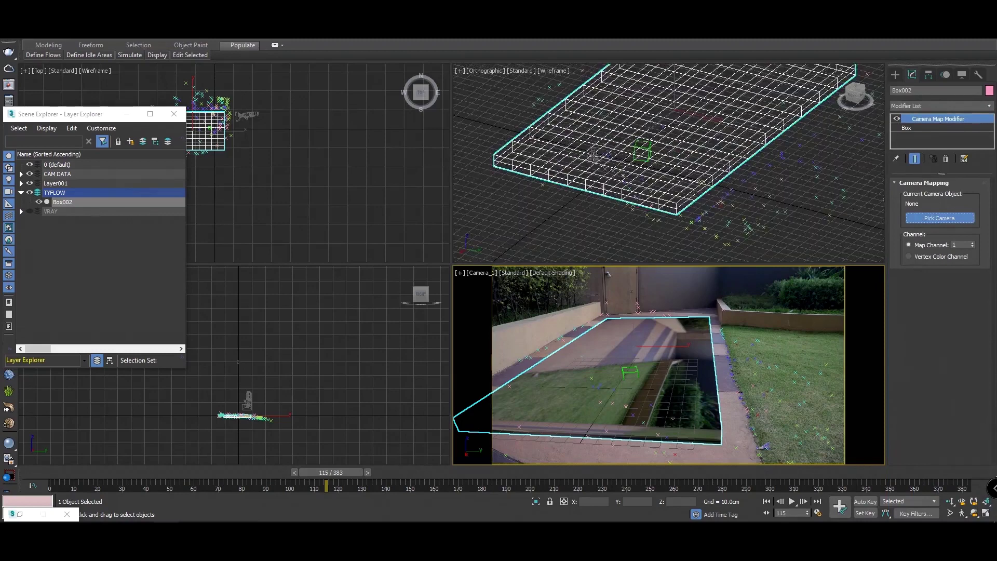
{"action": "left_click", "coordinate": [592, 154]}
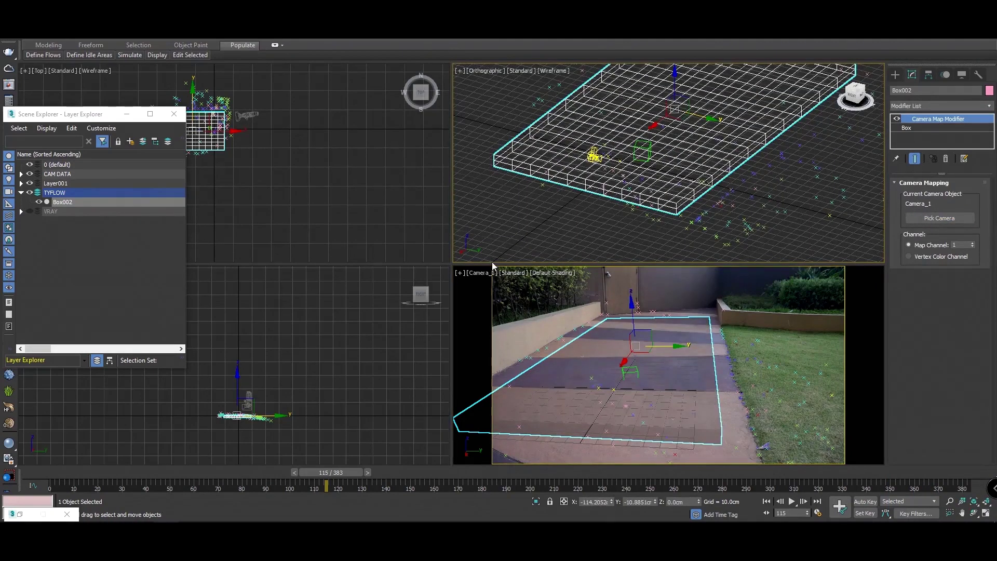
- Test the projection by raising Box002, undo, hide the CAM DATA layer, and maximize the camera view
{"action": "left_click", "coordinate": [726, 326]}
{"action": "left_click", "coordinate": [653, 354]}
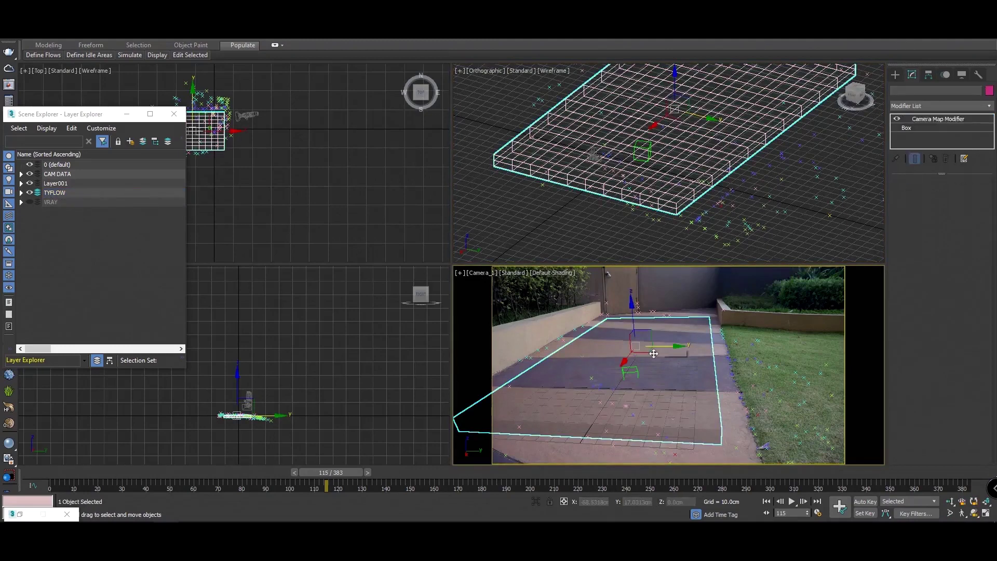
{"action": "left_click_drag", "start_coordinate": [653, 354], "coordinate": [649, 284]}
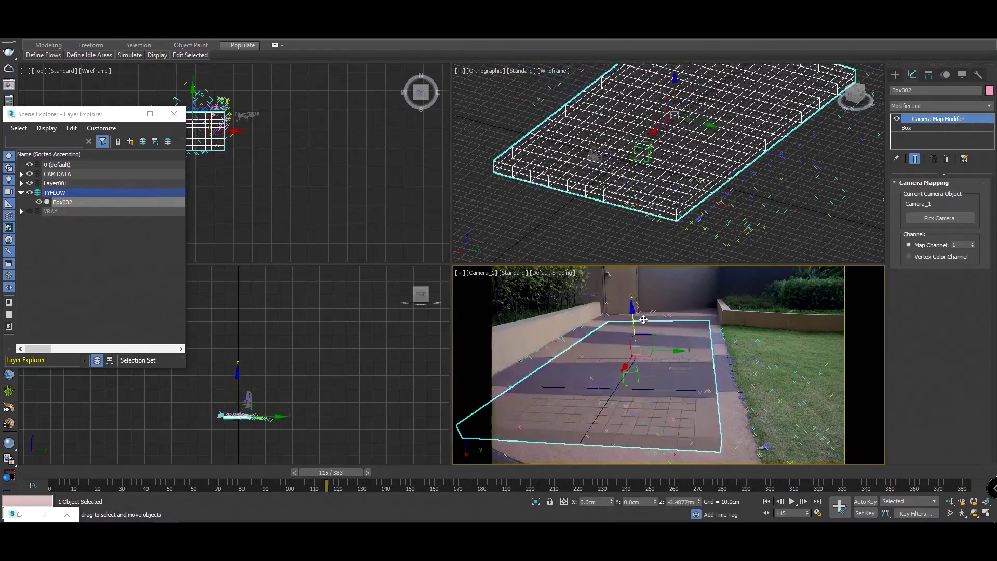
{"action": "key", "text": "ctrl+z"}
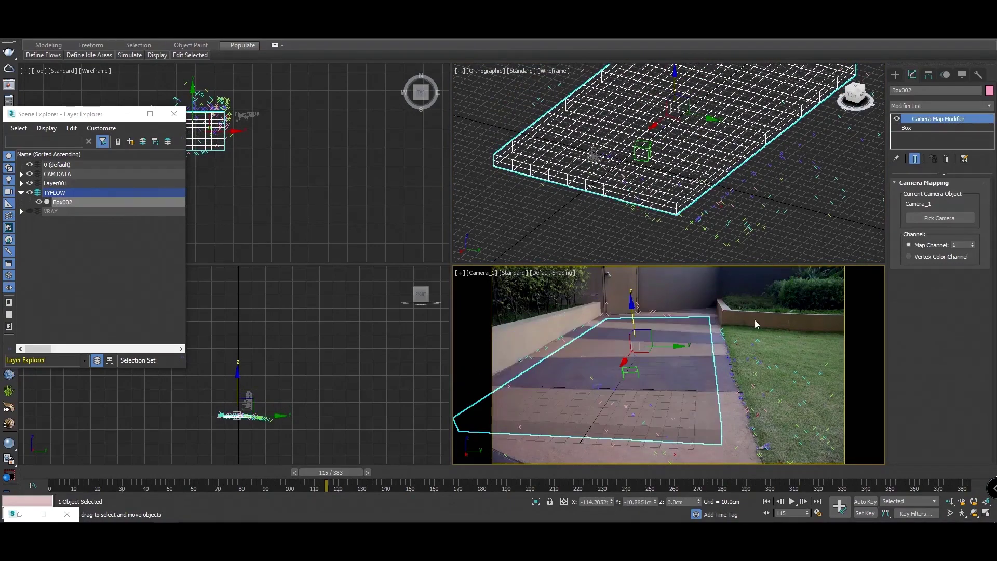
{"action": "left_click", "coordinate": [755, 305]}
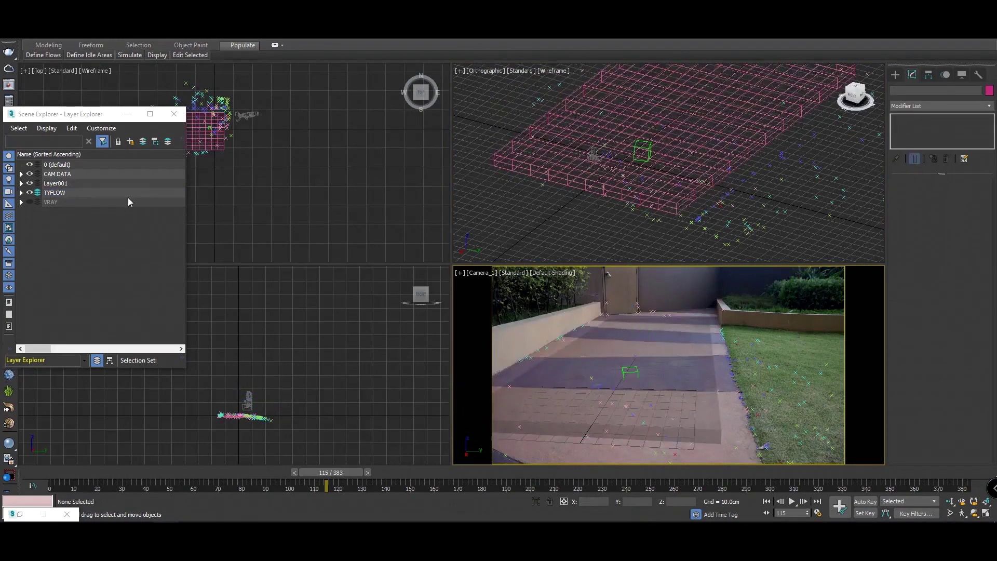
{"action": "left_click", "coordinate": [30, 176]}
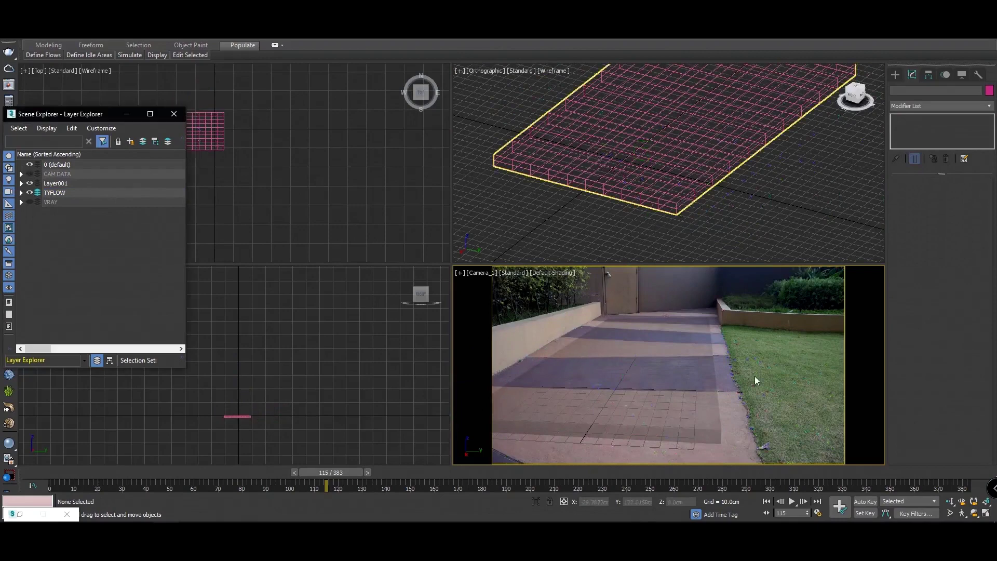
{"action": "left_click", "coordinate": [987, 514]}
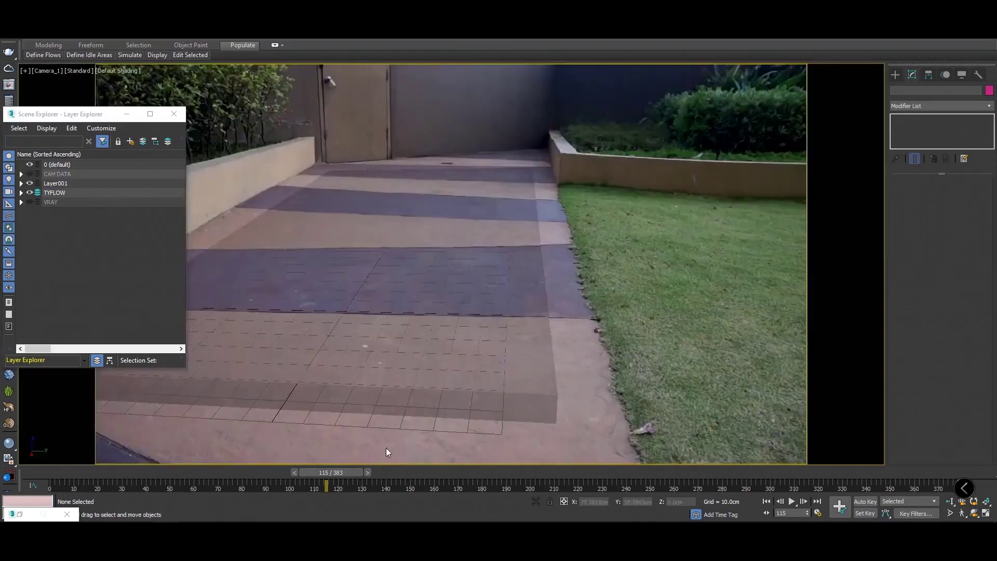
- Scrub the footage and set the top-right view to a textured Perspective view
{"action": "left_click_drag", "start_coordinate": [345, 469], "coordinate": [228, 419]}
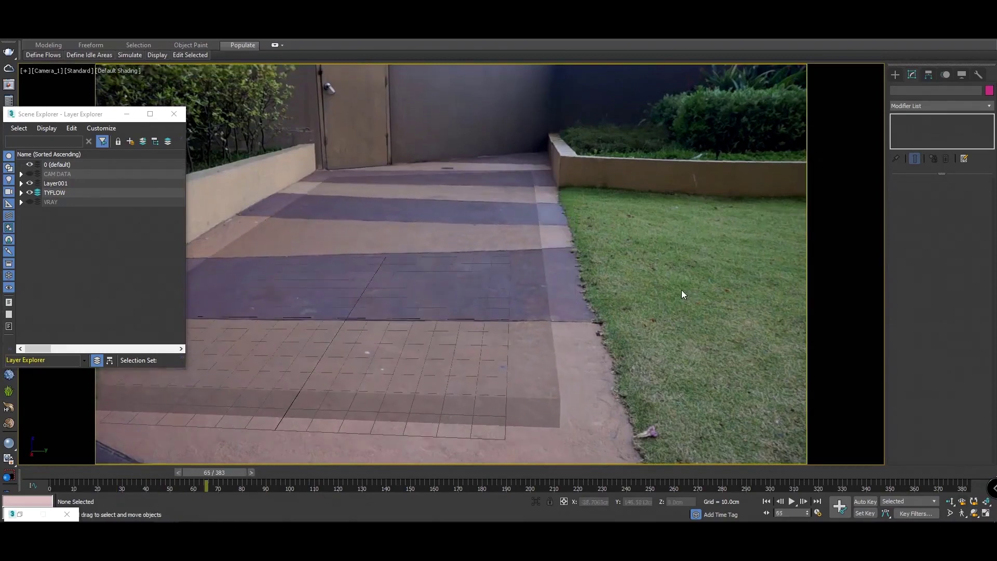
{"action": "key", "text": "p"}
{"action": "left_click", "coordinate": [986, 514]}
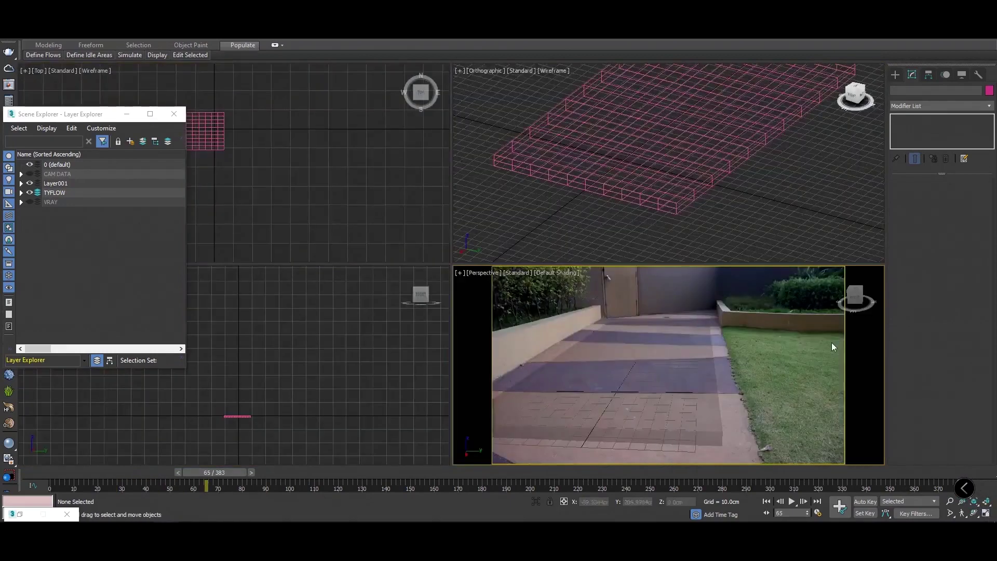
{"action": "left_click", "coordinate": [782, 201]}
{"action": "key", "text": "p"}
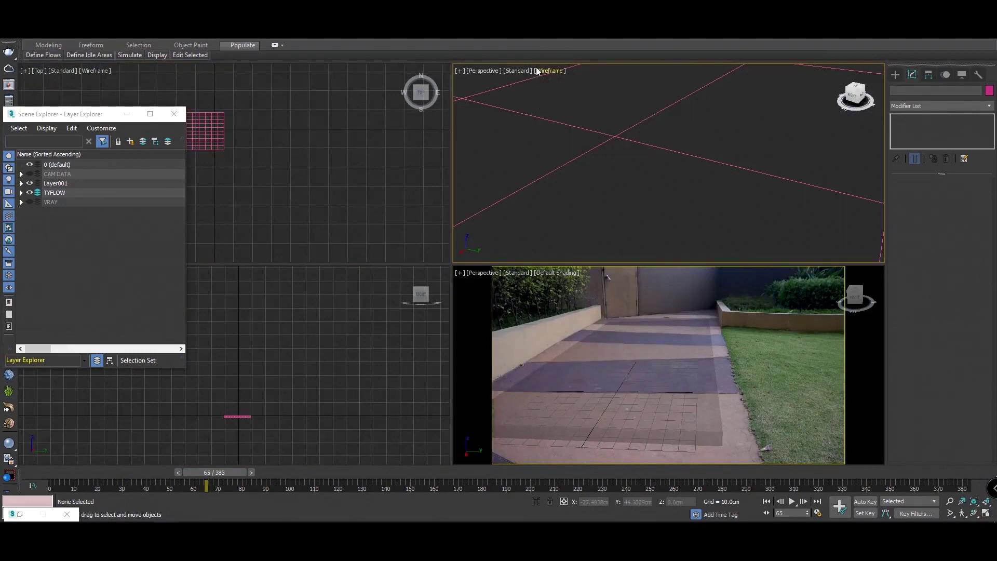
{"action": "left_click", "coordinate": [549, 71]}
{"action": "left_click", "coordinate": [552, 83]}
- Orbit and zoom the maximized Perspective view onto the slab, with Standard Primitives shown
{"action": "scroll", "coordinate": [599, 182], "scroll_direction": "down", "scroll_amount": 3}
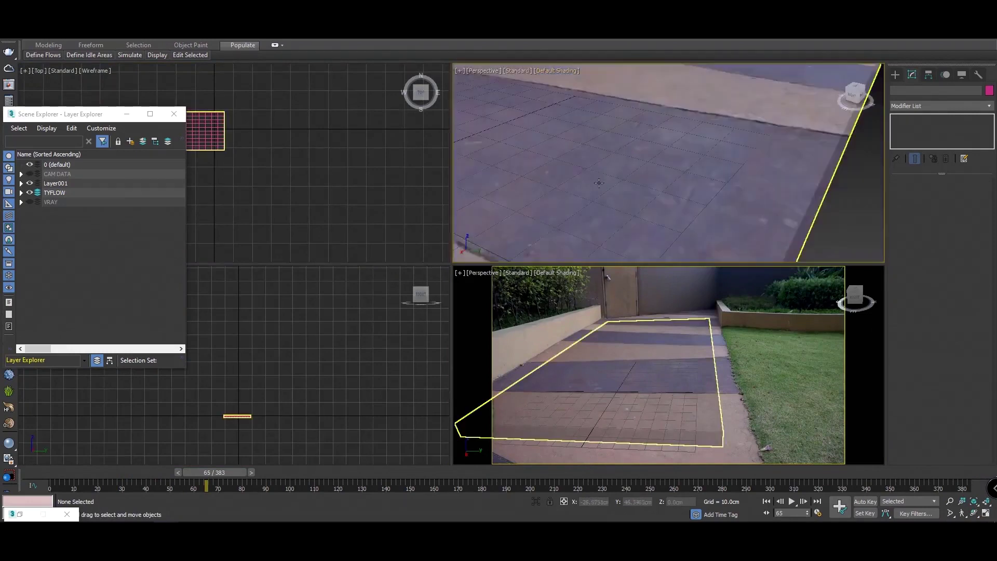
{"action": "scroll", "coordinate": [599, 183], "scroll_direction": "down", "scroll_amount": 3}
{"action": "scroll", "coordinate": [598, 183], "scroll_direction": "down", "scroll_amount": 5}
{"action": "middle_click_drag", "start_coordinate": [710, 183], "coordinate": [749, 194], "text": "alt"}
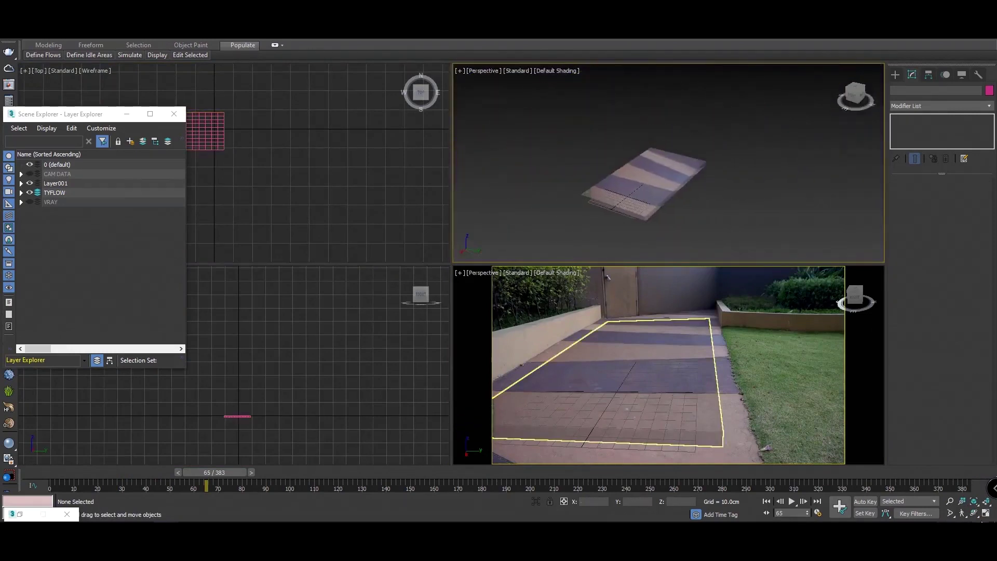
{"action": "left_click", "coordinate": [984, 513]}
{"action": "scroll", "coordinate": [684, 249], "scroll_direction": "up", "scroll_amount": 3}
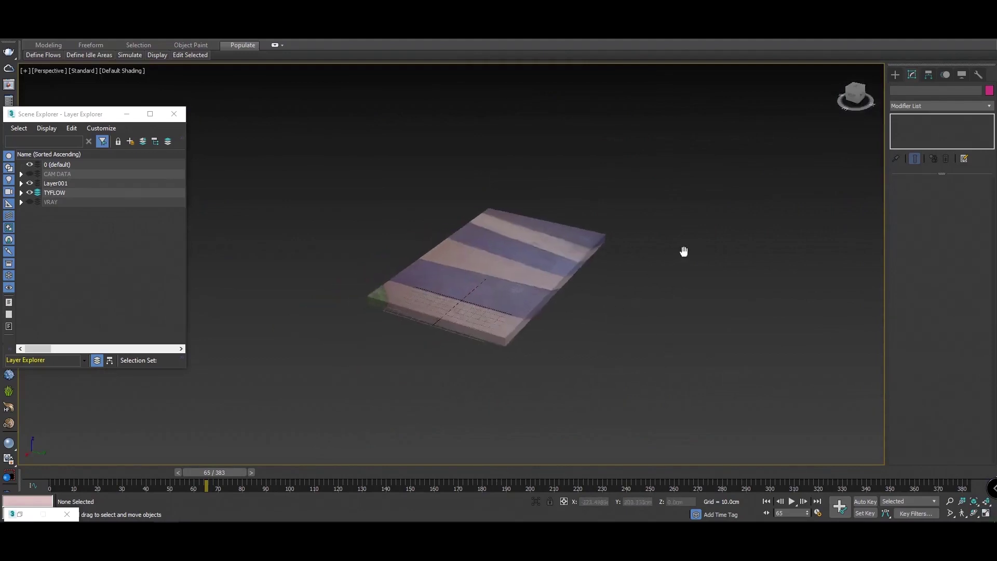
{"action": "middle_click_drag", "start_coordinate": [683, 249], "coordinate": [683, 326], "text": "alt"}
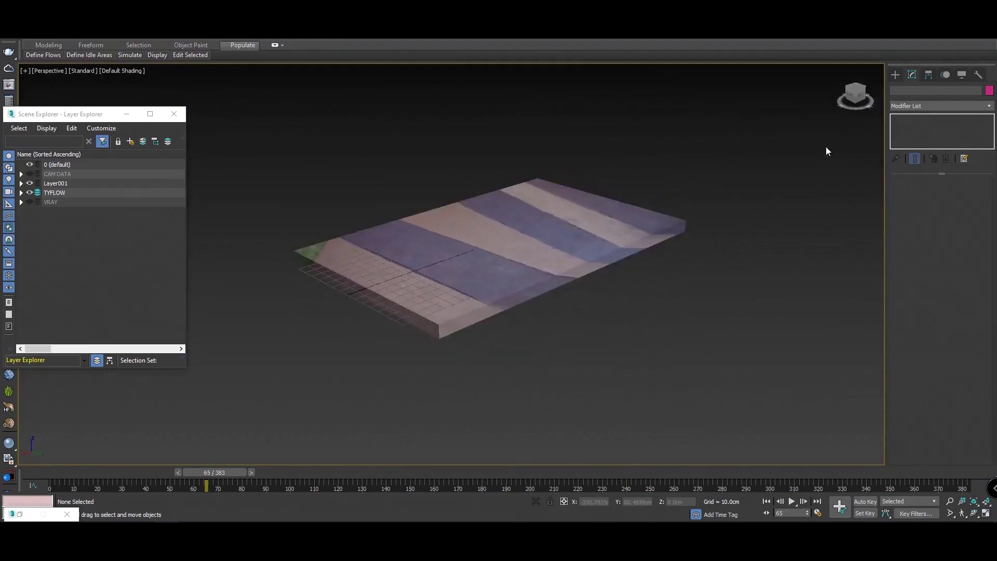
{"action": "left_click", "coordinate": [896, 81]}
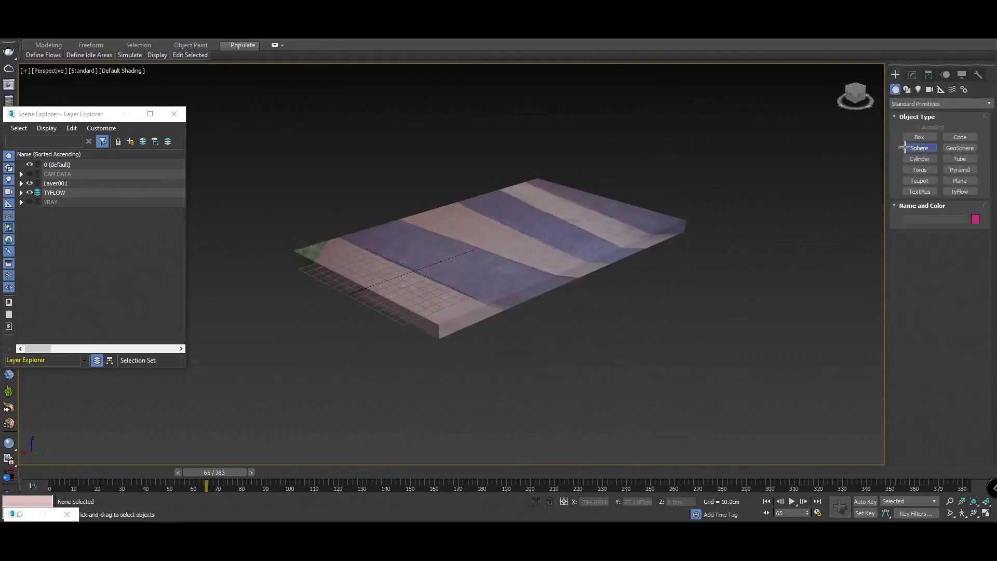
- Create a sphere in the slab and auto-key it rising above the slab by frame 53
{"action": "left_click", "coordinate": [906, 148]}
{"action": "mouse_move", "coordinate": [498, 239]}
{"action": "left_mouse_down"}
{"action": "mouse_move", "coordinate": [519, 240]}
{"action": "mouse_move", "coordinate": [499, 261]}
{"action": "left_mouse_up"}
{"action": "right_click", "coordinate": [499, 242]}
{"action": "left_click_drag", "start_coordinate": [212, 478], "coordinate": [88, 479]}
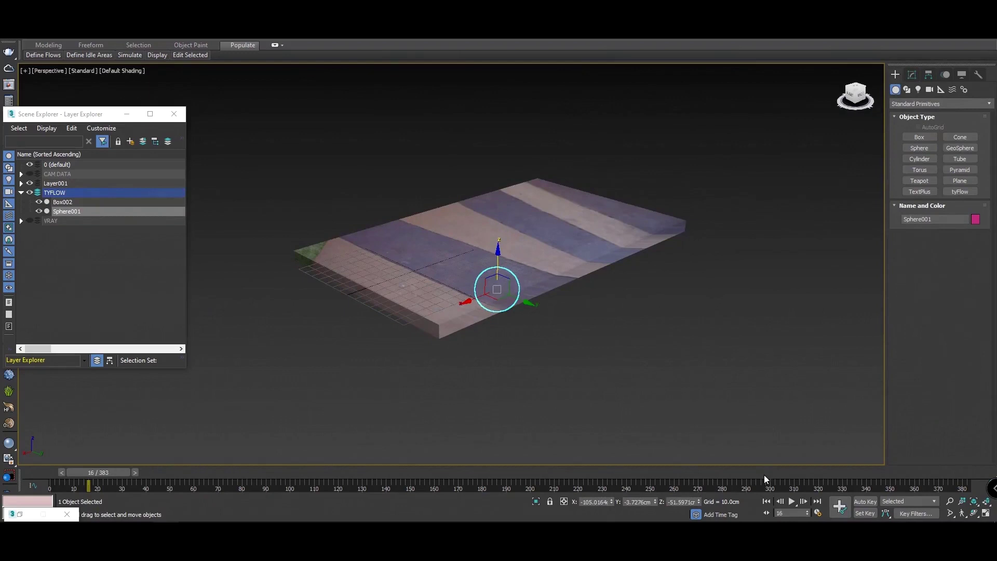
{"action": "left_click", "coordinate": [871, 503]}
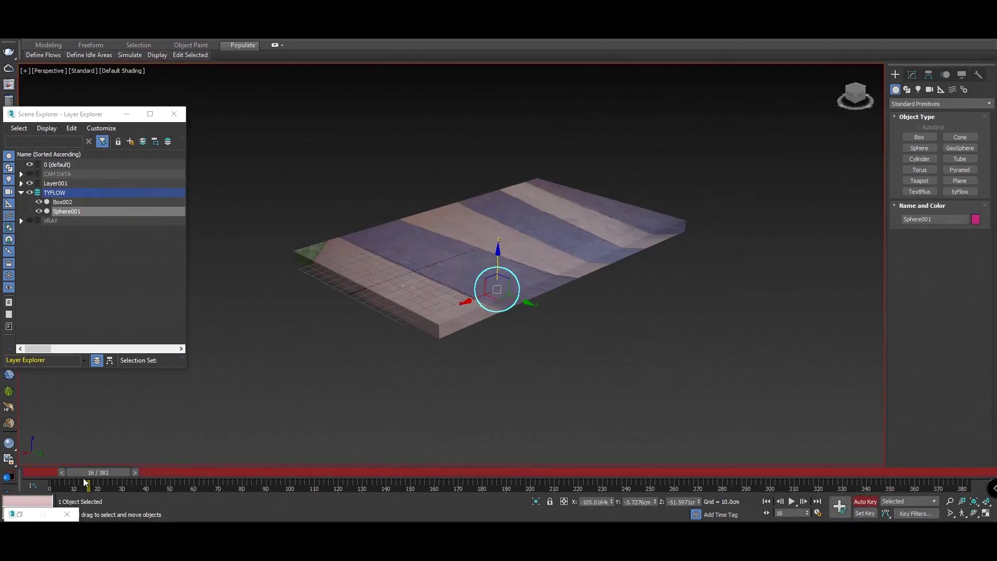
{"action": "left_click_drag", "start_coordinate": [86, 482], "coordinate": [177, 482]}
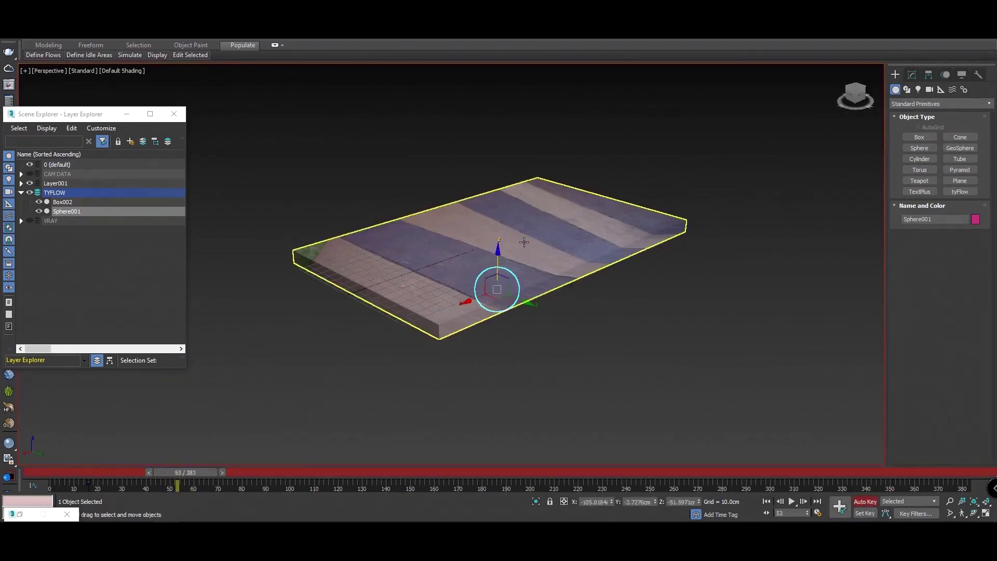
{"action": "left_click_drag", "start_coordinate": [498, 260], "coordinate": [494, 187]}
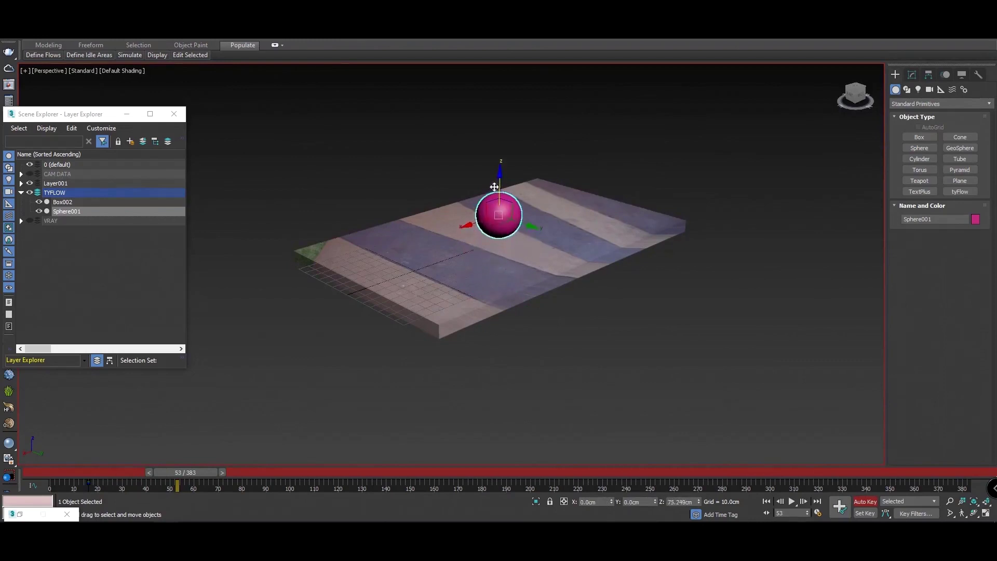
{"action": "left_click_drag", "start_coordinate": [207, 473], "coordinate": [410, 473]}
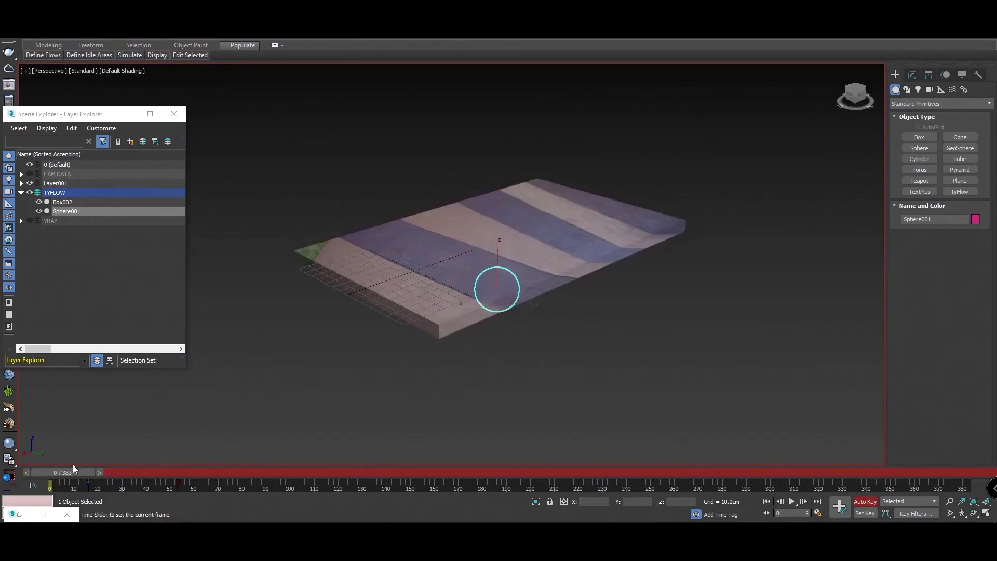
{"action": "left_click", "coordinate": [862, 504]}
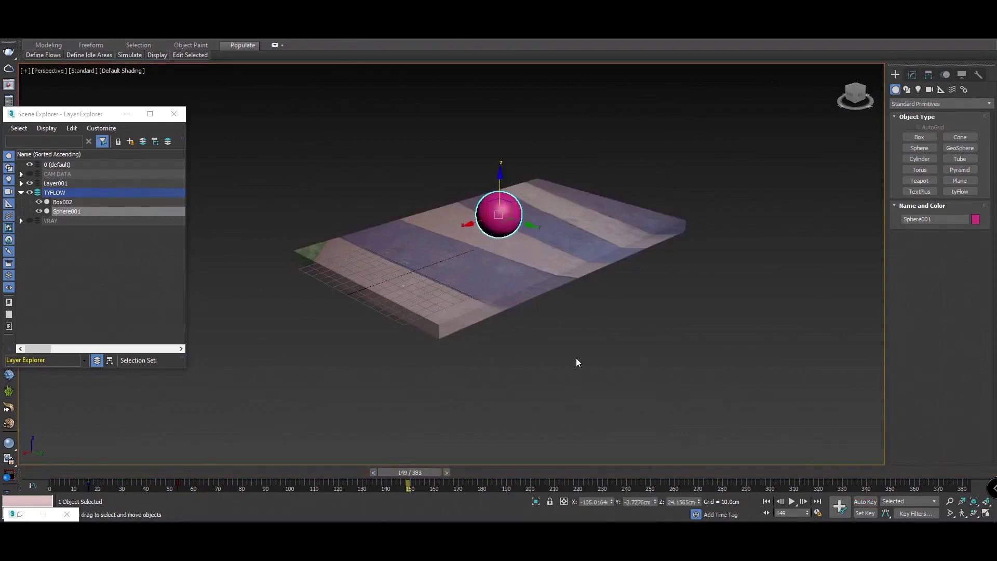
- Create a tyFlow object, tyFlow001, and show its settings
{"action": "middle_click_drag", "start_coordinate": [599, 370], "coordinate": [621, 407]}
{"action": "left_click", "coordinate": [960, 191]}
{"action": "left_click", "coordinate": [798, 289]}
{"action": "right_click", "coordinate": [800, 295]}
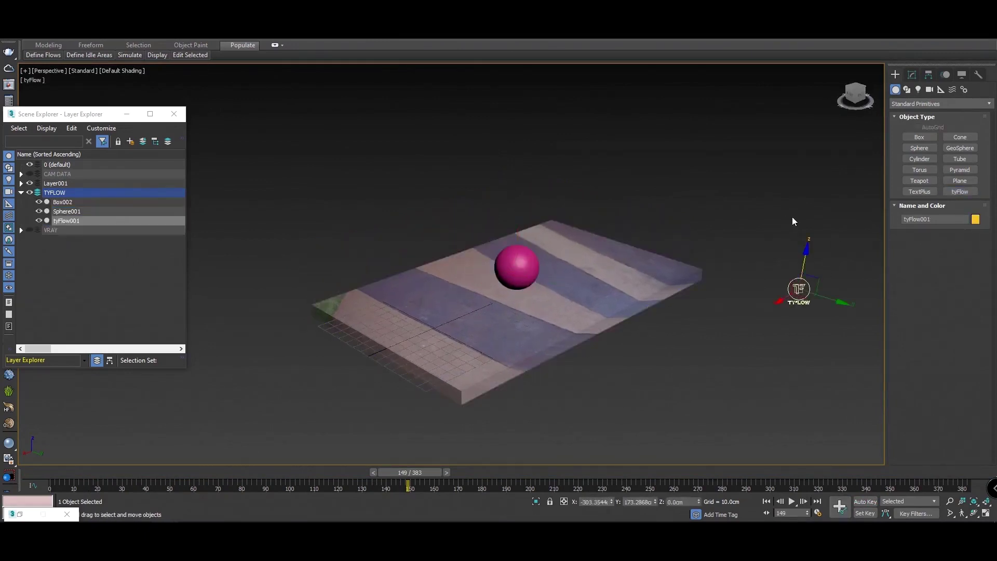
{"action": "left_click", "coordinate": [912, 74]}
- Open the tyFlow editor and arrange its window beside the slab and sphere
{"action": "left_click", "coordinate": [944, 207]}
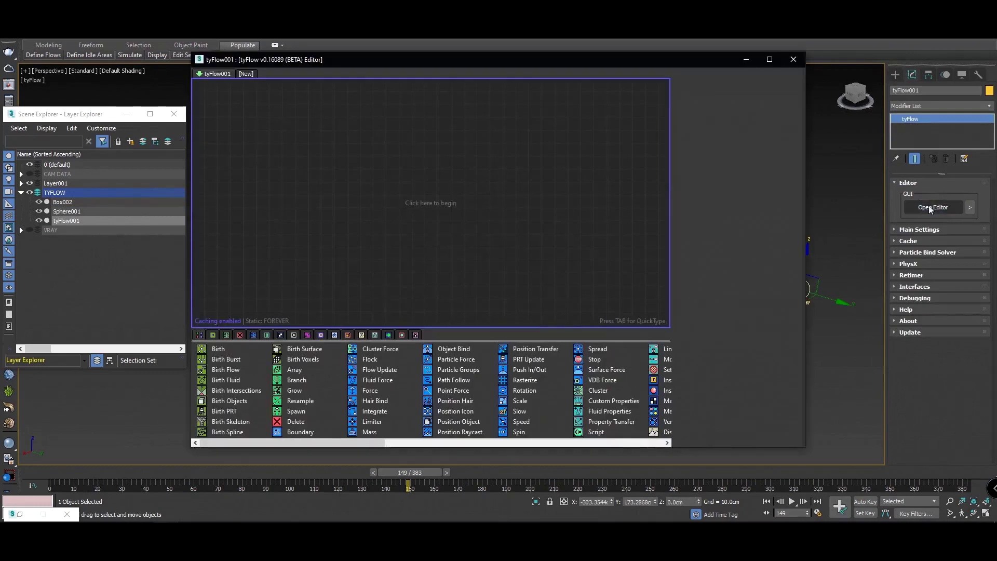
{"action": "left_click_drag", "start_coordinate": [633, 61], "coordinate": [370, 41]}
{"action": "scroll", "coordinate": [674, 263], "scroll_direction": "down", "scroll_amount": 5}
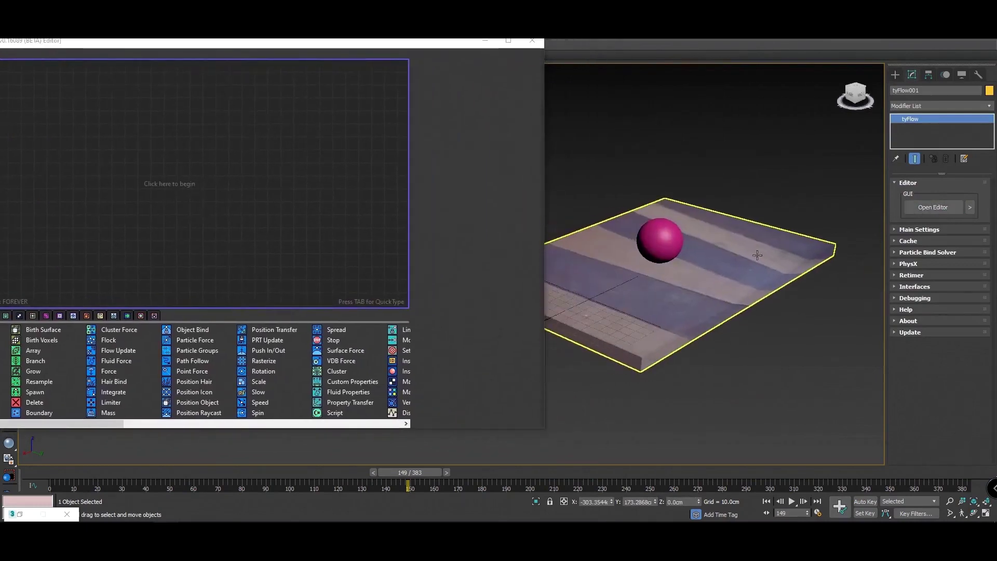
{"action": "middle_click_drag", "start_coordinate": [673, 262], "coordinate": [617, 231], "text": "alt"}
{"action": "left_click_drag", "start_coordinate": [411, 45], "coordinate": [488, 54]}
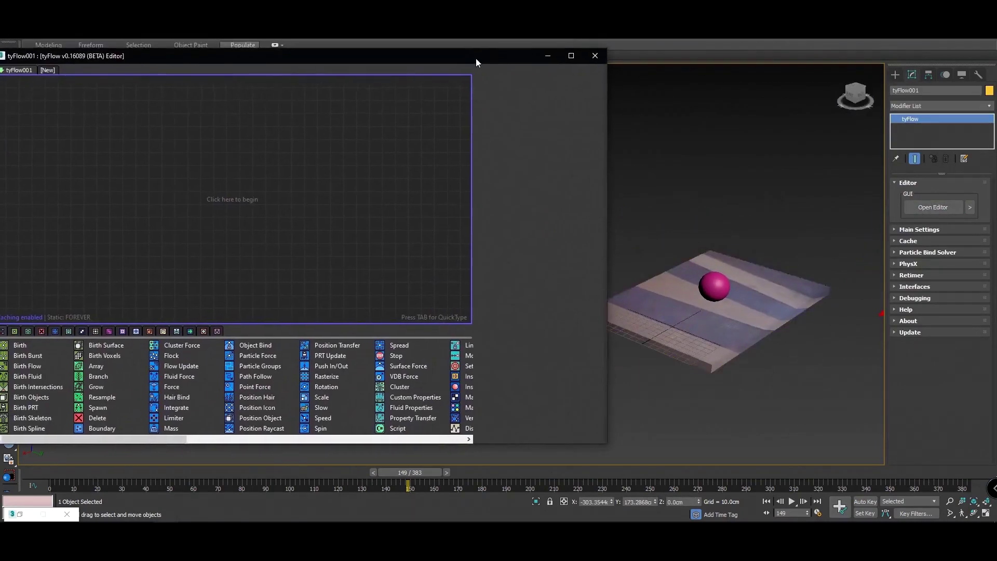
{"action": "left_click_drag", "start_coordinate": [623, 441], "coordinate": [492, 452]}
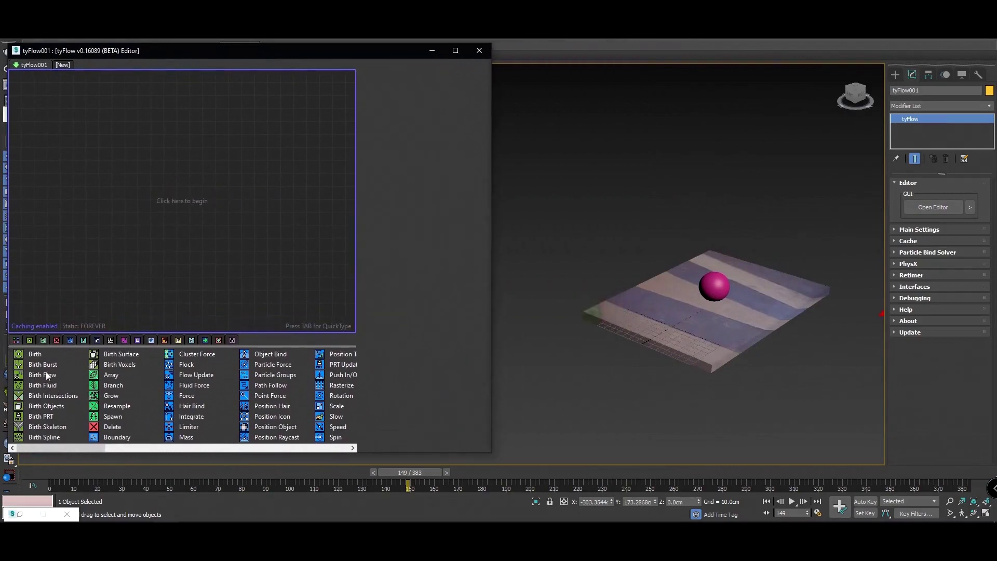
- Create Event_001 with a Birth Objects operator sourcing Box002
{"action": "mouse_move", "coordinate": [49, 409]}
{"action": "left_mouse_down"}
{"action": "mouse_move", "coordinate": [80, 206]}
{"action": "mouse_move", "coordinate": [126, 176]}
{"action": "left_mouse_up"}
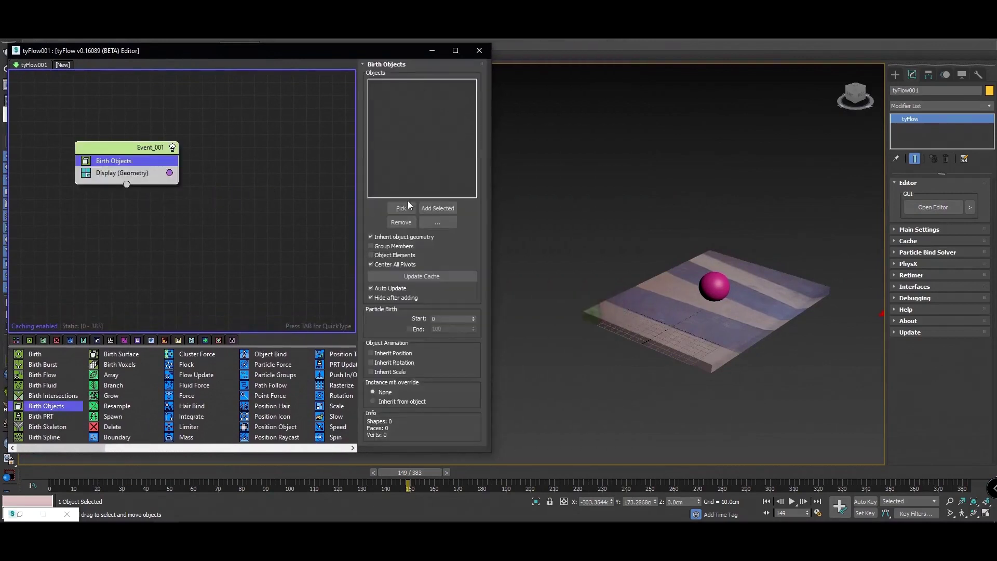
{"action": "left_click", "coordinate": [409, 209]}
{"action": "left_click", "coordinate": [688, 325]}
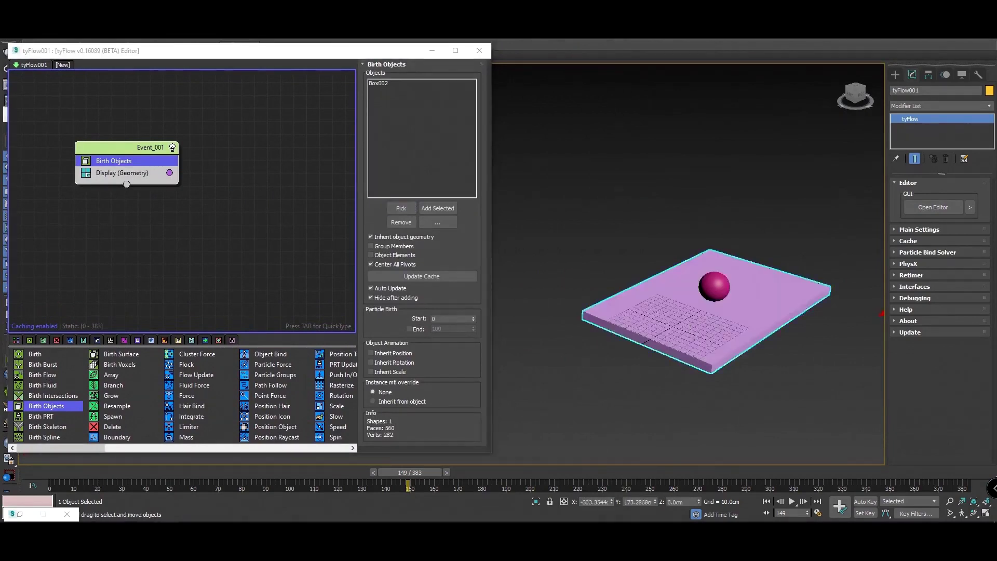
{"action": "left_click_drag", "start_coordinate": [256, 59], "coordinate": [258, 98]}
- Set viewport shading to Edged Faces and scroll the operator palette
{"action": "left_click", "coordinate": [124, 70]}
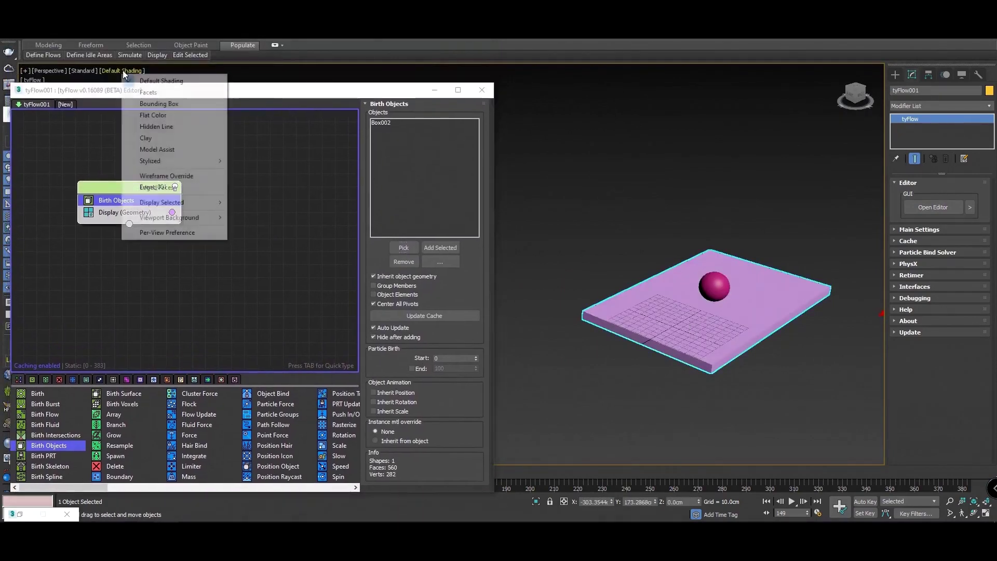
{"action": "left_click", "coordinate": [154, 188]}
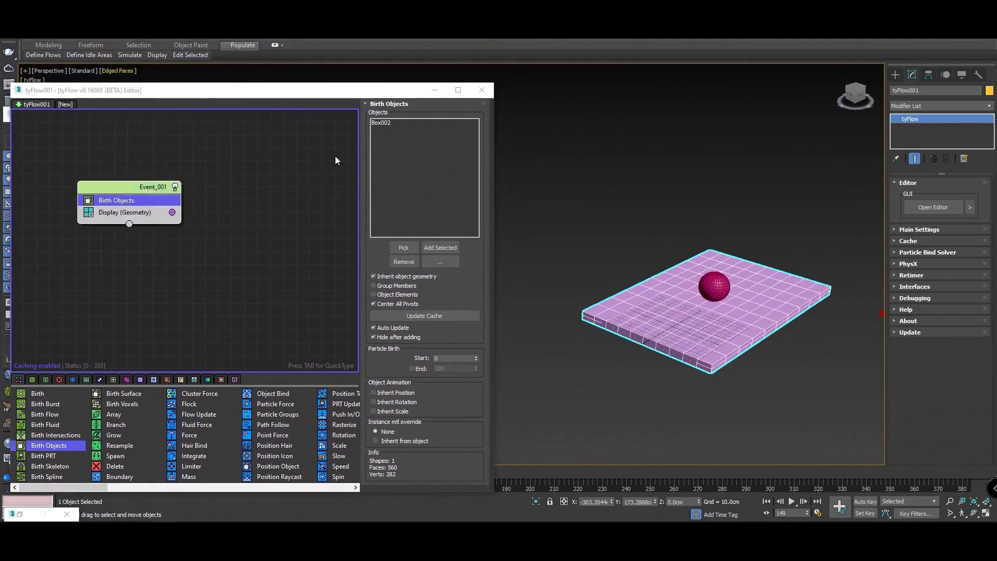
{"action": "left_click_drag", "start_coordinate": [334, 90], "coordinate": [333, 37]}
{"action": "scroll", "coordinate": [748, 307], "scroll_direction": "up", "scroll_amount": 3}
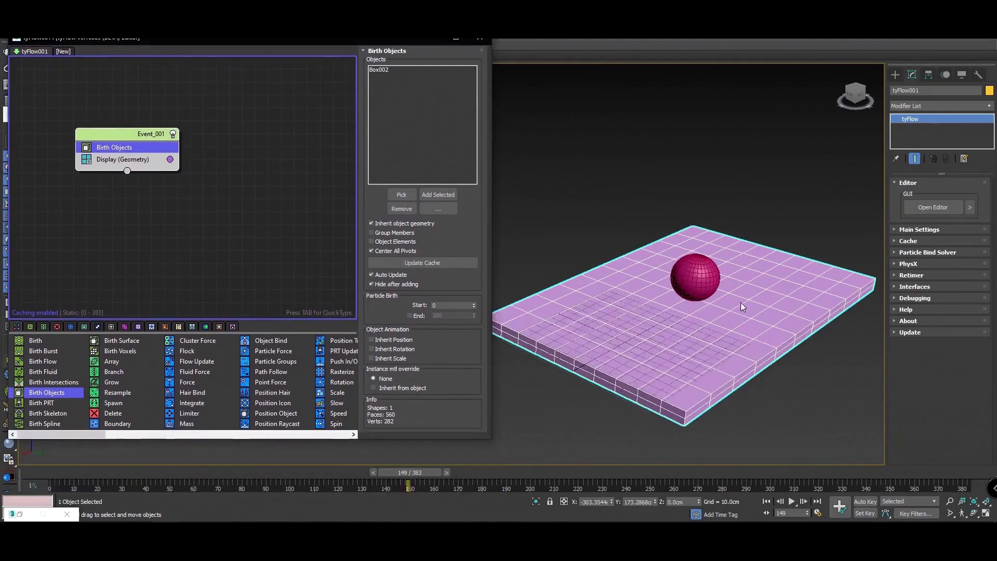
{"action": "scroll", "coordinate": [291, 431], "scroll_direction": "right", "scroll_amount": 2}
{"action": "scroll", "coordinate": [291, 431], "scroll_direction": "right", "scroll_amount": 2}
{"action": "scroll", "coordinate": [292, 431], "scroll_direction": "right", "scroll_amount": 2}
{"action": "left_click_drag", "start_coordinate": [283, 413], "coordinate": [284, 412]}
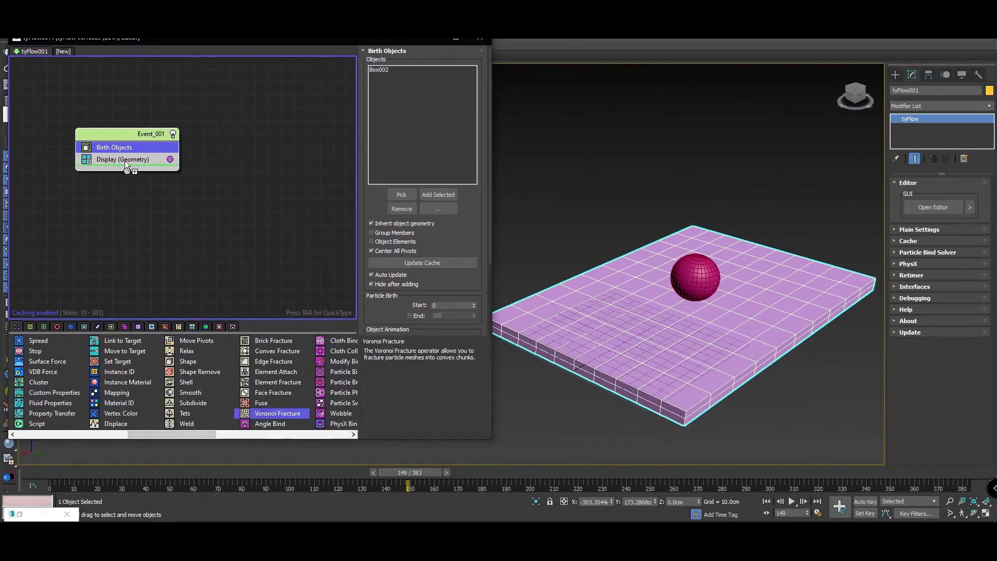
- Insert a Voronoi Fracture after Birth Objects with Override cap MatID enabled
{"action": "left_click_drag", "start_coordinate": [127, 154], "coordinate": [130, 153]}
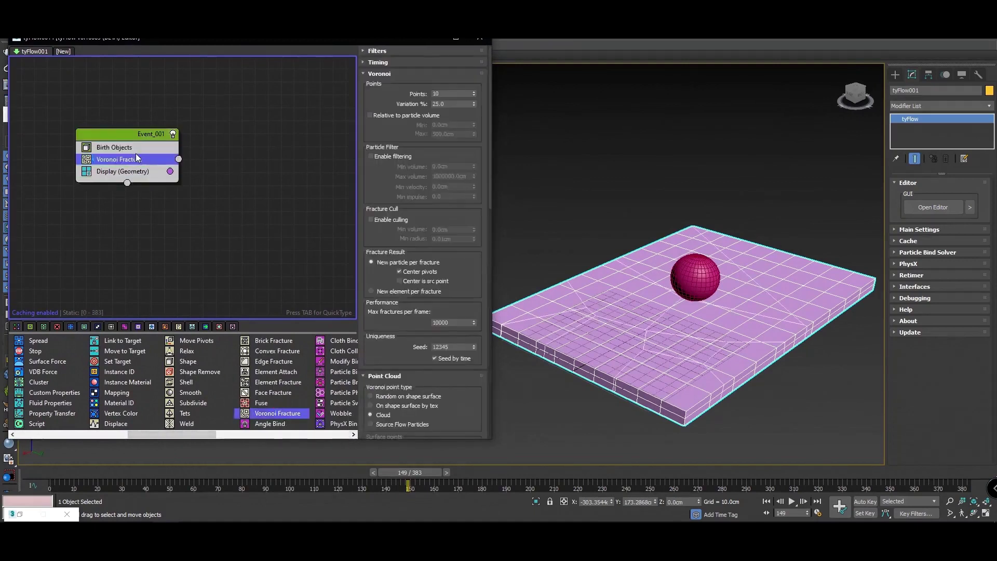
{"action": "scroll", "coordinate": [447, 183], "scroll_direction": "down", "scroll_amount": 3}
{"action": "scroll", "coordinate": [447, 183], "scroll_direction": "down", "scroll_amount": 3}
{"action": "scroll", "coordinate": [427, 304], "scroll_direction": "down", "scroll_amount": 3}
{"action": "scroll", "coordinate": [428, 304], "scroll_direction": "down", "scroll_amount": 3}
{"action": "scroll", "coordinate": [386, 393], "scroll_direction": "down", "scroll_amount": 3}
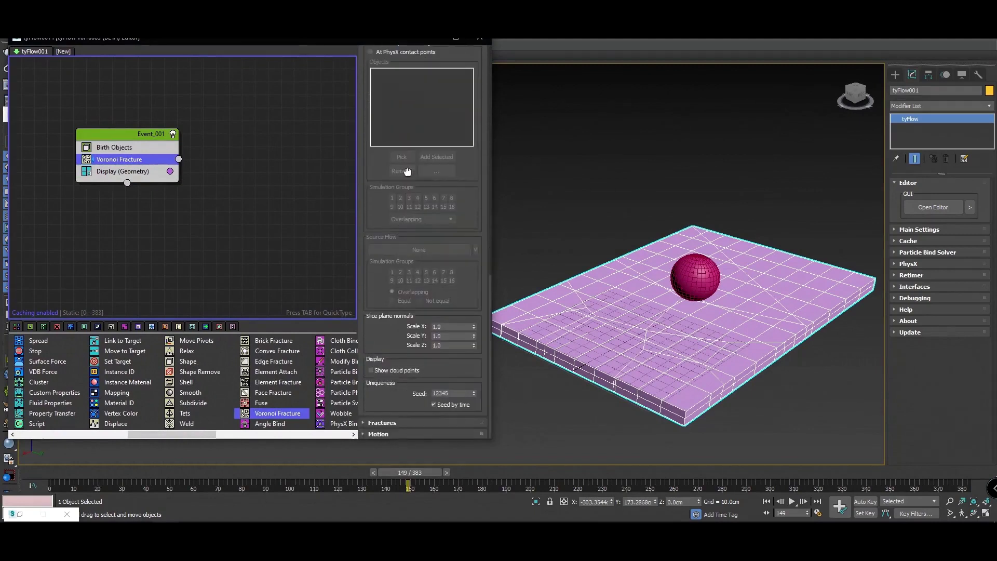
{"action": "left_click", "coordinate": [375, 423]}
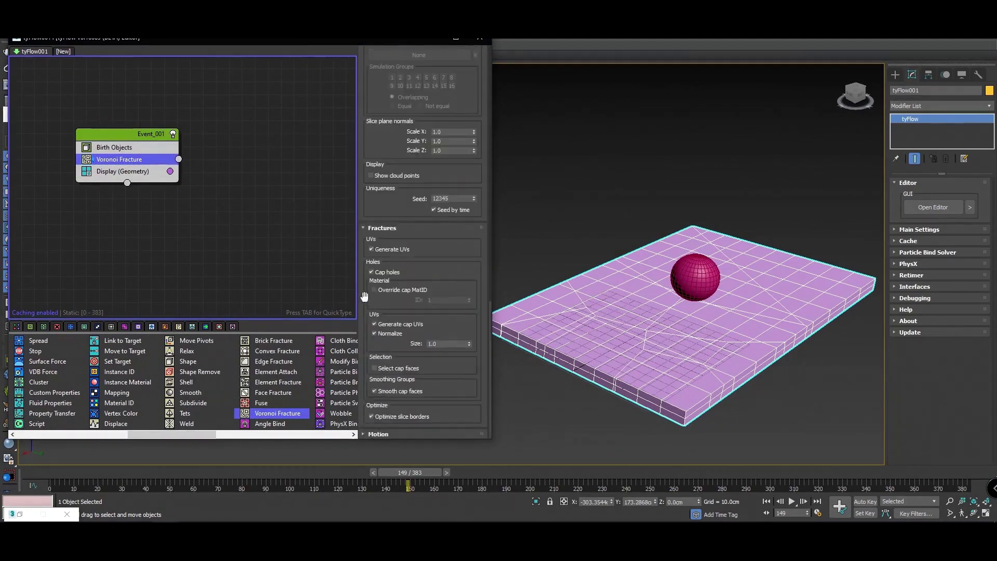
{"action": "left_click", "coordinate": [378, 289]}
- Set the Voronoi Fracture point count to 200
{"action": "scroll", "coordinate": [401, 195], "scroll_direction": "up", "scroll_amount": 10}
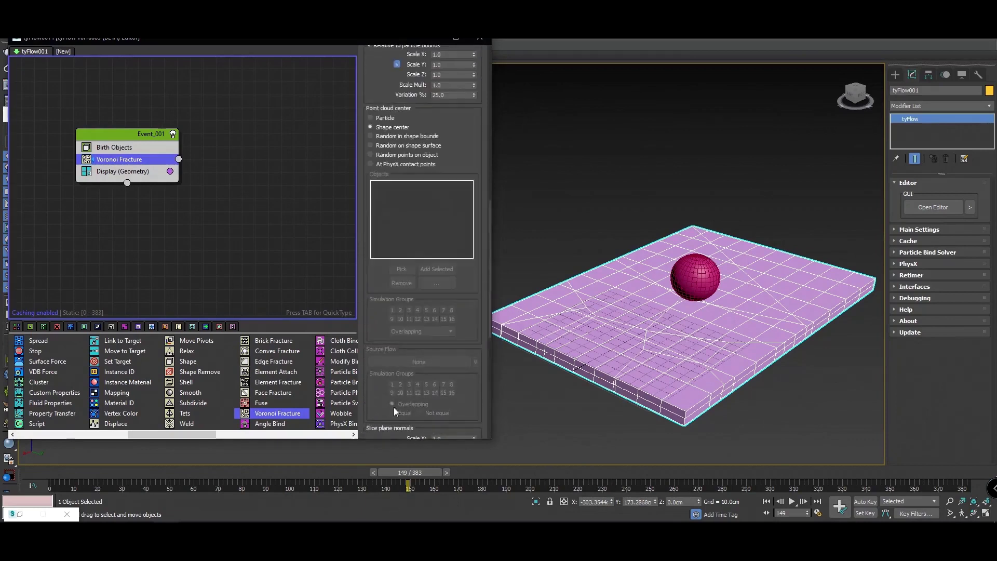
{"action": "scroll", "coordinate": [438, 173], "scroll_direction": "up", "scroll_amount": 4}
{"action": "scroll", "coordinate": [446, 119], "scroll_direction": "up", "scroll_amount": 3}
{"action": "scroll", "coordinate": [456, 66], "scroll_direction": "up", "scroll_amount": 3}
{"action": "key", "text": "Return"}
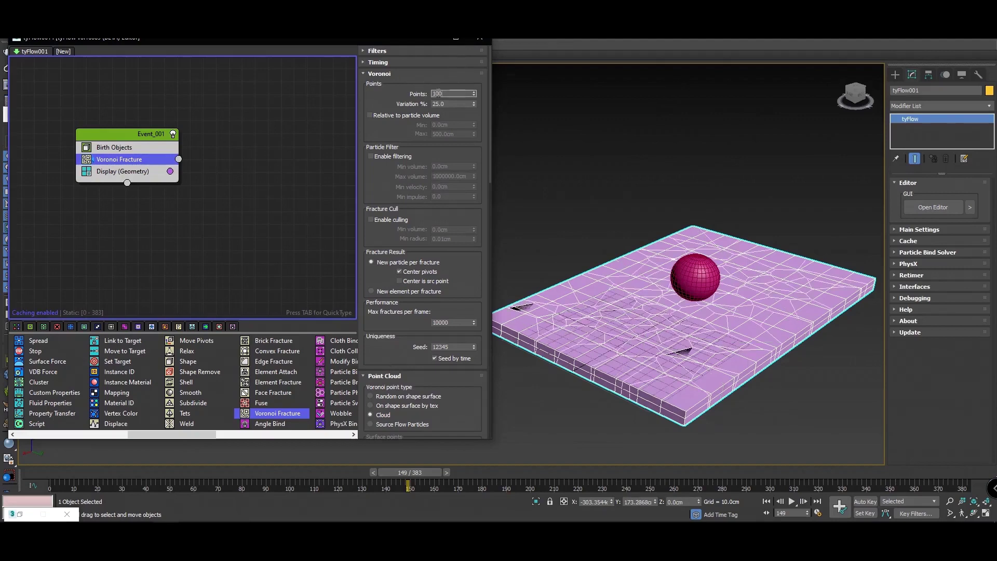
{"action": "type", "text": "00"}
{"action": "key", "text": "Return"}
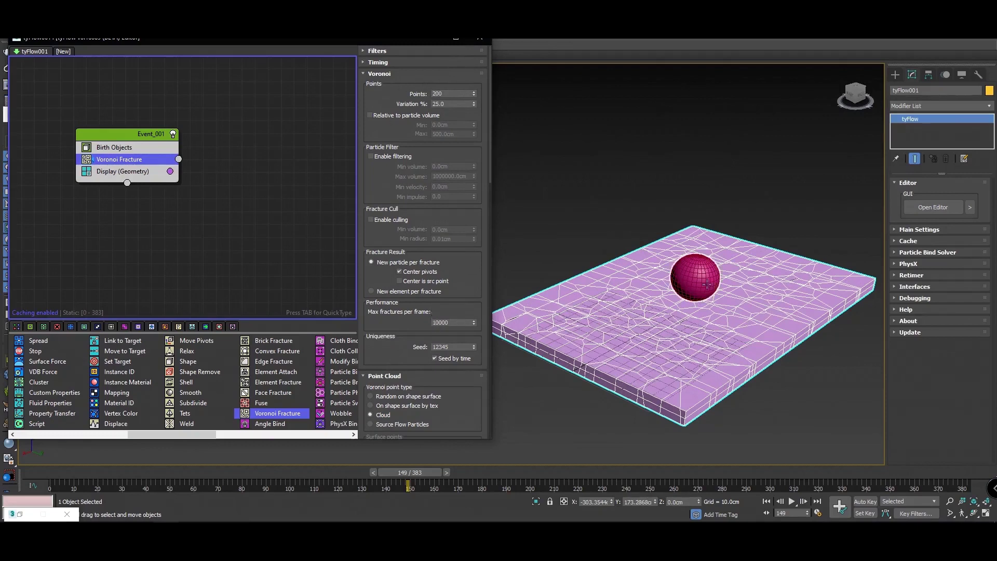
- Preview the fracture and add a PhysX Shape operator to Event_001
{"action": "mouse_move", "coordinate": [408, 478]}
{"action": "left_mouse_down"}
{"action": "mouse_move", "coordinate": [50, 438]}
{"action": "mouse_move", "coordinate": [308, 431]}
{"action": "left_mouse_up"}
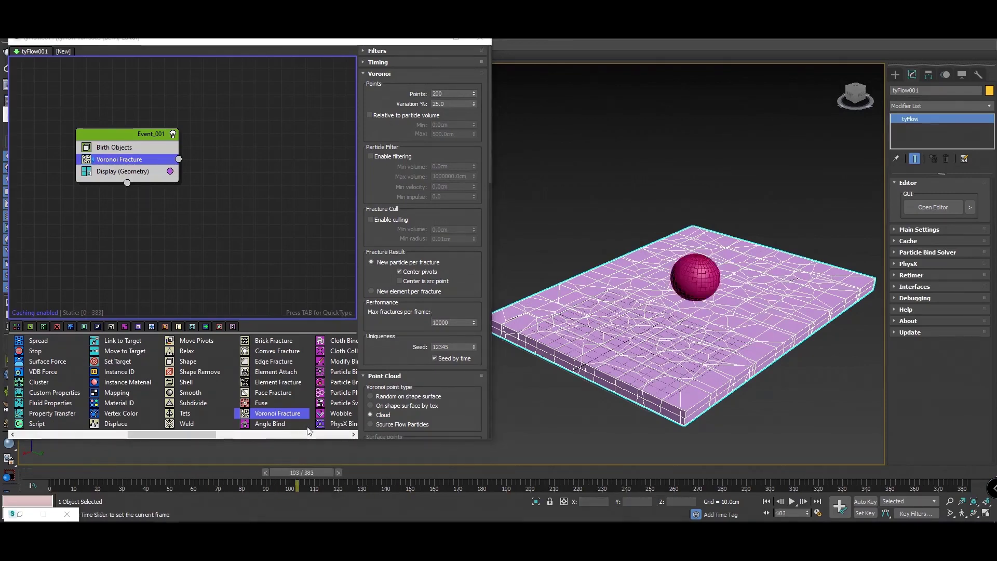
{"action": "left_click", "coordinate": [353, 435]}
{"action": "left_click", "coordinate": [354, 435]}
{"action": "left_click_drag", "start_coordinate": [198, 385], "coordinate": [132, 170]}
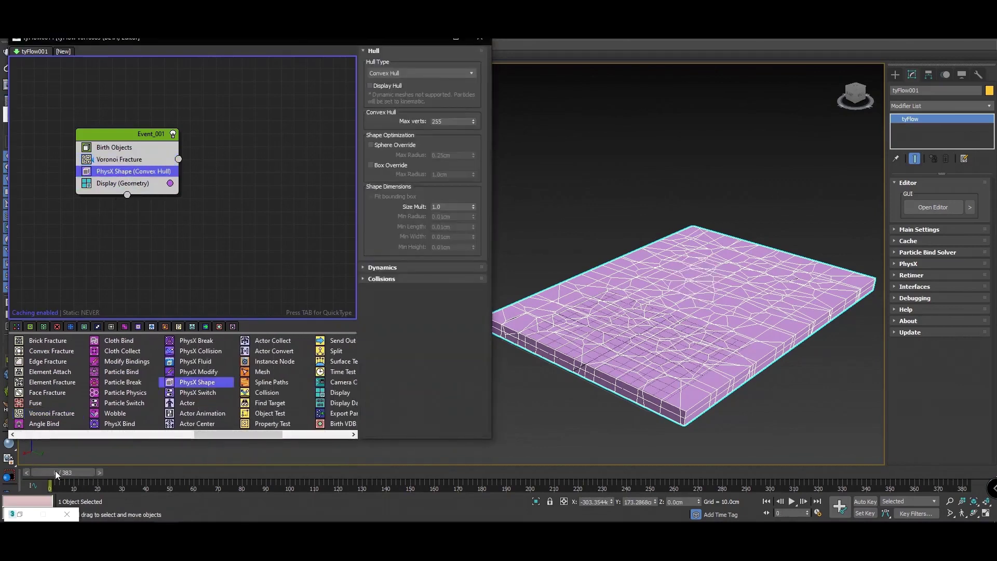
- Turn off the ground collider in the PhysX settings and test-run the simulation
{"action": "left_click", "coordinate": [56, 473]}
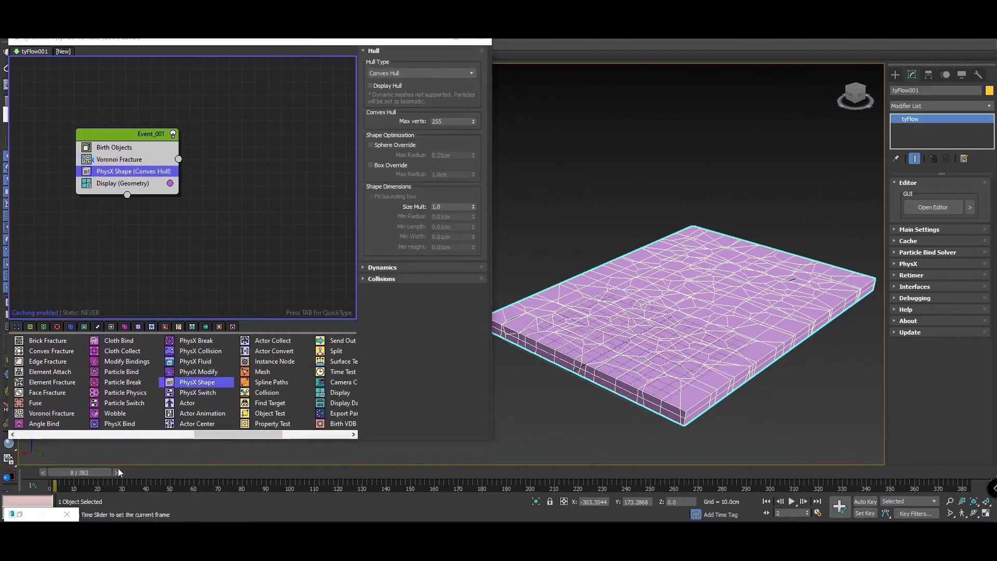
{"action": "left_click", "coordinate": [916, 263]}
{"action": "scroll", "coordinate": [929, 338], "scroll_direction": "down", "scroll_amount": 3}
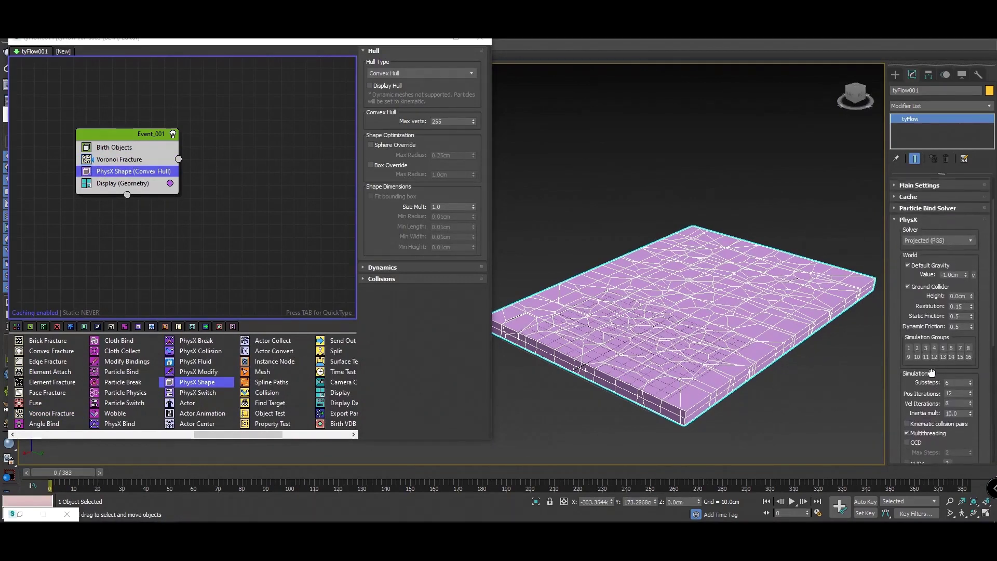
{"action": "left_click_drag", "start_coordinate": [931, 372], "coordinate": [931, 388]}
{"action": "left_click", "coordinate": [908, 302]}
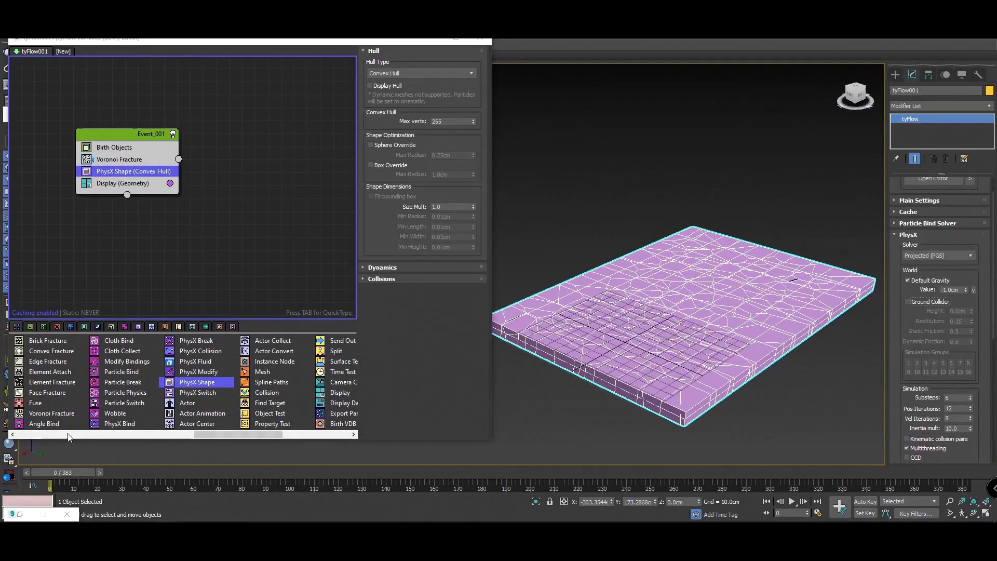
{"action": "left_click_drag", "start_coordinate": [77, 471], "coordinate": [149, 473]}
{"action": "key", "text": "Home"}
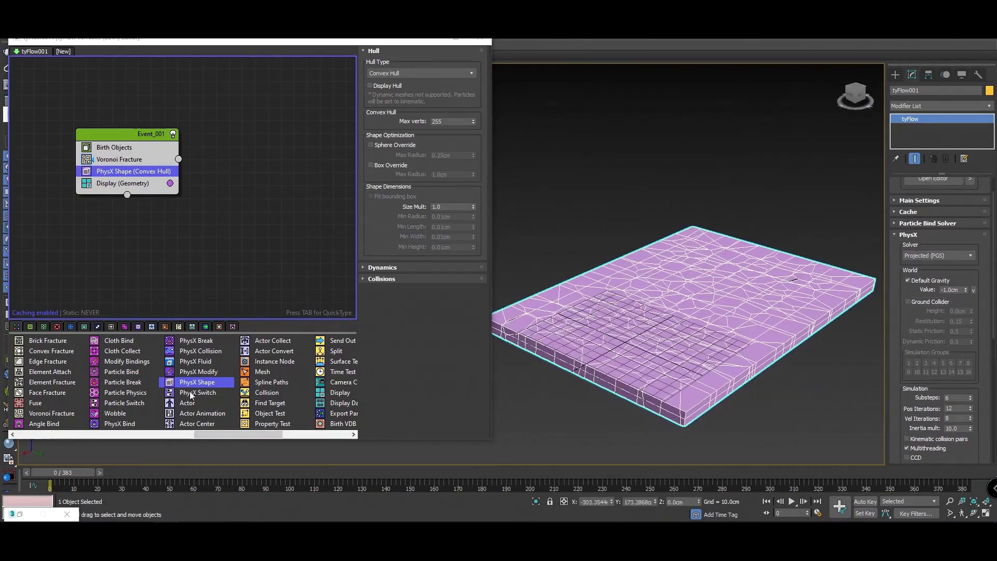
- Add a PhysX Switch and a Surface Test operator to Event_001
{"action": "left_click_drag", "start_coordinate": [190, 396], "coordinate": [112, 181]}
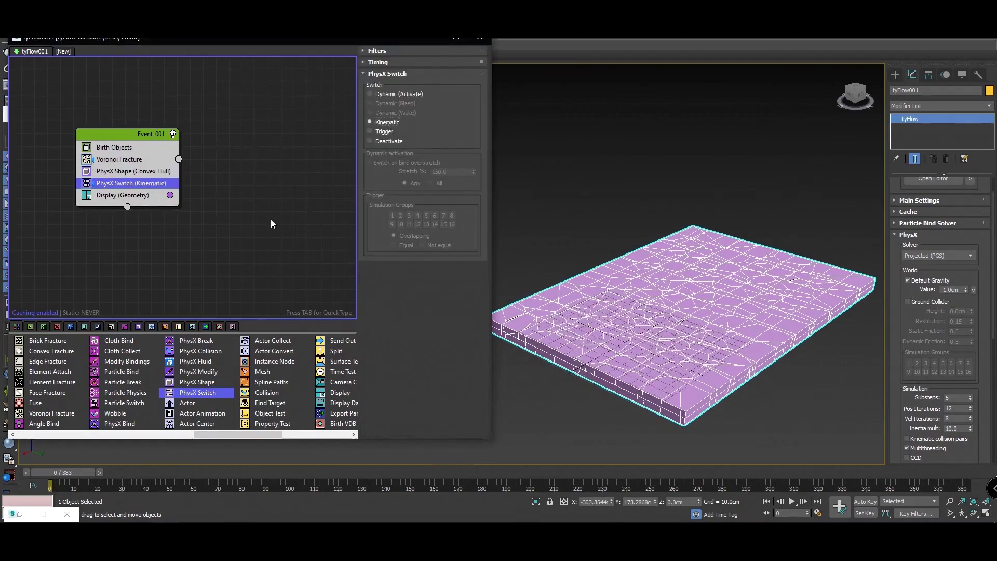
{"action": "mouse_move", "coordinate": [265, 218]}
{"action": "middle_mouse_down"}
{"action": "mouse_move", "coordinate": [282, 210]}
{"action": "mouse_move", "coordinate": [253, 203]}
{"action": "middle_mouse_up"}
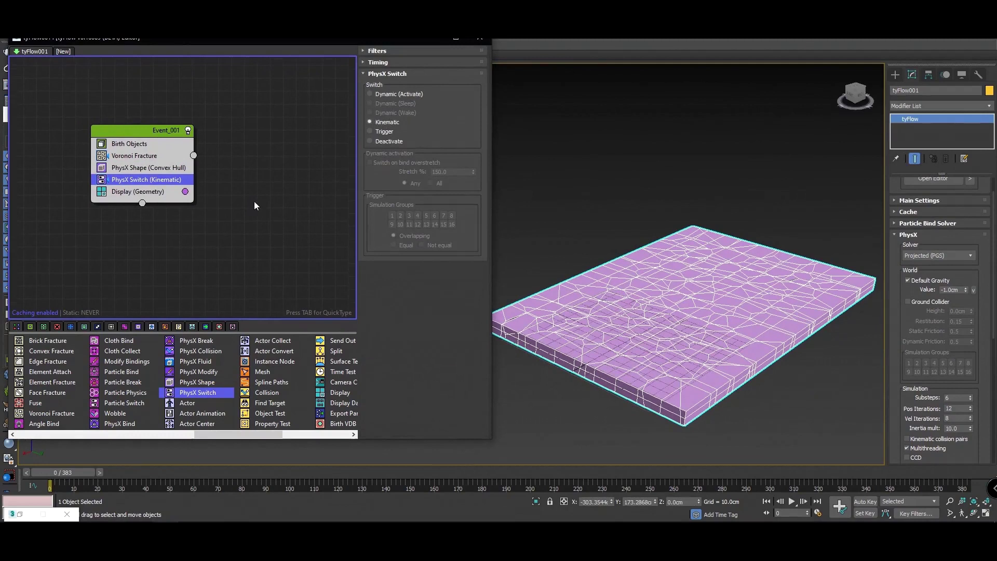
{"action": "left_click", "coordinate": [353, 434]}
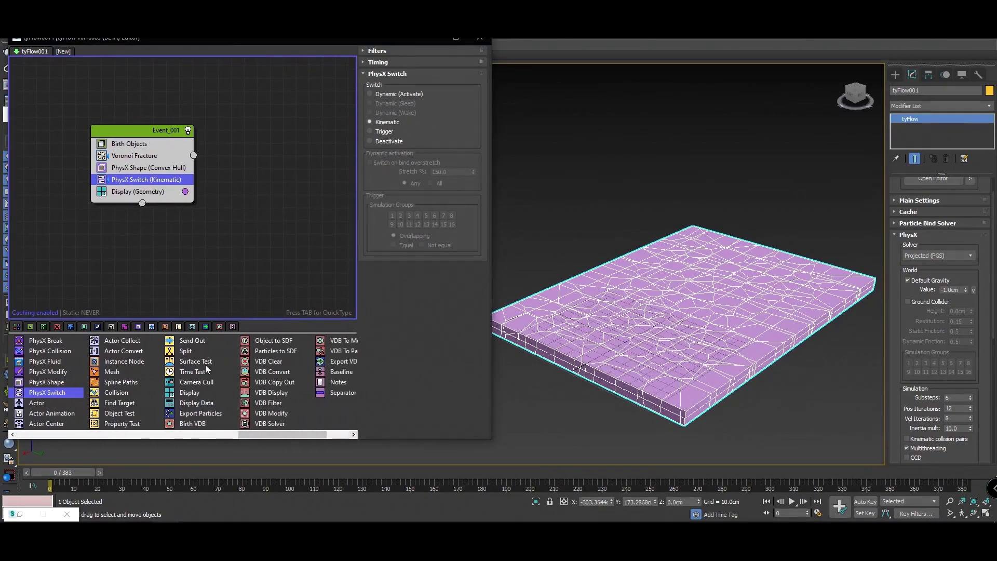
{"action": "left_click_drag", "start_coordinate": [196, 361], "coordinate": [190, 191]}
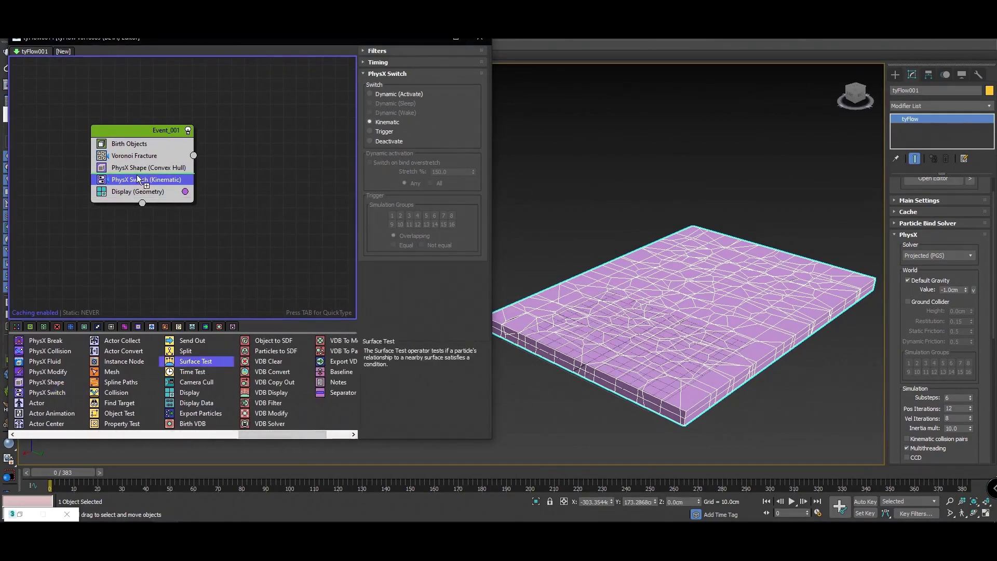
- Pick Sphere001 as the Surface Test's target object
{"action": "left_click", "coordinate": [400, 181]}
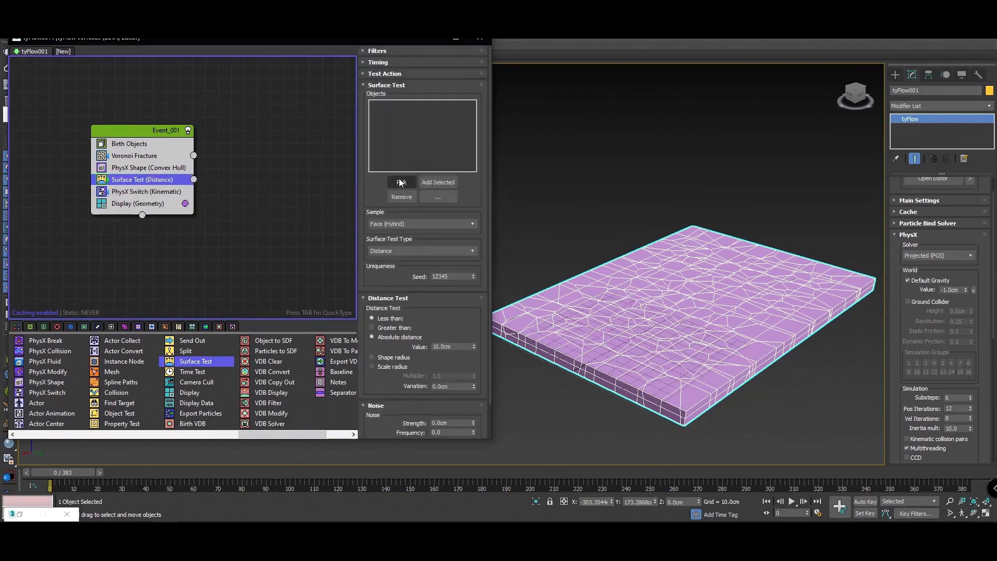
{"action": "left_click", "coordinate": [855, 99]}
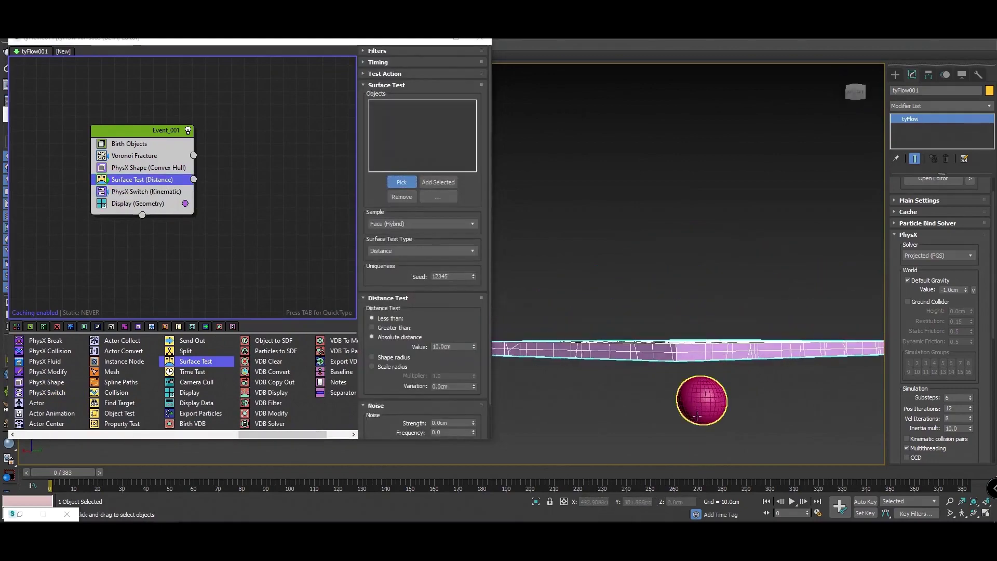
{"action": "left_click", "coordinate": [702, 400]}
{"action": "key", "text": "shift+z"}
{"action": "mouse_move", "coordinate": [751, 210]}
{"action": "middle_mouse_down", "text": "alt"}
{"action": "mouse_move", "coordinate": [767, 213]}
{"action": "mouse_move", "coordinate": [743, 217]}
{"action": "mouse_move", "coordinate": [765, 223]}
{"action": "mouse_move", "coordinate": [750, 223]}
{"action": "middle_mouse_up", "text": "alt"}
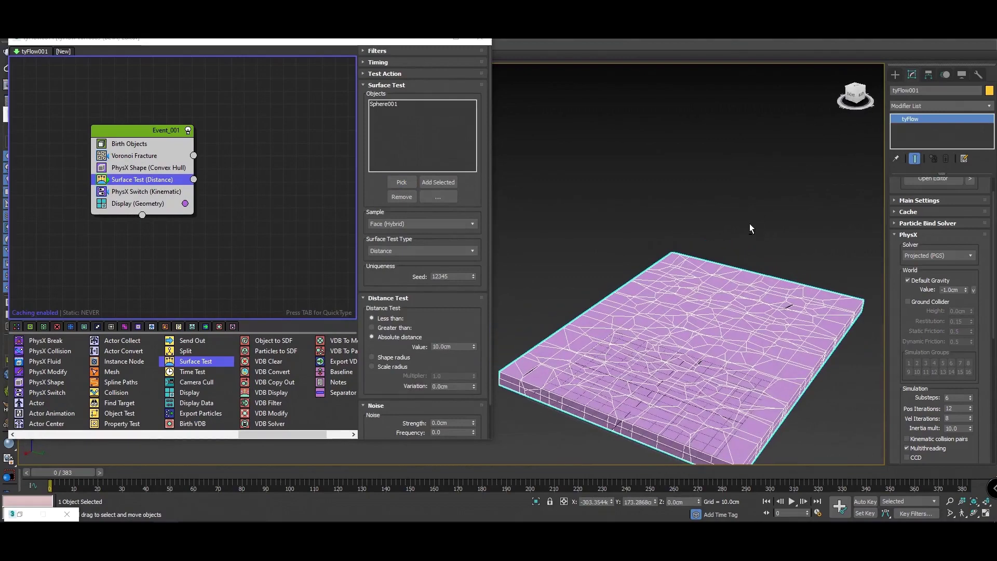
- Set the Surface Test distance to 20cm and branch a new PhysX Shape event
{"action": "left_click", "coordinate": [442, 347]}
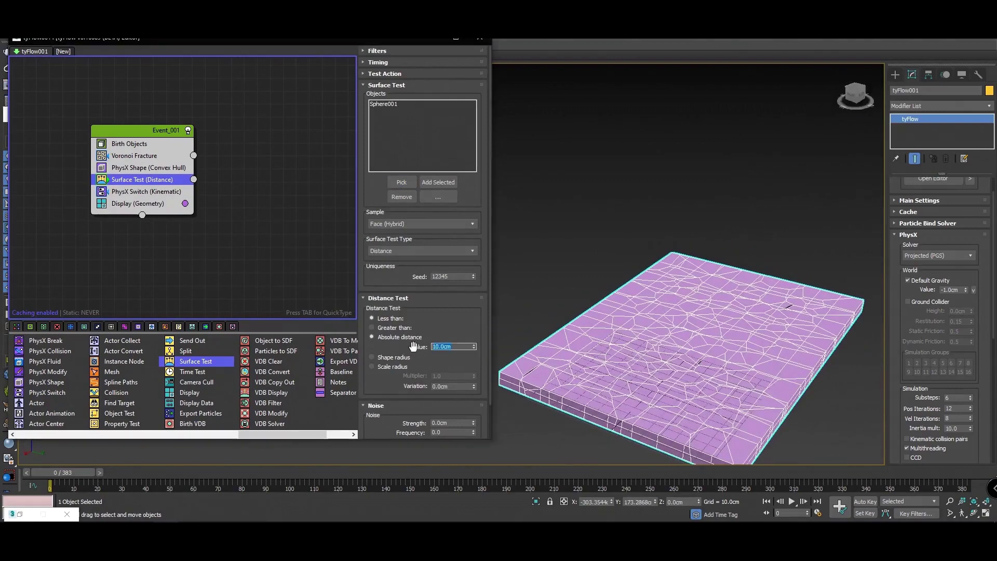
{"action": "type", "text": "20"}
{"action": "key", "text": "Return"}
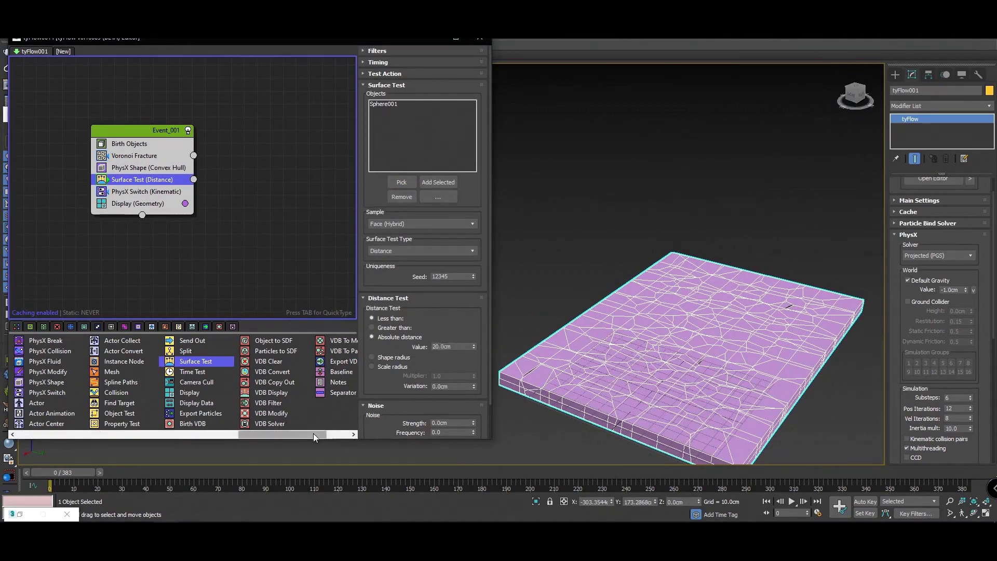
{"action": "left_click_drag", "start_coordinate": [306, 434], "coordinate": [261, 434]}
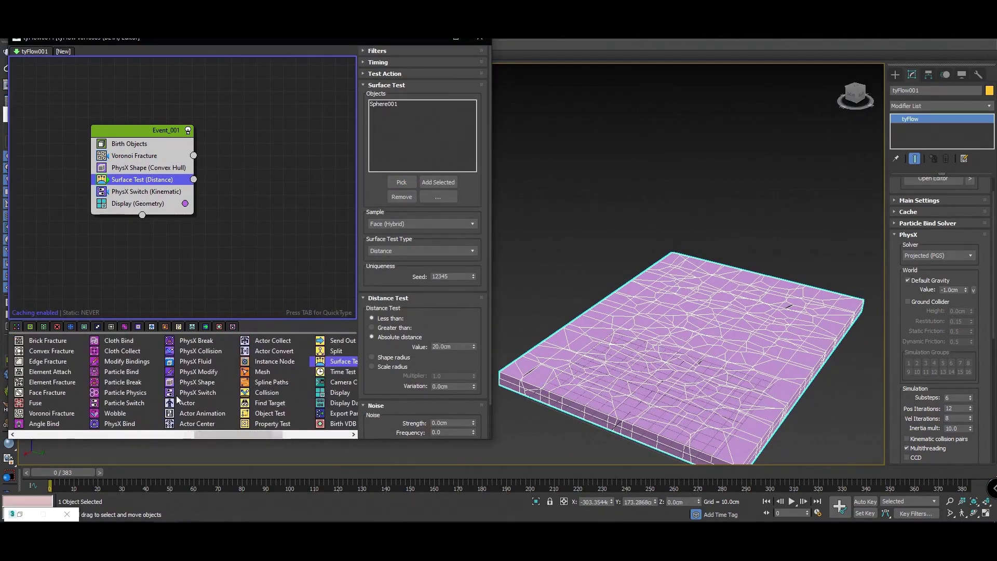
{"action": "left_click_drag", "start_coordinate": [202, 384], "coordinate": [229, 232]}
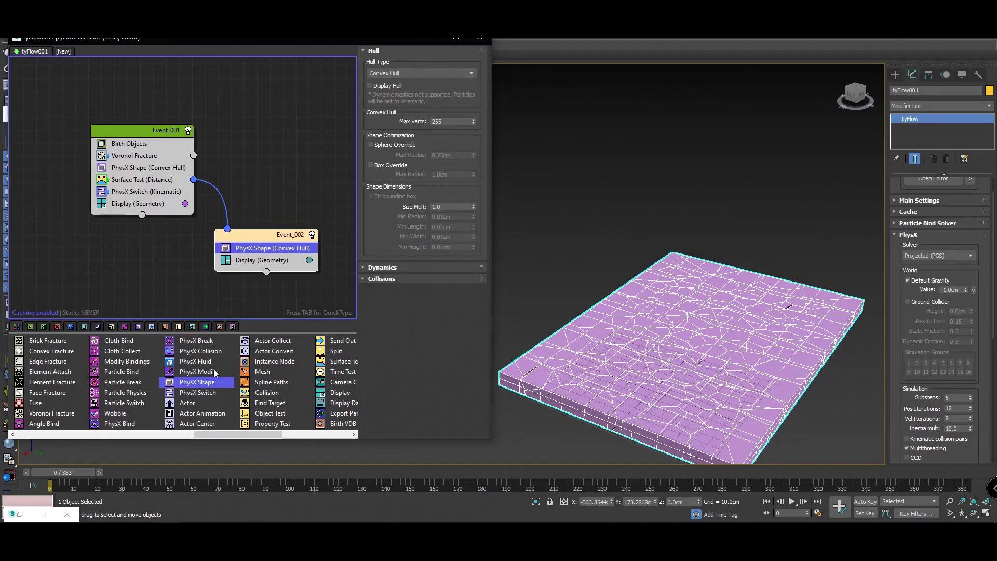
- Add a PhysX Collision to Event_002 with Sphere001 as collider and preview the impact
{"action": "left_click_drag", "start_coordinate": [208, 356], "coordinate": [257, 260]}
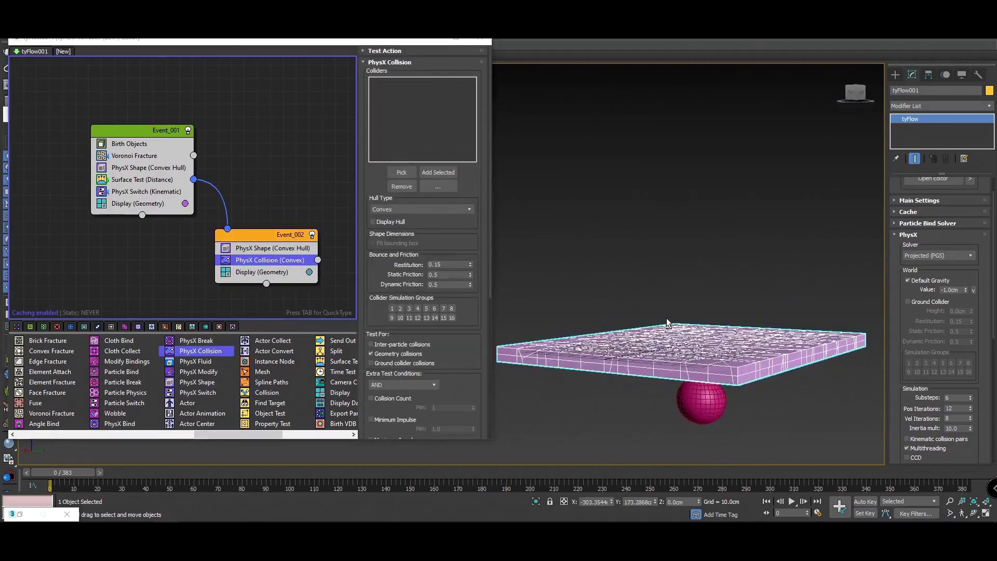
{"action": "left_click", "coordinate": [404, 175]}
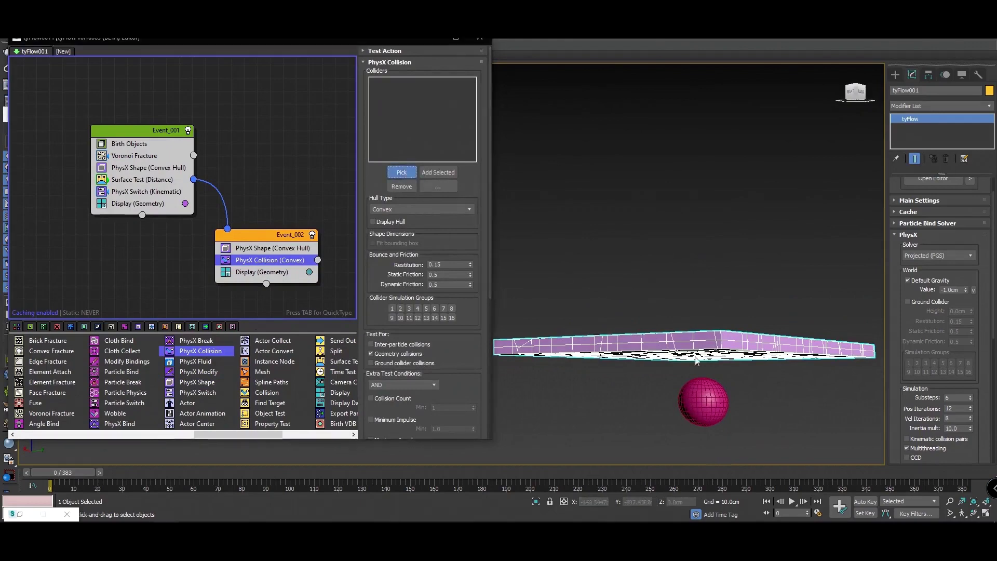
{"action": "left_click", "coordinate": [703, 401]}
{"action": "middle_click_drag", "start_coordinate": [649, 261], "coordinate": [649, 270], "text": "alt"}
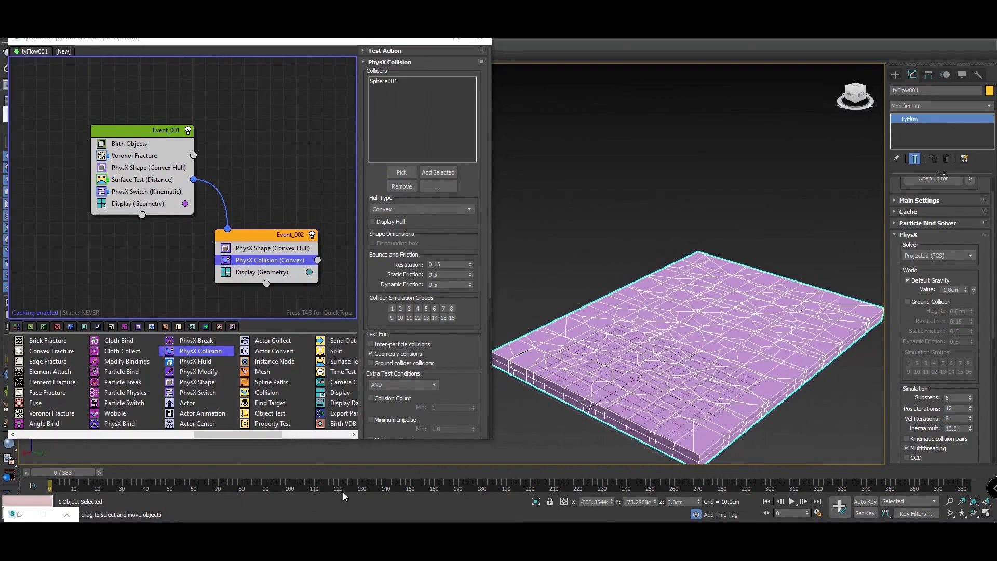
{"action": "left_click_drag", "start_coordinate": [89, 472], "coordinate": [255, 468]}
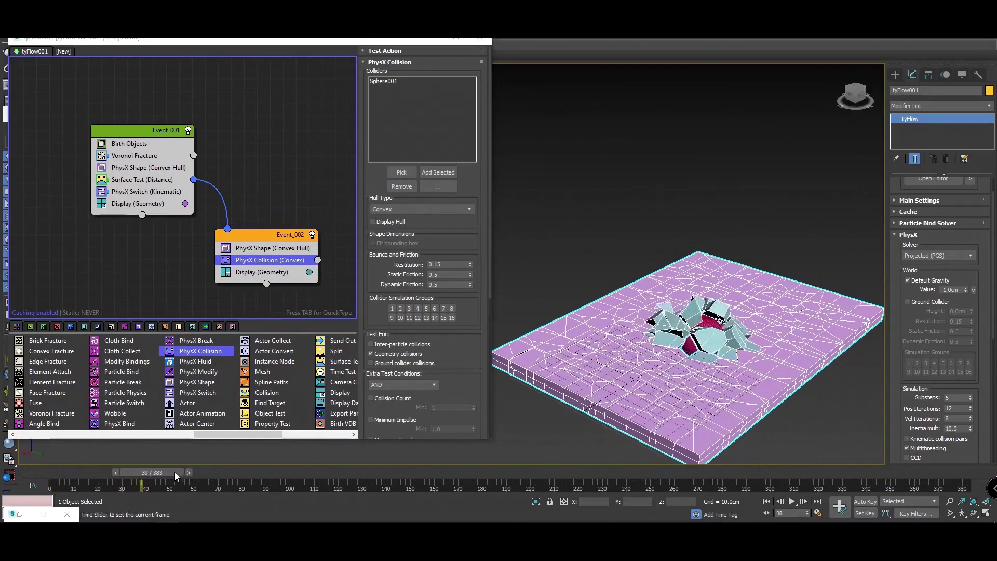
{"action": "left_click_drag", "start_coordinate": [255, 468], "coordinate": [170, 471]}
- Reset the Surface Test distance to 20 and preview the sphere breaking the slab
{"action": "left_click", "coordinate": [159, 181]}
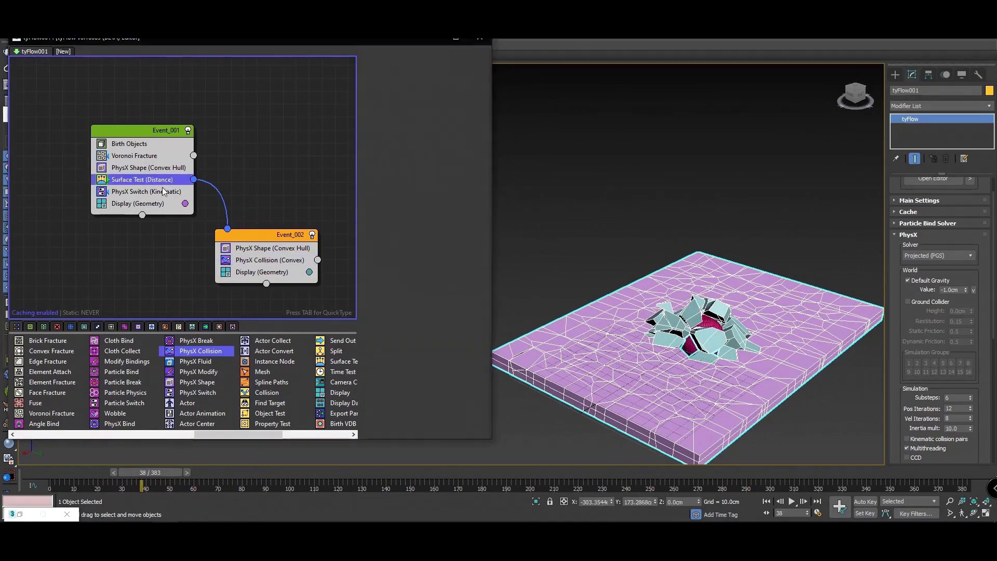
{"action": "double_click", "coordinate": [455, 346]}
{"action": "type", "text": "20.0cm"}
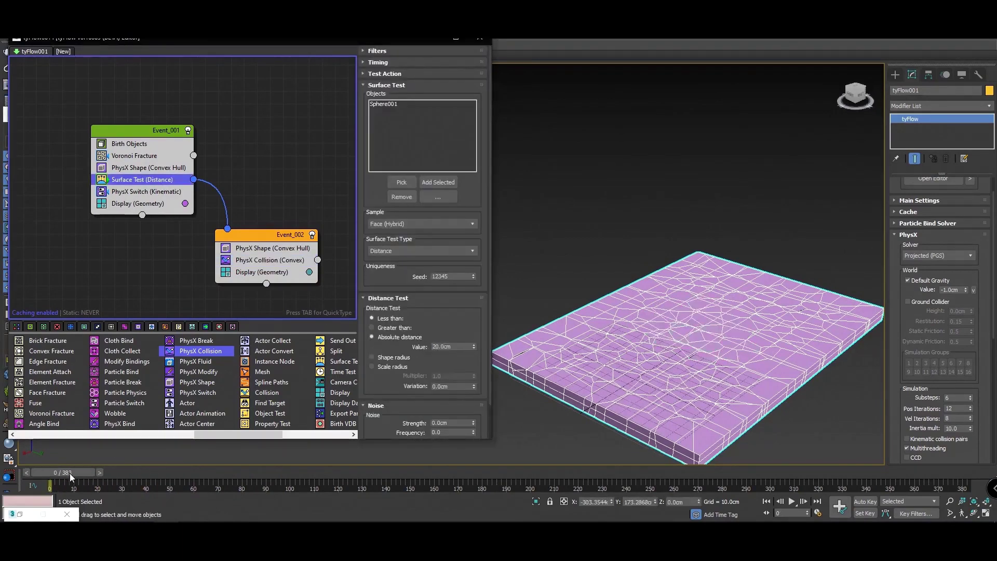
{"action": "mouse_move", "coordinate": [70, 472]}
{"action": "left_mouse_down"}
{"action": "mouse_move", "coordinate": [236, 457]}
{"action": "mouse_move", "coordinate": [83, 444]}
{"action": "mouse_move", "coordinate": [247, 294]}
{"action": "mouse_move", "coordinate": [249, 268]}
{"action": "left_mouse_up"}
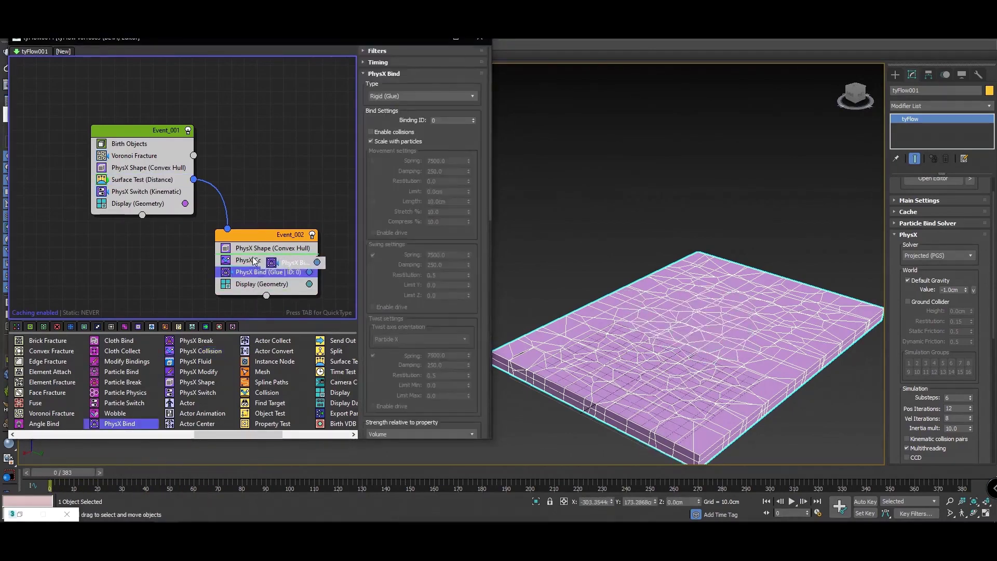
- Add a PhysX Bind (Glue) to Event_002 that breaks at a force of 200000
{"action": "left_click_drag", "start_coordinate": [407, 362], "coordinate": [407, 77]}
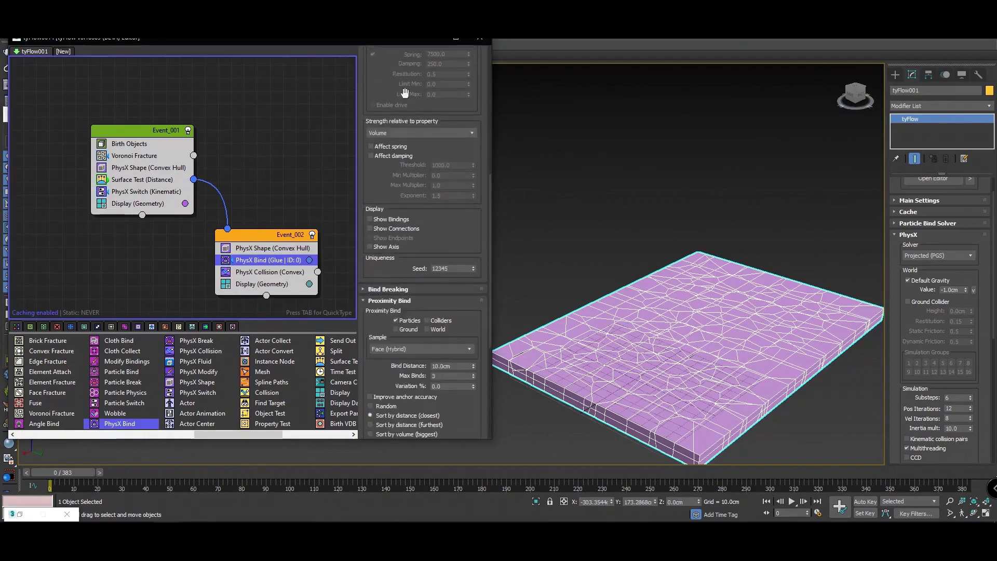
{"action": "left_click", "coordinate": [388, 290]}
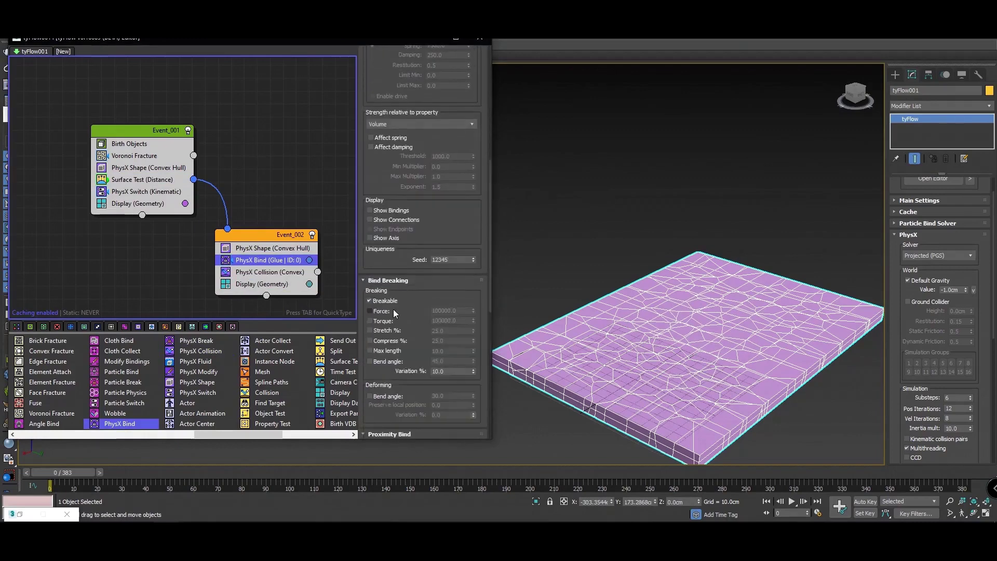
{"action": "left_click", "coordinate": [382, 311]}
{"action": "key", "text": "Return"}
- Scrub and play the simulation to review the sphere impact from several angles
{"action": "left_click_drag", "start_coordinate": [80, 473], "coordinate": [269, 453]}
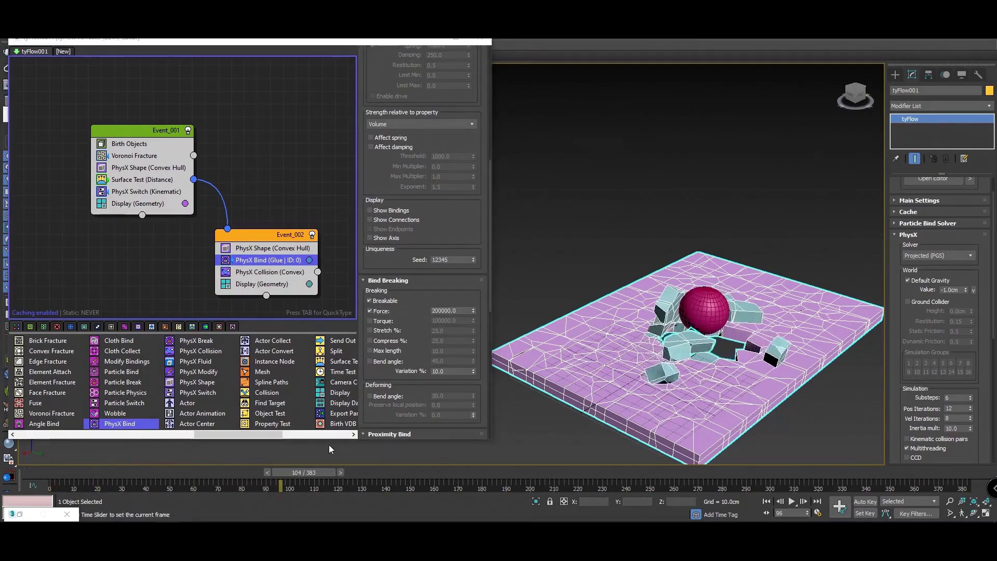
{"action": "left_click_drag", "start_coordinate": [267, 447], "coordinate": [86, 443]}
{"action": "left_click", "coordinate": [791, 502]}
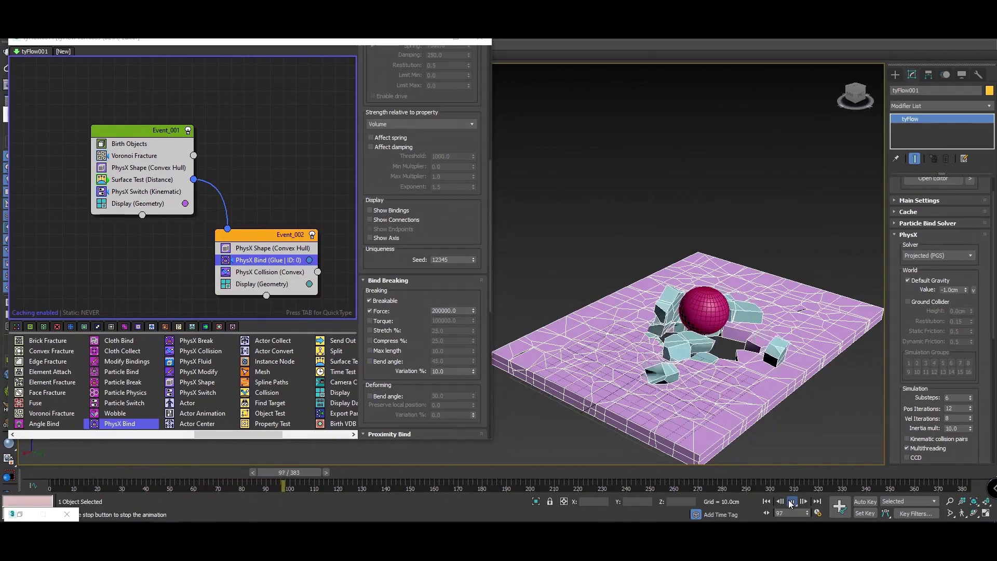
{"action": "left_click", "coordinate": [792, 502]}
{"action": "left_click_drag", "start_coordinate": [328, 473], "coordinate": [244, 473]}
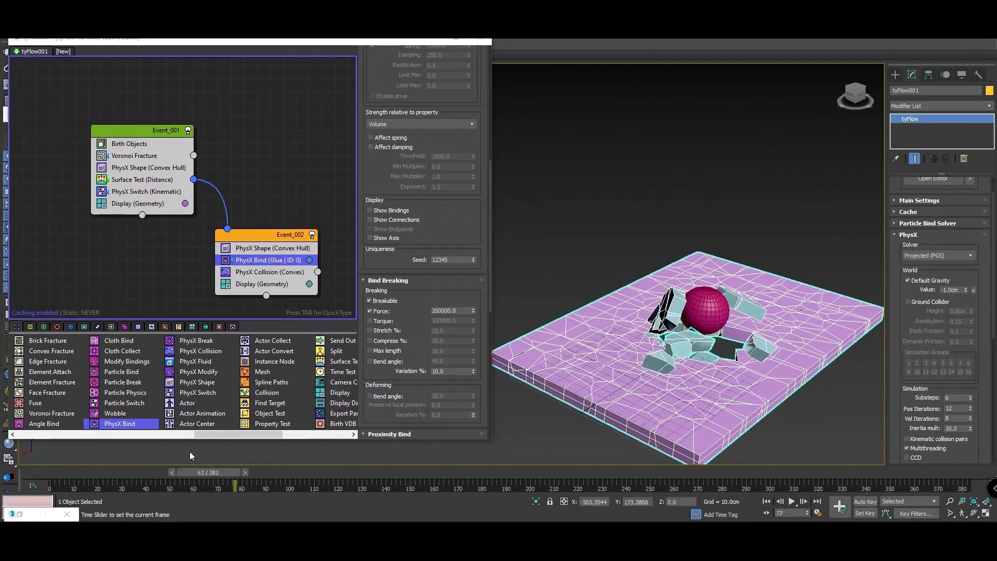
{"action": "mouse_move", "coordinate": [241, 472]}
{"action": "left_mouse_down"}
{"action": "mouse_move", "coordinate": [538, 473]}
{"action": "mouse_move", "coordinate": [60, 472]}
{"action": "left_mouse_up"}
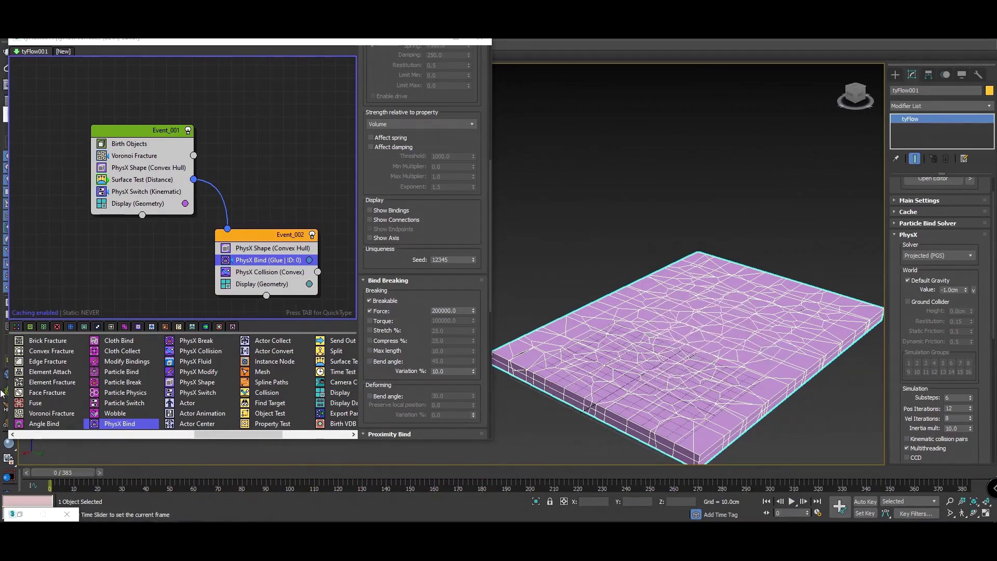
{"action": "middle_click_drag", "start_coordinate": [674, 284], "coordinate": [687, 284], "text": "alt"}
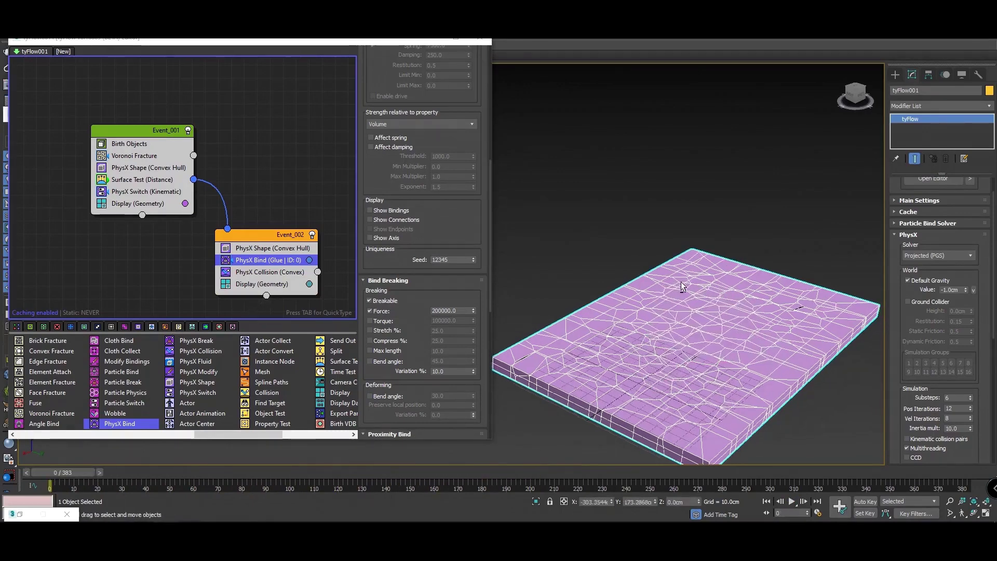
{"action": "mouse_move", "coordinate": [627, 271]}
{"action": "middle_mouse_down", "text": "alt"}
{"action": "mouse_move", "coordinate": [605, 222]}
{"action": "mouse_move", "coordinate": [583, 215]}
{"action": "middle_mouse_up", "text": "alt"}
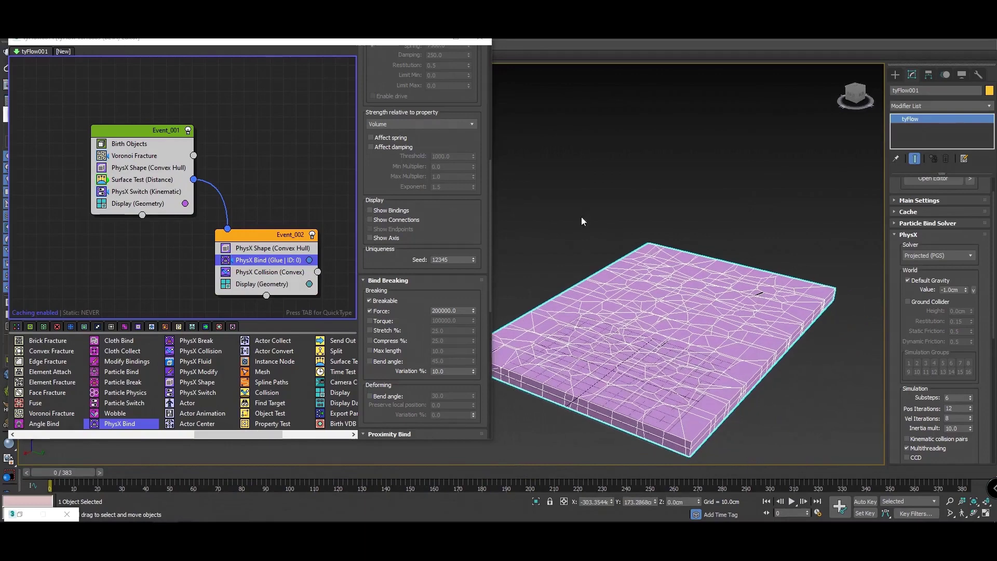
{"action": "middle_click_drag", "start_coordinate": [256, 167], "coordinate": [231, 169]}
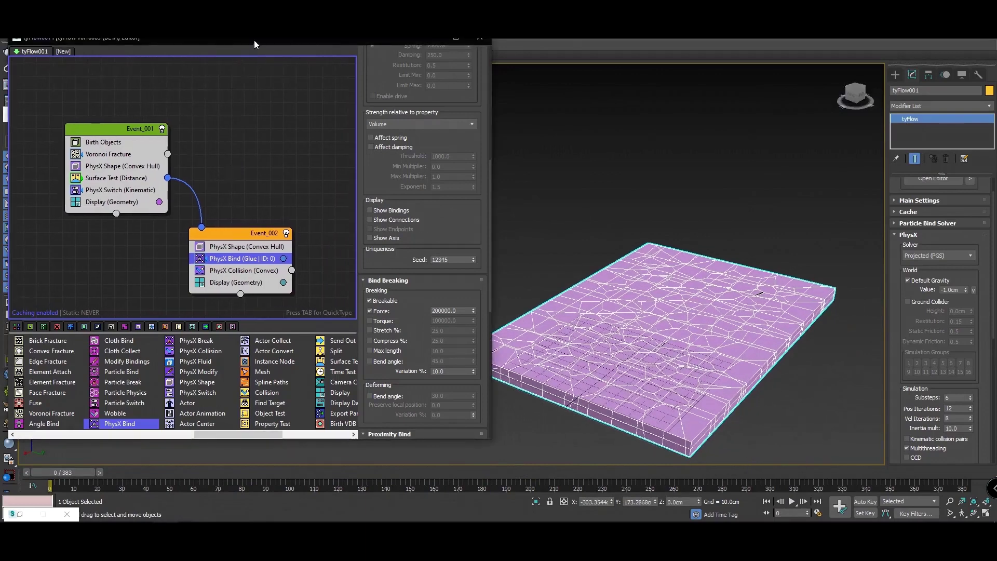
{"action": "left_click_drag", "start_coordinate": [253, 40], "coordinate": [406, 48]}
- Rename tyFlow001 to 'main flow' in the Scene Explorer
{"action": "right_click", "coordinate": [77, 221]}
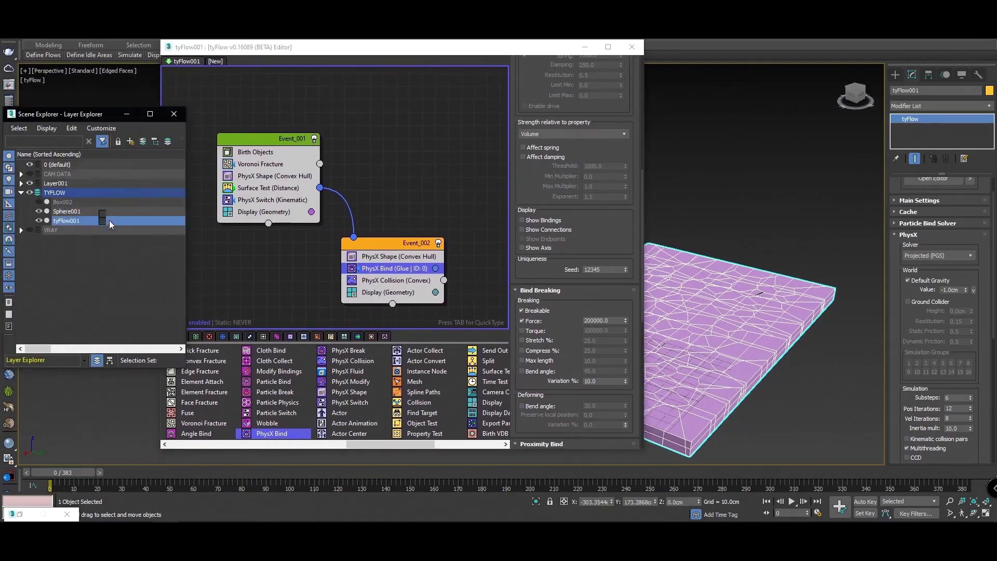
{"action": "left_click", "coordinate": [112, 244]}
{"action": "type", "text": "main flow"}
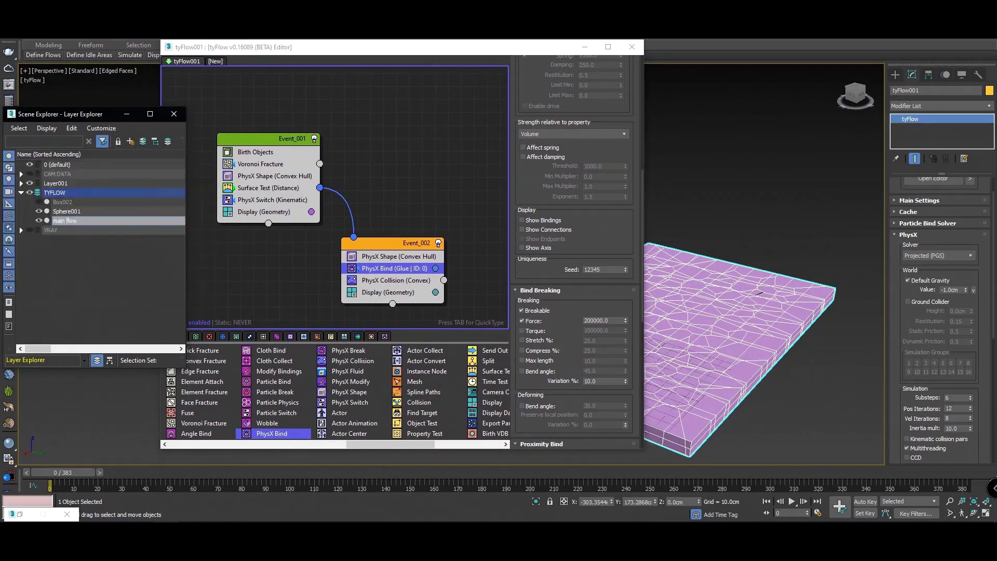
{"action": "key", "text": "Return"}
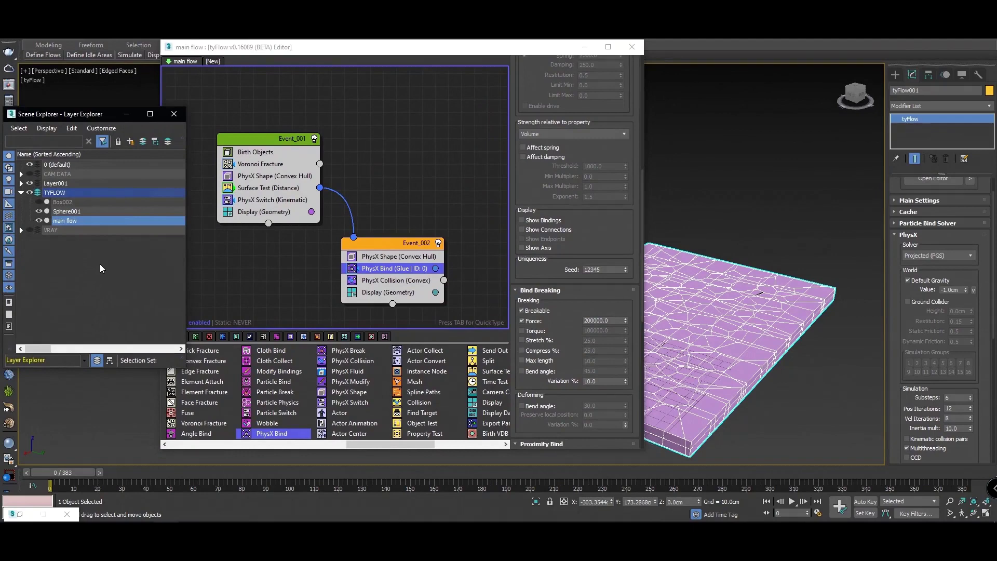
{"action": "middle_click_drag", "start_coordinate": [718, 298], "coordinate": [804, 238], "text": "alt"}
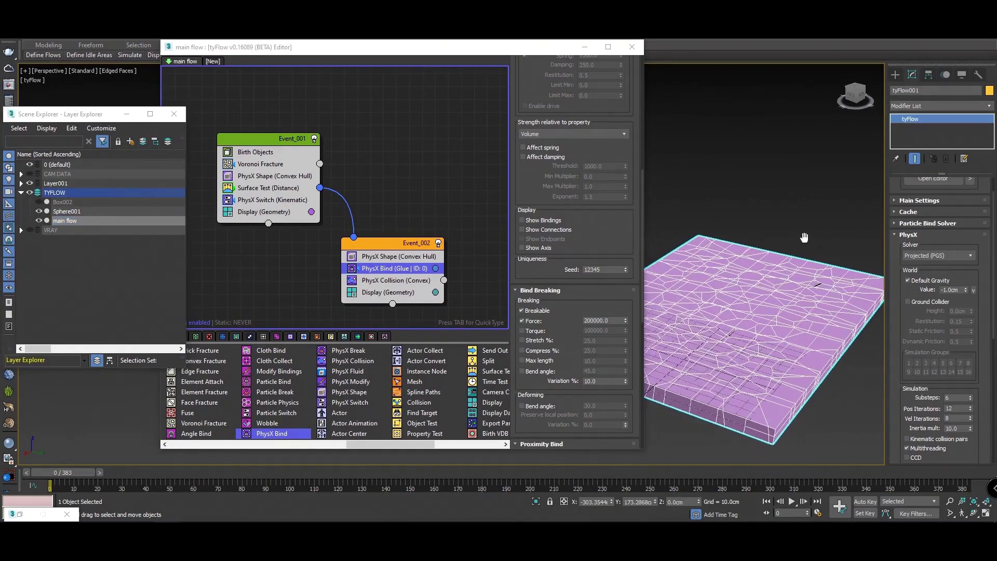
{"action": "left_click_drag", "start_coordinate": [487, 47], "coordinate": [370, 60]}
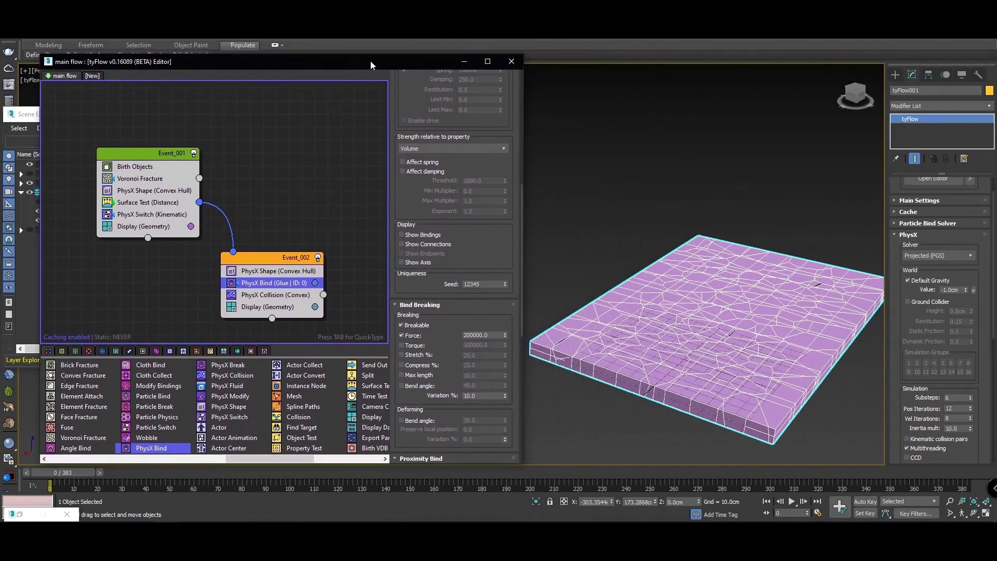
- Create a new flow whose Event_001 holds Birth Flow and a Flow Update operator
{"action": "left_click", "coordinate": [93, 76]}
{"action": "left_click_drag", "start_coordinate": [83, 387], "coordinate": [104, 164]}
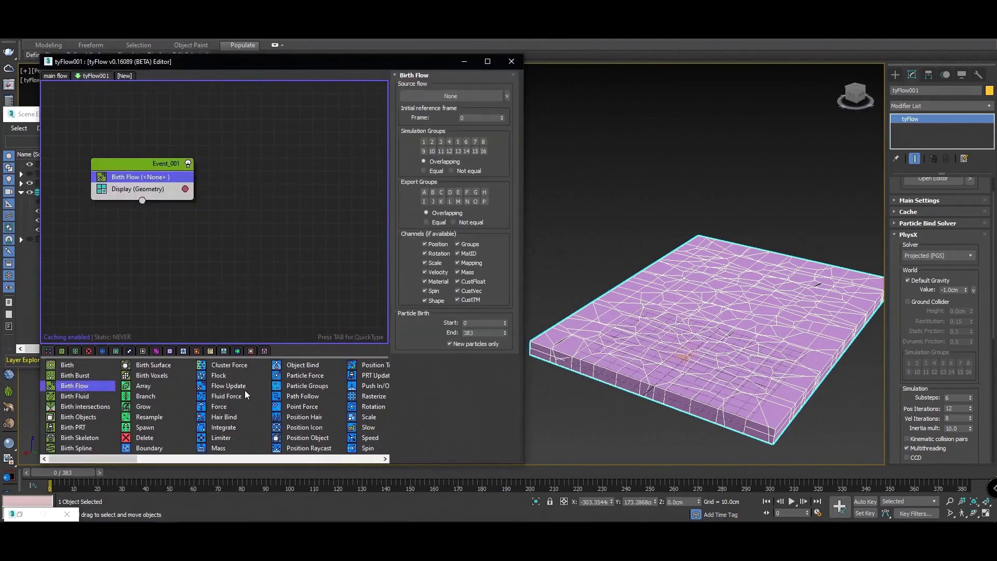
{"action": "left_click_drag", "start_coordinate": [239, 385], "coordinate": [107, 231]}
{"action": "left_click_drag", "start_coordinate": [129, 188], "coordinate": [130, 186]}
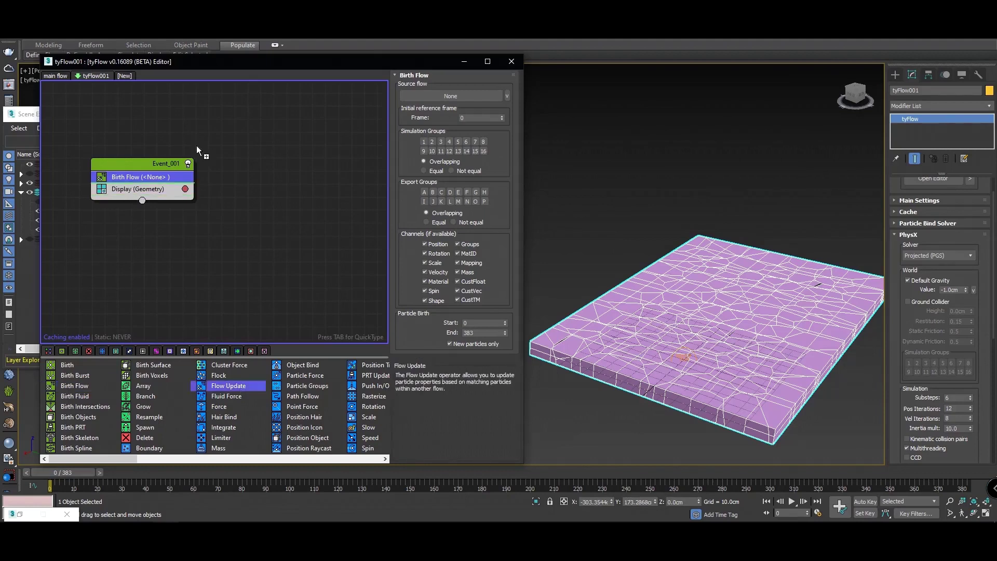
{"action": "left_click_drag", "start_coordinate": [251, 61], "coordinate": [441, 88]}
- Set main flow as the source for Flow Update and Birth Flow, then hide main flow
{"action": "left_click", "coordinate": [668, 136]}
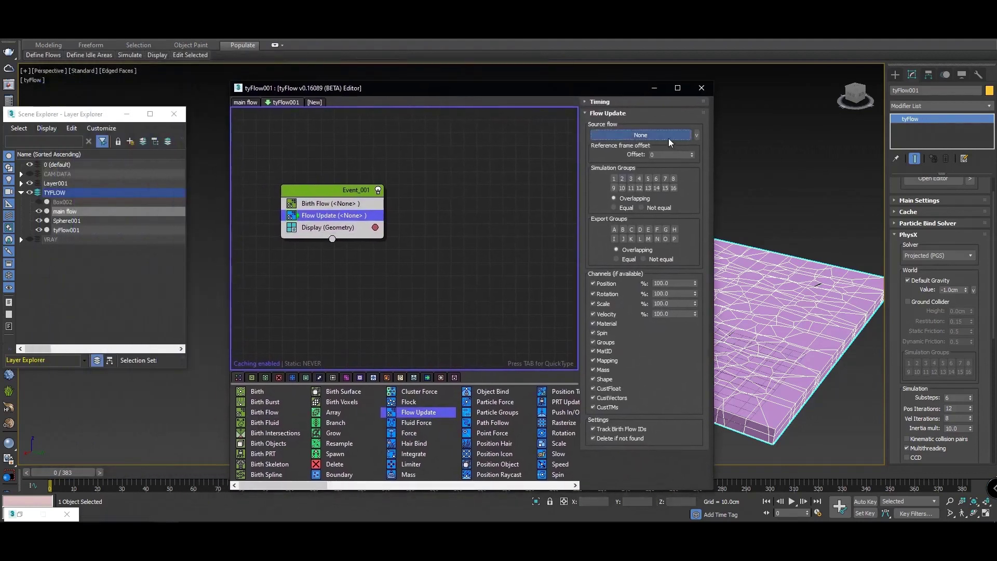
{"action": "left_click", "coordinate": [69, 213]}
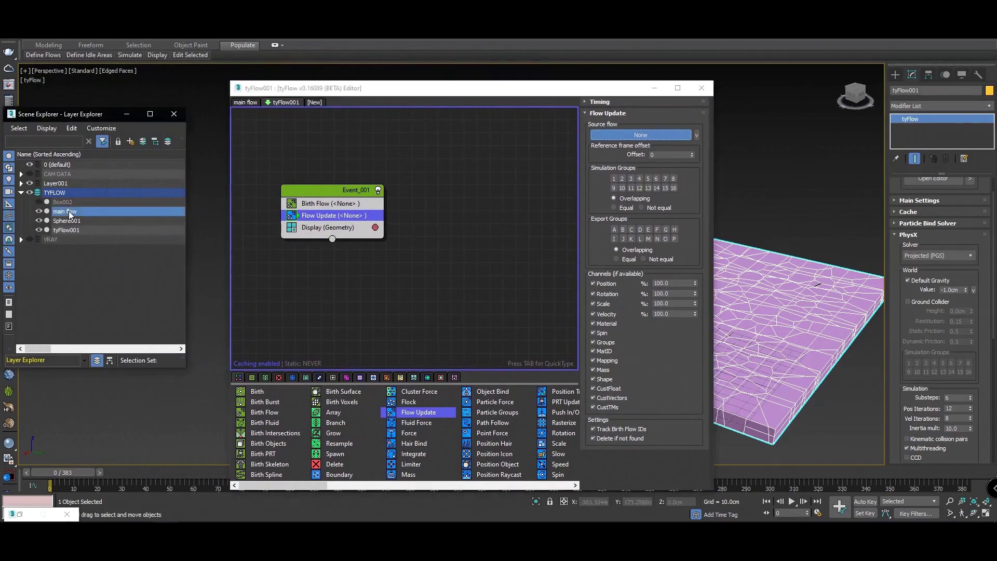
{"action": "left_click", "coordinate": [314, 204]}
{"action": "left_click", "coordinate": [641, 122]}
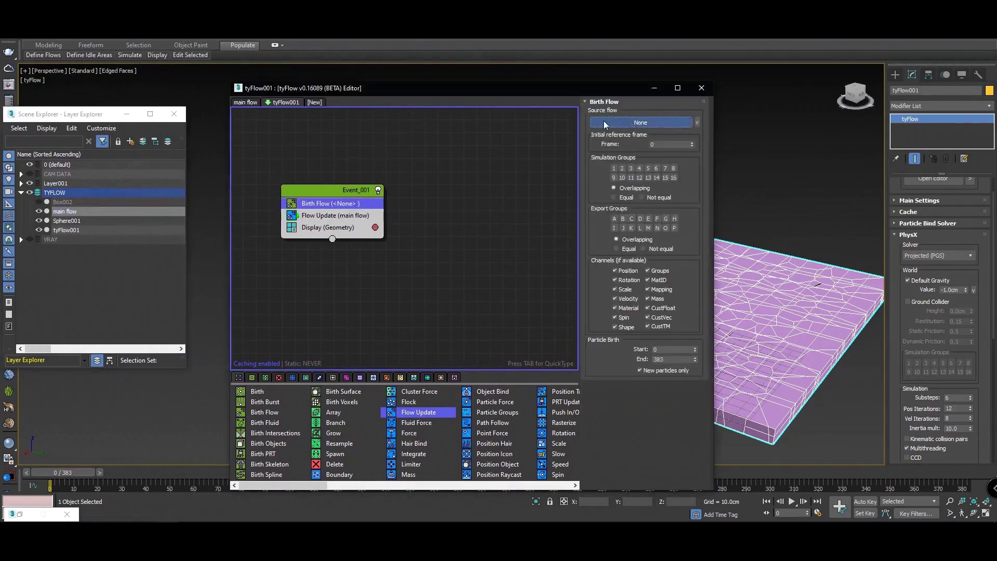
{"action": "left_click", "coordinate": [63, 211]}
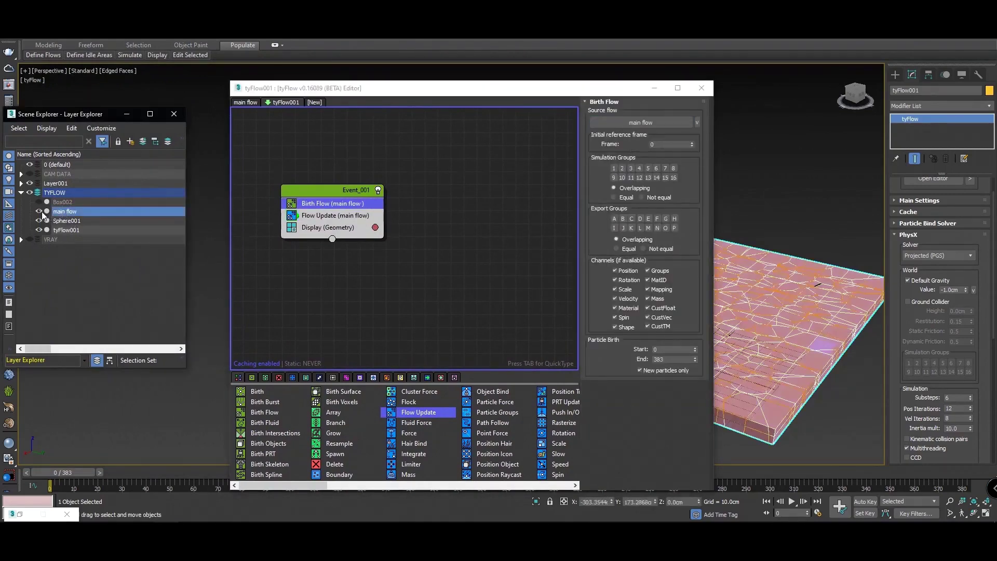
{"action": "left_click", "coordinate": [39, 211]}
- Rename tyFlow001 to 'flow with details'
{"action": "left_click", "coordinate": [78, 230]}
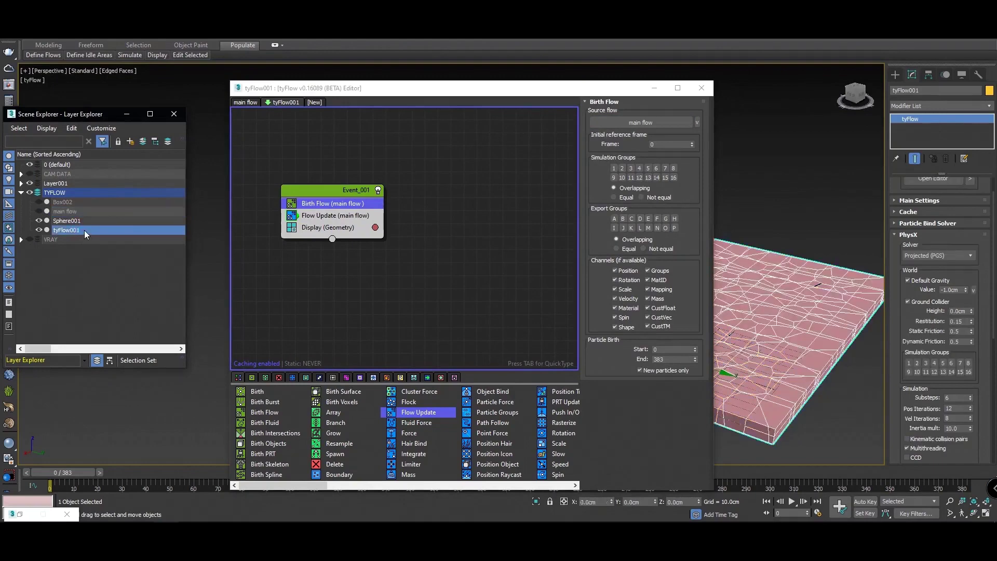
{"action": "right_click", "coordinate": [84, 229]}
{"action": "left_click", "coordinate": [134, 274]}
{"action": "type", "text": "flow with"}
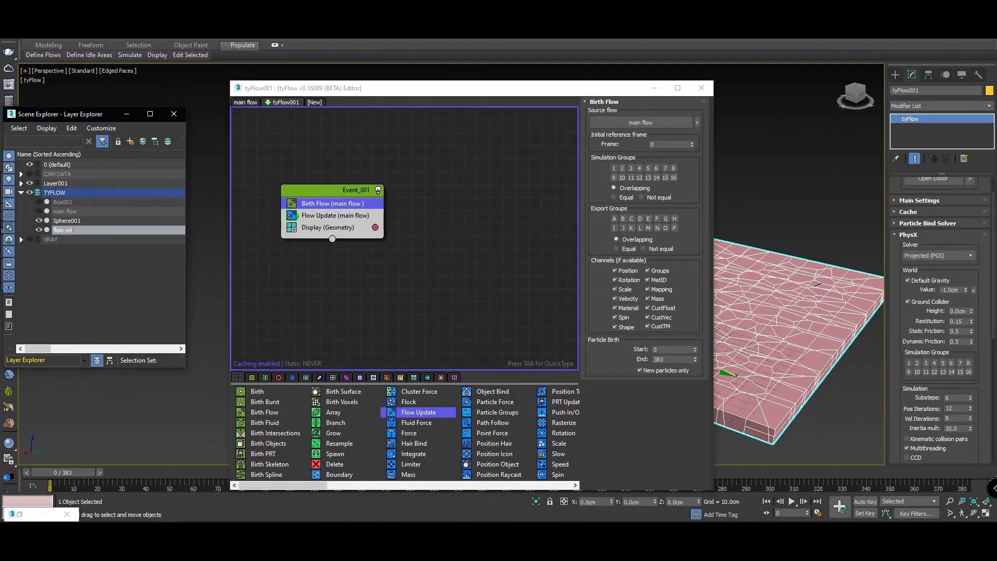
{"action": "type", "text": " d"}
{"action": "key", "text": "Return"}
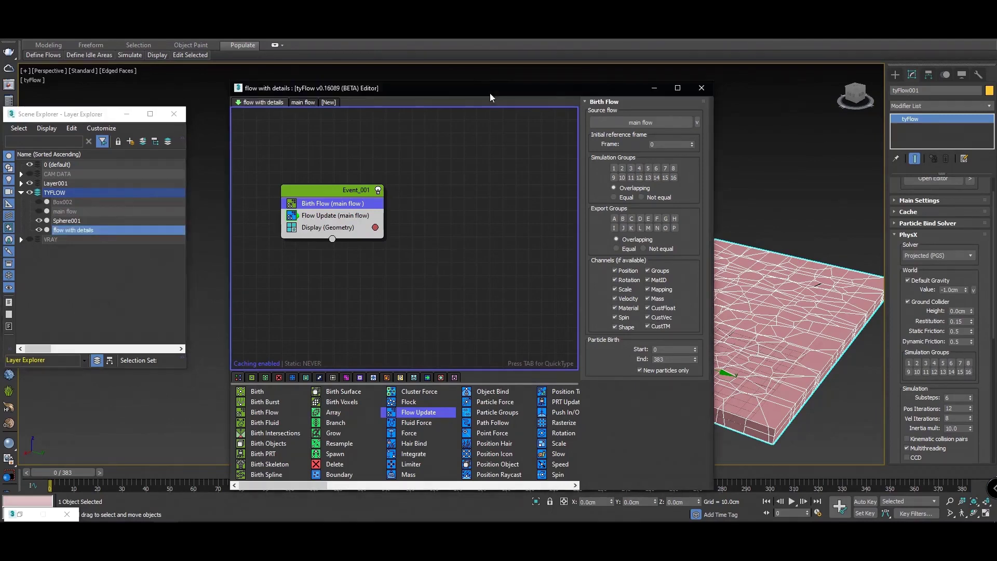
{"action": "left_click_drag", "start_coordinate": [490, 93], "coordinate": [294, 60]}
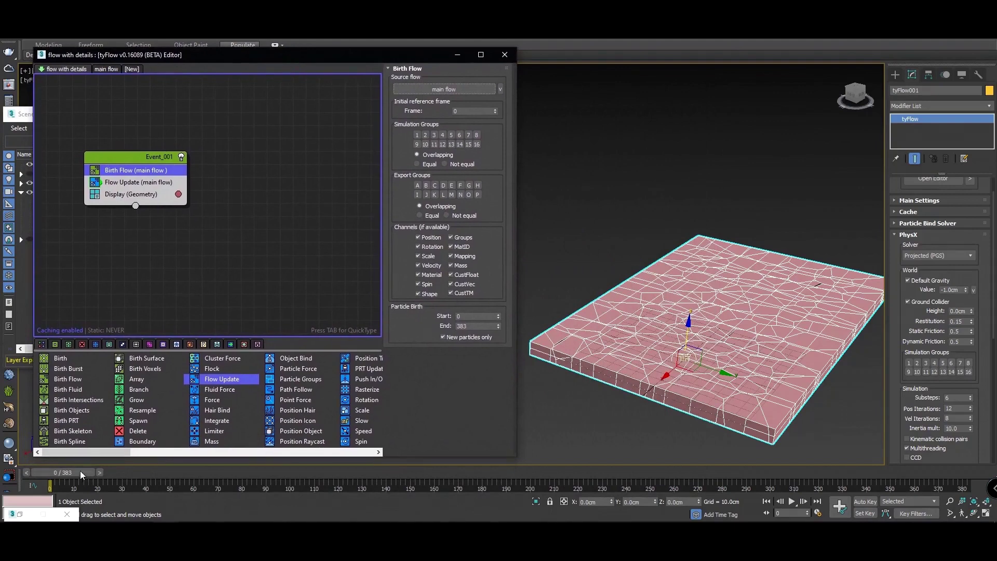
- Scrub the simulation forward to frame 129 and back to frame 35
{"action": "left_click_drag", "start_coordinate": [80, 471], "coordinate": [381, 468]}
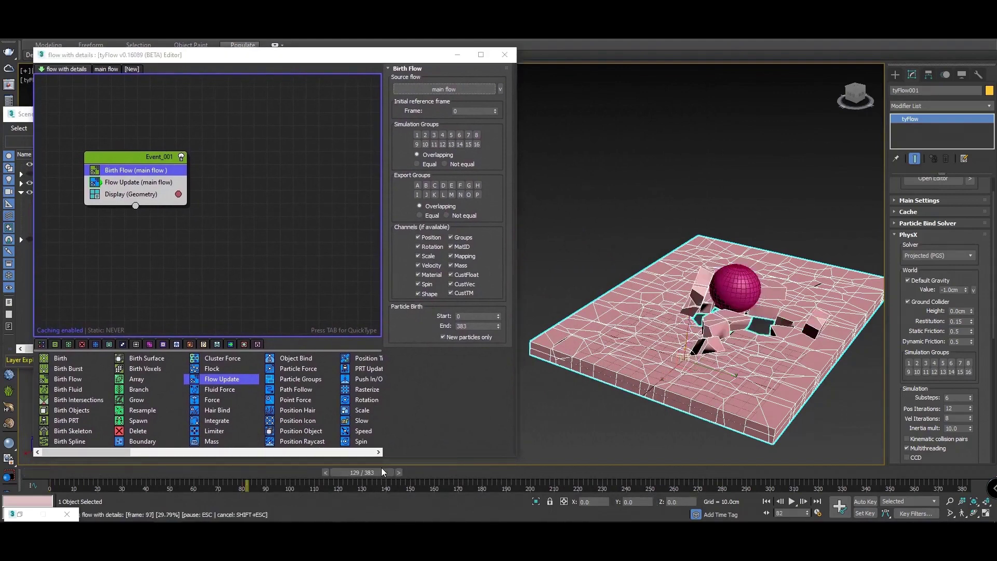
{"action": "mouse_move", "coordinate": [381, 467]}
{"action": "left_mouse_down"}
{"action": "mouse_move", "coordinate": [153, 454]}
{"action": "mouse_move", "coordinate": [210, 454]}
{"action": "mouse_move", "coordinate": [57, 457]}
{"action": "left_mouse_up"}
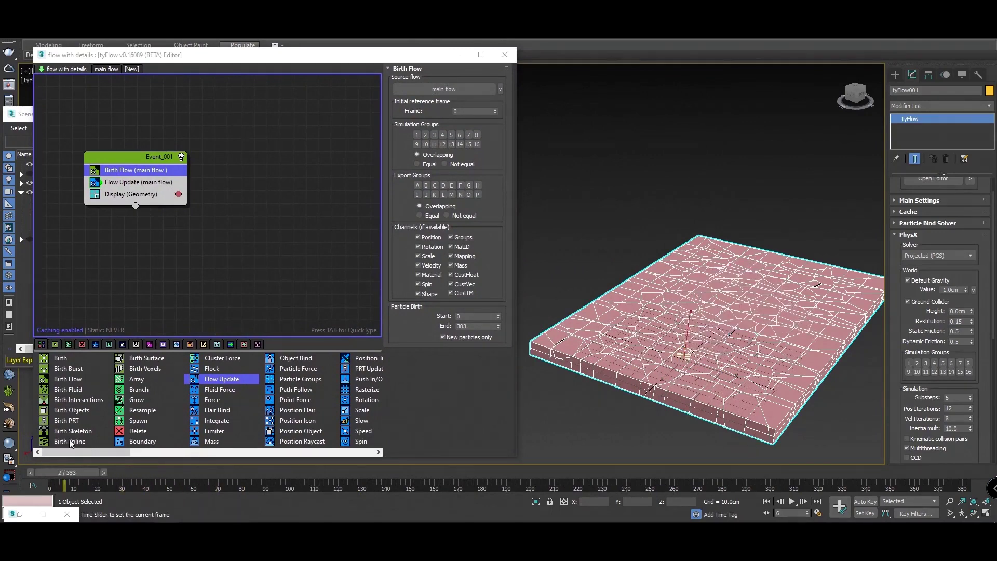
{"action": "left_click", "coordinate": [379, 452]}
{"action": "left_click", "coordinate": [378, 452]}
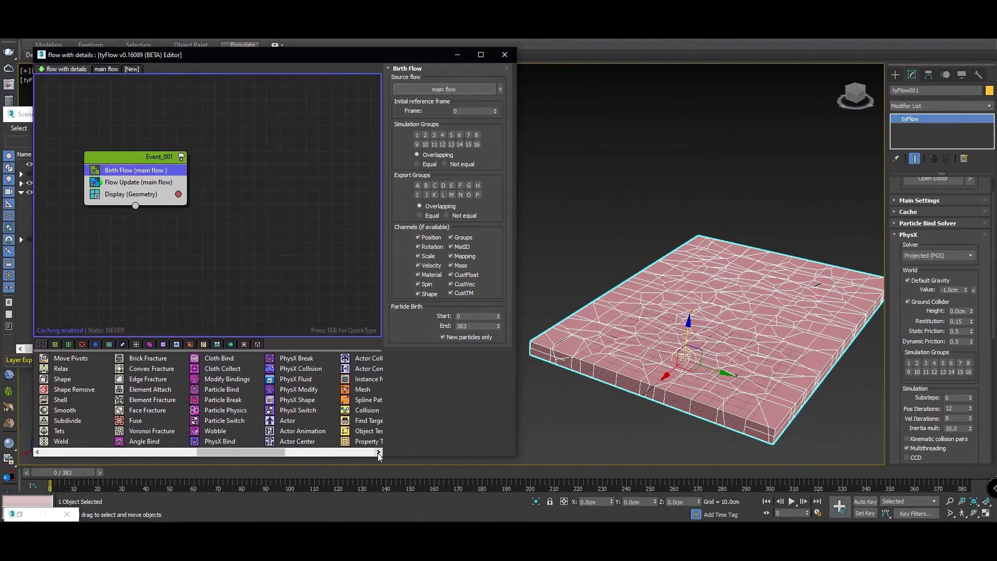
{"action": "left_click", "coordinate": [378, 453]}
{"action": "left_click", "coordinate": [379, 452]}
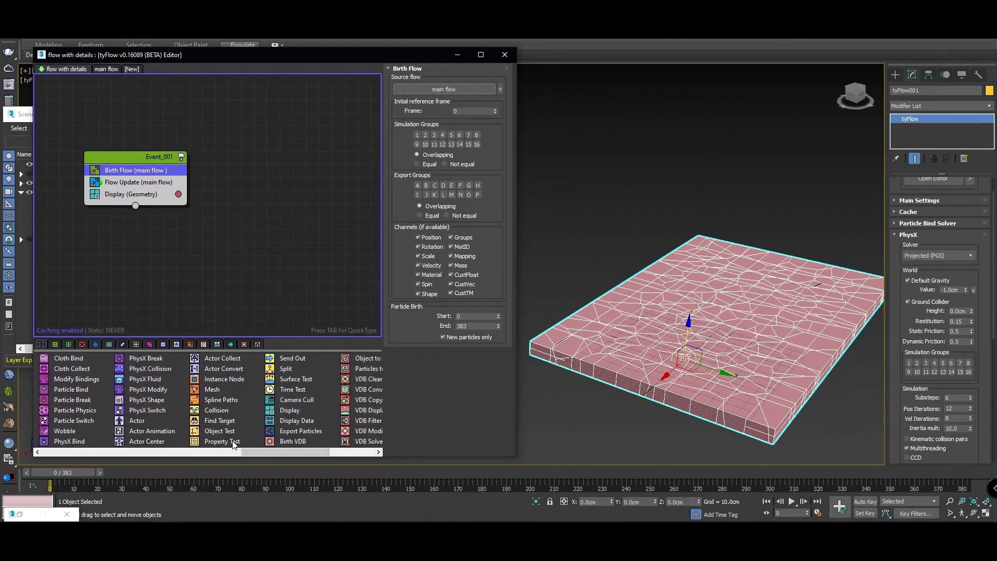
- Add a Property Test wired to a new Event_002 with Display and a copied Flow Update
{"action": "mouse_move", "coordinate": [233, 444]}
{"action": "left_mouse_down"}
{"action": "mouse_move", "coordinate": [99, 202]}
{"action": "mouse_move", "coordinate": [127, 193]}
{"action": "left_mouse_up"}
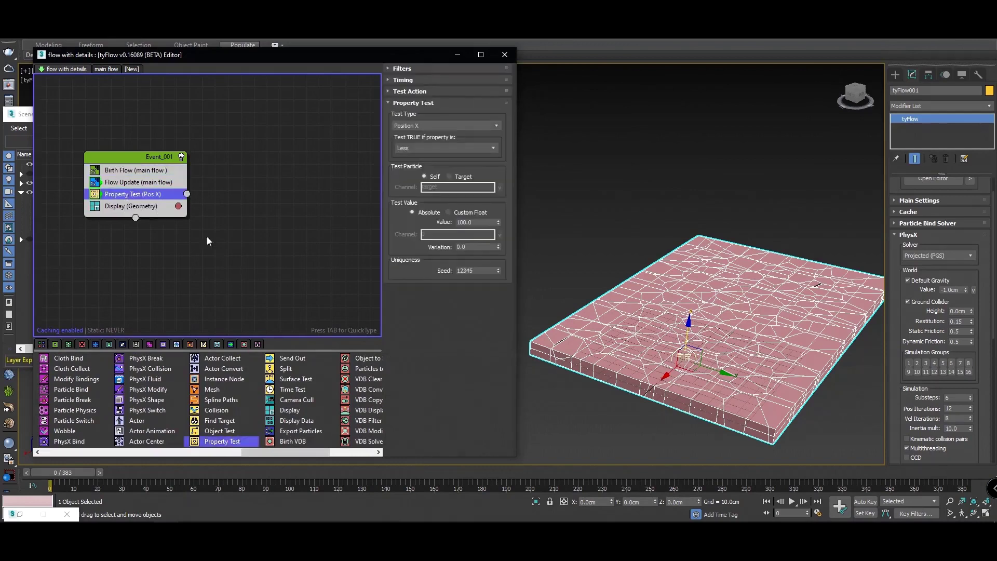
{"action": "left_click_drag", "start_coordinate": [297, 412], "coordinate": [250, 338]}
{"action": "left_click_drag", "start_coordinate": [243, 240], "coordinate": [244, 240]}
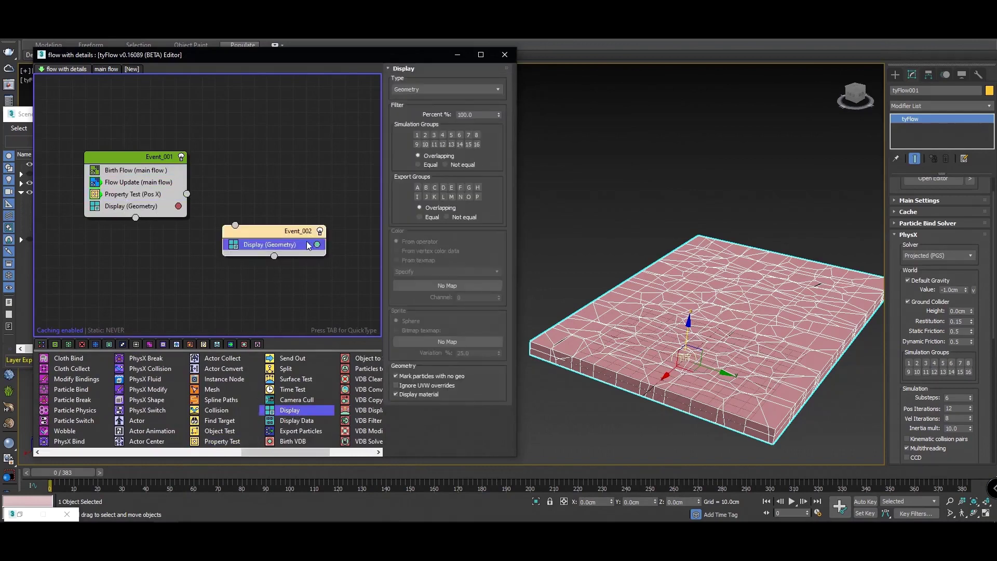
{"action": "left_click_drag", "start_coordinate": [211, 203], "coordinate": [233, 221]}
{"action": "left_click_drag", "start_coordinate": [187, 194], "coordinate": [235, 225]}
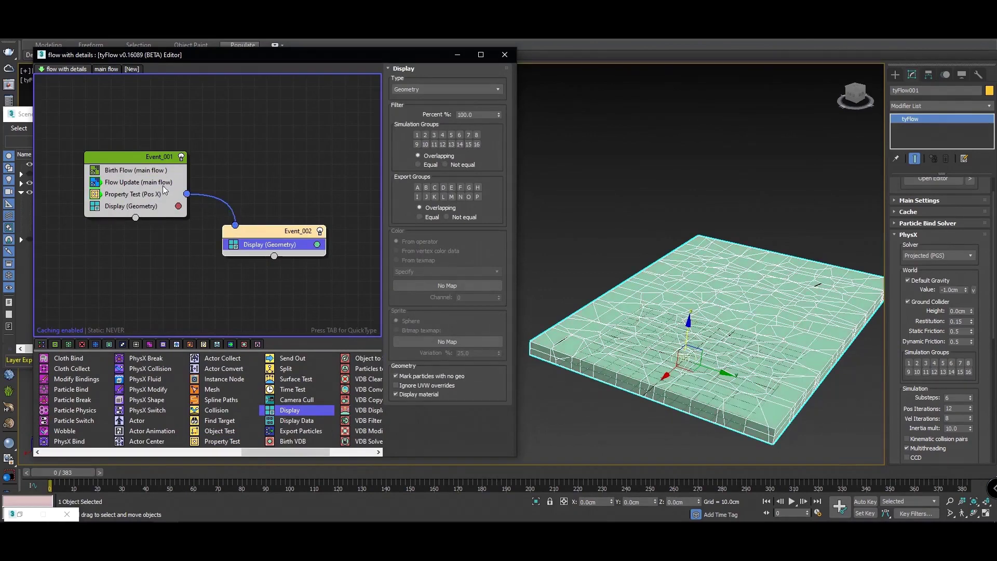
{"action": "left_click", "coordinate": [135, 170]}
{"action": "left_click_drag", "start_coordinate": [135, 182], "coordinate": [261, 242]}
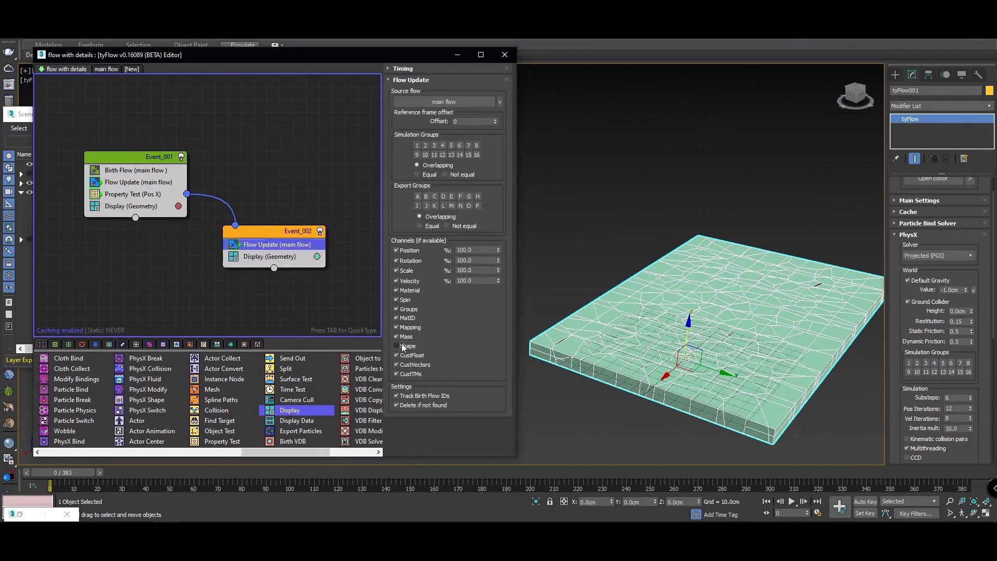
- Set the Property Test type to Velocity Magnitude and run the simulation to frame 45
{"action": "left_click", "coordinate": [126, 195]}
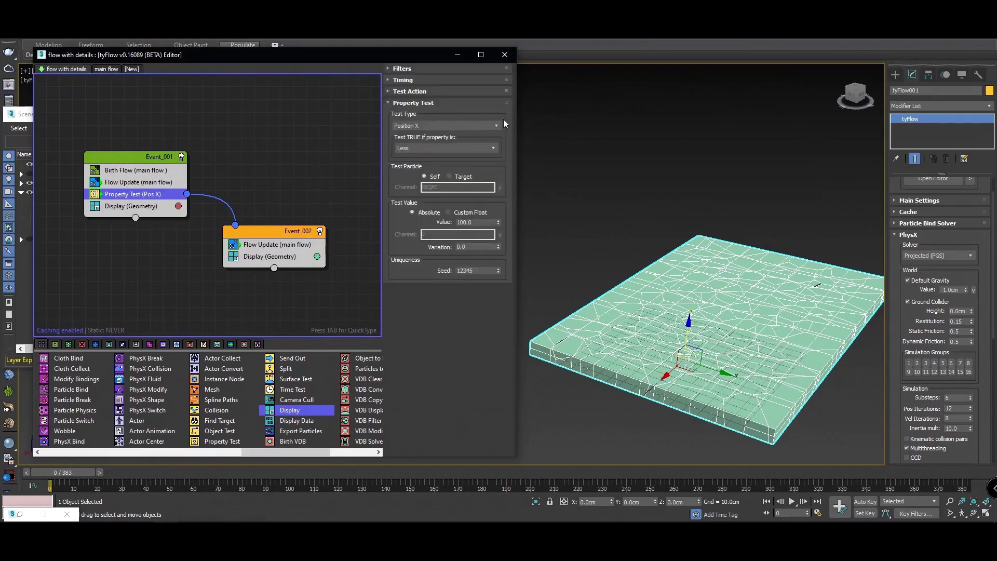
{"action": "left_click", "coordinate": [431, 126]}
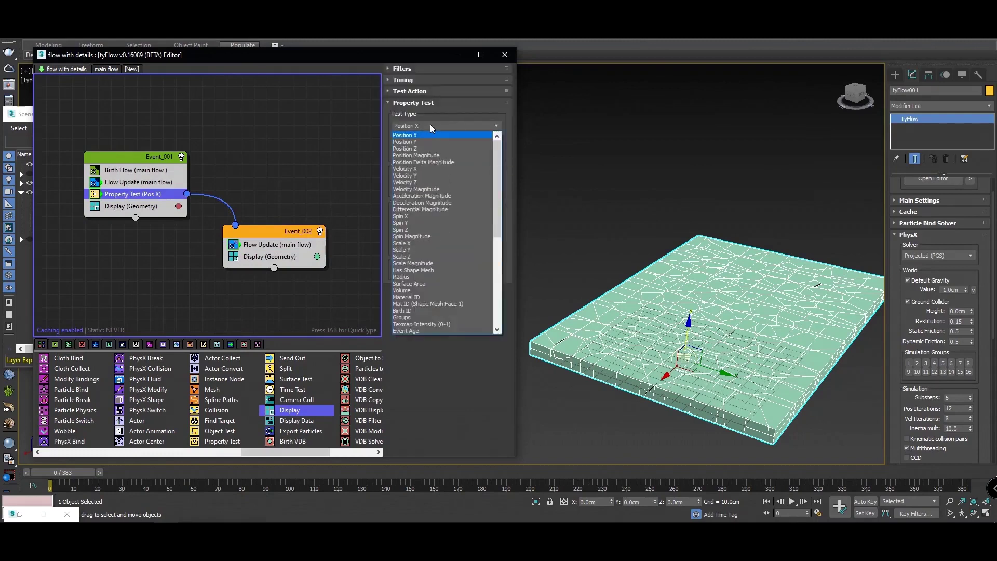
{"action": "left_click", "coordinate": [435, 190]}
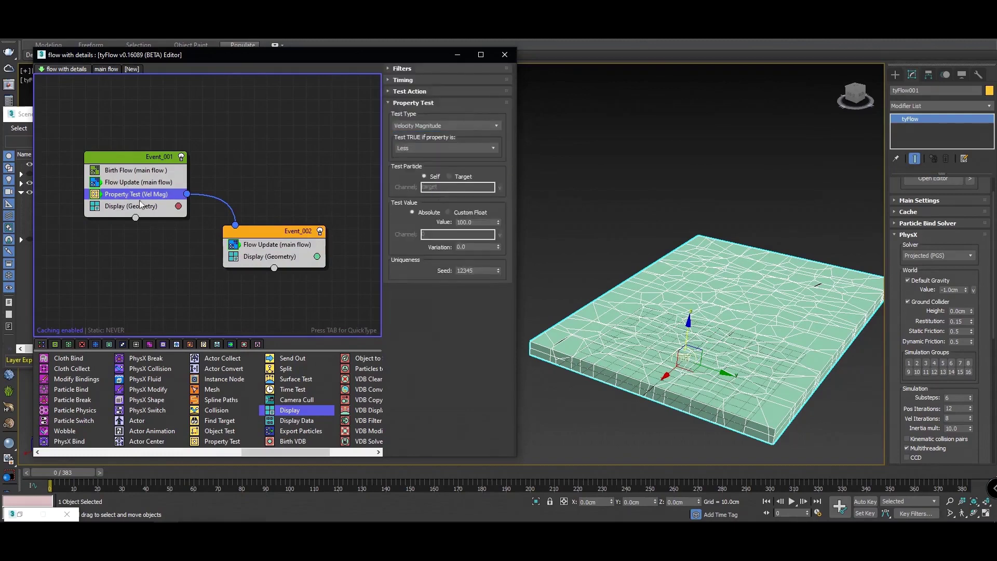
{"action": "left_click", "coordinate": [125, 182]}
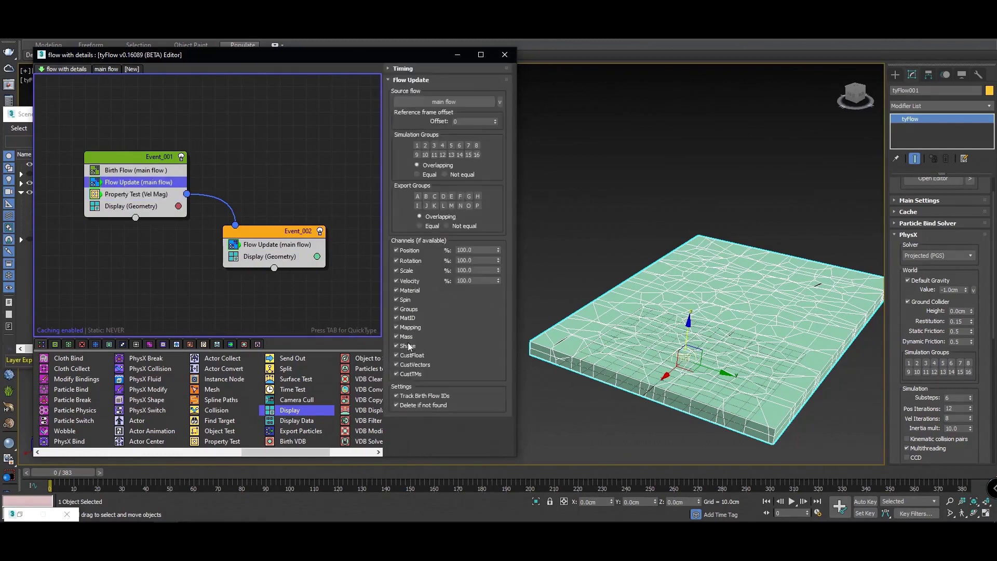
{"action": "mouse_move", "coordinate": [65, 472]}
{"action": "left_mouse_down"}
{"action": "mouse_move", "coordinate": [183, 466]}
{"action": "mouse_move", "coordinate": [145, 462]}
{"action": "left_mouse_up"}
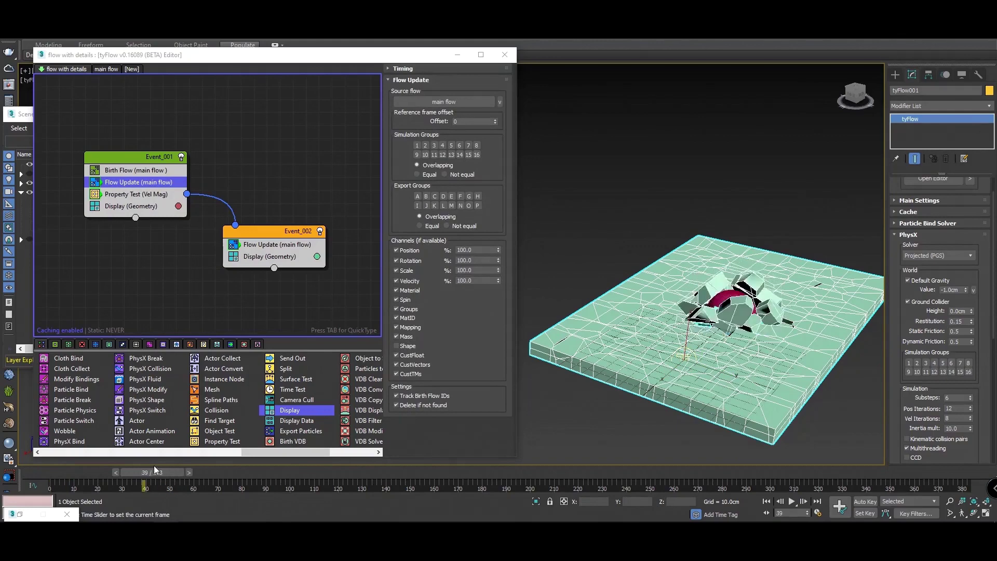
- Make the Property Test pass when velocity is Greater than 1.0
{"action": "left_click", "coordinate": [290, 245]}
{"action": "left_click", "coordinate": [143, 195]}
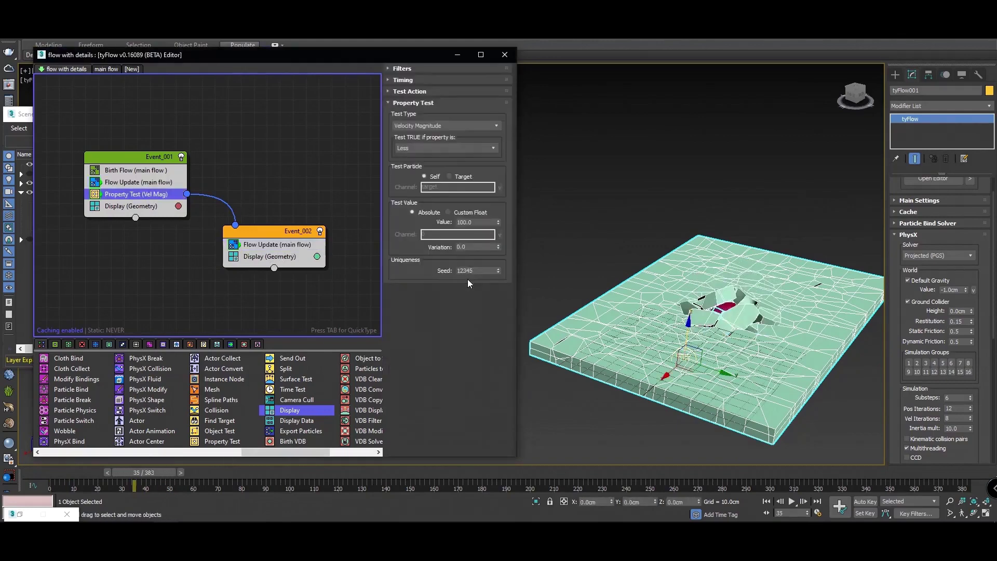
{"action": "left_click", "coordinate": [445, 149]}
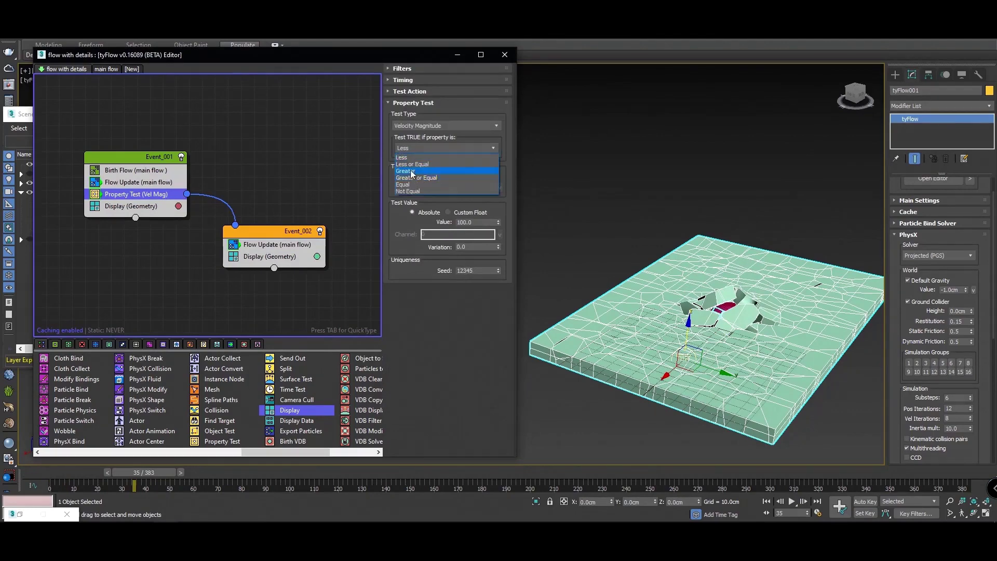
{"action": "left_click", "coordinate": [413, 171]}
{"action": "double_click", "coordinate": [459, 223]}
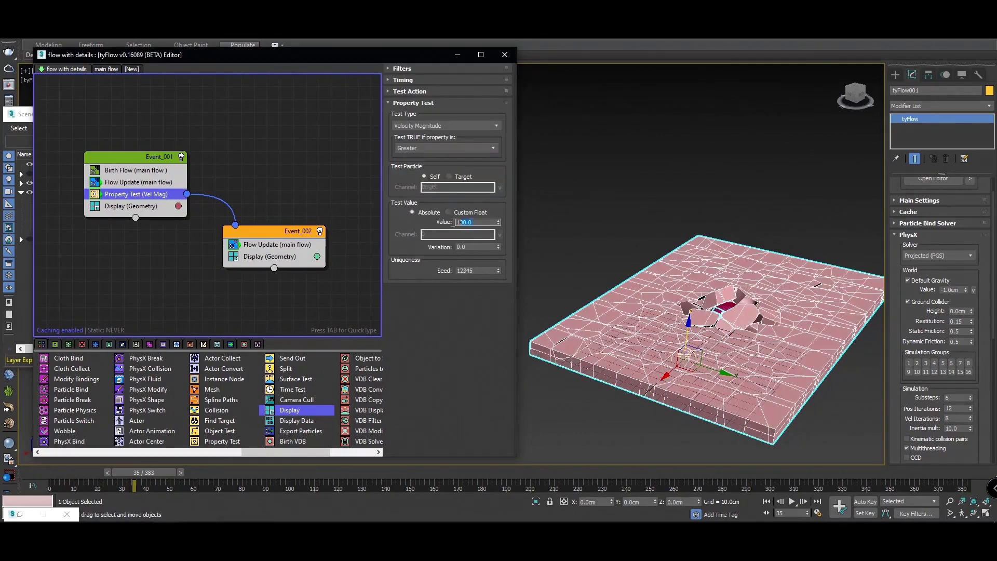
{"action": "type", "text": "1"}
{"action": "key", "text": "Return"}
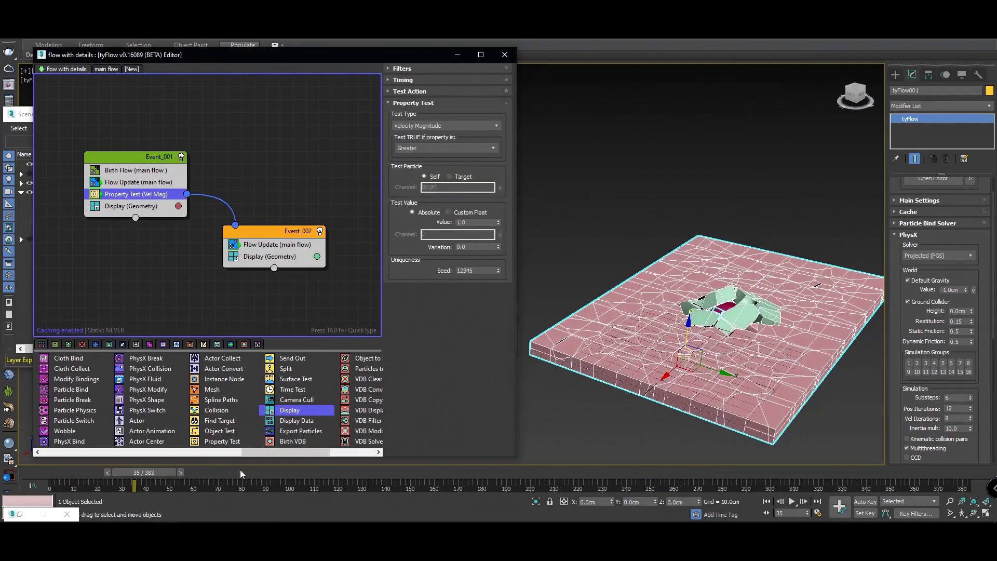
- Scrub to frames 54 and 46 and look across the slab to check the velocity test
{"action": "left_click_drag", "start_coordinate": [155, 470], "coordinate": [222, 460]}
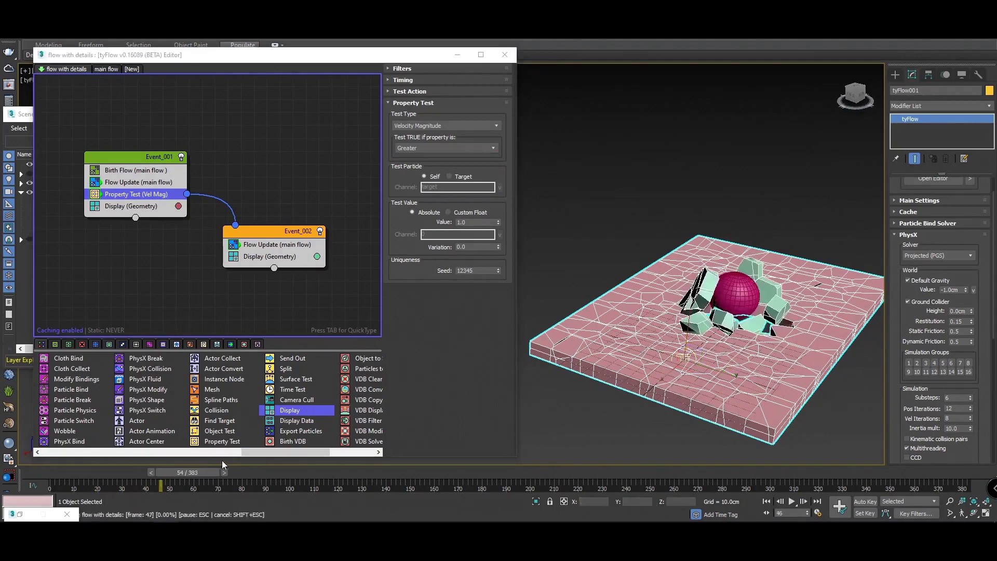
{"action": "mouse_move", "coordinate": [222, 460]}
{"action": "left_mouse_down"}
{"action": "mouse_move", "coordinate": [148, 454]}
{"action": "mouse_move", "coordinate": [278, 451]}
{"action": "left_mouse_up"}
{"action": "scroll", "coordinate": [763, 317], "scroll_direction": "up", "scroll_amount": 2}
{"action": "scroll", "coordinate": [763, 317], "scroll_direction": "up", "scroll_amount": 3}
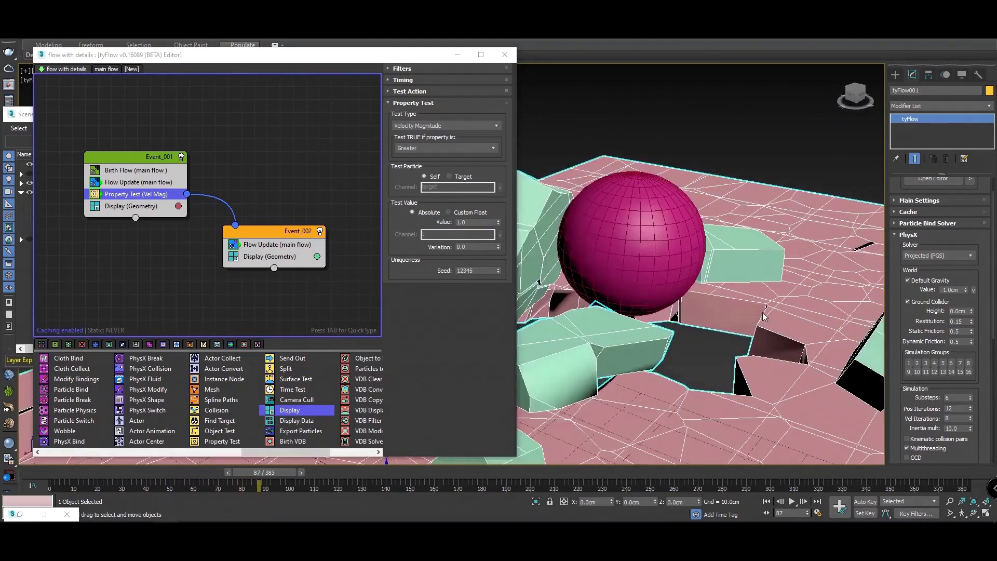
{"action": "scroll", "coordinate": [764, 316], "scroll_direction": "up", "scroll_amount": 3}
{"action": "scroll", "coordinate": [763, 317], "scroll_direction": "up", "scroll_amount": 2}
{"action": "scroll", "coordinate": [763, 317], "scroll_direction": "down", "scroll_amount": 2}
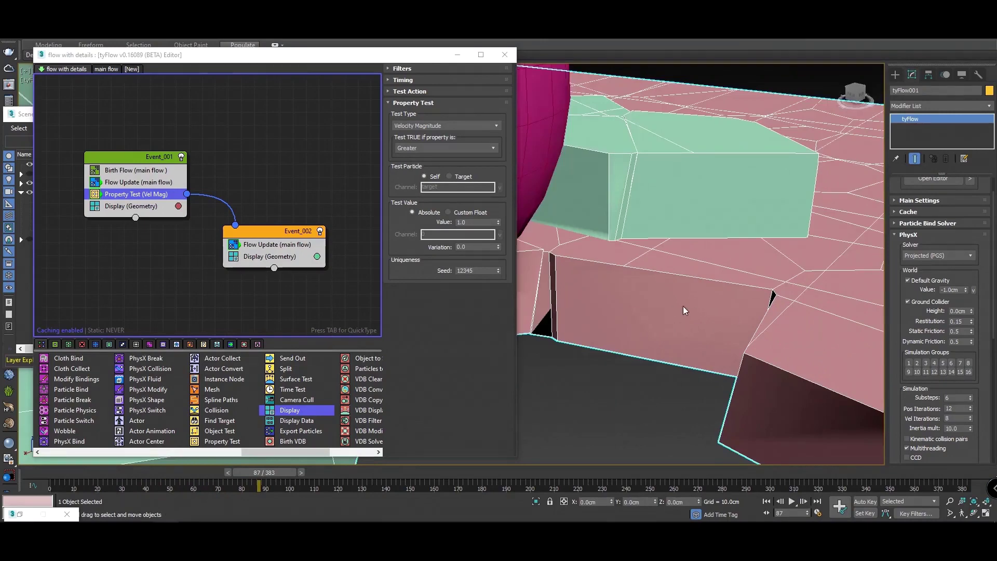
{"action": "scroll", "coordinate": [659, 312], "scroll_direction": "down", "scroll_amount": 5}
{"action": "scroll", "coordinate": [659, 311], "scroll_direction": "down", "scroll_amount": 3}
{"action": "middle_click_drag", "start_coordinate": [652, 338], "coordinate": [700, 332]}
- Rewind to frame 14 and replace the Property Test with a Surface Test
{"action": "left_click_drag", "start_coordinate": [261, 472], "coordinate": [46, 459]}
{"action": "left_click", "coordinate": [295, 379]}
{"action": "left_click_drag", "start_coordinate": [144, 251], "coordinate": [134, 197]}
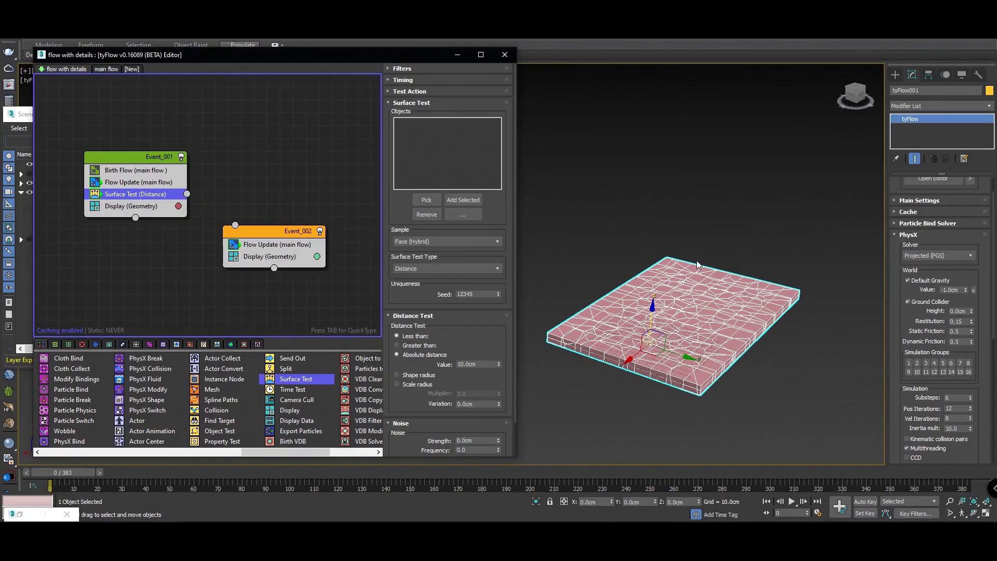
- Set Sphere001 as the Surface Test object and route its output to Event_002
{"action": "middle_click_drag", "start_coordinate": [698, 278], "coordinate": [704, 256], "text": "alt"}
{"action": "left_click", "coordinate": [427, 200]}
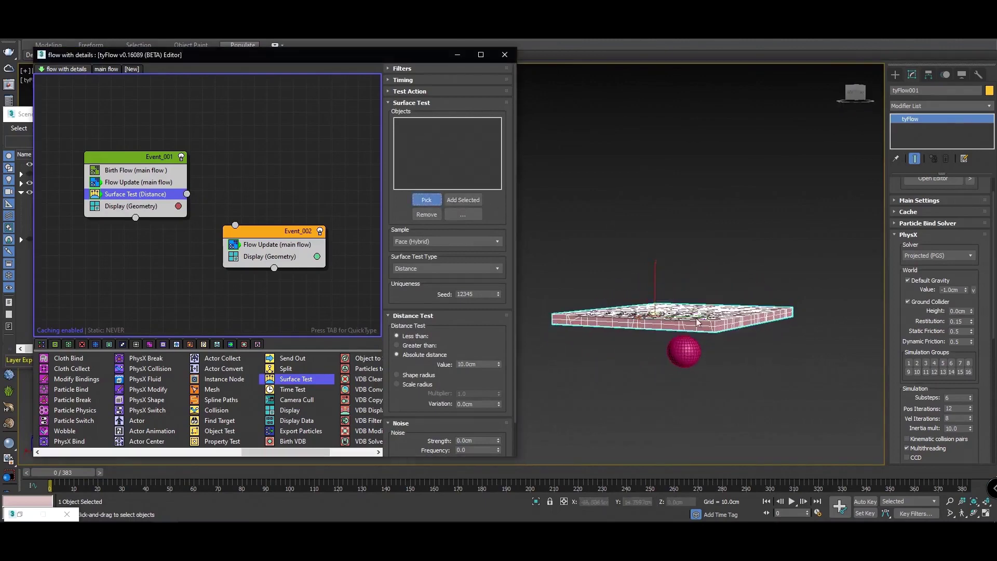
{"action": "left_click", "coordinate": [685, 345]}
{"action": "middle_click_drag", "start_coordinate": [685, 345], "coordinate": [710, 280], "text": "alt"}
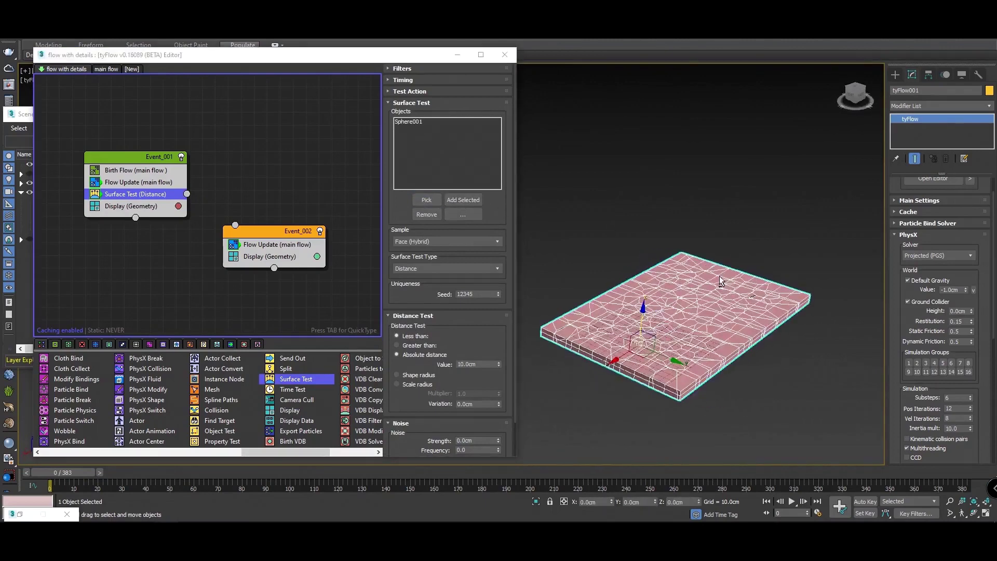
{"action": "left_click_drag", "start_coordinate": [187, 194], "coordinate": [236, 226]}
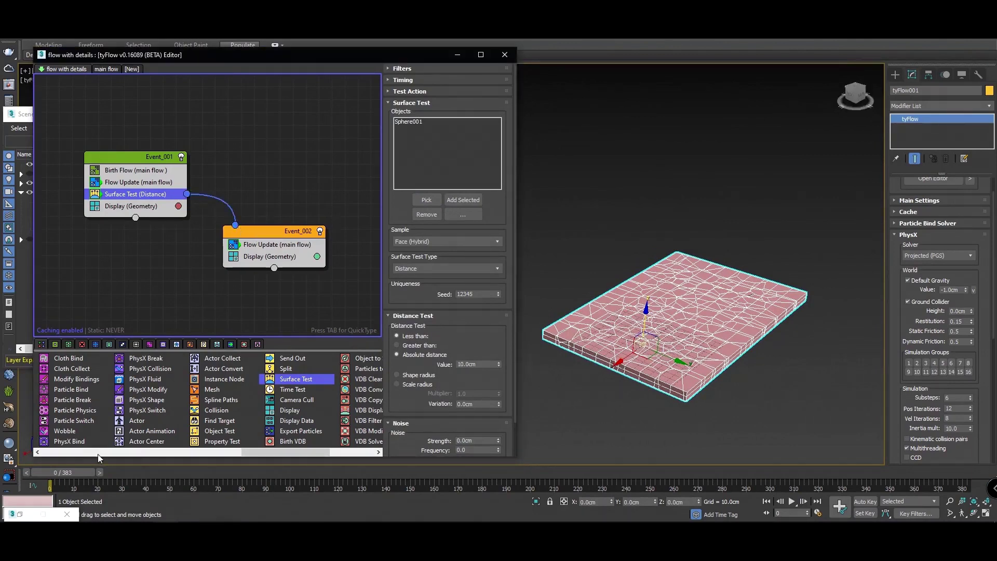
- Set the Surface Test distance to 40cm, scrubbing around the impact to check it
{"action": "left_click_drag", "start_coordinate": [95, 472], "coordinate": [243, 472]}
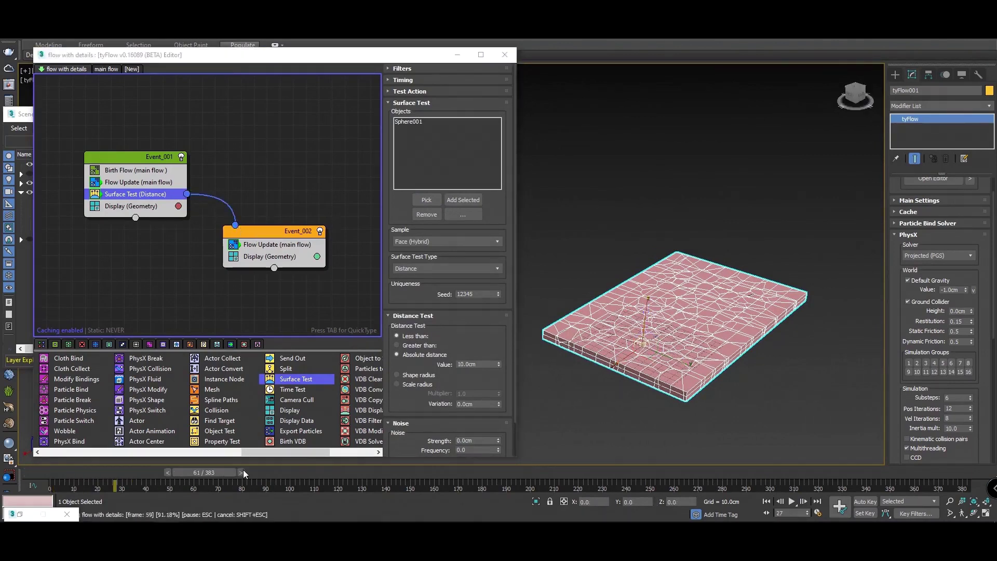
{"action": "left_click_drag", "start_coordinate": [243, 470], "coordinate": [177, 469]}
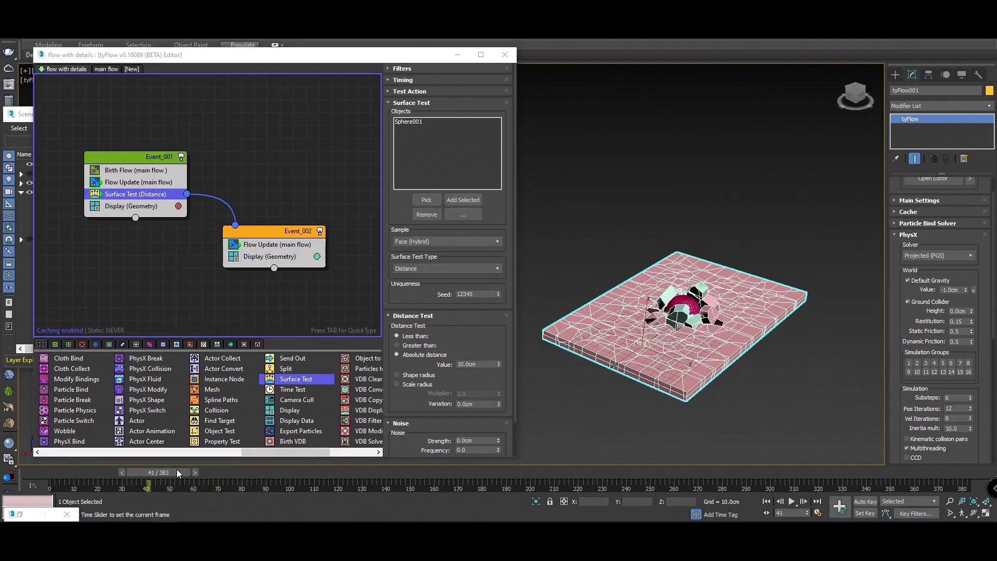
{"action": "scroll", "coordinate": [720, 301], "scroll_direction": "up", "scroll_amount": 2}
{"action": "scroll", "coordinate": [720, 301], "scroll_direction": "up", "scroll_amount": 2}
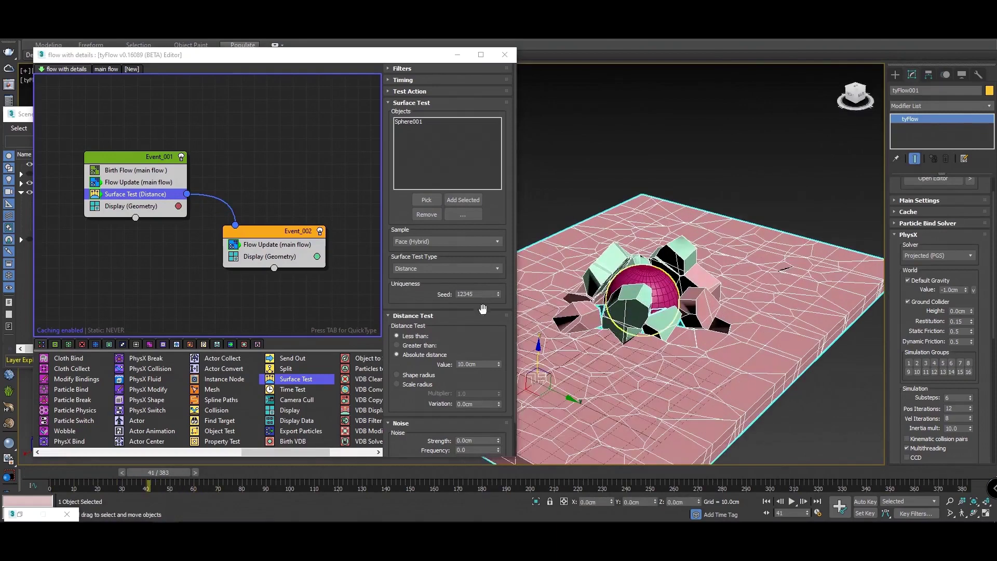
{"action": "double_click", "coordinate": [475, 364]}
{"action": "type", "text": "40"}
{"action": "key", "text": "Return"}
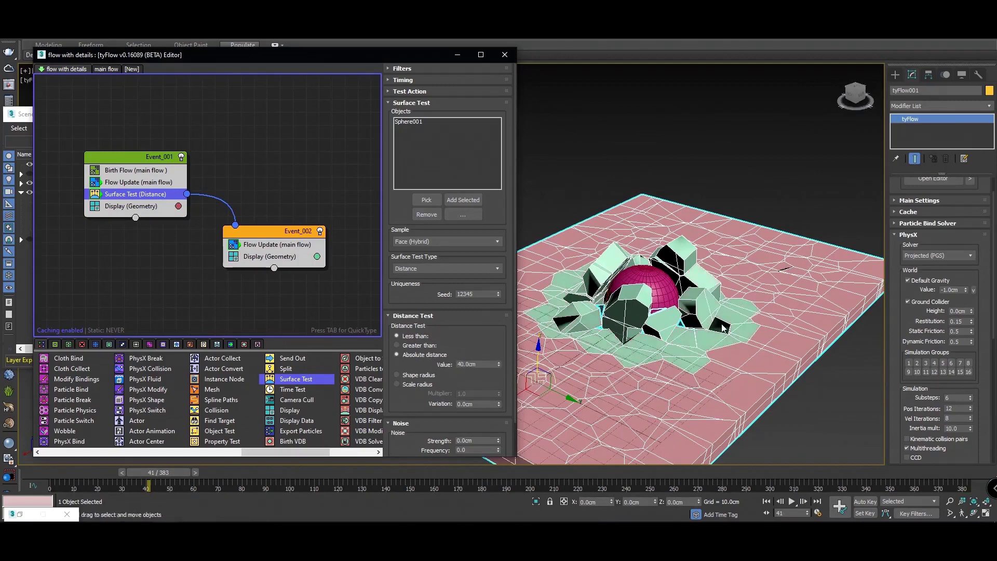
{"action": "middle_click_drag", "start_coordinate": [623, 322], "coordinate": [665, 295]}
{"action": "mouse_move", "coordinate": [170, 472]}
{"action": "left_mouse_down"}
{"action": "mouse_move", "coordinate": [64, 472]}
{"action": "mouse_move", "coordinate": [244, 472]}
{"action": "mouse_move", "coordinate": [50, 472]}
{"action": "left_mouse_up"}
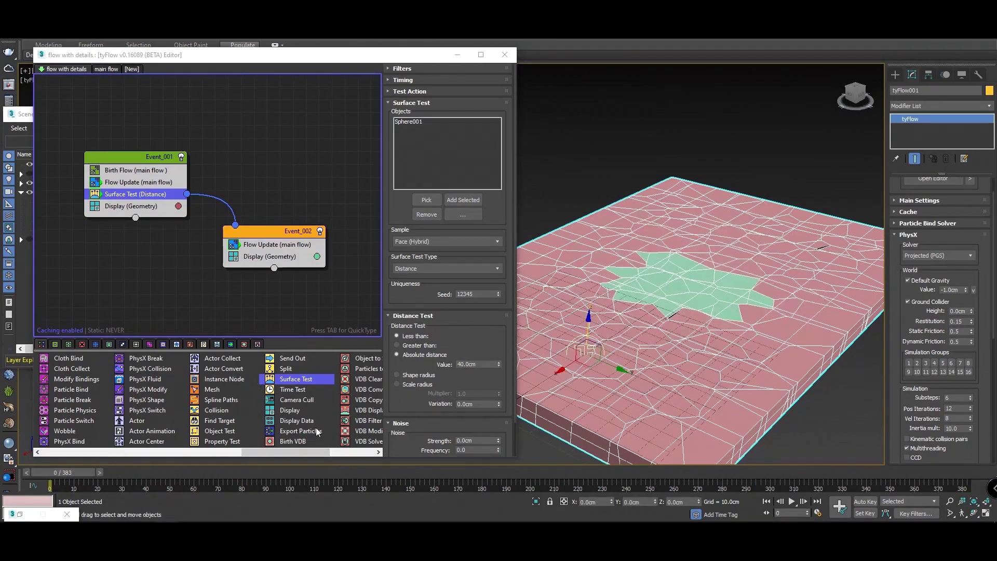
- Add Subdivide to Event_002 after Flow Update with a 1.0cm edge length
{"action": "left_click_drag", "start_coordinate": [281, 451], "coordinate": [192, 449]}
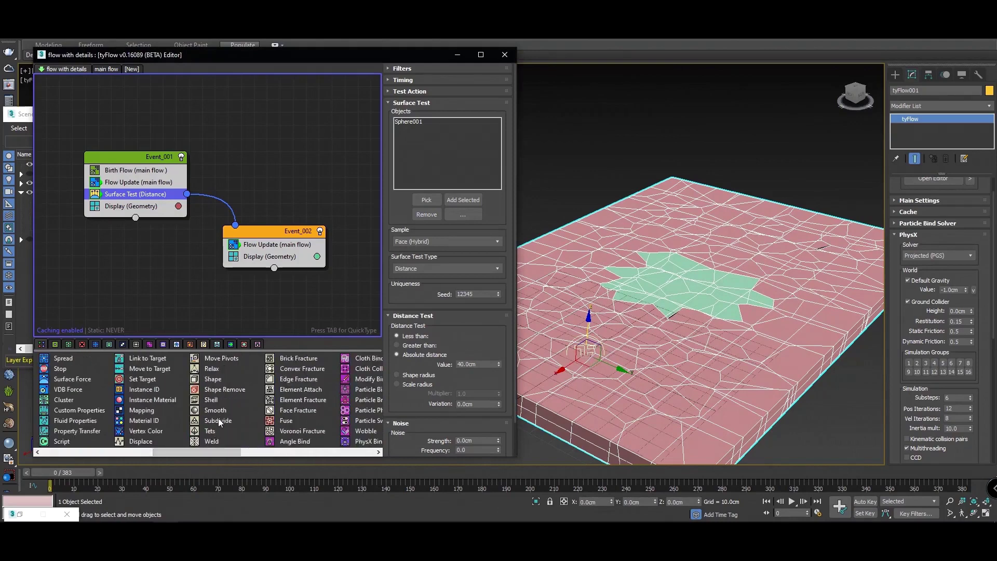
{"action": "left_click_drag", "start_coordinate": [218, 420], "coordinate": [267, 255]}
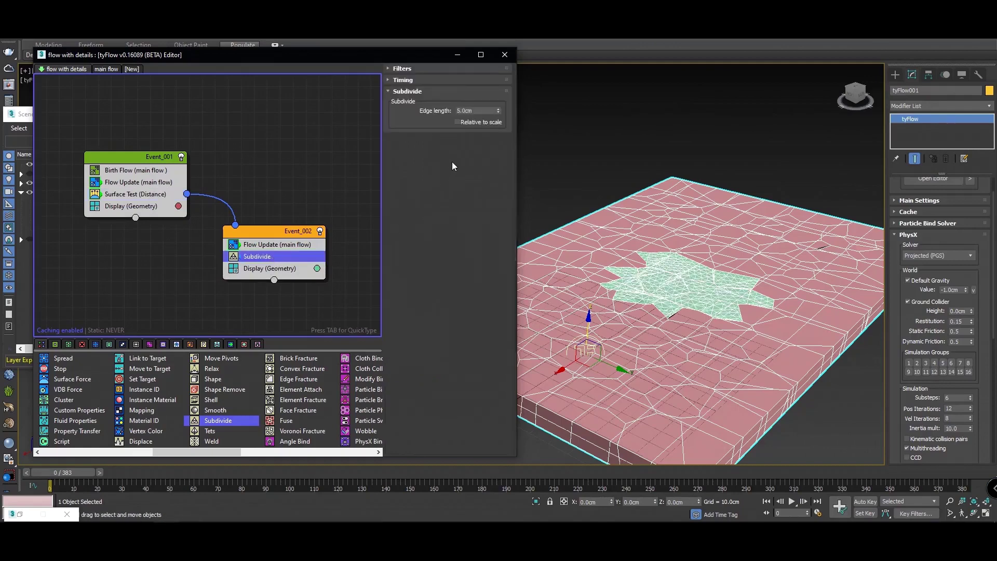
{"action": "left_click_drag", "start_coordinate": [81, 472], "coordinate": [249, 475]}
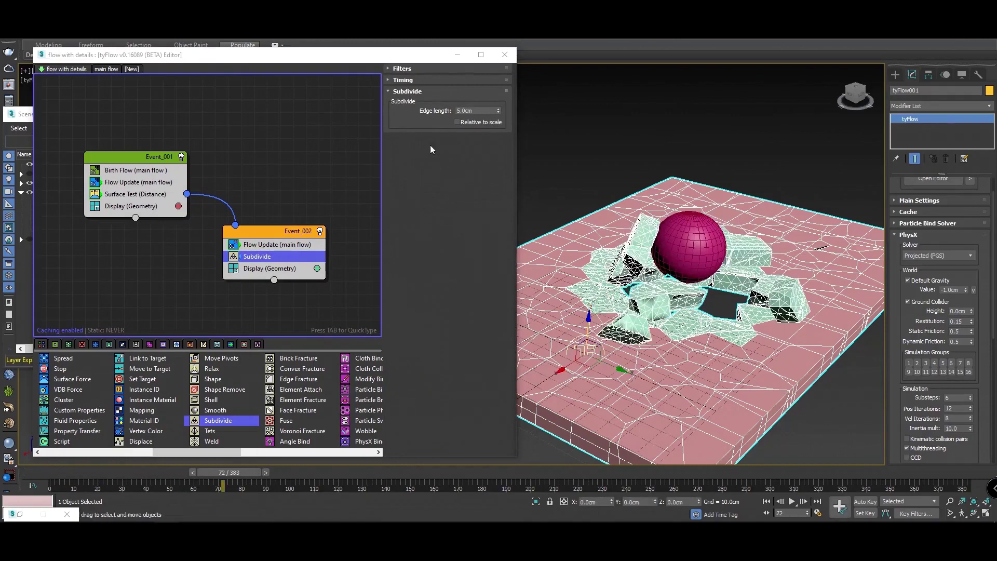
{"action": "double_click", "coordinate": [474, 110]}
{"action": "type", "text": "1"}
{"action": "key", "text": "Return"}
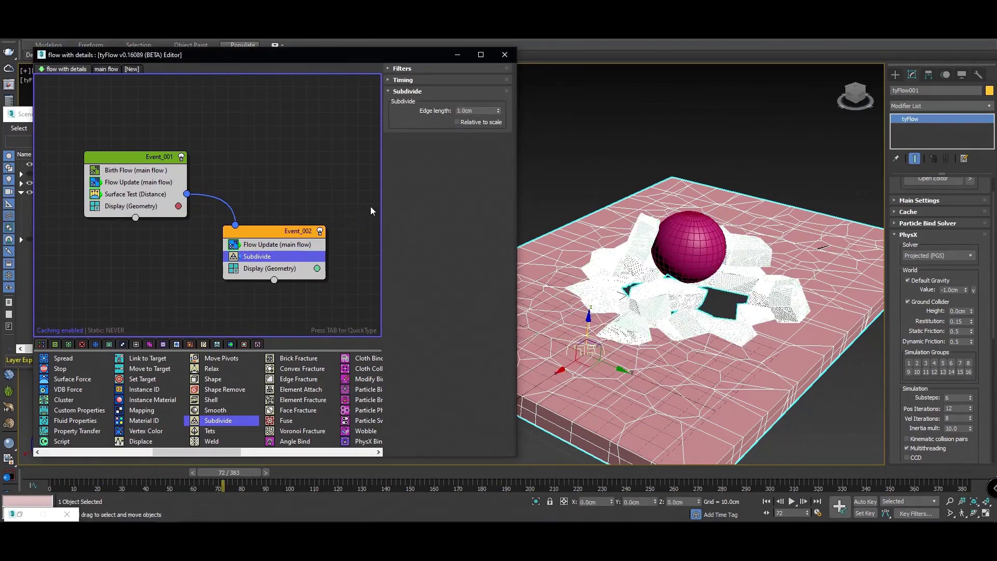
- Turn off Edged Faces in the viewport and add Displace to Event_002 after Subdivide
{"action": "left_click_drag", "start_coordinate": [195, 59], "coordinate": [178, 100]}
{"action": "left_click", "coordinate": [124, 71]}
{"action": "left_click", "coordinate": [134, 187]}
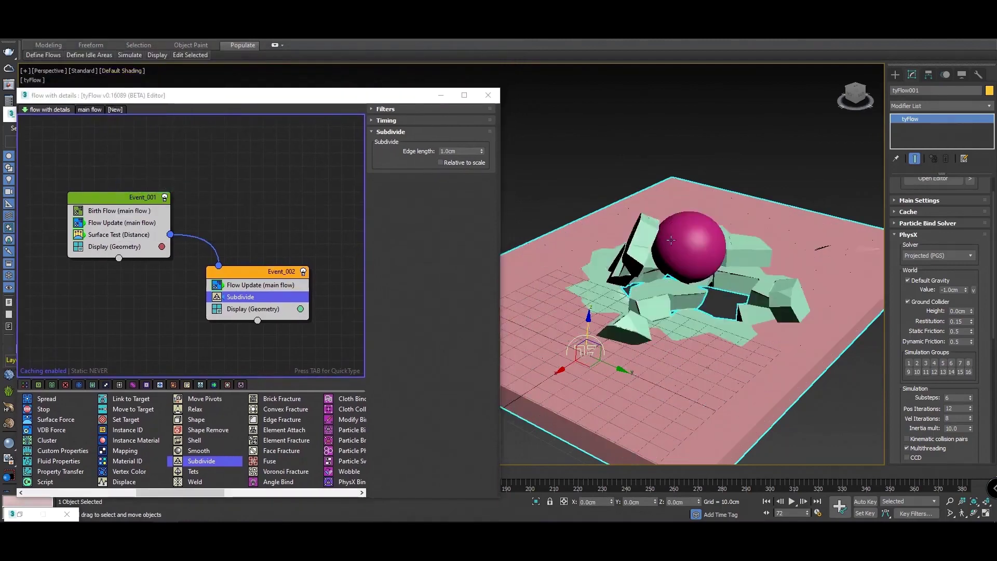
{"action": "scroll", "coordinate": [754, 293], "scroll_direction": "up", "scroll_amount": 3}
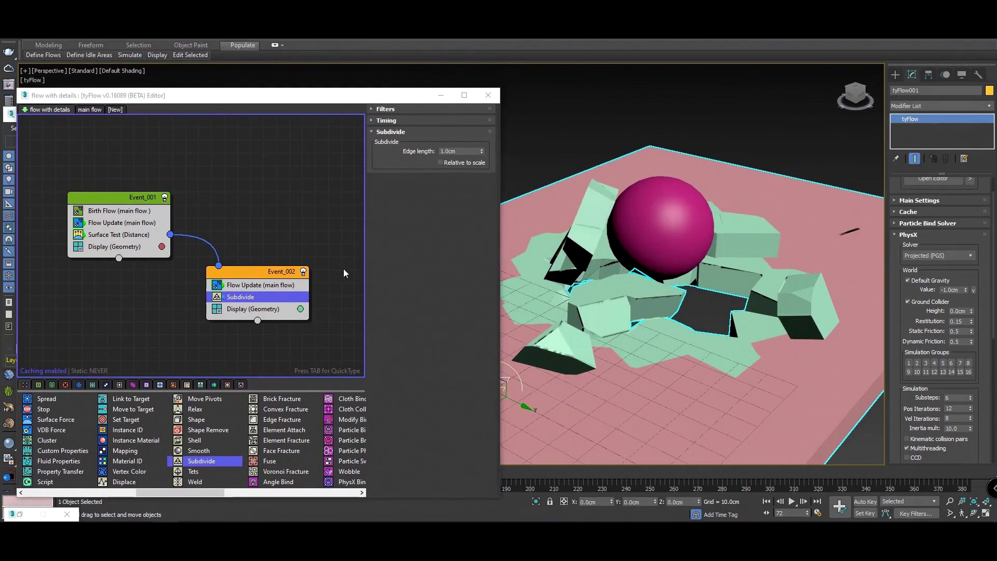
{"action": "middle_click_drag", "start_coordinate": [260, 217], "coordinate": [252, 207]}
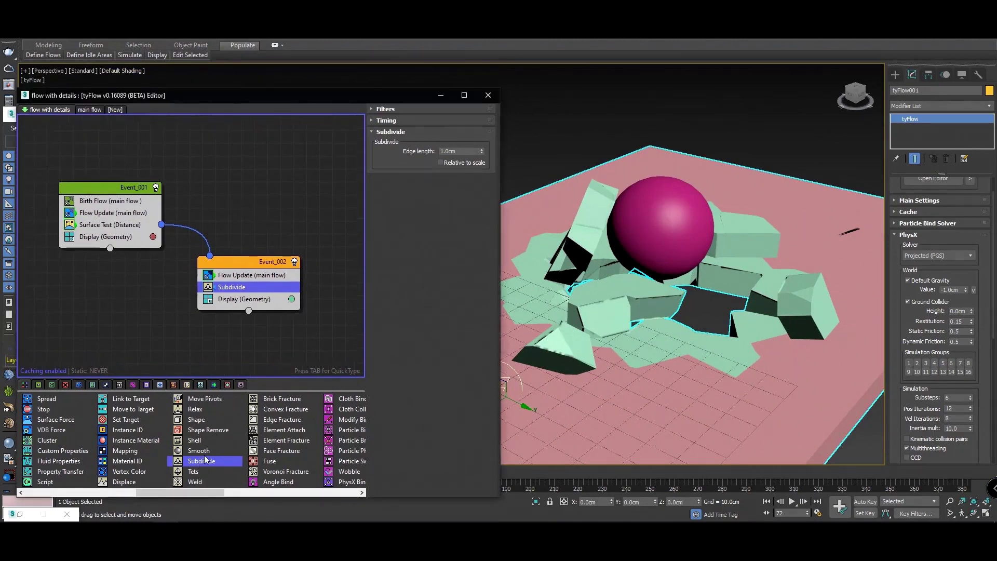
{"action": "left_click_drag", "start_coordinate": [143, 482], "coordinate": [230, 300]}
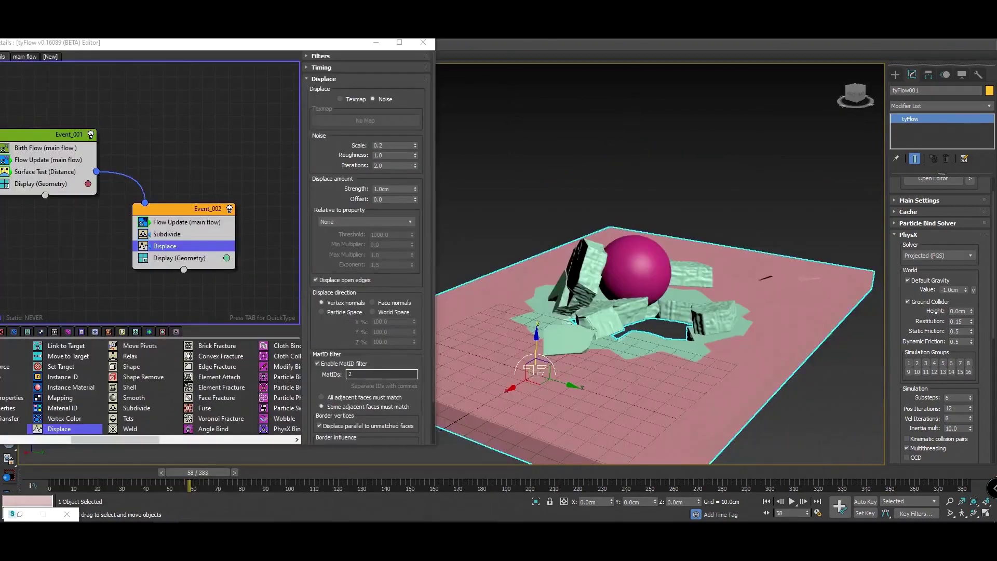
- In the Material Editor, assign a Noise map to the second material's diffuse
{"action": "key", "text": "m"}
{"action": "left_click_drag", "start_coordinate": [841, 93], "coordinate": [751, 68]}
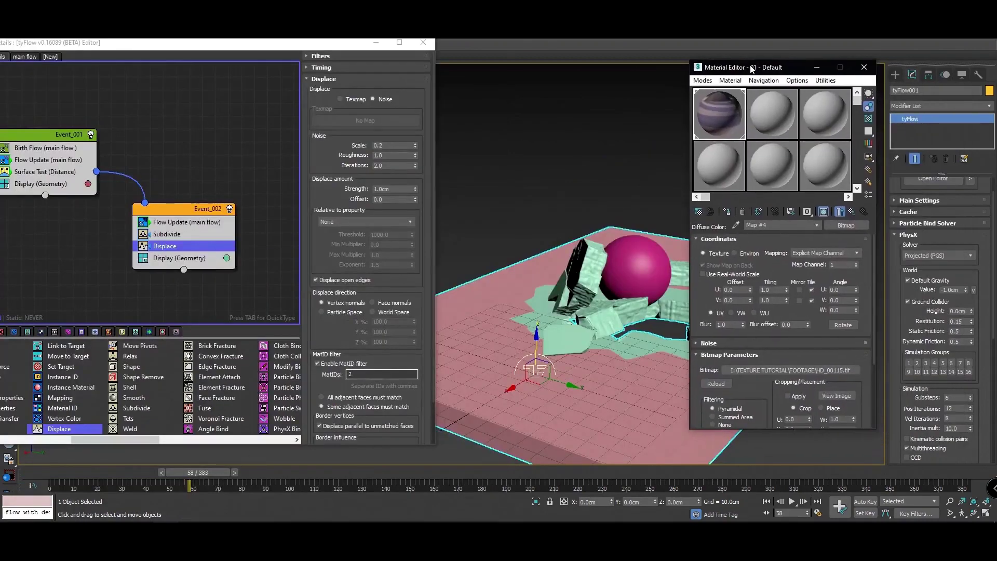
{"action": "left_click", "coordinate": [777, 108]}
{"action": "left_click", "coordinate": [769, 304]}
{"action": "scroll", "coordinate": [304, 195], "scroll_direction": "down", "scroll_amount": 1}
{"action": "scroll", "coordinate": [304, 195], "scroll_direction": "down", "scroll_amount": 1}
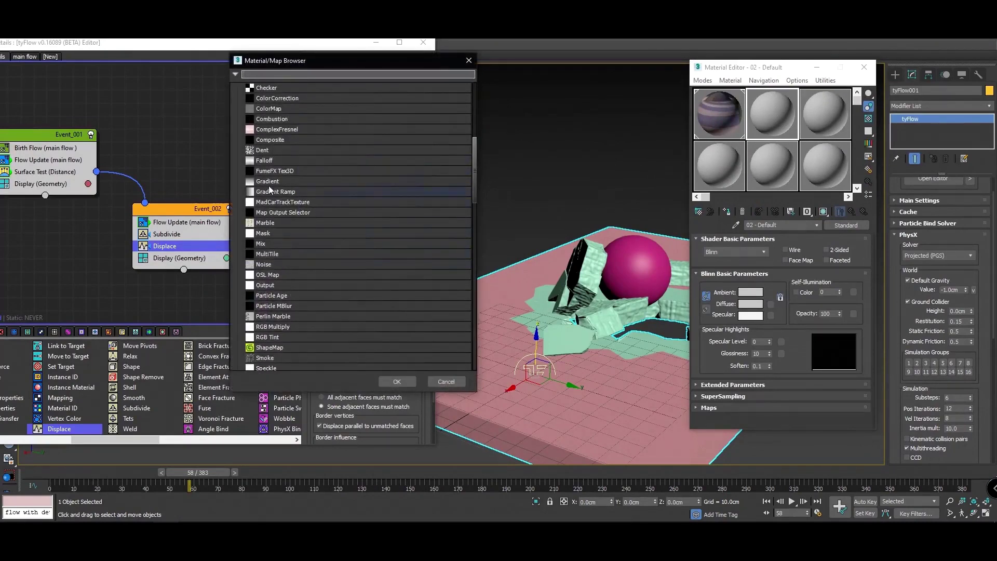
{"action": "double_click", "coordinate": [264, 264]}
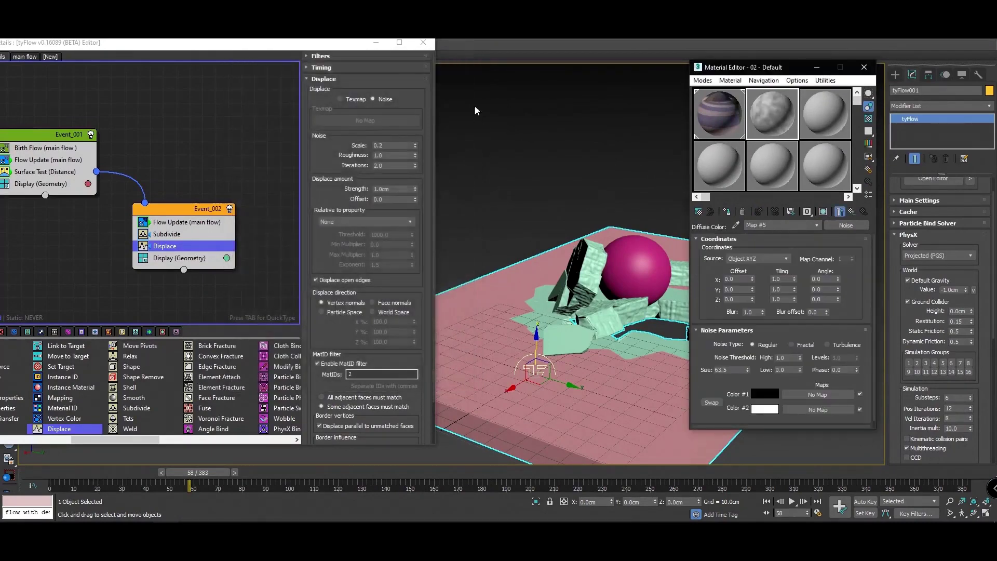
- Set the Noise map to Explicit Map Channel with size 0.15
{"action": "left_click", "coordinate": [759, 258]}
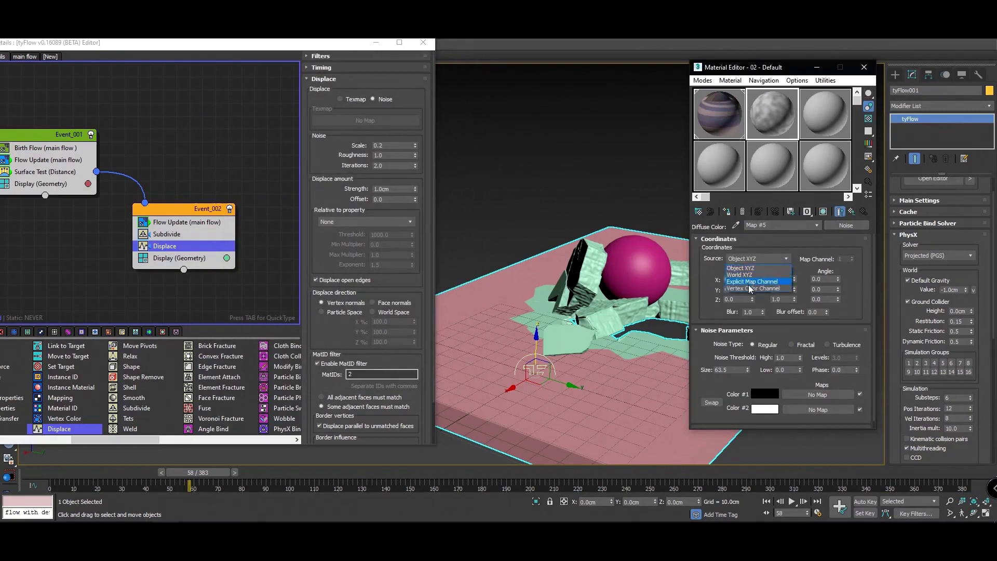
{"action": "left_click", "coordinate": [746, 281]}
{"action": "double_click", "coordinate": [730, 370]}
{"action": "key", "text": "BackSpace"}
{"action": "type", "text": "0.15"}
{"action": "key", "text": "Return"}
- Make the noise Fractal with 5 levels and switch Displace to Texmap
{"action": "left_click", "coordinate": [803, 346]}
{"action": "mouse_move", "coordinate": [800, 357]}
{"action": "left_mouse_down"}
{"action": "mouse_move", "coordinate": [802, 374]}
{"action": "mouse_move", "coordinate": [801, 333]}
{"action": "left_mouse_up"}
{"action": "key", "text": "Tab"}
{"action": "type", "text": "5"}
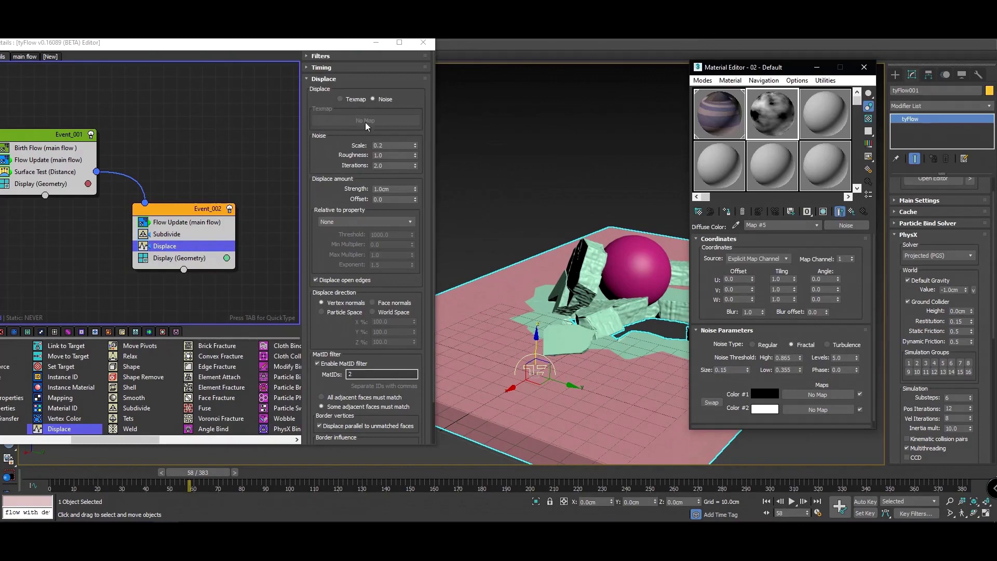
{"action": "left_click", "coordinate": [355, 99]}
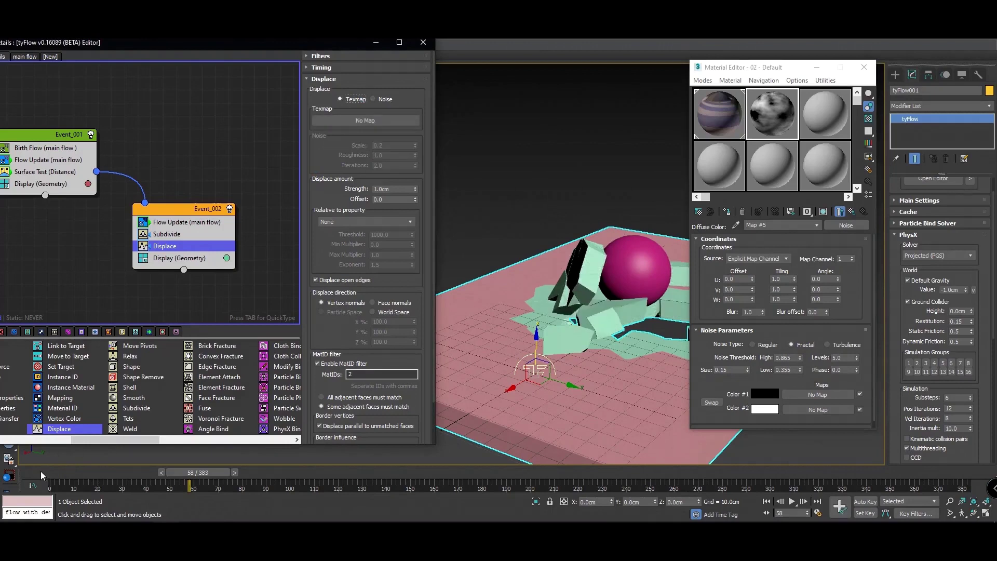
- Instance the Noise map into Displace's Texmap and set the strength to 5.0cm
{"action": "left_click_drag", "start_coordinate": [773, 127], "coordinate": [344, 127]}
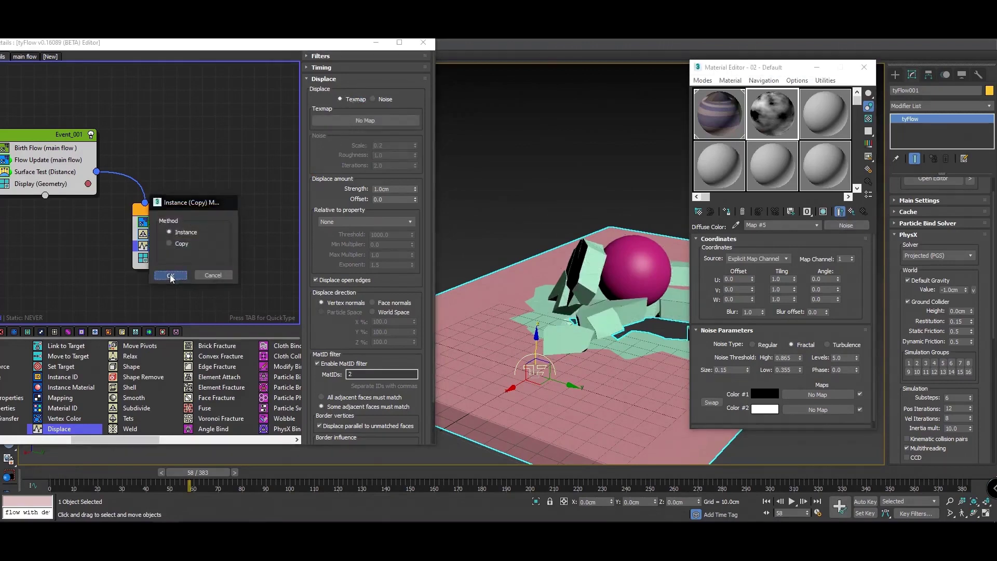
{"action": "left_click", "coordinate": [171, 274]}
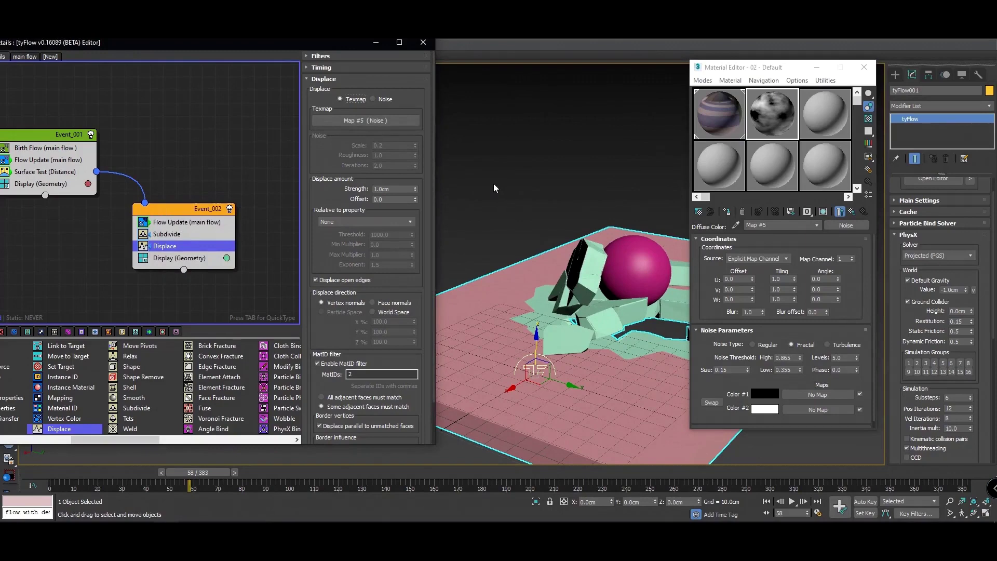
{"action": "left_click", "coordinate": [864, 67]}
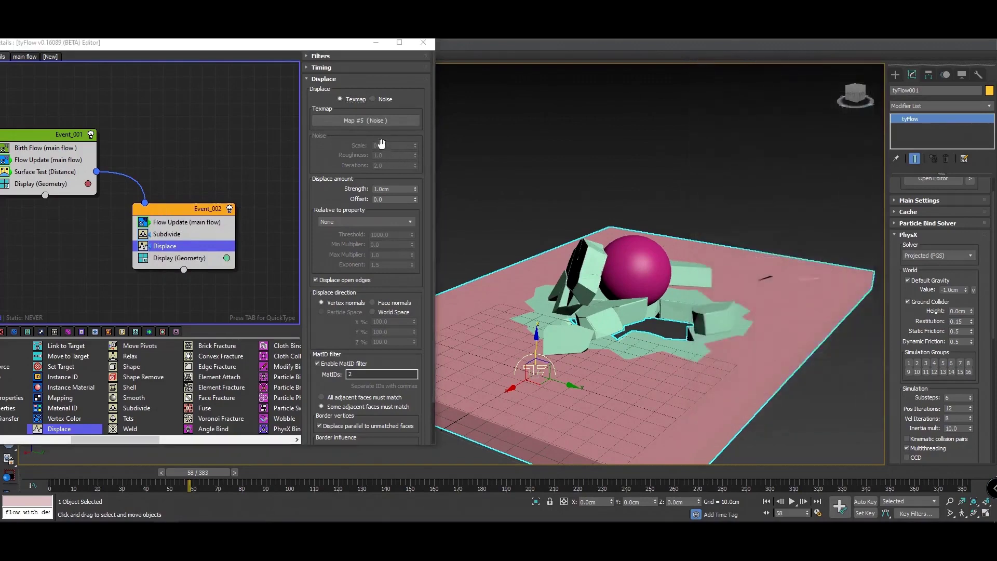
{"action": "left_click", "coordinate": [351, 179]}
{"action": "double_click", "coordinate": [388, 190]}
{"action": "type", "text": "5"}
{"action": "key", "text": "Return"}
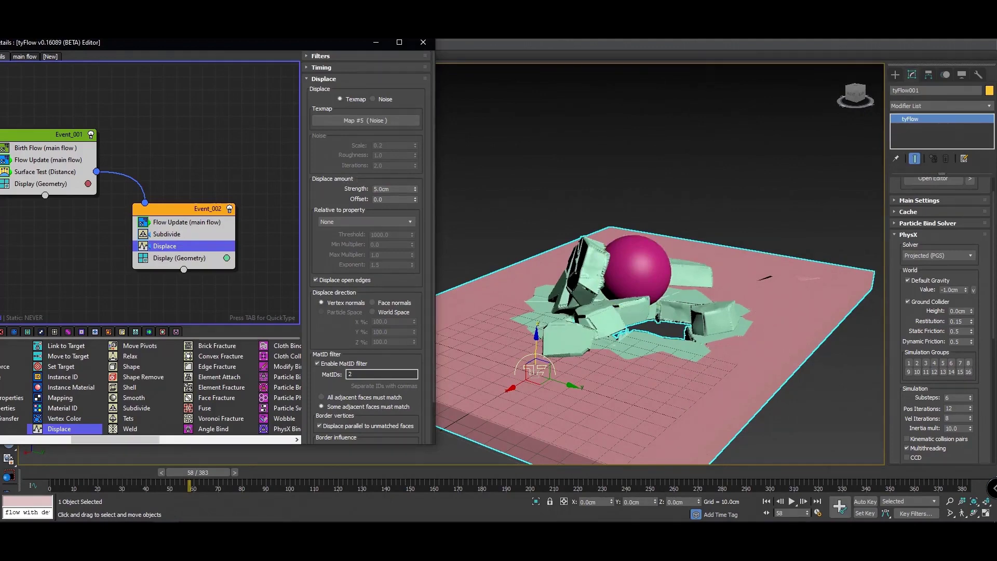
- Reopen the Material Editor and change the noise size to 0.01
{"action": "left_click", "coordinate": [698, 46]}
{"action": "key", "text": "m"}
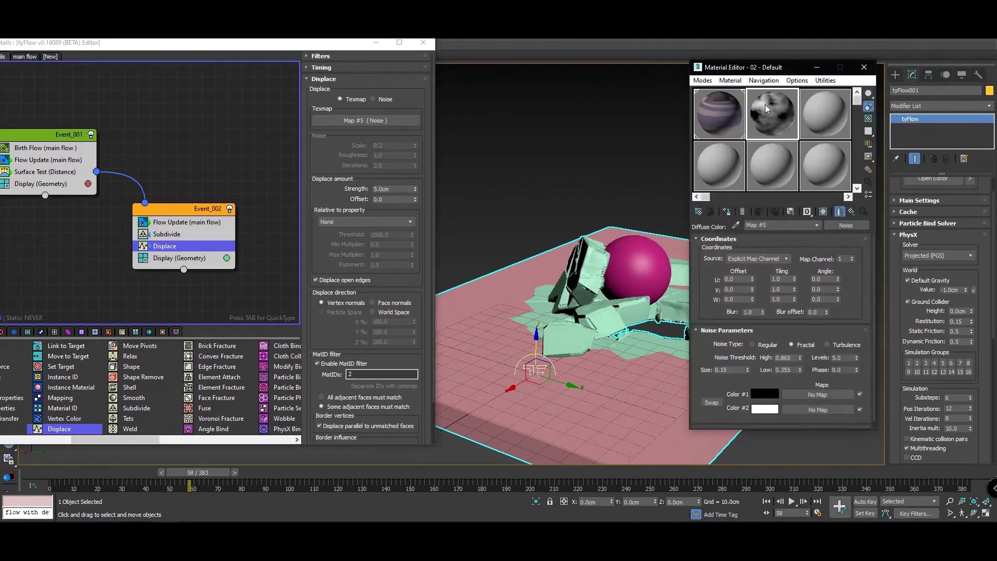
{"action": "left_click", "coordinate": [722, 369]}
{"action": "type", "text": "0.01"}
{"action": "key", "text": "Return"}
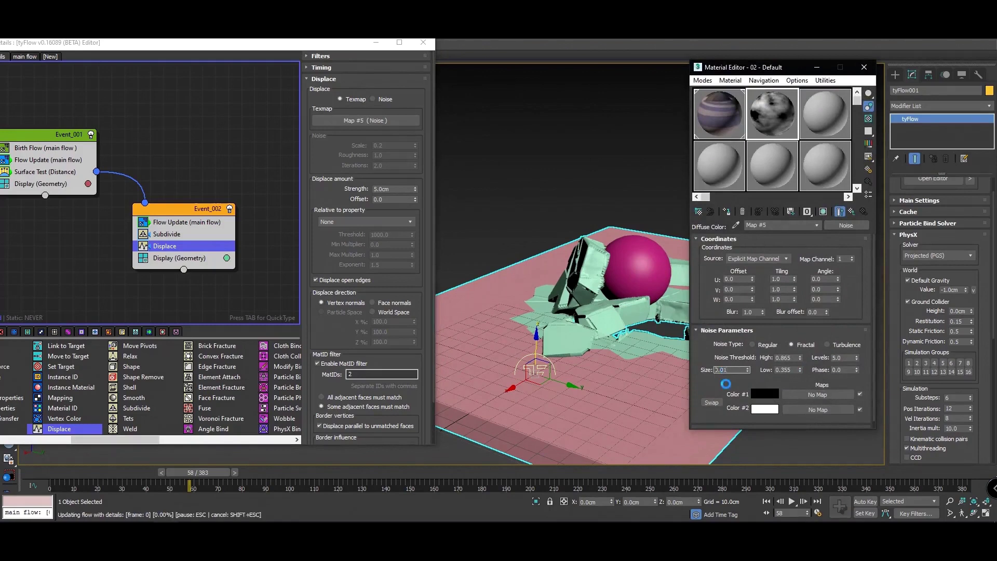
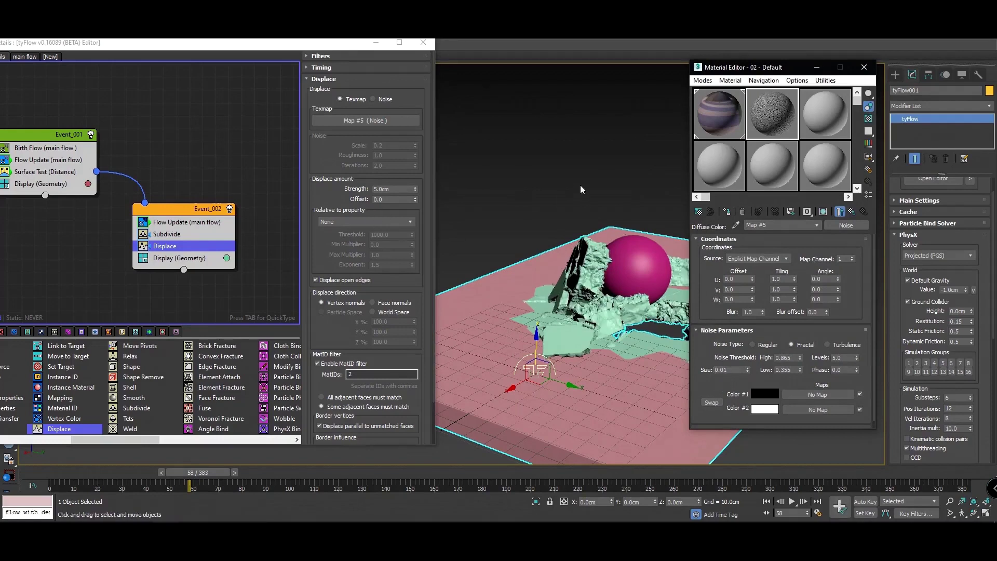
- Close the Material Editor and set the Displace operator strength to 3.0cm
{"action": "left_click", "coordinate": [864, 67]}
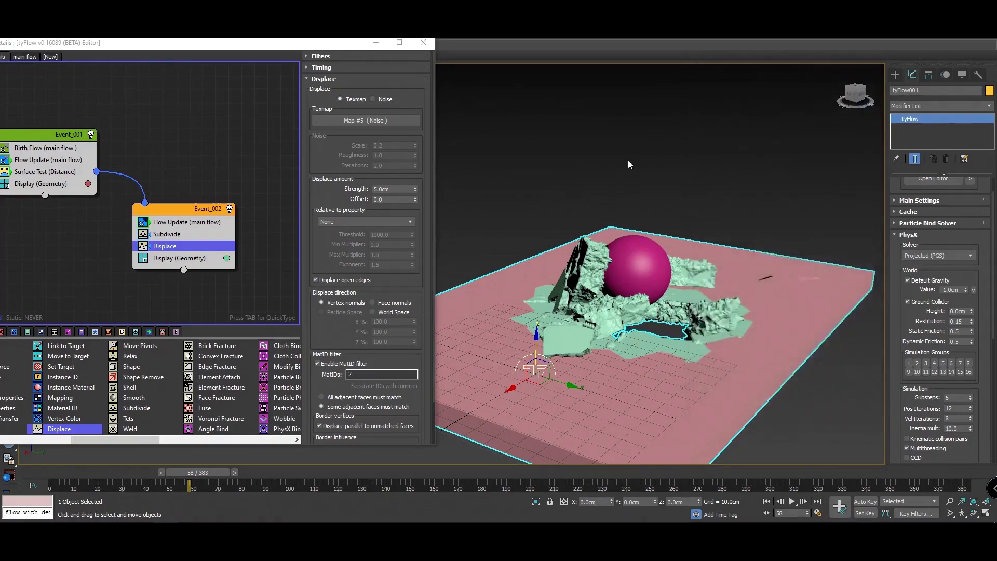
{"action": "double_click", "coordinate": [394, 189]}
{"action": "type", "text": "3"}
{"action": "key", "text": "Return"}
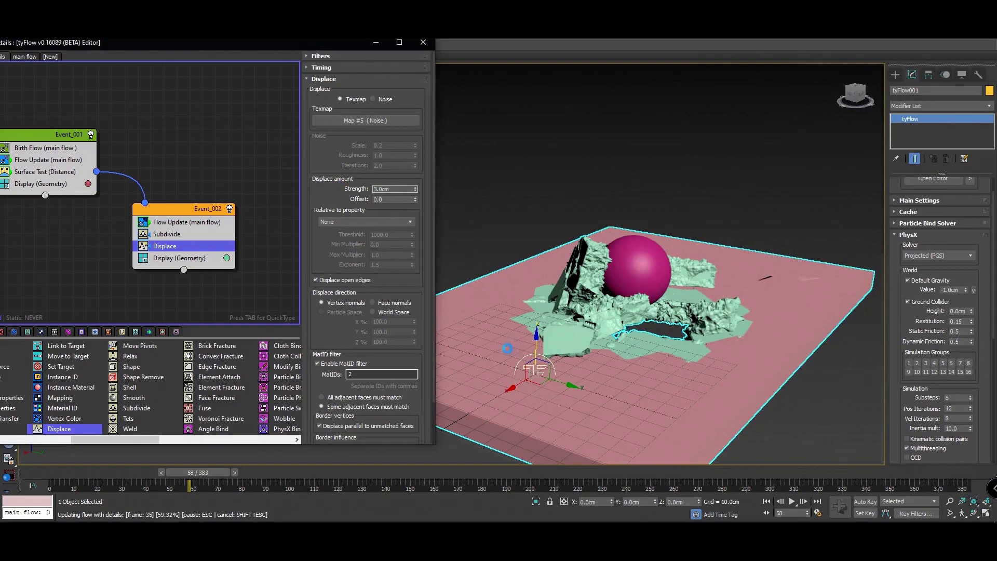
- Scrub the simulation through frames 25, 54 and 80 to check the displaced chunks
{"action": "middle_click_drag", "start_coordinate": [507, 348], "coordinate": [496, 432]}
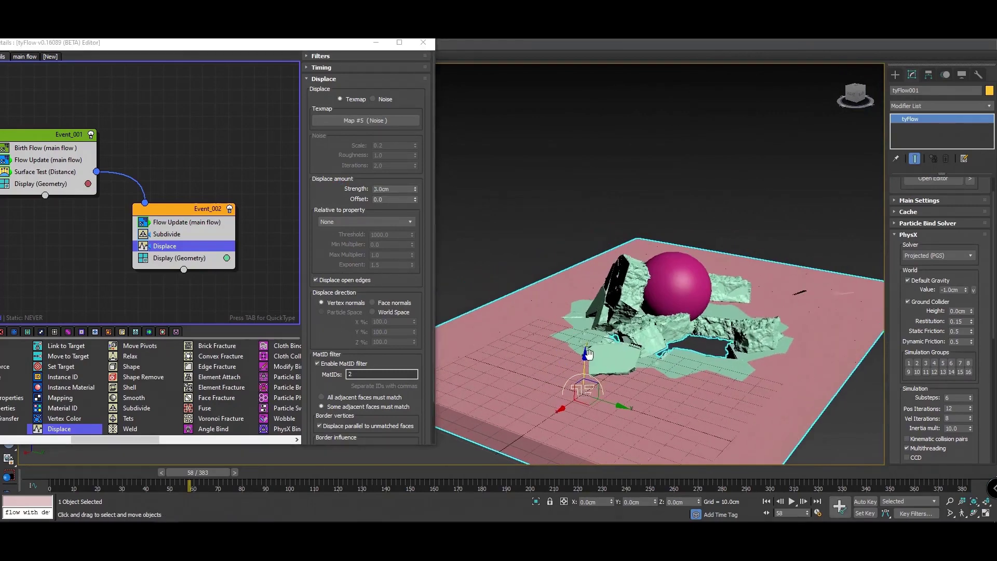
{"action": "left_click_drag", "start_coordinate": [201, 472], "coordinate": [80, 438]}
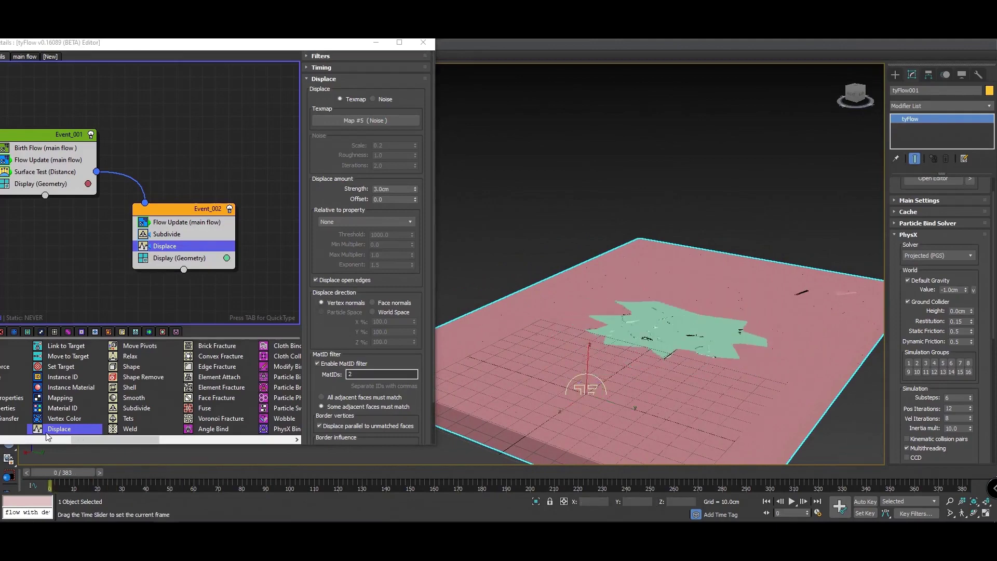
{"action": "left_click_drag", "start_coordinate": [160, 444], "coordinate": [204, 444]}
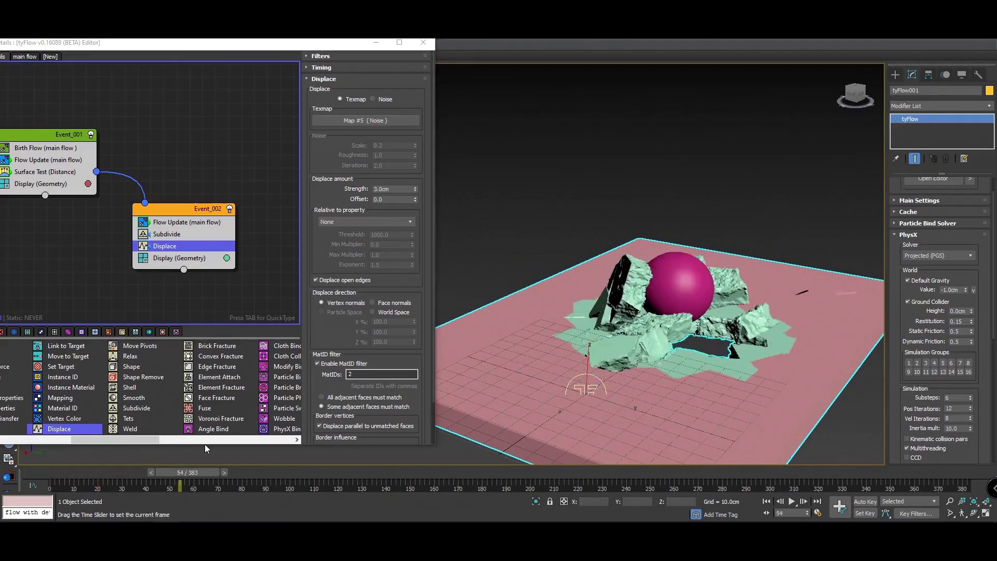
{"action": "left_click_drag", "start_coordinate": [205, 444], "coordinate": [264, 444]}
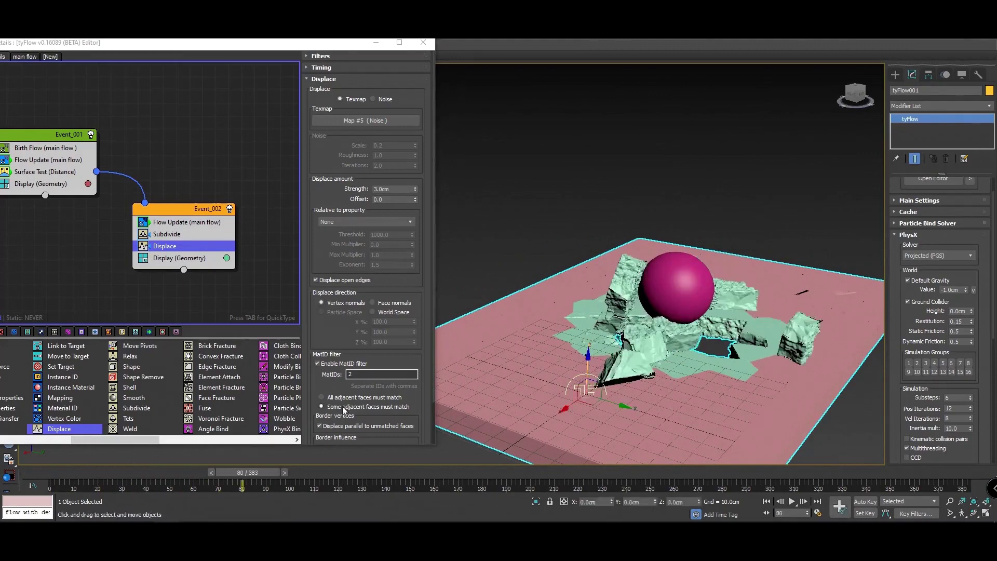
{"action": "left_click", "coordinate": [56, 171]}
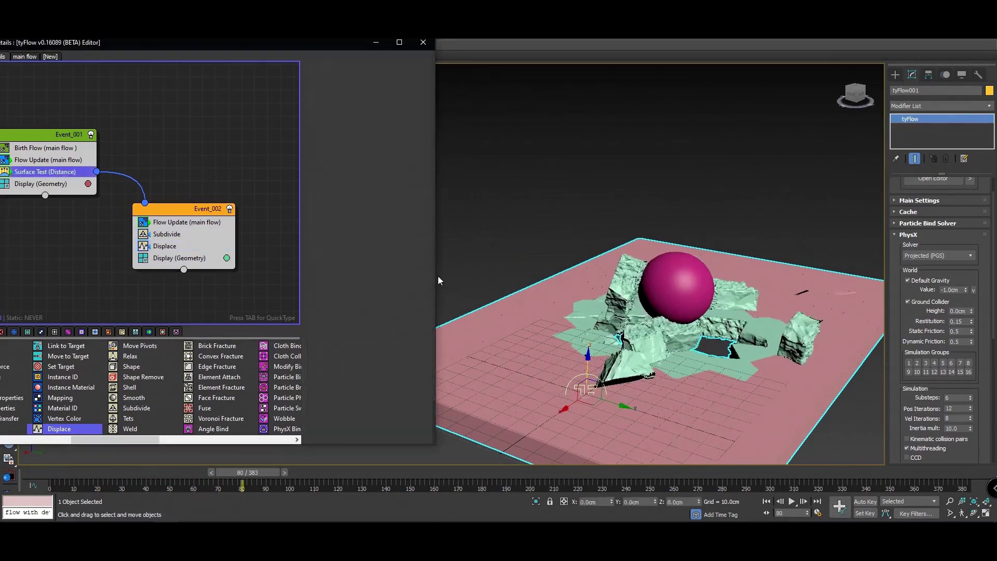
- Set the Surface Test distance threshold to 30.0cm
{"action": "double_click", "coordinate": [399, 352]}
{"action": "type", "text": "30.0cm"}
{"action": "key", "text": "Return"}
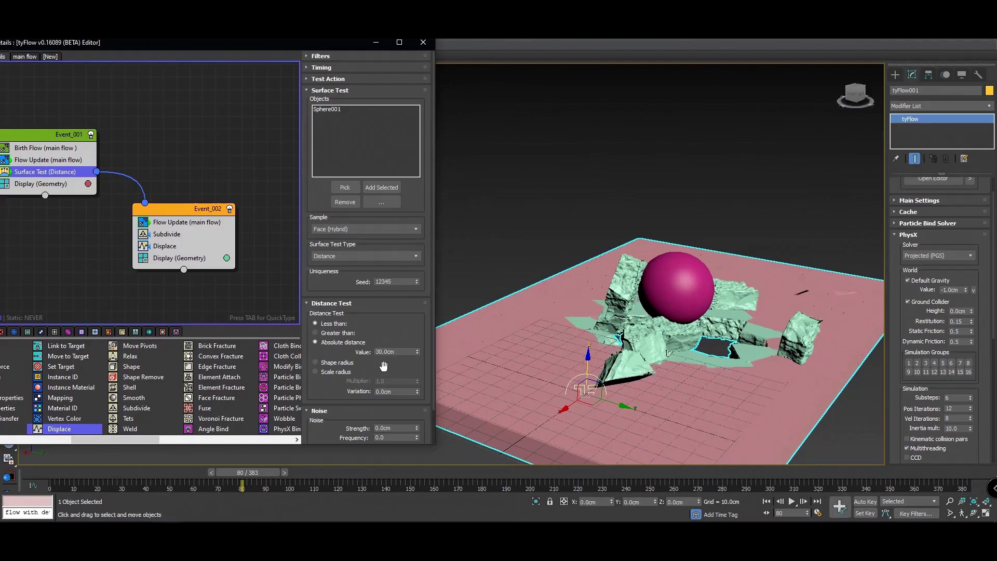
- Scrub the timeline and orbit around the slab to review the result
{"action": "mouse_move", "coordinate": [217, 472]}
{"action": "left_mouse_down"}
{"action": "mouse_move", "coordinate": [62, 463]}
{"action": "mouse_move", "coordinate": [222, 459]}
{"action": "left_mouse_up"}
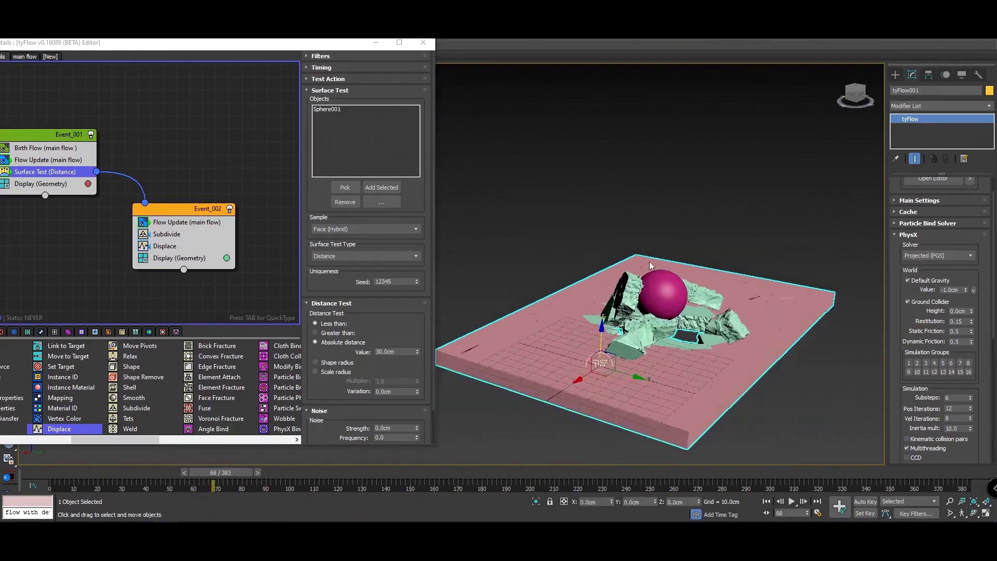
{"action": "middle_click_drag", "start_coordinate": [623, 322], "coordinate": [623, 291], "text": "alt"}
{"action": "mouse_move", "coordinate": [597, 198]}
{"action": "middle_mouse_down", "text": "alt"}
{"action": "mouse_move", "coordinate": [592, 270]}
{"action": "mouse_move", "coordinate": [588, 244]}
{"action": "middle_mouse_up", "text": "alt"}
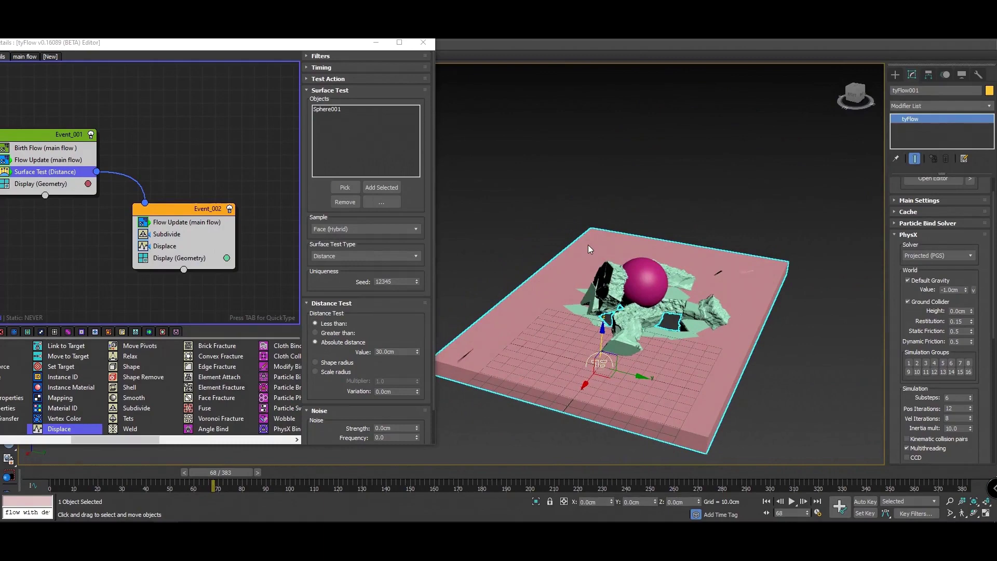
{"action": "left_click", "coordinate": [643, 147]}
{"action": "mouse_move", "coordinate": [643, 148]}
{"action": "middle_mouse_down", "text": "alt"}
{"action": "mouse_move", "coordinate": [627, 146]}
{"action": "mouse_move", "coordinate": [753, 273]}
{"action": "mouse_move", "coordinate": [715, 277]}
{"action": "mouse_move", "coordinate": [726, 277]}
{"action": "middle_mouse_up", "text": "alt"}
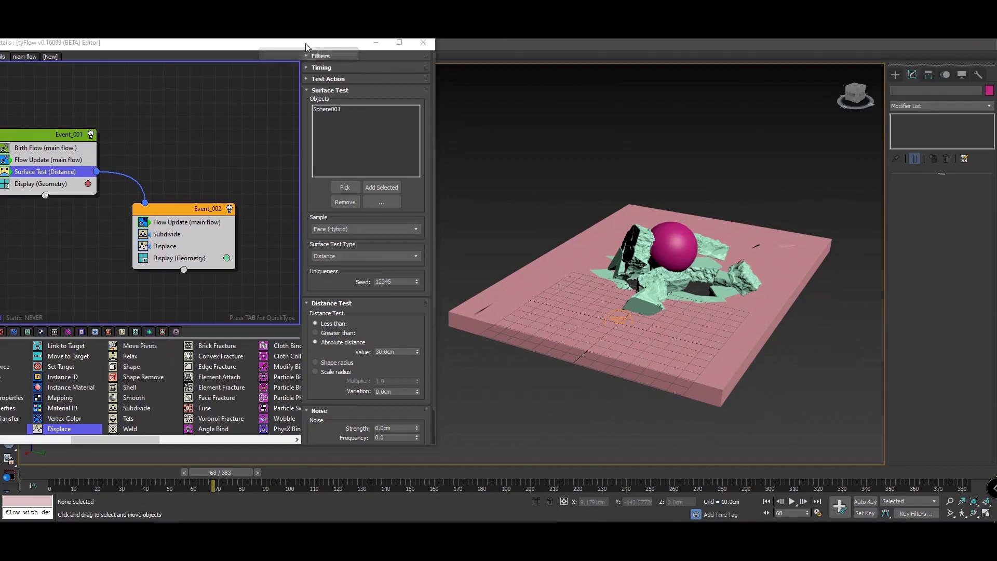
{"action": "left_click_drag", "start_coordinate": [306, 42], "coordinate": [394, 42]}
{"action": "left_click", "coordinate": [385, 439]}
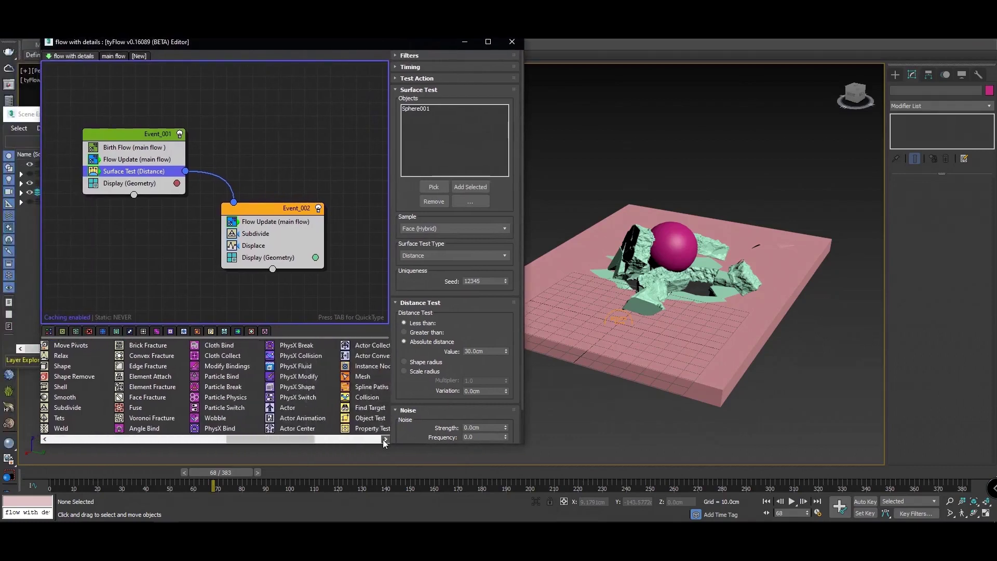
- Add Mesh and Instance Material operators above Display in Event_002 and Event_001
{"action": "left_click_drag", "start_coordinate": [219, 375], "coordinate": [261, 253]}
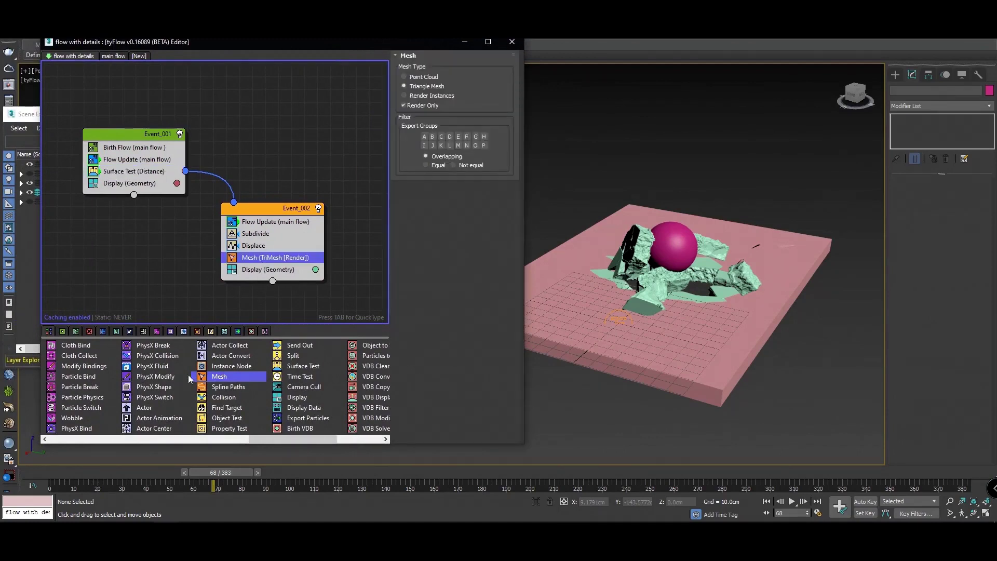
{"action": "left_click_drag", "start_coordinate": [258, 258], "coordinate": [121, 179], "text": "ctrl"}
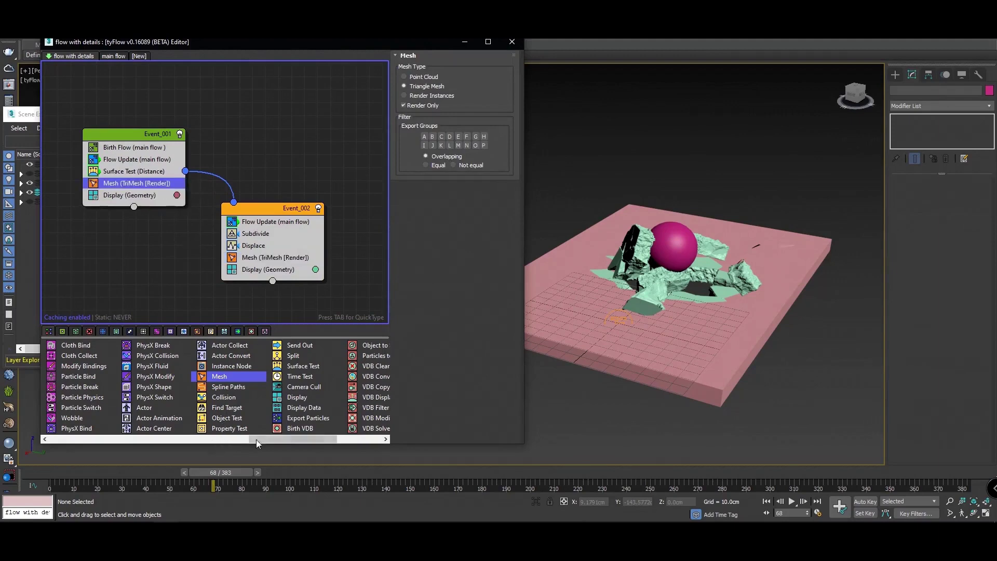
{"action": "left_click_drag", "start_coordinate": [261, 439], "coordinate": [194, 439]}
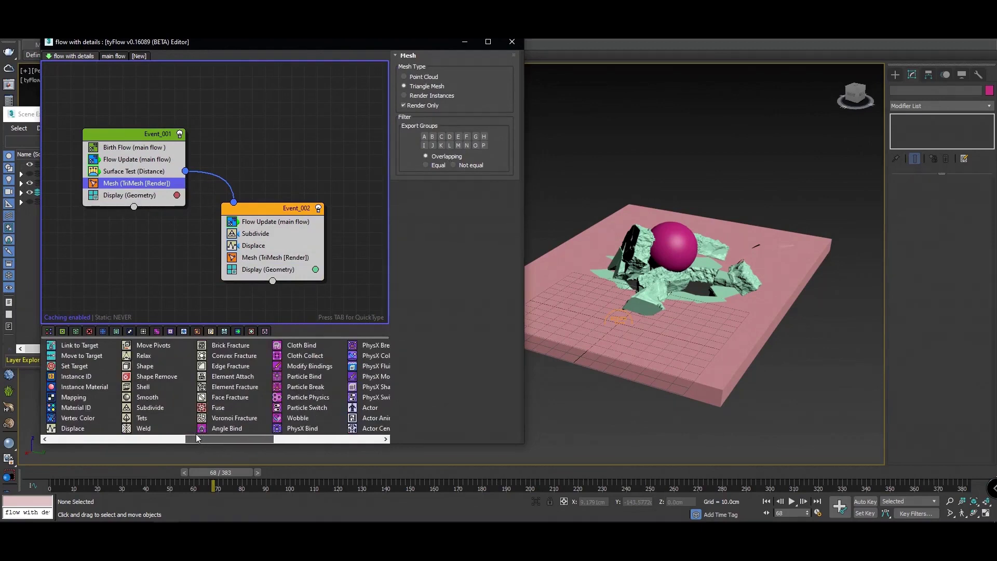
{"action": "left_click_drag", "start_coordinate": [85, 386], "coordinate": [269, 254]}
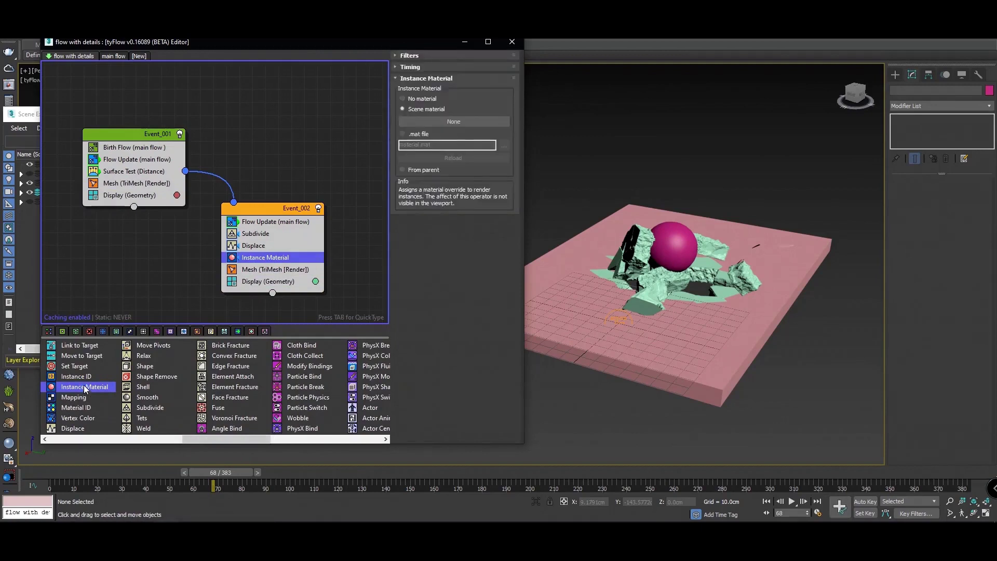
{"action": "left_click_drag", "start_coordinate": [106, 223], "coordinate": [130, 183]}
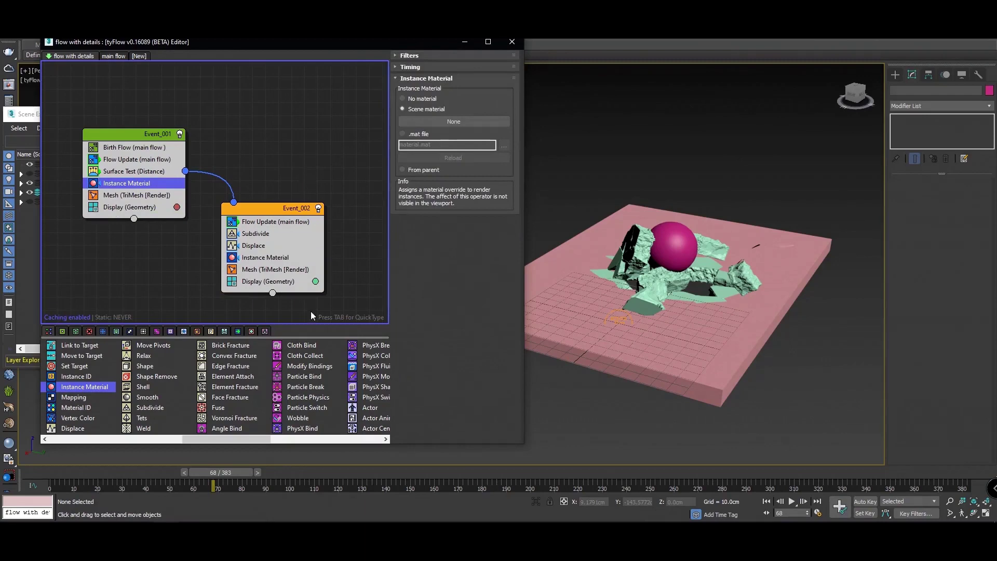
{"action": "middle_click_drag", "start_coordinate": [323, 163], "coordinate": [298, 151]}
{"action": "middle_click_drag", "start_coordinate": [779, 201], "coordinate": [785, 218]}
- Open the Material Editor and turn an unused slot into a VRayMtl
{"action": "key", "text": "m"}
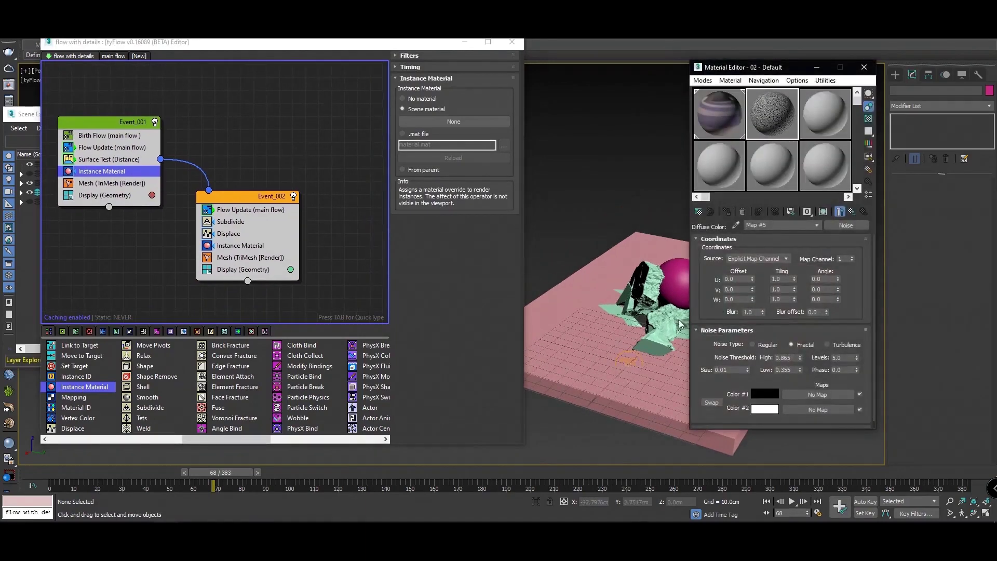
{"action": "left_click_drag", "start_coordinate": [773, 76], "coordinate": [836, 82]}
{"action": "left_click", "coordinate": [790, 183]}
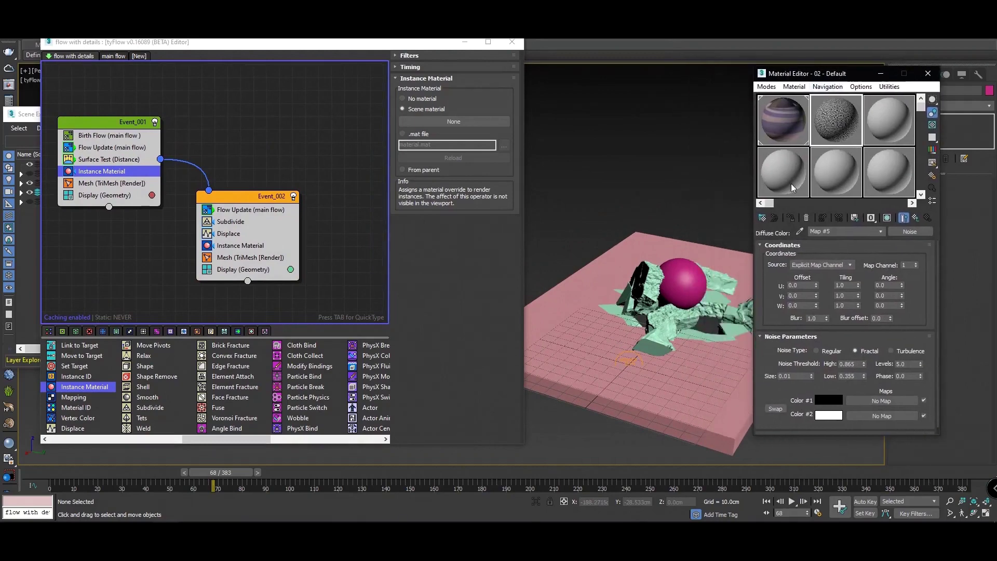
{"action": "left_click", "coordinate": [931, 232]}
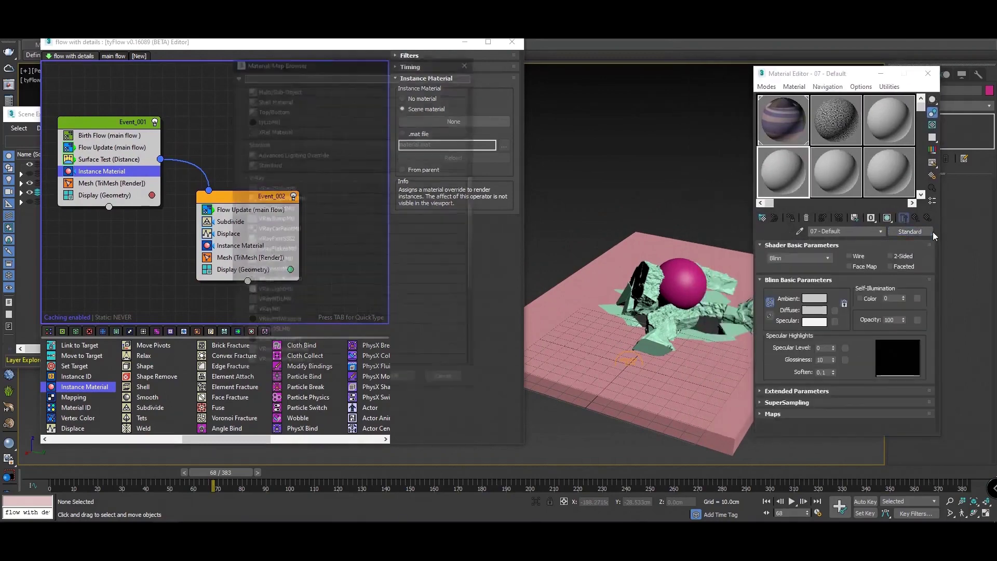
{"action": "scroll", "coordinate": [285, 267], "scroll_direction": "down", "scroll_amount": 5}
{"action": "double_click", "coordinate": [285, 263]}
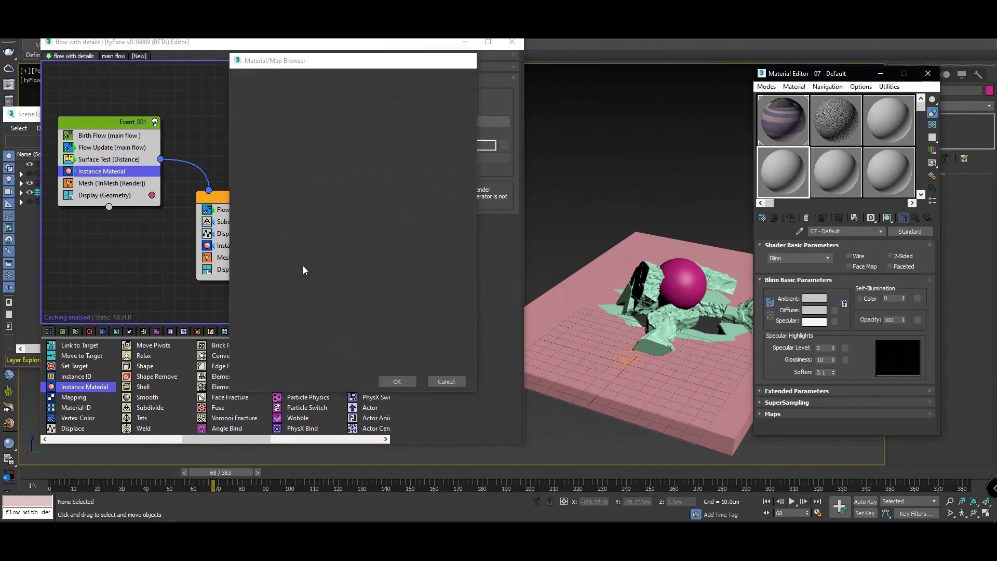
- Make a VRayMtlWrapper 'matte' instancing 07 - Default, with matte surface, shadows and alpha -1.0
{"action": "left_click", "coordinate": [837, 176]}
{"action": "left_click", "coordinate": [914, 231]}
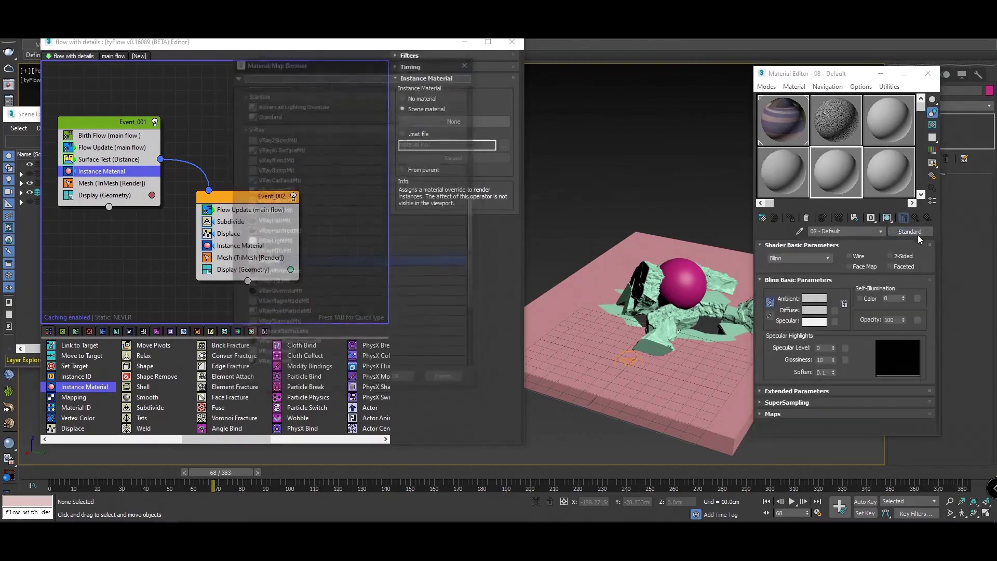
{"action": "double_click", "coordinate": [281, 258]}
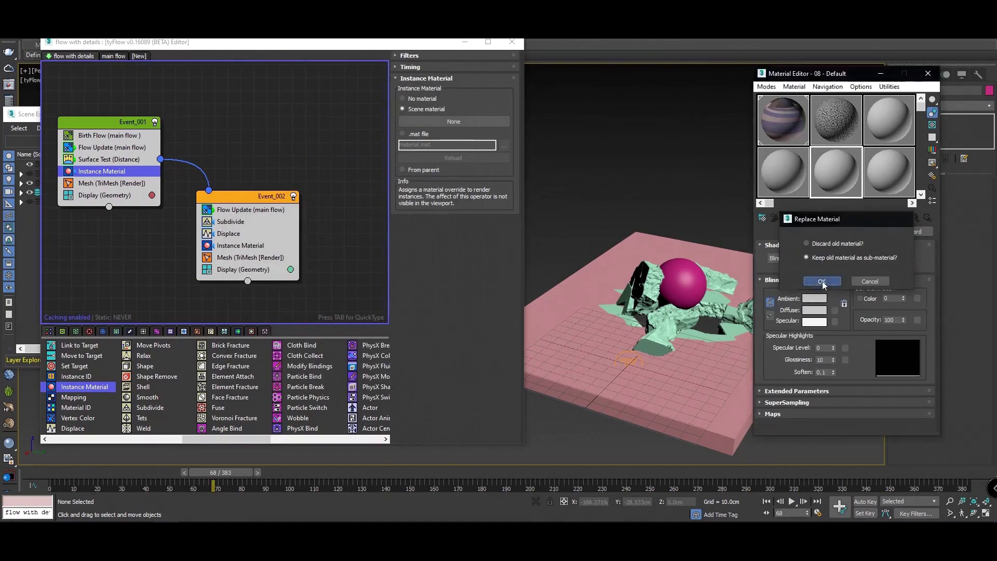
{"action": "left_click", "coordinate": [821, 281]}
{"action": "left_click", "coordinate": [857, 263]}
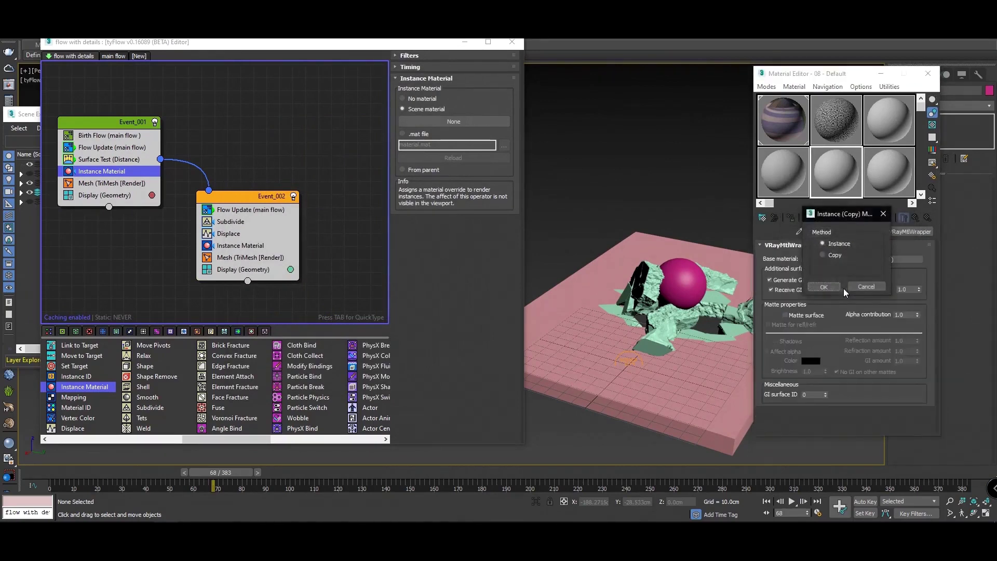
{"action": "left_click", "coordinate": [831, 289]}
{"action": "left_click", "coordinate": [806, 315]}
{"action": "left_click", "coordinate": [792, 340]}
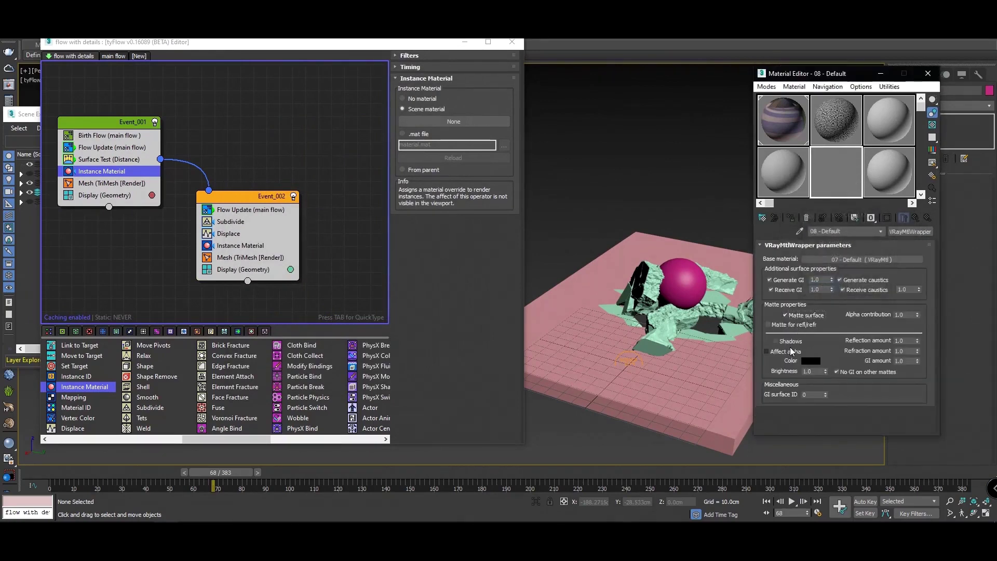
{"action": "left_click_drag", "start_coordinate": [917, 315], "coordinate": [925, 363]}
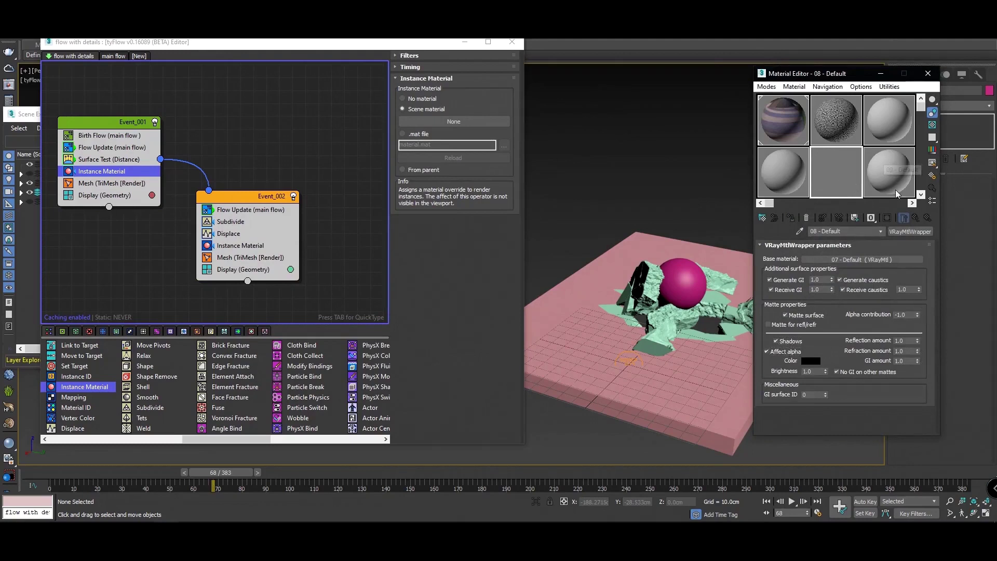
{"action": "type", "text": "matte"}
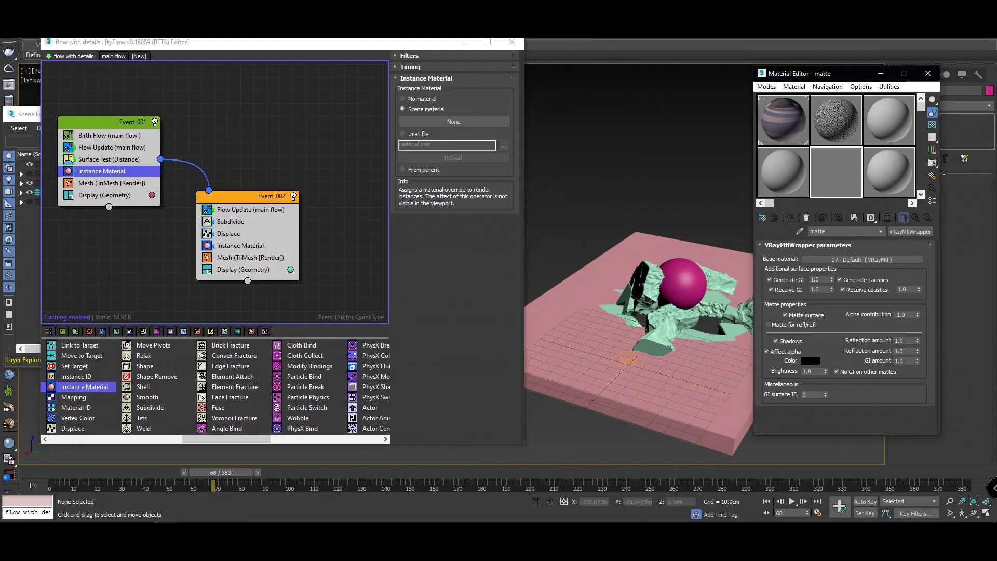
- Pick the next empty material slot and browse material types for it
{"action": "left_click", "coordinate": [889, 161]}
{"action": "left_click", "coordinate": [910, 231]}
{"action": "scroll", "coordinate": [258, 144], "scroll_direction": "up", "scroll_amount": 5}
{"action": "scroll", "coordinate": [259, 143], "scroll_direction": "up", "scroll_amount": 3}
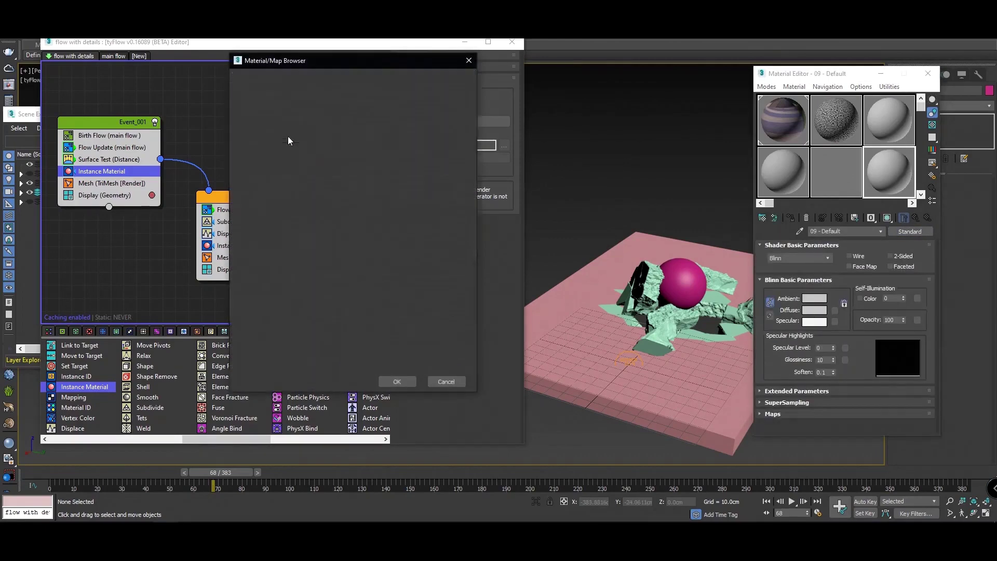
- Make a two-slot Multi/Sub-Object material with the matte wrapper as sub-material 1
{"action": "double_click", "coordinate": [290, 141]}
{"action": "left_click", "coordinate": [821, 285]}
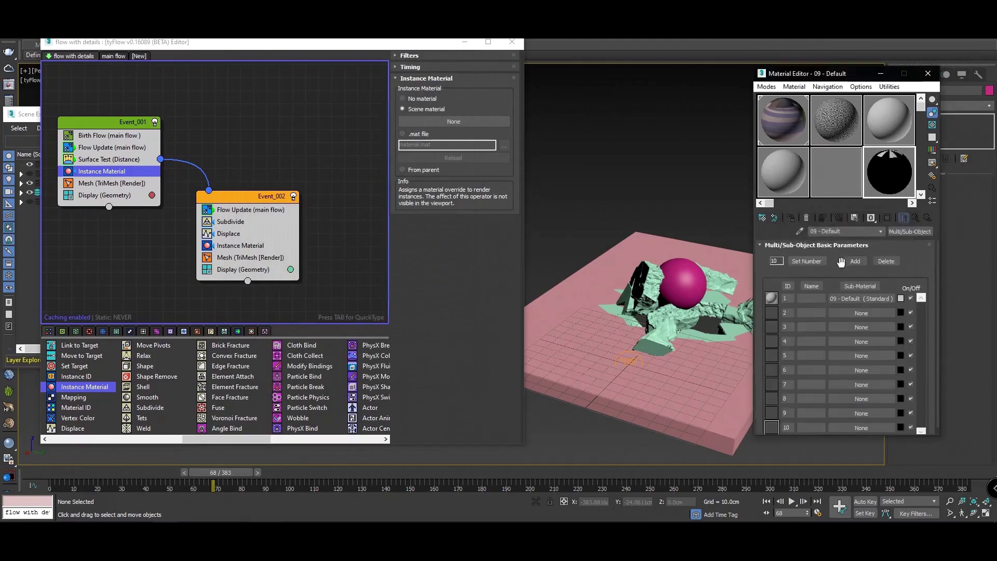
{"action": "left_click", "coordinate": [807, 261]}
{"action": "type", "text": "2"}
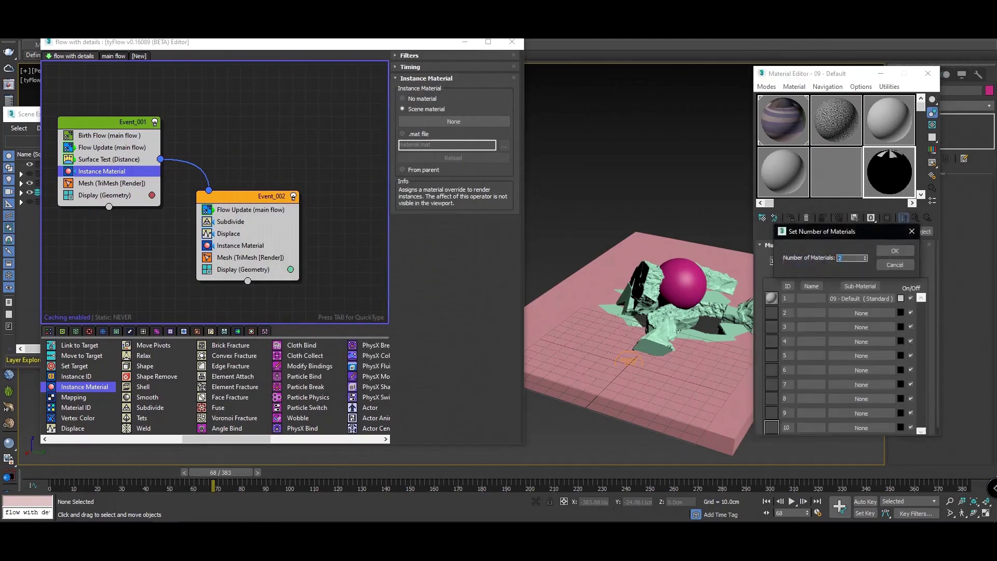
{"action": "left_click", "coordinate": [895, 251]}
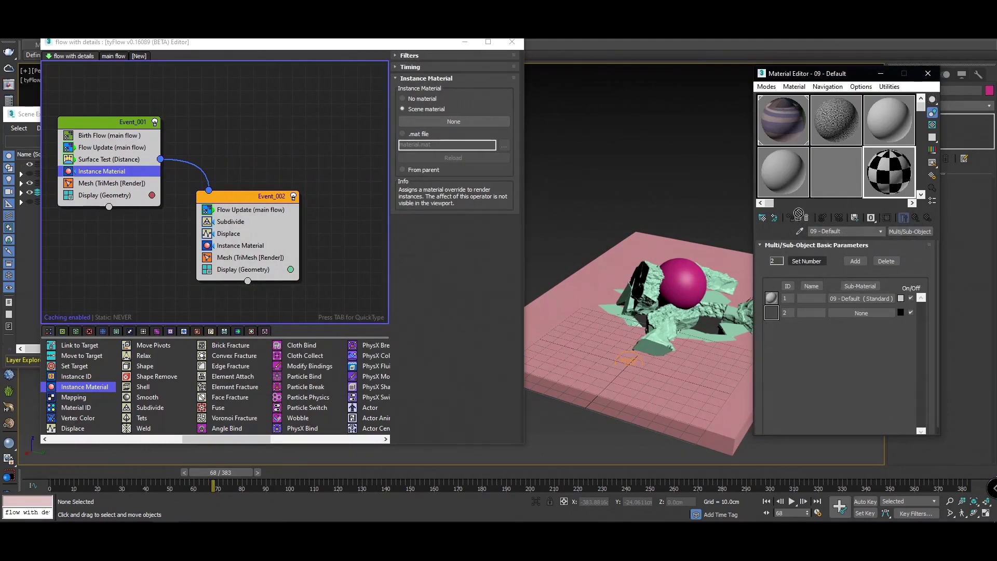
{"action": "left_click_drag", "start_coordinate": [853, 301], "coordinate": [853, 302]}
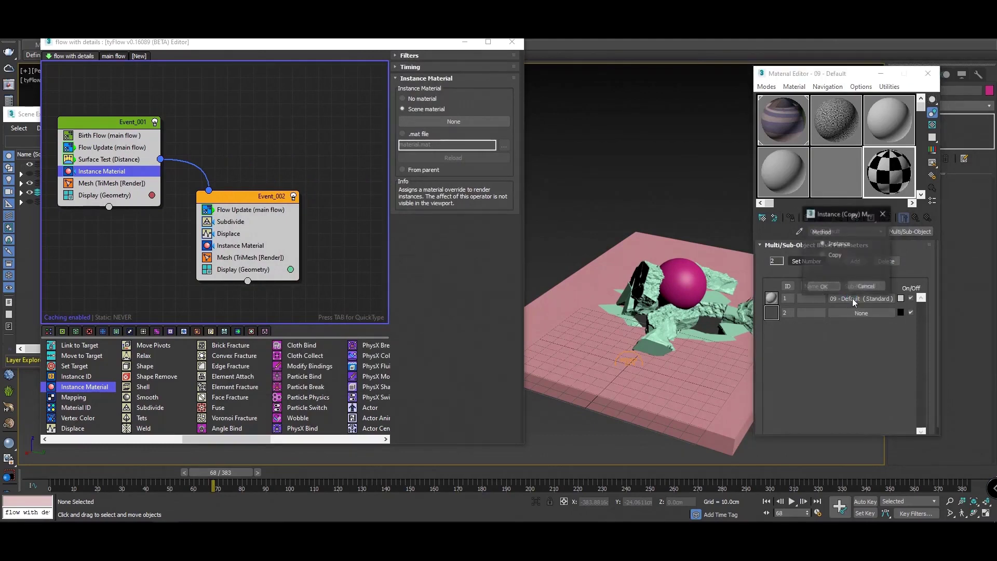
{"action": "left_click", "coordinate": [827, 289]}
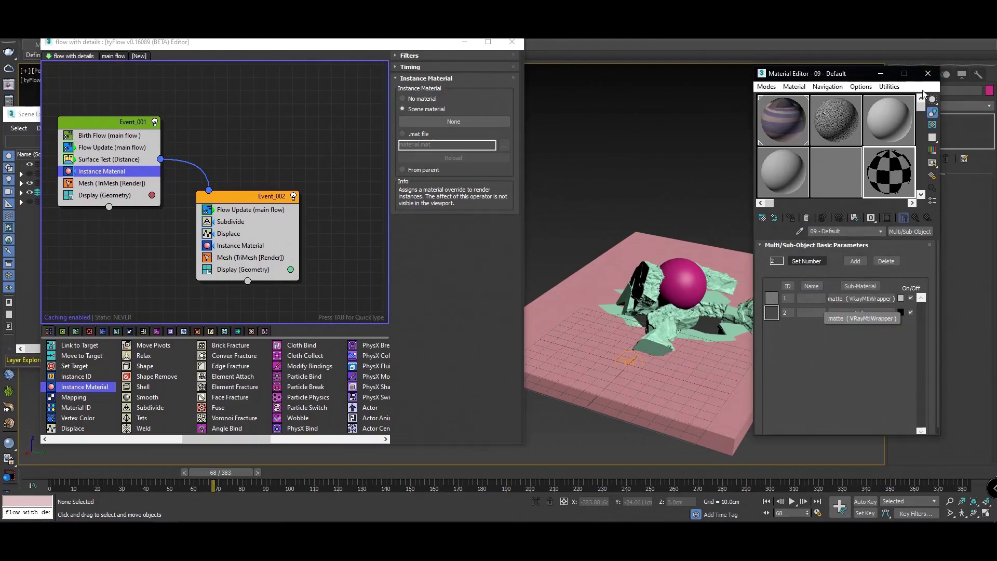
- Turn 03 - Default into a VRayMtl with a dark grey (31) diffuse colour
{"action": "left_click", "coordinate": [895, 112]}
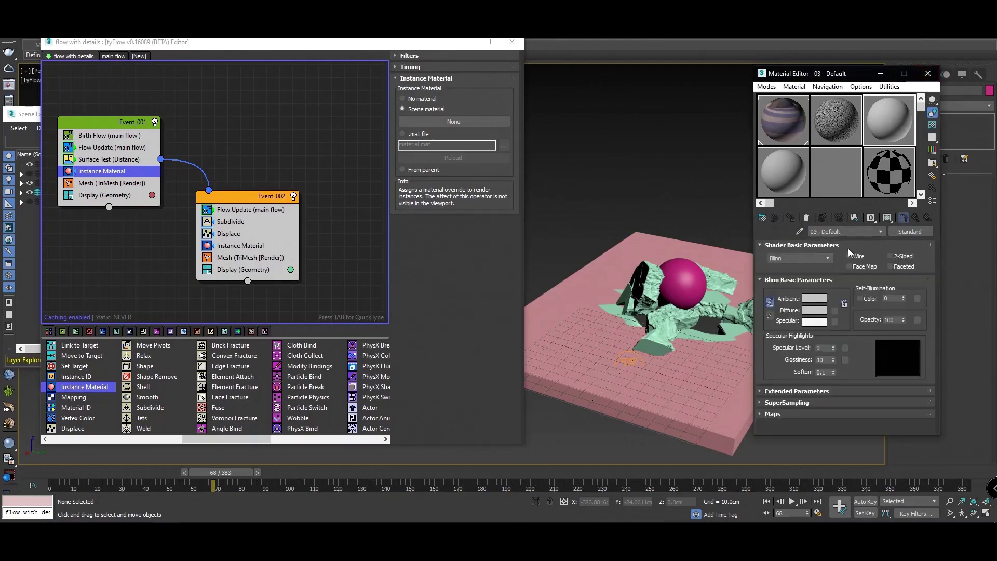
{"action": "left_click", "coordinate": [909, 231]}
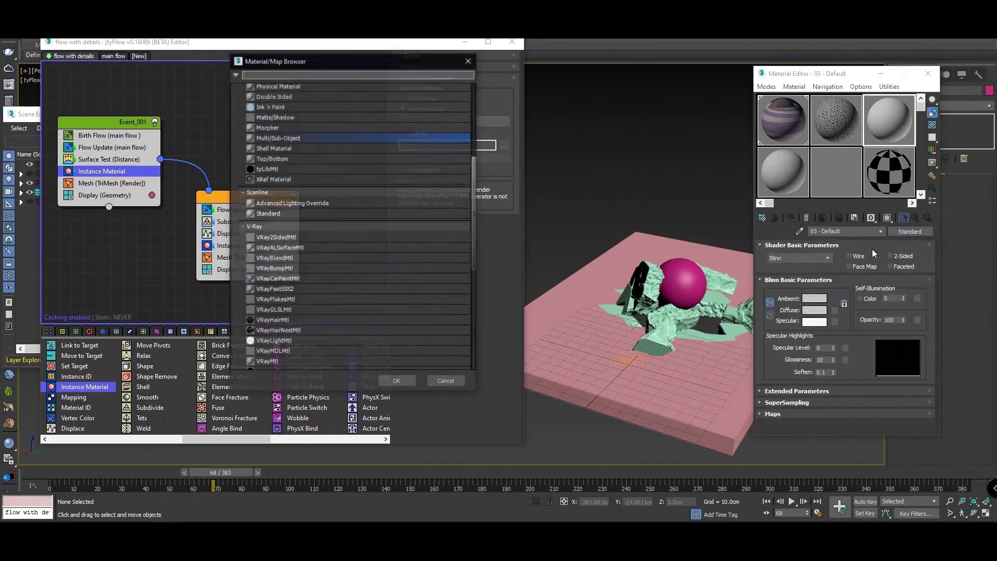
{"action": "scroll", "coordinate": [289, 325], "scroll_direction": "down", "scroll_amount": 5}
{"action": "scroll", "coordinate": [290, 325], "scroll_direction": "down", "scroll_amount": 5}
{"action": "double_click", "coordinate": [290, 326]}
{"action": "left_click", "coordinate": [818, 257]}
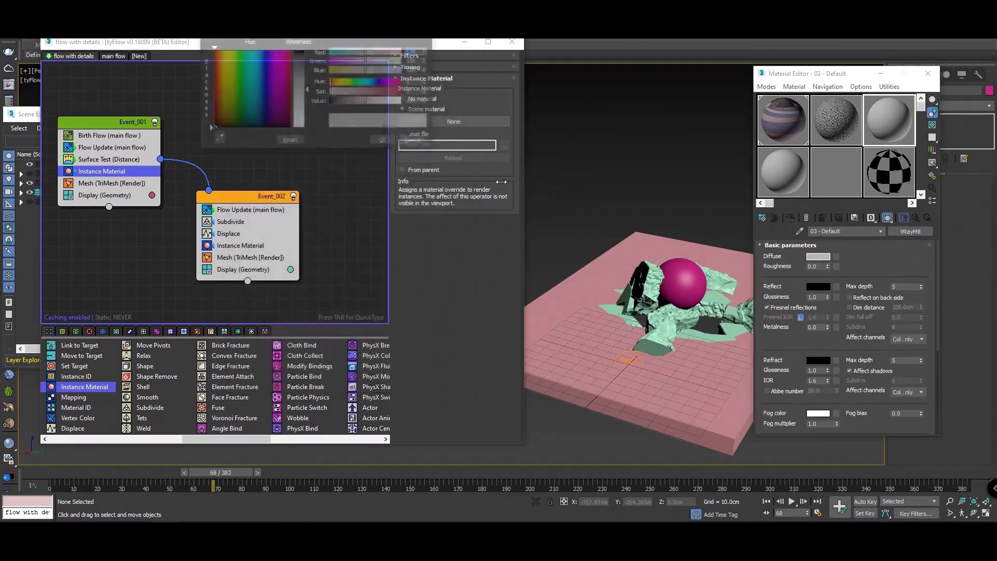
{"action": "left_click", "coordinate": [341, 101]}
{"action": "left_click", "coordinate": [384, 142]}
- Put the dark VRayMtl in sub-material 2 and rename the material 'matte with texture'
{"action": "left_click", "coordinate": [889, 174]}
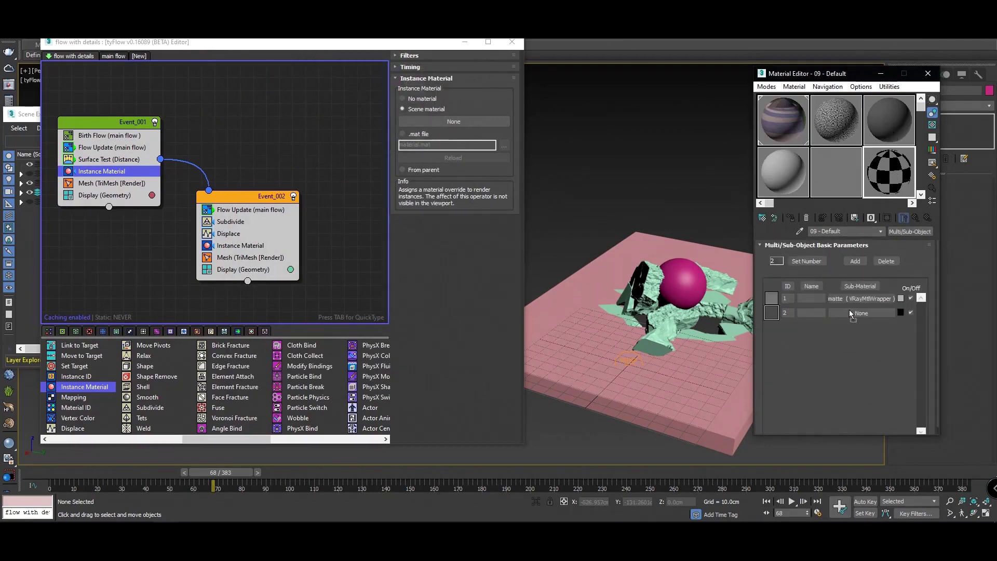
{"action": "left_click_drag", "start_coordinate": [851, 314], "coordinate": [860, 313]}
{"action": "left_click", "coordinate": [831, 289]}
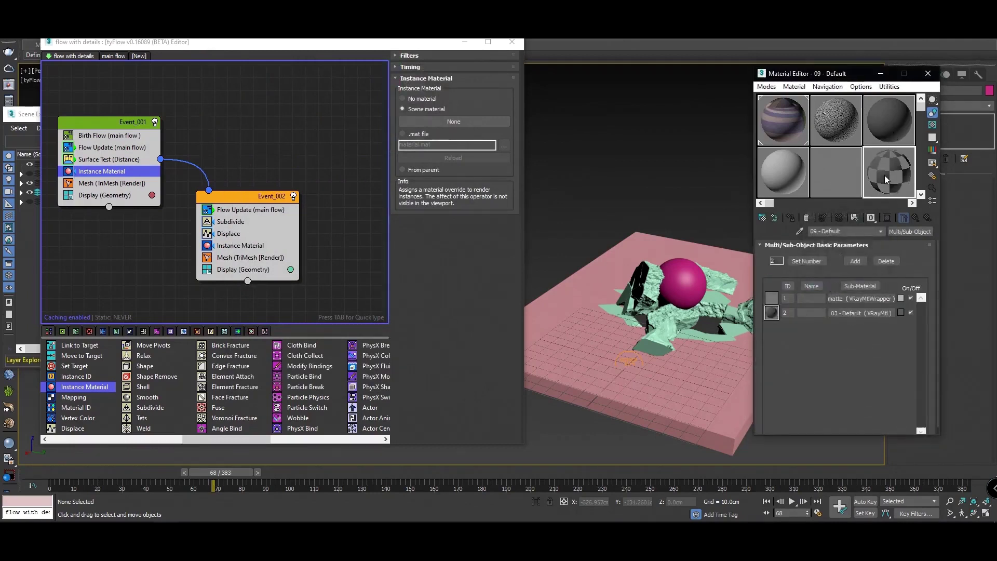
{"action": "left_click", "coordinate": [852, 232]}
{"action": "type", "text": "matte with texture"}
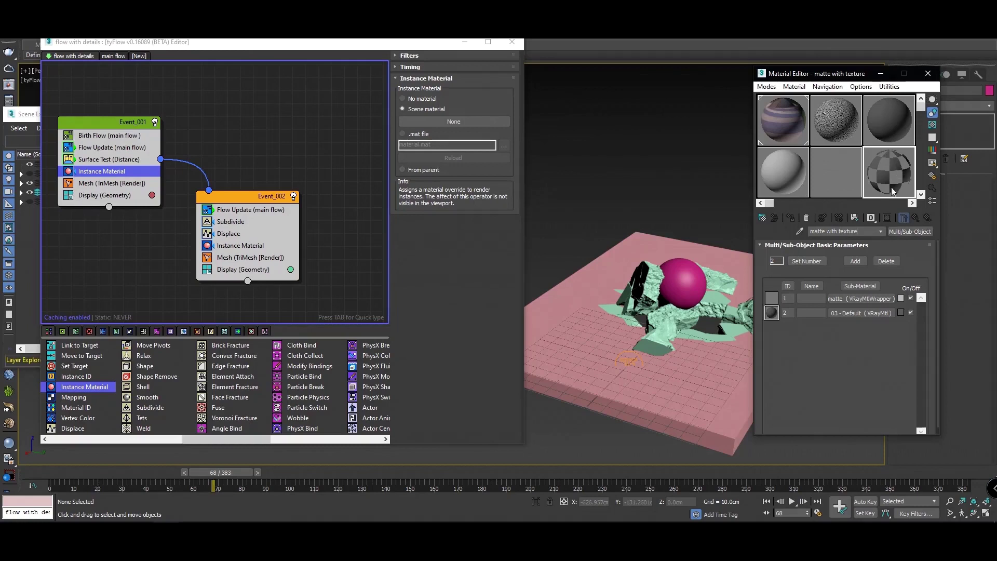
- Instance 'matte with texture' onto Event_001's Instance Material operator
{"action": "left_click_drag", "start_coordinate": [894, 180], "coordinate": [469, 123]}
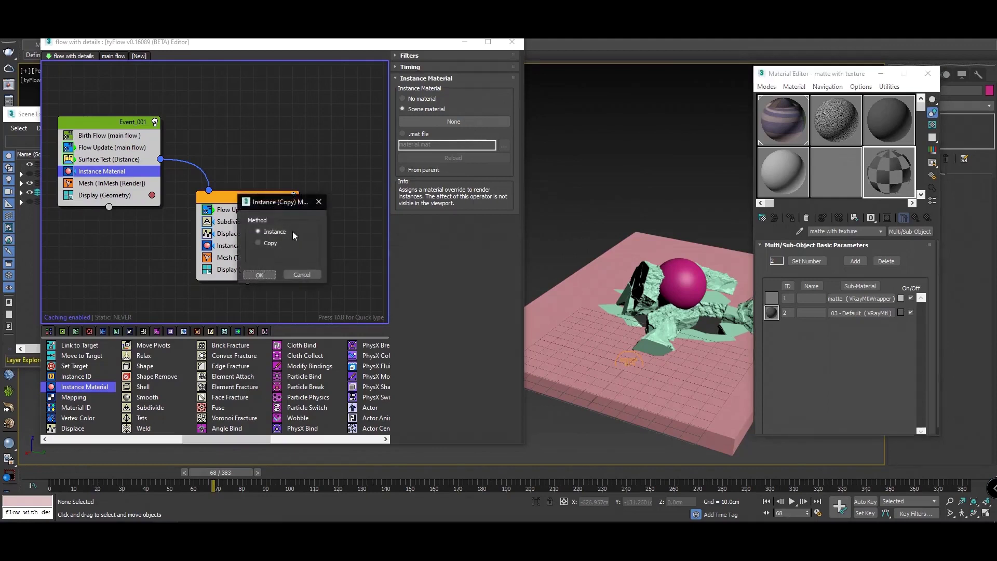
{"action": "left_click", "coordinate": [276, 277]}
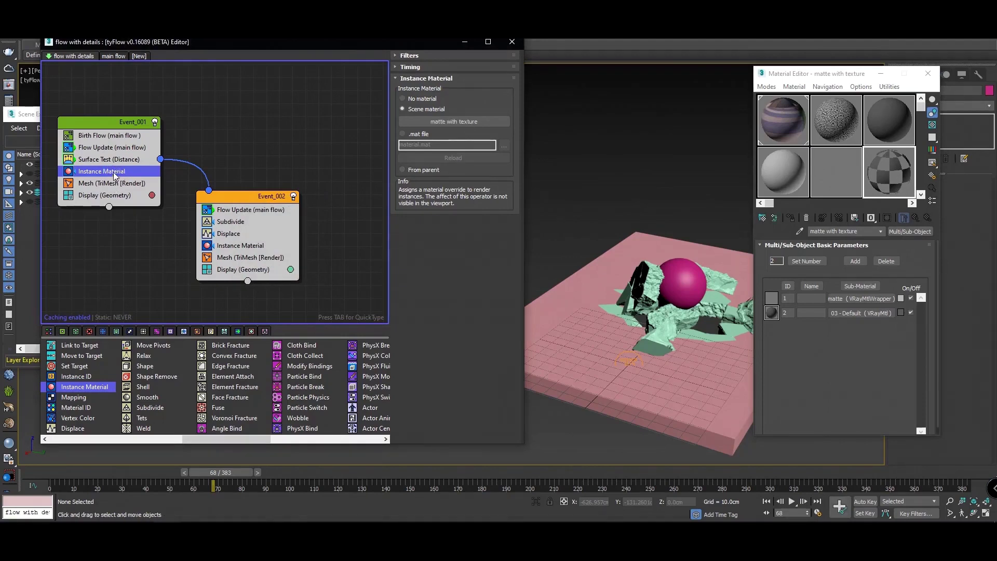
{"action": "left_click", "coordinate": [233, 246]}
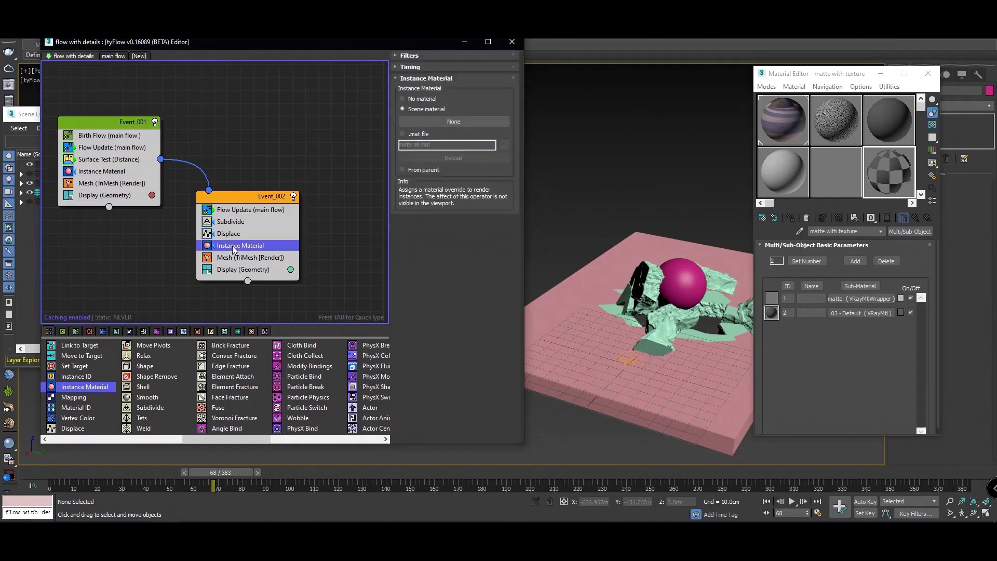
- Make 13 - Default a two-slot Multi/Sub-Object with the dark VRayMtl in slot 2
{"action": "left_click_drag", "start_coordinate": [921, 104], "coordinate": [921, 142]}
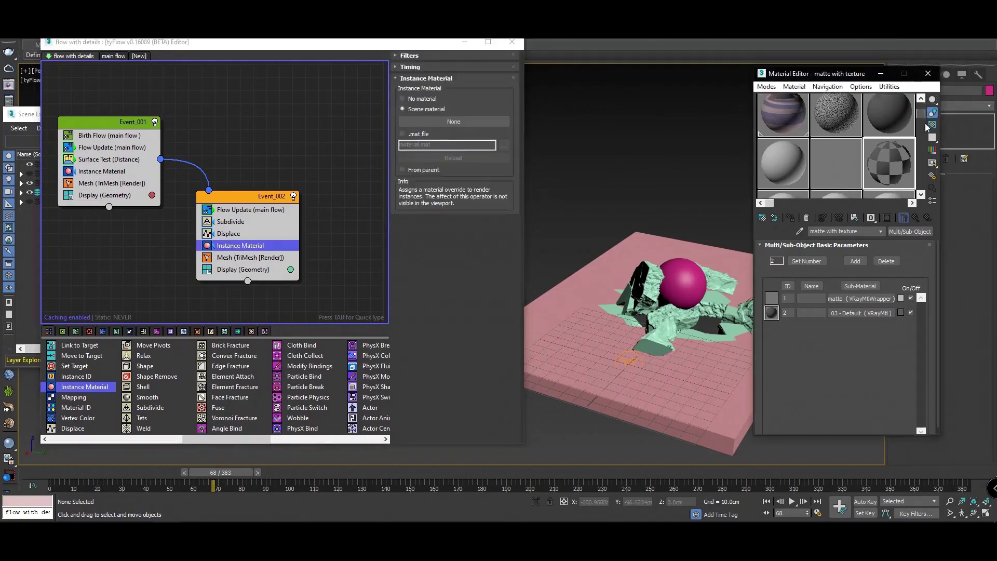
{"action": "left_click", "coordinate": [783, 173]}
{"action": "left_click", "coordinate": [920, 230]}
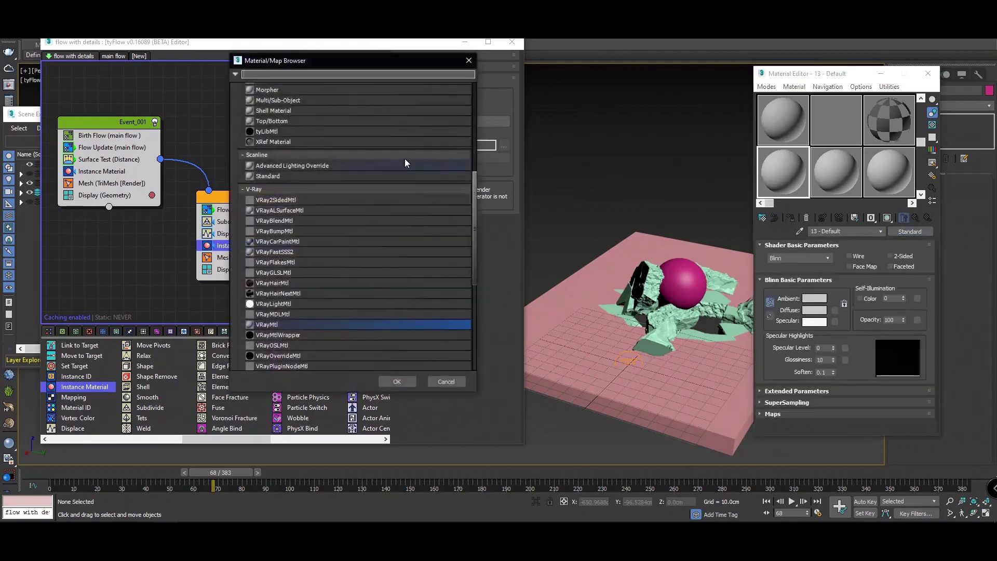
{"action": "double_click", "coordinate": [285, 101]}
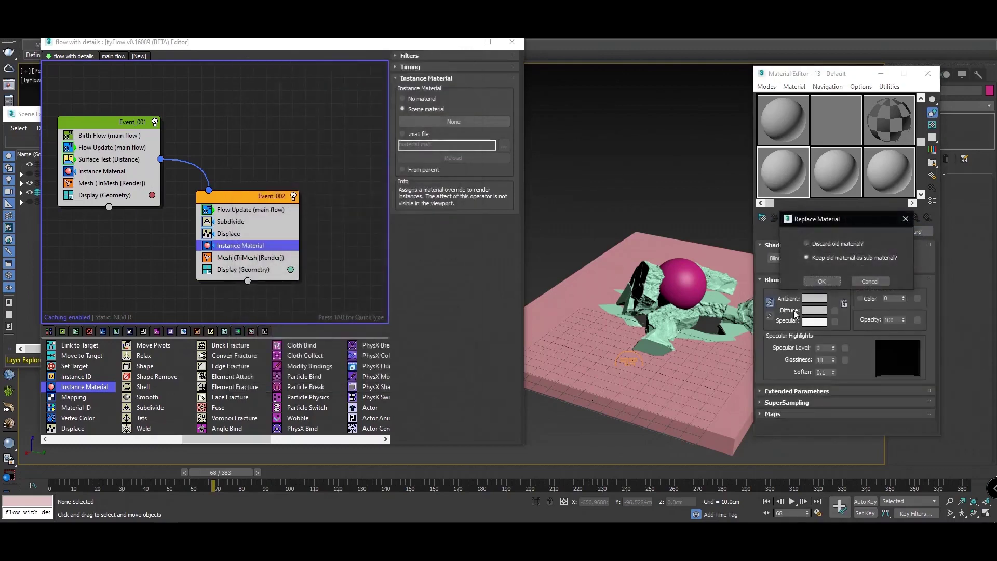
{"action": "left_click", "coordinate": [833, 283]}
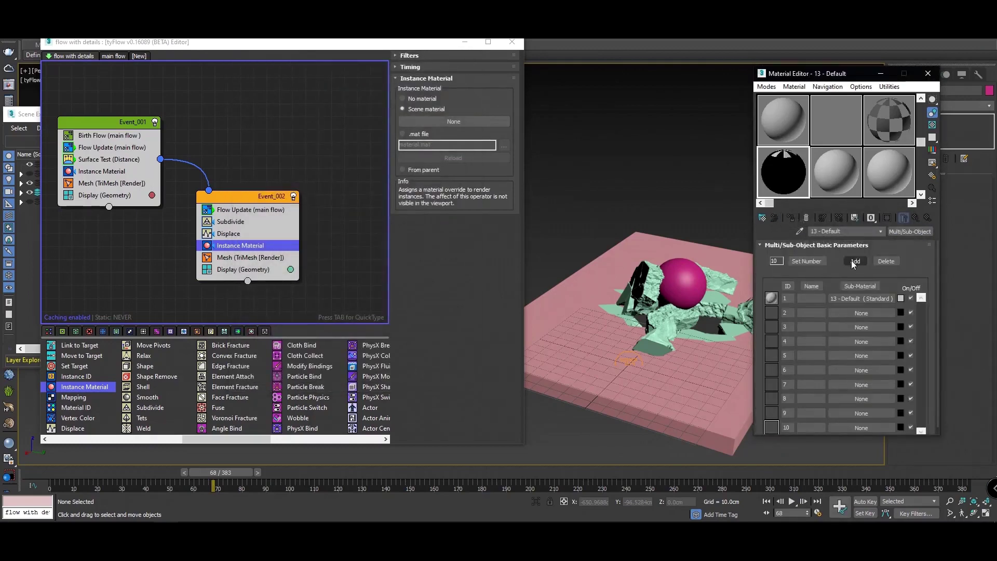
{"action": "left_click", "coordinate": [808, 261]}
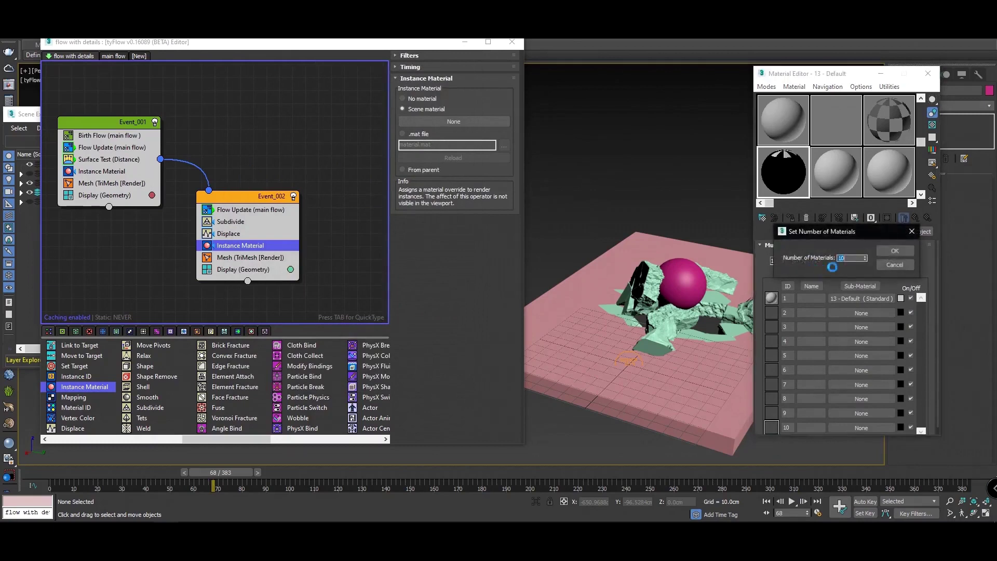
{"action": "left_click", "coordinate": [894, 251]}
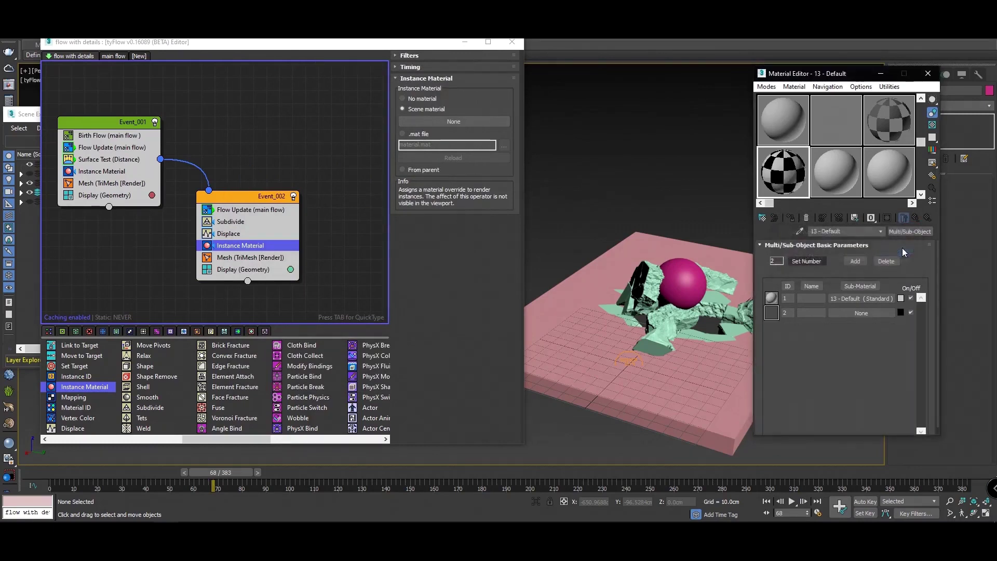
{"action": "left_click_drag", "start_coordinate": [923, 146], "coordinate": [923, 130]}
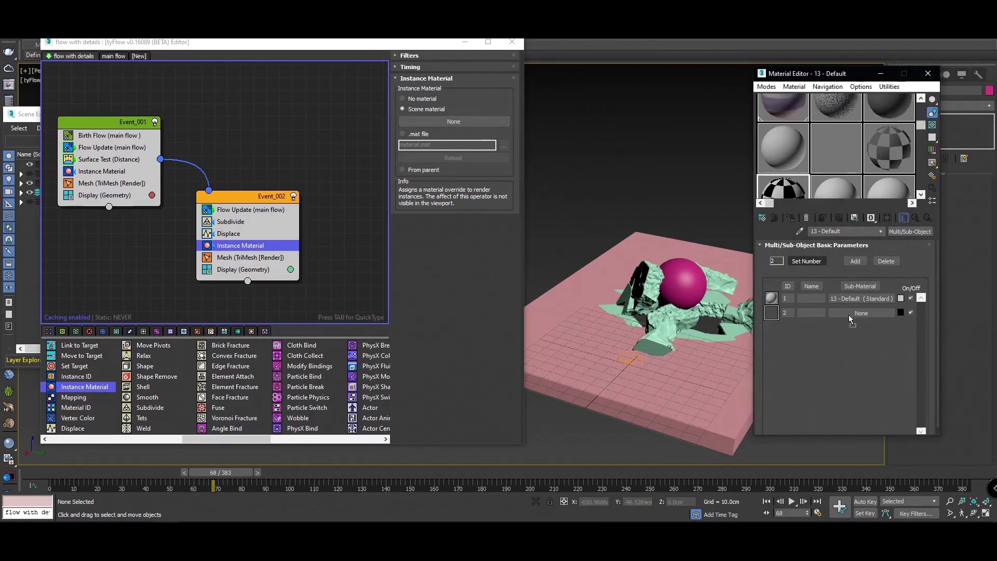
{"action": "left_click_drag", "start_coordinate": [778, 298], "coordinate": [844, 313]}
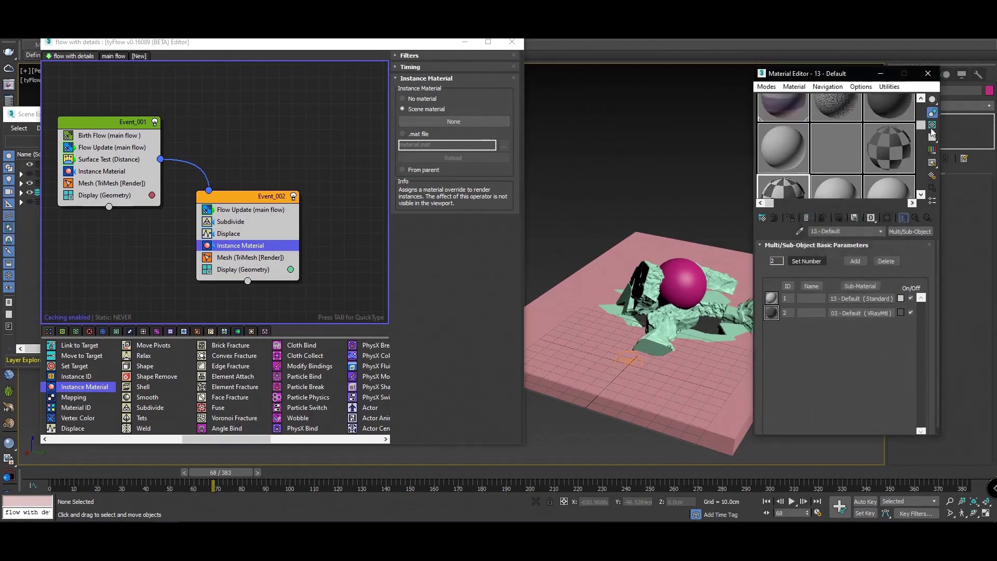
{"action": "left_click_drag", "start_coordinate": [921, 125], "coordinate": [923, 110]}
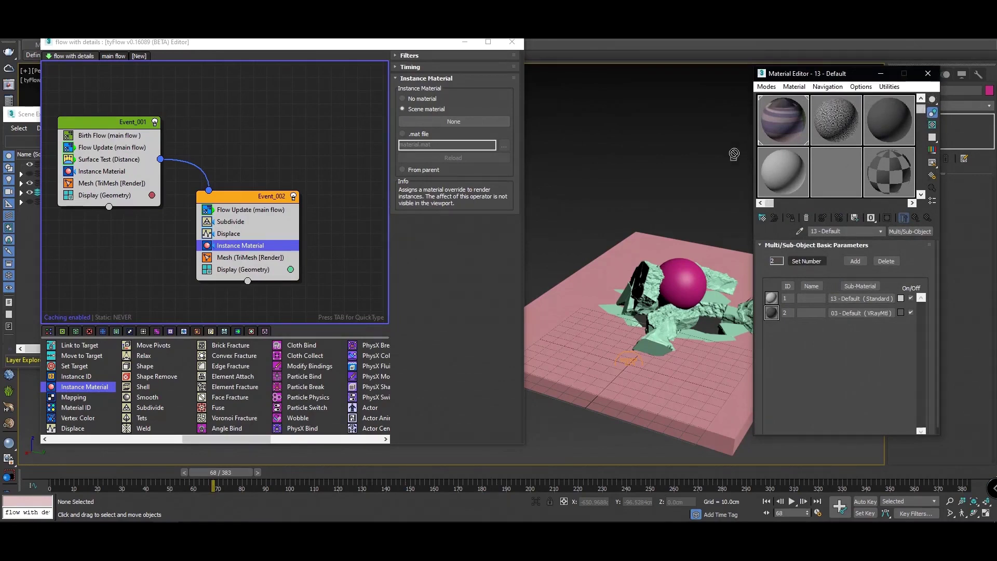
{"action": "left_click", "coordinate": [848, 304]}
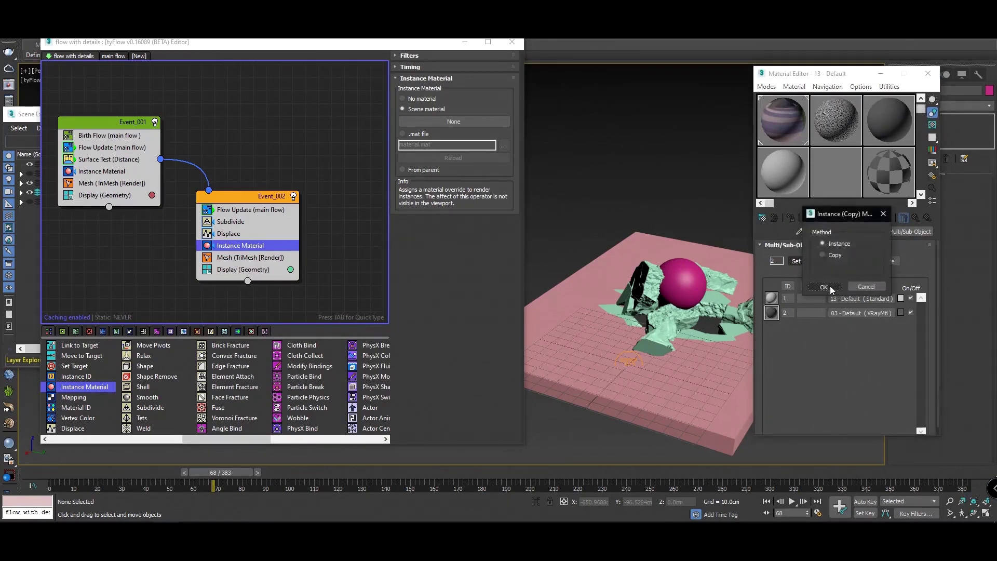
- Instance 13 - Default onto Event_002's Instance Material and close the Material Editor
{"action": "scroll", "coordinate": [831, 150], "scroll_direction": "down", "scroll_amount": 2}
{"action": "scroll", "coordinate": [798, 162], "scroll_direction": "down", "scroll_amount": 1}
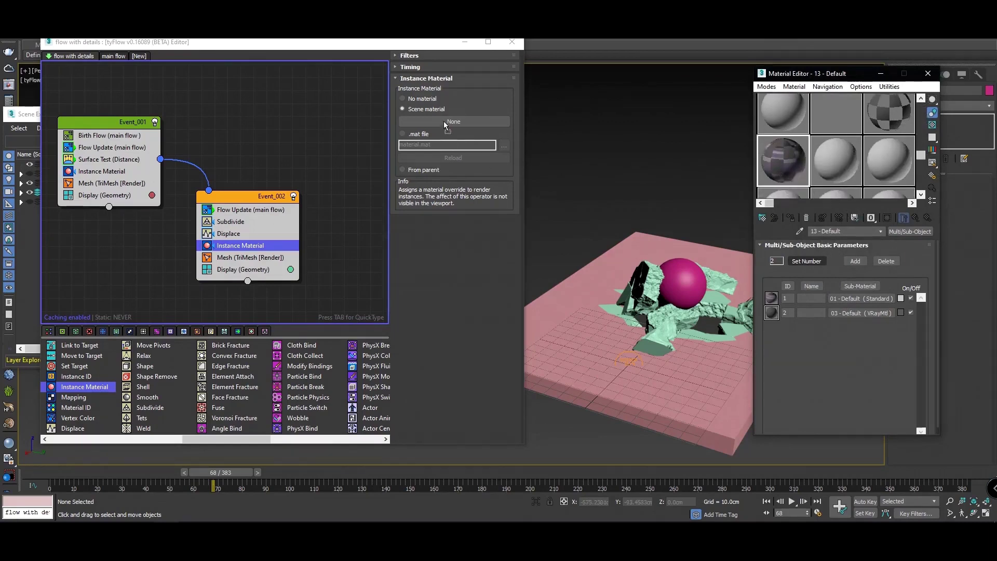
{"action": "left_click_drag", "start_coordinate": [710, 173], "coordinate": [447, 121]}
{"action": "left_click", "coordinate": [260, 274]}
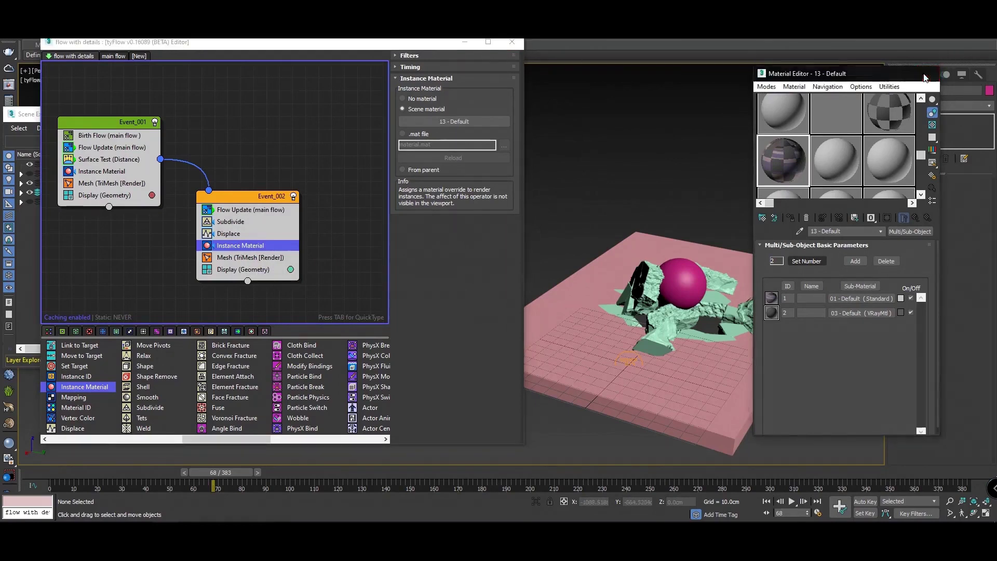
{"action": "left_click", "coordinate": [928, 73]}
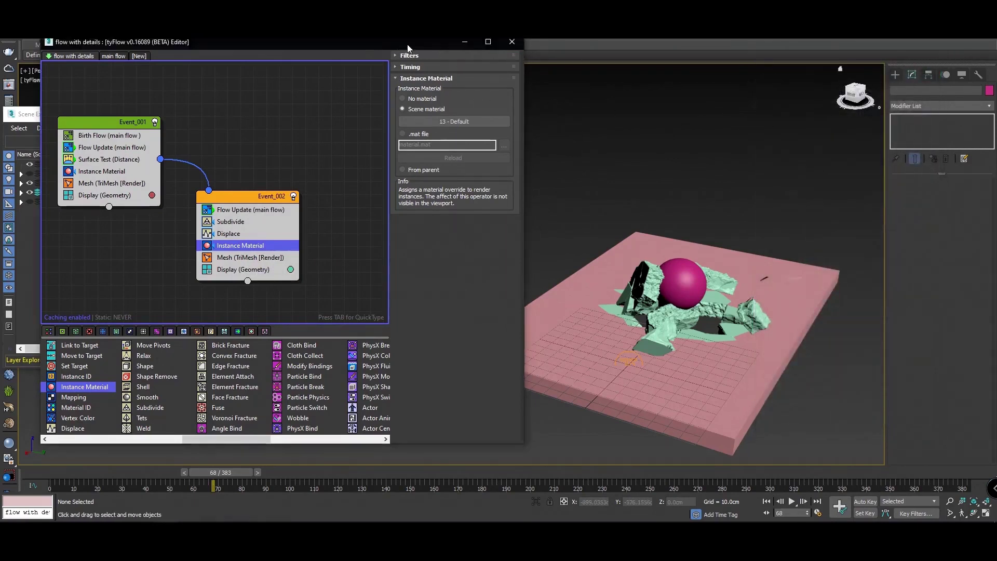
- Show four viewports with the bottom-right one looking through Camera_1
{"action": "left_click_drag", "start_coordinate": [407, 44], "coordinate": [310, 200]}
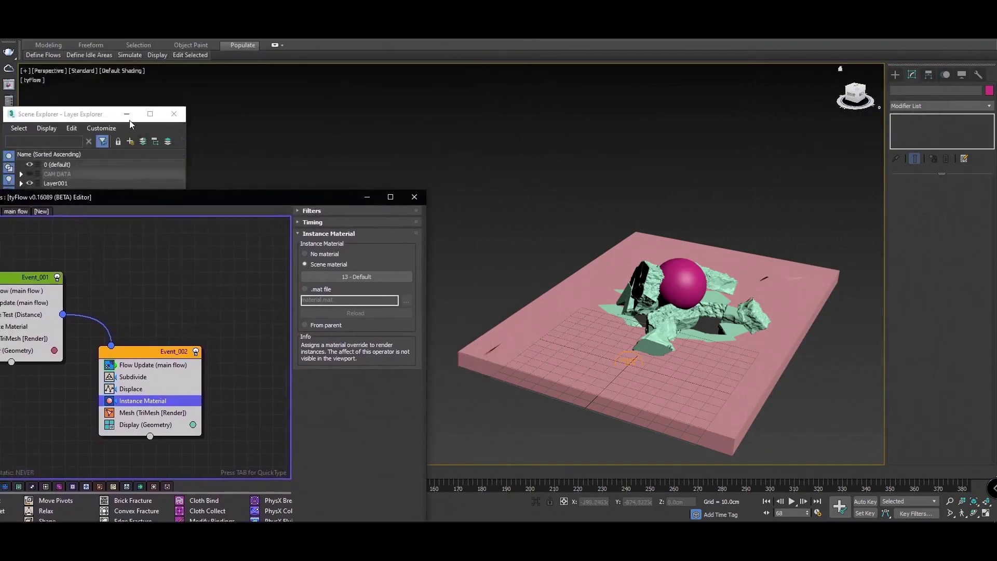
{"action": "left_click", "coordinate": [129, 116]}
{"action": "left_click_drag", "start_coordinate": [285, 199], "coordinate": [204, 142]}
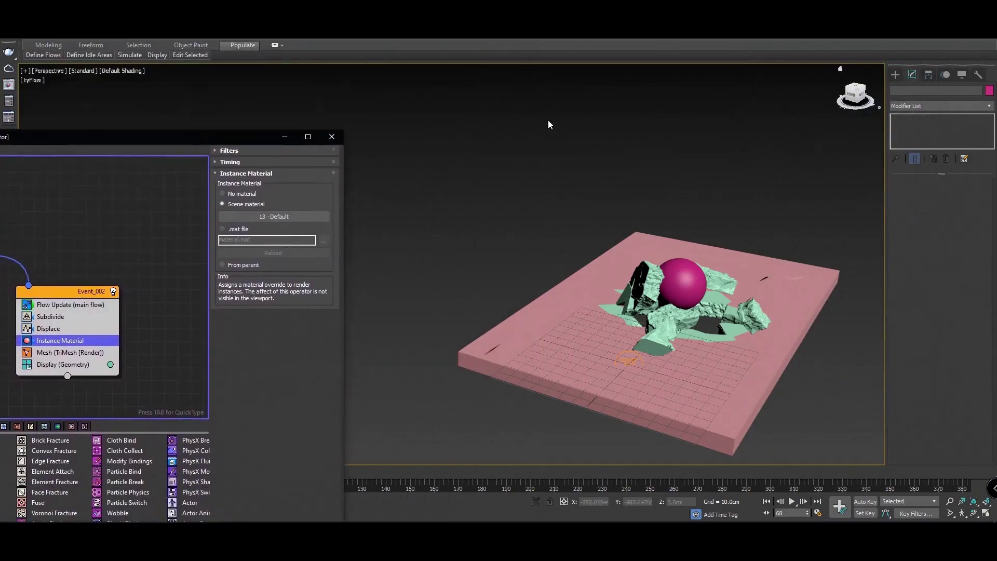
{"action": "key", "text": "c"}
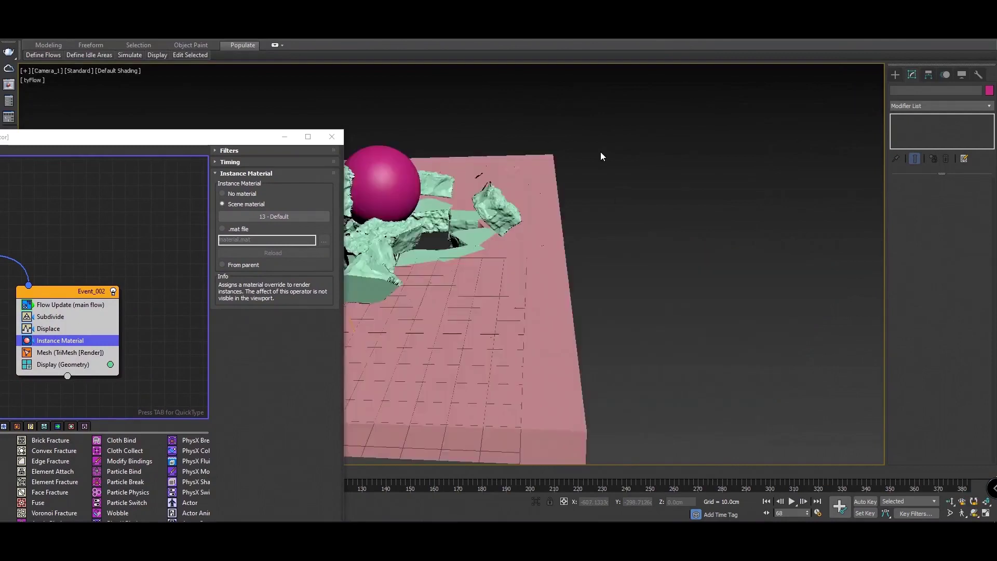
{"action": "left_click", "coordinate": [987, 513]}
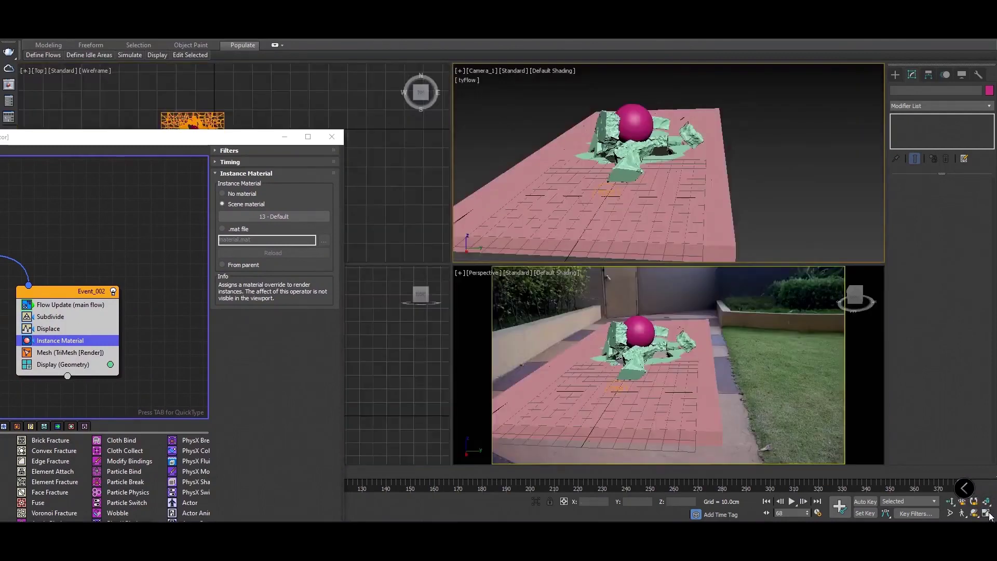
{"action": "left_click", "coordinate": [812, 390]}
{"action": "key", "text": "c"}
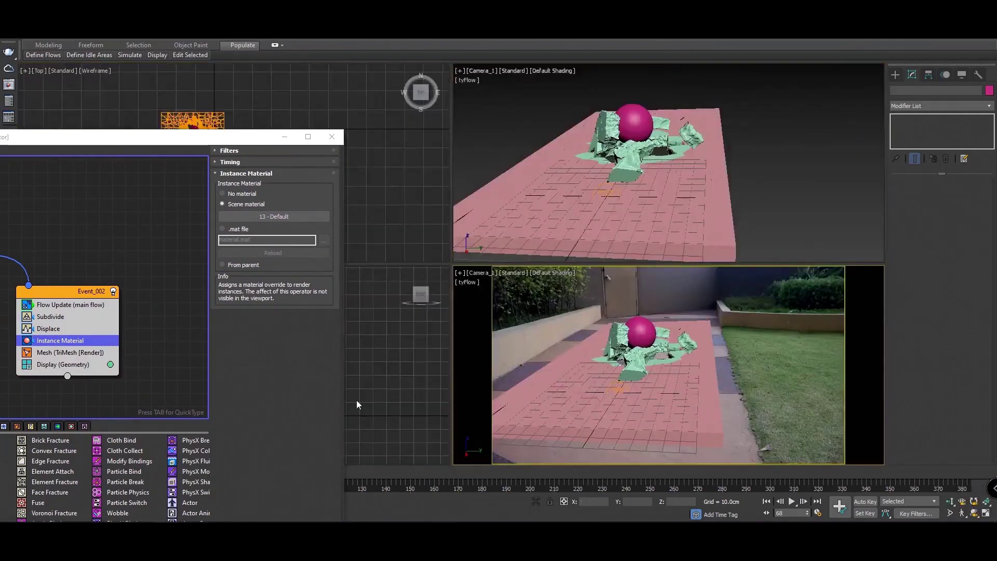
- Reopen the Material Editor at 13 - Default and render a test frame 68
{"action": "left_click_drag", "start_coordinate": [253, 138], "coordinate": [309, 51]}
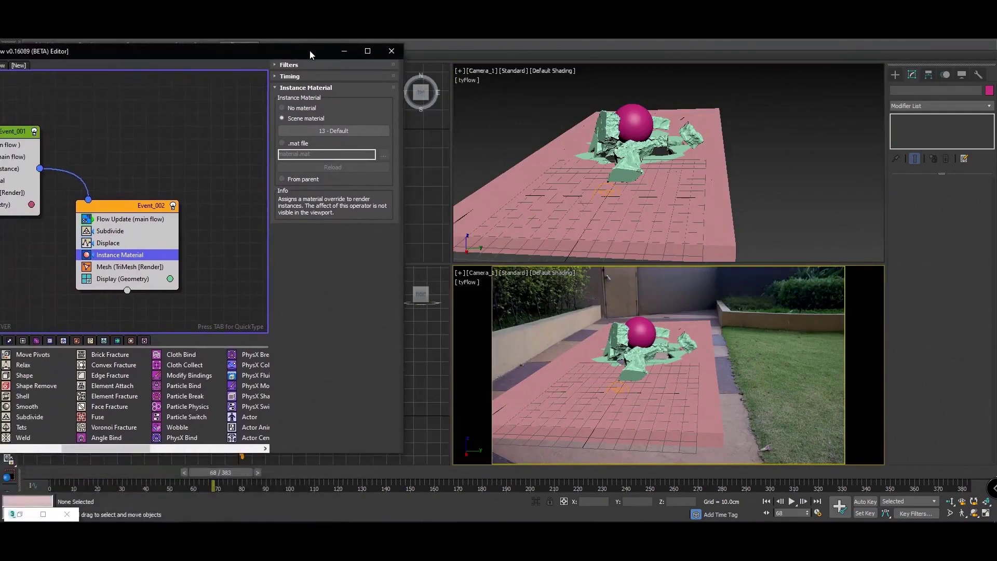
{"action": "key", "text": "m"}
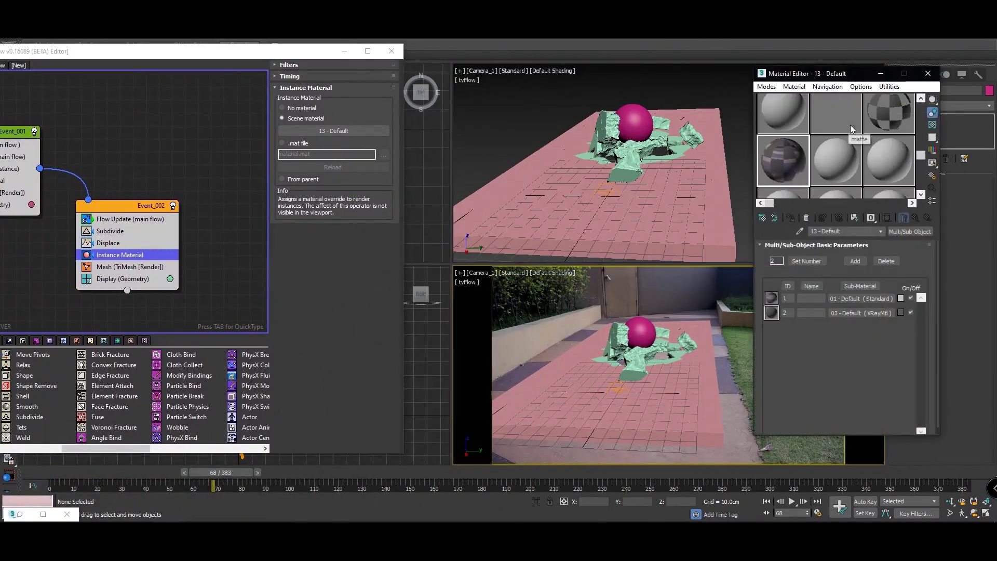
{"action": "left_click_drag", "start_coordinate": [922, 162], "coordinate": [927, 186]}
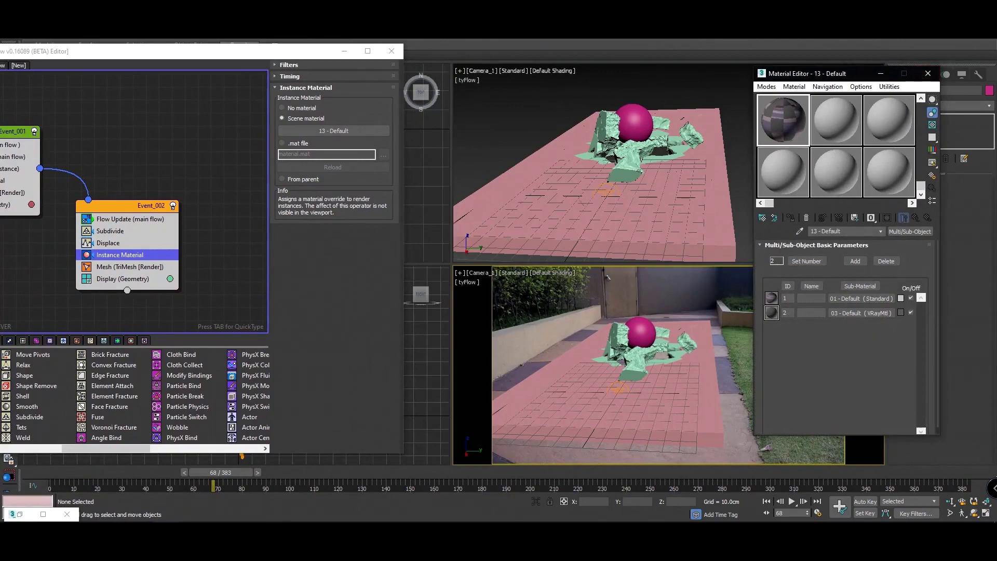
{"action": "left_click", "coordinate": [726, 45]}
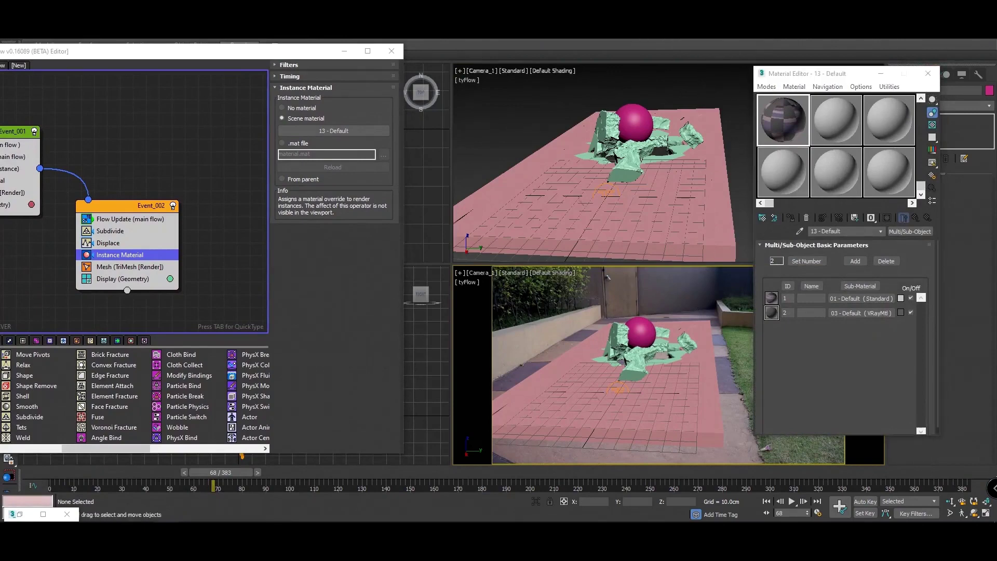
{"action": "left_click", "coordinate": [727, 44]}
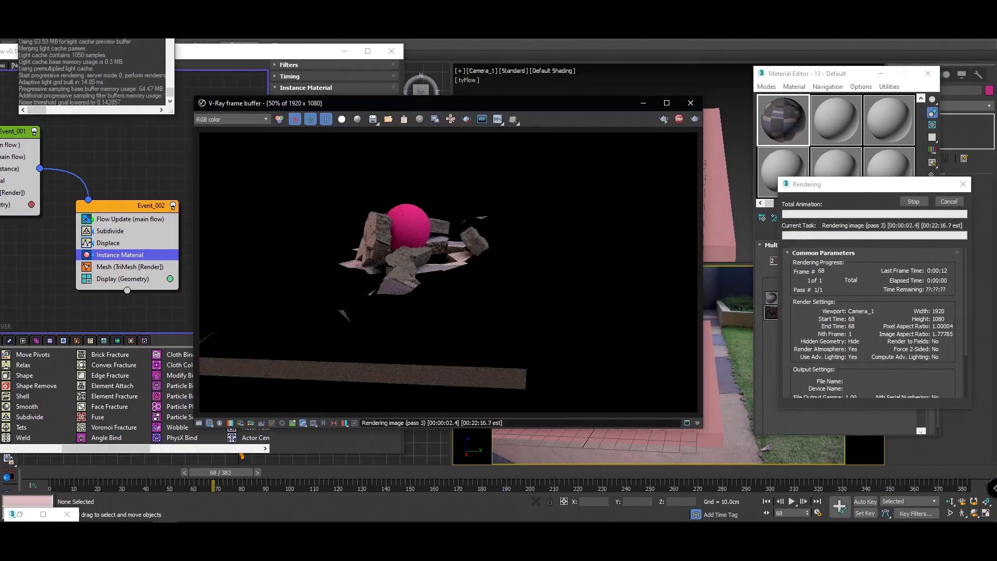
{"action": "double_click", "coordinate": [406, 252]}
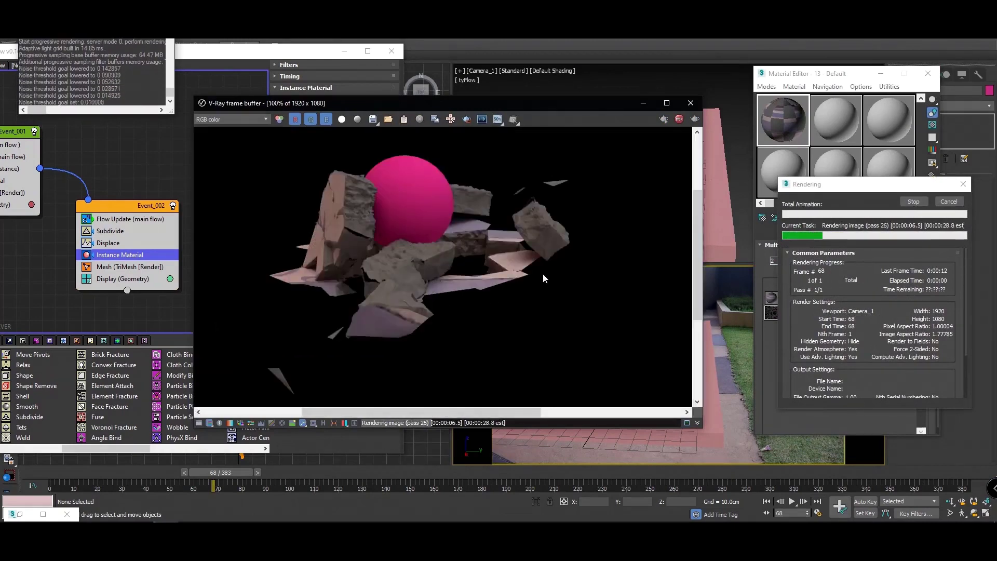
{"action": "scroll", "coordinate": [497, 196], "scroll_direction": "down", "scroll_amount": 2}
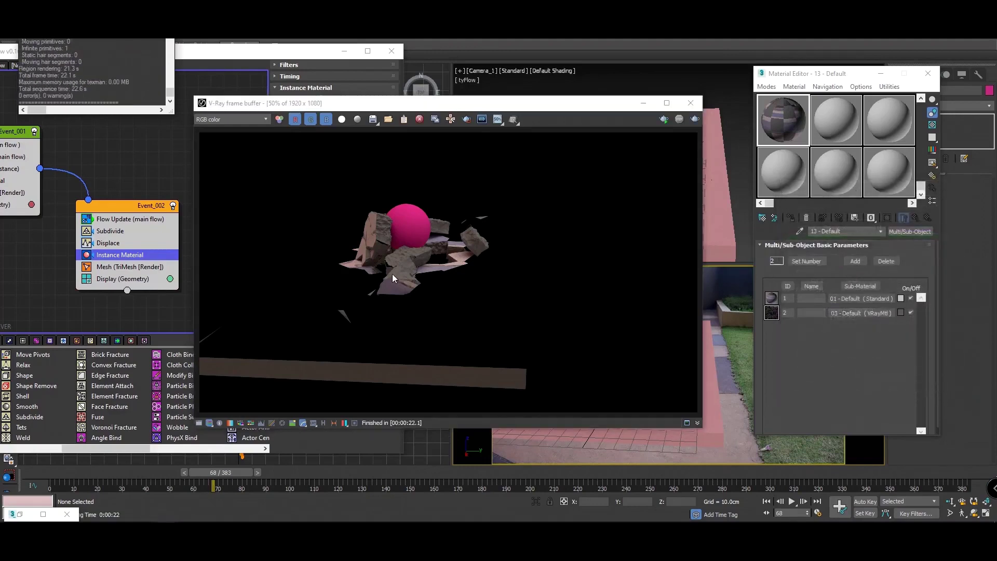
{"action": "scroll", "coordinate": [395, 273], "scroll_direction": "up", "scroll_amount": 1}
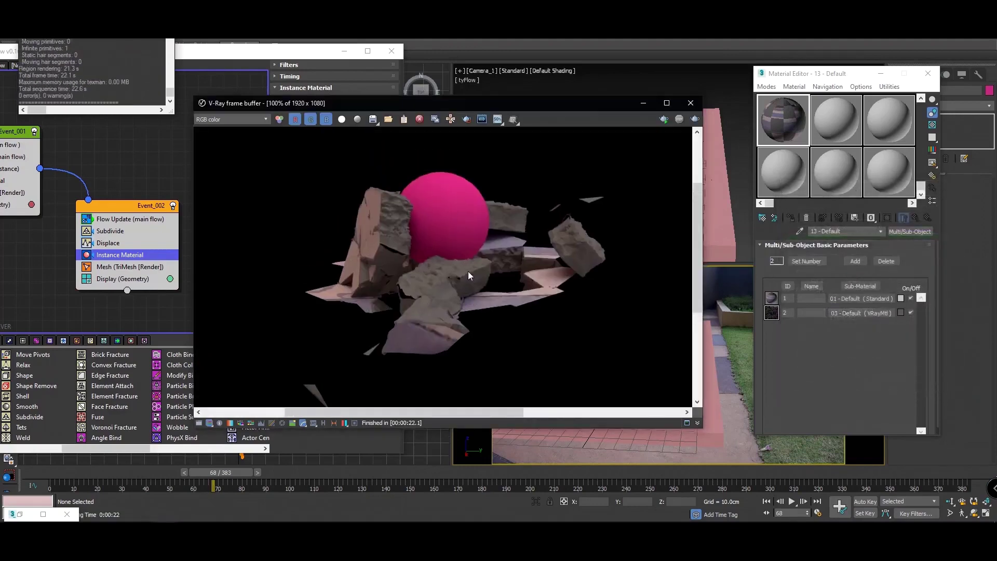
{"action": "left_click", "coordinate": [342, 119]}
{"action": "left_click", "coordinate": [344, 120]}
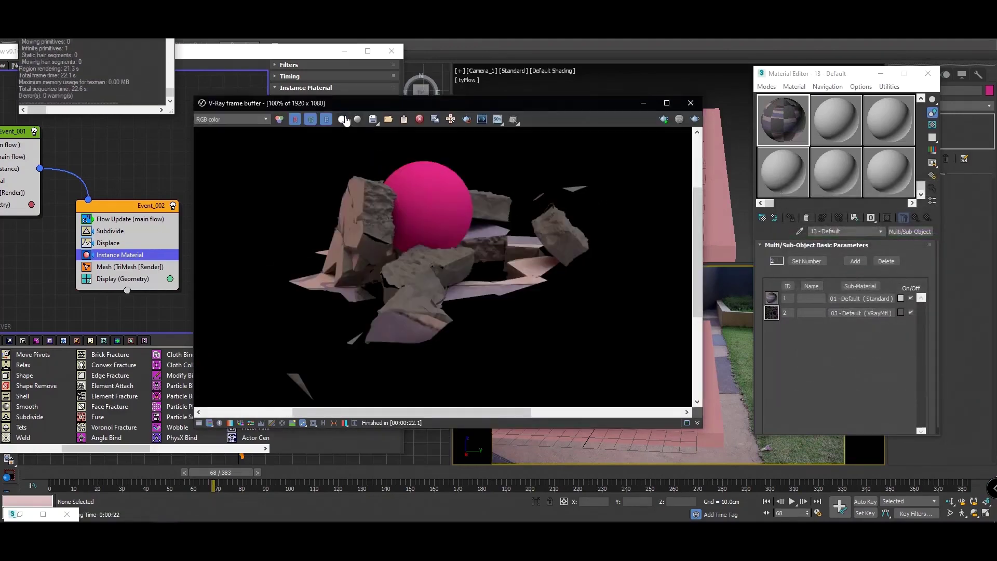
{"action": "left_click", "coordinate": [343, 120]}
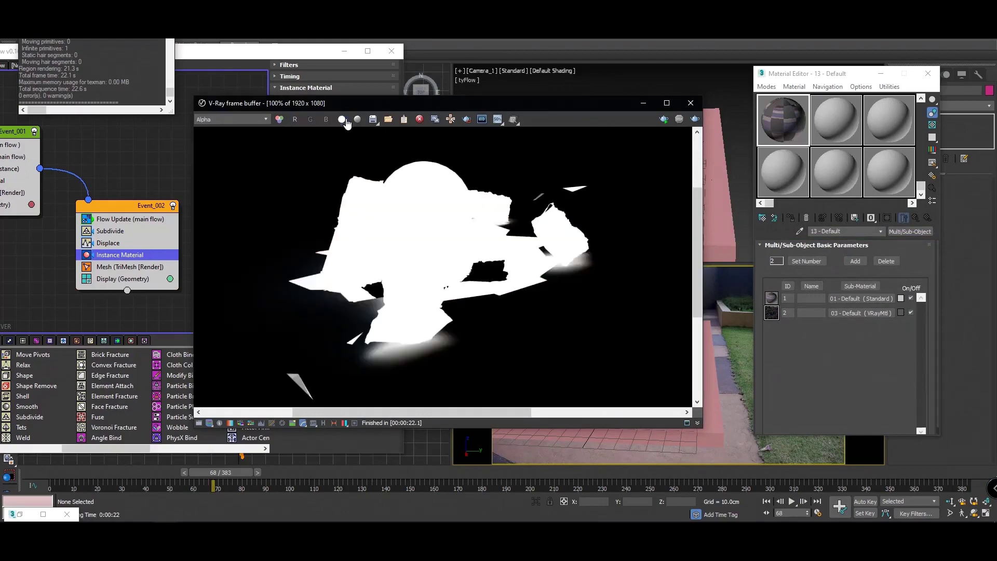
{"action": "left_click", "coordinate": [343, 119]}
{"action": "scroll", "coordinate": [509, 233], "scroll_direction": "down", "scroll_amount": 2}
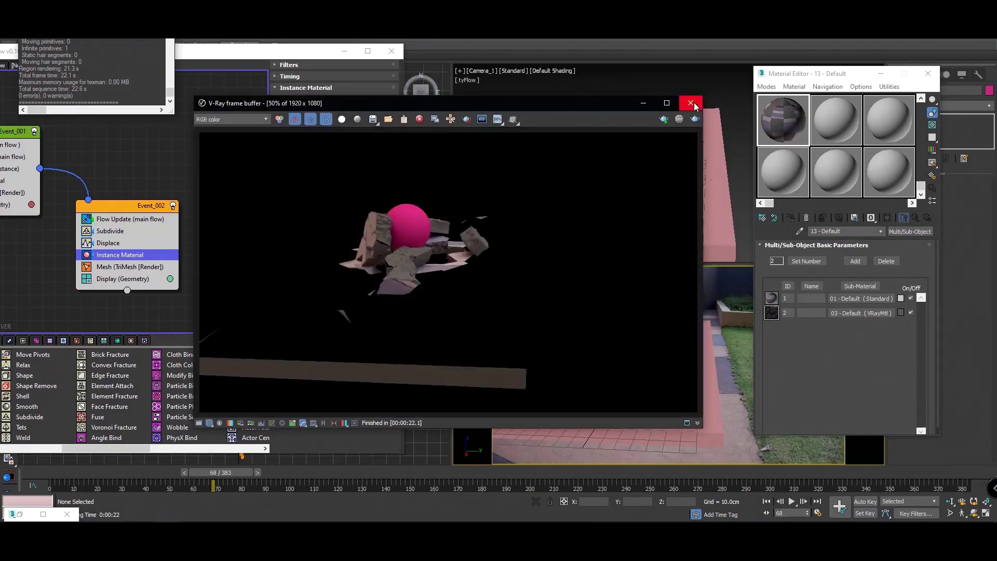
{"action": "left_click", "coordinate": [691, 102]}
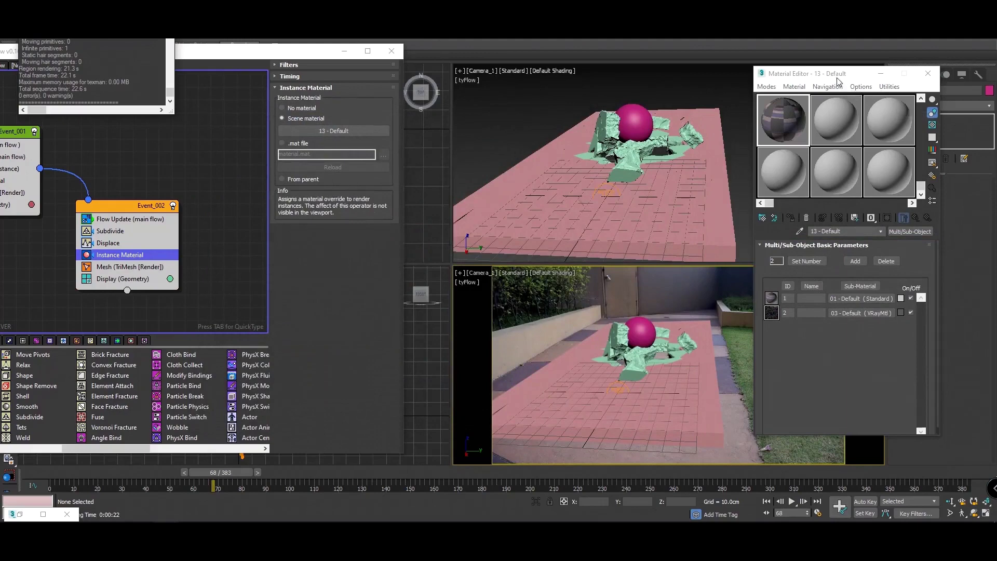
- Create a flat box, Box003, in Perspective and place it beside the tiled ground
{"action": "left_click_drag", "start_coordinate": [836, 78], "coordinate": [837, 265]}
{"action": "key", "text": "p"}
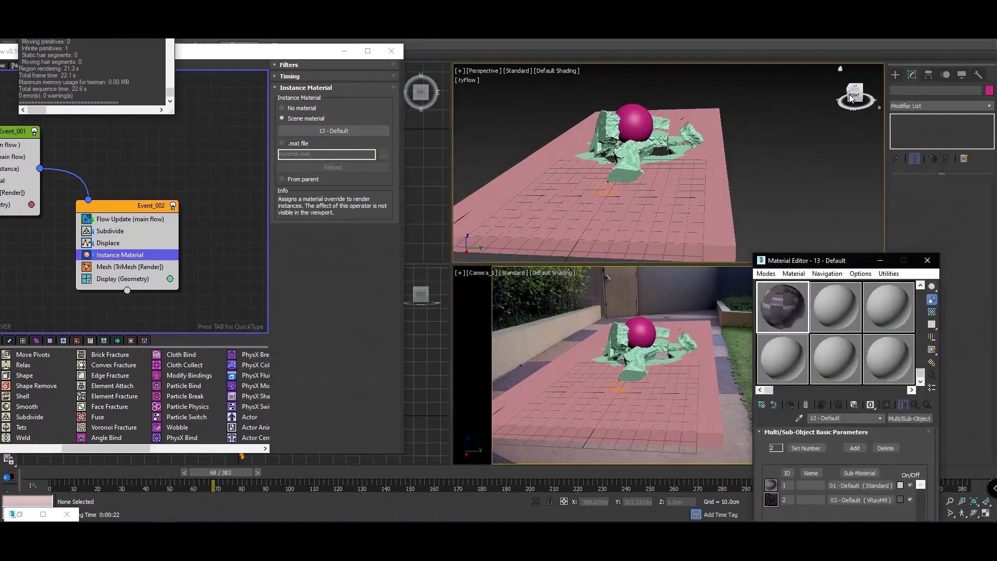
{"action": "middle_click_drag", "start_coordinate": [821, 97], "coordinate": [755, 119], "text": "alt"}
{"action": "scroll", "coordinate": [755, 120], "scroll_direction": "down", "scroll_amount": 4}
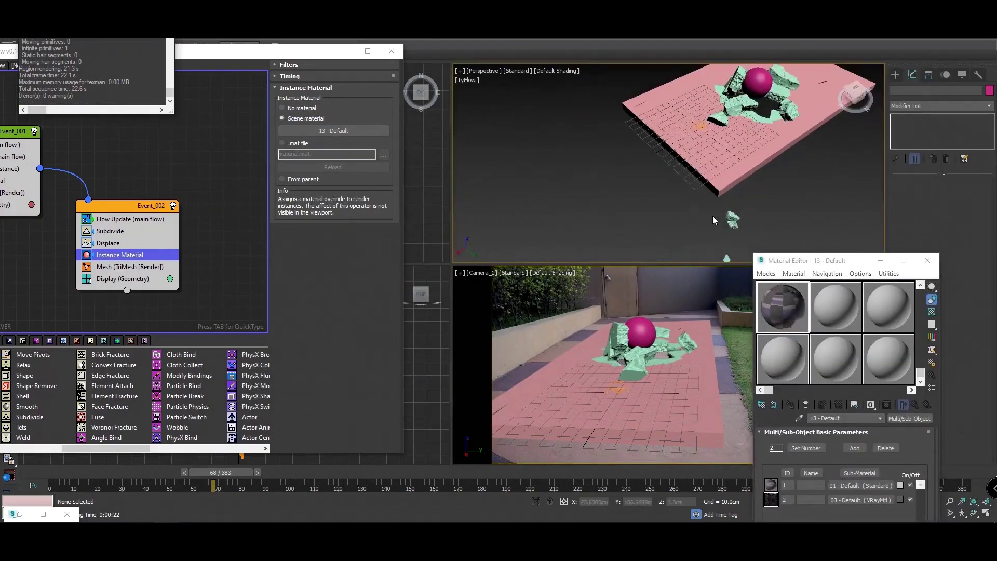
{"action": "left_click", "coordinate": [895, 75]}
{"action": "left_click", "coordinate": [917, 138]}
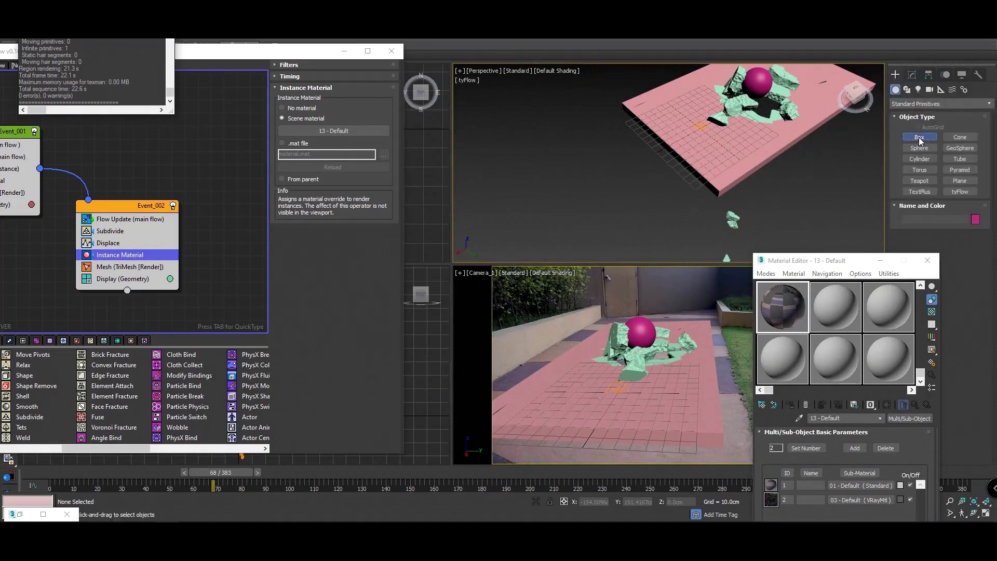
{"action": "mouse_move", "coordinate": [610, 102]}
{"action": "left_mouse_down"}
{"action": "mouse_move", "coordinate": [623, 285]}
{"action": "mouse_move", "coordinate": [722, 218]}
{"action": "left_mouse_up"}
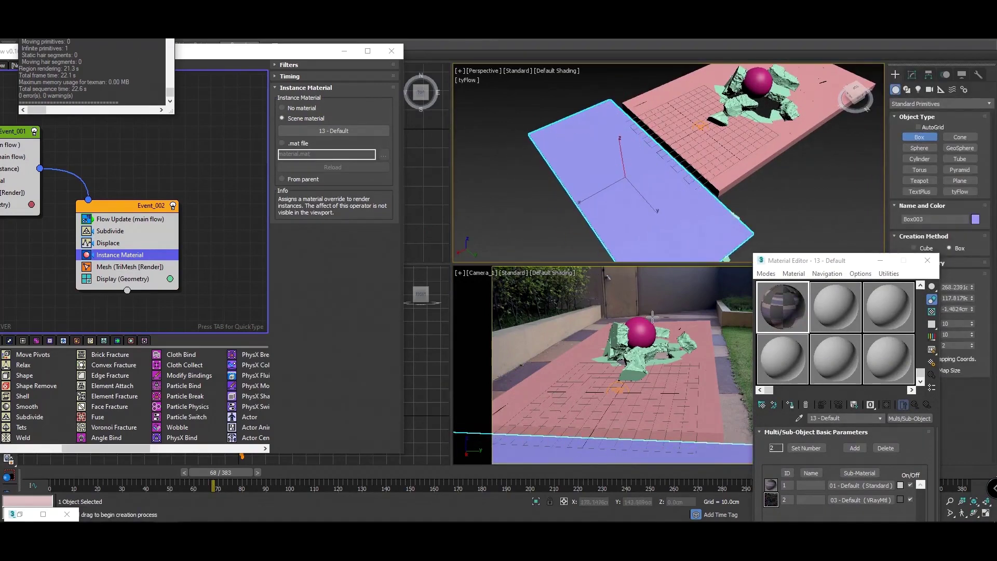
{"action": "key", "text": "w"}
{"action": "left_click_drag", "start_coordinate": [597, 189], "coordinate": [603, 184]}
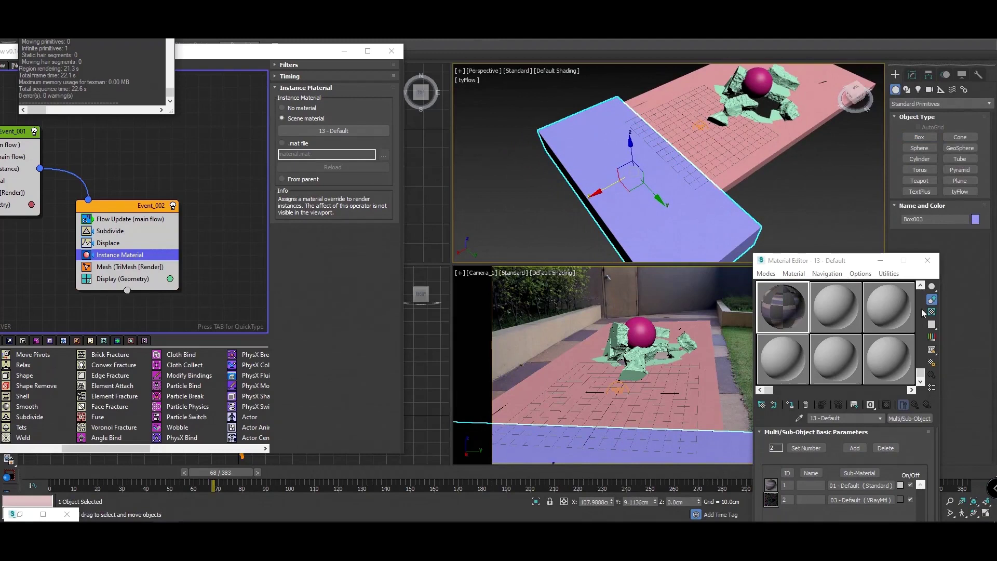
- Drag the plain grey material onto Box003
{"action": "left_click_drag", "start_coordinate": [920, 377], "coordinate": [920, 302]}
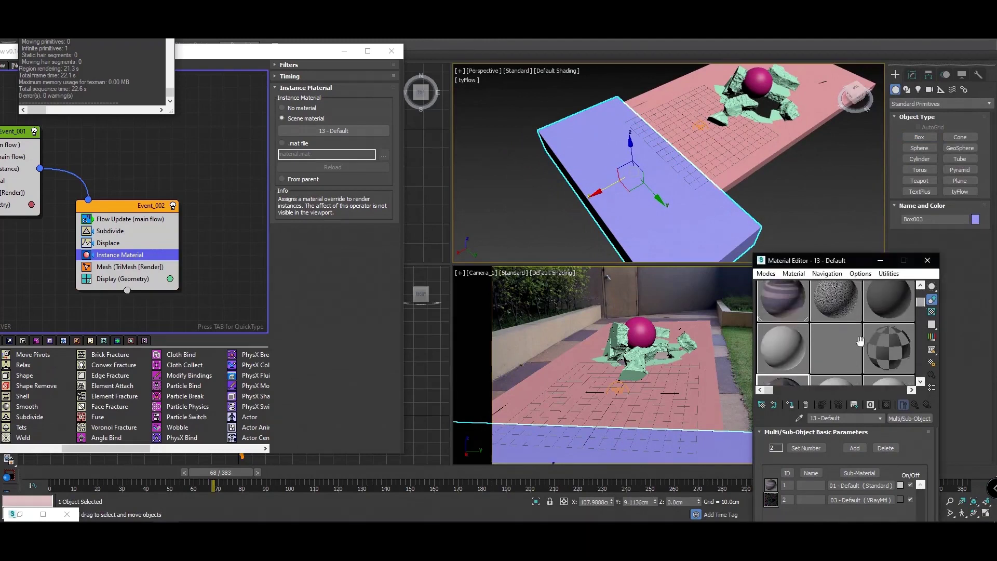
{"action": "left_click_drag", "start_coordinate": [612, 204], "coordinate": [613, 205]}
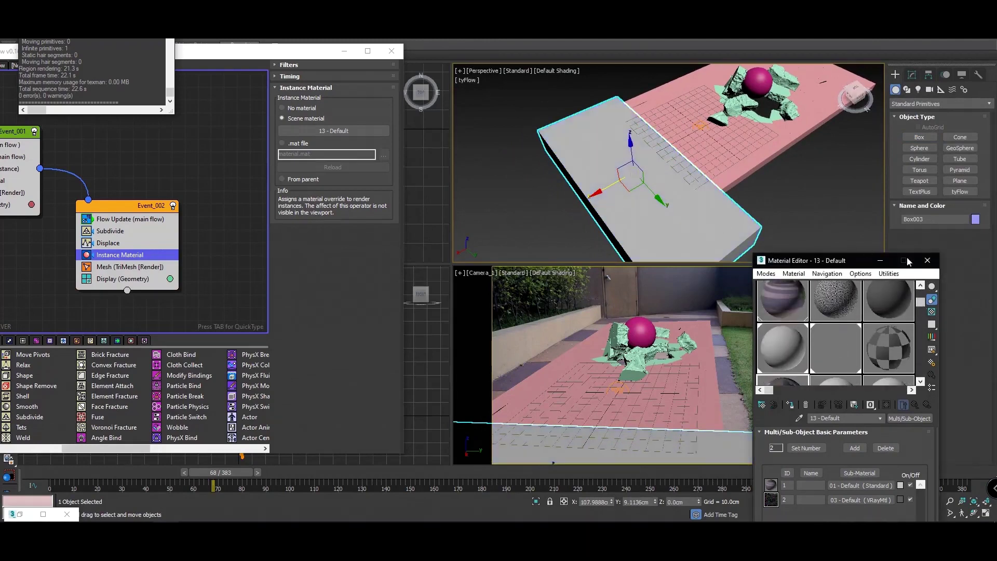
{"action": "left_click_drag", "start_coordinate": [883, 261], "coordinate": [912, 149]}
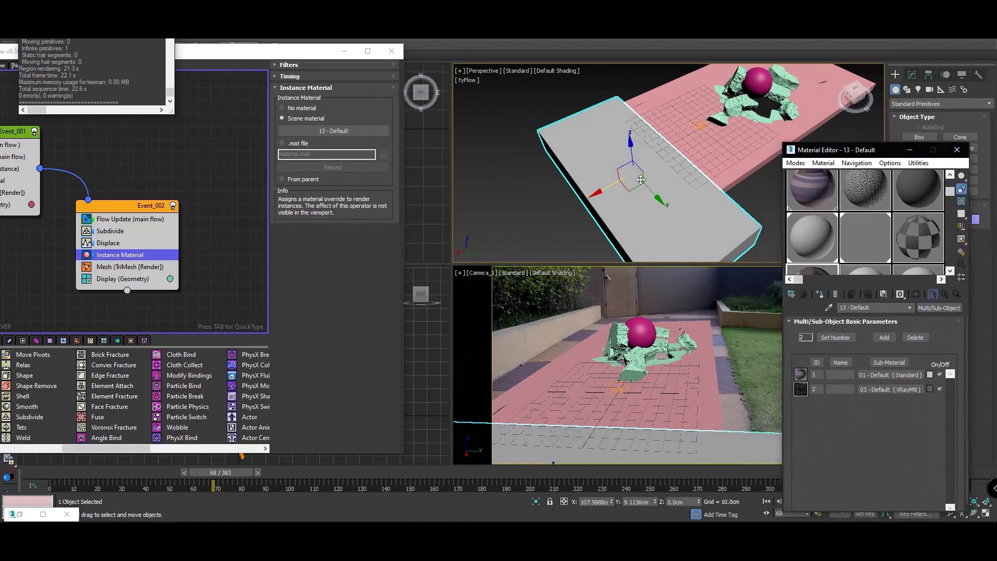
{"action": "left_click", "coordinate": [541, 197]}
{"action": "left_click", "coordinate": [710, 291]}
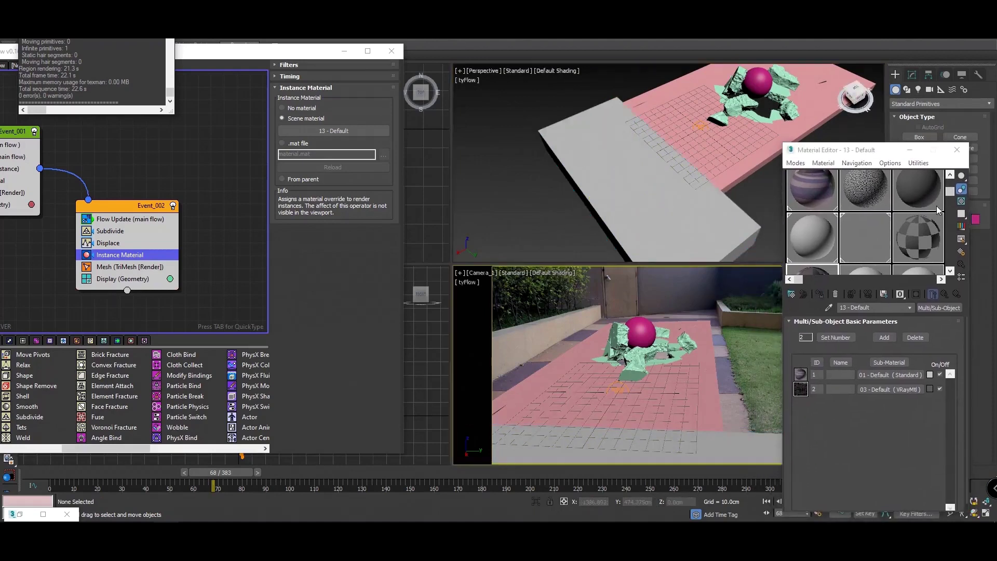
- Give 19 - Default a Bitmap diffuse loading the HD_00000 sequence with Environ Screen mapping
{"action": "left_click_drag", "start_coordinate": [949, 191], "coordinate": [949, 248]}
{"action": "left_click", "coordinate": [830, 260]}
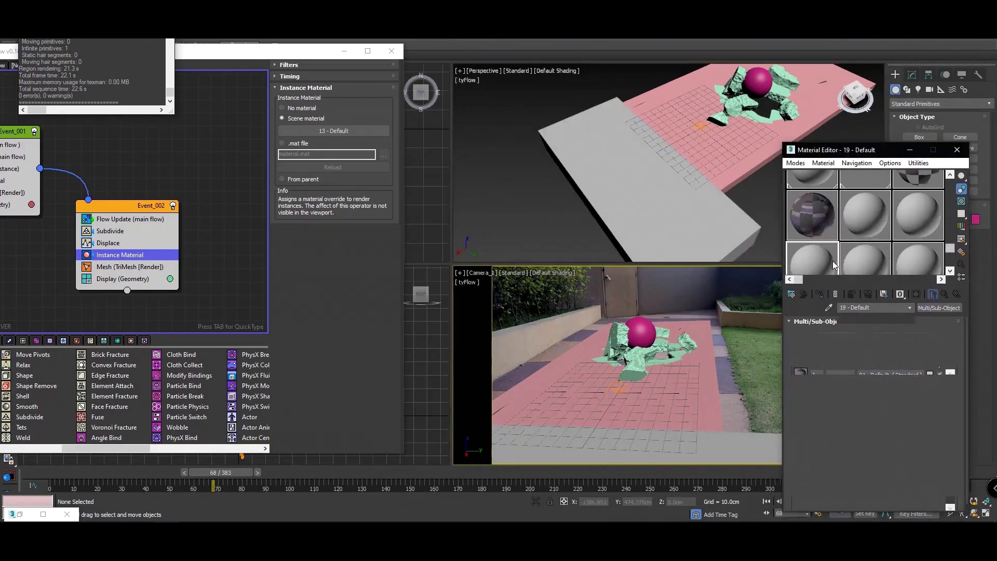
{"action": "left_click", "coordinate": [863, 387]}
{"action": "scroll", "coordinate": [309, 163], "scroll_direction": "up", "scroll_amount": 3}
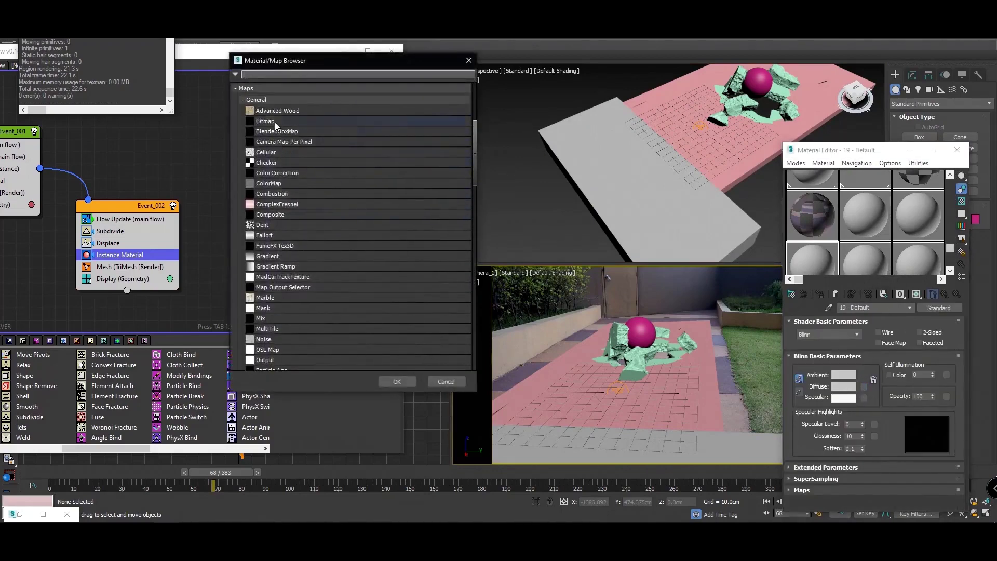
{"action": "double_click", "coordinate": [276, 122]}
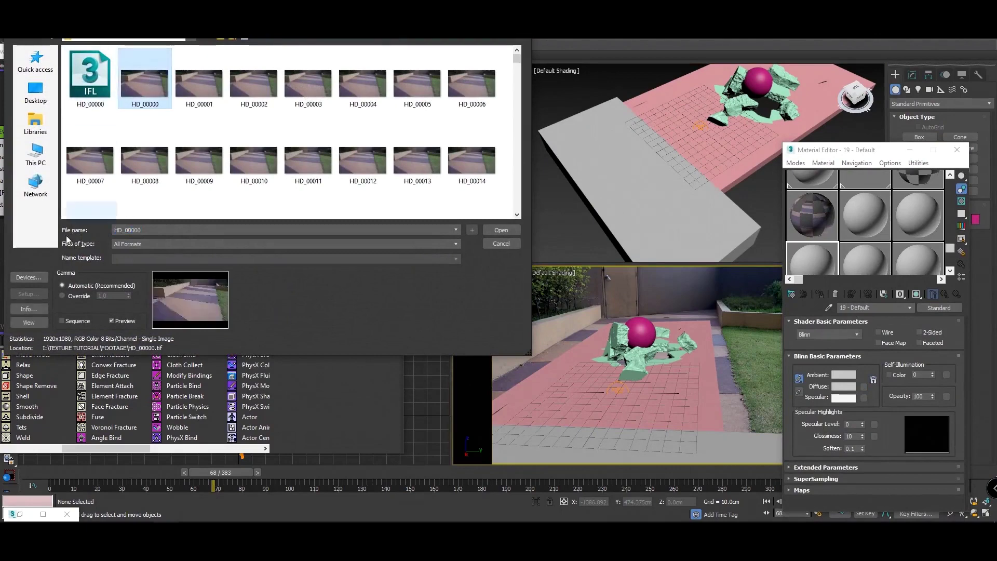
{"action": "left_click", "coordinate": [78, 321]}
{"action": "left_click", "coordinate": [516, 230]}
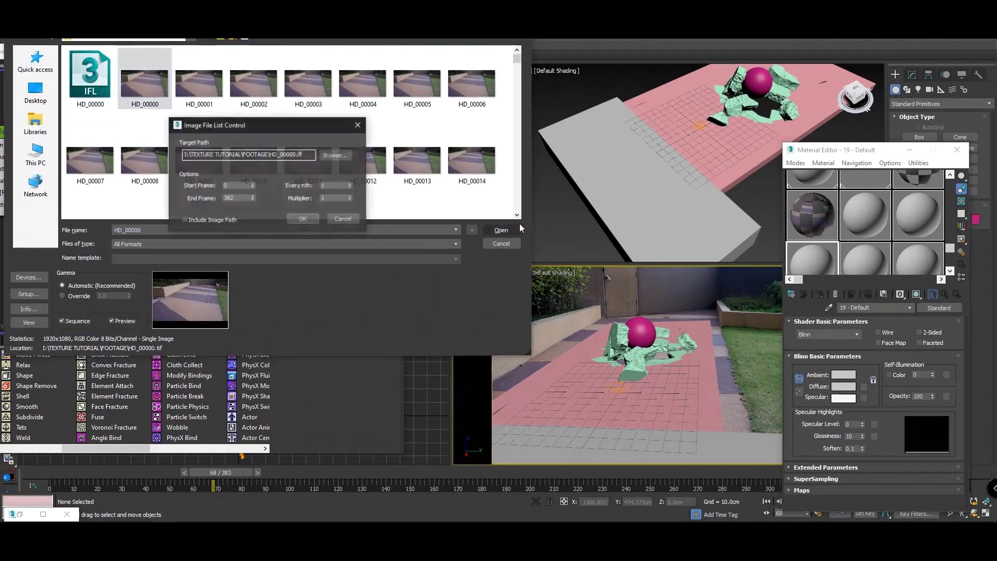
{"action": "left_click", "coordinate": [303, 218]}
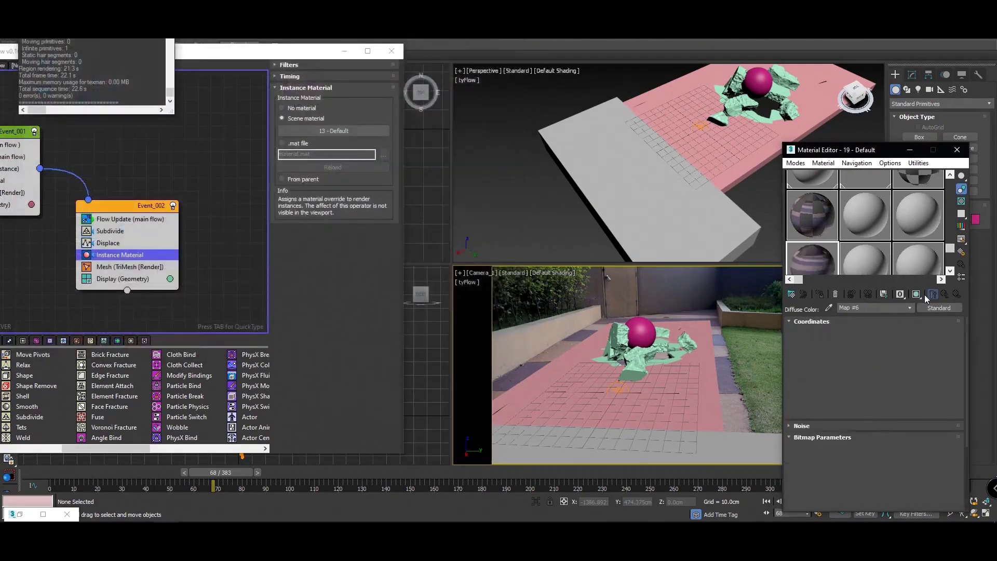
{"action": "left_click", "coordinate": [850, 336]}
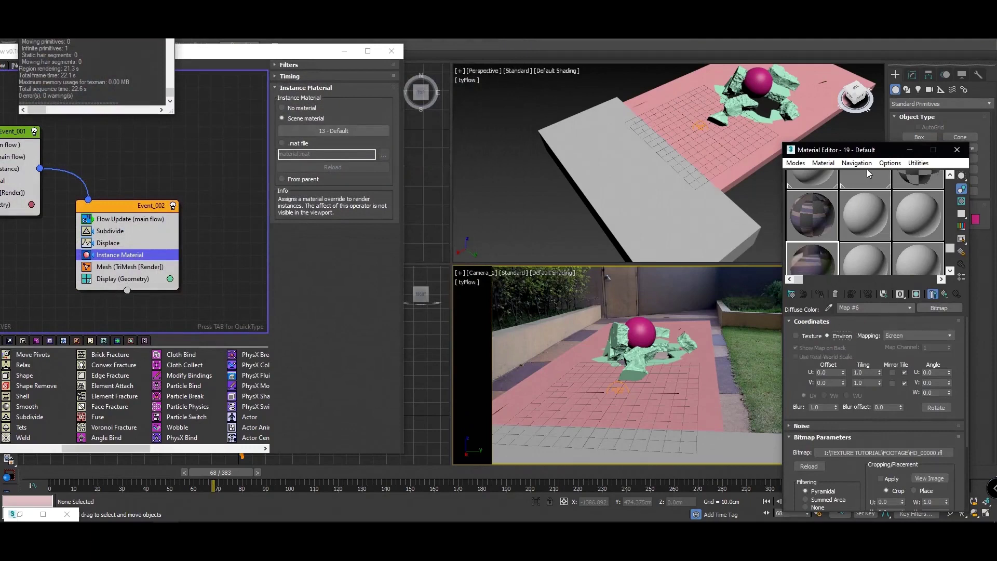
{"action": "left_click_drag", "start_coordinate": [864, 150], "coordinate": [858, 110]}
{"action": "left_click_drag", "start_coordinate": [944, 208], "coordinate": [944, 221]}
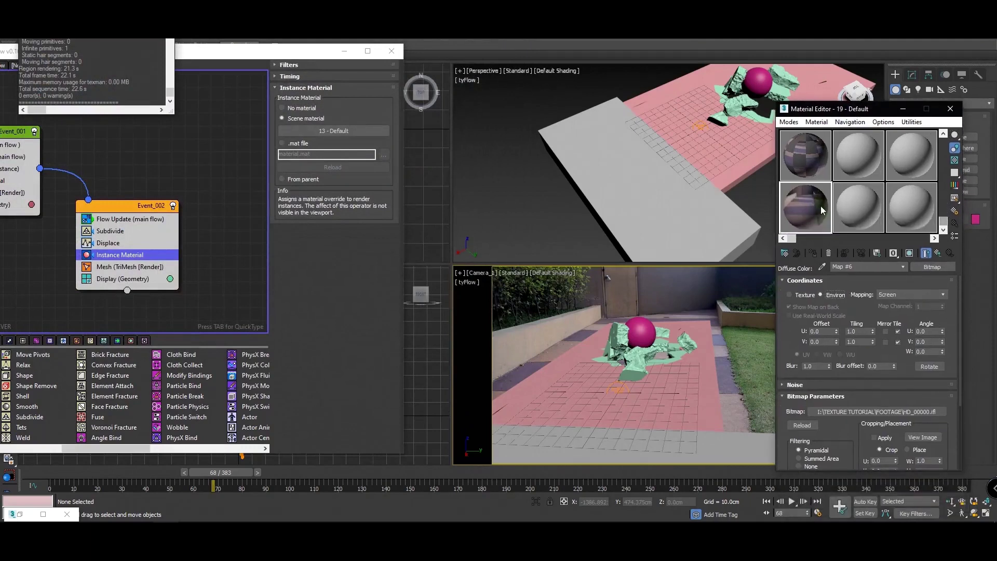
{"action": "left_click", "coordinate": [528, 197]}
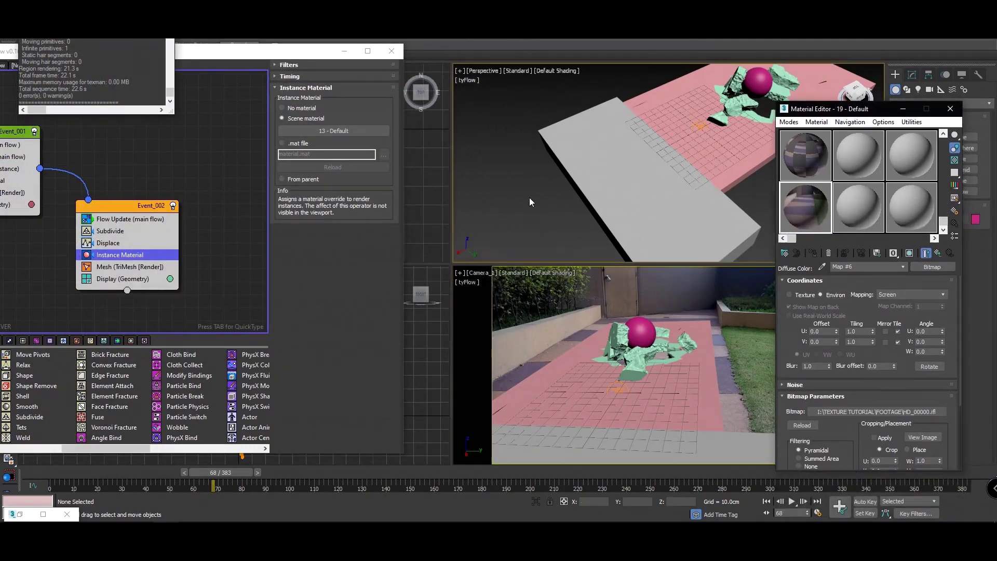
- Set the HD_00000 footage map as environment background, then render Camera_1 at frame 68
{"action": "key", "text": "8"}
{"action": "left_click_drag", "start_coordinate": [145, 123], "coordinate": [442, 113]}
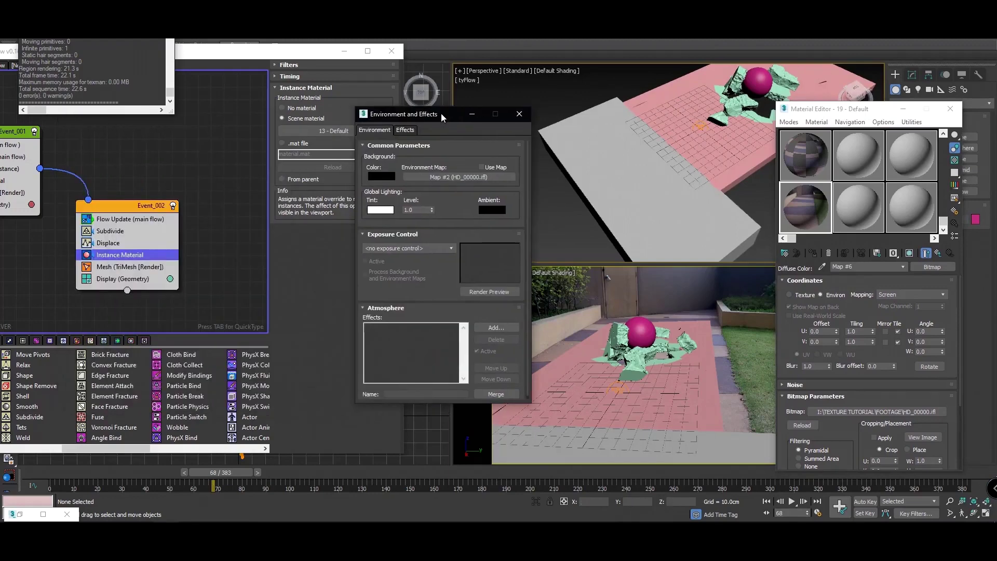
{"action": "mouse_move", "coordinate": [914, 413]}
{"action": "left_mouse_down"}
{"action": "mouse_move", "coordinate": [440, 177]}
{"action": "mouse_move", "coordinate": [447, 182]}
{"action": "left_mouse_up"}
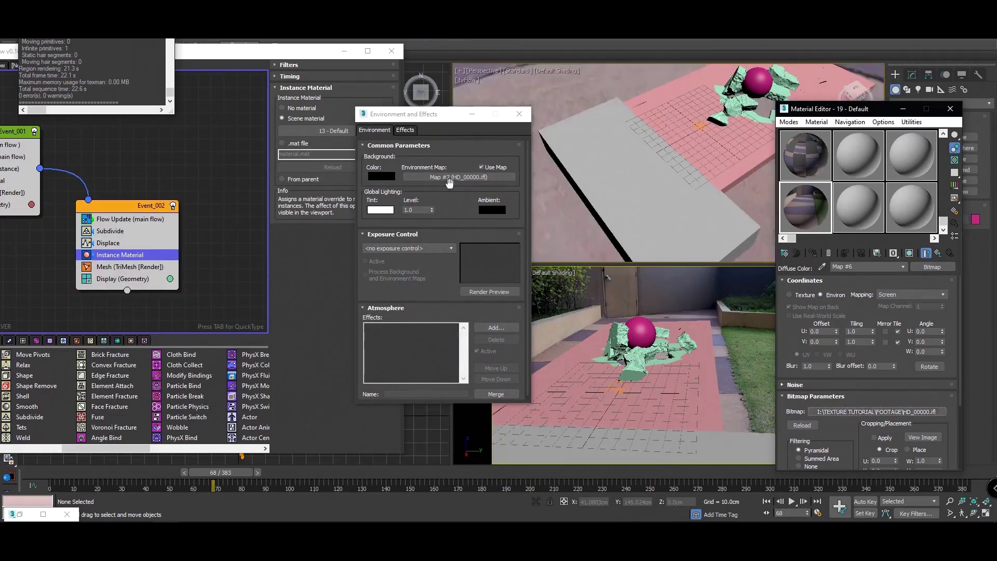
{"action": "left_click", "coordinate": [518, 114]}
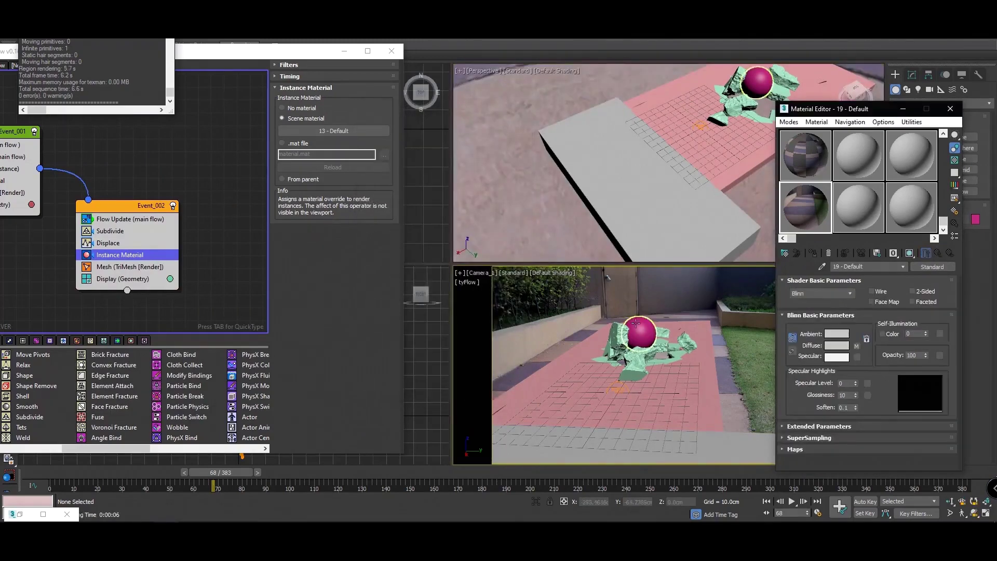
{"action": "key", "text": "8"}
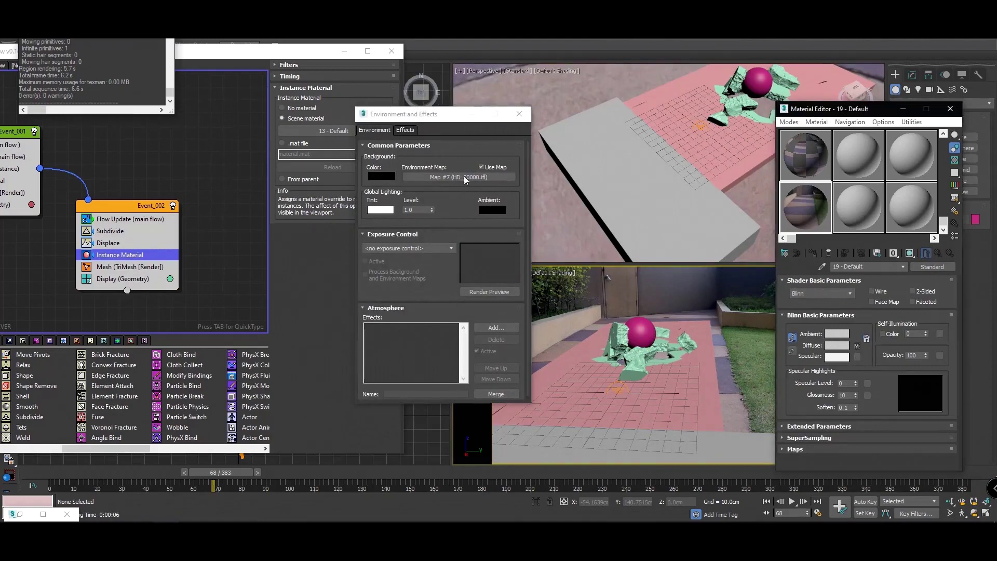
{"action": "left_click_drag", "start_coordinate": [465, 180], "coordinate": [465, 179]}
{"action": "left_click", "coordinate": [429, 290]}
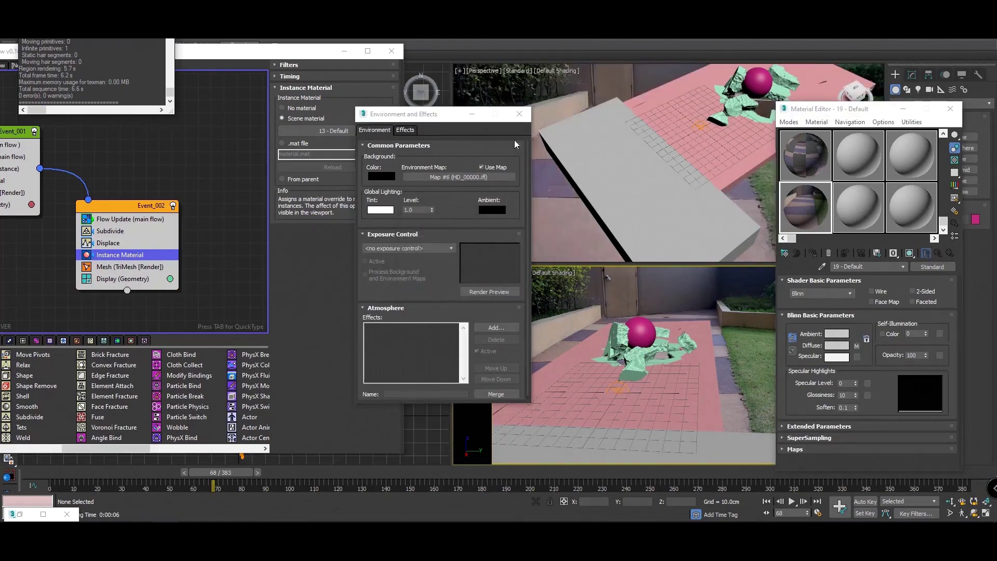
{"action": "left_click", "coordinate": [518, 113]}
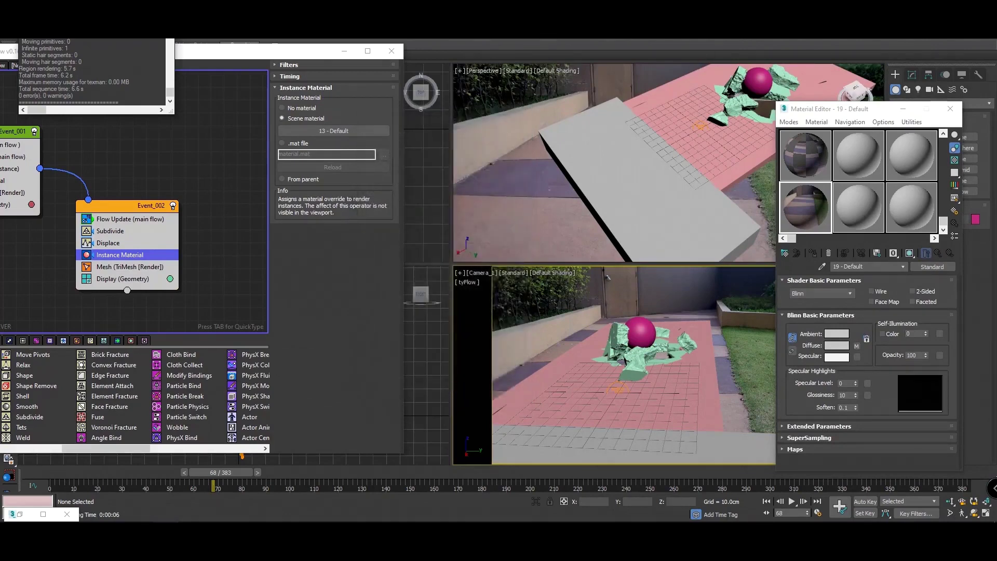
{"action": "key", "text": "shift+q"}
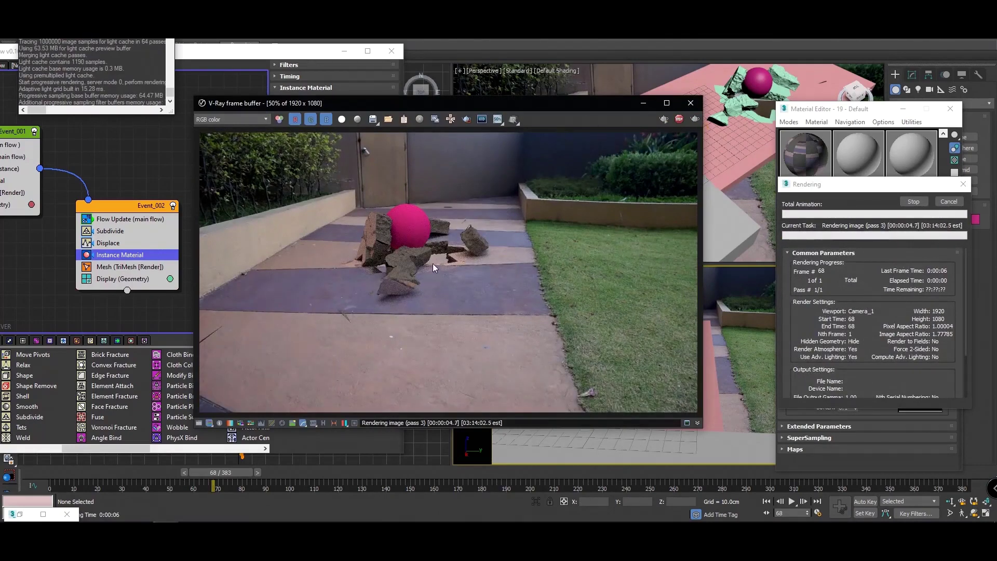
- Inspect the frame 68 render, stop it early and close the V-Ray frame buffer
{"action": "scroll", "coordinate": [431, 265], "scroll_direction": "up", "scroll_amount": 2}
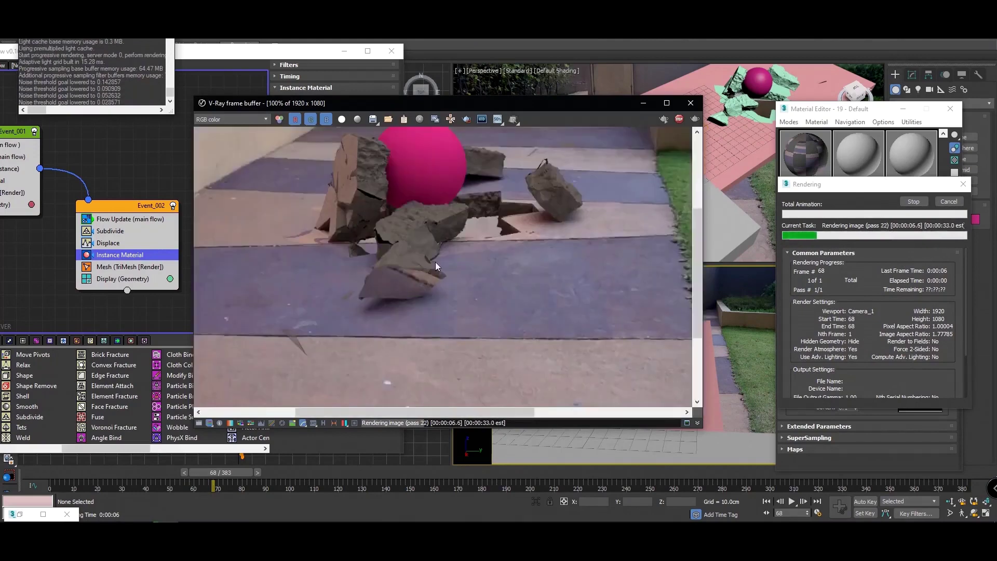
{"action": "scroll", "coordinate": [455, 229], "scroll_direction": "down", "scroll_amount": 2}
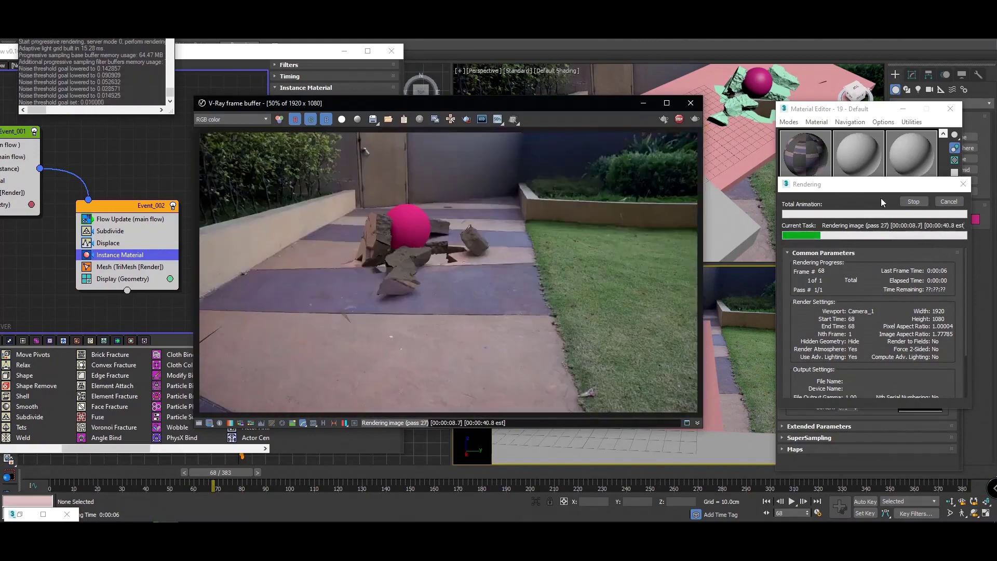
{"action": "left_click", "coordinate": [914, 202]}
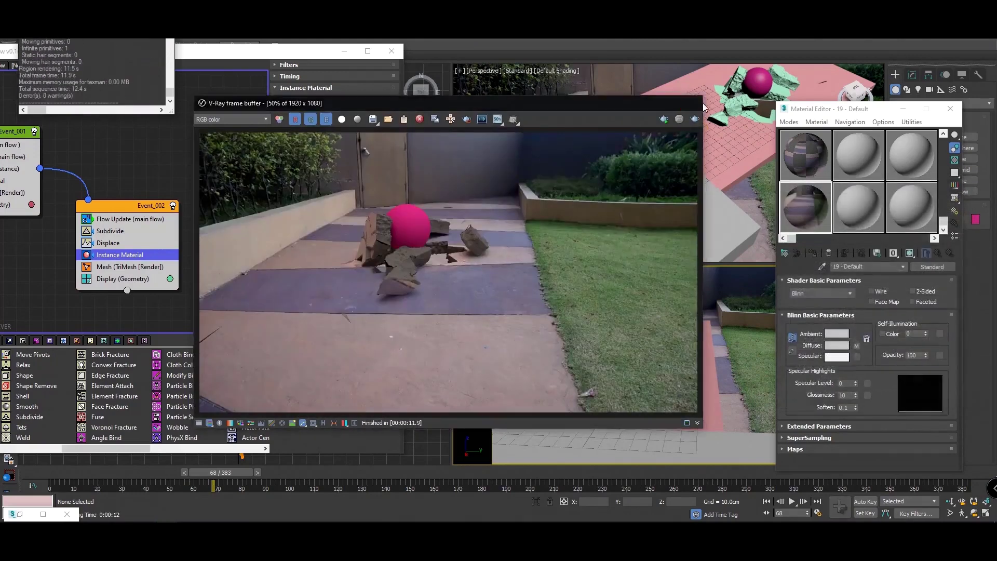
{"action": "left_click", "coordinate": [691, 103]}
{"action": "left_click_drag", "start_coordinate": [857, 109], "coordinate": [863, 275]}
{"action": "left_click", "coordinate": [919, 137]}
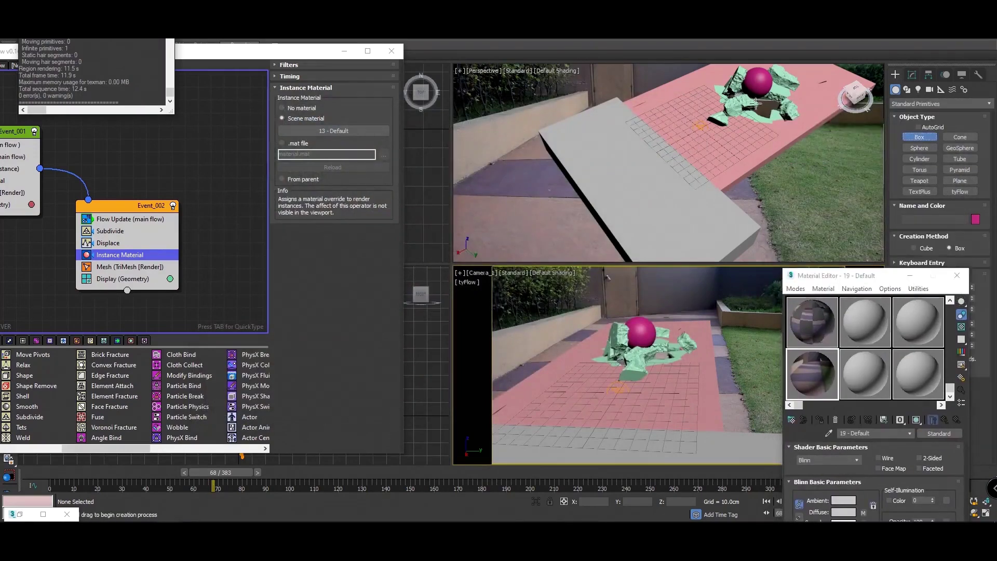
- Draw a flat box over the smashed pavement and sink it below the surface
{"action": "left_click_drag", "start_coordinate": [688, 96], "coordinate": [841, 94]}
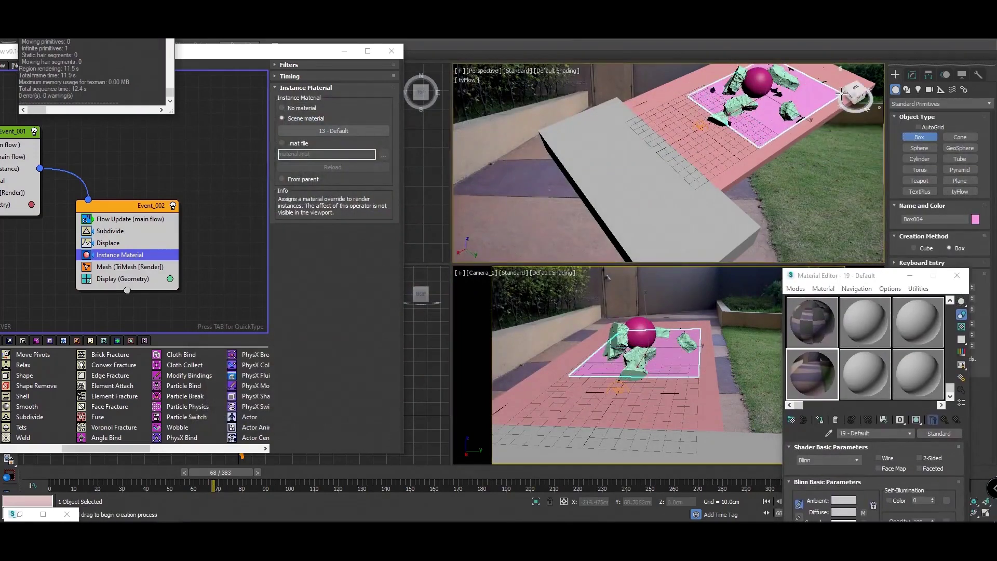
{"action": "left_click", "coordinate": [834, 106]}
{"action": "key", "text": "w"}
{"action": "left_click_drag", "start_coordinate": [771, 73], "coordinate": [767, 84]}
- Assign the 03 - Default material to Box004 and re-render frame 68
{"action": "left_click", "coordinate": [944, 383]}
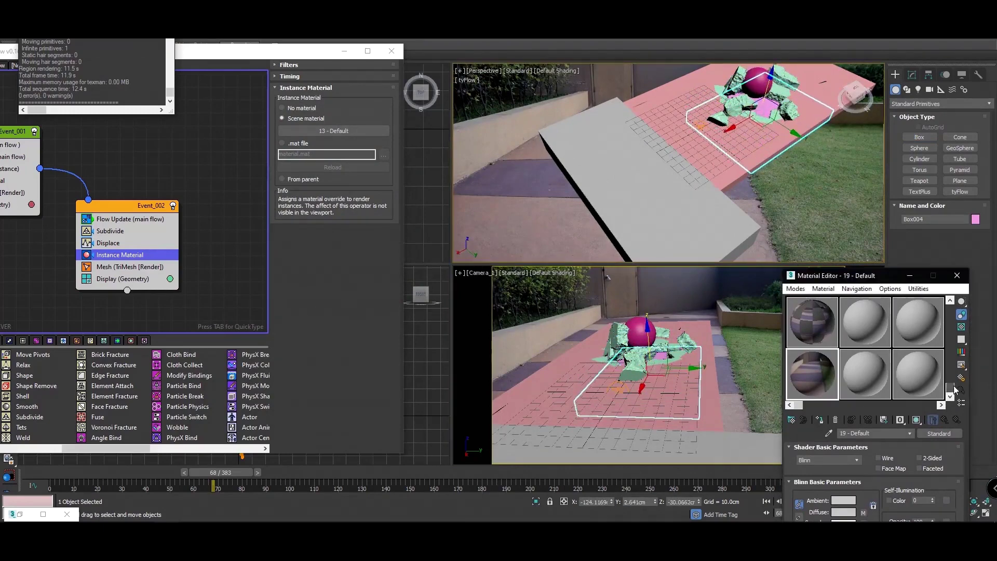
{"action": "left_click", "coordinate": [930, 315]}
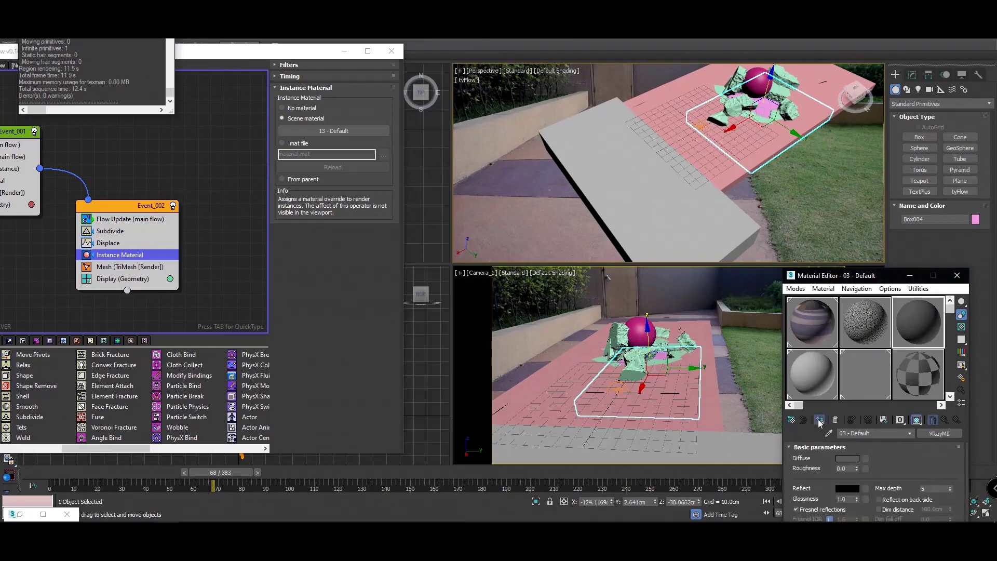
{"action": "left_click", "coordinate": [955, 276]}
{"action": "left_click", "coordinate": [771, 326]}
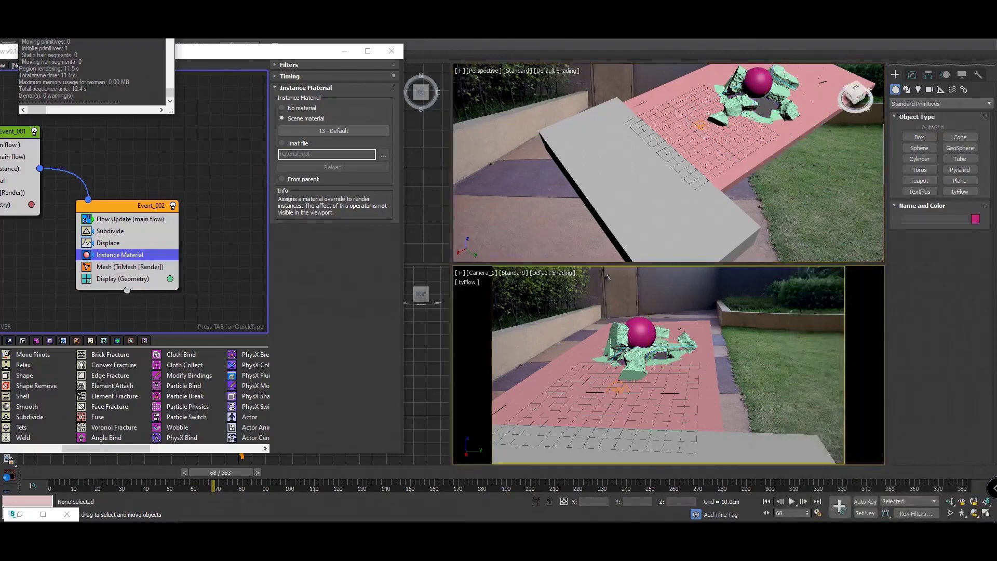
{"action": "key", "text": "shift+q"}
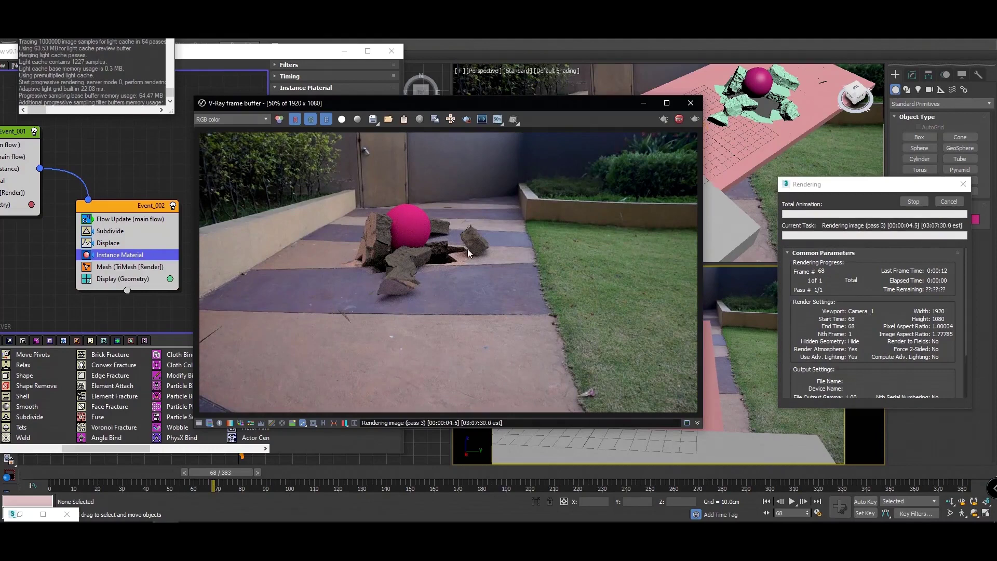
- Zoom into the new frame 68 render, check its alpha channel, then close the frame buffer
{"action": "double_click", "coordinate": [413, 261]}
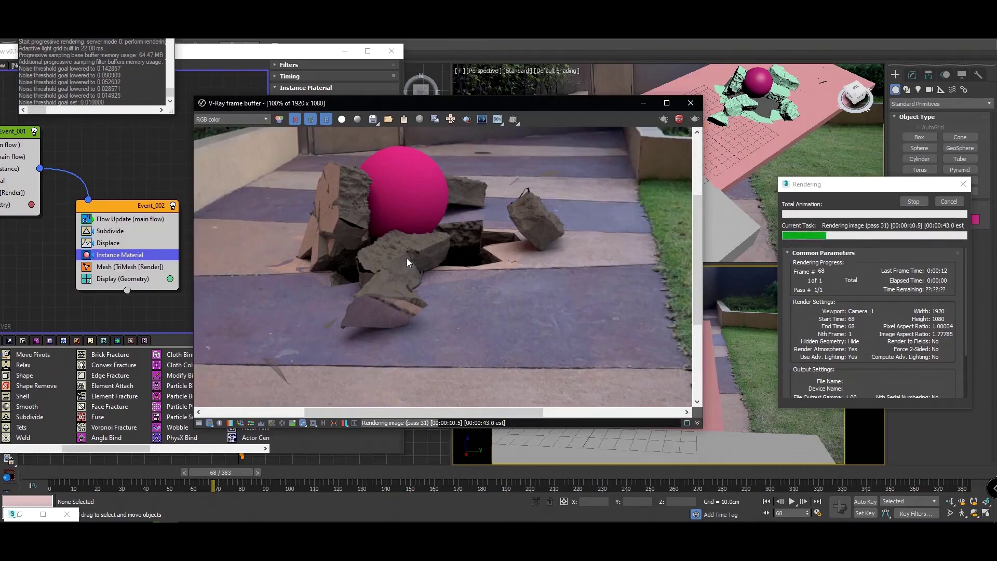
{"action": "scroll", "coordinate": [406, 258], "scroll_direction": "down", "scroll_amount": 1}
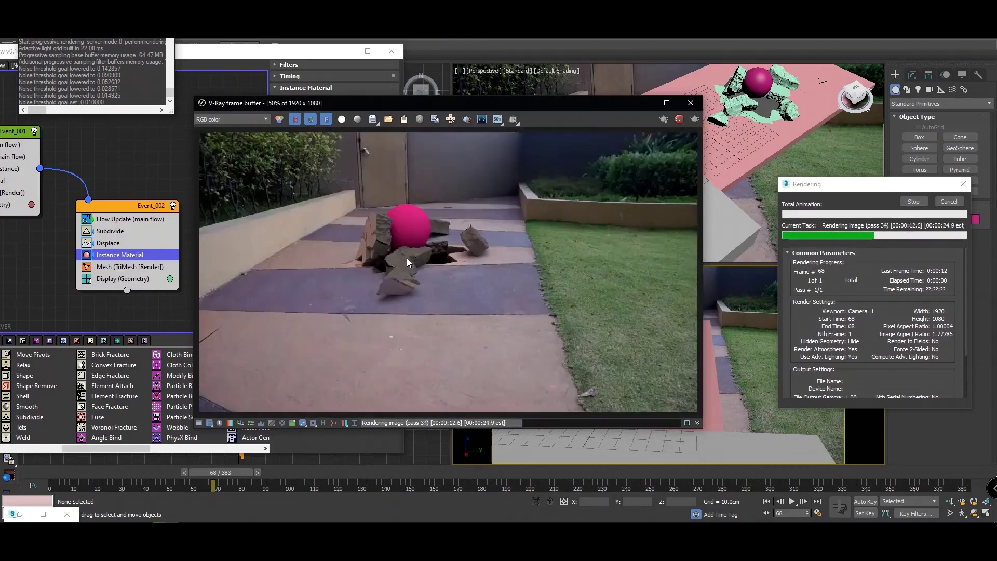
{"action": "scroll", "coordinate": [406, 258], "scroll_direction": "down", "scroll_amount": 1}
{"action": "scroll", "coordinate": [523, 283], "scroll_direction": "up", "scroll_amount": 1}
{"action": "left_click", "coordinate": [342, 119]}
{"action": "left_click", "coordinate": [343, 121]}
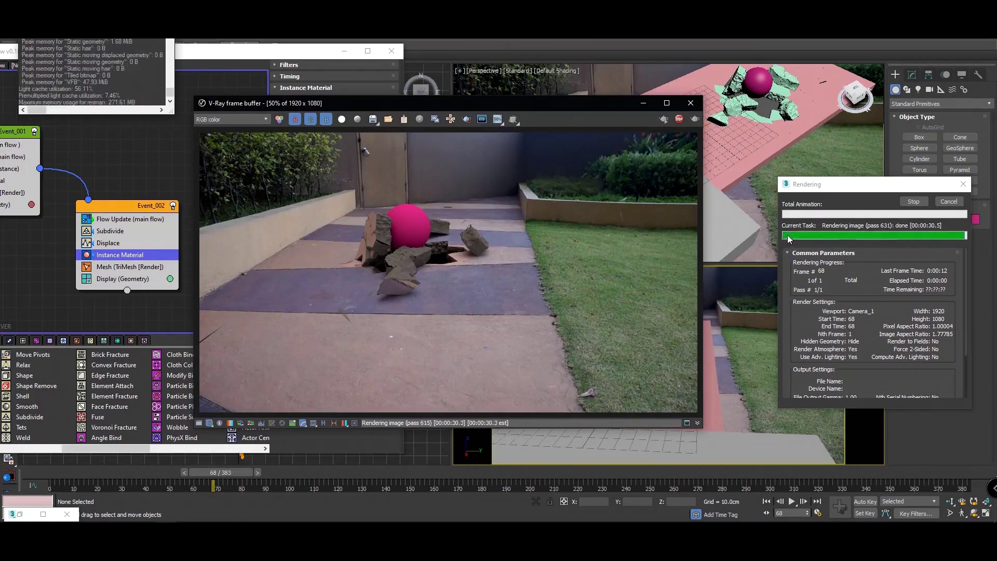
{"action": "left_click", "coordinate": [690, 103]}
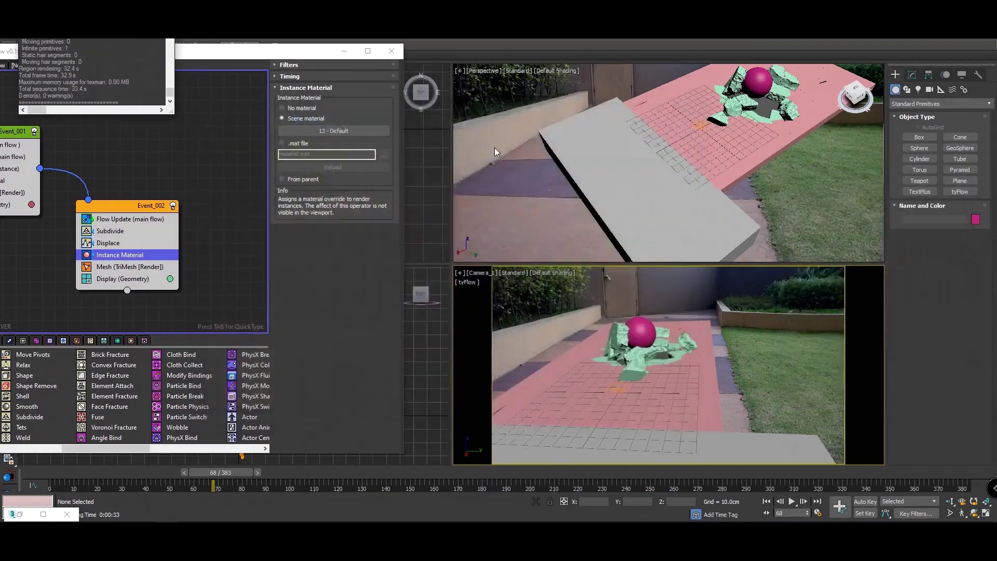
- Render frame 31 and zoom in to inspect where the pavement starts cracking
{"action": "left_click_drag", "start_coordinate": [229, 471], "coordinate": [136, 465]}
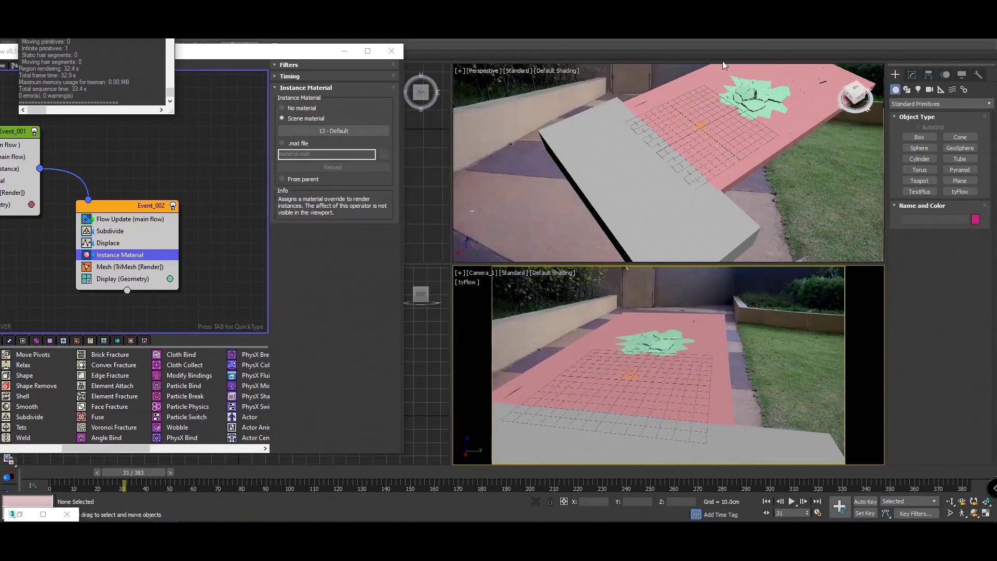
{"action": "left_click", "coordinate": [715, 40]}
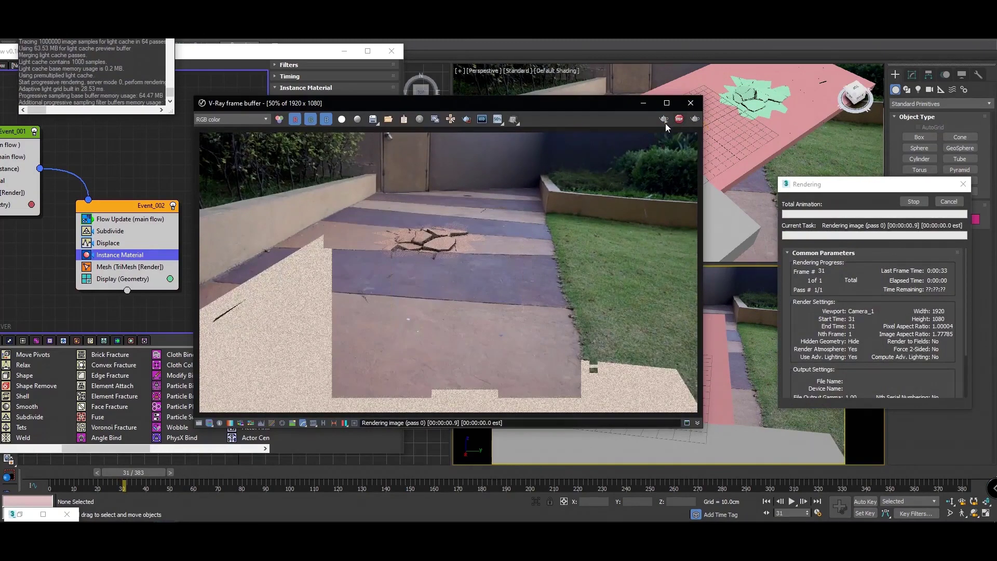
{"action": "double_click", "coordinate": [450, 253]}
{"action": "scroll", "coordinate": [450, 248], "scroll_direction": "down", "scroll_amount": 1}
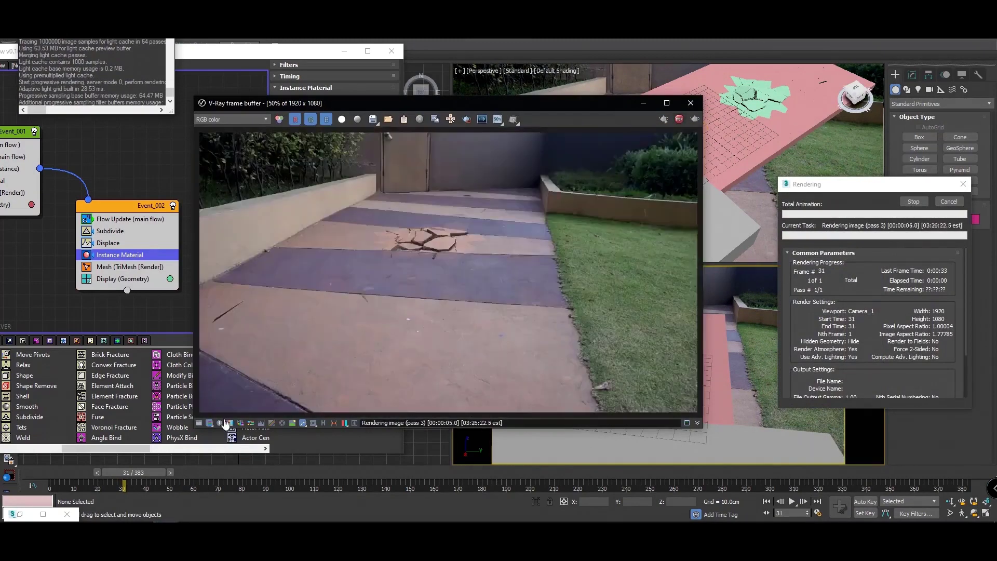
{"action": "scroll", "coordinate": [472, 236], "scroll_direction": "up", "scroll_amount": 1}
{"action": "scroll", "coordinate": [470, 233], "scroll_direction": "down", "scroll_amount": 1}
{"action": "scroll", "coordinate": [395, 222], "scroll_direction": "up", "scroll_amount": 1}
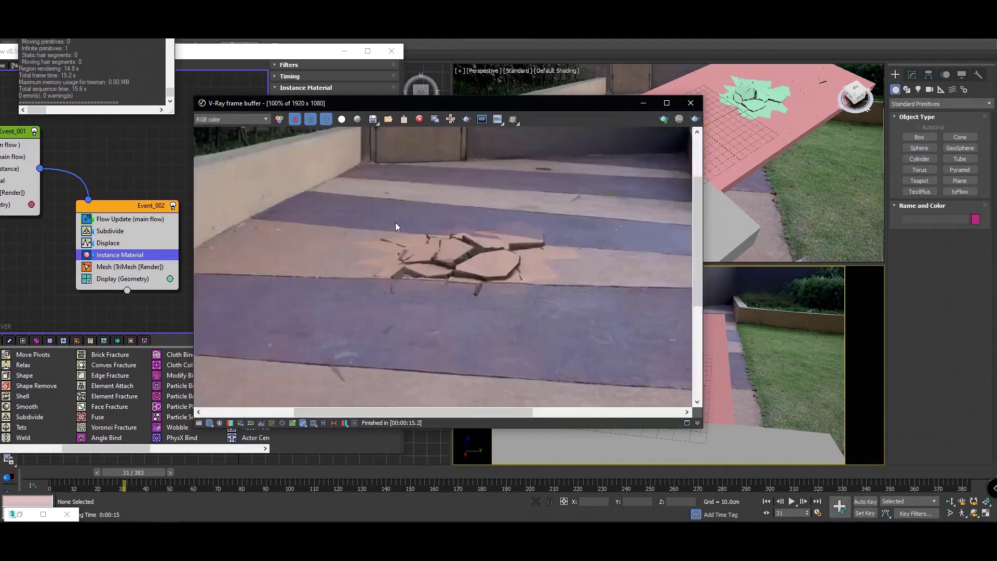
{"action": "scroll", "coordinate": [395, 223], "scroll_direction": "up", "scroll_amount": 1}
{"action": "scroll", "coordinate": [395, 226], "scroll_direction": "down", "scroll_amount": 1}
{"action": "scroll", "coordinate": [396, 227], "scroll_direction": "down", "scroll_amount": 1}
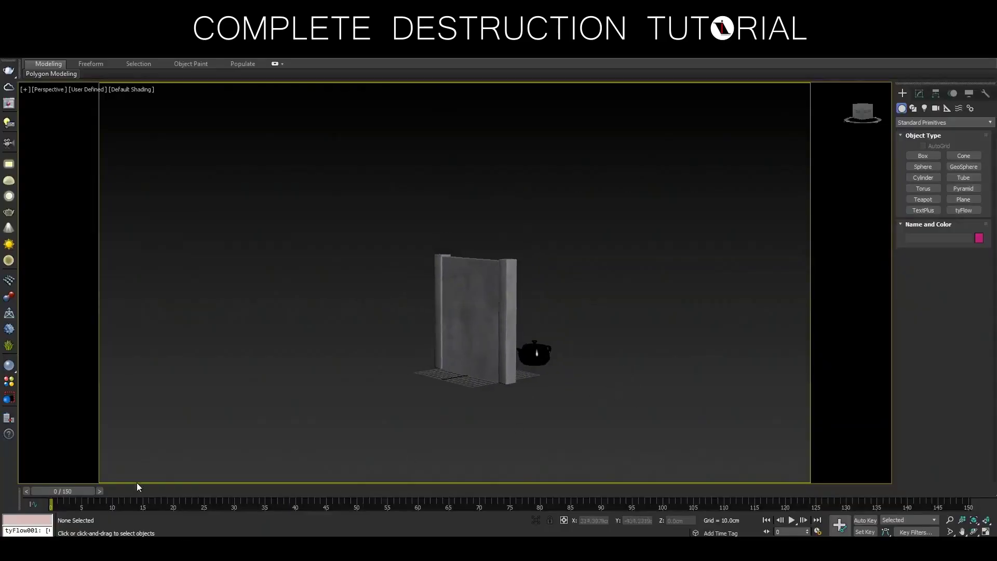
- Preview the teapot's motion and expand the TYFLOW layer to show Teapot001
{"action": "mouse_move", "coordinate": [69, 492]}
{"action": "left_mouse_down"}
{"action": "mouse_move", "coordinate": [187, 498]}
{"action": "mouse_move", "coordinate": [42, 495]}
{"action": "left_mouse_up"}
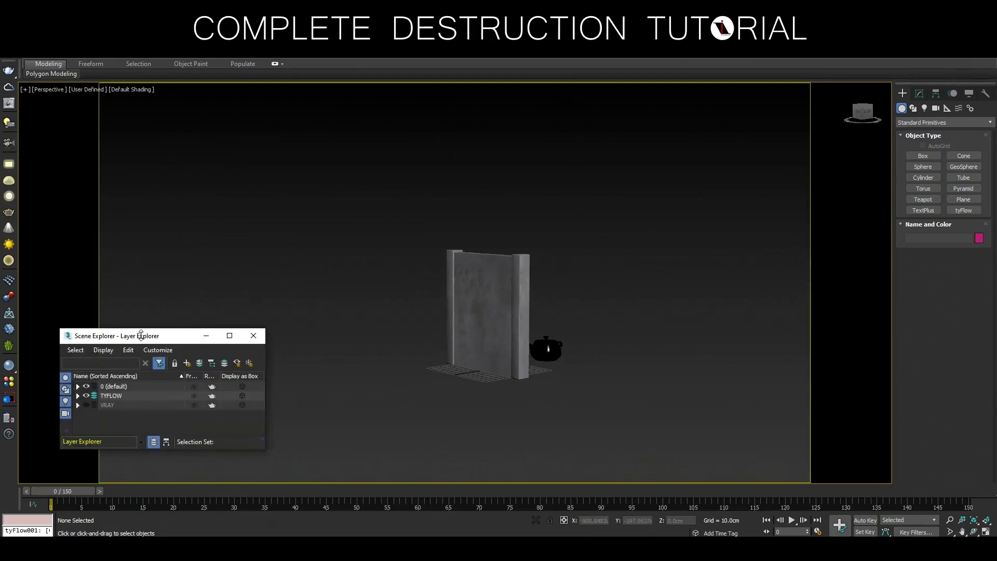
{"action": "left_click_drag", "start_coordinate": [143, 328], "coordinate": [141, 191]}
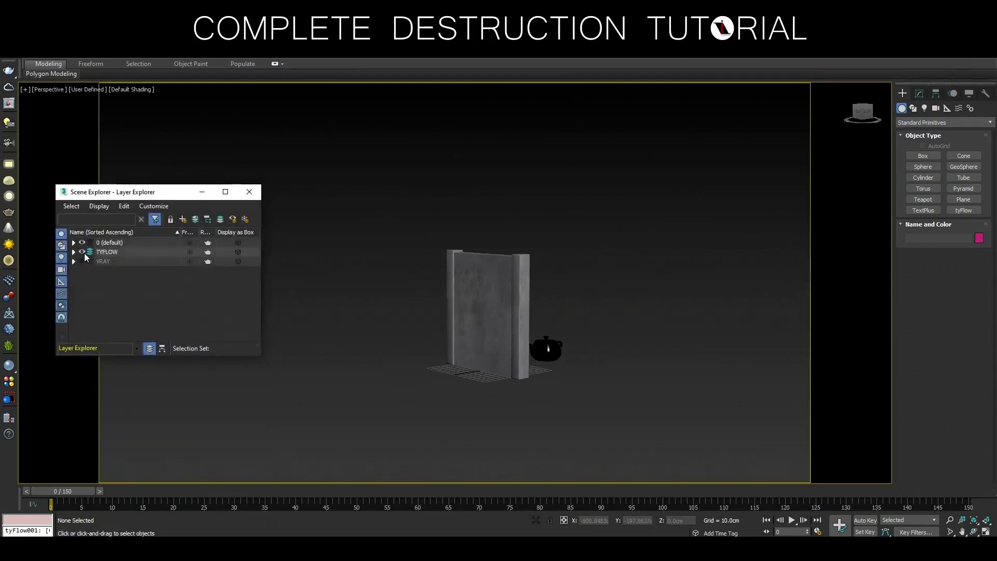
{"action": "left_click", "coordinate": [74, 252]}
{"action": "left_click", "coordinate": [123, 264]}
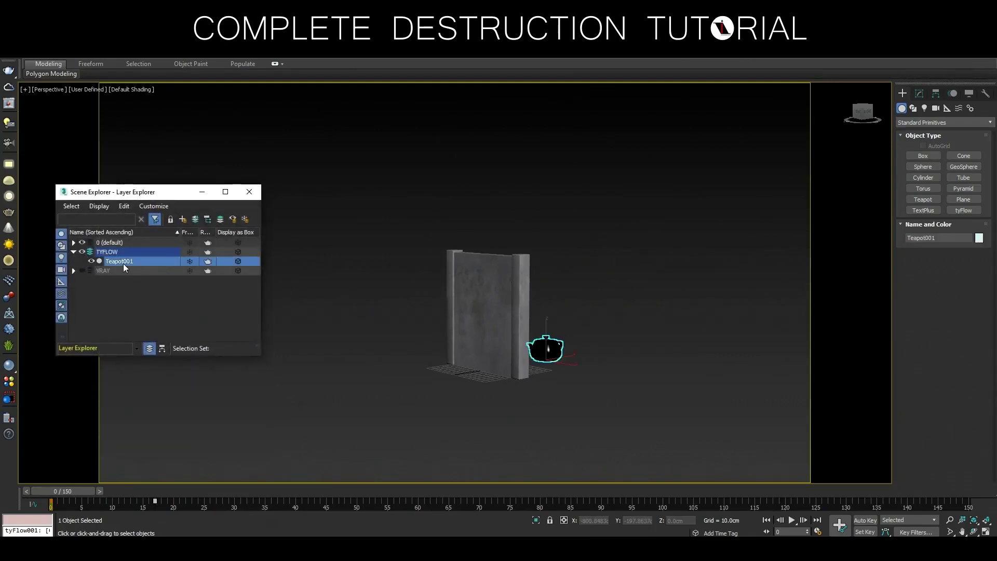
{"action": "mouse_move", "coordinate": [77, 491]}
{"action": "left_mouse_down"}
{"action": "mouse_move", "coordinate": [185, 484]}
{"action": "mouse_move", "coordinate": [57, 477]}
{"action": "left_mouse_up"}
{"action": "left_click", "coordinate": [768, 353]}
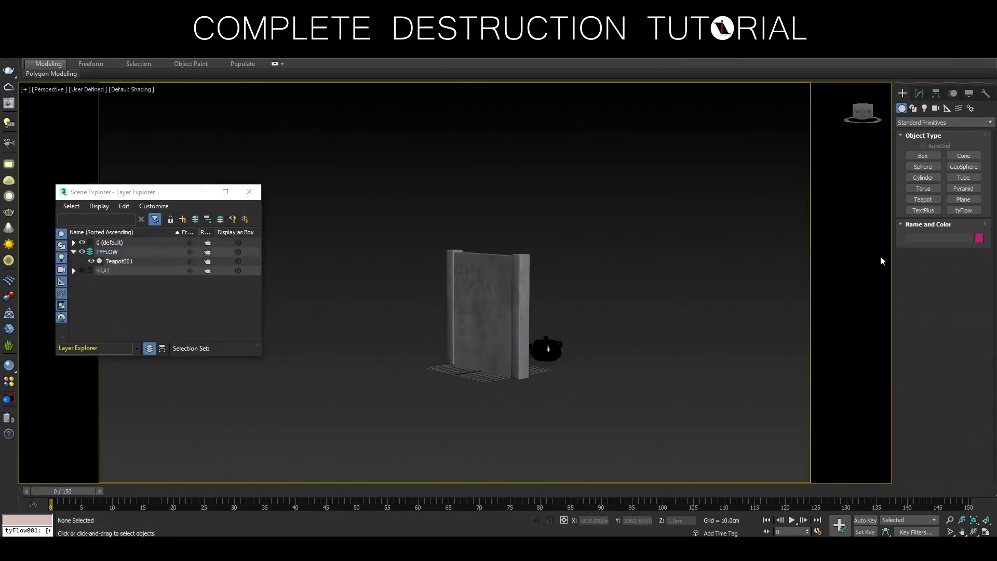
{"action": "left_click", "coordinate": [964, 210]}
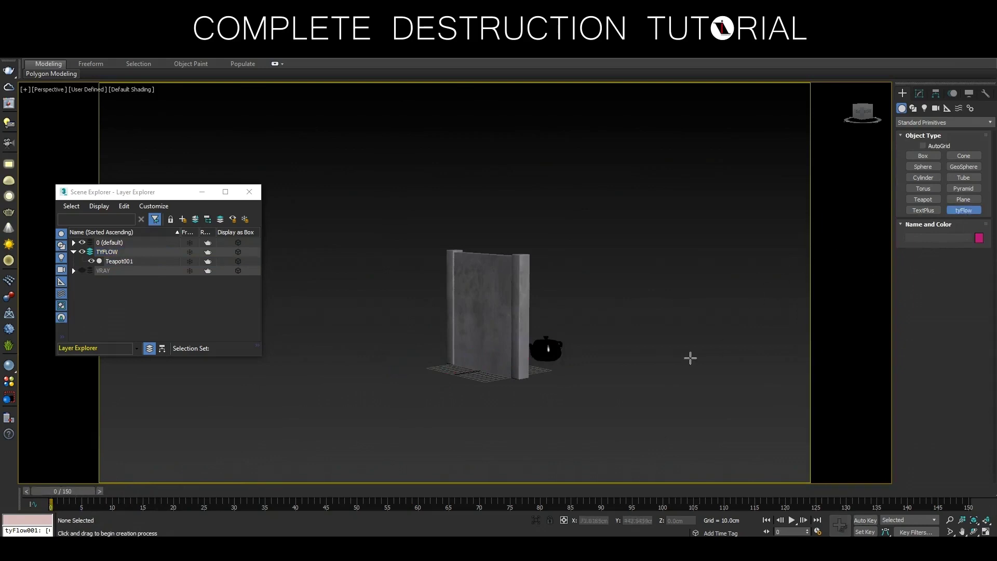
- Place a tyFlow object beside the teapot and rename it 'main set up'
{"action": "left_click", "coordinate": [650, 363]}
{"action": "right_click", "coordinate": [670, 358]}
{"action": "left_click", "coordinate": [920, 94]}
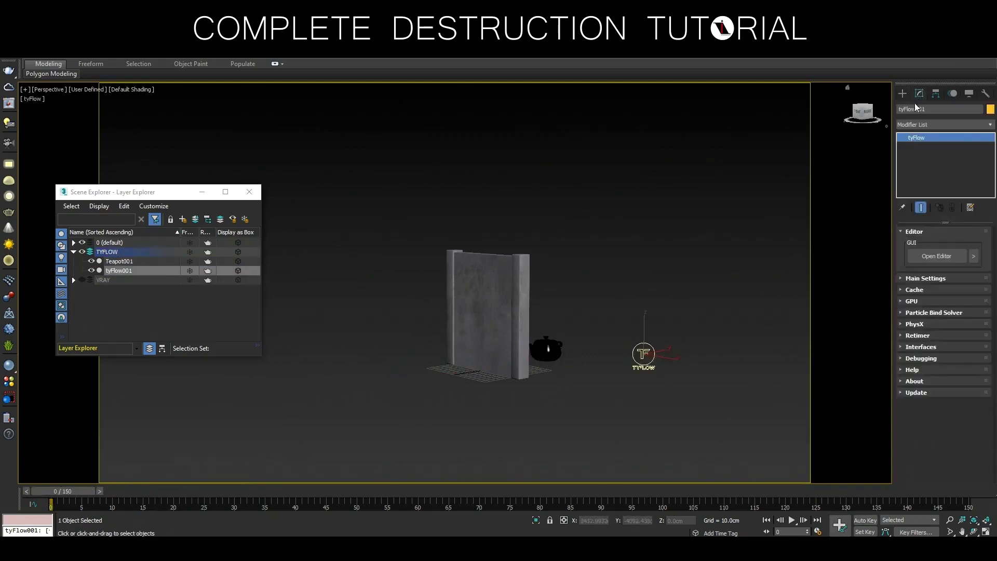
{"action": "double_click", "coordinate": [924, 115]}
{"action": "type", "text": "main set up"}
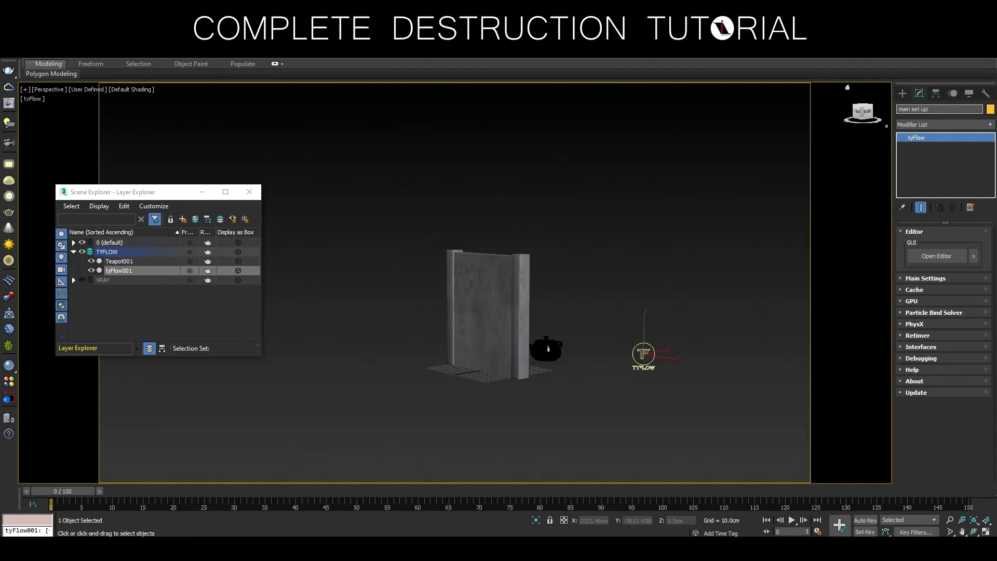
{"action": "key", "text": "Return"}
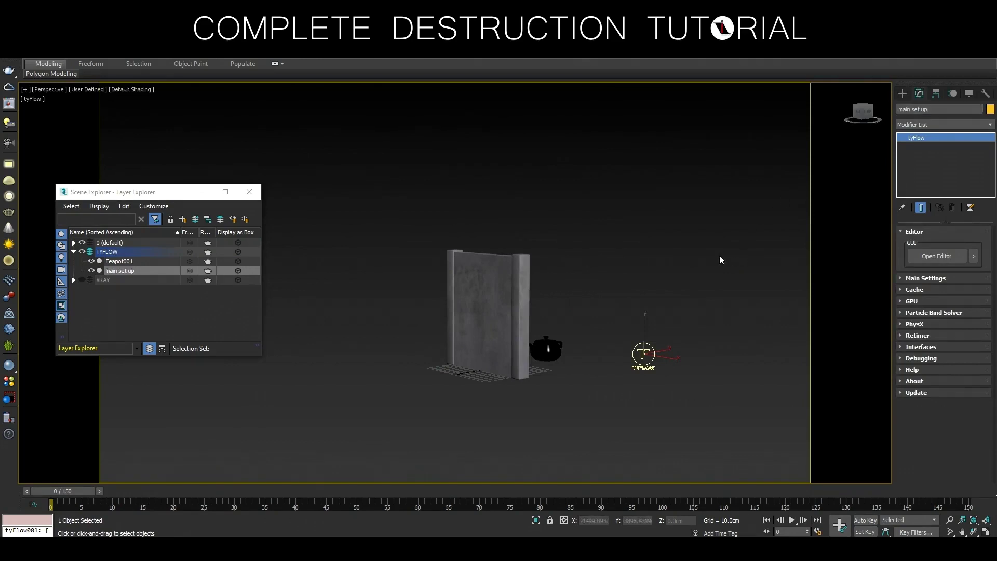
- Reselect main set up and open its empty tyFlow Editor
{"action": "left_click", "coordinate": [721, 253]}
{"action": "left_click", "coordinate": [644, 355]}
{"action": "left_click", "coordinate": [937, 256]}
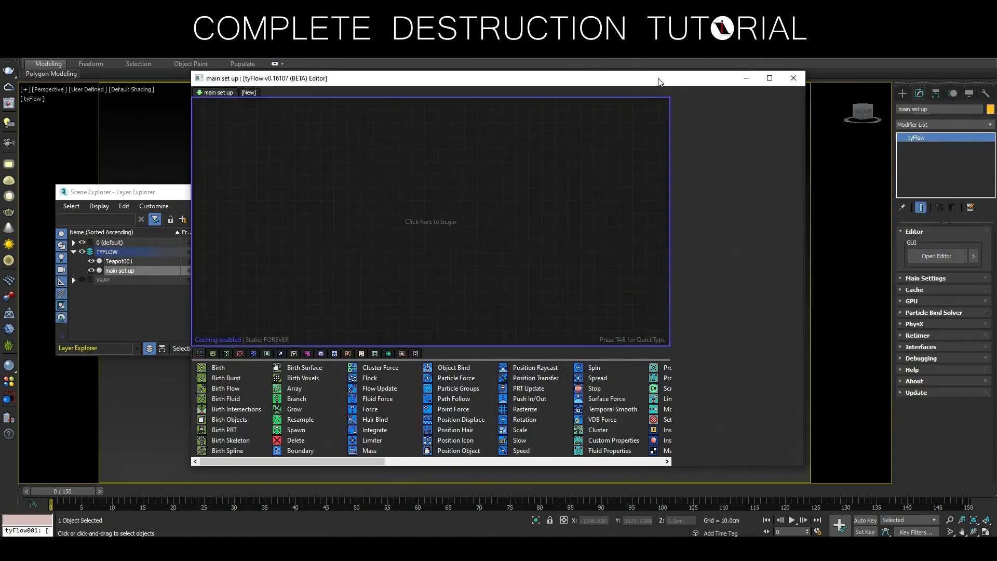
- Add a Birth Objects event that births the WALL
{"action": "left_click_drag", "start_coordinate": [667, 82], "coordinate": [366, 76]}
{"action": "mouse_move", "coordinate": [578, 276]}
{"action": "middle_mouse_down", "text": "alt"}
{"action": "mouse_move", "coordinate": [670, 377]}
{"action": "mouse_move", "coordinate": [643, 386]}
{"action": "middle_mouse_up", "text": "alt"}
{"action": "left_click_drag", "start_coordinate": [393, 77], "coordinate": [480, 64]}
{"action": "left_click_drag", "start_coordinate": [601, 451], "coordinate": [451, 475]}
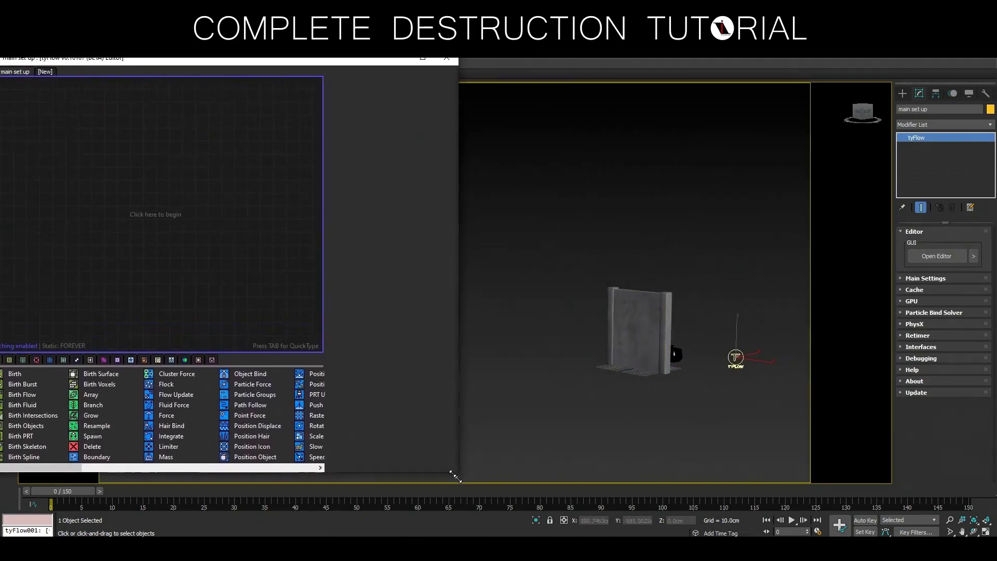
{"action": "left_click_drag", "start_coordinate": [325, 68], "coordinate": [389, 60]}
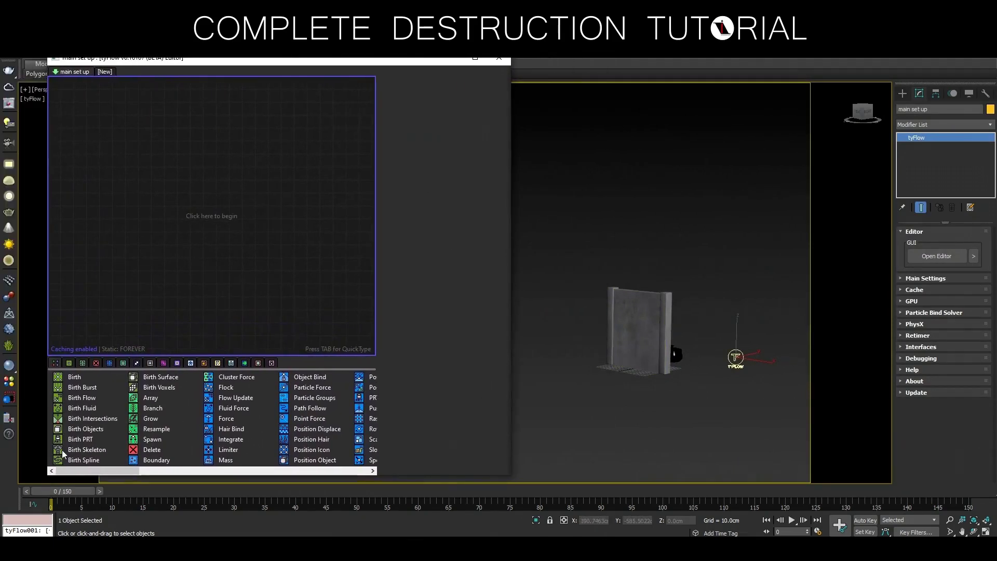
{"action": "left_click_drag", "start_coordinate": [97, 429], "coordinate": [114, 192]}
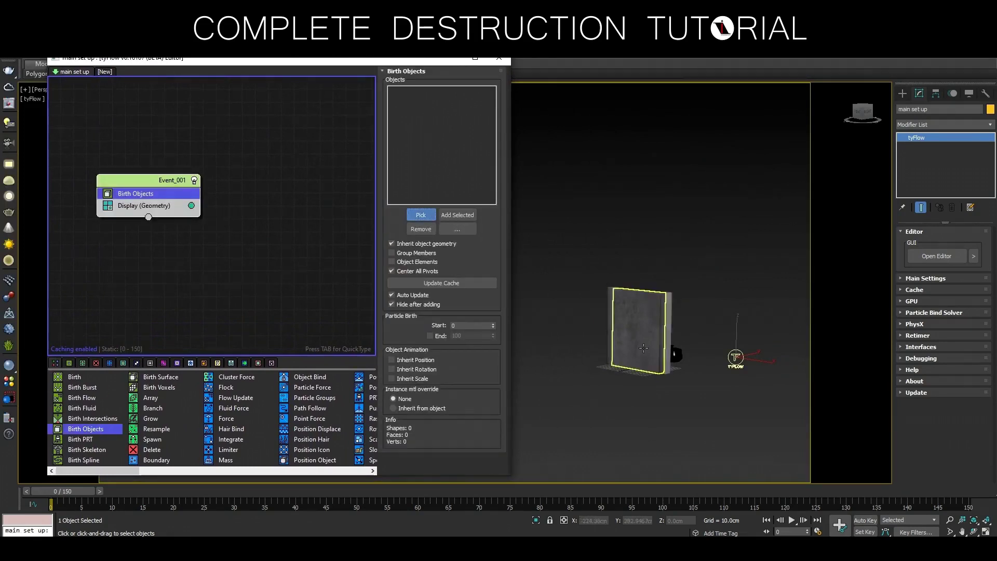
{"action": "left_click", "coordinate": [649, 343]}
{"action": "scroll", "coordinate": [690, 312], "scroll_direction": "up", "scroll_amount": 2}
{"action": "scroll", "coordinate": [691, 311], "scroll_direction": "up", "scroll_amount": 2}
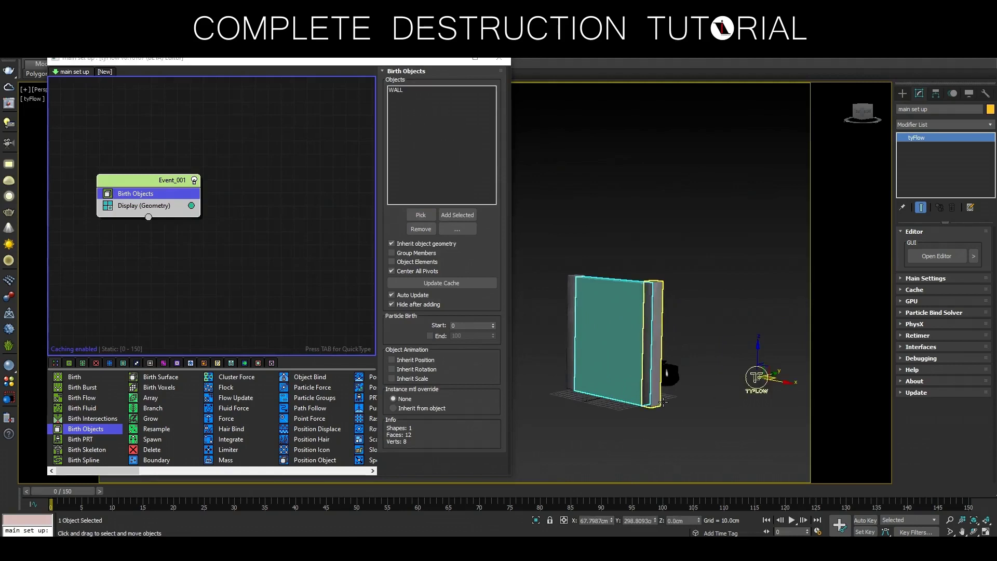
{"action": "middle_click_drag", "start_coordinate": [147, 316], "coordinate": [128, 314]}
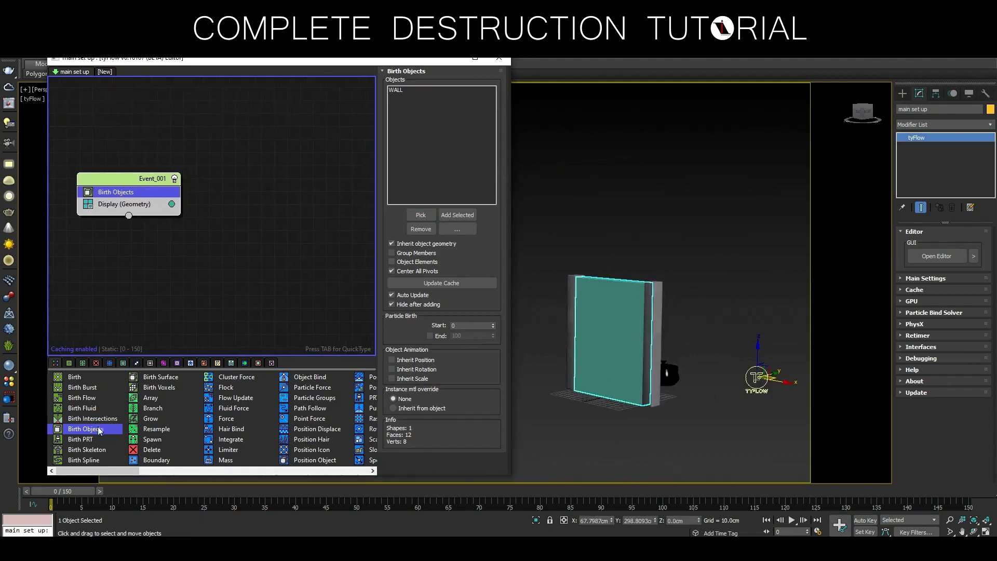
- Add a second Birth Objects event sourcing both chamfer-box wall slabs
{"action": "left_click_drag", "start_coordinate": [100, 430], "coordinate": [231, 181]}
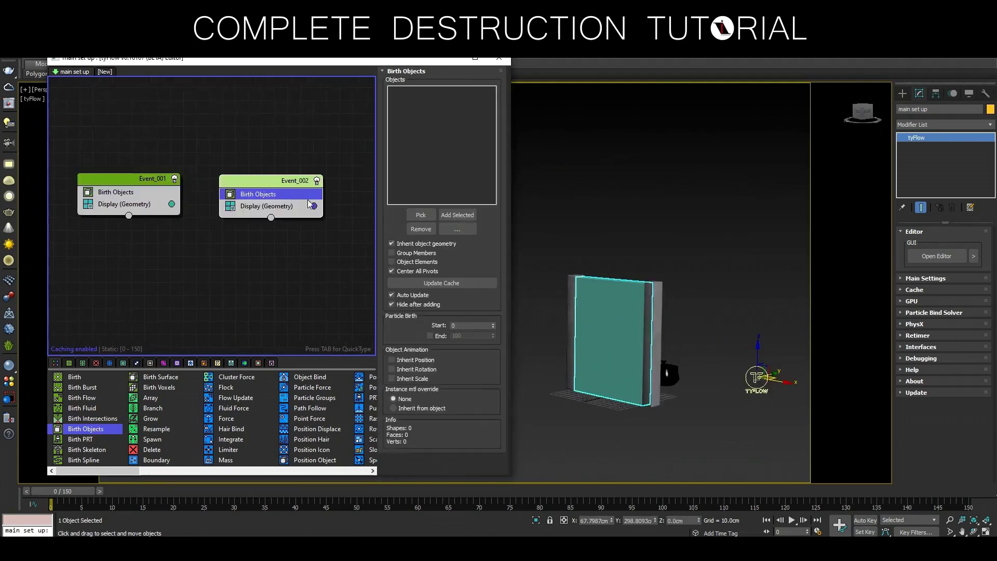
{"action": "left_click", "coordinate": [421, 215]}
{"action": "left_click", "coordinate": [577, 309]}
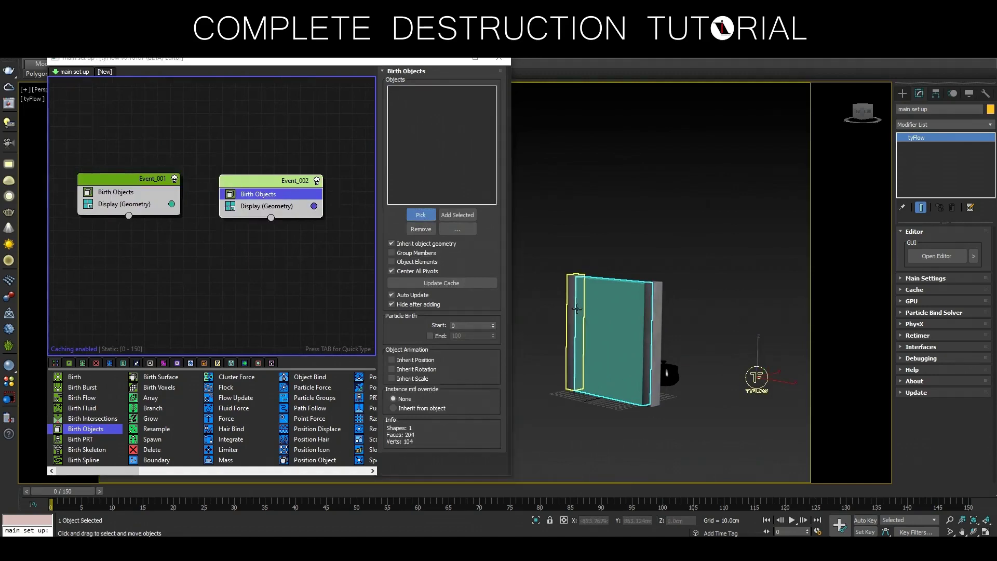
{"action": "left_click", "coordinate": [654, 301]}
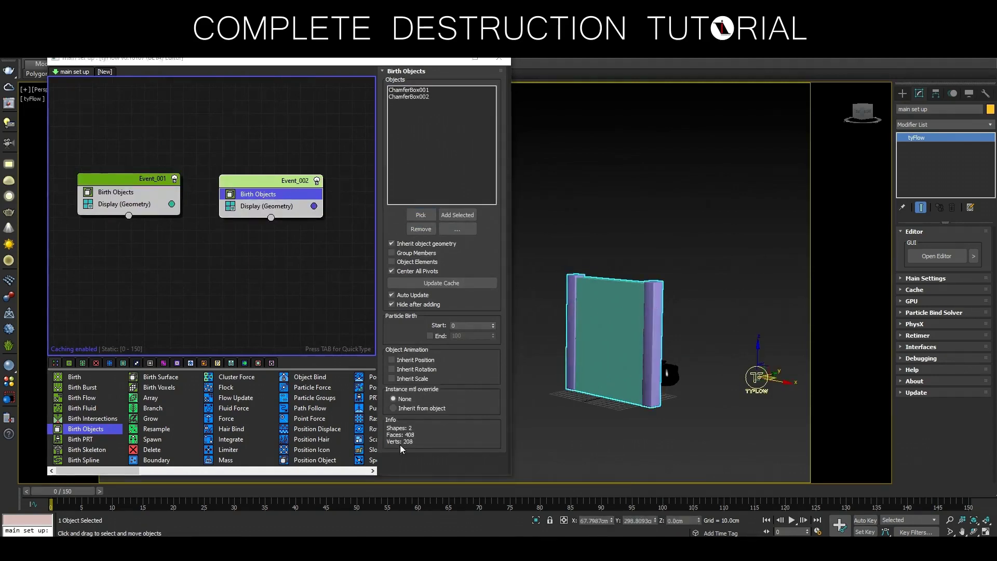
{"action": "left_click", "coordinate": [372, 470]}
{"action": "left_click", "coordinate": [372, 471]}
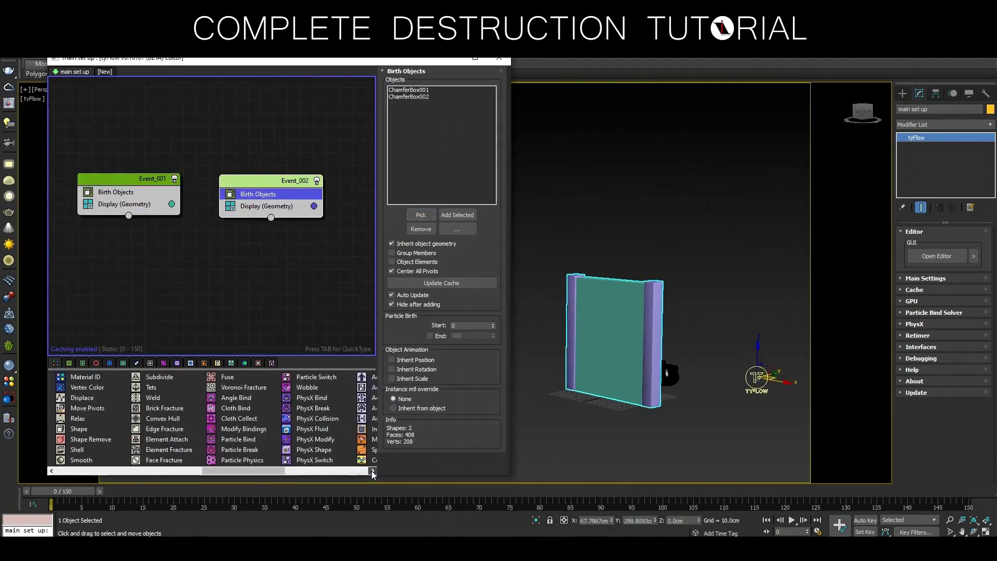
- Add PhysX Shape, Kinematic PhysX Switch and Mesh to the slab event, and Voronoi Fracture to Event_001
{"action": "left_click_drag", "start_coordinate": [236, 449], "coordinate": [255, 203]}
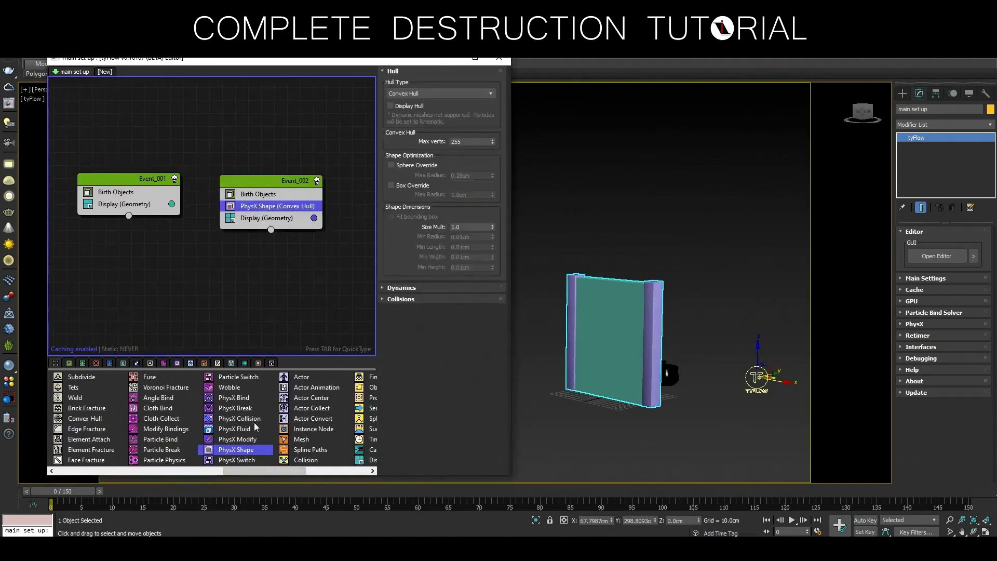
{"action": "mouse_move", "coordinate": [248, 460]}
{"action": "left_mouse_down"}
{"action": "mouse_move", "coordinate": [260, 193]}
{"action": "mouse_move", "coordinate": [264, 216]}
{"action": "left_mouse_up"}
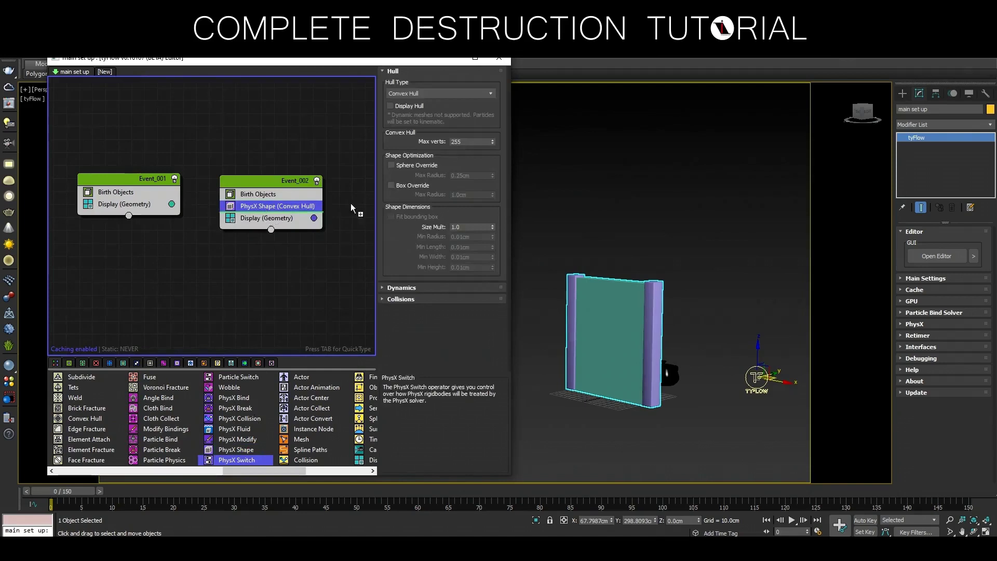
{"action": "left_click", "coordinate": [415, 142]}
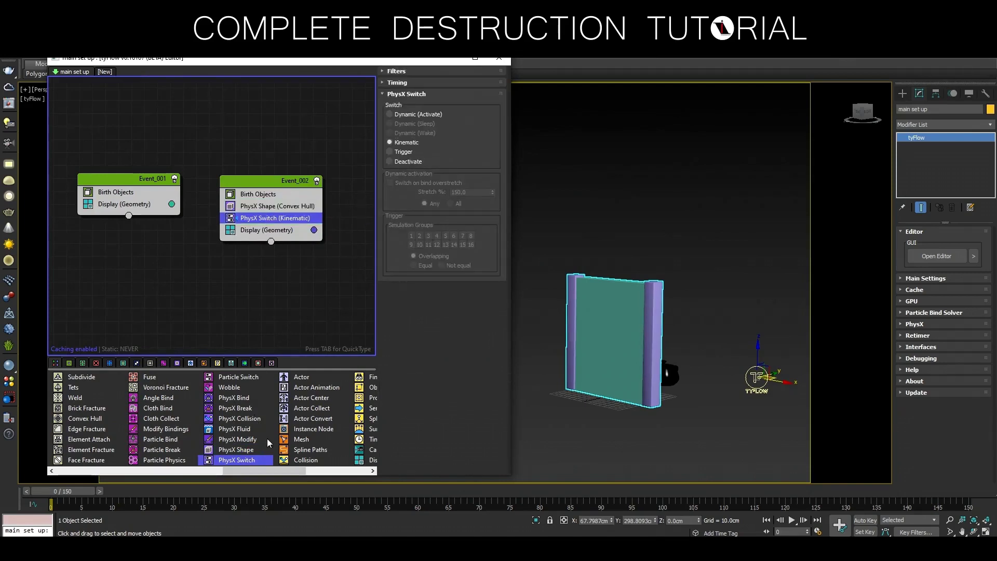
{"action": "left_click_drag", "start_coordinate": [294, 444], "coordinate": [257, 225]}
{"action": "left_click_drag", "start_coordinate": [275, 180], "coordinate": [299, 93]}
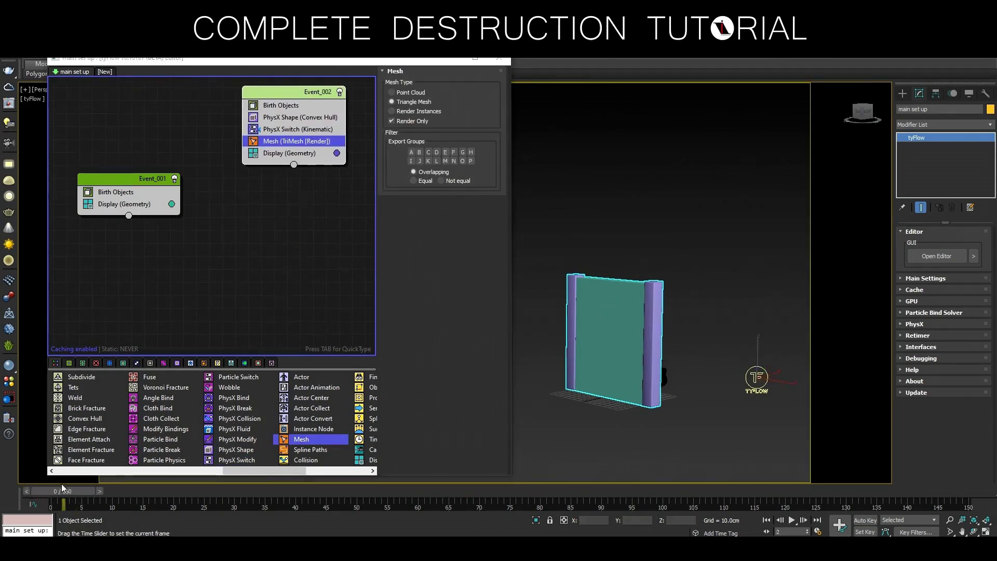
{"action": "mouse_move", "coordinate": [158, 388]}
{"action": "left_mouse_down"}
{"action": "mouse_move", "coordinate": [101, 241]}
{"action": "mouse_move", "coordinate": [123, 200]}
{"action": "left_mouse_up"}
{"action": "left_click_drag", "start_coordinate": [256, 63], "coordinate": [231, 131]}
- Switch the viewport to Edged Faces and set Voronoi Fracture points to 60
{"action": "left_click", "coordinate": [138, 89]}
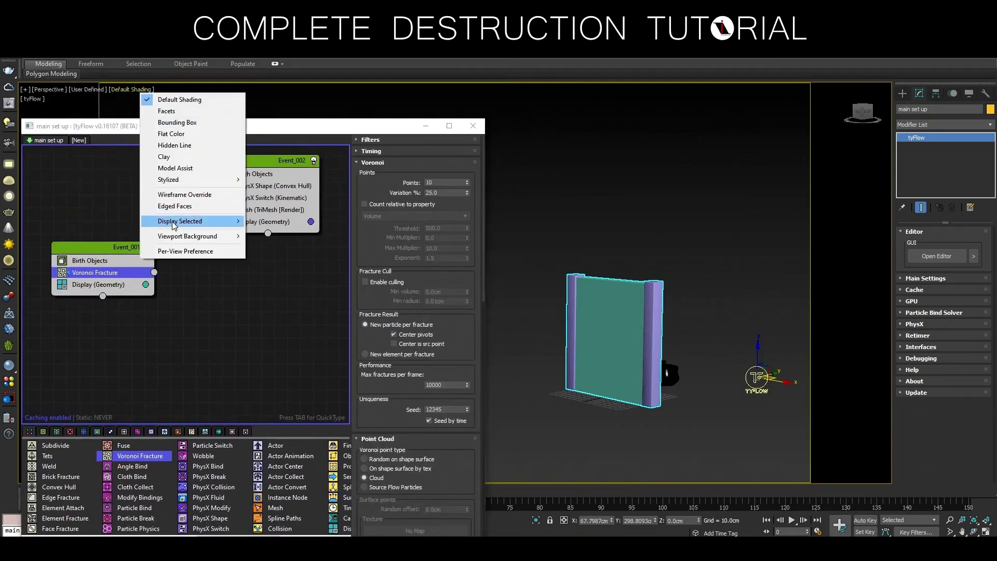
{"action": "left_click", "coordinate": [174, 205]}
{"action": "key", "text": "ctrl+d"}
{"action": "left_click_drag", "start_coordinate": [309, 130], "coordinate": [298, 98]}
{"action": "scroll", "coordinate": [634, 390], "scroll_direction": "up", "scroll_amount": 2}
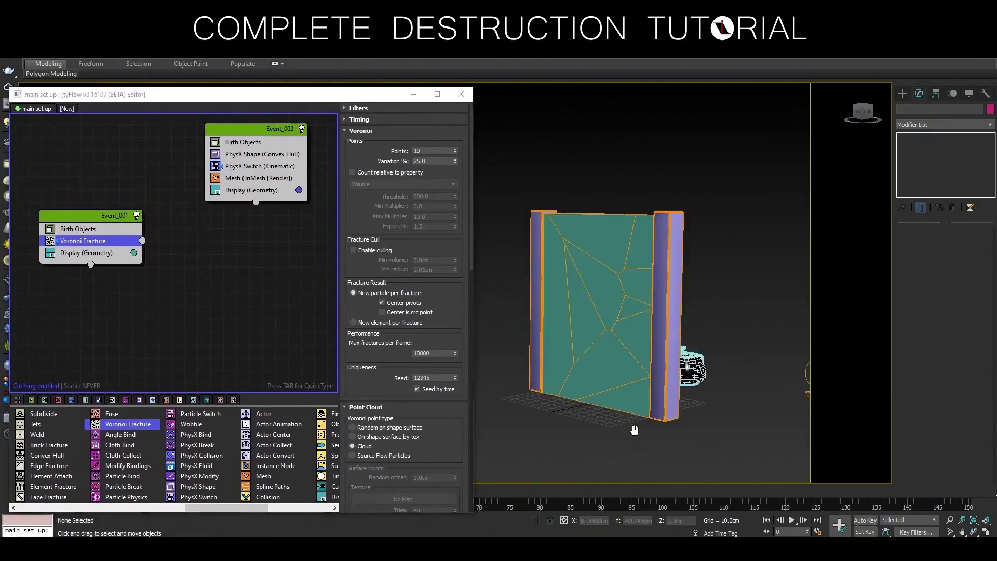
{"action": "scroll", "coordinate": [635, 423], "scroll_direction": "up", "scroll_amount": 2}
{"action": "double_click", "coordinate": [431, 150]}
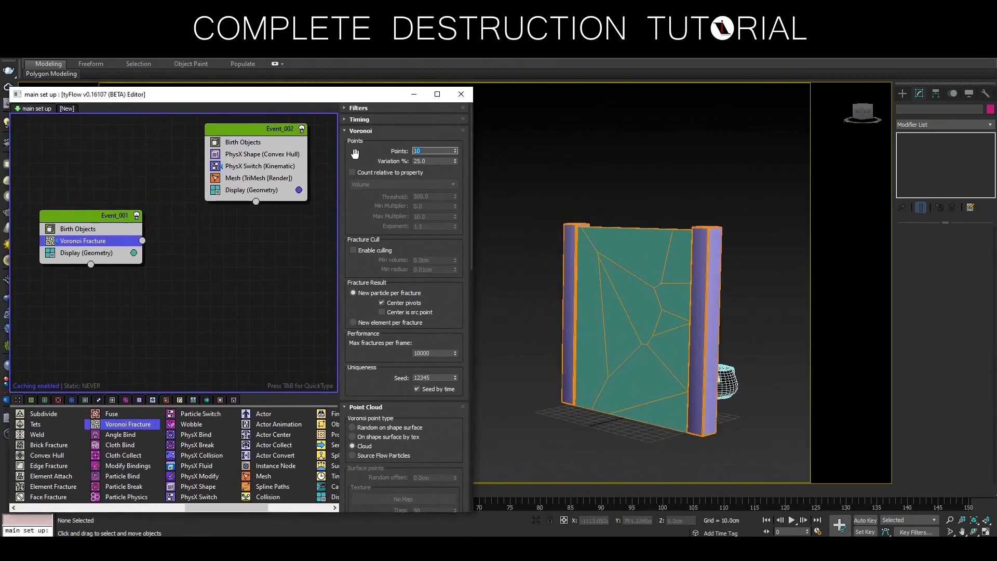
{"action": "type", "text": "60"}
{"action": "key", "text": "Return"}
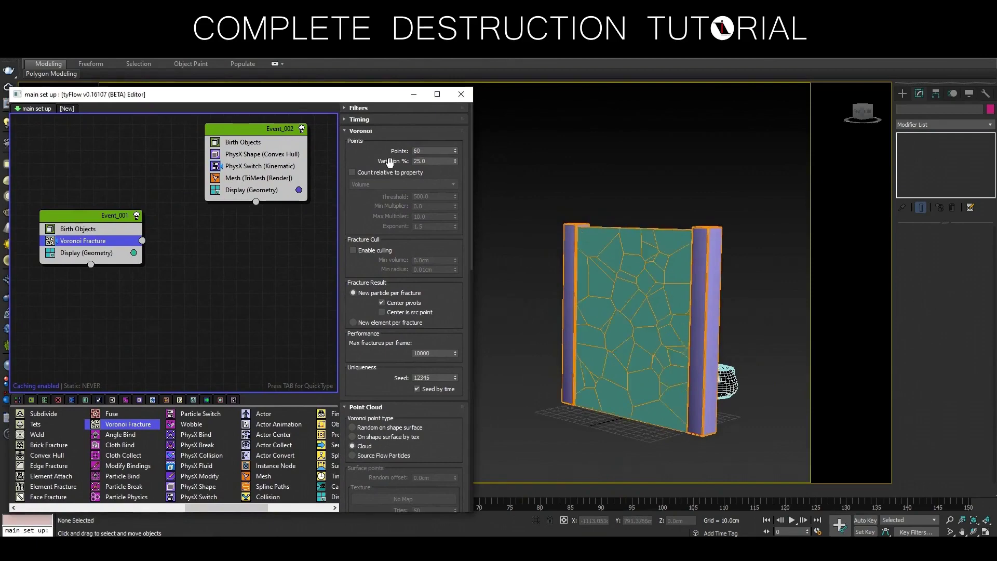
- Enable Override cap MatID in the Fractures settings with material ID 2
{"action": "scroll", "coordinate": [449, 436], "scroll_direction": "down", "scroll_amount": 3}
{"action": "scroll", "coordinate": [457, 442], "scroll_direction": "down", "scroll_amount": 2}
{"action": "scroll", "coordinate": [450, 478], "scroll_direction": "down", "scroll_amount": 2}
{"action": "scroll", "coordinate": [450, 478], "scroll_direction": "down", "scroll_amount": 3}
{"action": "left_click", "coordinate": [361, 495]}
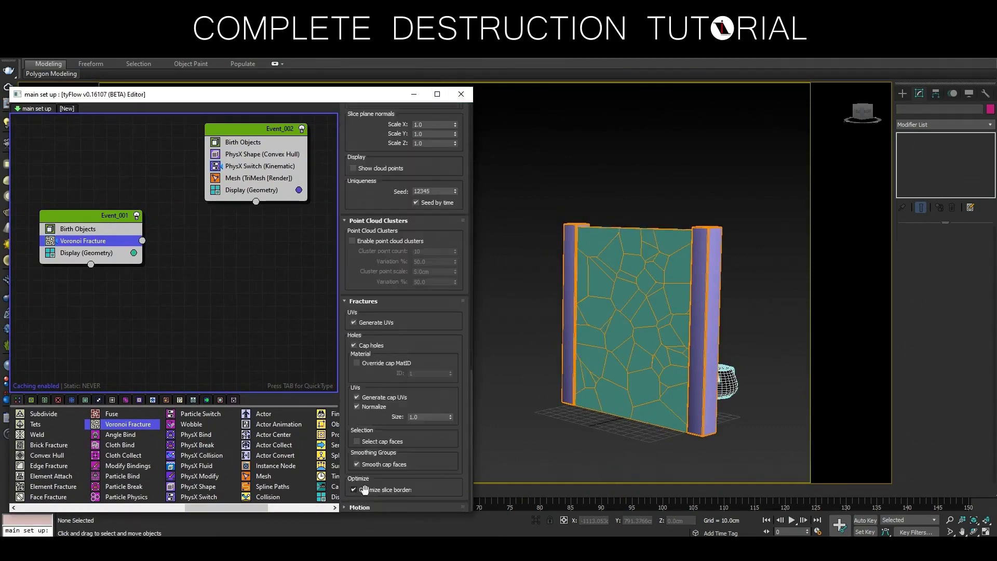
{"action": "left_click", "coordinate": [357, 364]}
{"action": "left_click", "coordinate": [439, 360]}
{"action": "left_click_drag", "start_coordinate": [365, 301], "coordinate": [395, 534]}
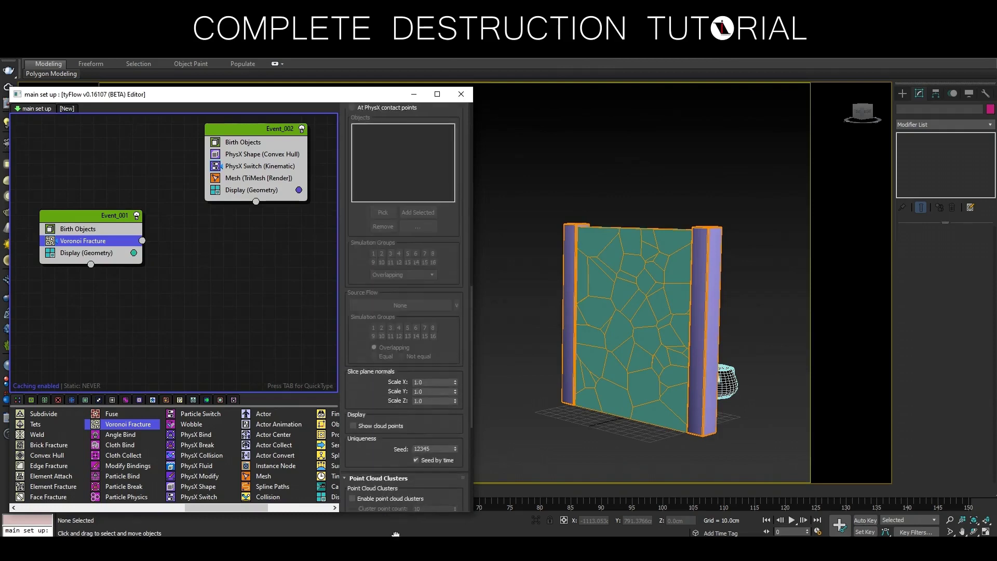
{"action": "left_click_drag", "start_coordinate": [200, 486], "coordinate": [85, 247]}
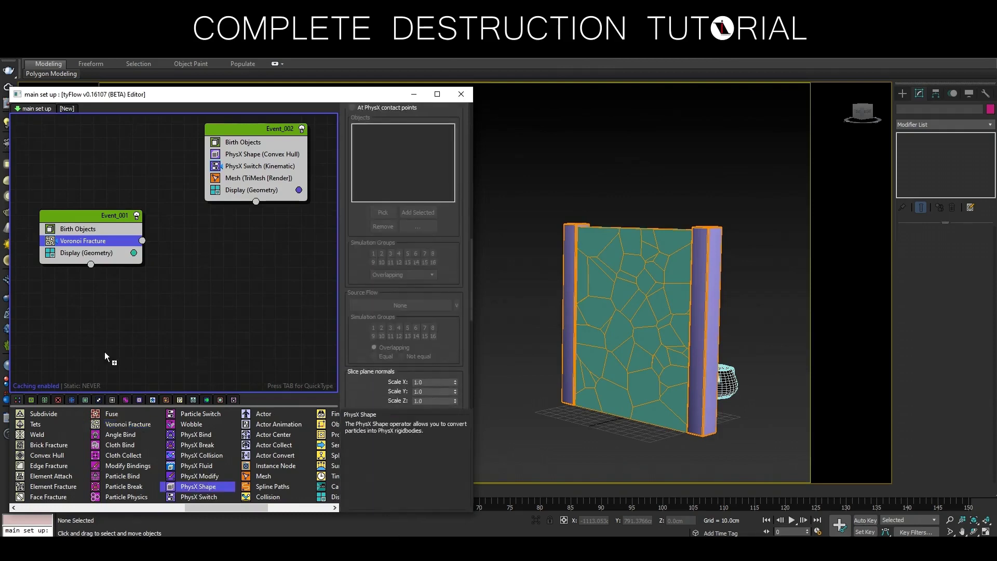
- Add PhysX Collision to the wall event with Mesh hull type and Teapot001 as collider
{"action": "left_click_drag", "start_coordinate": [237, 94], "coordinate": [243, 58]}
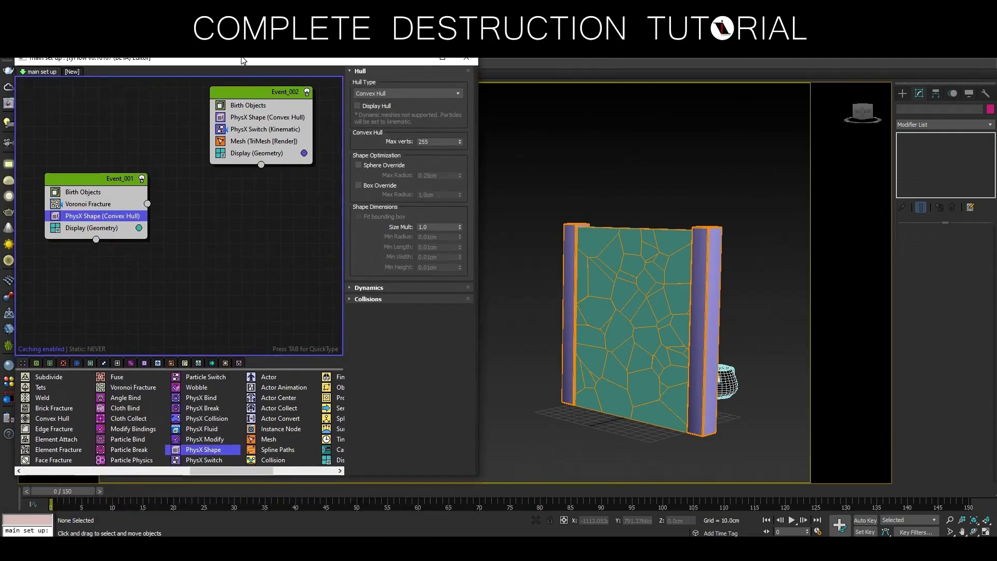
{"action": "mouse_move", "coordinate": [70, 492]}
{"action": "left_mouse_down"}
{"action": "mouse_move", "coordinate": [155, 488]}
{"action": "mouse_move", "coordinate": [32, 488]}
{"action": "left_mouse_up"}
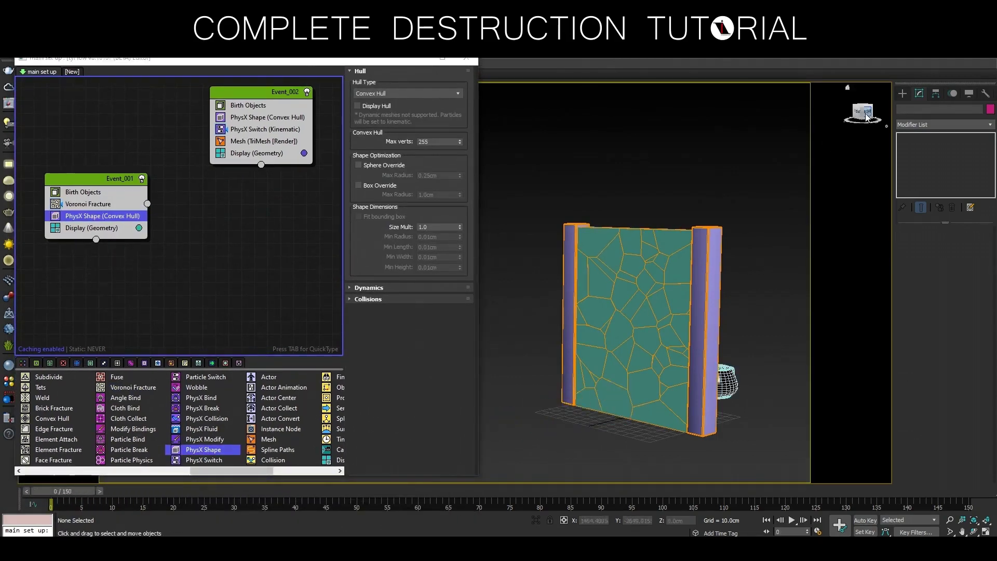
{"action": "left_click_drag", "start_coordinate": [863, 112], "coordinate": [851, 114]}
{"action": "middle_click_drag", "start_coordinate": [682, 312], "coordinate": [649, 302]}
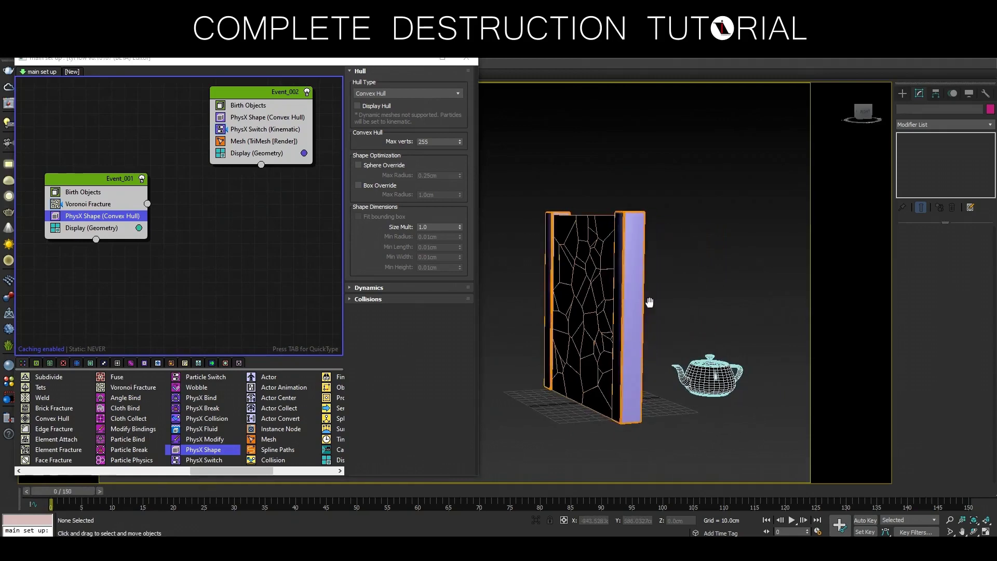
{"action": "middle_click_drag", "start_coordinate": [653, 343], "coordinate": [554, 324], "text": "alt"}
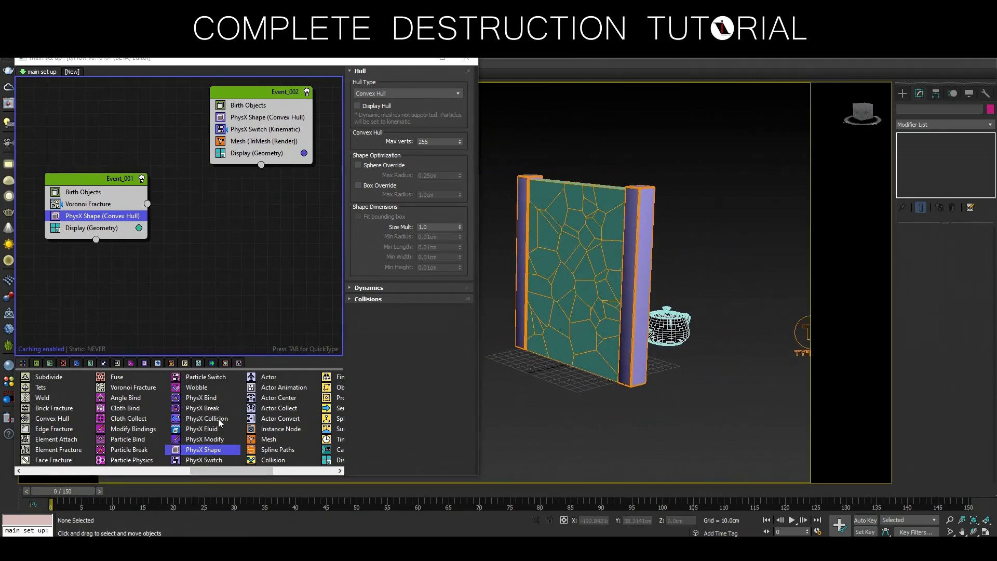
{"action": "left_click_drag", "start_coordinate": [219, 423], "coordinate": [90, 221]}
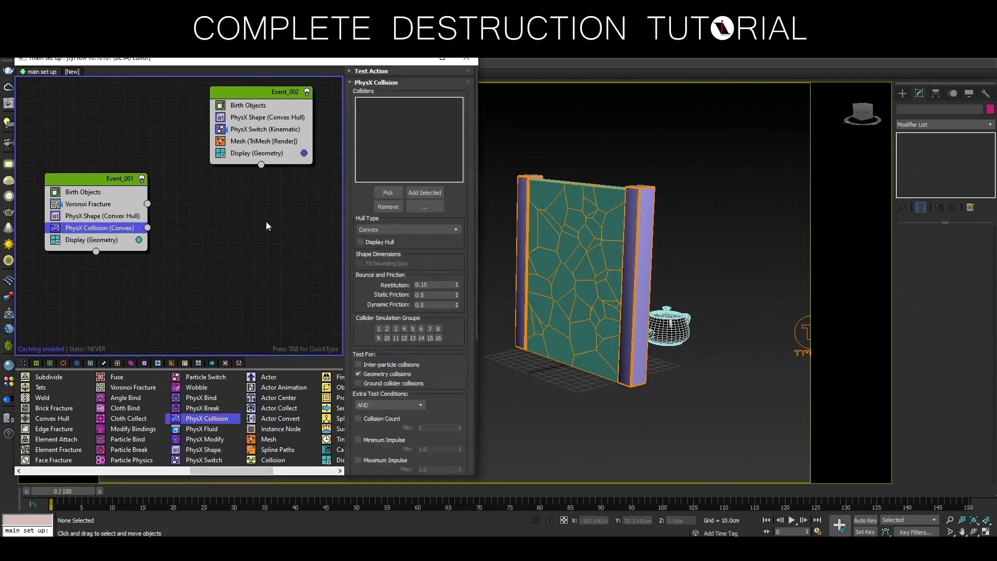
{"action": "left_click", "coordinate": [416, 229]}
{"action": "left_click", "coordinate": [378, 260]}
{"action": "left_click", "coordinate": [394, 194]}
{"action": "left_click", "coordinate": [670, 326]}
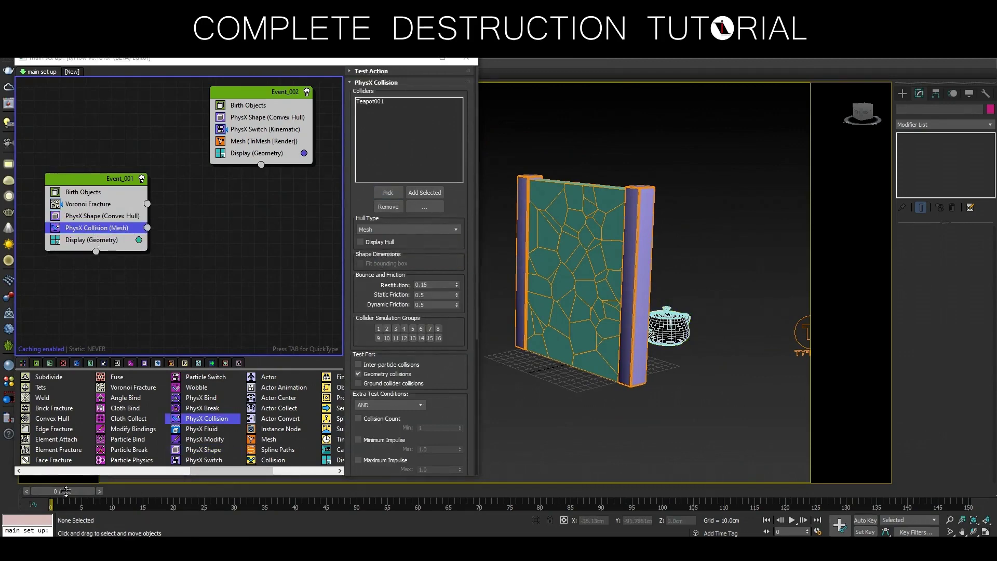
- Scrub to watch the wall shatter, then create a new Event_003 holding a PhysX Shape
{"action": "mouse_move", "coordinate": [66, 491]}
{"action": "left_mouse_down"}
{"action": "mouse_move", "coordinate": [207, 468]}
{"action": "mouse_move", "coordinate": [106, 491]}
{"action": "left_mouse_up"}
{"action": "middle_click_drag", "start_coordinate": [602, 402], "coordinate": [639, 397], "text": "alt"}
{"action": "mouse_move", "coordinate": [132, 491]}
{"action": "left_mouse_down"}
{"action": "mouse_move", "coordinate": [191, 476]}
{"action": "mouse_move", "coordinate": [258, 476]}
{"action": "mouse_move", "coordinate": [9, 473]}
{"action": "left_mouse_up"}
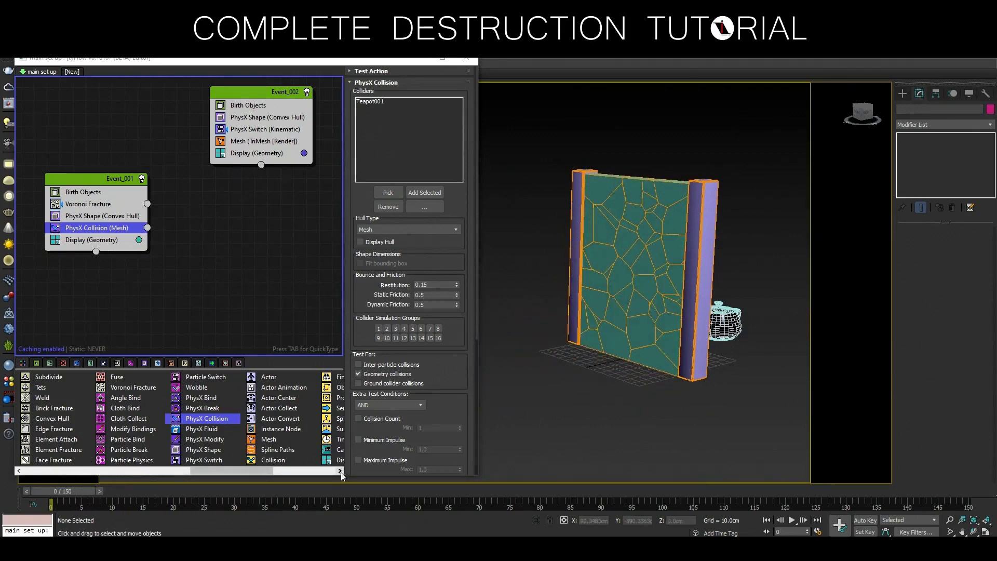
{"action": "left_click_drag", "start_coordinate": [209, 453], "coordinate": [144, 362]}
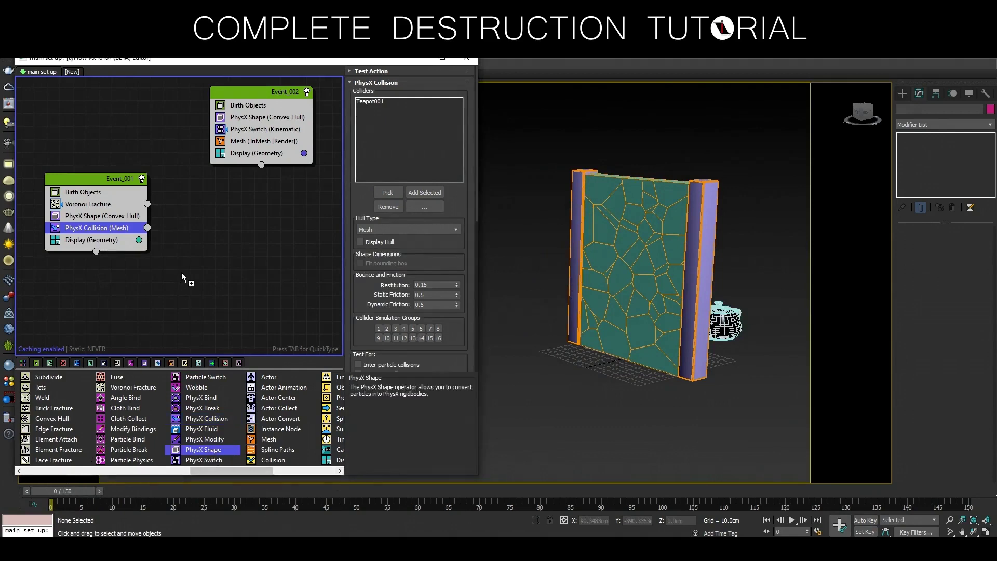
{"action": "left_click_drag", "start_coordinate": [182, 272], "coordinate": [181, 272]}
{"action": "left_click", "coordinate": [341, 470]}
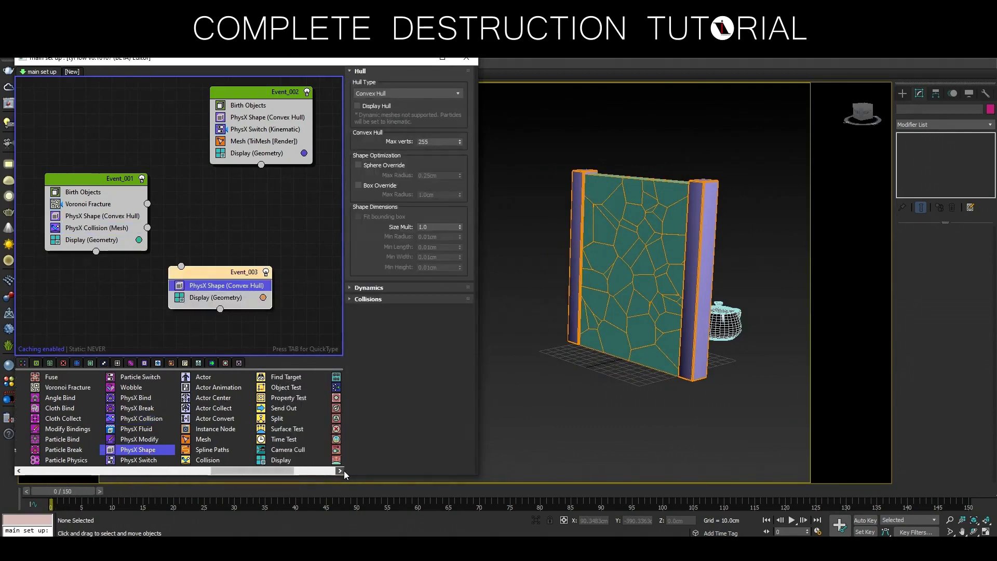
- Add a distance Surface Test against the teapot to Event_001, wired to Event_003
{"action": "left_click_drag", "start_coordinate": [280, 429], "coordinate": [100, 280]}
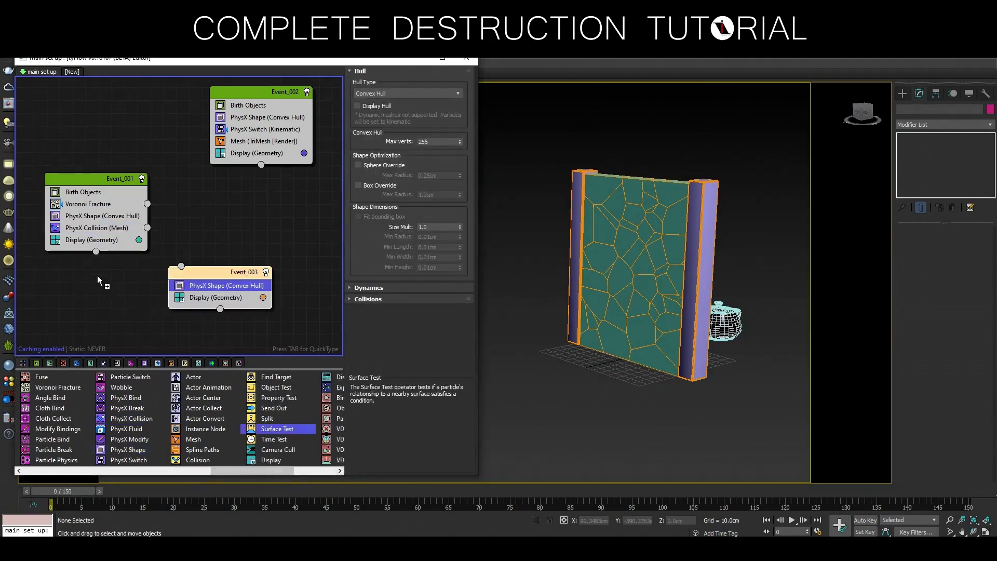
{"action": "left_click_drag", "start_coordinate": [101, 233], "coordinate": [100, 233]}
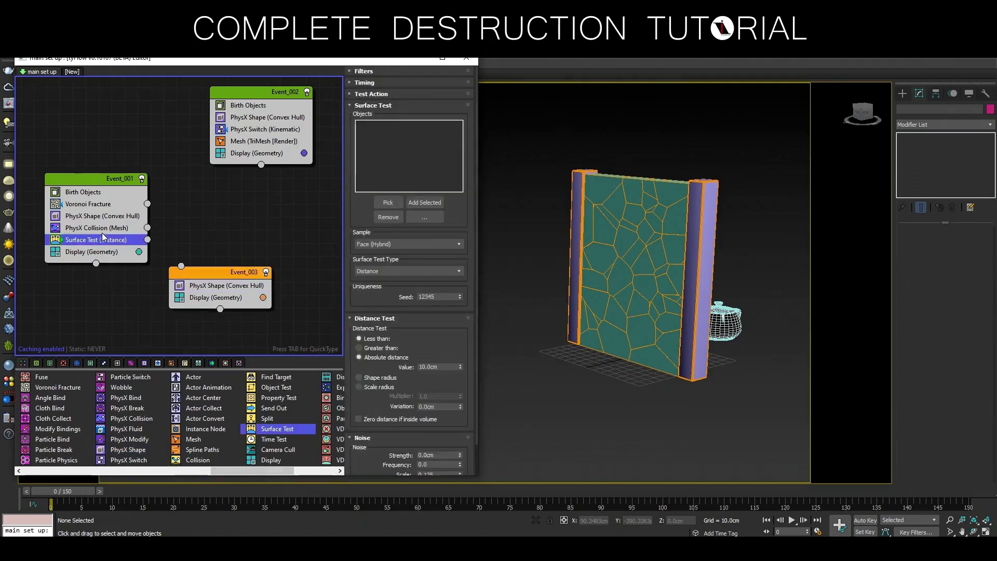
{"action": "left_click", "coordinate": [725, 321]}
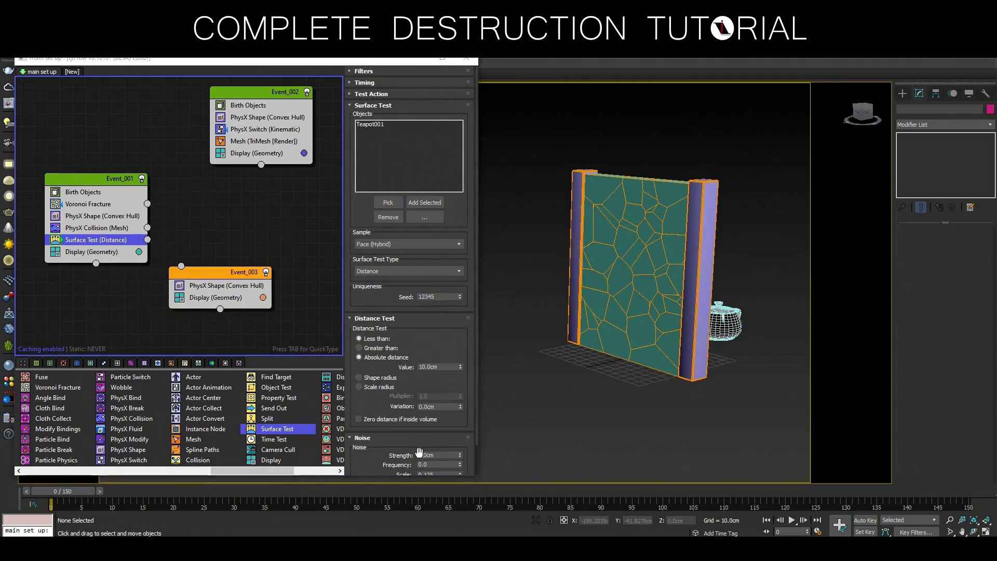
{"action": "left_click_drag", "start_coordinate": [418, 449], "coordinate": [426, 387]}
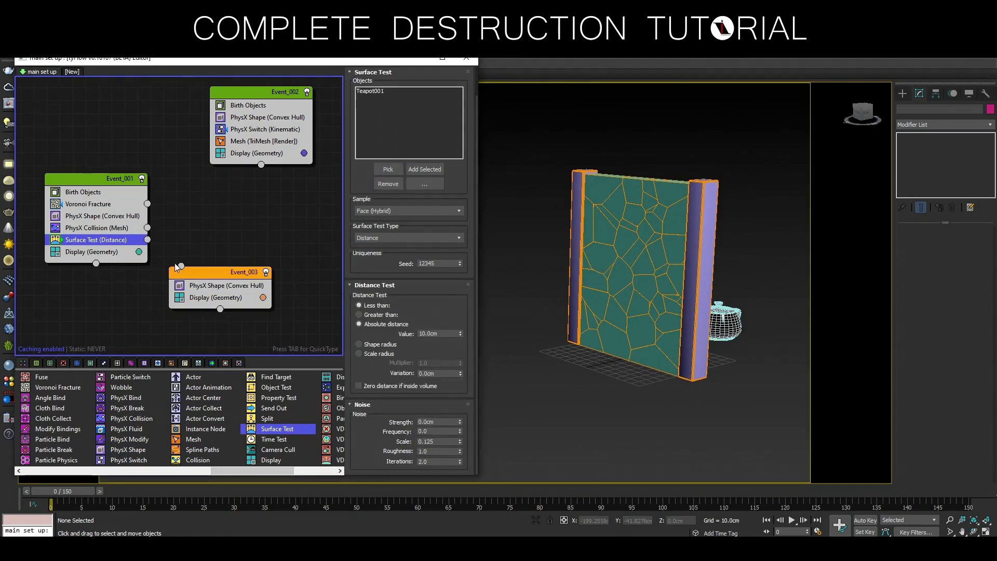
{"action": "left_click_drag", "start_coordinate": [181, 265], "coordinate": [148, 240]}
- Add a Kinematic PhysX Switch to Event_001 and scrub to see the teapot's hole
{"action": "mouse_move", "coordinate": [143, 459]}
{"action": "left_mouse_down"}
{"action": "mouse_move", "coordinate": [82, 264]}
{"action": "mouse_move", "coordinate": [91, 240]}
{"action": "left_mouse_up"}
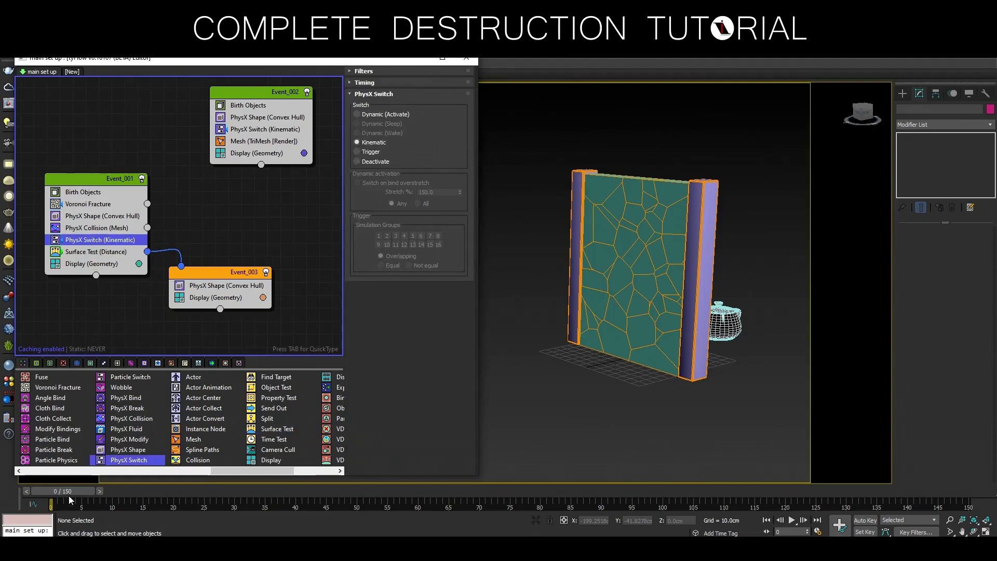
{"action": "left_click_drag", "start_coordinate": [60, 493], "coordinate": [119, 488]}
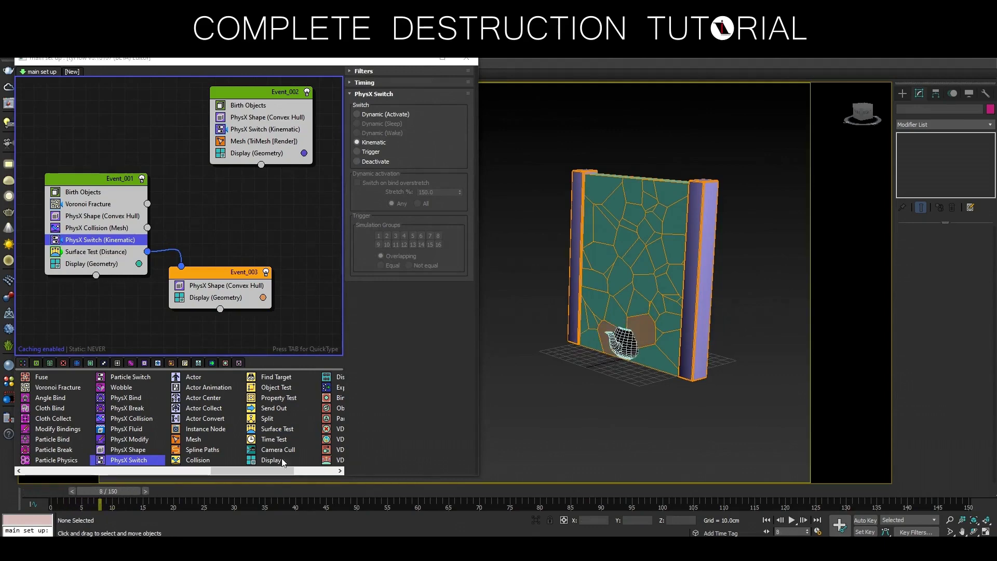
{"action": "left_click_drag", "start_coordinate": [862, 111], "coordinate": [870, 109]}
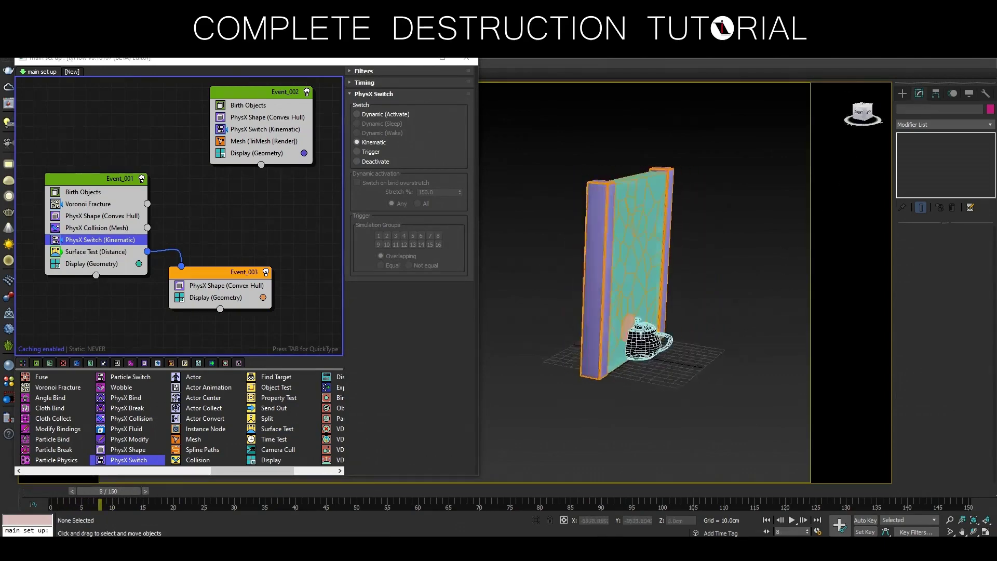
{"action": "left_click", "coordinate": [904, 92]}
{"action": "left_click", "coordinate": [923, 156]}
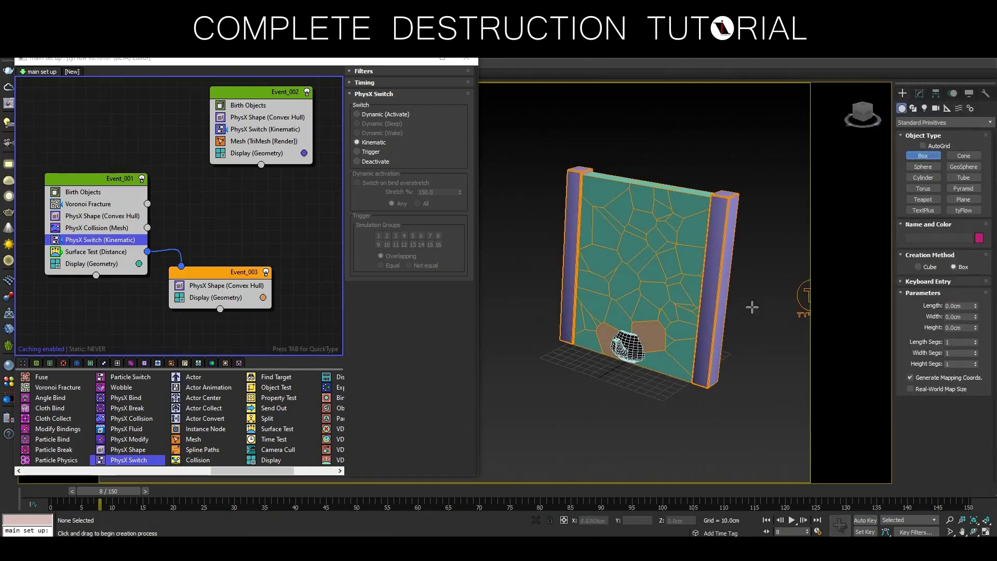
- Draw a new box and position it over the lower middle of the wall
{"action": "left_click_drag", "start_coordinate": [593, 353], "coordinate": [675, 384]}
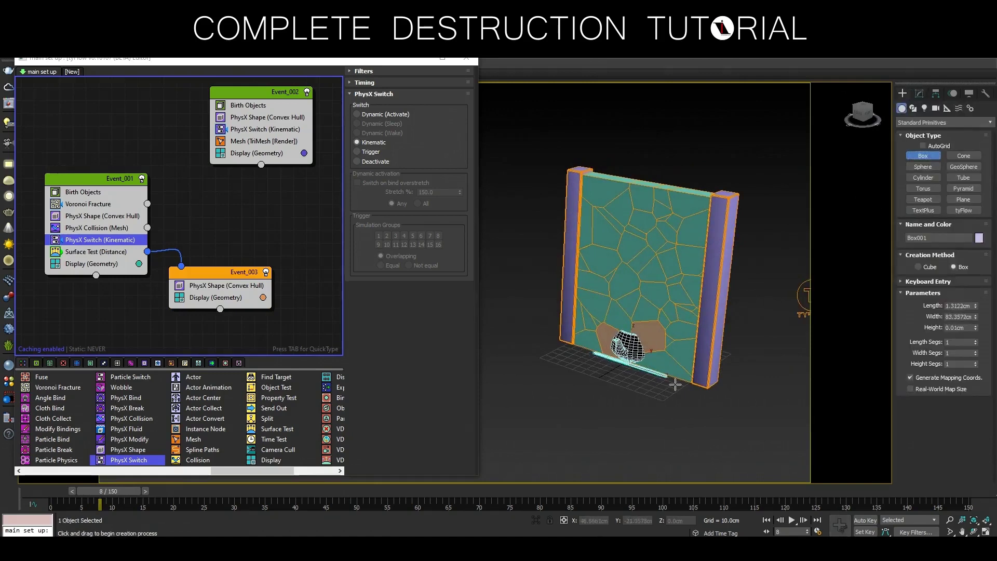
{"action": "left_click_drag", "start_coordinate": [678, 384], "coordinate": [685, 379]}
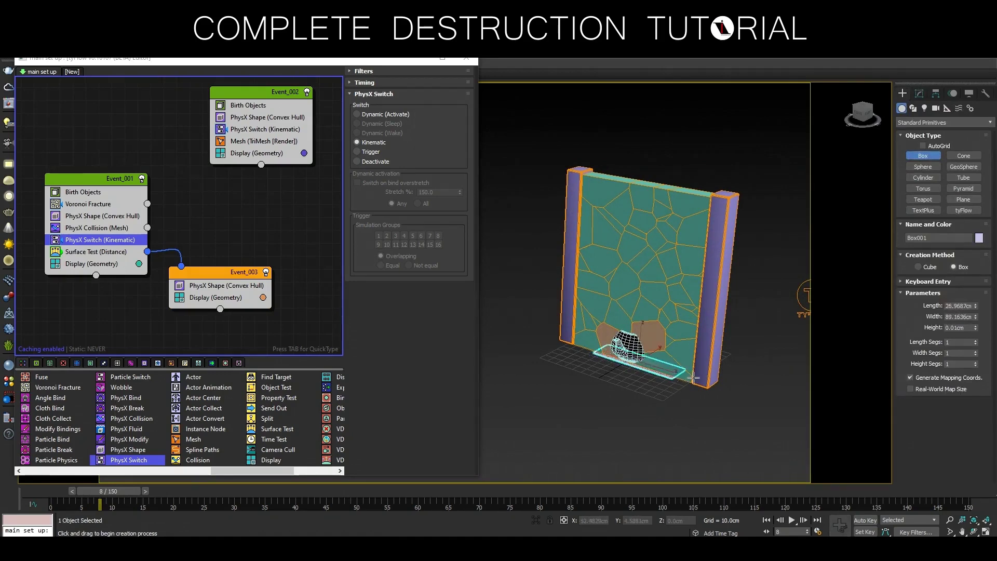
{"action": "left_click", "coordinate": [675, 310]}
{"action": "right_click", "coordinate": [661, 350]}
{"action": "left_click_drag", "start_coordinate": [659, 370], "coordinate": [653, 364]}
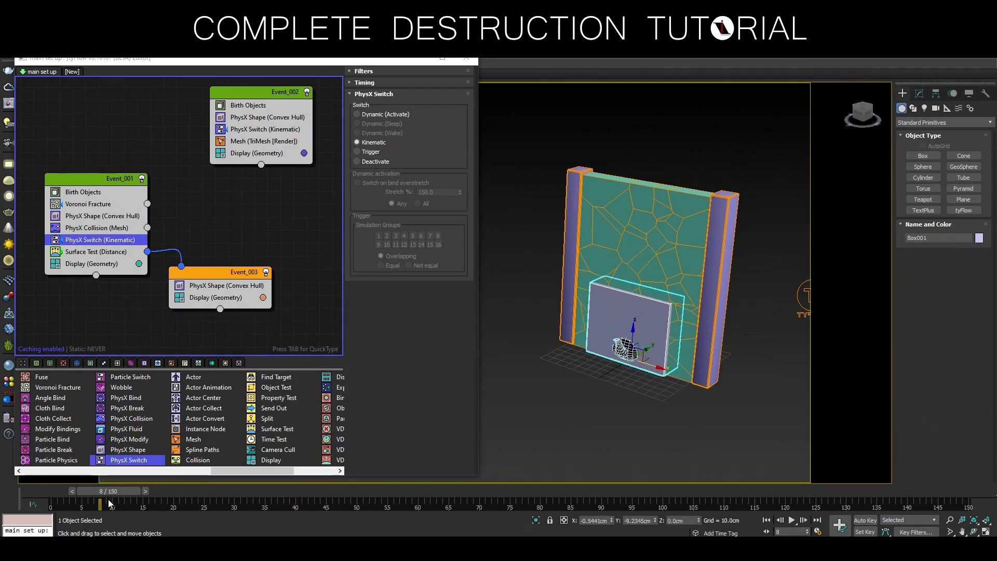
- Set Box001's object properties to display as box, showing only an outline
{"action": "left_click_drag", "start_coordinate": [115, 488], "coordinate": [113, 476]}
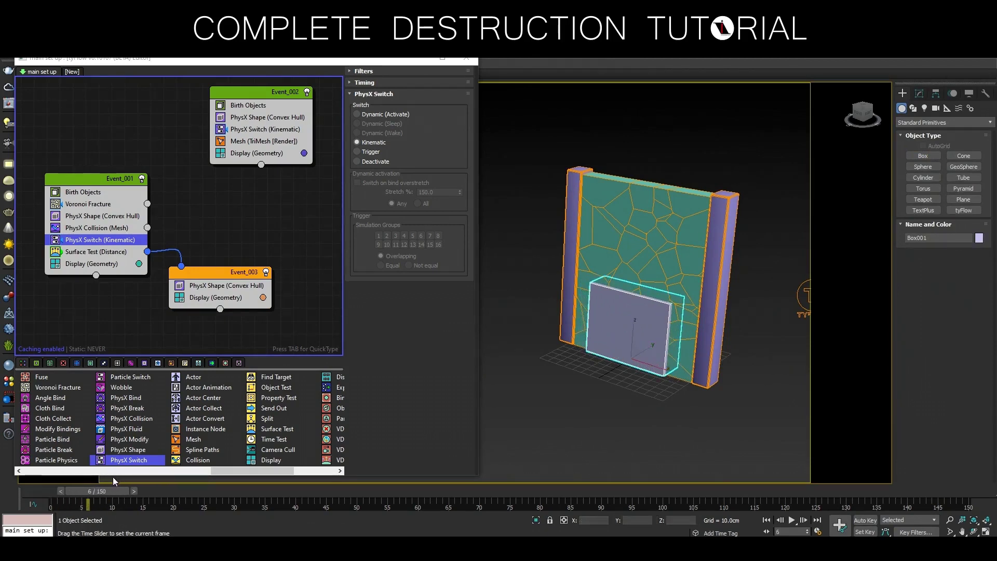
{"action": "left_click", "coordinate": [873, 118]}
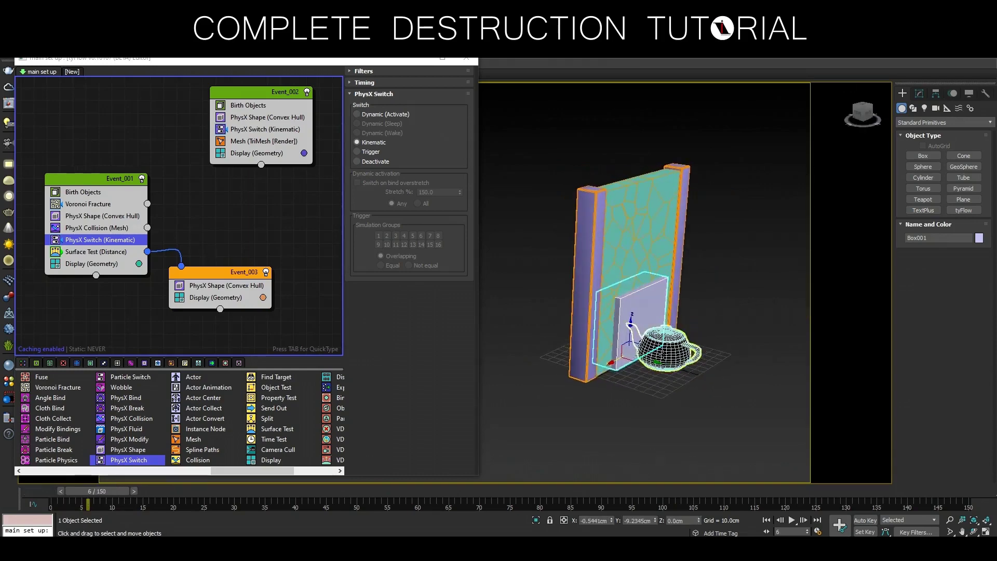
{"action": "right_click", "coordinate": [637, 323]}
{"action": "left_click", "coordinate": [670, 392]}
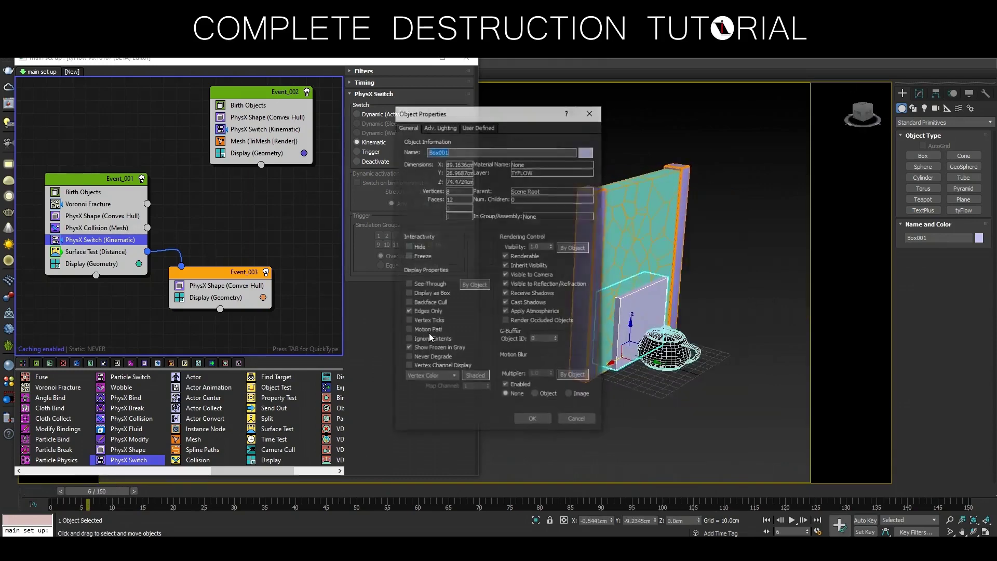
{"action": "left_click", "coordinate": [430, 303]}
{"action": "left_click", "coordinate": [532, 420]}
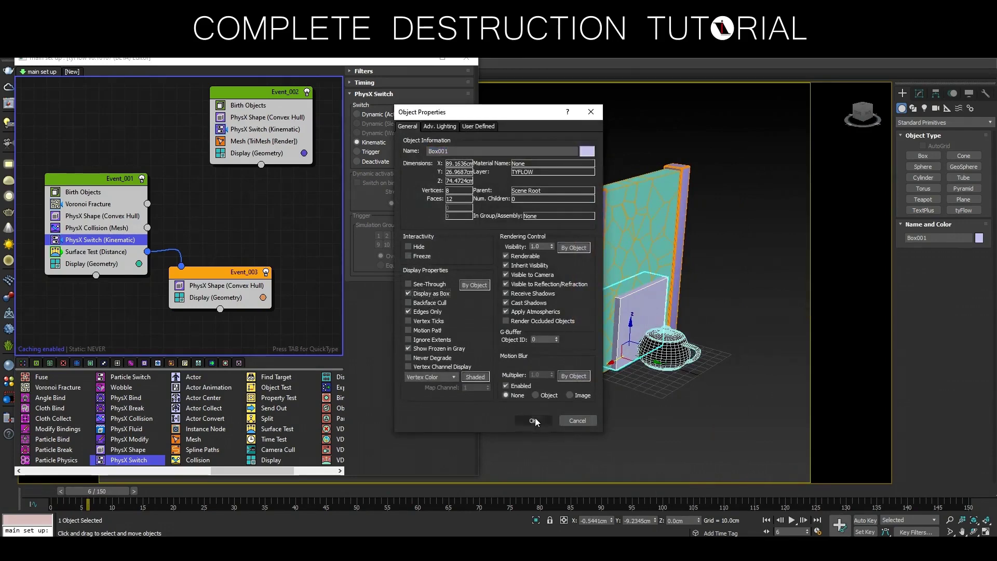
- With Auto Key on at frame 4, animate Box001 moving straight down below the ground
{"action": "left_click", "coordinate": [868, 119]}
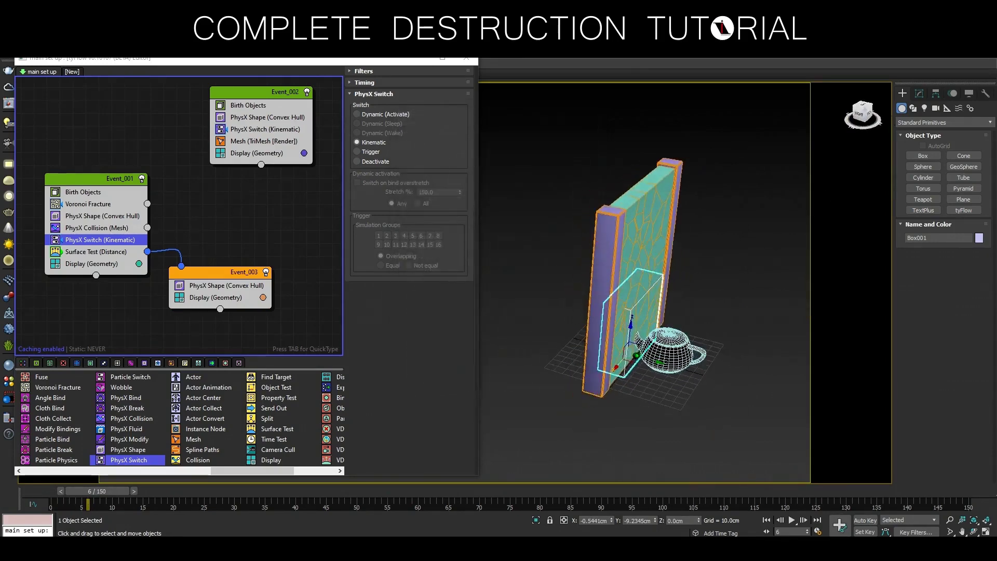
{"action": "left_click", "coordinate": [61, 492]}
{"action": "left_click", "coordinate": [862, 115]}
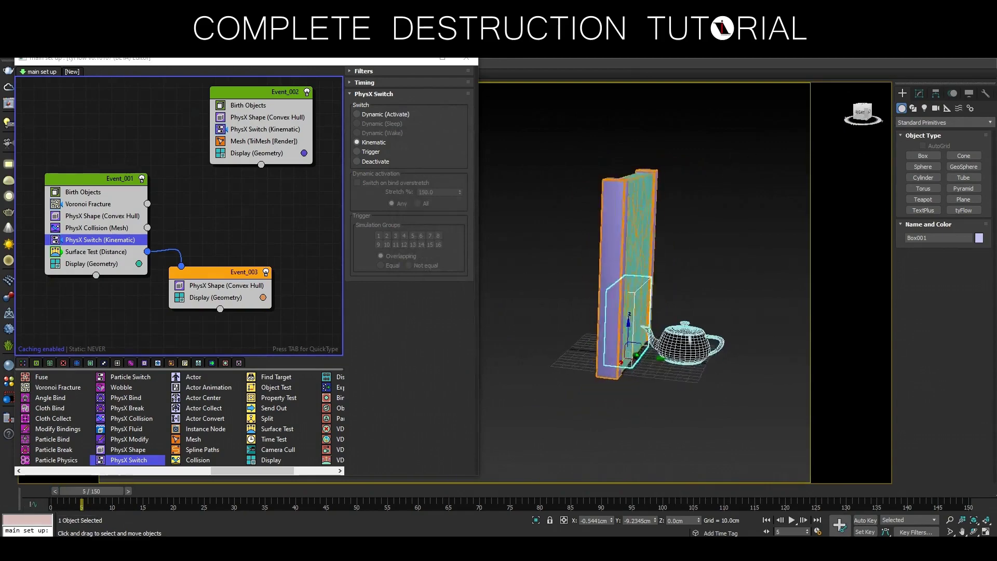
{"action": "left_click", "coordinate": [858, 520]}
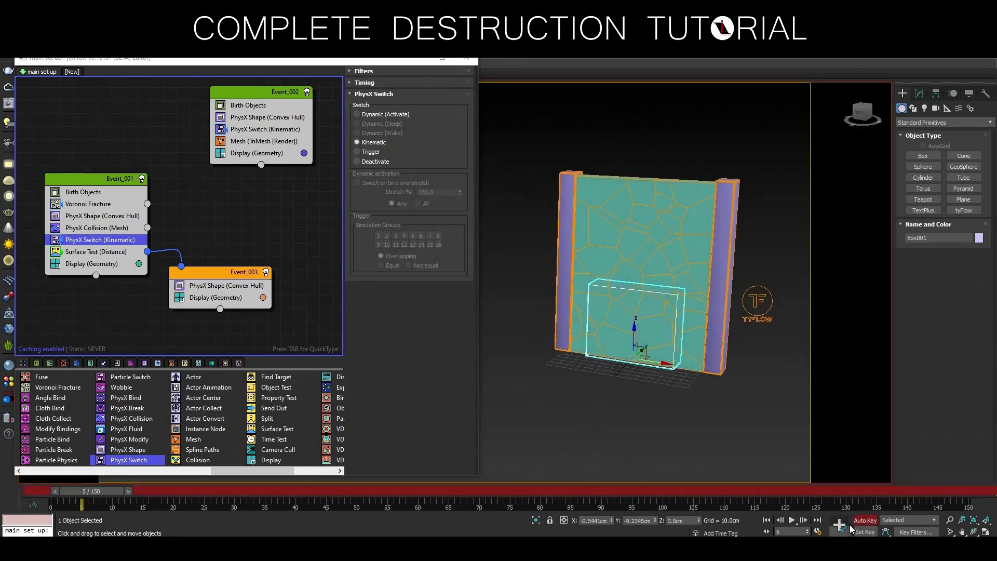
{"action": "left_click", "coordinate": [56, 491]}
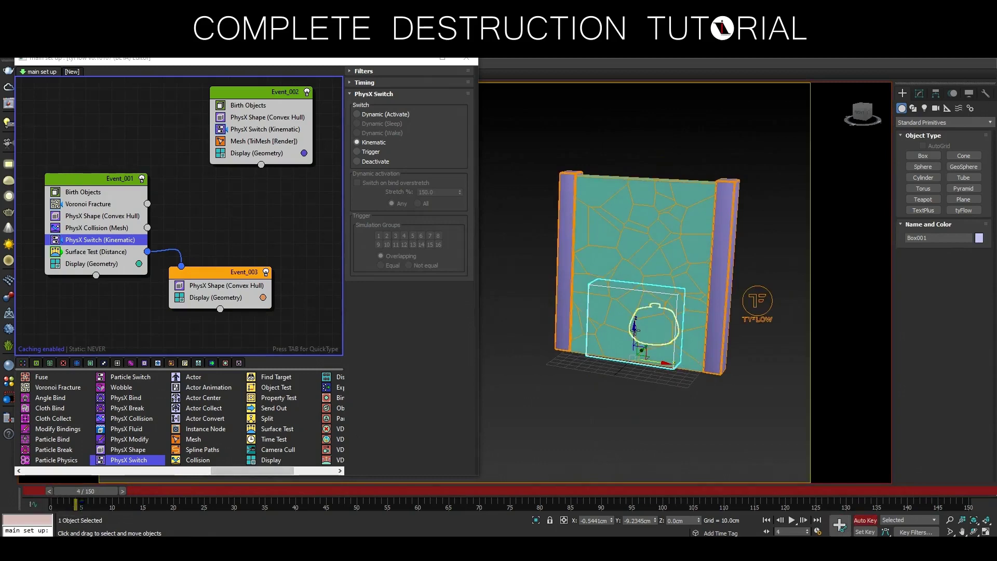
{"action": "left_click_drag", "start_coordinate": [640, 347], "coordinate": [638, 444]}
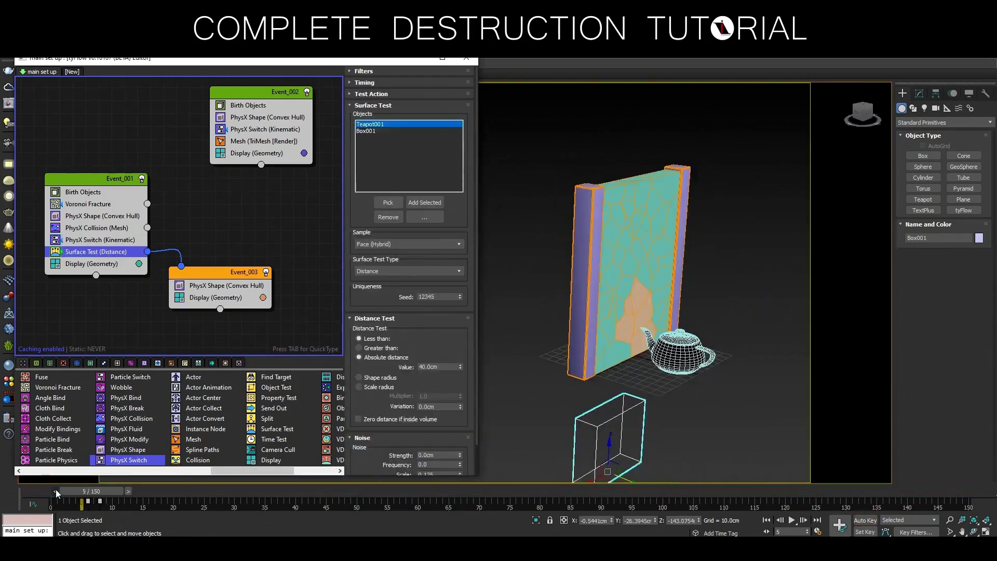
- Set the Surface Test distance value to 30.0cm
{"action": "left_click", "coordinate": [54, 491]}
{"action": "left_click_drag", "start_coordinate": [443, 371], "coordinate": [389, 370]}
{"action": "type", "text": "30"}
{"action": "key", "text": "Return"}
{"action": "left_click", "coordinate": [123, 492]}
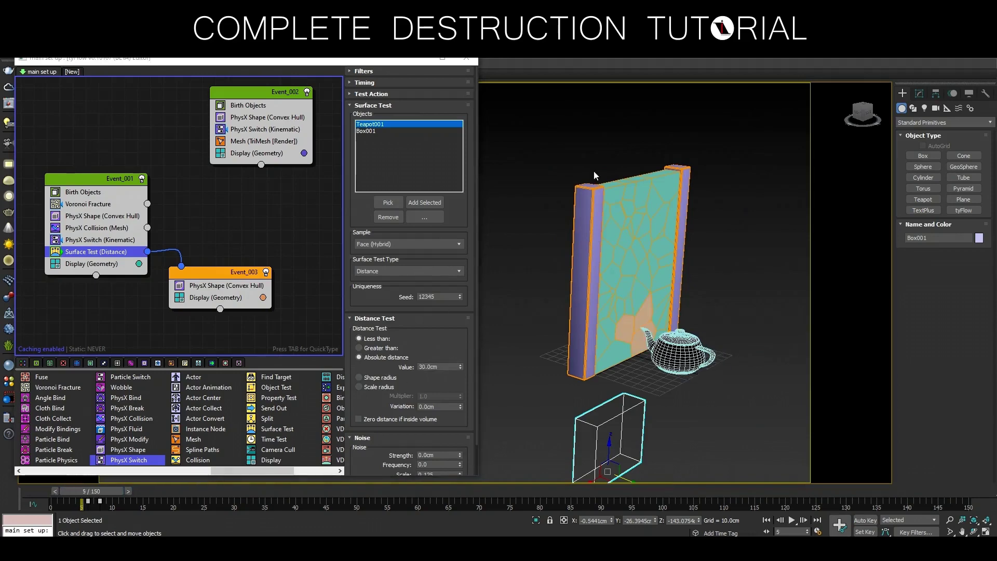
- Preview the lower wall breaking off, then drag PhysX Collision (Mesh) toward Event_003
{"action": "mouse_move", "coordinate": [862, 112]}
{"action": "left_mouse_down"}
{"action": "mouse_move", "coordinate": [851, 112]}
{"action": "mouse_move", "coordinate": [883, 111]}
{"action": "left_mouse_up"}
{"action": "mouse_move", "coordinate": [111, 491]}
{"action": "left_mouse_down"}
{"action": "mouse_move", "coordinate": [154, 489]}
{"action": "mouse_move", "coordinate": [56, 500]}
{"action": "mouse_move", "coordinate": [176, 475]}
{"action": "left_mouse_up"}
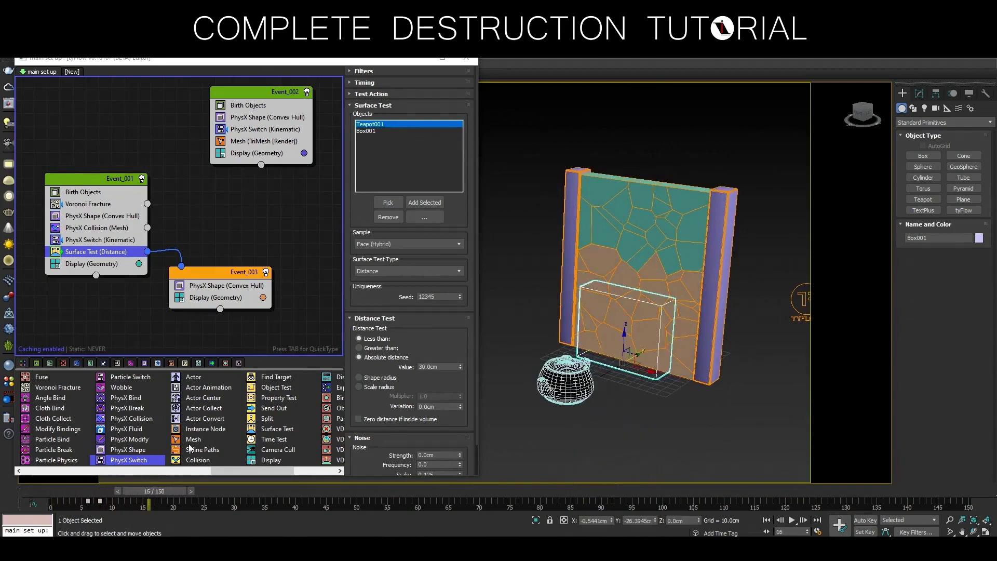
{"action": "left_click", "coordinate": [862, 116]}
{"action": "left_click_drag", "start_coordinate": [862, 111], "coordinate": [854, 117]}
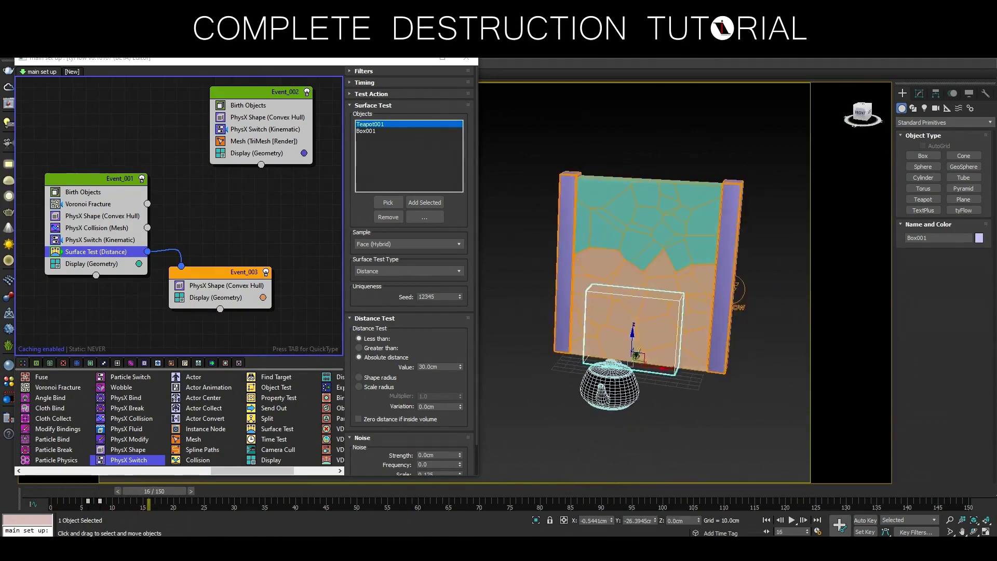
{"action": "left_click", "coordinate": [671, 431]}
{"action": "scroll", "coordinate": [675, 423], "scroll_direction": "down", "scroll_amount": 3}
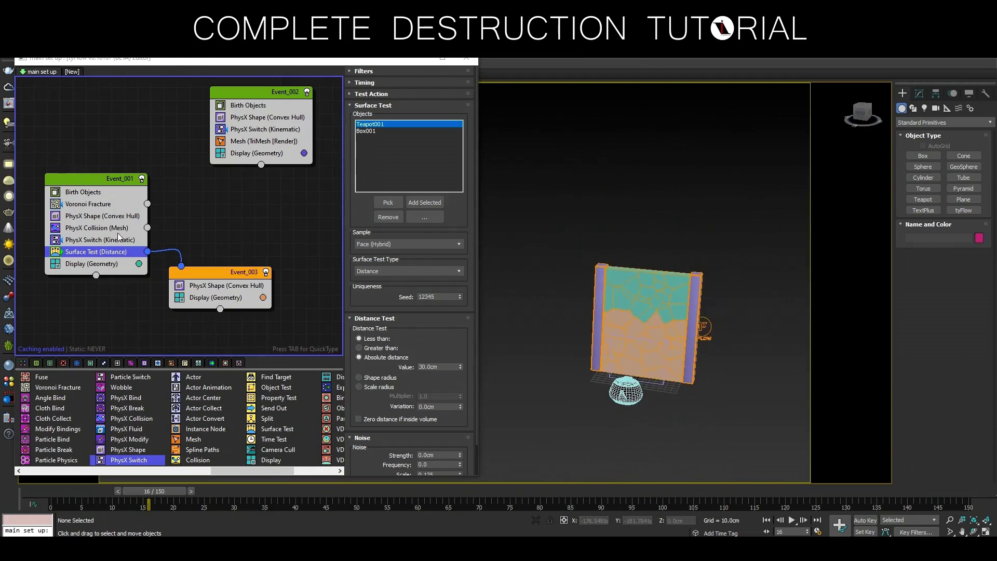
{"action": "left_click_drag", "start_coordinate": [116, 228], "coordinate": [220, 296]}
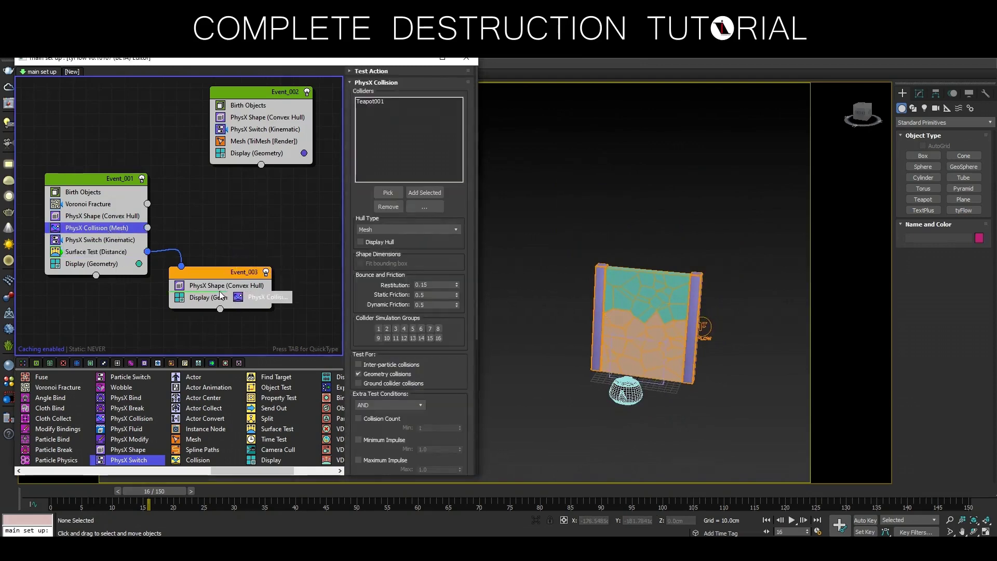
- Place PhysX Collision (Mesh) in Event_003 and add Mesh (TriMesh [Render]) operators to Event_001 and Event_003
{"action": "left_click_drag", "start_coordinate": [220, 296], "coordinate": [221, 296]}
{"action": "mouse_move", "coordinate": [167, 493]}
{"action": "left_mouse_down"}
{"action": "mouse_move", "coordinate": [79, 488]}
{"action": "mouse_move", "coordinate": [245, 472]}
{"action": "mouse_move", "coordinate": [76, 473]}
{"action": "left_mouse_up"}
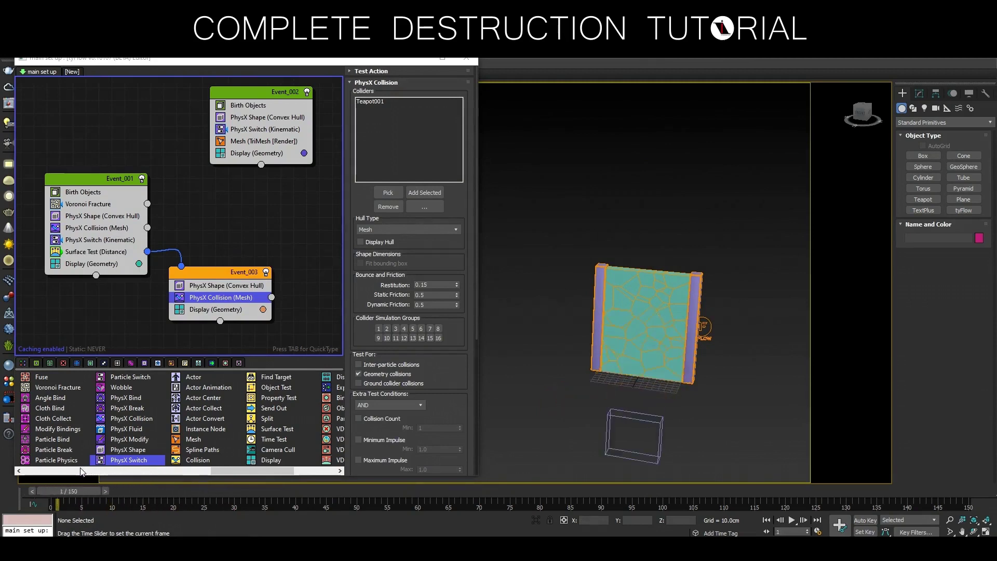
{"action": "left_click_drag", "start_coordinate": [193, 439], "coordinate": [187, 424]}
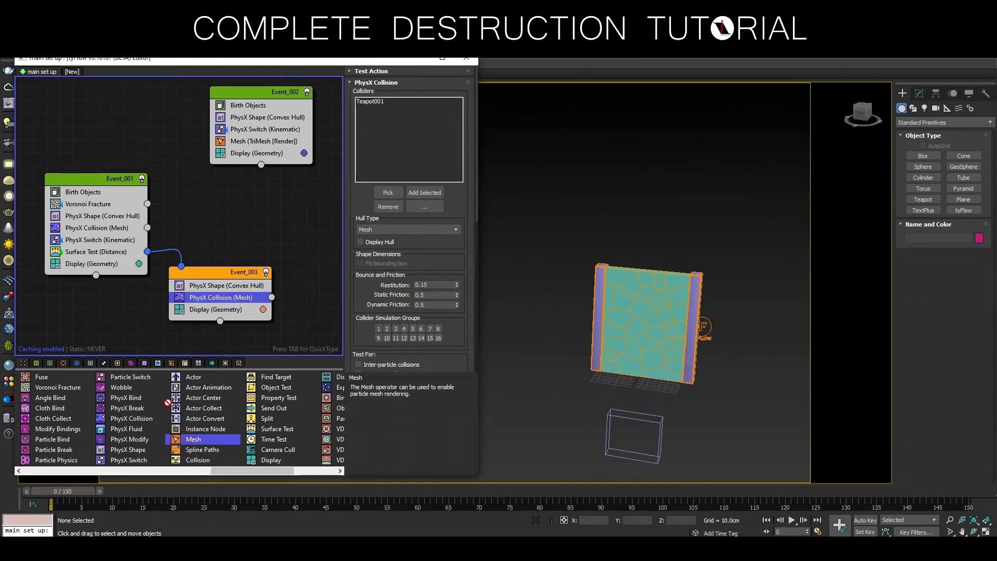
{"action": "left_click_drag", "start_coordinate": [101, 256], "coordinate": [101, 258]}
{"action": "left_click_drag", "start_coordinate": [199, 440], "coordinate": [240, 305]}
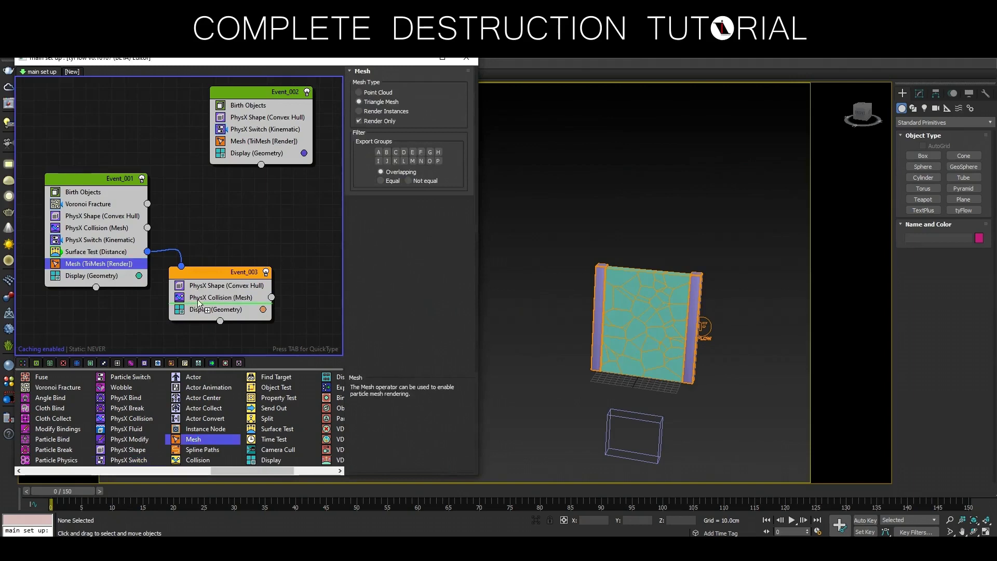
{"action": "left_click_drag", "start_coordinate": [98, 183], "coordinate": [99, 125]}
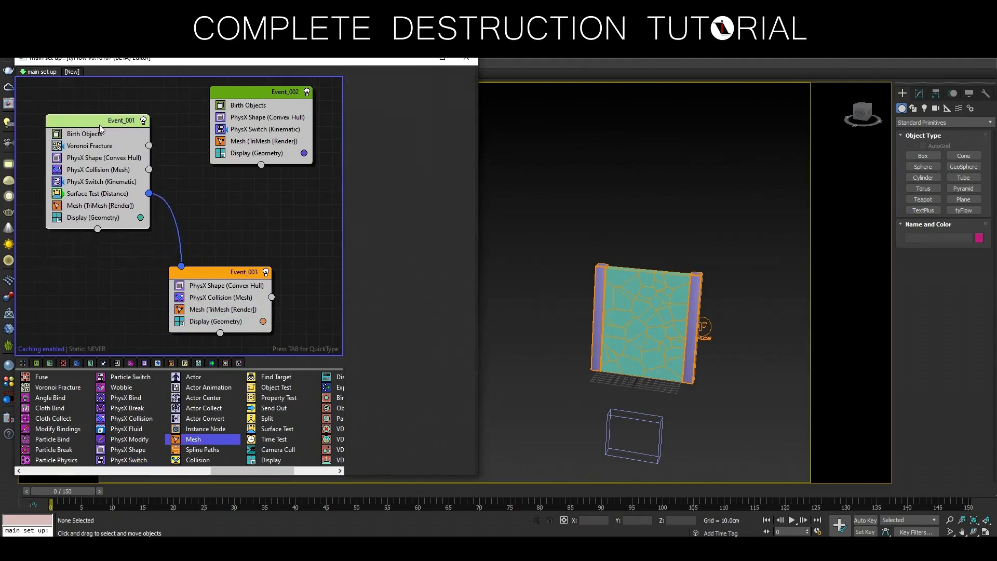
{"action": "mouse_move", "coordinate": [96, 491]}
{"action": "left_mouse_down"}
{"action": "mouse_move", "coordinate": [236, 488]}
{"action": "mouse_move", "coordinate": [94, 497]}
{"action": "left_mouse_up"}
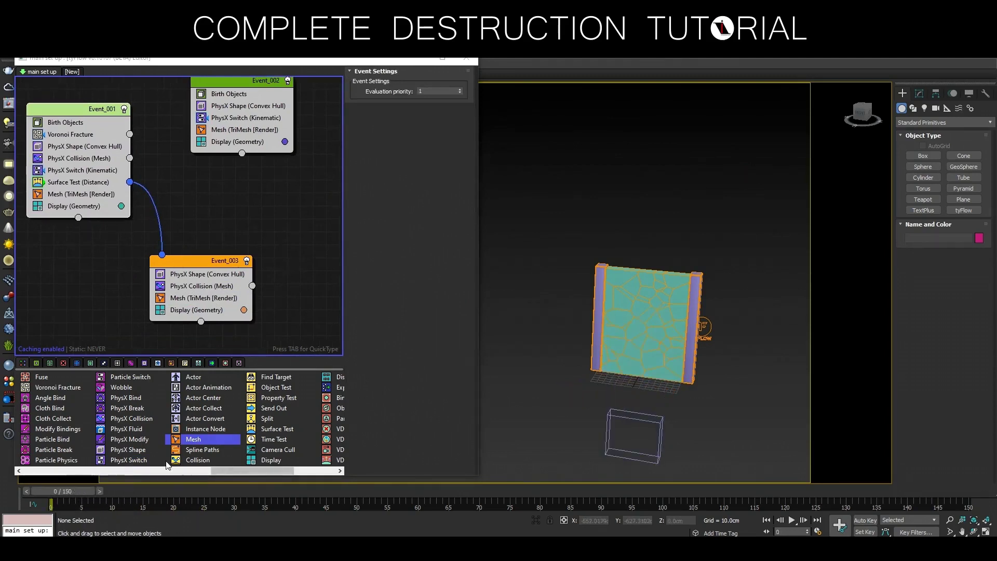
- Add Edge Fracture to Event_001 below Voronoi Fracture
{"action": "left_click_drag", "start_coordinate": [235, 472], "coordinate": [194, 472]}
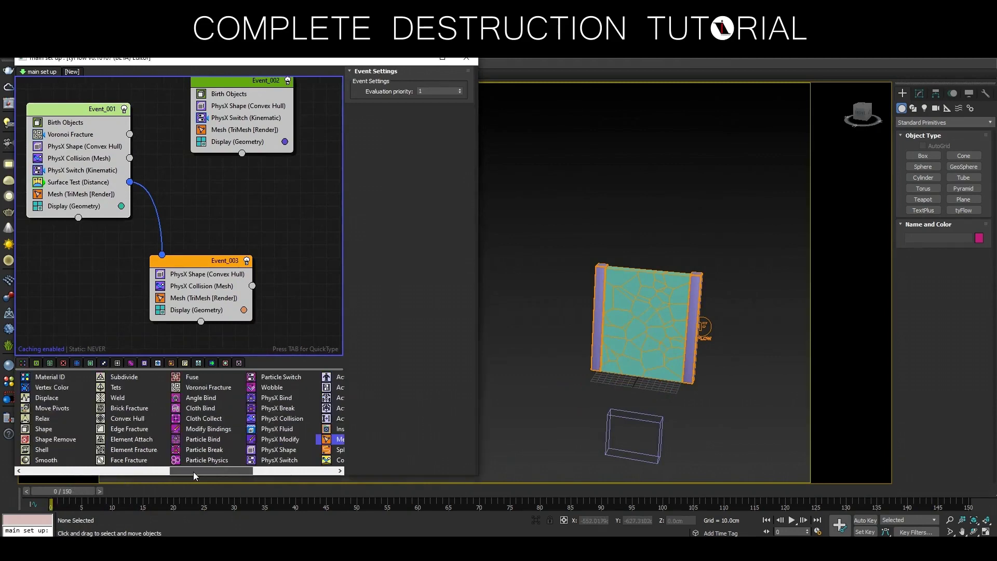
{"action": "left_click_drag", "start_coordinate": [132, 430], "coordinate": [130, 216]}
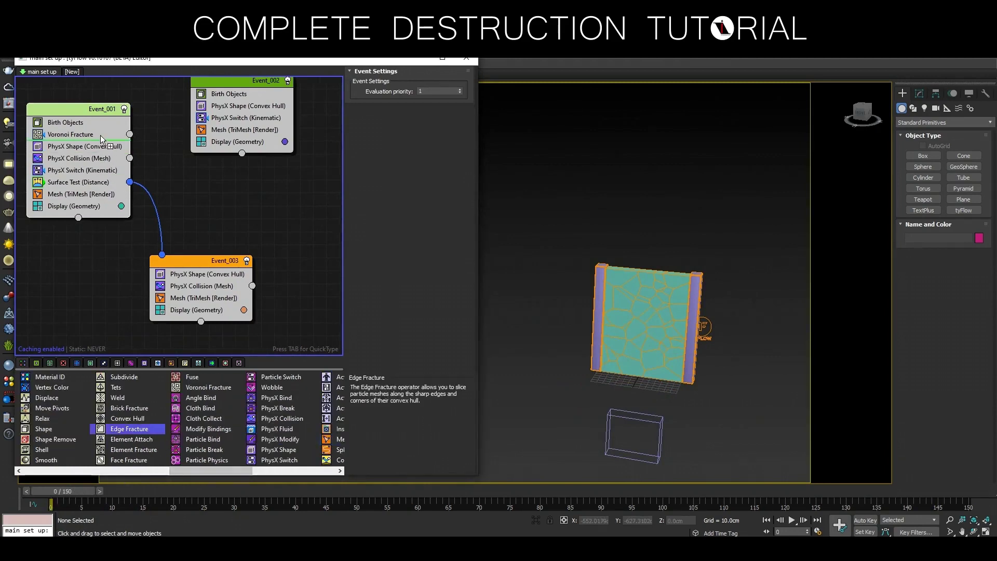
{"action": "left_click_drag", "start_coordinate": [101, 135], "coordinate": [101, 137]}
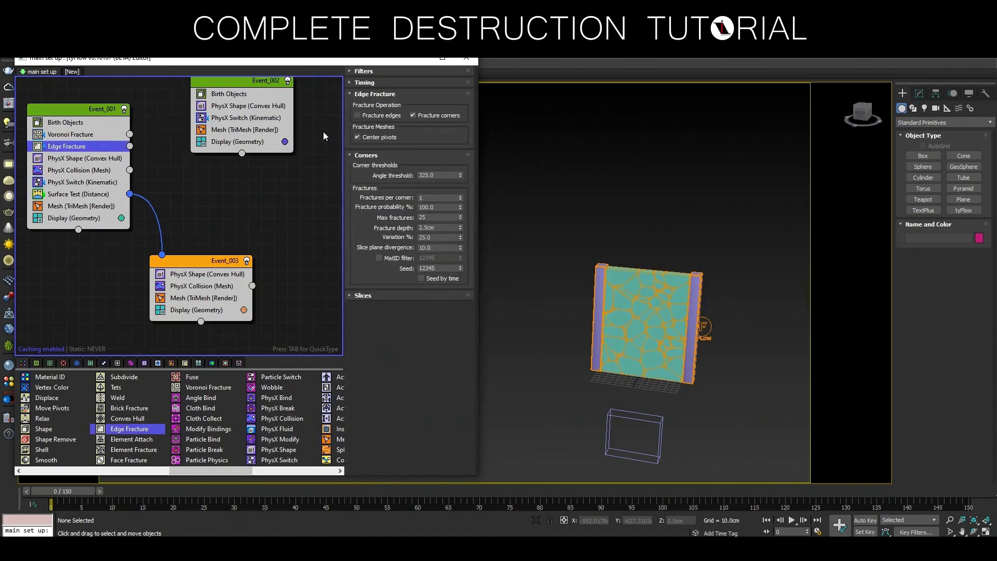
- Move Event_003 down-right and Event 002 out of the way in the graph
{"action": "left_click_drag", "start_coordinate": [198, 265], "coordinate": [207, 299]}
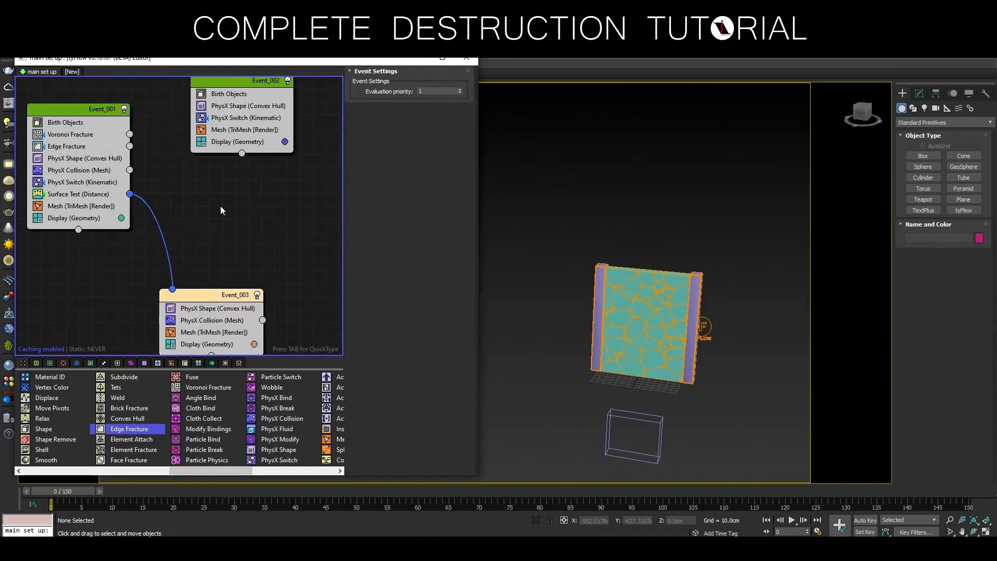
{"action": "scroll", "coordinate": [221, 213], "scroll_direction": "down", "scroll_amount": 1}
{"action": "scroll", "coordinate": [208, 172], "scroll_direction": "down", "scroll_amount": 1}
{"action": "left_click_drag", "start_coordinate": [179, 136], "coordinate": [273, 104]}
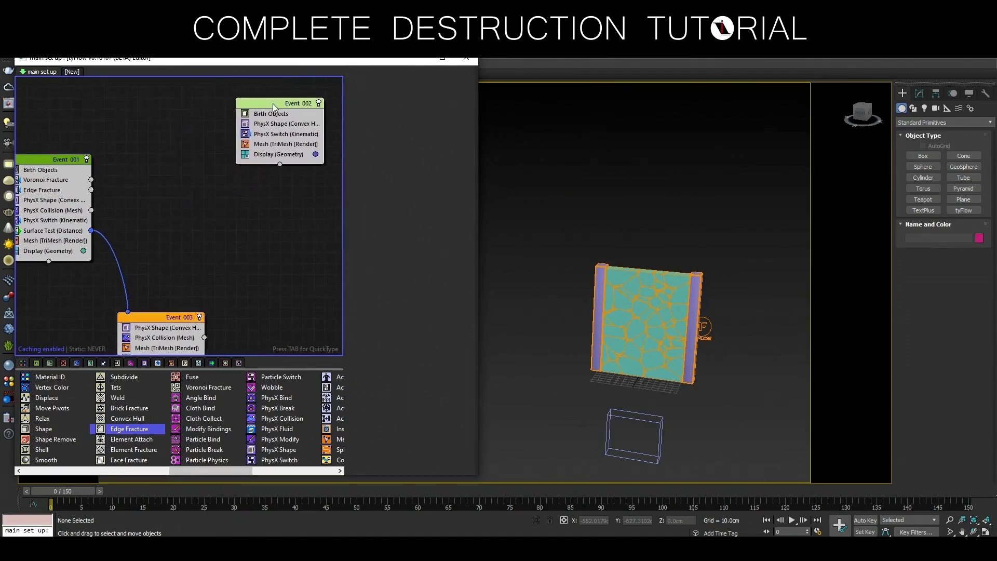
{"action": "mouse_move", "coordinate": [212, 242]}
{"action": "middle_mouse_down"}
{"action": "mouse_move", "coordinate": [269, 220]}
{"action": "mouse_move", "coordinate": [257, 214]}
{"action": "middle_mouse_up"}
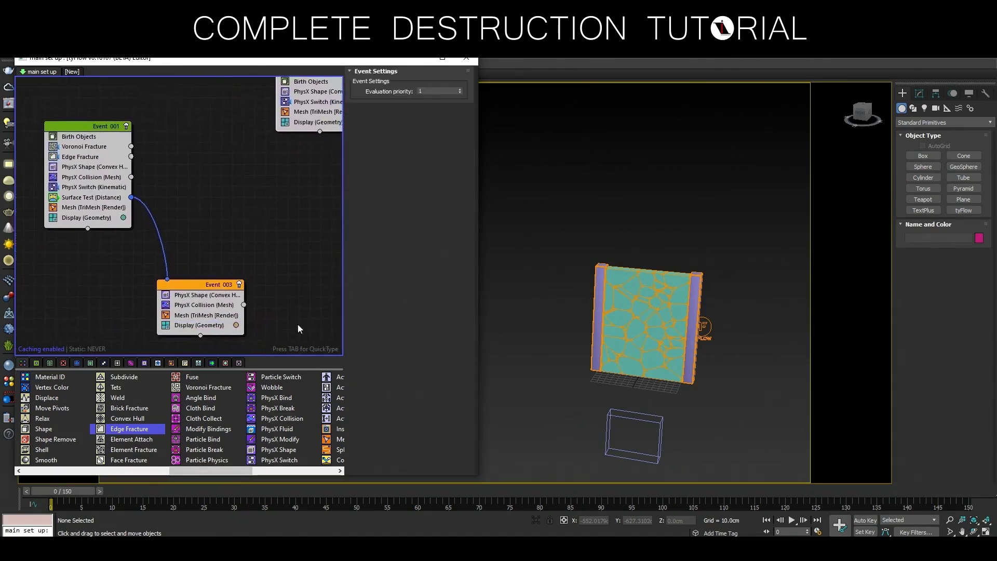
- Drop a Surface Test operator beside Event 001 as new Event_004
{"action": "left_click", "coordinate": [338, 472]}
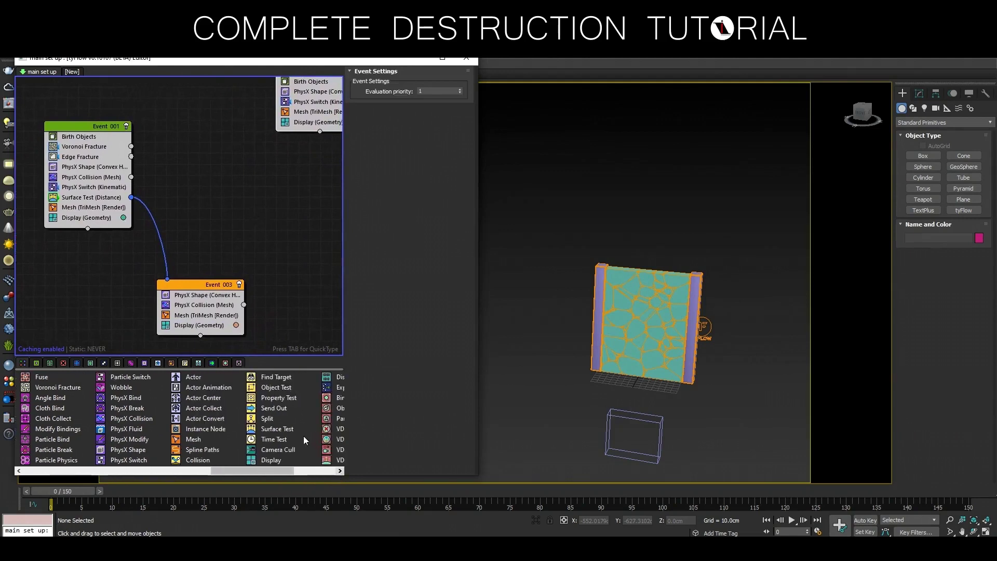
{"action": "left_click_drag", "start_coordinate": [285, 430], "coordinate": [225, 333]}
{"action": "left_click_drag", "start_coordinate": [184, 198], "coordinate": [209, 182]}
- Add Box001 and Teapot001 to Event_004's Surface Test with a 30cm distance
{"action": "left_click", "coordinate": [390, 202]}
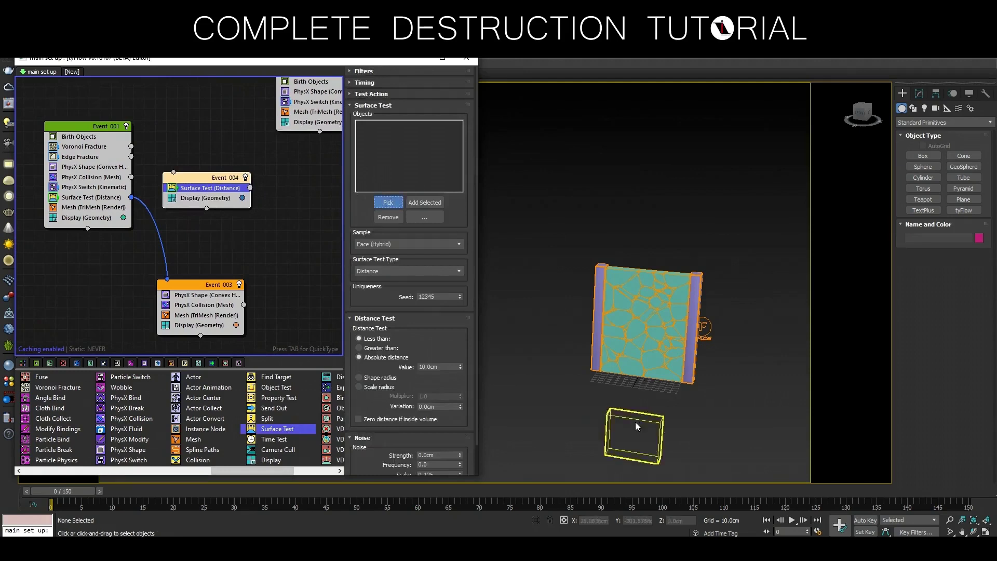
{"action": "left_click", "coordinate": [634, 435]}
{"action": "left_click", "coordinate": [397, 204]}
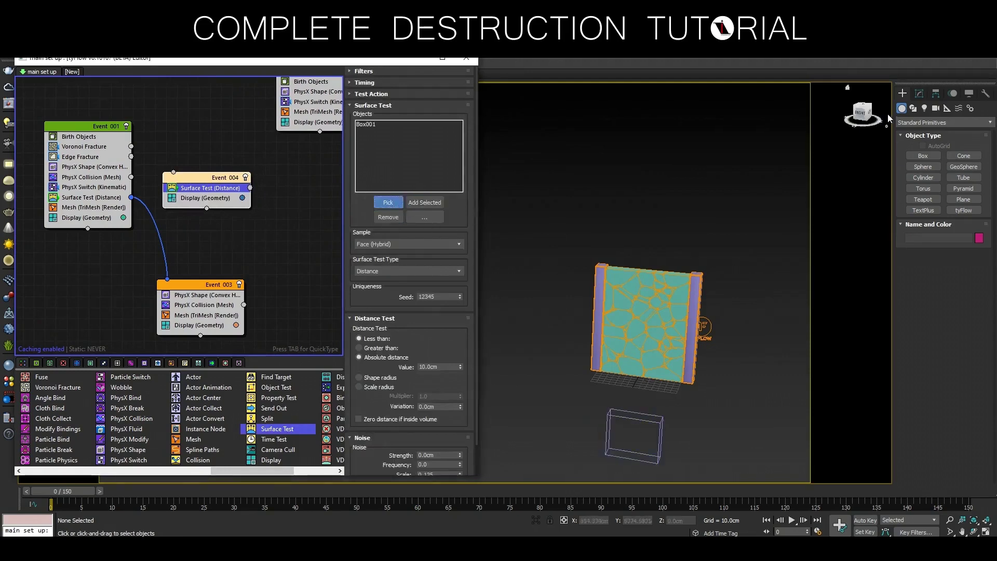
{"action": "middle_click_drag", "start_coordinate": [727, 234], "coordinate": [828, 223], "text": "alt"}
{"action": "left_click", "coordinate": [704, 353]}
{"action": "left_click", "coordinate": [862, 113]}
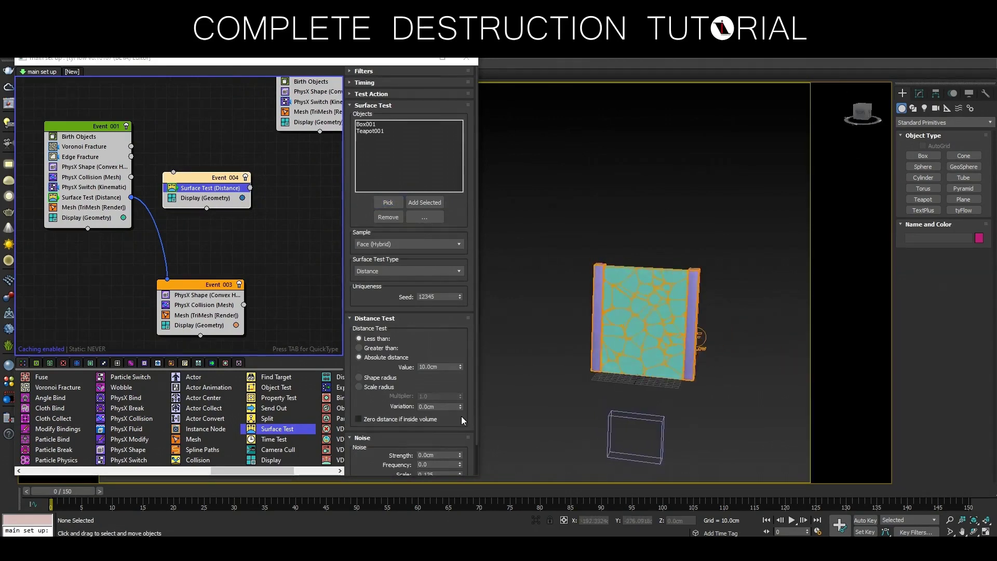
{"action": "left_click", "coordinate": [448, 367]}
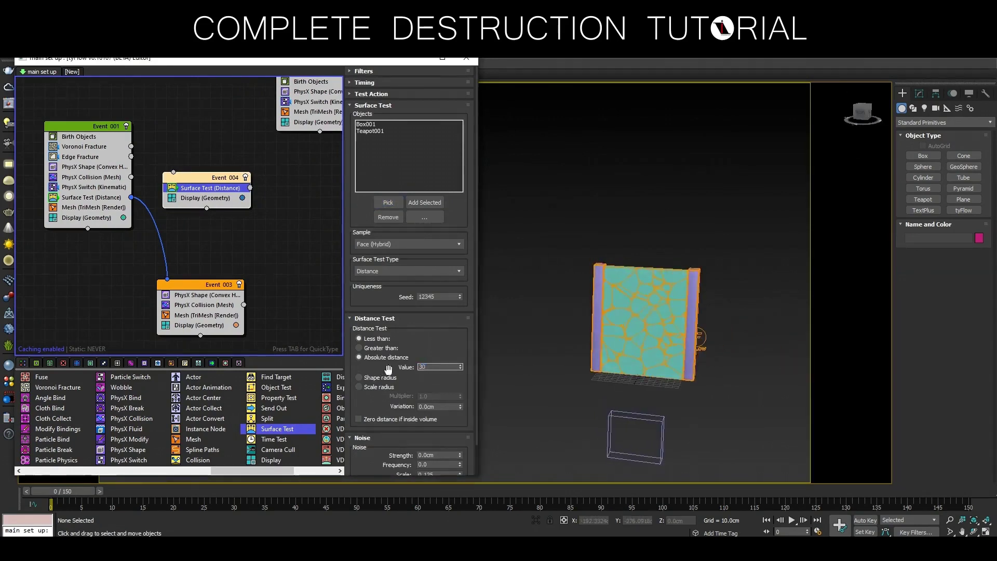
- Wire Edge Fracture into Event_004 and Event_004 into Event_003, then preview the shattering
{"action": "left_click", "coordinate": [171, 176]}
{"action": "left_click_drag", "start_coordinate": [167, 172], "coordinate": [127, 157]}
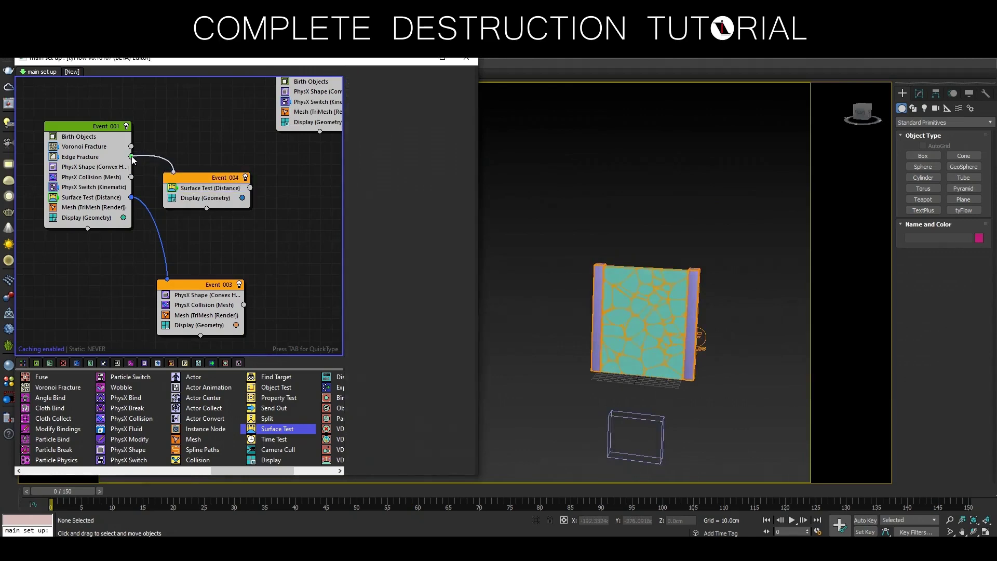
{"action": "left_click_drag", "start_coordinate": [250, 188], "coordinate": [168, 281]}
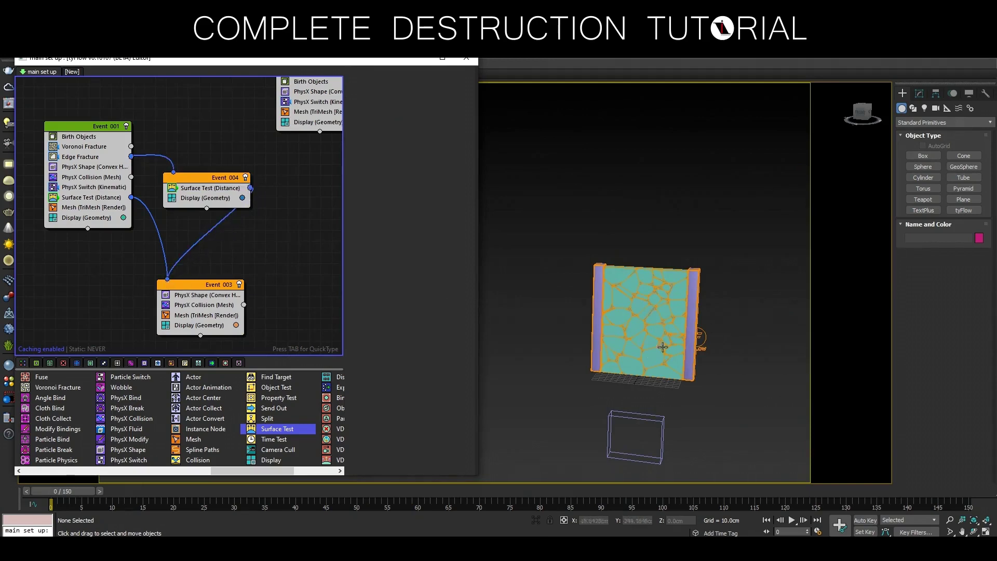
{"action": "key", "text": "z"}
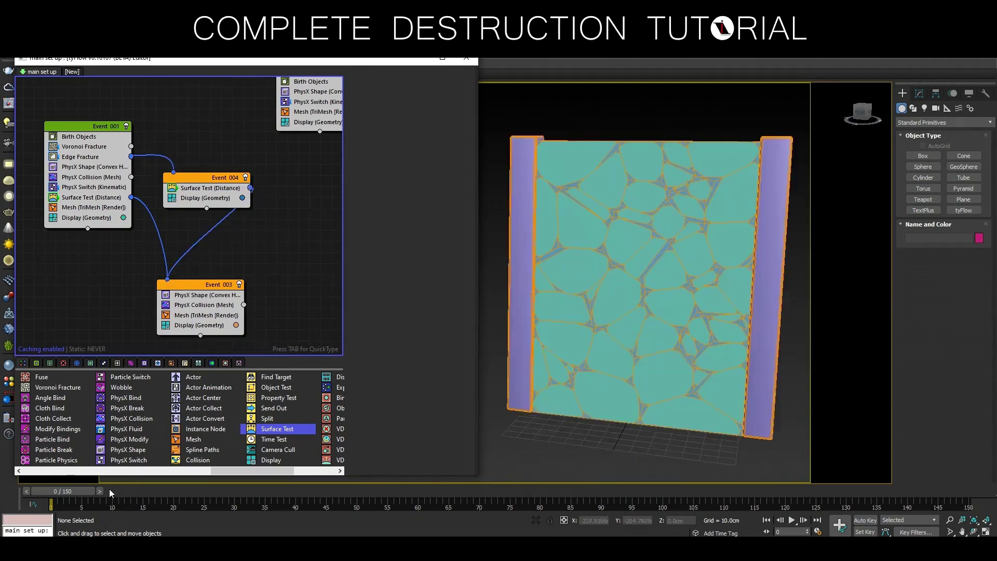
{"action": "left_click_drag", "start_coordinate": [82, 490], "coordinate": [177, 484]}
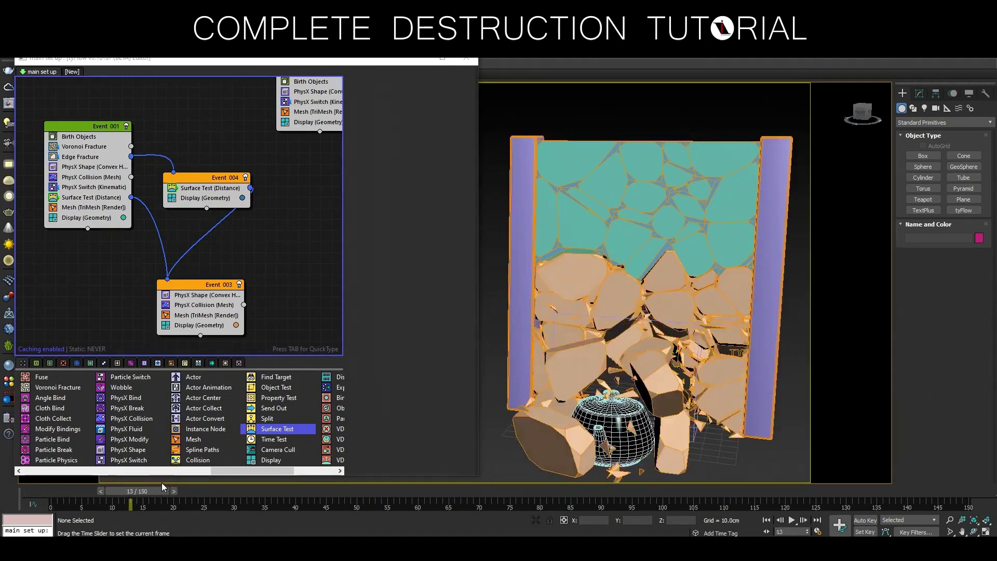
{"action": "mouse_move", "coordinate": [176, 484]}
{"action": "left_mouse_down"}
{"action": "mouse_move", "coordinate": [256, 466]}
{"action": "mouse_move", "coordinate": [100, 490]}
{"action": "left_mouse_up"}
- Turn off Edged Faces in the viewport, scrub to frame 11, and add a PhysX Bind to Event_003
{"action": "scroll", "coordinate": [632, 382], "scroll_direction": "down", "scroll_amount": 3}
{"action": "left_click_drag", "start_coordinate": [213, 63], "coordinate": [200, 115]}
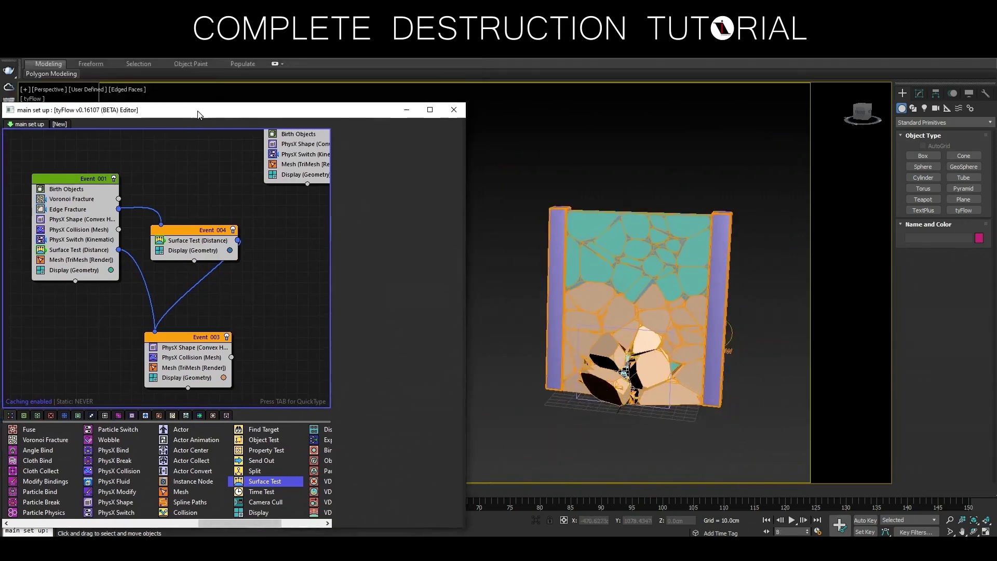
{"action": "left_click", "coordinate": [134, 92]}
{"action": "left_click", "coordinate": [151, 206]}
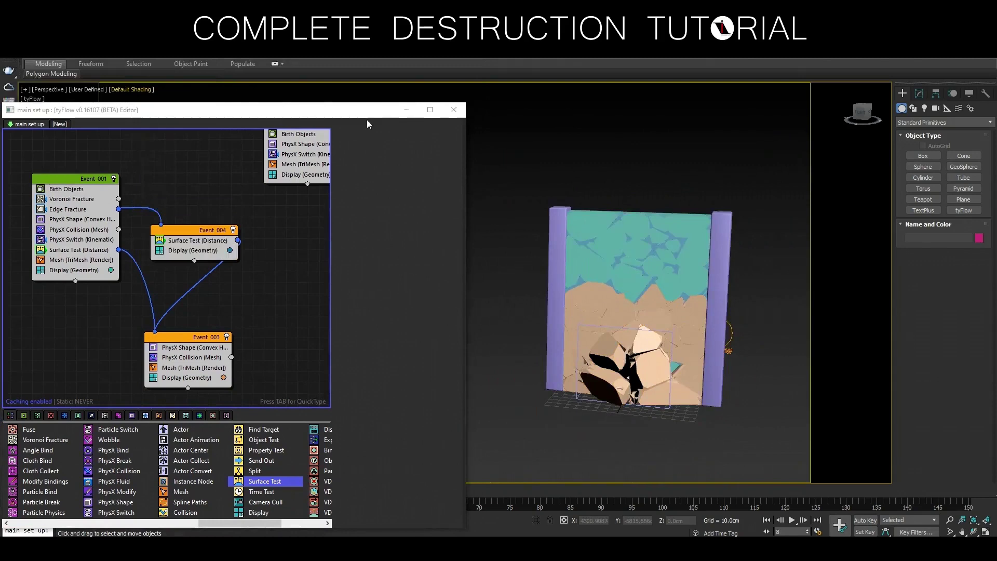
{"action": "left_click_drag", "start_coordinate": [366, 114], "coordinate": [353, 68]}
{"action": "mouse_move", "coordinate": [117, 490]}
{"action": "left_mouse_down"}
{"action": "mouse_move", "coordinate": [116, 481]}
{"action": "mouse_move", "coordinate": [216, 476]}
{"action": "mouse_move", "coordinate": [52, 490]}
{"action": "left_mouse_up"}
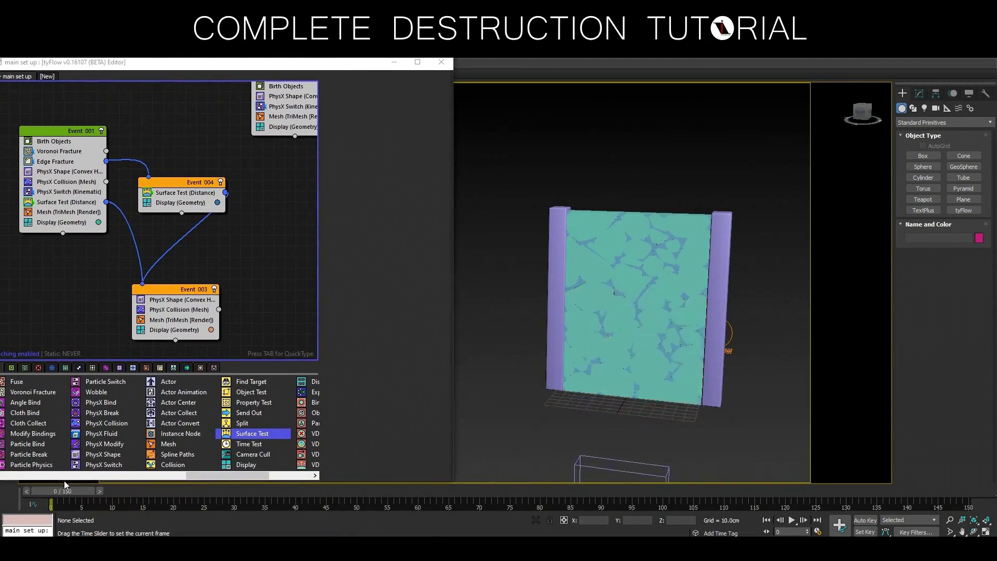
{"action": "mouse_move", "coordinate": [112, 406]}
{"action": "left_mouse_down"}
{"action": "mouse_move", "coordinate": [189, 317]}
{"action": "mouse_move", "coordinate": [211, 313]}
{"action": "left_mouse_up"}
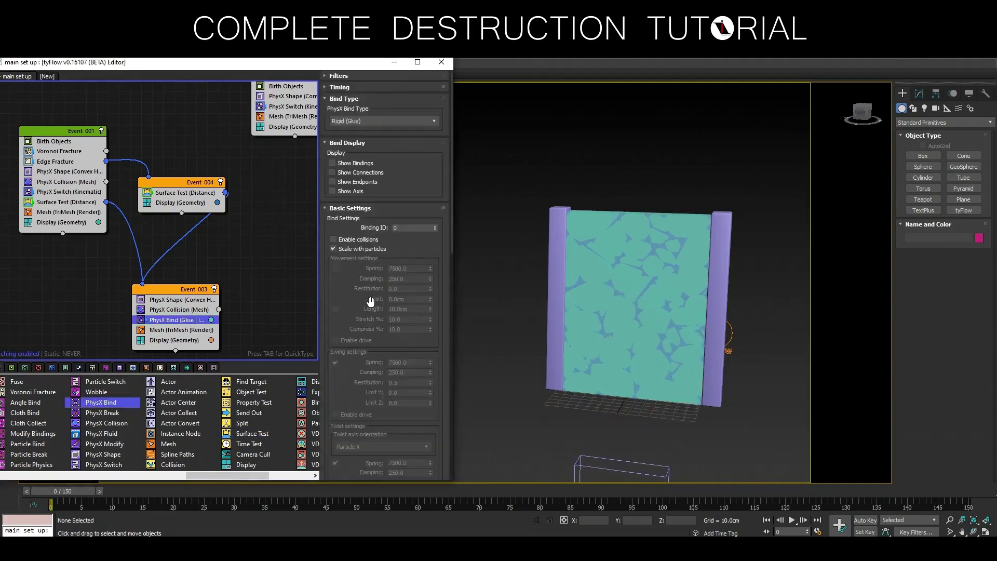
- Enable Force bind breaking on the PhysX Bind with a force of 10000.0
{"action": "scroll", "coordinate": [370, 312], "scroll_direction": "down", "scroll_amount": 3}
{"action": "scroll", "coordinate": [346, 456], "scroll_direction": "down", "scroll_amount": 3}
{"action": "scroll", "coordinate": [353, 411], "scroll_direction": "down", "scroll_amount": 2}
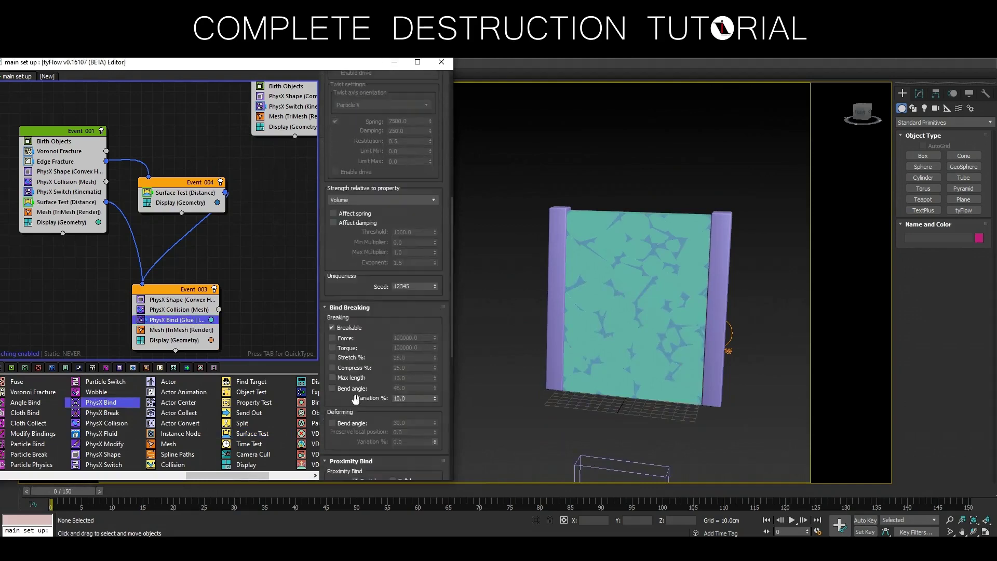
{"action": "left_click", "coordinate": [333, 338]}
{"action": "left_click_drag", "start_coordinate": [104, 491], "coordinate": [198, 477]}
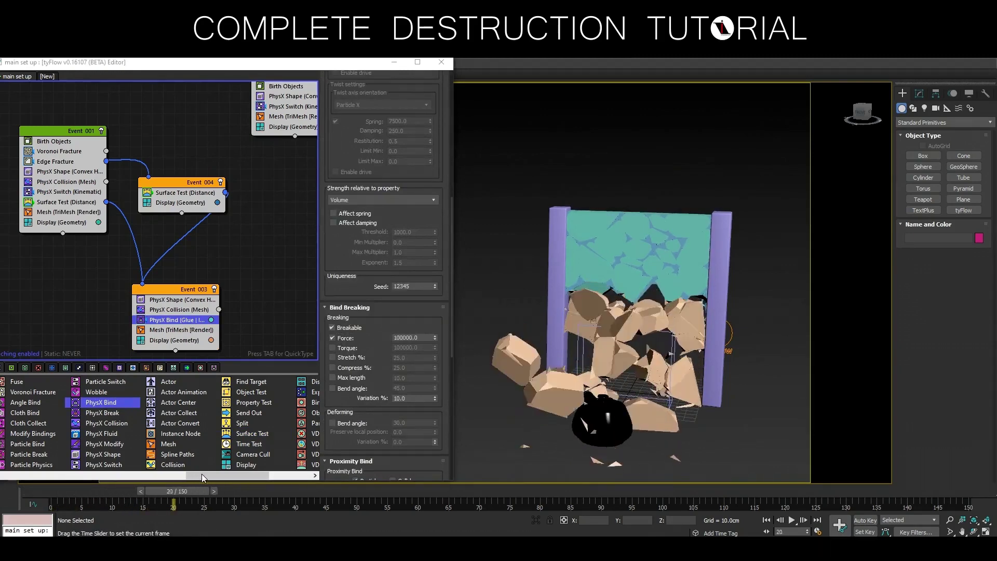
{"action": "double_click", "coordinate": [404, 338]}
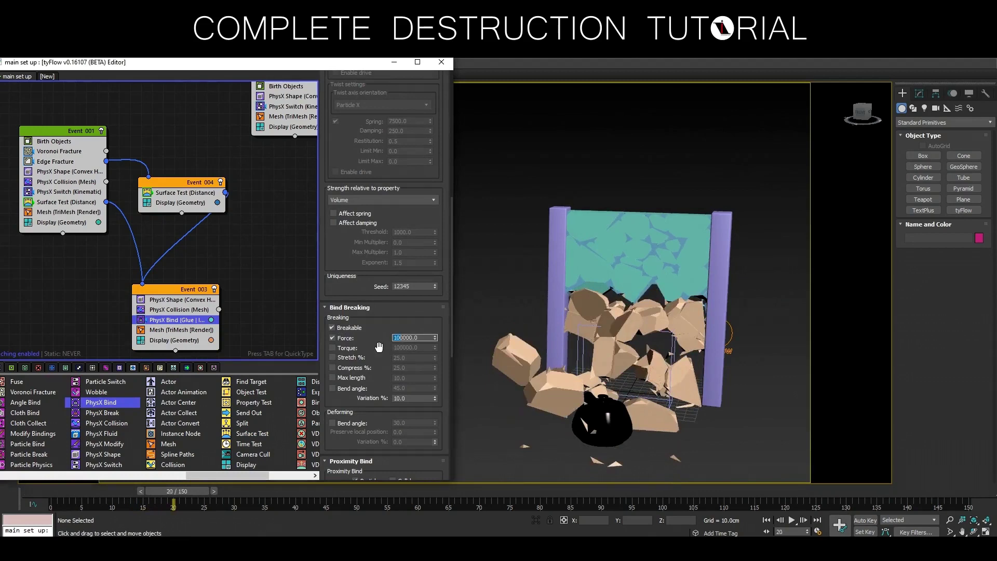
{"action": "type", "text": "10000"}
{"action": "key", "text": "Return"}
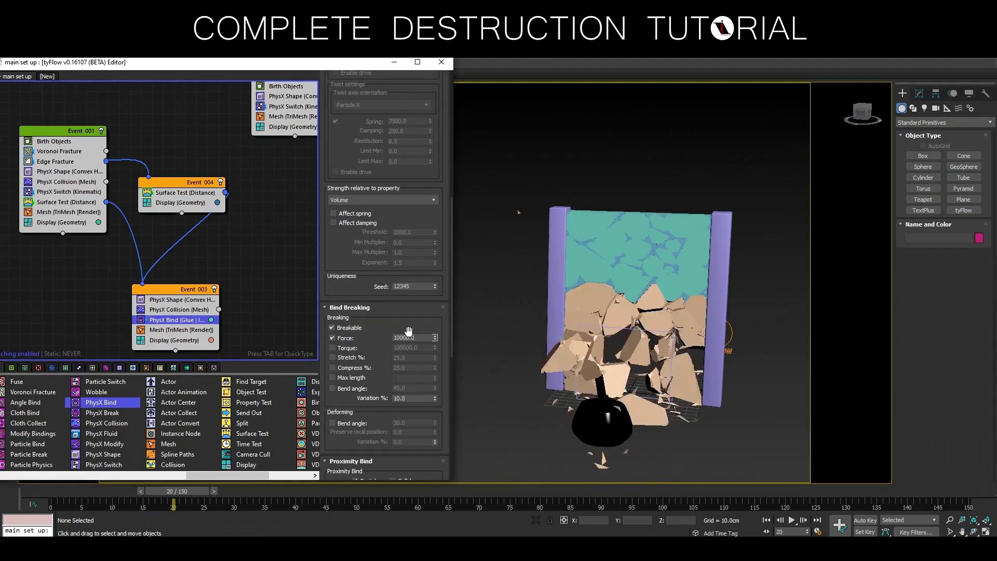
- Lower the breaking force to 3000.0, then settle on 1000.0
{"action": "mouse_move", "coordinate": [201, 492]}
{"action": "left_mouse_down"}
{"action": "mouse_move", "coordinate": [133, 492]}
{"action": "mouse_move", "coordinate": [208, 488]}
{"action": "left_mouse_up"}
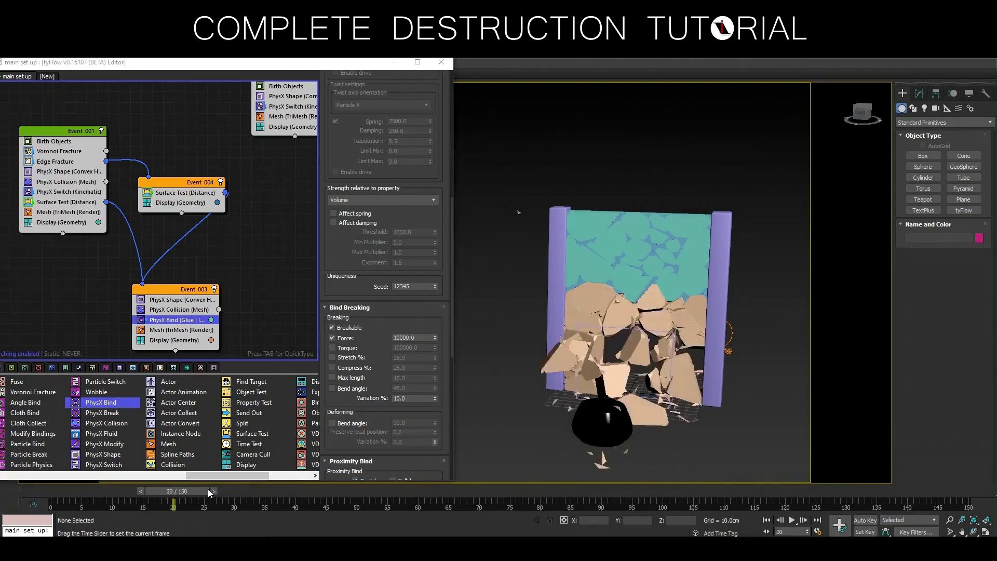
{"action": "left_click_drag", "start_coordinate": [404, 338], "coordinate": [384, 341]}
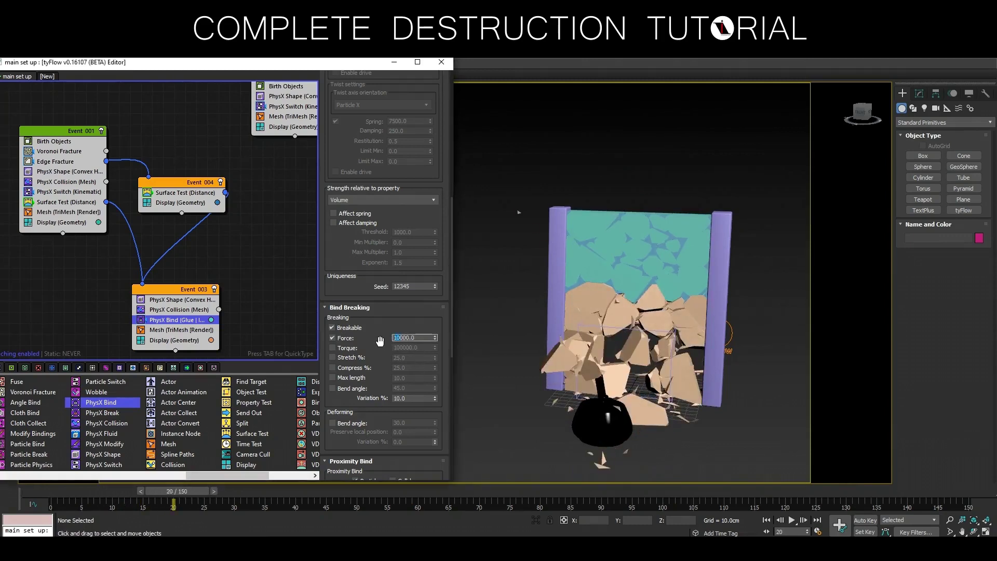
{"action": "type", "text": "3000"}
{"action": "key", "text": "Return"}
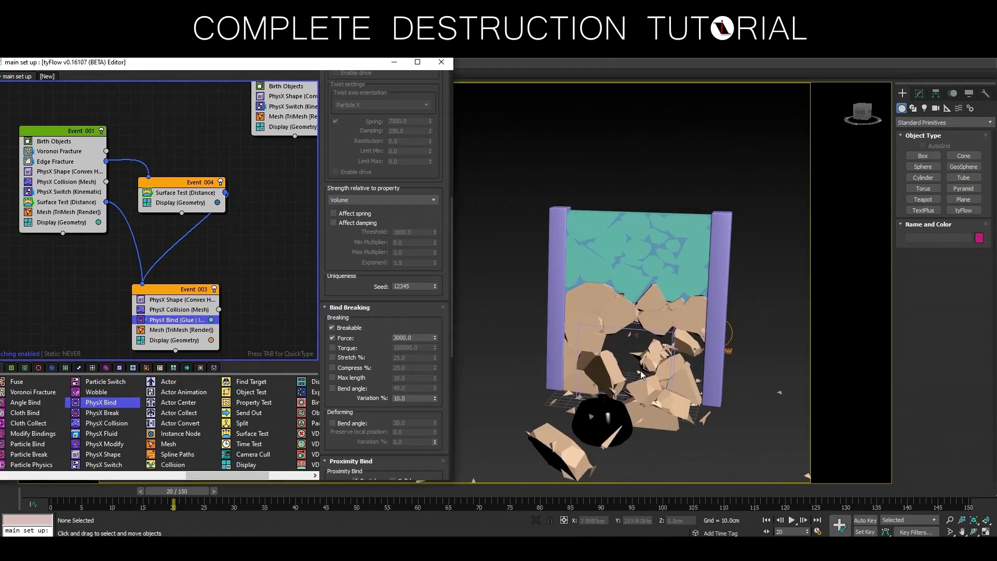
{"action": "scroll", "coordinate": [631, 396], "scroll_direction": "down", "scroll_amount": 3}
{"action": "middle_click_drag", "start_coordinate": [631, 395], "coordinate": [655, 408]}
{"action": "middle_click_drag", "start_coordinate": [675, 451], "coordinate": [618, 413]}
{"action": "mouse_move", "coordinate": [188, 491]}
{"action": "left_mouse_down"}
{"action": "mouse_move", "coordinate": [107, 490]}
{"action": "mouse_move", "coordinate": [299, 490]}
{"action": "mouse_move", "coordinate": [106, 491]}
{"action": "left_mouse_up"}
{"action": "double_click", "coordinate": [402, 338]}
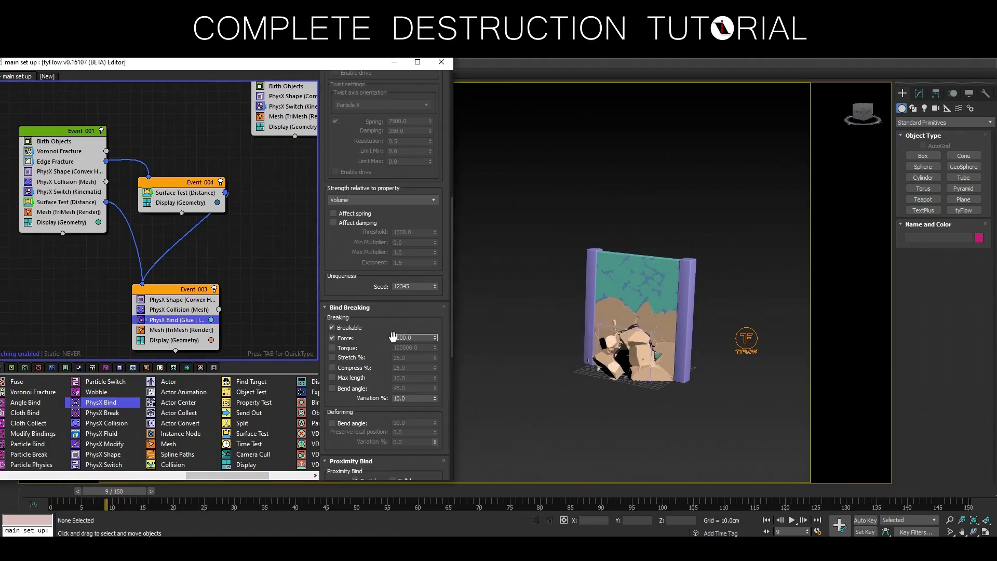
{"action": "key", "text": "Return"}
- Watch the debris scatter, then add Voronoi Fracture to Event_004 after Surface Test
{"action": "mouse_move", "coordinate": [109, 493]}
{"action": "left_mouse_down"}
{"action": "mouse_move", "coordinate": [332, 475]}
{"action": "mouse_move", "coordinate": [536, 507]}
{"action": "mouse_move", "coordinate": [929, 500]}
{"action": "mouse_move", "coordinate": [52, 499]}
{"action": "left_mouse_up"}
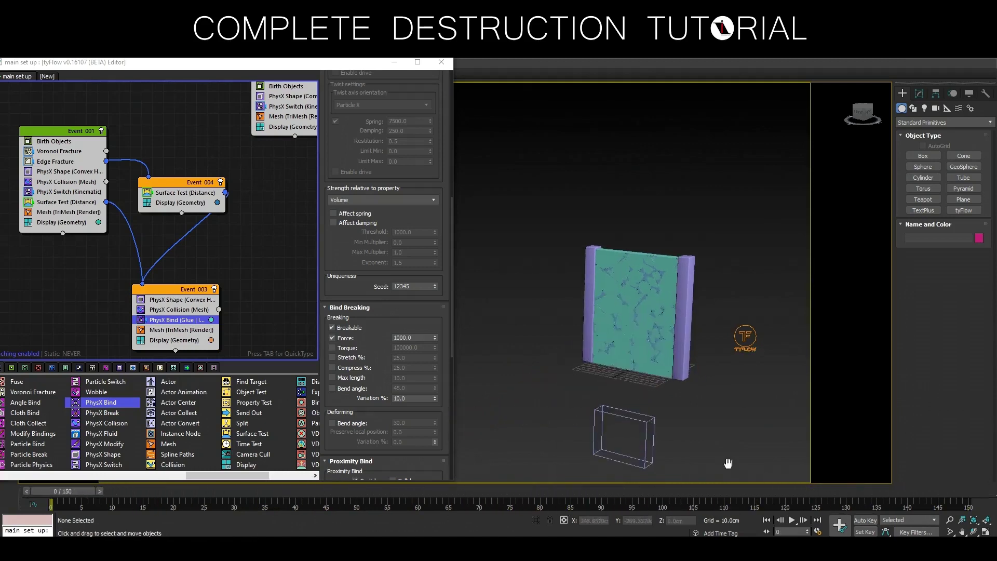
{"action": "middle_click_drag", "start_coordinate": [728, 466], "coordinate": [724, 459]}
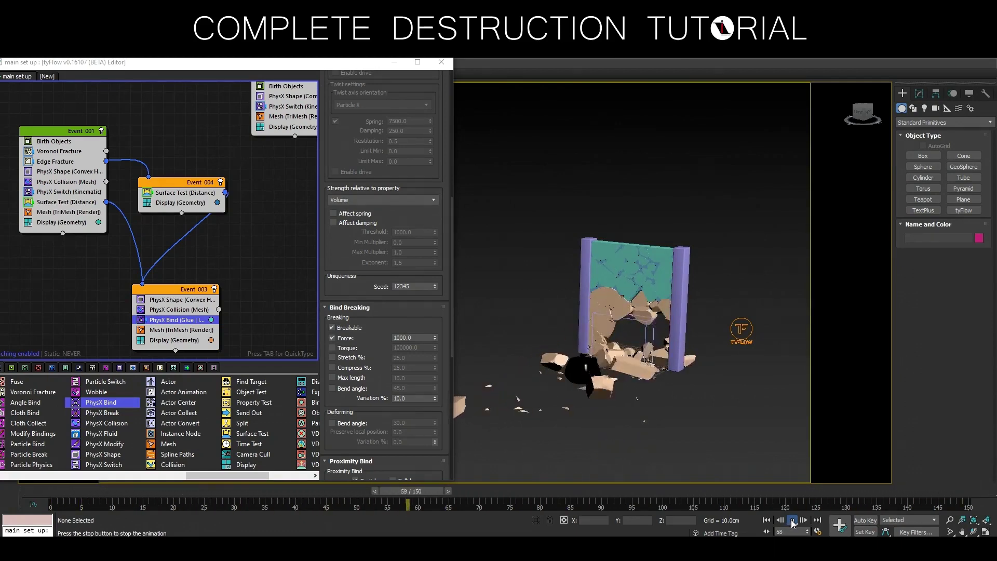
{"action": "left_click", "coordinate": [792, 523]}
{"action": "left_click_drag", "start_coordinate": [701, 492], "coordinate": [57, 491]}
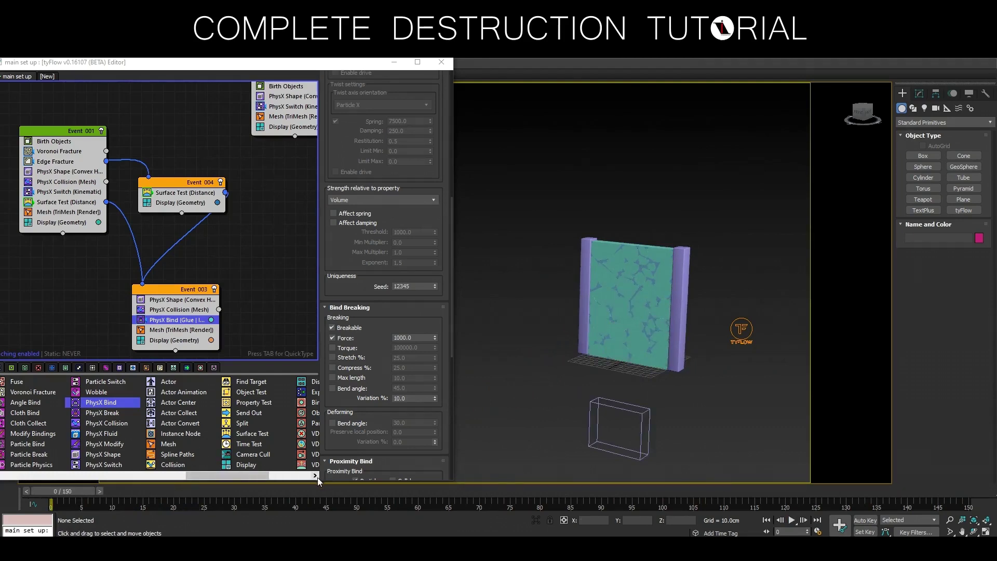
{"action": "left_click_drag", "start_coordinate": [46, 392], "coordinate": [50, 397]}
{"action": "left_click_drag", "start_coordinate": [149, 210], "coordinate": [173, 199]}
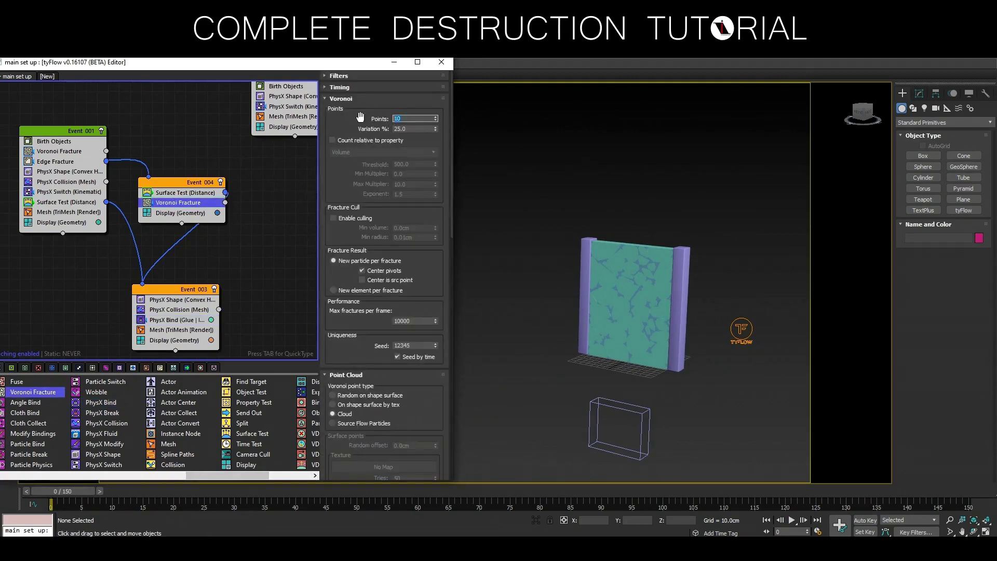
{"action": "type", "text": "5"}
- Set Event_004's Voronoi Fracture to 5 points and play the simulation through frame 150
{"action": "key", "text": "Return"}
{"action": "mouse_move", "coordinate": [77, 491]}
{"action": "left_mouse_down"}
{"action": "mouse_move", "coordinate": [322, 490]}
{"action": "mouse_move", "coordinate": [183, 503]}
{"action": "mouse_move", "coordinate": [129, 502]}
{"action": "mouse_move", "coordinate": [182, 491]}
{"action": "mouse_move", "coordinate": [631, 504]}
{"action": "mouse_move", "coordinate": [871, 496]}
{"action": "left_mouse_up"}
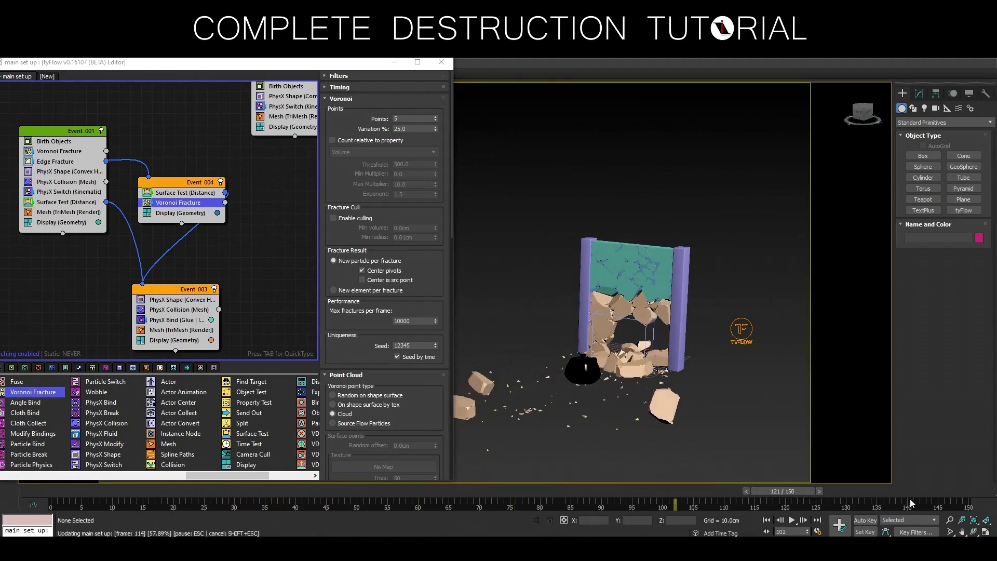
{"action": "left_click_drag", "start_coordinate": [931, 503], "coordinate": [973, 495]}
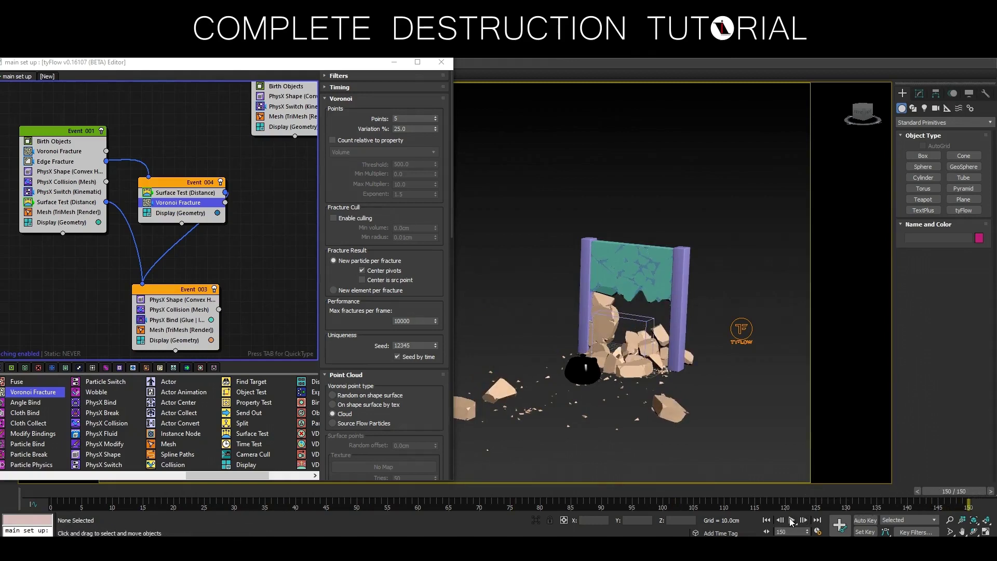
{"action": "left_click", "coordinate": [791, 521]}
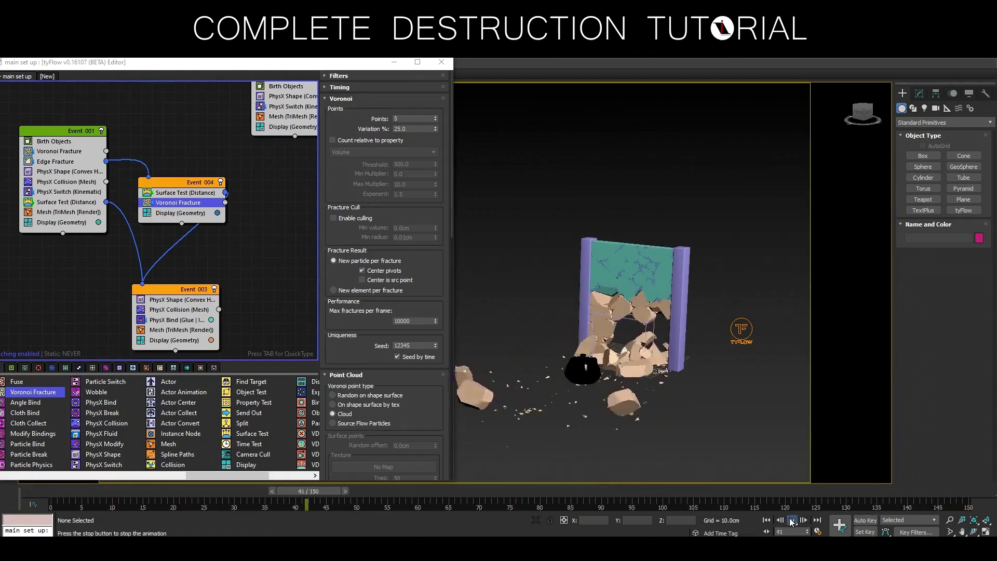
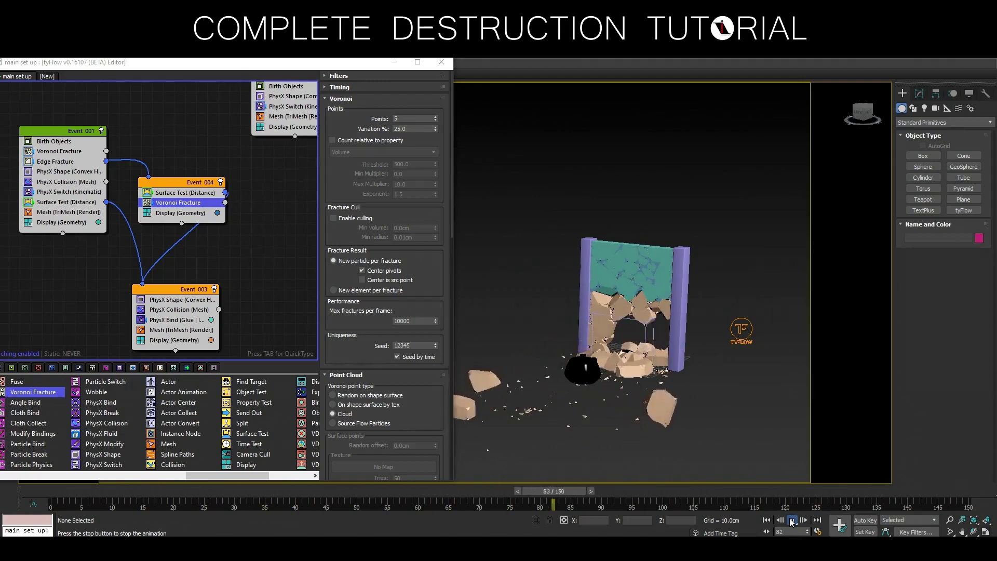
- Stop the wall animation and rewind to around frame 16
{"action": "left_click", "coordinate": [792, 520]}
{"action": "mouse_move", "coordinate": [807, 502]}
{"action": "left_mouse_down"}
{"action": "mouse_move", "coordinate": [104, 487]}
{"action": "mouse_move", "coordinate": [291, 476]}
{"action": "mouse_move", "coordinate": [97, 487]}
{"action": "mouse_move", "coordinate": [178, 481]}
{"action": "left_mouse_up"}
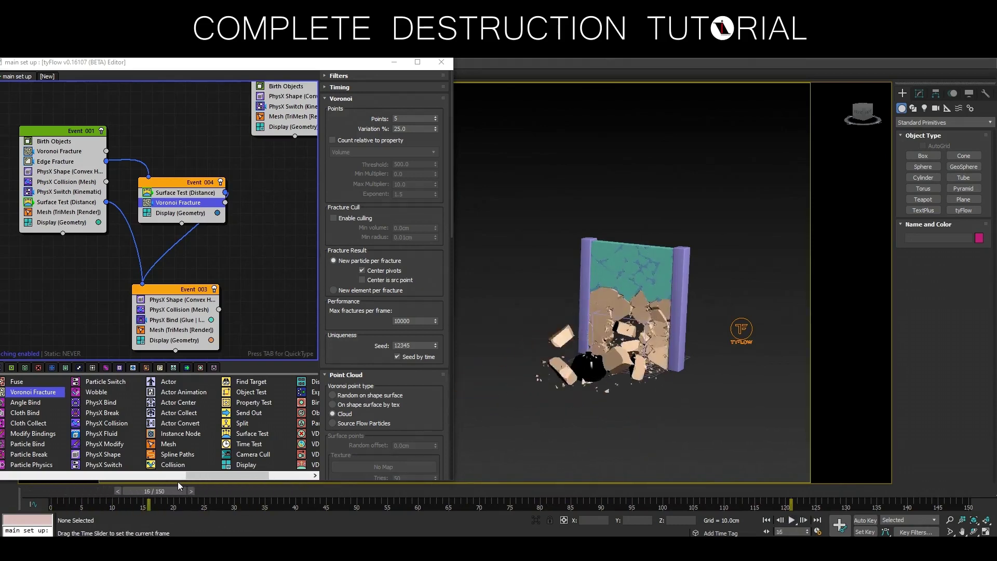
{"action": "middle_click_drag", "start_coordinate": [529, 260], "coordinate": [556, 254]}
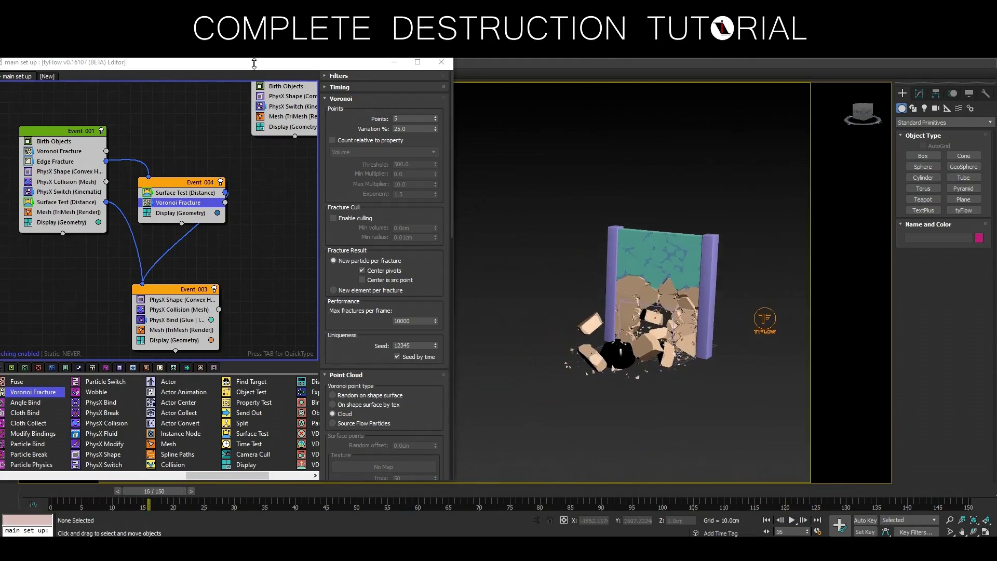
- Show the whole main set up node graph and create a new empty tyFlow001
{"action": "left_click_drag", "start_coordinate": [267, 71], "coordinate": [442, 95]}
{"action": "scroll", "coordinate": [353, 264], "scroll_direction": "down", "scroll_amount": 2}
{"action": "scroll", "coordinate": [355, 266], "scroll_direction": "down", "scroll_amount": 1}
{"action": "middle_click_drag", "start_coordinate": [399, 267], "coordinate": [385, 258]}
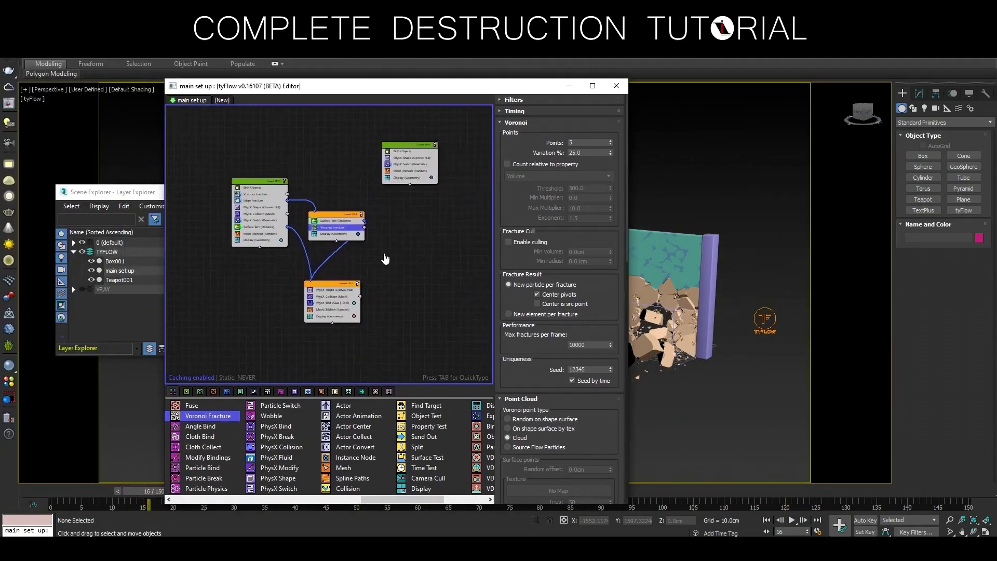
{"action": "left_click", "coordinate": [222, 100]}
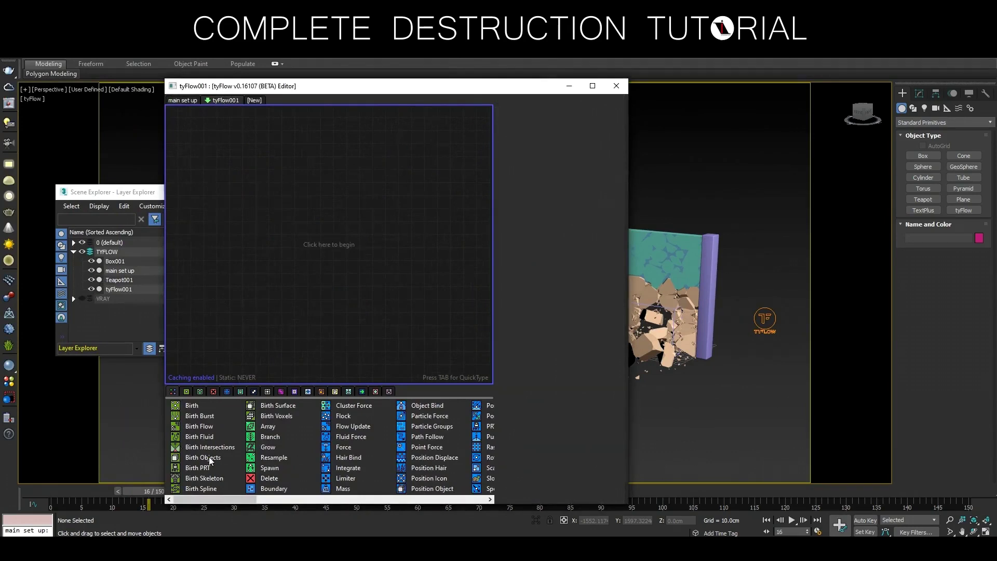
- Add Birth Flow and Flow Update in a new event, with Flow Update sourcing main set up
{"action": "mouse_move", "coordinate": [207, 429]}
{"action": "left_mouse_down"}
{"action": "mouse_move", "coordinate": [229, 204]}
{"action": "mouse_move", "coordinate": [245, 175]}
{"action": "left_mouse_up"}
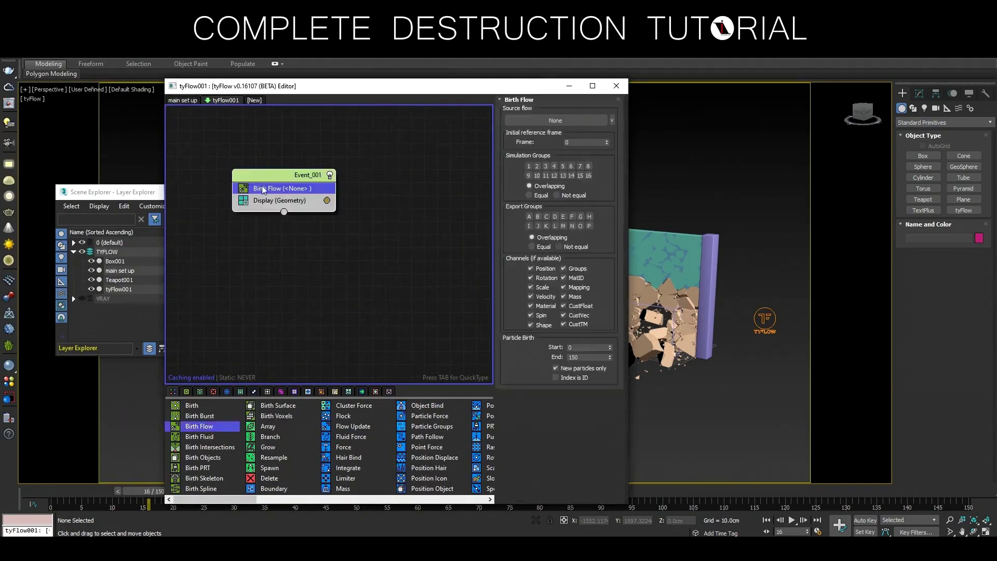
{"action": "left_click_drag", "start_coordinate": [362, 426], "coordinate": [298, 192]}
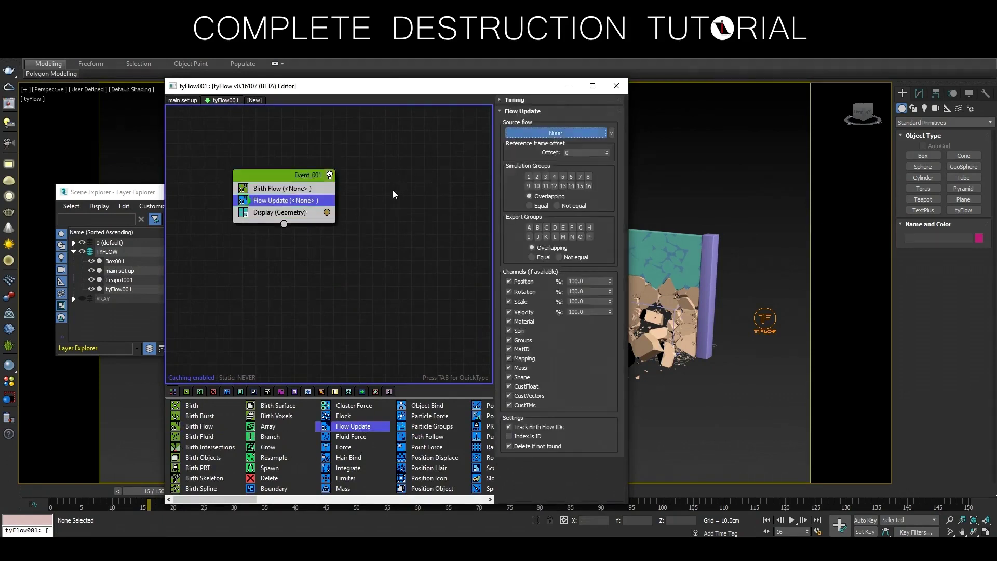
{"action": "left_click", "coordinate": [130, 290]}
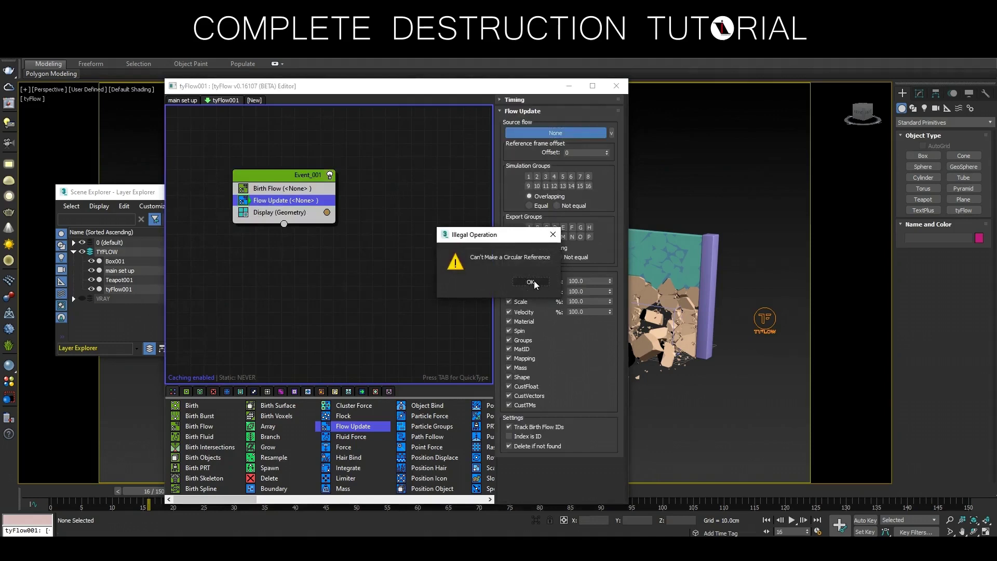
{"action": "left_click", "coordinate": [534, 280]}
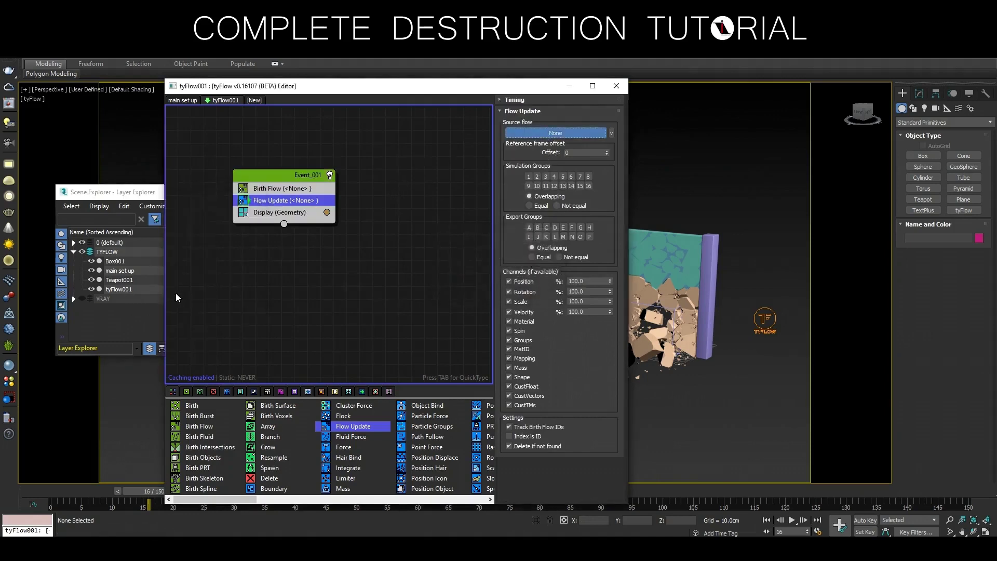
{"action": "left_click", "coordinate": [133, 271]}
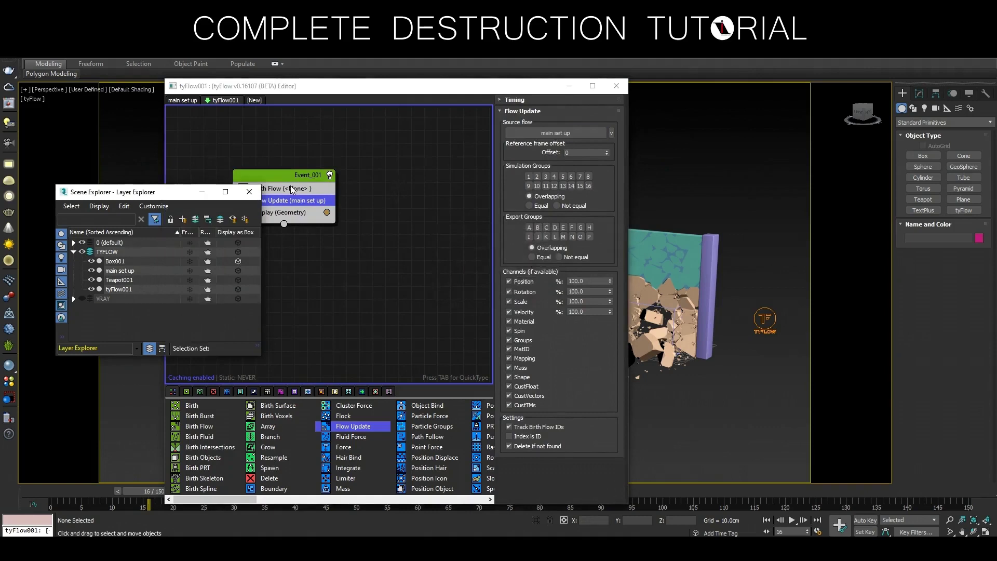
- Set Birth Flow's source to main set up and hide the main set up flow
{"action": "left_click", "coordinate": [292, 190]}
{"action": "middle_click_drag", "start_coordinate": [350, 192], "coordinate": [389, 195]}
{"action": "left_click", "coordinate": [571, 123]}
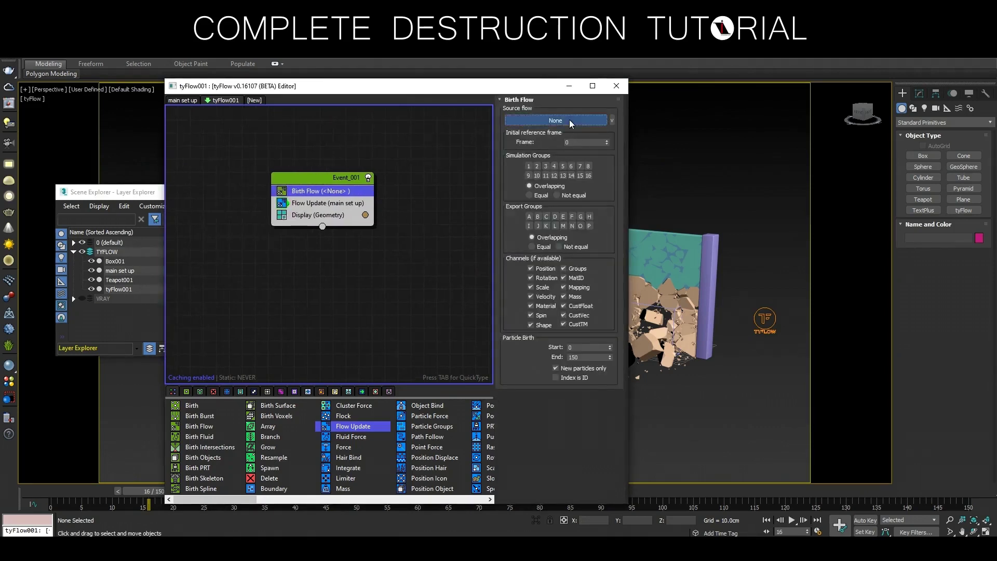
{"action": "left_click", "coordinate": [133, 270]}
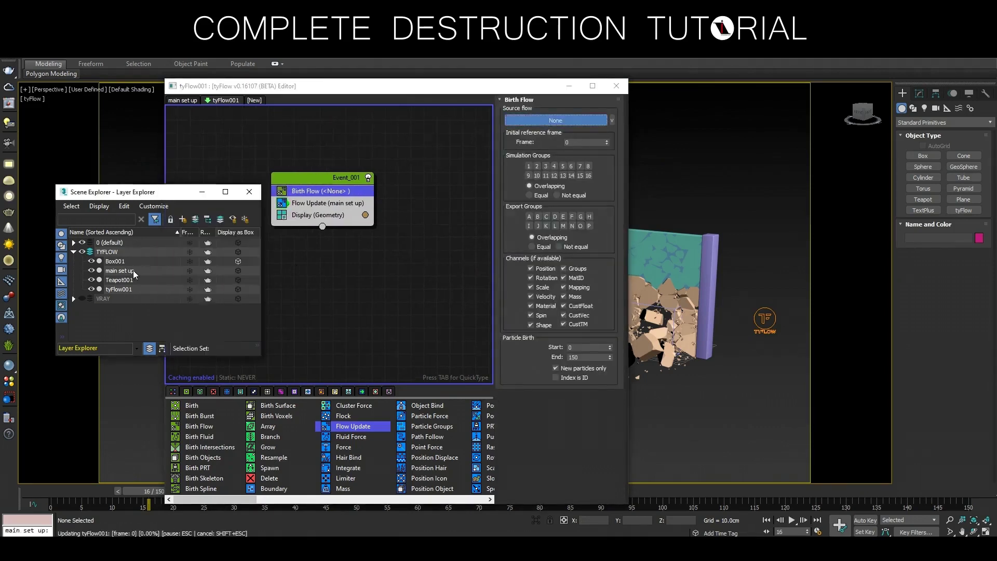
{"action": "left_click", "coordinate": [91, 271]}
- Rename tyFlow001 to 'hi res set up'
{"action": "left_click", "coordinate": [132, 294]}
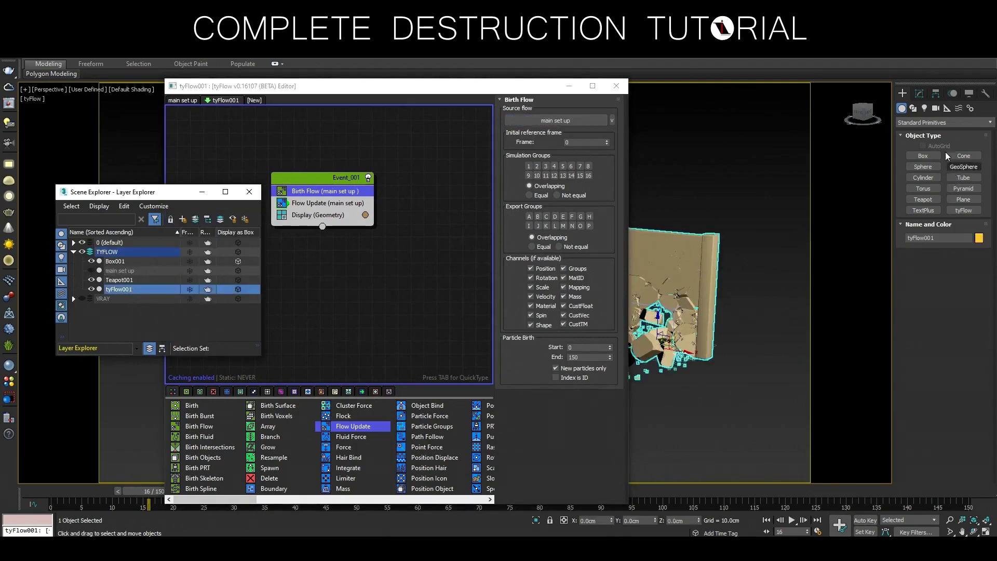
{"action": "left_click", "coordinate": [931, 241]}
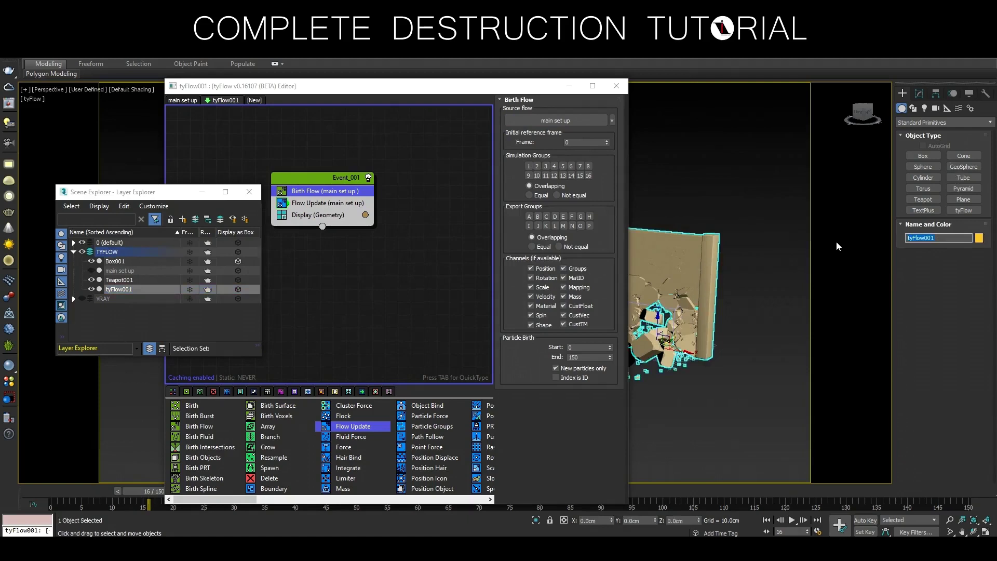
{"action": "type", "text": "h"}
{"action": "key", "text": "Return"}
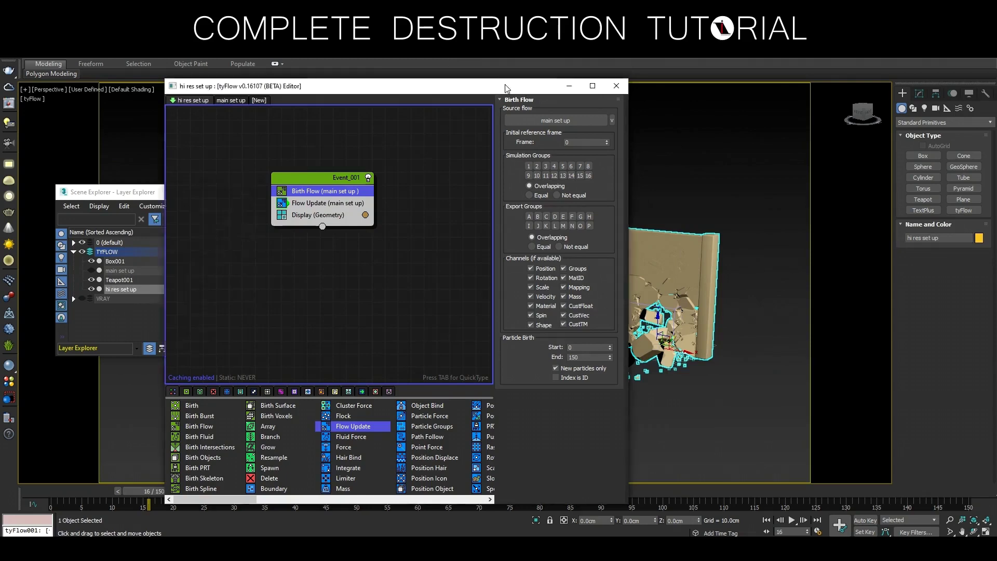
- Reposition the flow editor window and clear the selection
{"action": "left_click_drag", "start_coordinate": [522, 85], "coordinate": [442, 72]}
{"action": "scroll", "coordinate": [677, 326], "scroll_direction": "up", "scroll_amount": 4}
{"action": "left_click", "coordinate": [690, 348]}
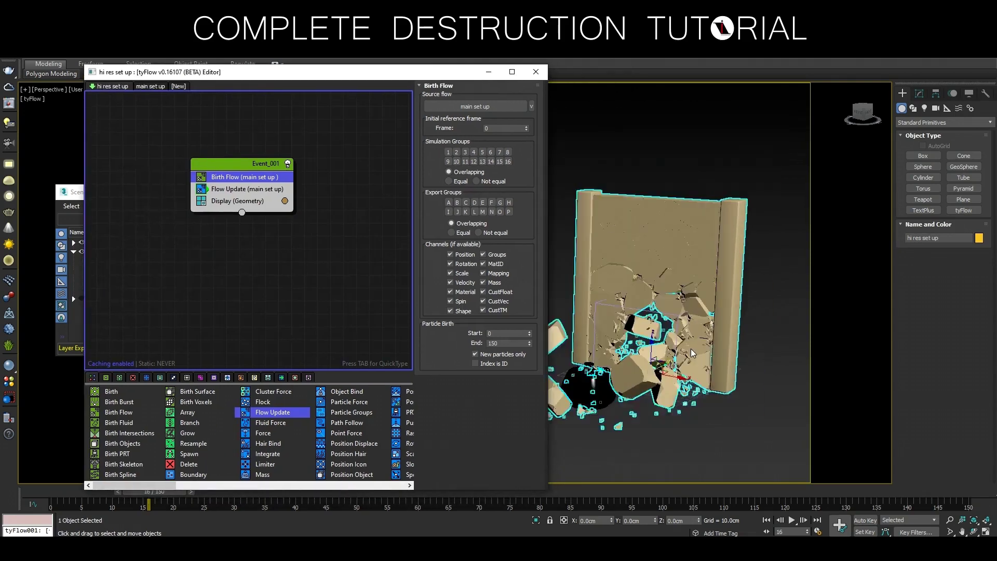
{"action": "scroll", "coordinate": [733, 437], "scroll_direction": "down", "scroll_amount": 4}
{"action": "left_click_drag", "start_coordinate": [391, 80], "coordinate": [416, 57]}
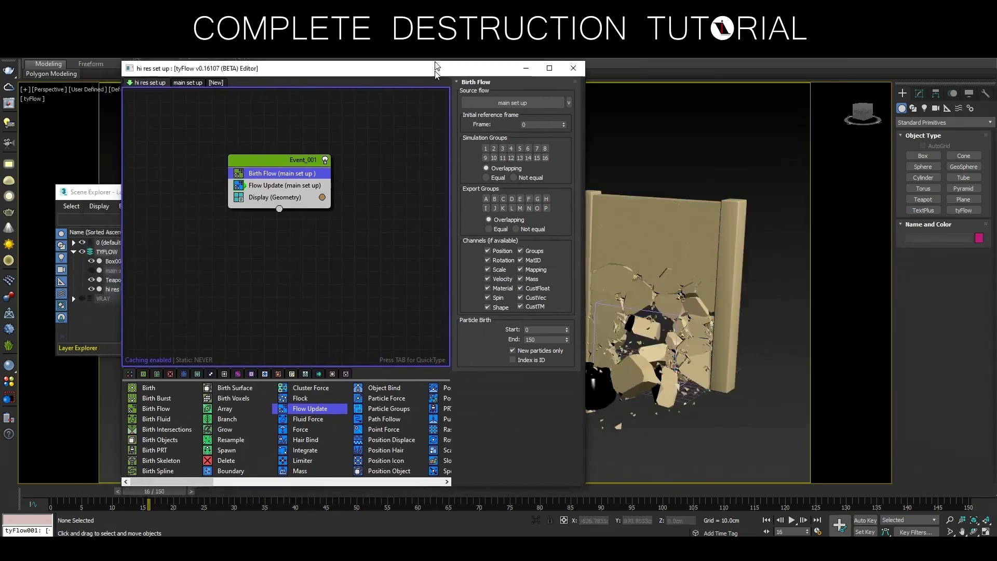
- Advance the timeline to frame 39 to see hi res set up shatter the wall
{"action": "left_click_drag", "start_coordinate": [174, 490], "coordinate": [316, 490]}
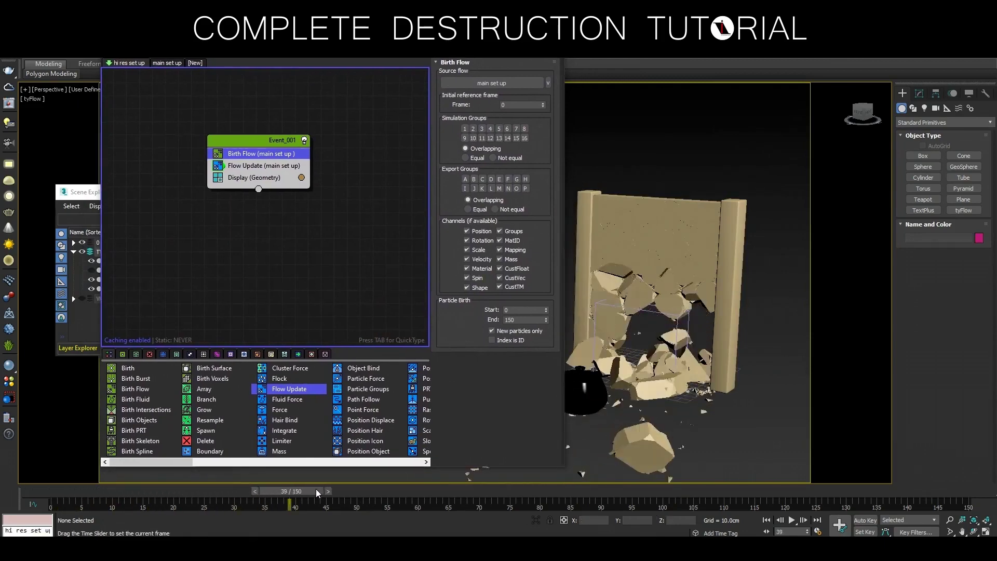
{"action": "scroll", "coordinate": [667, 444], "scroll_direction": "down", "scroll_amount": 2}
{"action": "middle_click_drag", "start_coordinate": [666, 445], "coordinate": [725, 444]}
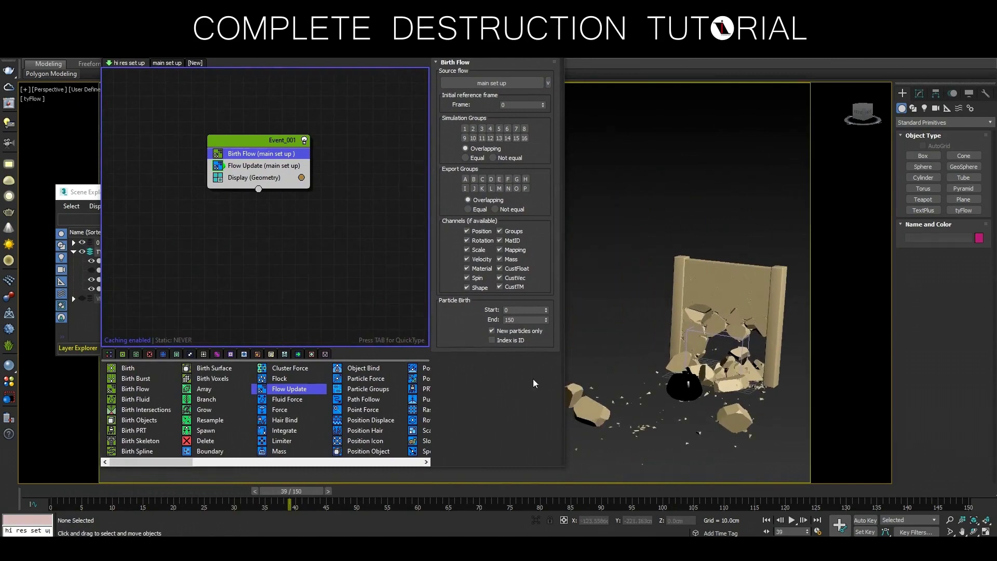
{"action": "middle_click_drag", "start_coordinate": [282, 312], "coordinate": [238, 315]}
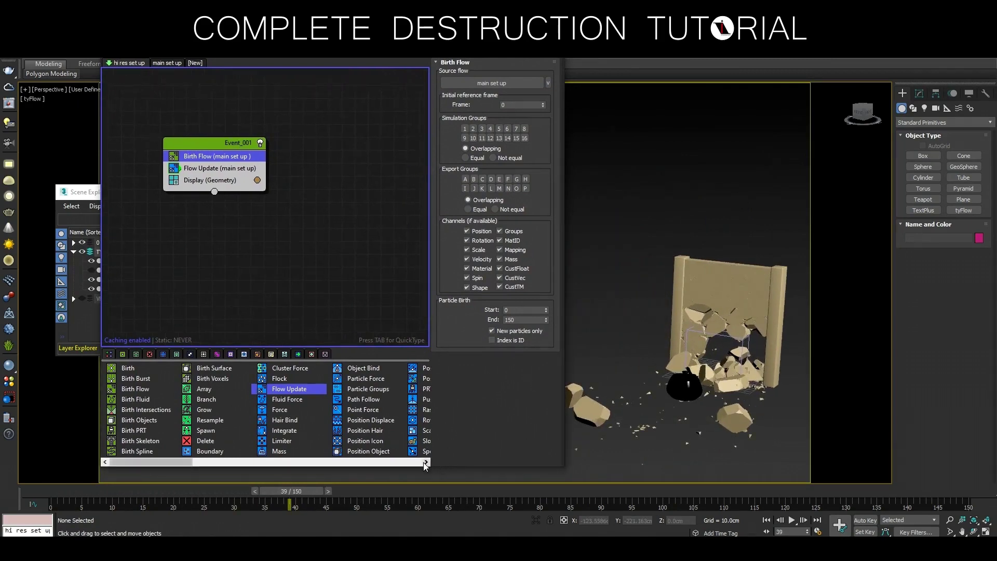
{"action": "left_click", "coordinate": [425, 462]}
{"action": "left_click", "coordinate": [425, 463]}
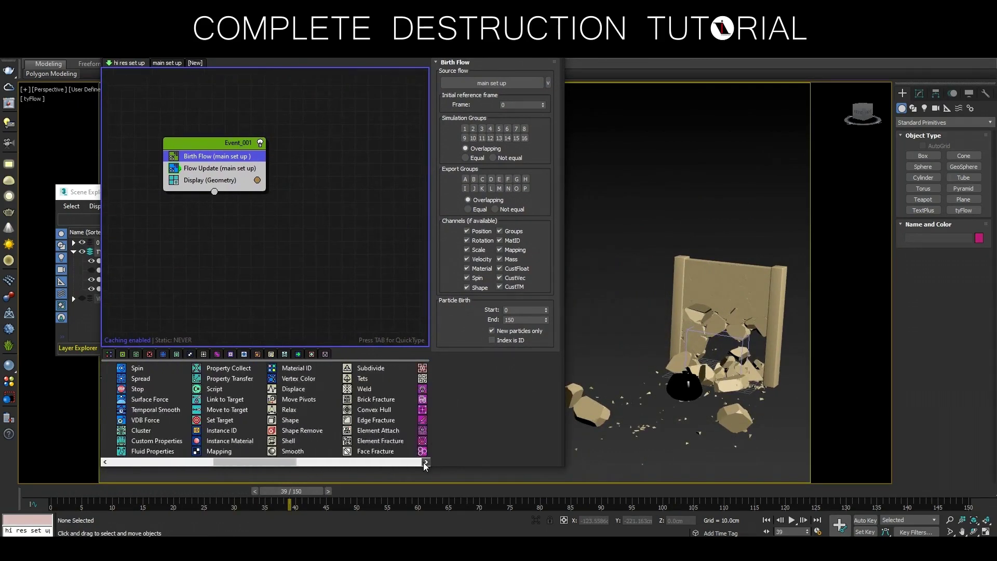
{"action": "left_click", "coordinate": [425, 462]}
{"action": "left_click", "coordinate": [425, 462]}
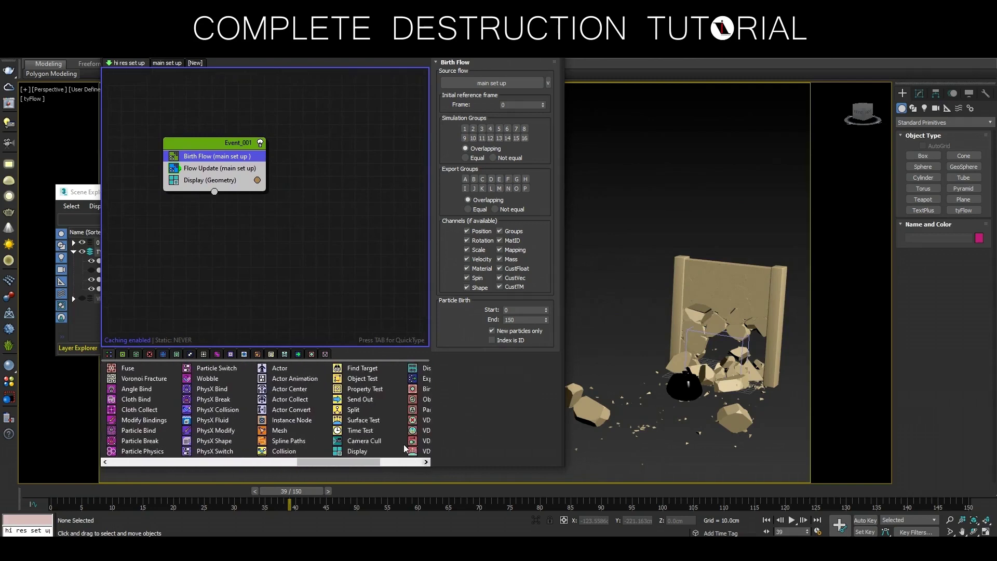
- Add a Surface Test to Event_001 feeding a new cyan-coloured Event_002
{"action": "left_click_drag", "start_coordinate": [250, 180], "coordinate": [251, 180]}
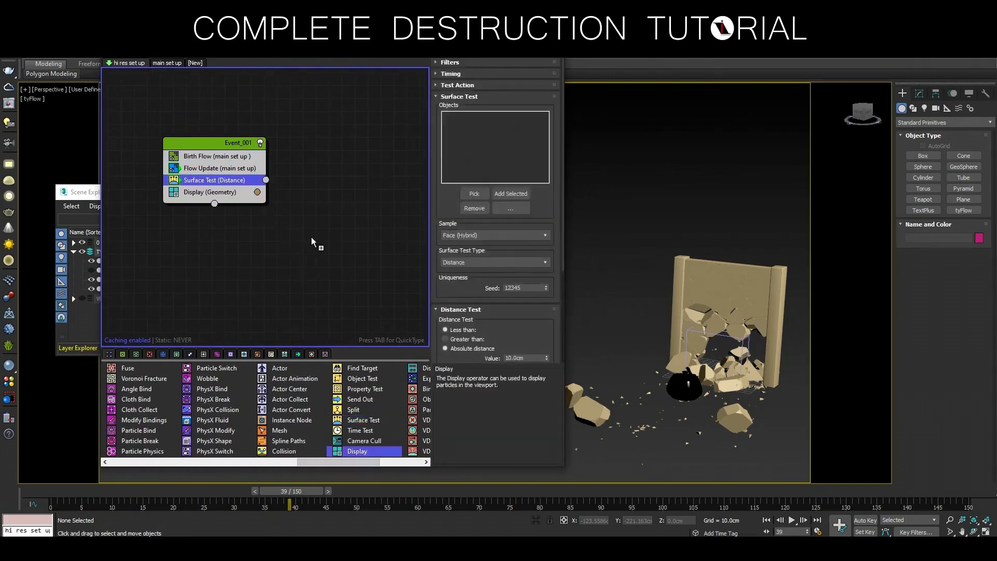
{"action": "left_click_drag", "start_coordinate": [357, 452], "coordinate": [311, 236]}
{"action": "left_click", "coordinate": [393, 250]}
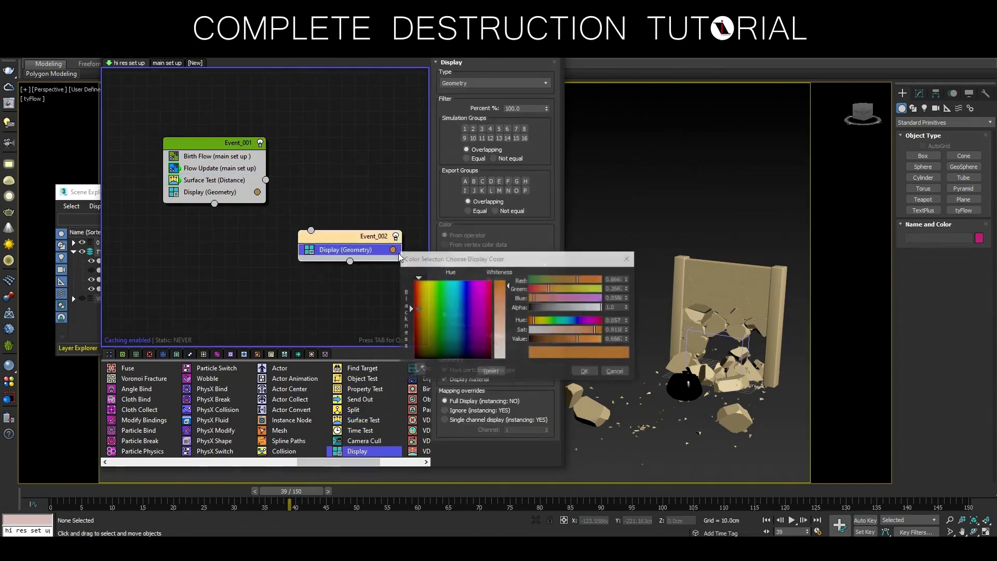
{"action": "left_click", "coordinate": [454, 282]}
{"action": "left_click", "coordinate": [582, 369]}
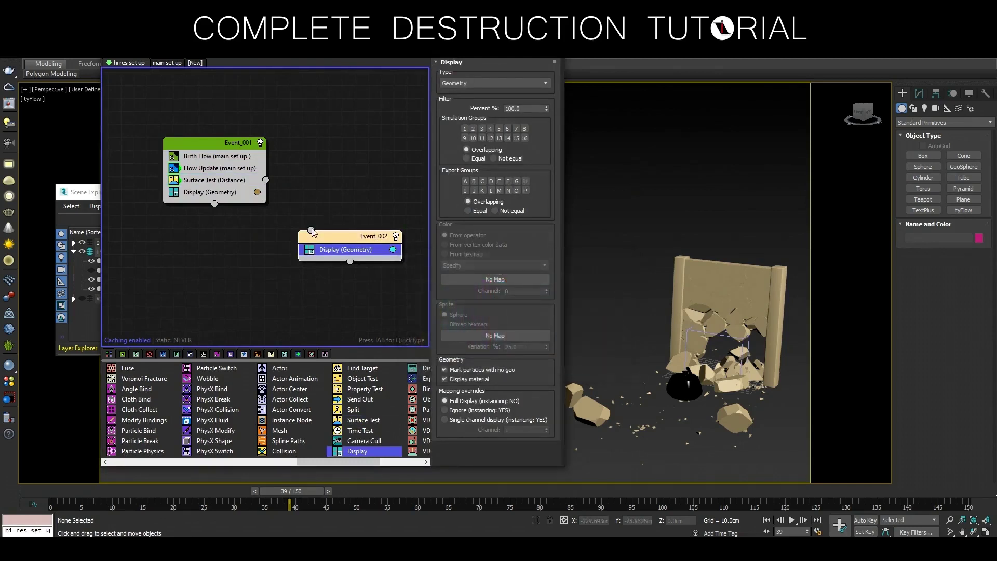
{"action": "left_click_drag", "start_coordinate": [271, 185], "coordinate": [266, 181]}
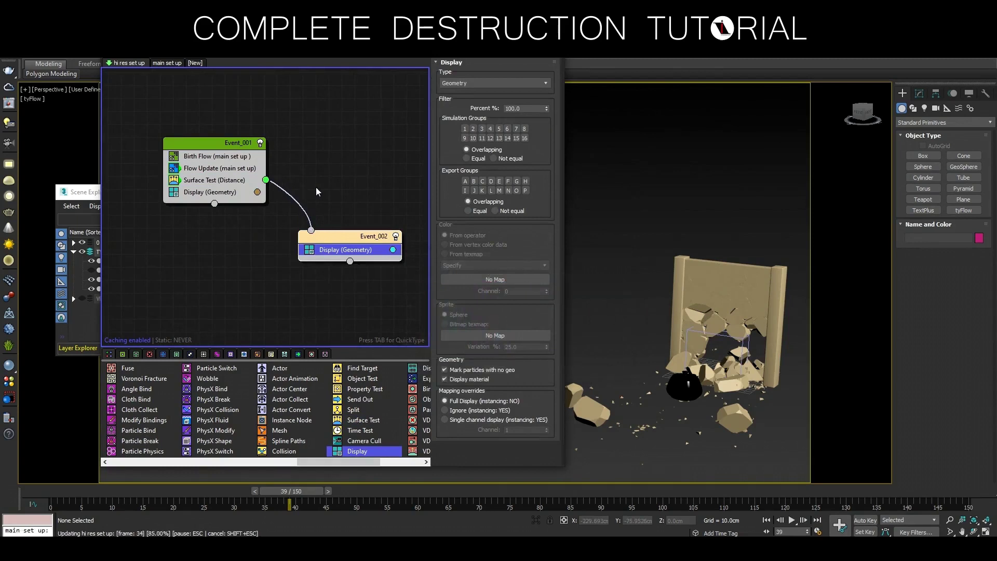
- Add Box001 and Teapot001 as Surface Test objects
{"action": "left_click", "coordinate": [233, 183]}
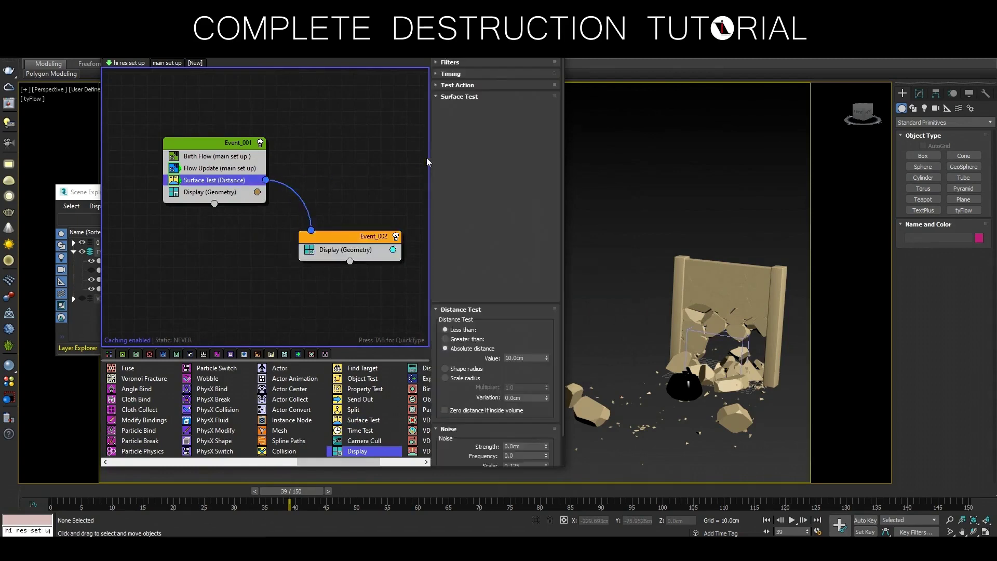
{"action": "left_click", "coordinate": [469, 194]}
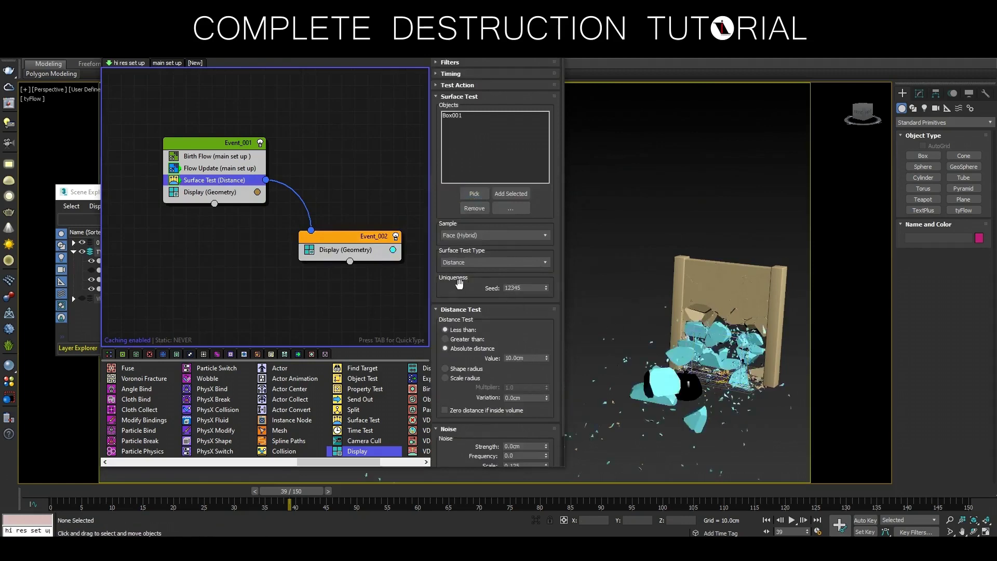
{"action": "left_click", "coordinate": [474, 193]}
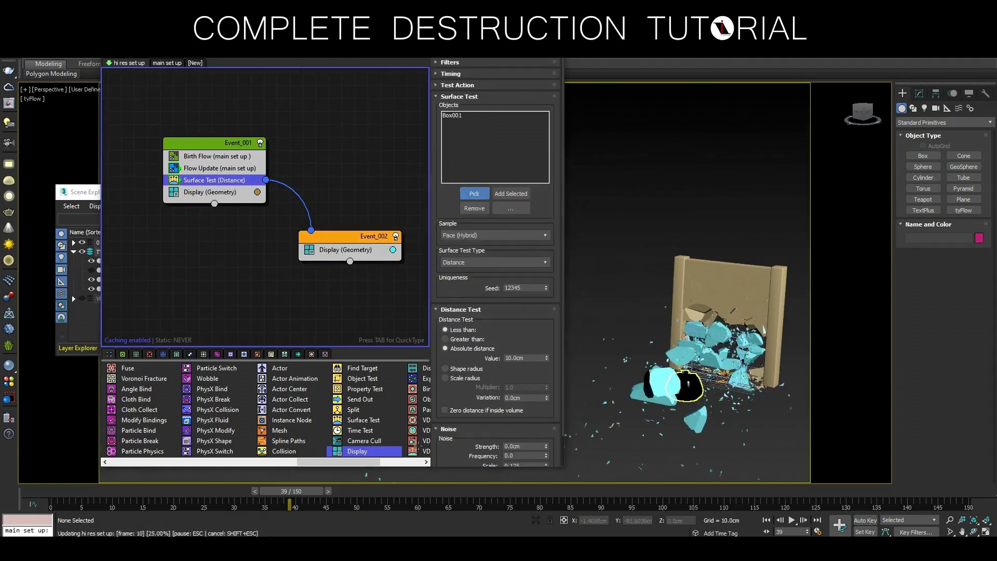
{"action": "left_click", "coordinate": [686, 387]}
- Set the Surface Test absolute distance to 35.0cm and rewind to frame 0
{"action": "mouse_move", "coordinate": [318, 490]}
{"action": "left_mouse_down"}
{"action": "mouse_move", "coordinate": [110, 457]}
{"action": "mouse_move", "coordinate": [125, 455]}
{"action": "left_mouse_up"}
{"action": "left_click_drag", "start_coordinate": [491, 462], "coordinate": [499, 419]}
{"action": "type", "text": "30"}
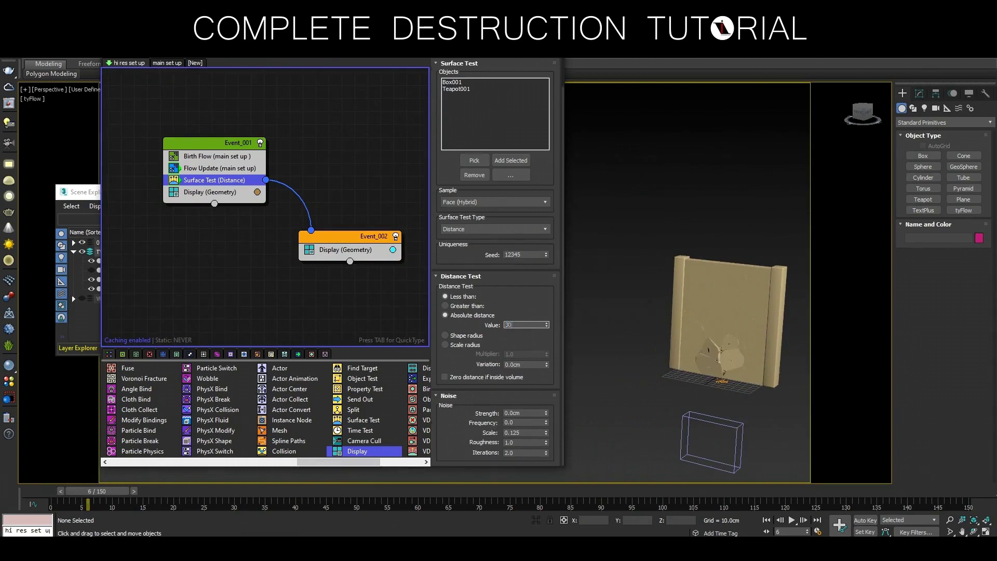
{"action": "key", "text": "Return"}
{"action": "mouse_move", "coordinate": [103, 490]}
{"action": "left_mouse_down"}
{"action": "mouse_move", "coordinate": [80, 491]}
{"action": "mouse_move", "coordinate": [221, 478]}
{"action": "mouse_move", "coordinate": [467, 486]}
{"action": "mouse_move", "coordinate": [310, 479]}
{"action": "left_mouse_up"}
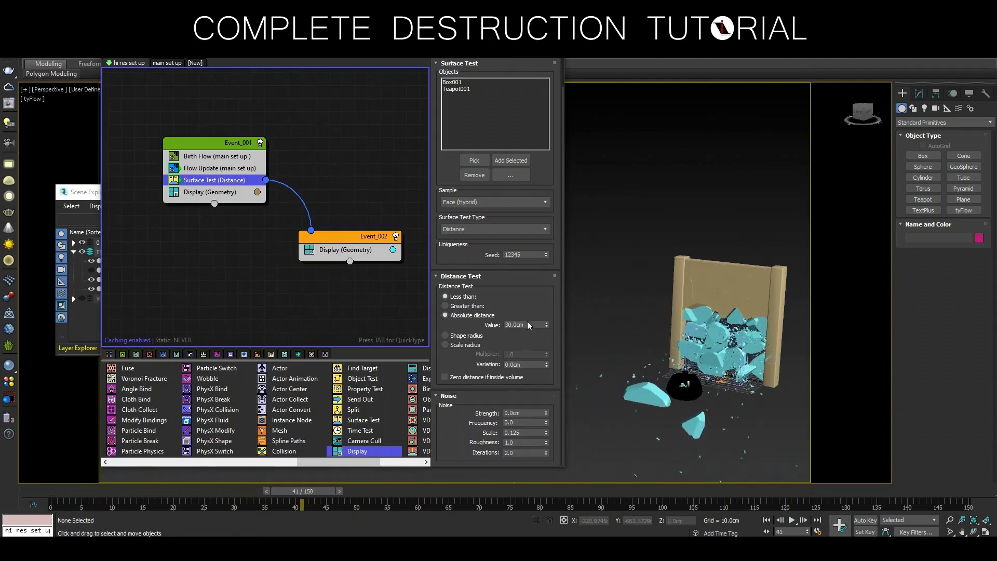
{"action": "type", "text": "35"}
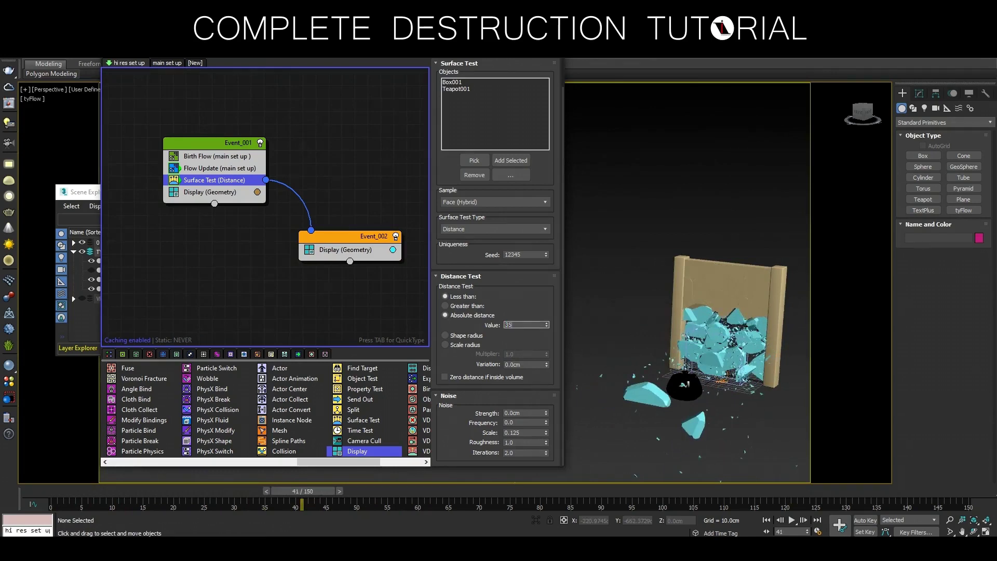
{"action": "key", "text": "Return"}
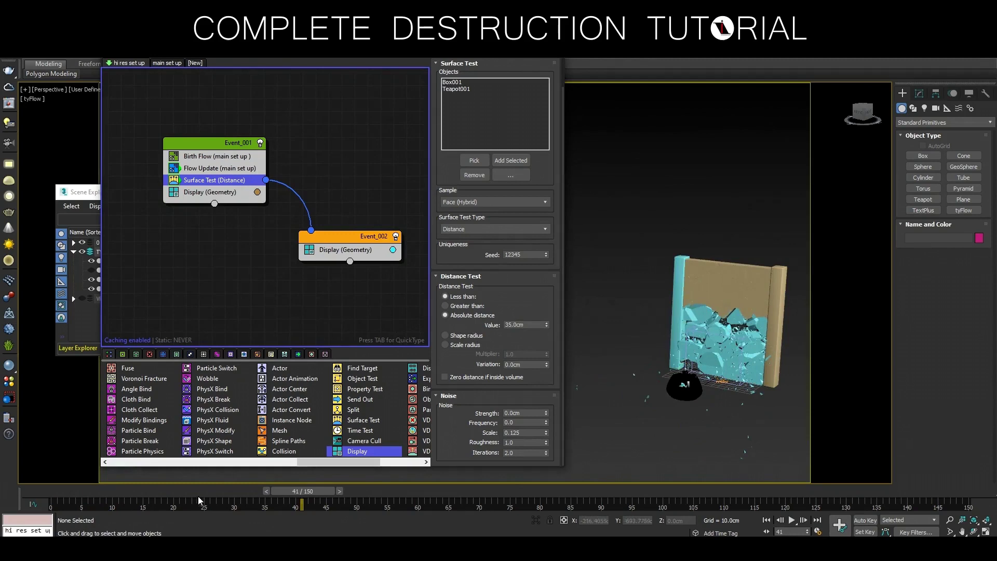
{"action": "left_click_drag", "start_coordinate": [298, 497], "coordinate": [49, 497]}
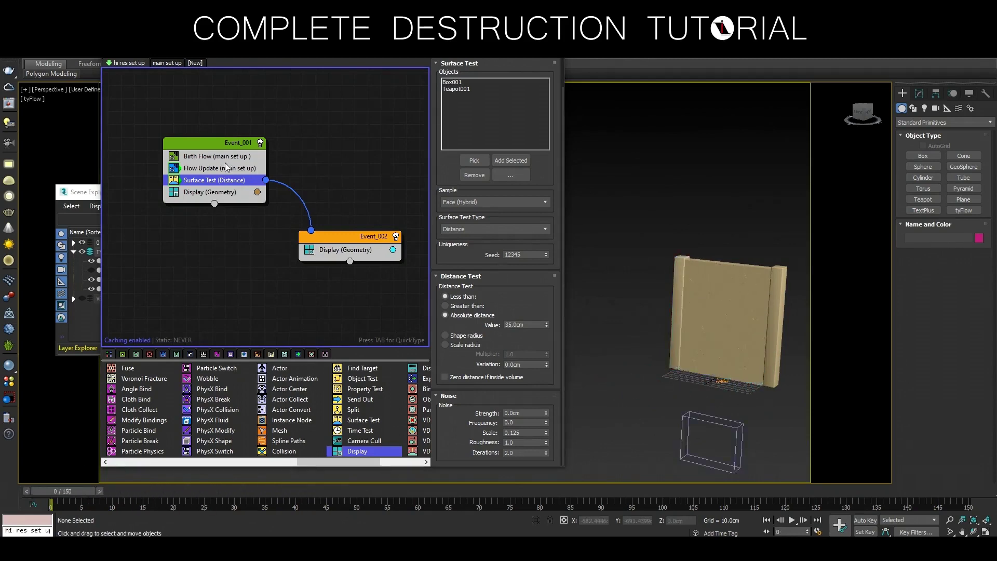
- Copy the Flow Update (main set up) operator into Event_002 and preview the cyan debris
{"action": "left_click_drag", "start_coordinate": [201, 169], "coordinate": [346, 249]}
{"action": "mouse_move", "coordinate": [71, 490]}
{"action": "left_mouse_down"}
{"action": "mouse_move", "coordinate": [336, 472]}
{"action": "mouse_move", "coordinate": [527, 489]}
{"action": "mouse_move", "coordinate": [18, 491]}
{"action": "left_mouse_up"}
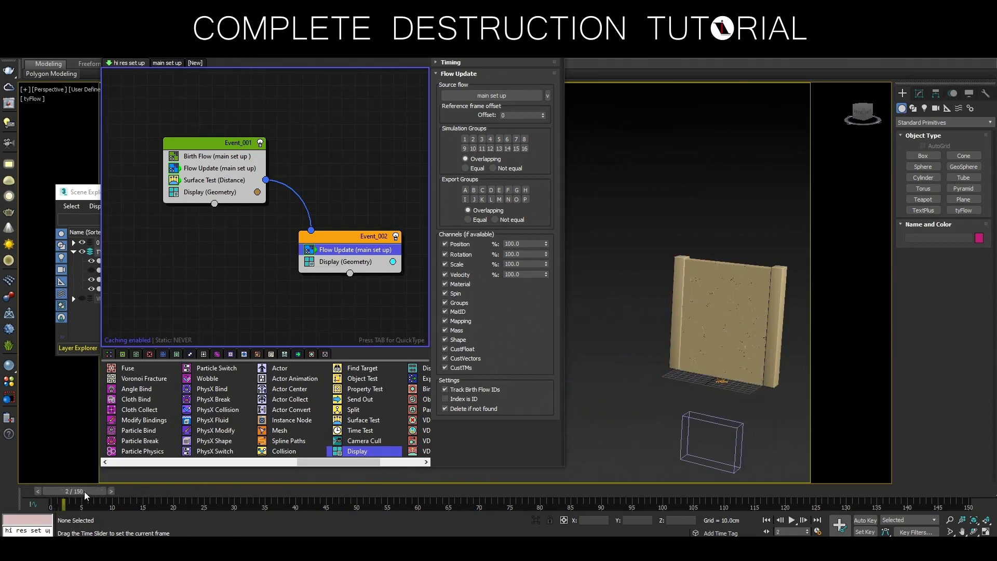
{"action": "mouse_move", "coordinate": [96, 490]}
{"action": "left_mouse_down"}
{"action": "mouse_move", "coordinate": [185, 485]}
{"action": "mouse_move", "coordinate": [32, 491]}
{"action": "mouse_move", "coordinate": [254, 496]}
{"action": "mouse_move", "coordinate": [217, 497]}
{"action": "left_mouse_up"}
{"action": "scroll", "coordinate": [706, 418], "scroll_direction": "up", "scroll_amount": 3}
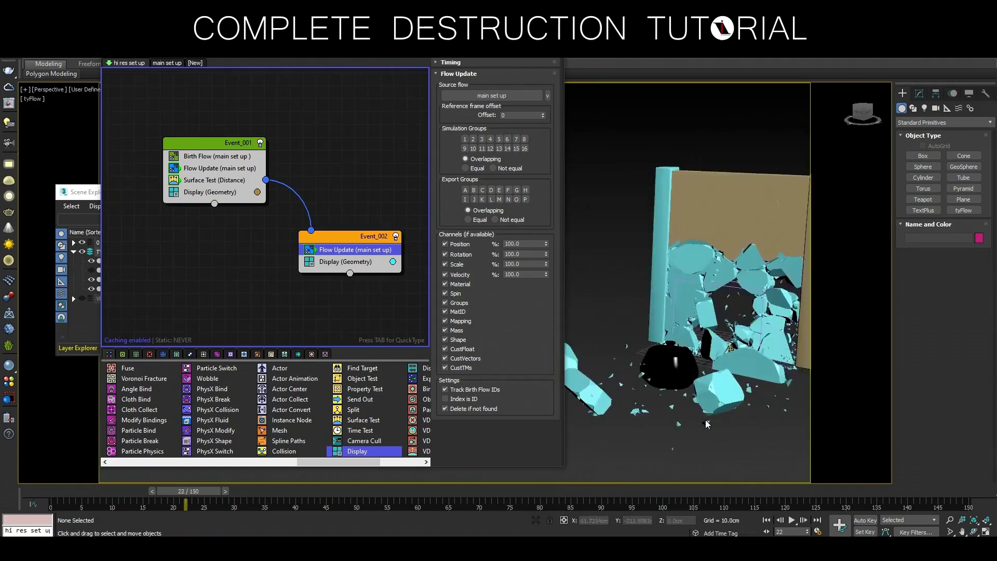
{"action": "middle_click_drag", "start_coordinate": [707, 418], "coordinate": [721, 422]}
- Create Event_003 with a Display operator
{"action": "middle_click_drag", "start_coordinate": [339, 307], "coordinate": [258, 281]}
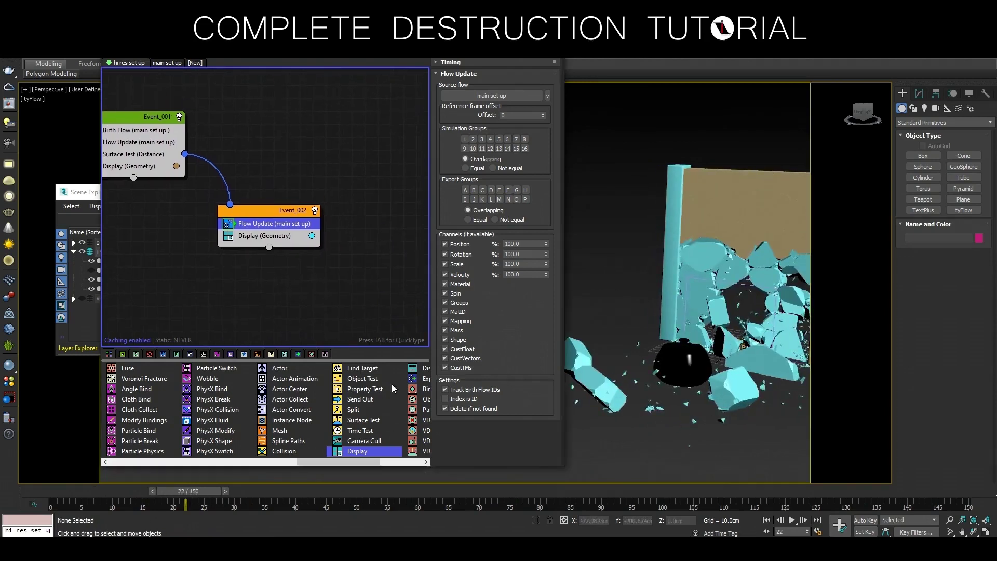
{"action": "mouse_move", "coordinate": [365, 445]}
{"action": "left_mouse_down"}
{"action": "mouse_move", "coordinate": [361, 319]}
{"action": "mouse_move", "coordinate": [388, 294]}
{"action": "left_mouse_up"}
{"action": "left_click", "coordinate": [393, 296]}
- Colour Event_003 red and add a Property Test to Event_002 wired to Event_003
{"action": "left_click", "coordinate": [492, 339]}
{"action": "middle_click_drag", "start_coordinate": [394, 232], "coordinate": [405, 215]}
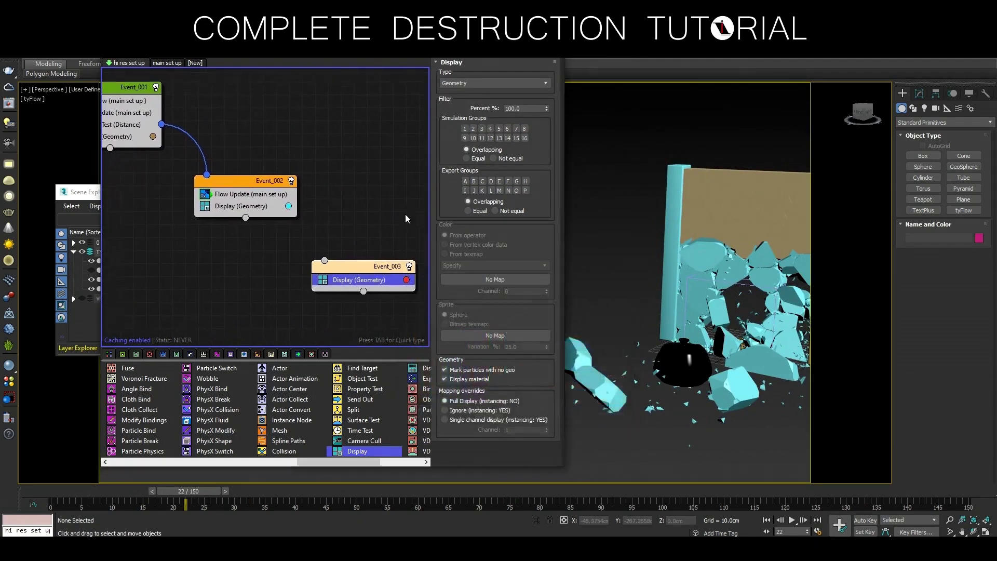
{"action": "mouse_move", "coordinate": [378, 387]}
{"action": "left_mouse_down"}
{"action": "mouse_move", "coordinate": [254, 234]}
{"action": "mouse_move", "coordinate": [254, 205]}
{"action": "left_mouse_up"}
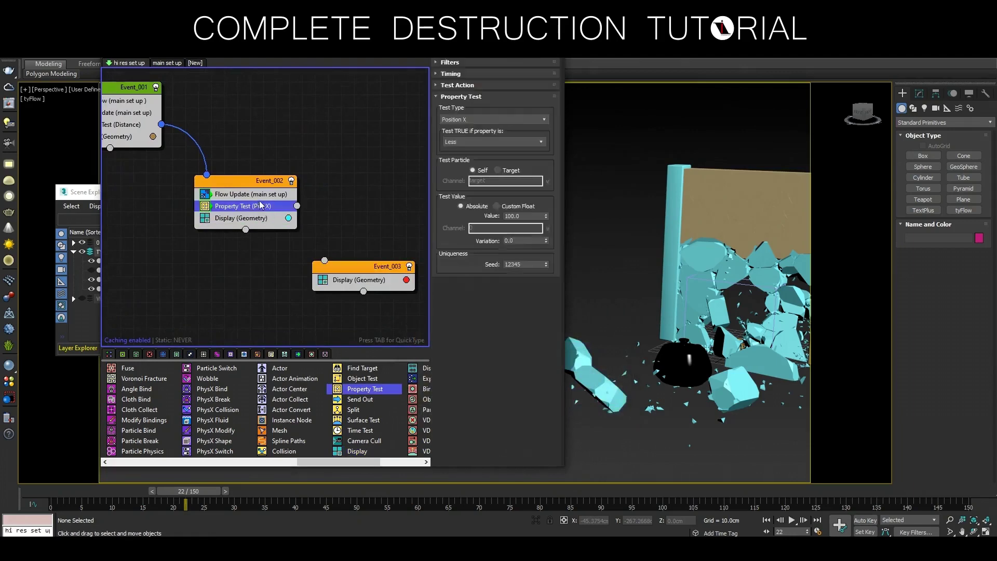
{"action": "left_click", "coordinate": [253, 195]}
{"action": "mouse_move", "coordinate": [253, 195]}
{"action": "left_mouse_down"}
{"action": "mouse_move", "coordinate": [344, 275]}
{"action": "mouse_move", "coordinate": [324, 261]}
{"action": "left_mouse_up"}
- Configure the Property Test to pass Radius Greater than 5.0
{"action": "left_click", "coordinate": [247, 207]}
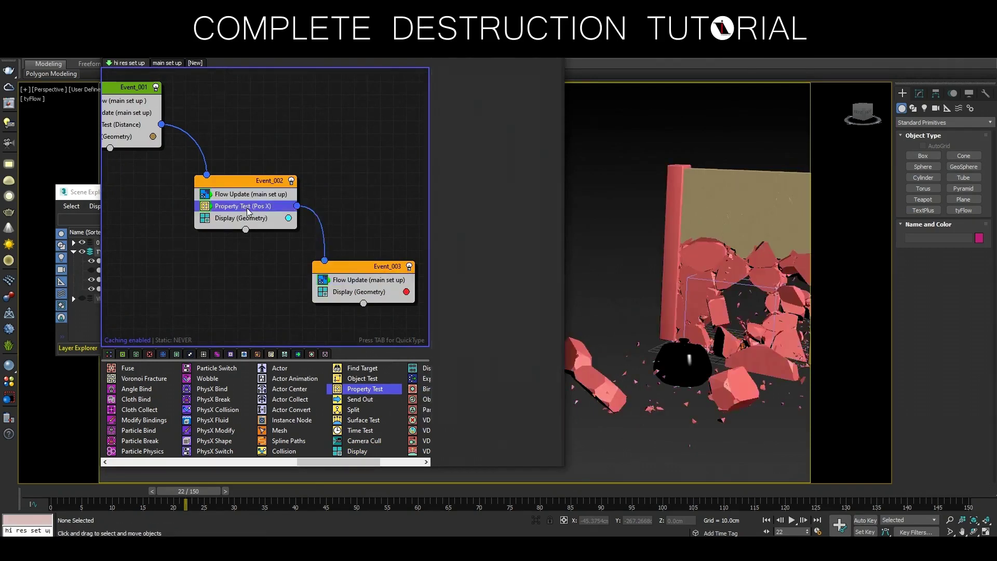
{"action": "left_click", "coordinate": [477, 120]}
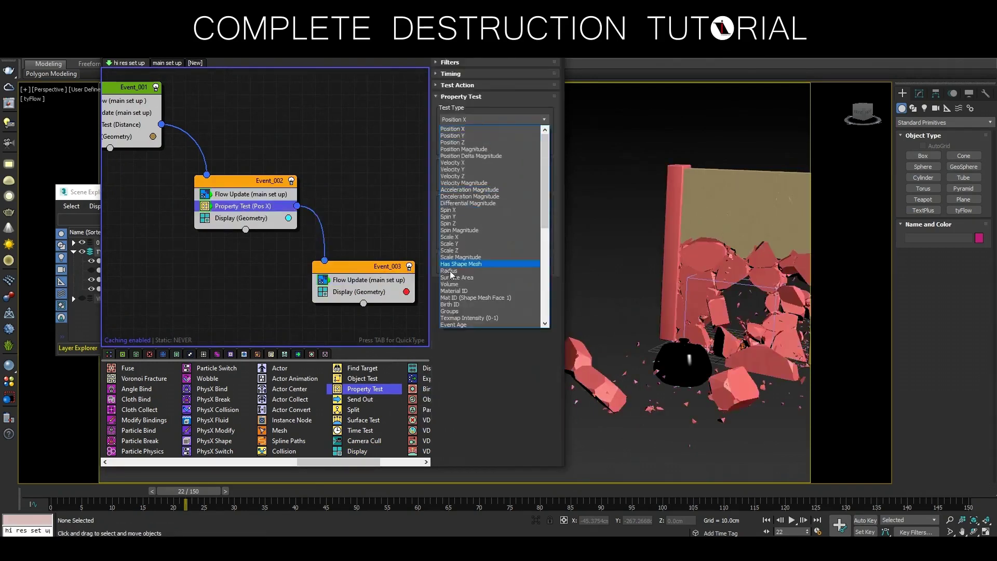
{"action": "left_click", "coordinate": [450, 270]}
{"action": "left_click", "coordinate": [475, 143]}
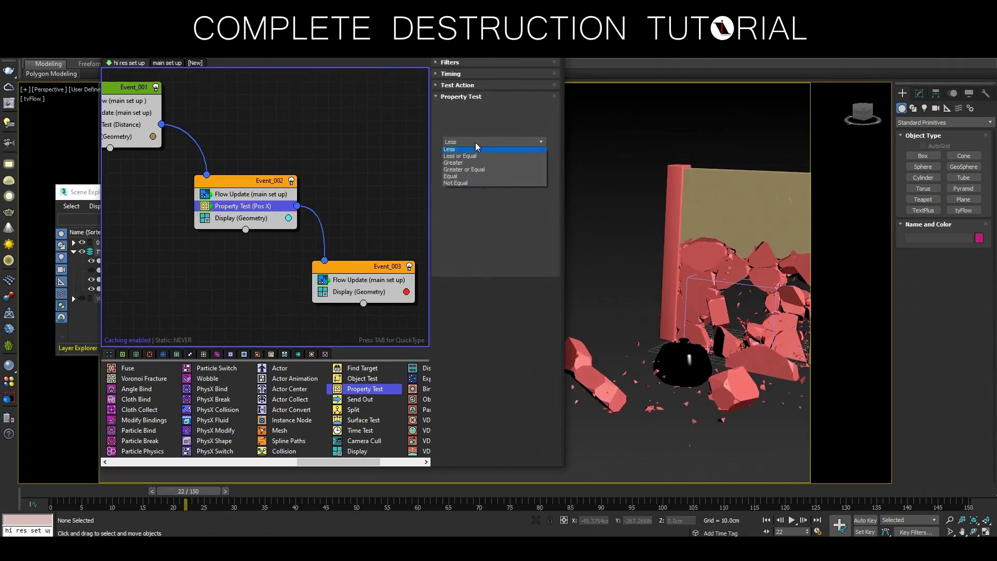
{"action": "left_click", "coordinate": [467, 158]}
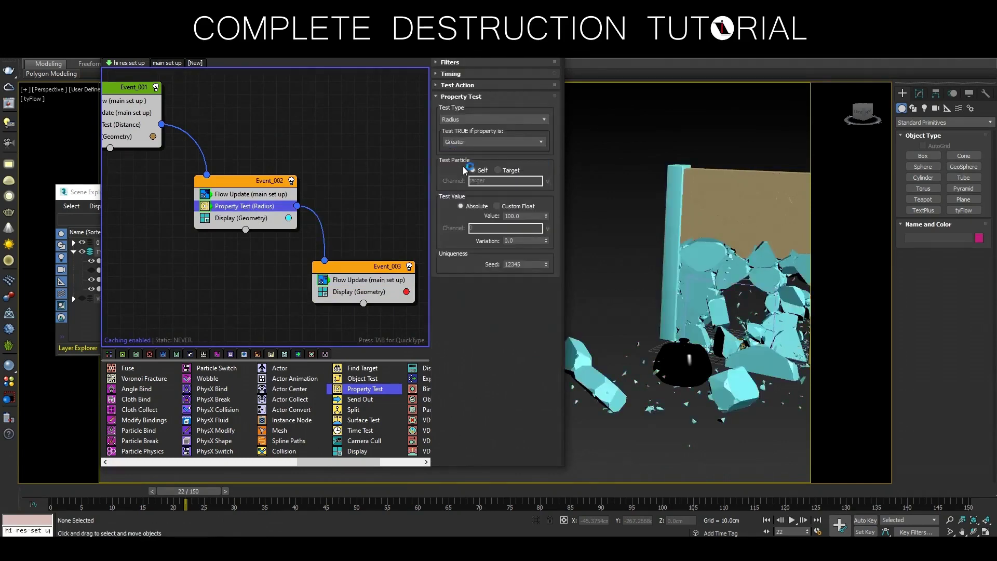
{"action": "left_click", "coordinate": [533, 216]}
{"action": "type", "text": "5"}
{"action": "key", "text": "Return"}
- Frame the teapot debris and rewind to frame 12 to watch the breakup
{"action": "mouse_move", "coordinate": [698, 355]}
{"action": "middle_mouse_down"}
{"action": "mouse_move", "coordinate": [651, 355]}
{"action": "mouse_move", "coordinate": [649, 412]}
{"action": "middle_mouse_up"}
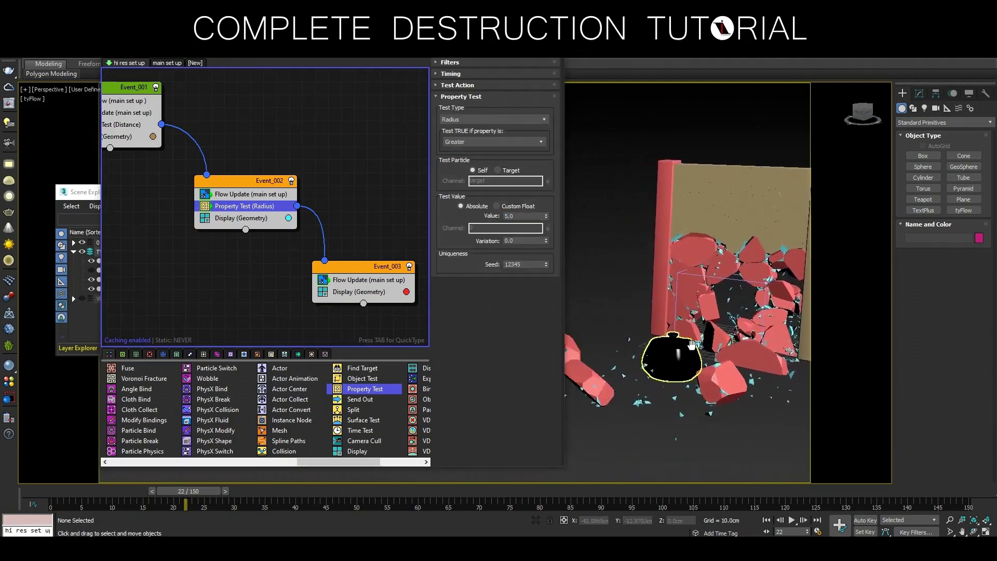
{"action": "scroll", "coordinate": [649, 411], "scroll_direction": "up", "scroll_amount": 2}
{"action": "scroll", "coordinate": [618, 397], "scroll_direction": "up", "scroll_amount": 2}
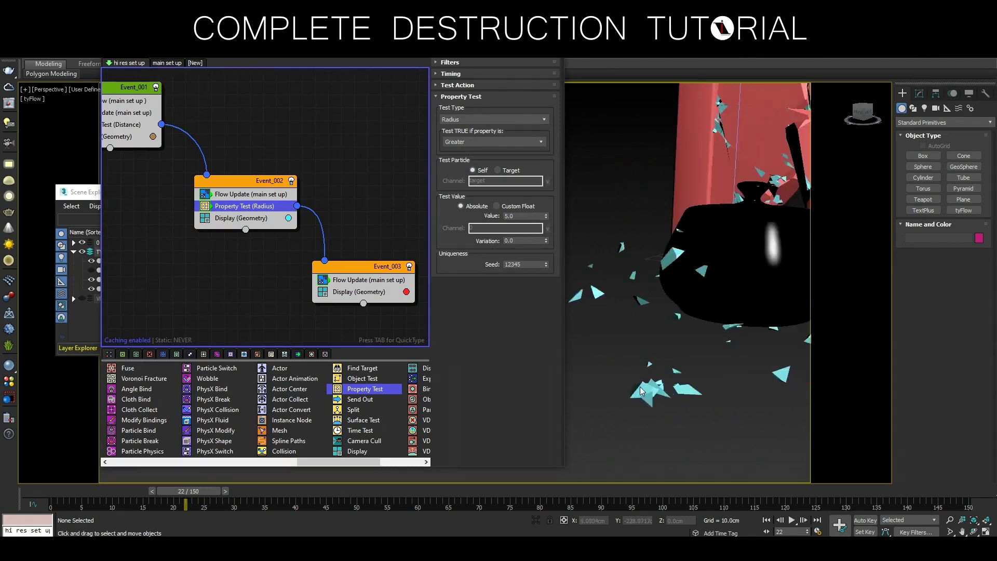
{"action": "scroll", "coordinate": [641, 391], "scroll_direction": "down", "scroll_amount": 2}
{"action": "scroll", "coordinate": [642, 391], "scroll_direction": "down", "scroll_amount": 1}
{"action": "scroll", "coordinate": [642, 390], "scroll_direction": "down", "scroll_amount": 1}
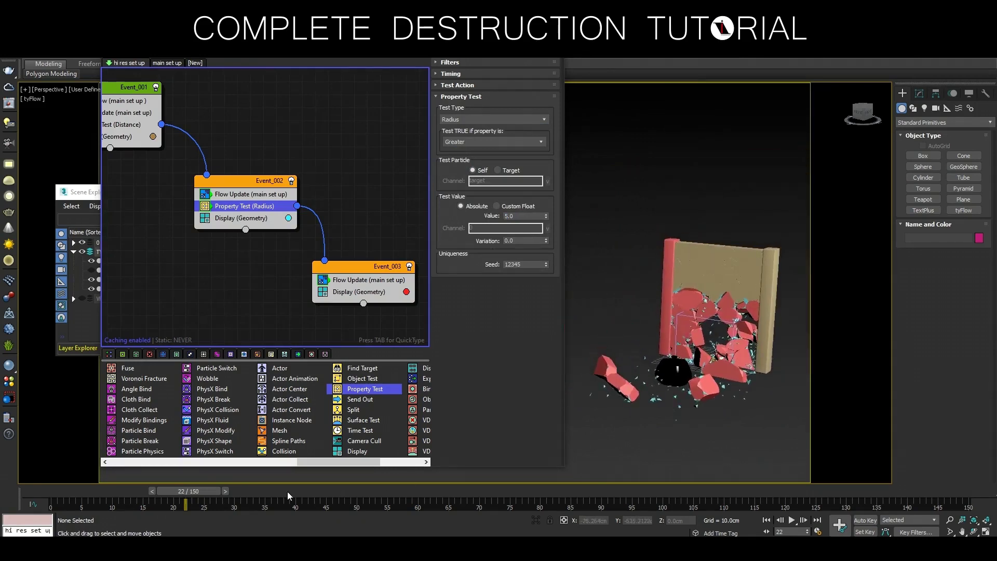
{"action": "mouse_move", "coordinate": [205, 490]}
{"action": "left_mouse_down"}
{"action": "mouse_move", "coordinate": [127, 467]}
{"action": "mouse_move", "coordinate": [338, 462]}
{"action": "mouse_move", "coordinate": [120, 464]}
{"action": "mouse_move", "coordinate": [335, 456]}
{"action": "mouse_move", "coordinate": [156, 445]}
{"action": "left_mouse_up"}
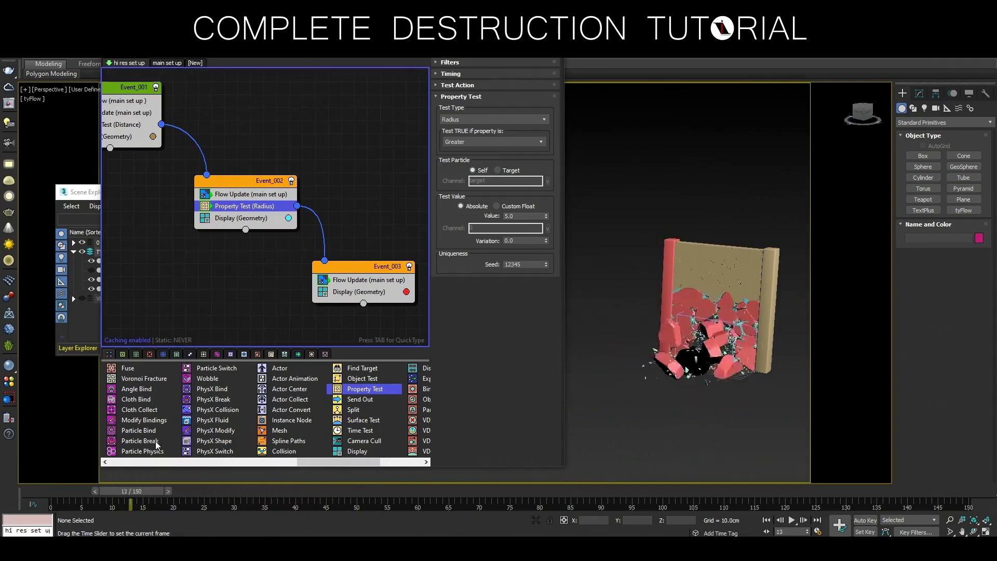
{"action": "scroll", "coordinate": [742, 353], "scroll_direction": "up", "scroll_amount": 2}
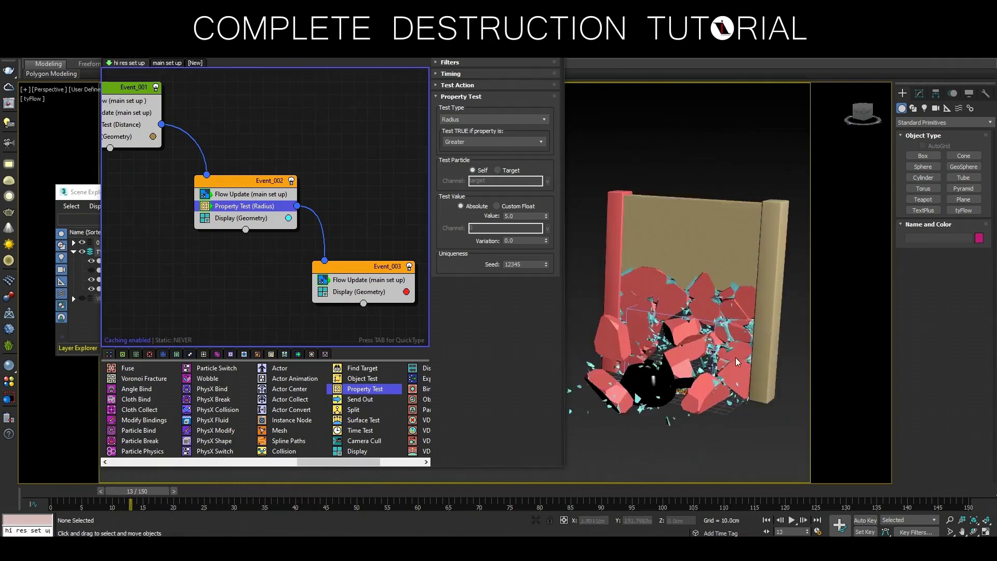
{"action": "scroll", "coordinate": [743, 353], "scroll_direction": "up", "scroll_amount": 1}
{"action": "scroll", "coordinate": [742, 353], "scroll_direction": "up", "scroll_amount": 1}
- Adjust the radius threshold through 10.0 and 3.0, settling on 2.0
{"action": "left_click_drag", "start_coordinate": [520, 217], "coordinate": [488, 223]}
{"action": "type", "text": "10"}
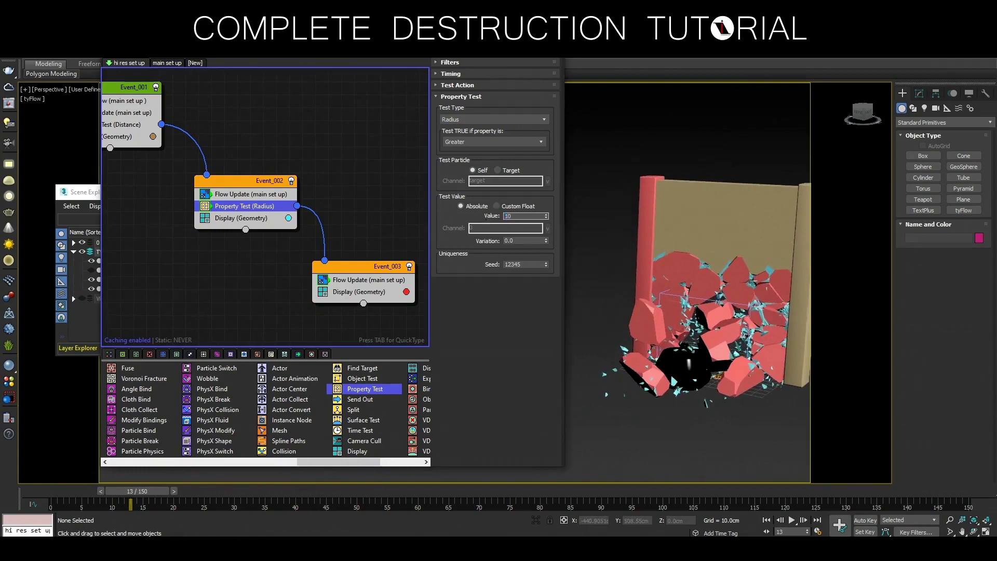
{"action": "type", "text": "3"}
{"action": "key", "text": "Return"}
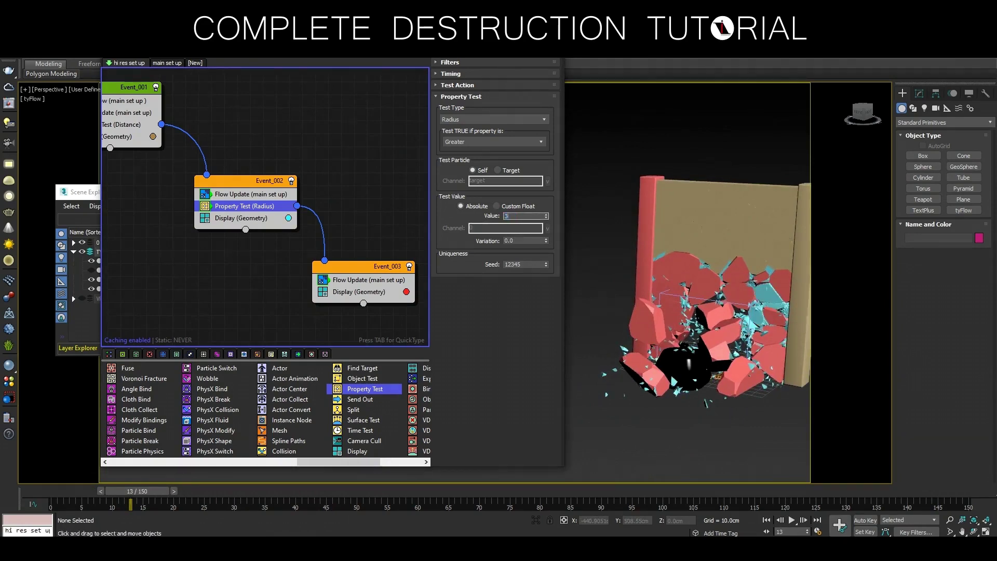
{"action": "key", "text": "Return"}
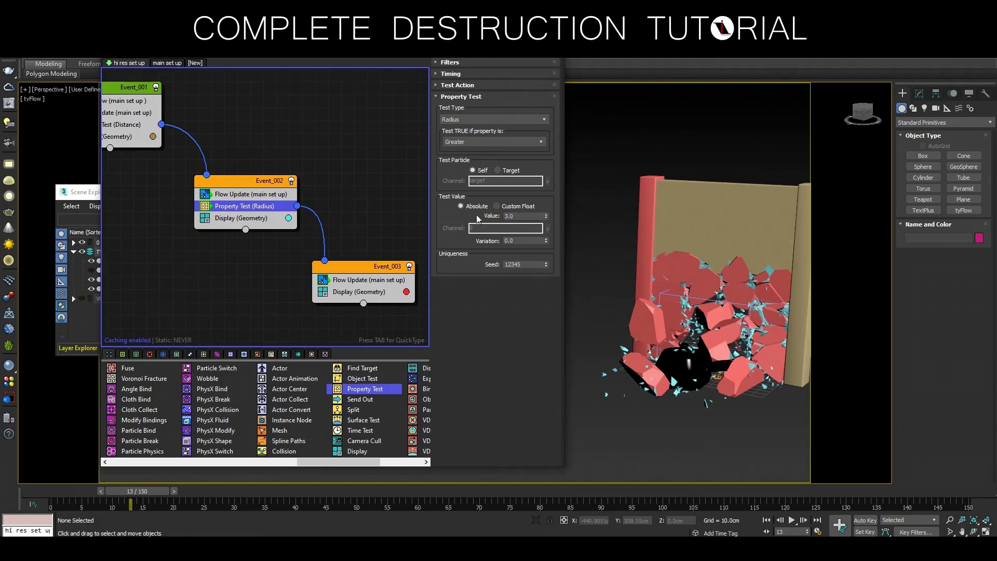
{"action": "left_click_drag", "start_coordinate": [539, 218], "coordinate": [488, 219]}
{"action": "type", "text": "2"}
{"action": "key", "text": "Return"}
- Review the destruction, rewind to frame 8, and float the flow editor window
{"action": "scroll", "coordinate": [696, 391], "scroll_direction": "up", "scroll_amount": 3}
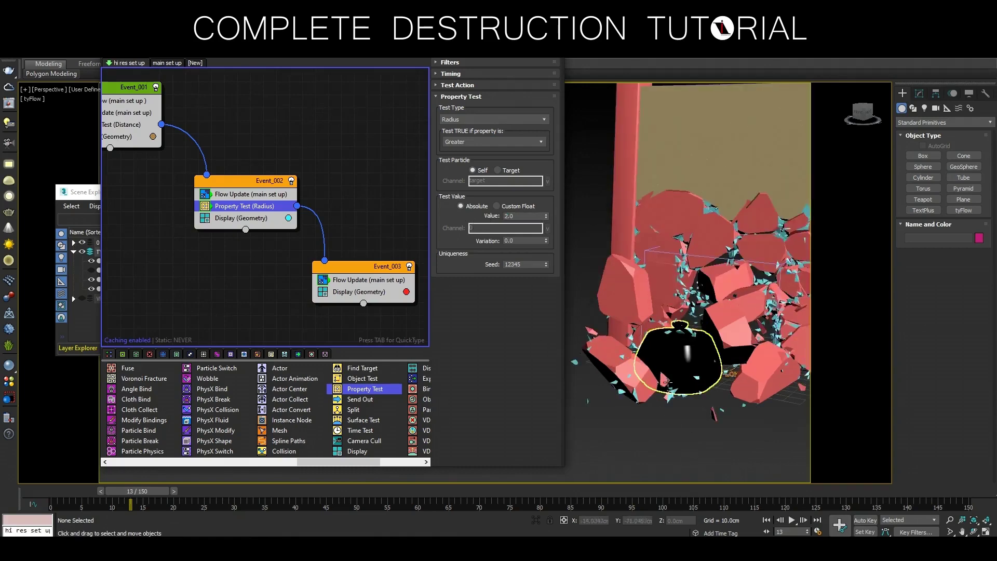
{"action": "scroll", "coordinate": [666, 382], "scroll_direction": "down", "scroll_amount": 3}
{"action": "left_click_drag", "start_coordinate": [148, 494], "coordinate": [278, 479]}
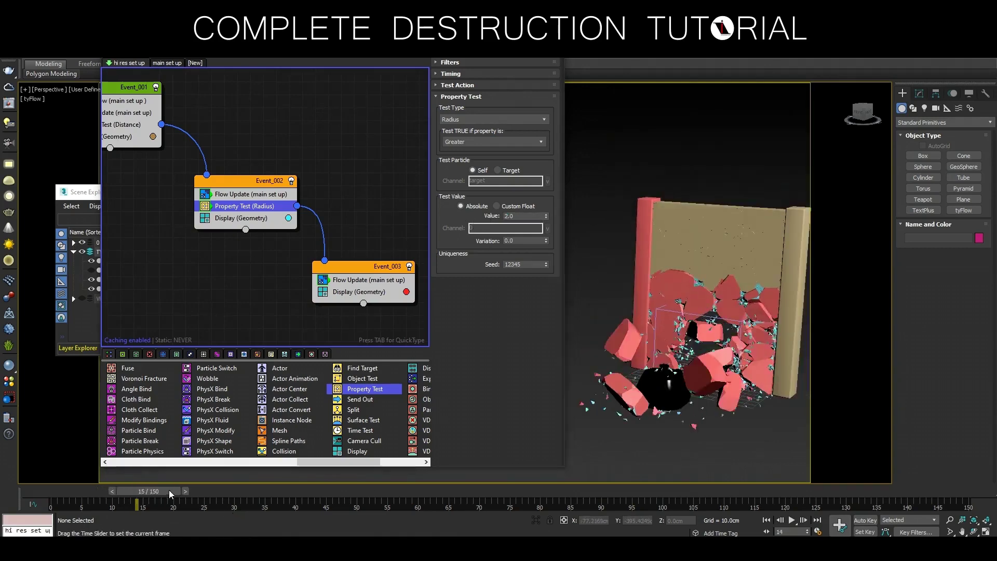
{"action": "mouse_move", "coordinate": [278, 480]}
{"action": "left_mouse_down"}
{"action": "mouse_move", "coordinate": [121, 476]}
{"action": "mouse_move", "coordinate": [111, 466]}
{"action": "mouse_move", "coordinate": [121, 461]}
{"action": "left_mouse_up"}
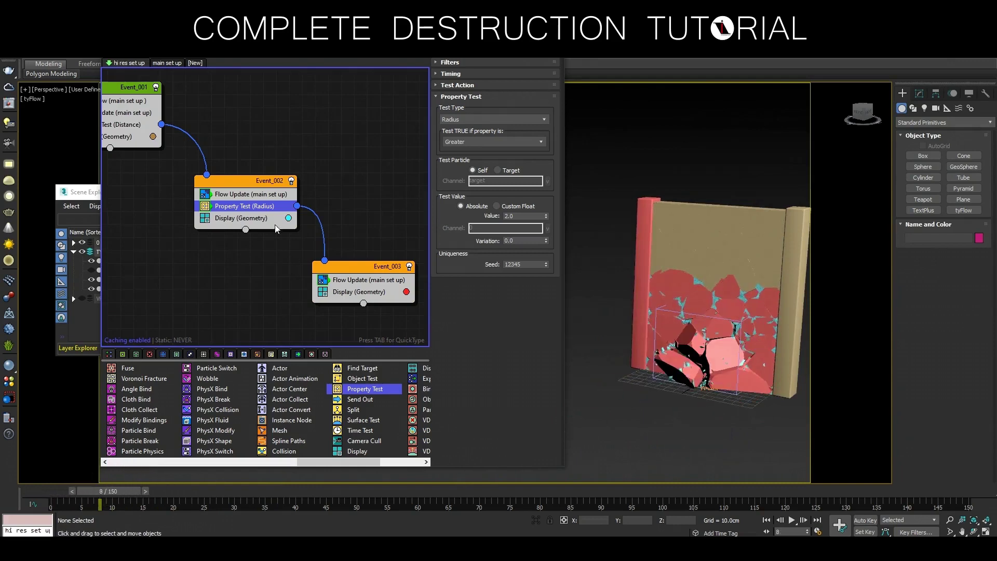
{"action": "scroll", "coordinate": [266, 229], "scroll_direction": "down", "scroll_amount": 3}
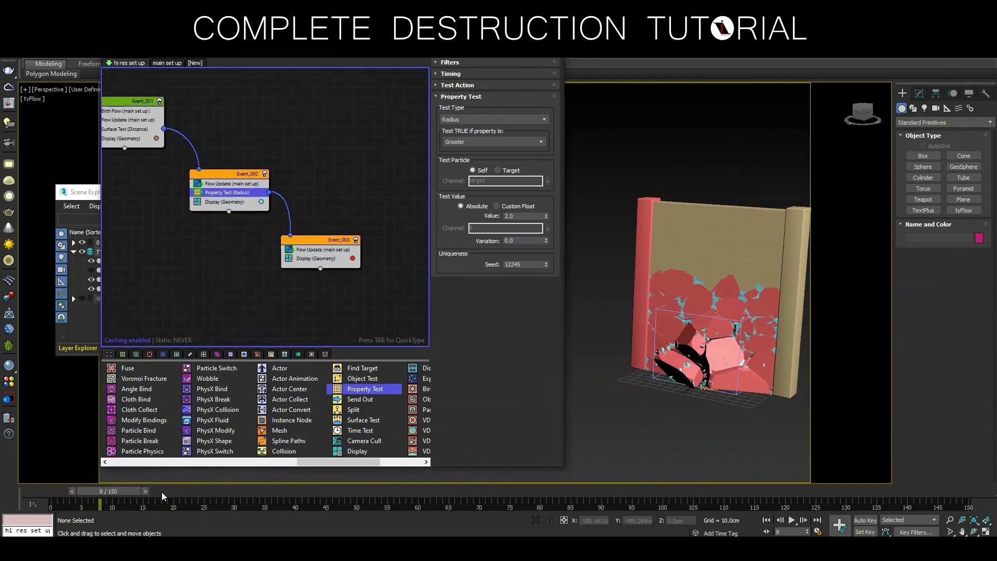
{"action": "left_click_drag", "start_coordinate": [184, 60], "coordinate": [165, 110]}
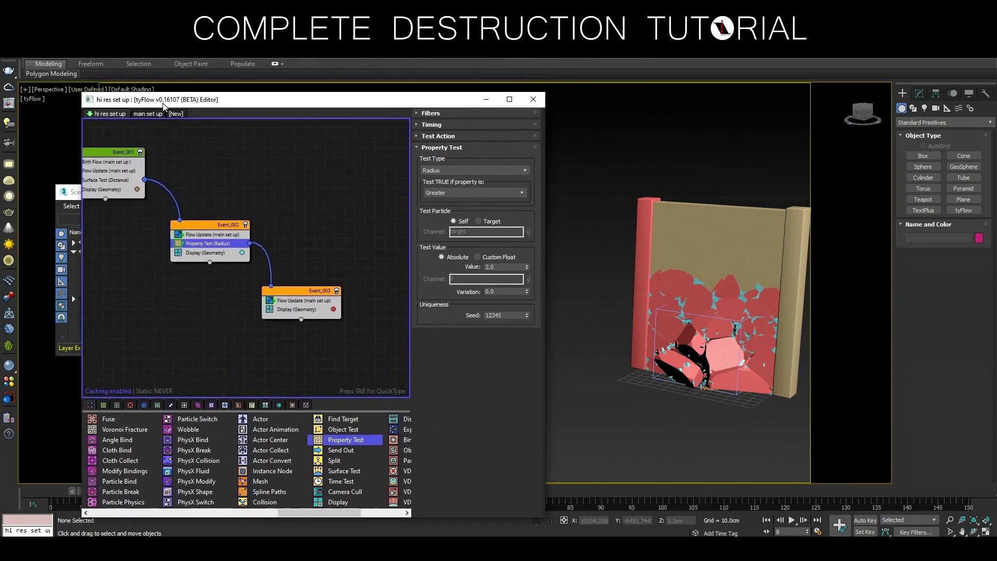
- Enable edged-faces shading in the viewport to inspect the fracture edges
{"action": "left_click", "coordinate": [145, 91]}
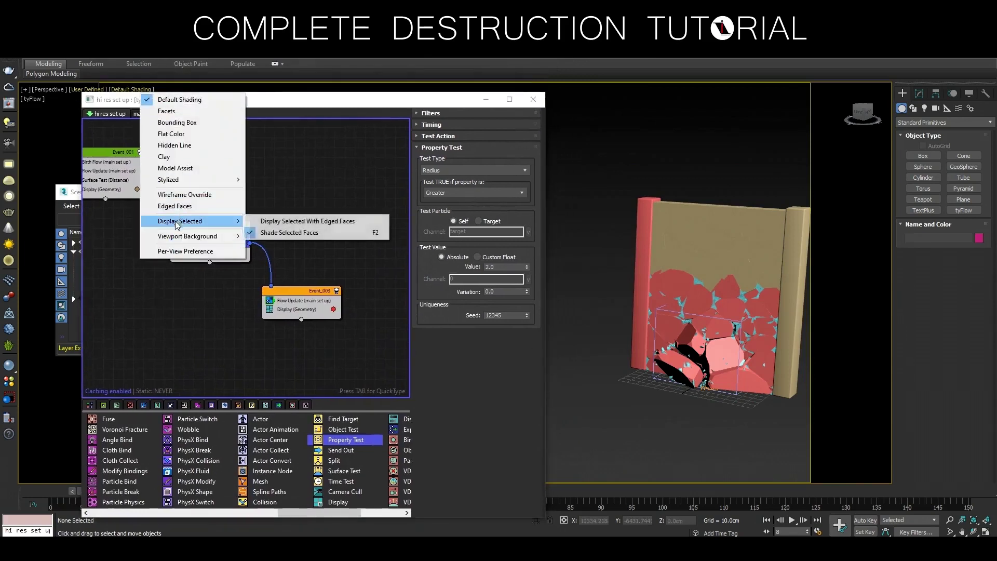
{"action": "left_click", "coordinate": [174, 206]}
{"action": "left_click_drag", "start_coordinate": [316, 104], "coordinate": [299, 59]}
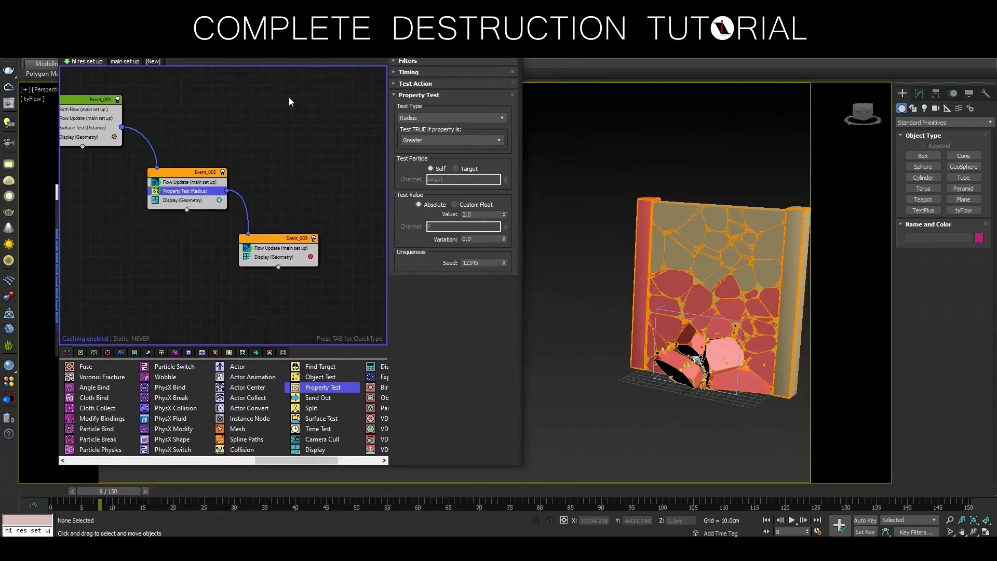
{"action": "mouse_move", "coordinate": [120, 491]}
{"action": "left_mouse_down"}
{"action": "mouse_move", "coordinate": [98, 486]}
{"action": "mouse_move", "coordinate": [121, 481]}
{"action": "left_mouse_up"}
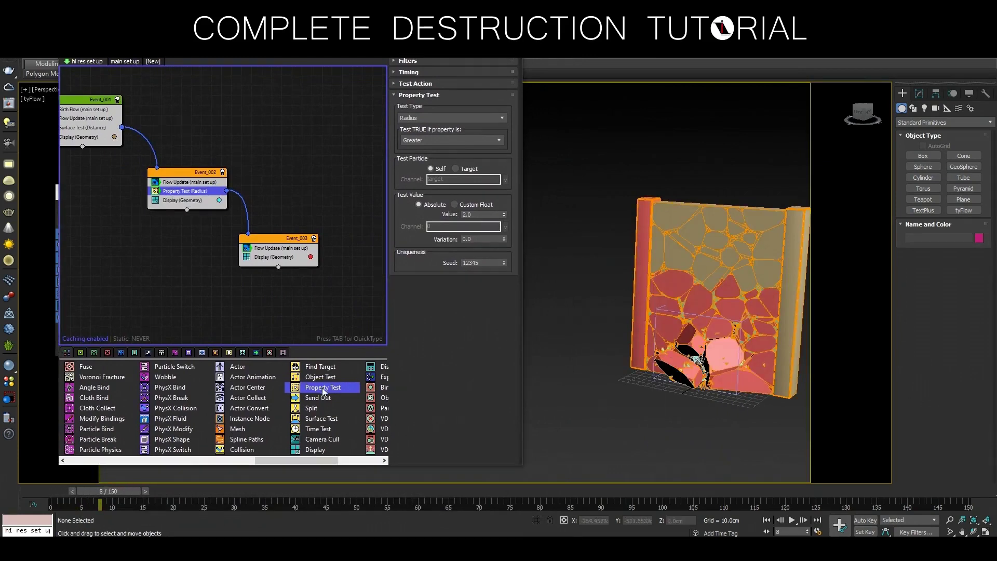
{"action": "left_click_drag", "start_coordinate": [262, 460], "coordinate": [204, 459]}
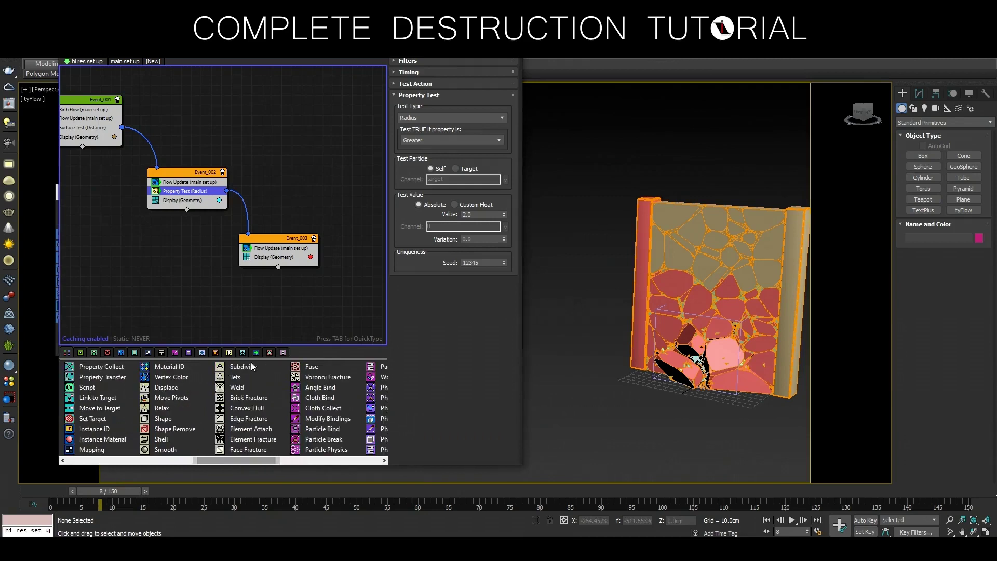
- Add a Subdivide operator to Event_003 with Continuous timing
{"action": "left_click_drag", "start_coordinate": [247, 369], "coordinate": [288, 255]}
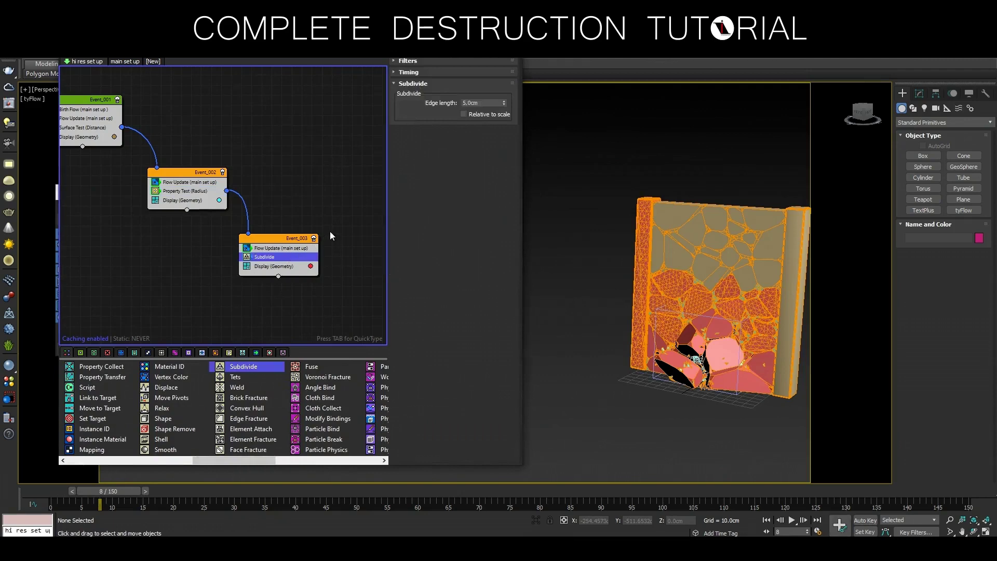
{"action": "left_click", "coordinate": [418, 73]}
{"action": "left_click", "coordinate": [457, 86]}
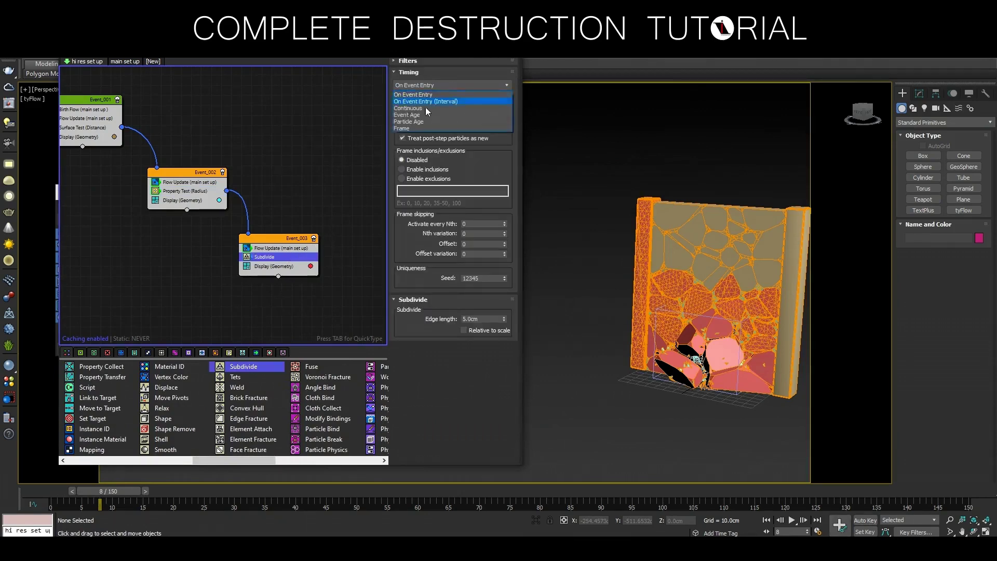
{"action": "left_click", "coordinate": [411, 108]}
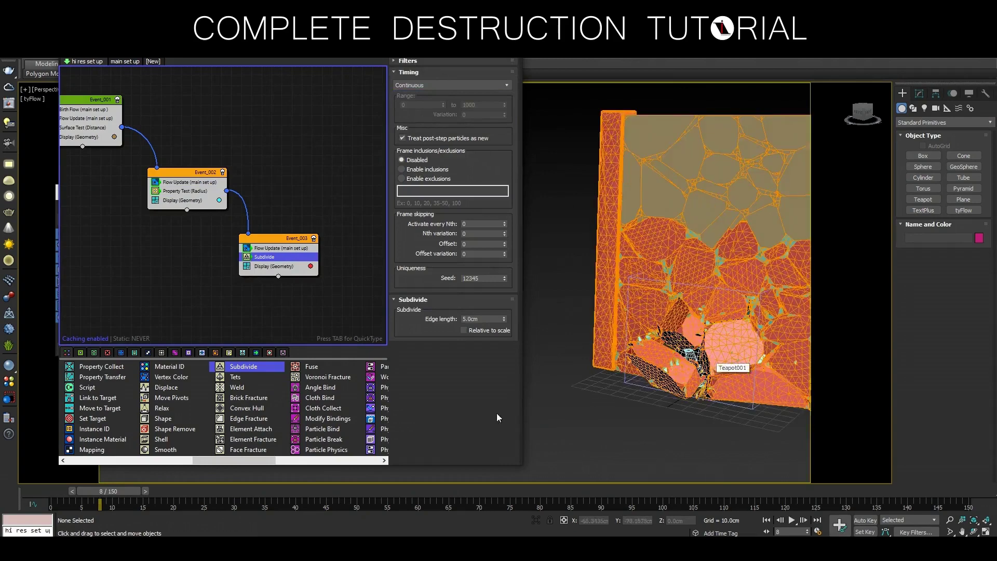
{"action": "mouse_move", "coordinate": [149, 488]}
{"action": "left_mouse_down"}
{"action": "mouse_move", "coordinate": [101, 481]}
{"action": "mouse_move", "coordinate": [166, 478]}
{"action": "left_mouse_up"}
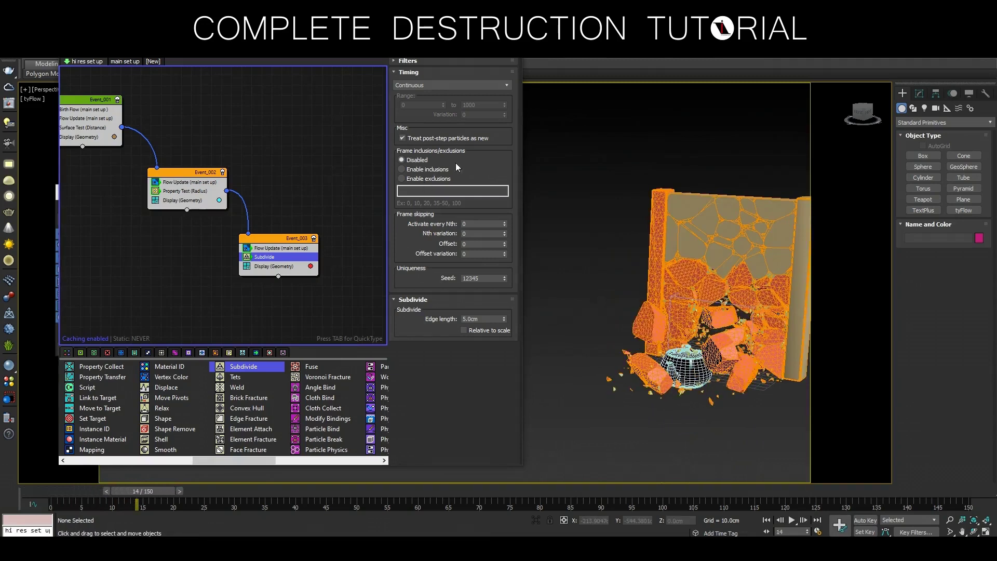
- Set Subdivide edge length to 1.0cm, rewind to frame 0, and add a Displace operator
{"action": "double_click", "coordinate": [482, 319]}
{"action": "type", "text": "1"}
{"action": "key", "text": "Return"}
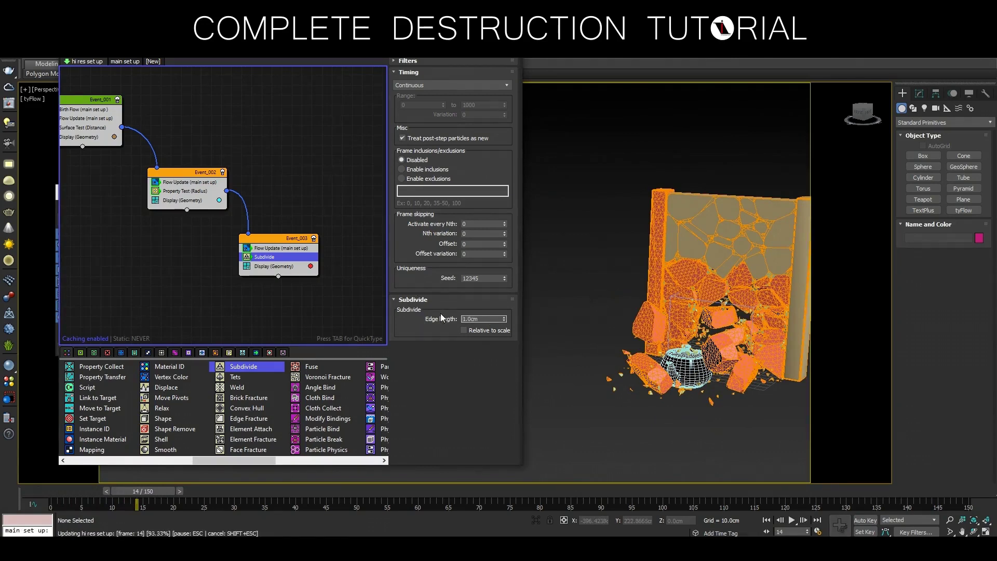
{"action": "left_click_drag", "start_coordinate": [173, 493], "coordinate": [92, 491]}
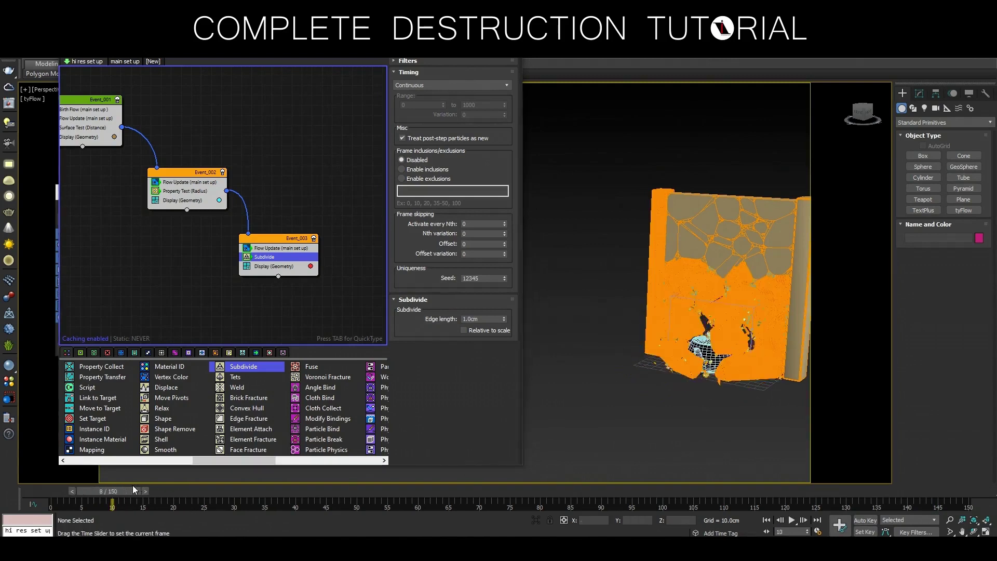
{"action": "middle_click_drag", "start_coordinate": [299, 312], "coordinate": [281, 311]}
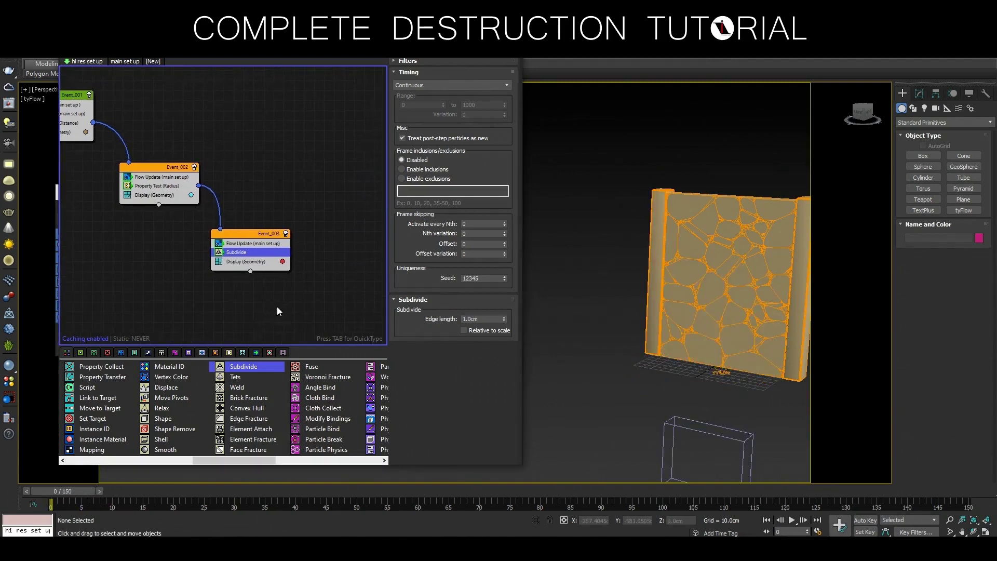
{"action": "left_click_drag", "start_coordinate": [170, 391], "coordinate": [262, 256]}
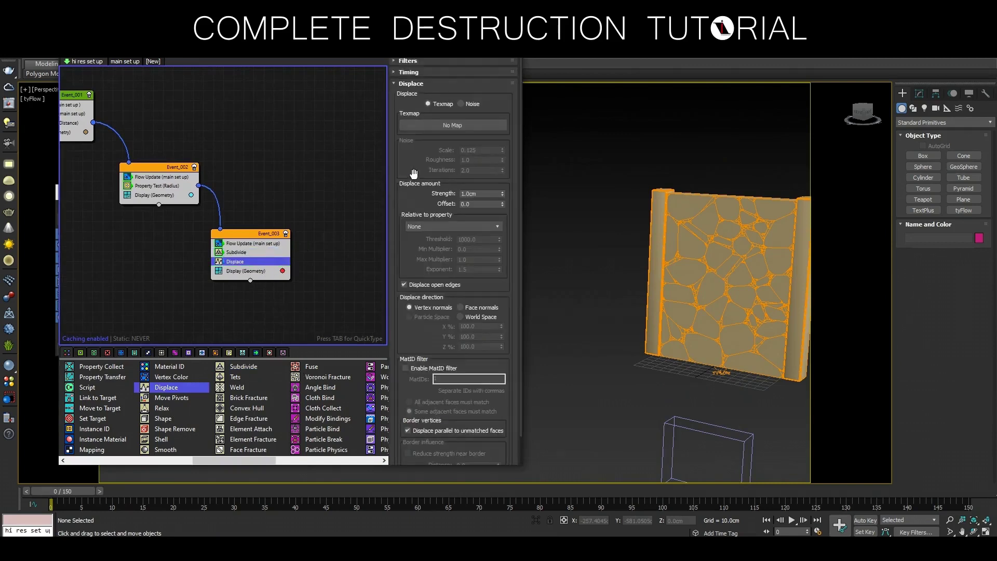
- Limit the Displace operator to material ID 2
{"action": "scroll", "coordinate": [417, 171], "scroll_direction": "down", "scroll_amount": 2}
{"action": "left_click", "coordinate": [406, 337]}
{"action": "type", "text": "2"}
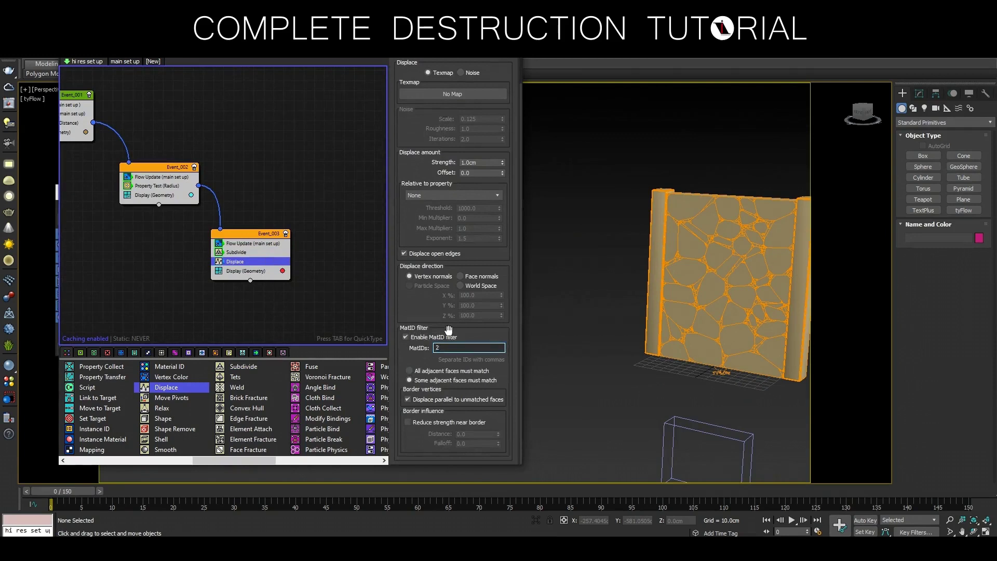
{"action": "scroll", "coordinate": [435, 421], "scroll_direction": "up", "scroll_amount": 2}
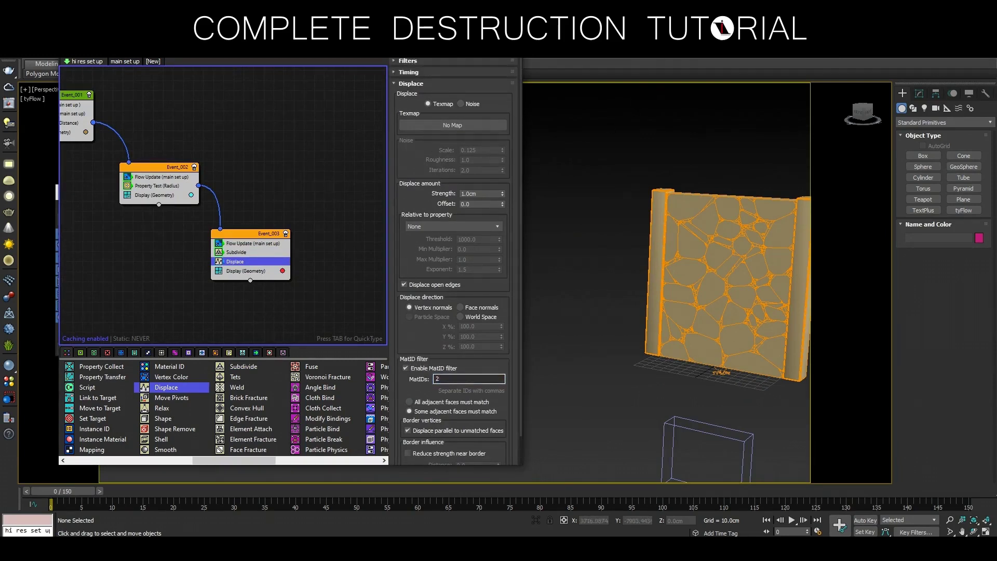
- Make a Standard (Legacy) material with a Noise map on its diffuse colour
{"action": "key", "text": "m"}
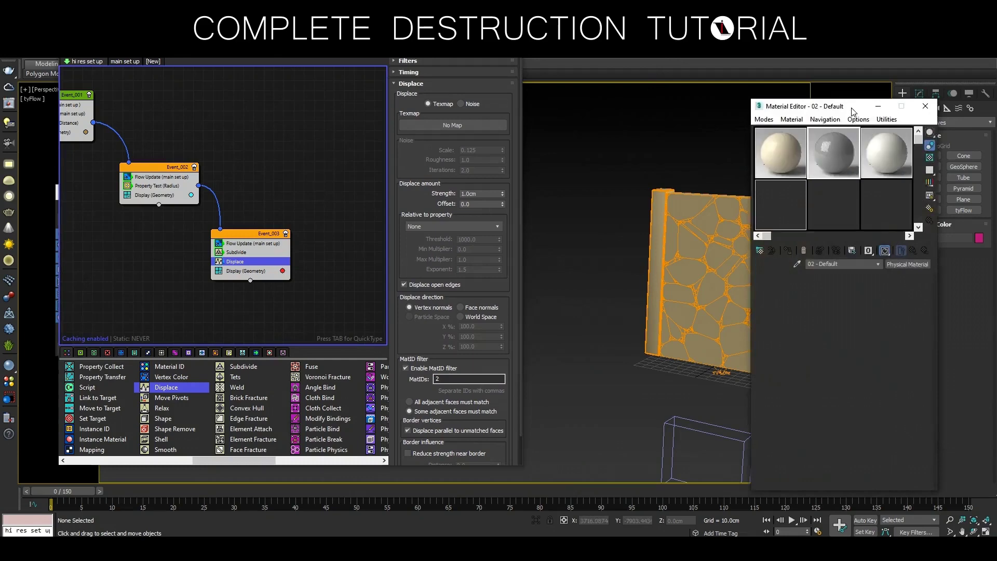
{"action": "left_click", "coordinate": [786, 140]}
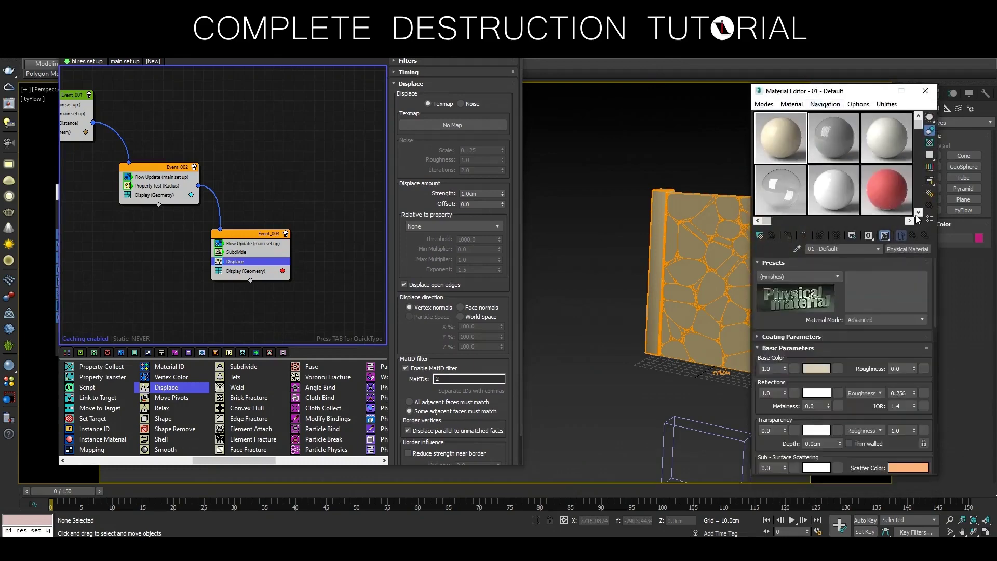
{"action": "left_click", "coordinate": [919, 252]}
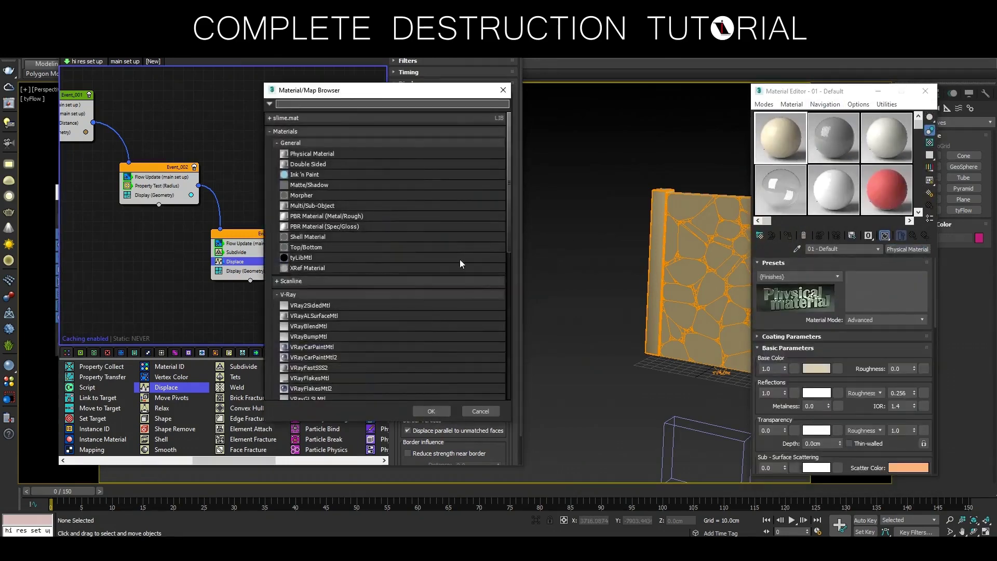
{"action": "double_click", "coordinate": [319, 302]}
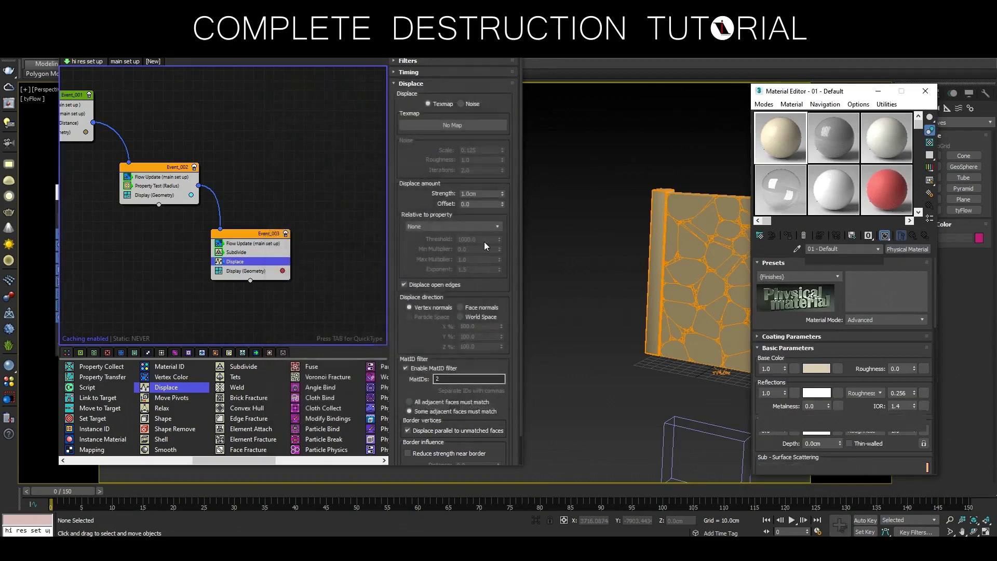
{"action": "left_click", "coordinate": [833, 327]}
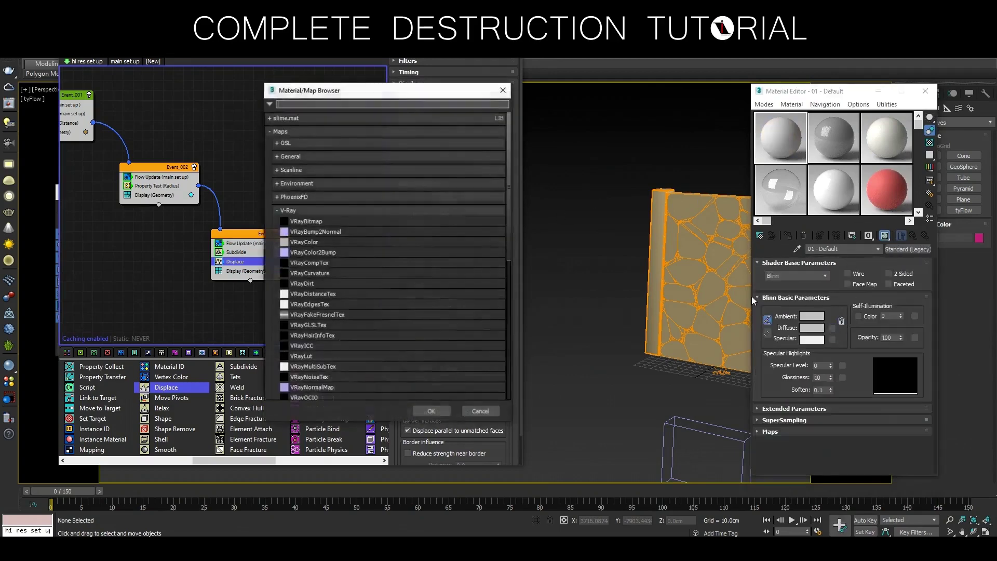
{"action": "left_click", "coordinate": [295, 211]}
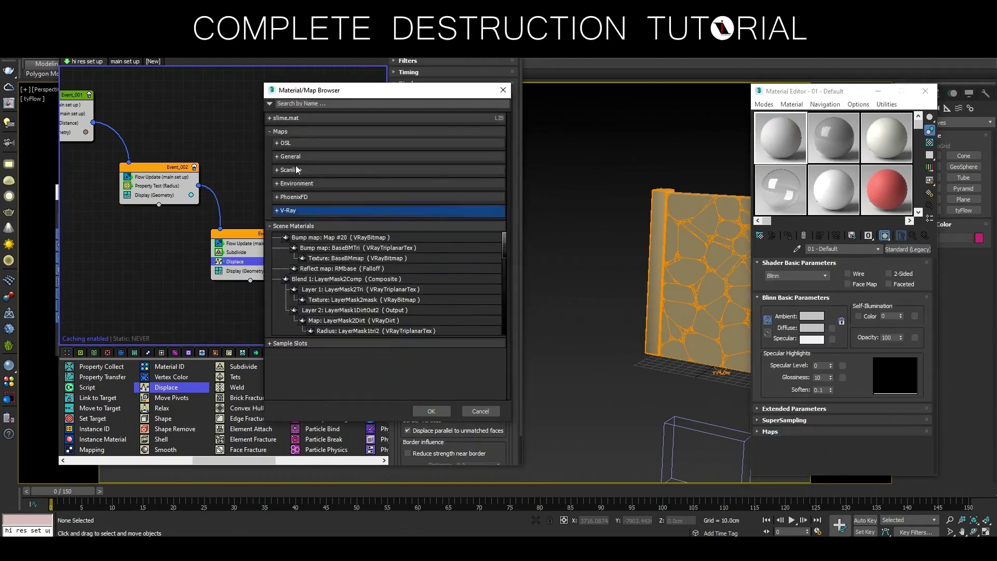
{"action": "left_click", "coordinate": [335, 157]}
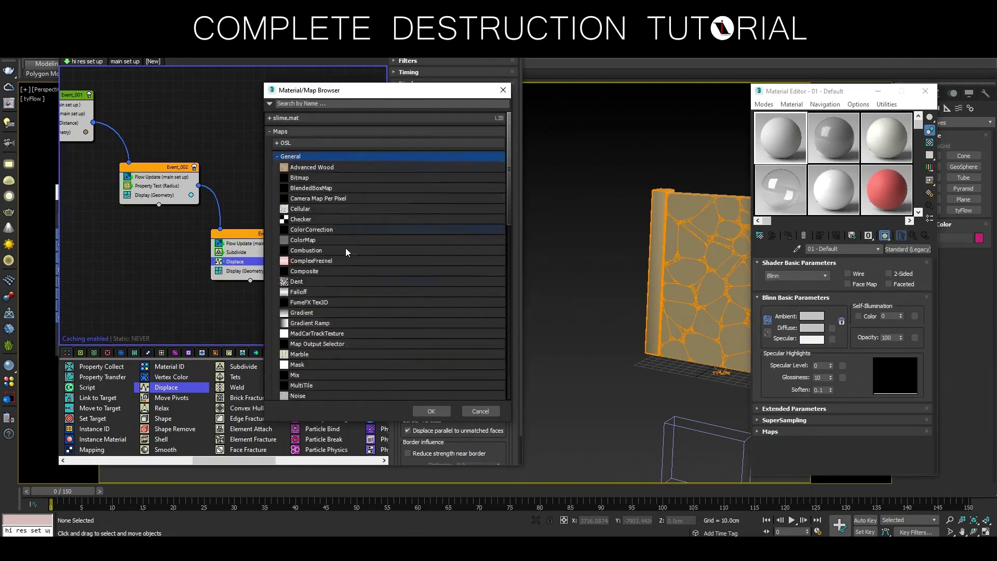
{"action": "scroll", "coordinate": [345, 247], "scroll_direction": "down", "scroll_amount": 1}
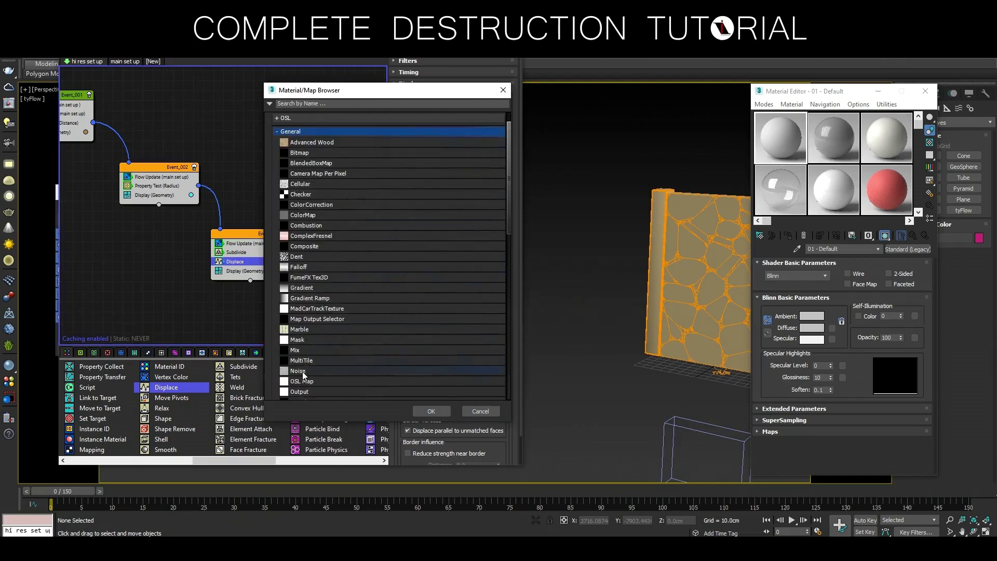
{"action": "double_click", "coordinate": [303, 371]}
- Make the noise fractal on an explicit map channel with 0.425 low threshold and 0.08 size
{"action": "left_click", "coordinate": [830, 283]}
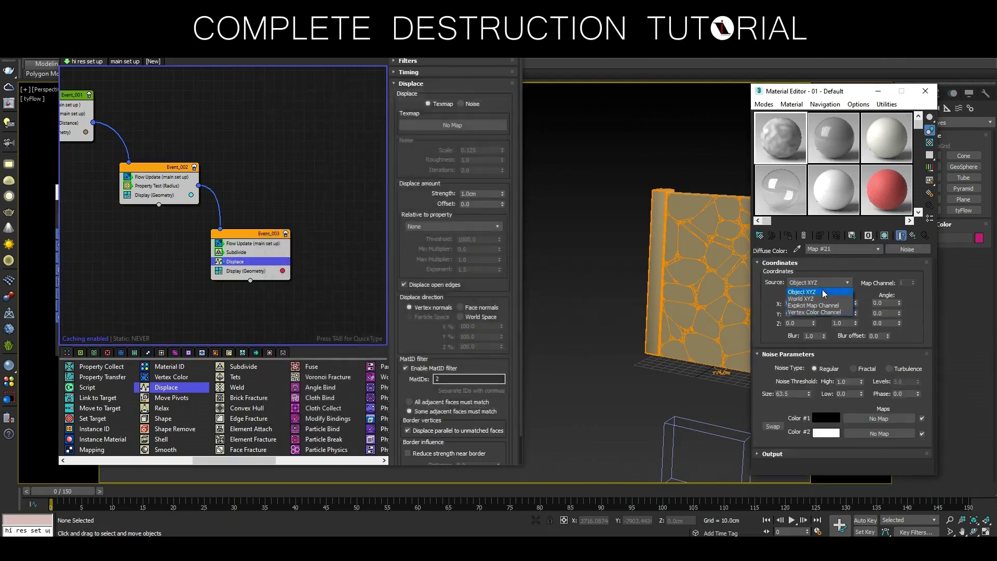
{"action": "left_click", "coordinate": [814, 307]}
{"action": "left_click", "coordinate": [853, 368]}
{"action": "mouse_move", "coordinate": [861, 382]}
{"action": "left_mouse_down"}
{"action": "mouse_move", "coordinate": [866, 404]}
{"action": "mouse_move", "coordinate": [882, 354]}
{"action": "left_mouse_up"}
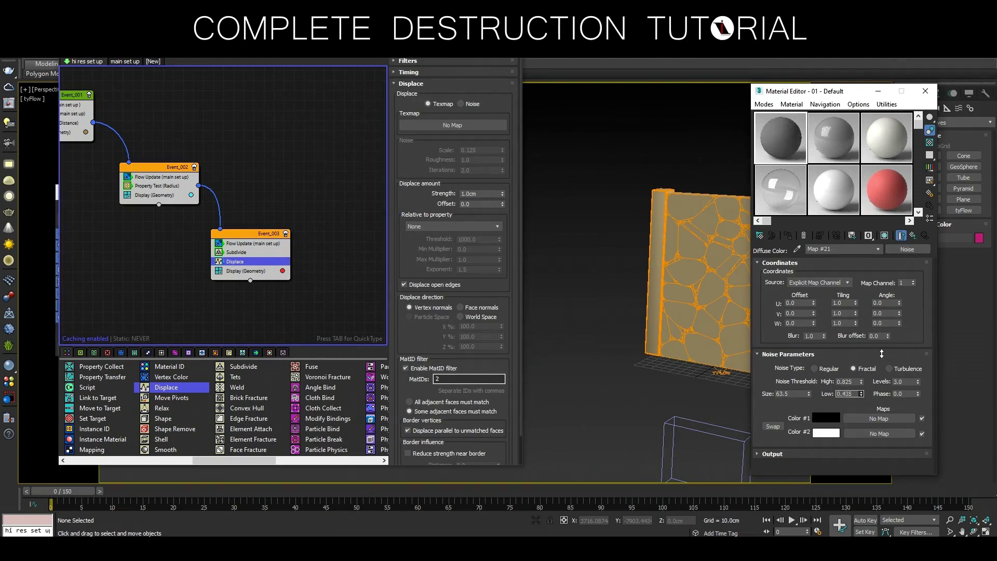
{"action": "key", "text": "Tab"}
{"action": "key", "text": "Tab"}
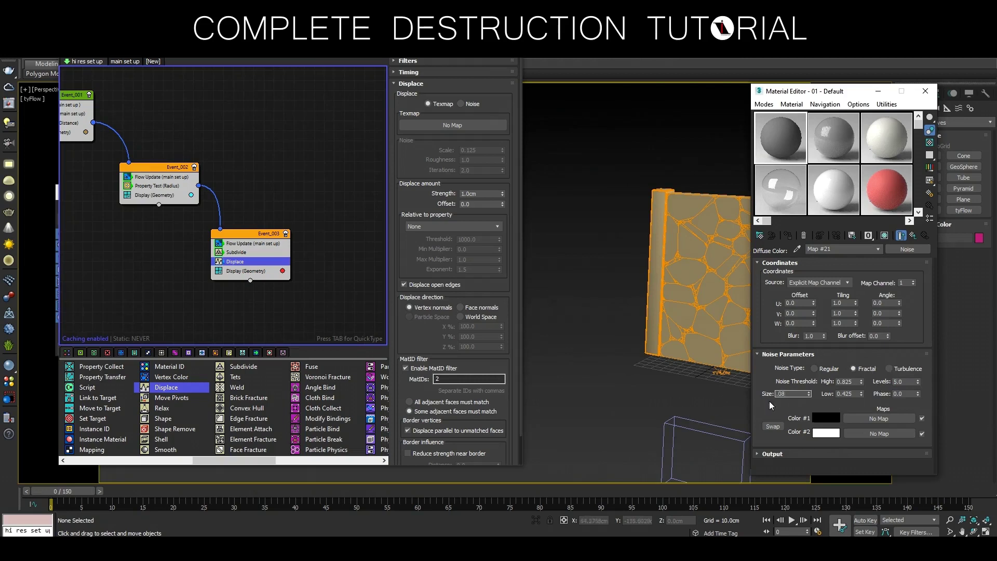
{"action": "key", "text": "Return"}
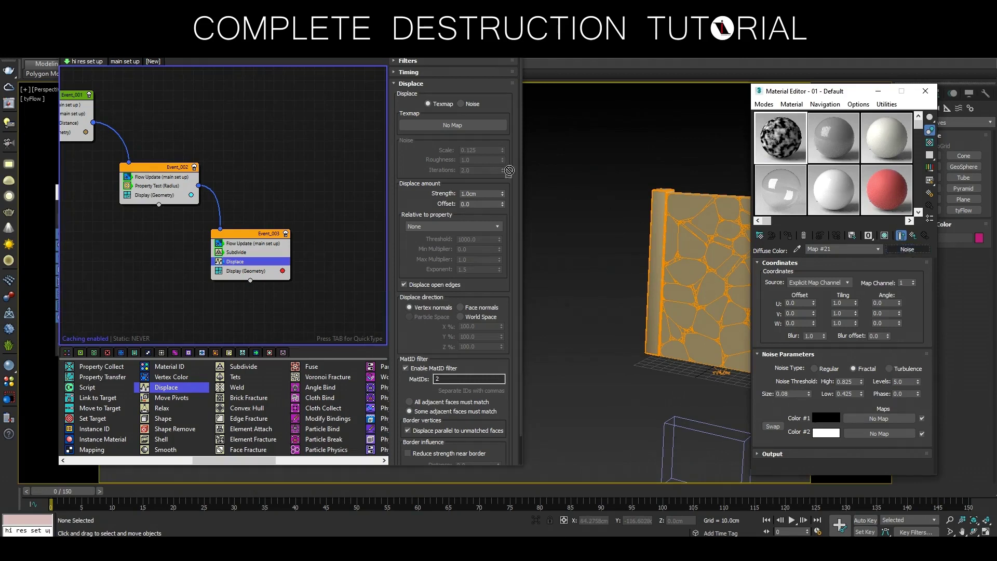
- Instance the noise map into the Displace Texmap slot and close the material editor
{"action": "left_click_drag", "start_coordinate": [916, 251], "coordinate": [480, 128]}
{"action": "left_click", "coordinate": [276, 290]}
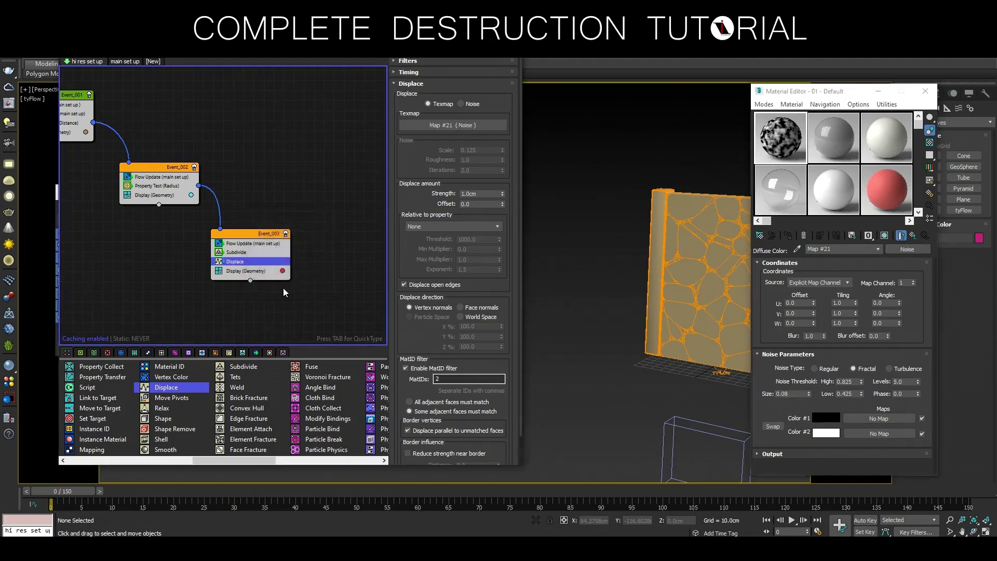
{"action": "left_click", "coordinate": [926, 92]}
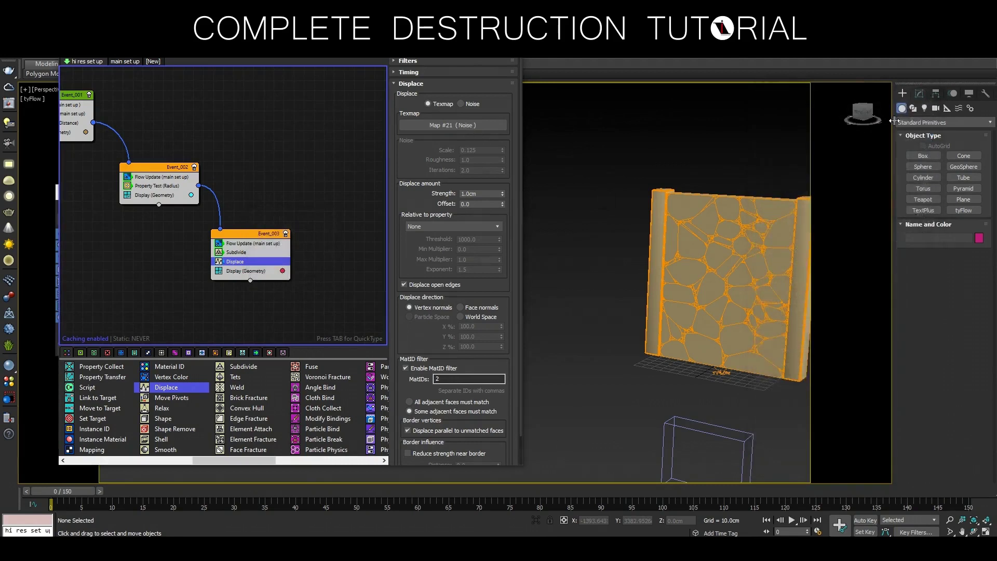
- Set the Displace operator's strength to 5.0cm
{"action": "middle_click_drag", "start_coordinate": [762, 160], "coordinate": [726, 169]}
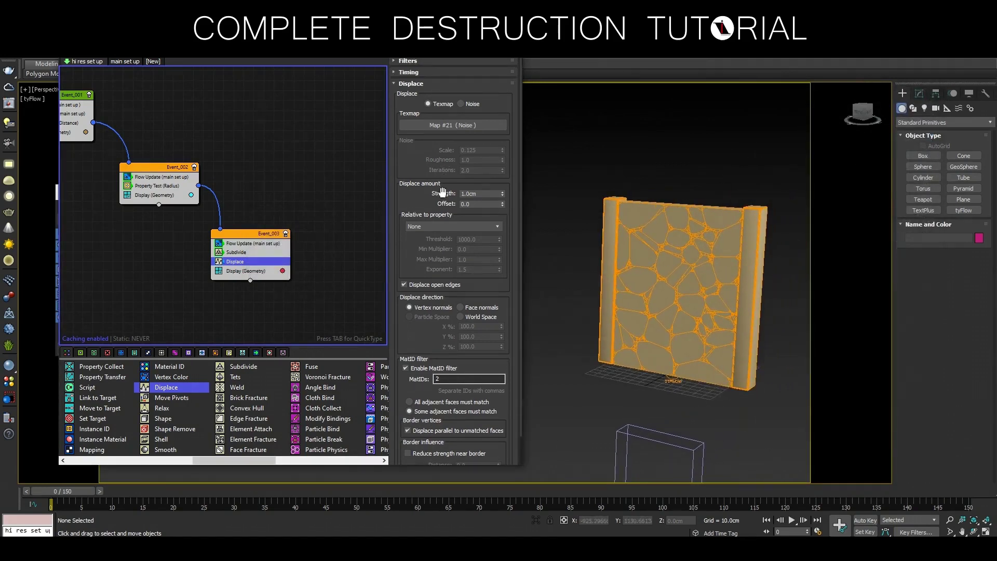
{"action": "double_click", "coordinate": [478, 193]}
{"action": "type", "text": "5"}
{"action": "key", "text": "Return"}
- Hide wireframe edges on the shaded wall and scrub forward to view the fracture
{"action": "left_click_drag", "start_coordinate": [225, 60], "coordinate": [199, 116]}
{"action": "left_click", "coordinate": [129, 90]}
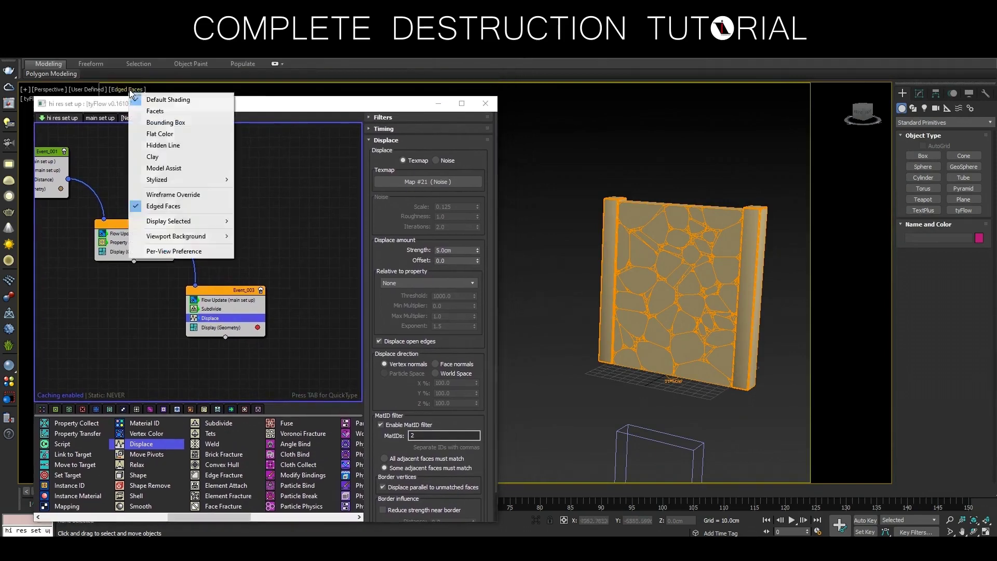
{"action": "left_click", "coordinate": [160, 205]}
{"action": "left_click_drag", "start_coordinate": [337, 104], "coordinate": [325, 59]}
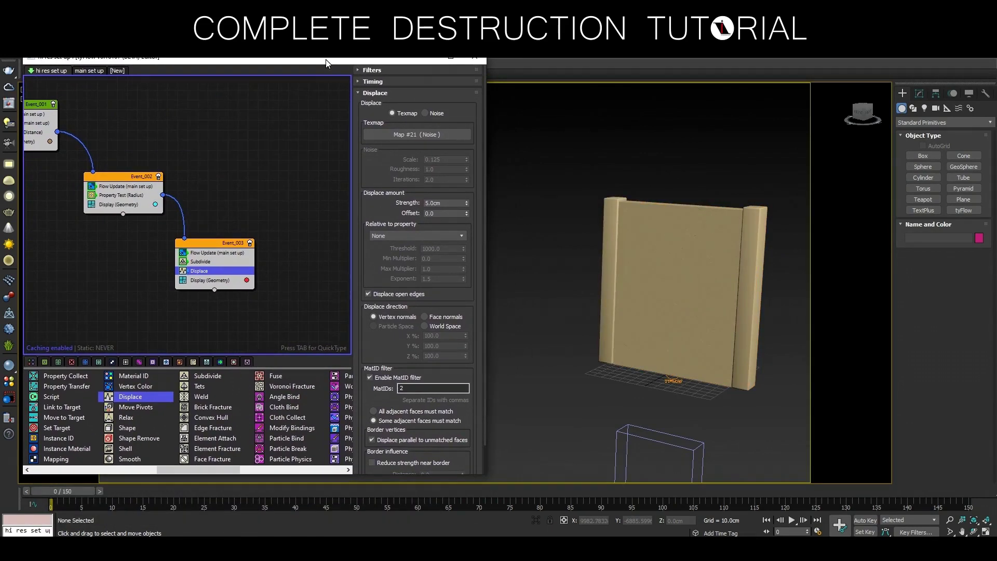
{"action": "left_click_drag", "start_coordinate": [57, 493], "coordinate": [155, 472]}
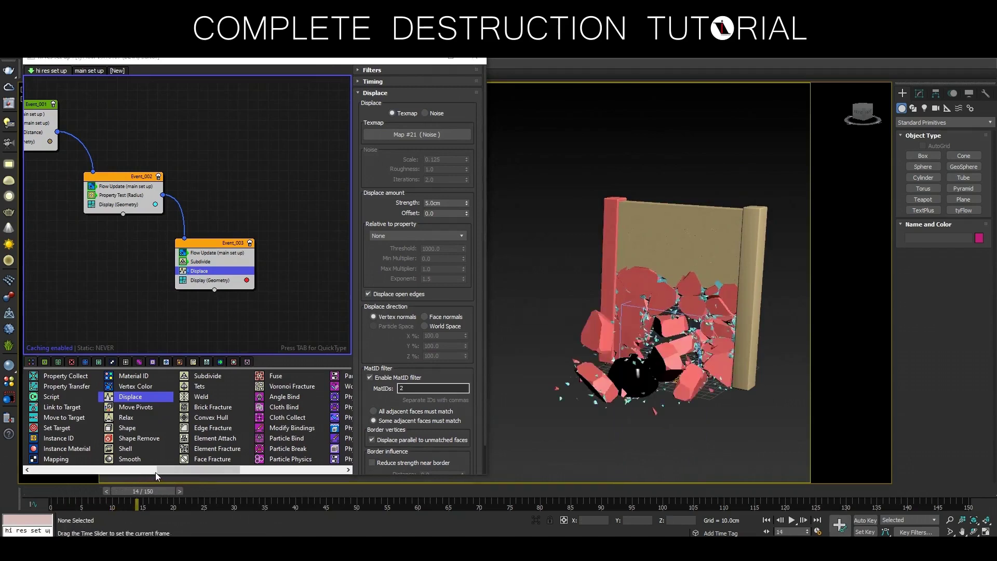
- Set the Displace operator's timing to run continuously, then rewind to the intact wall
{"action": "left_click", "coordinate": [372, 82]}
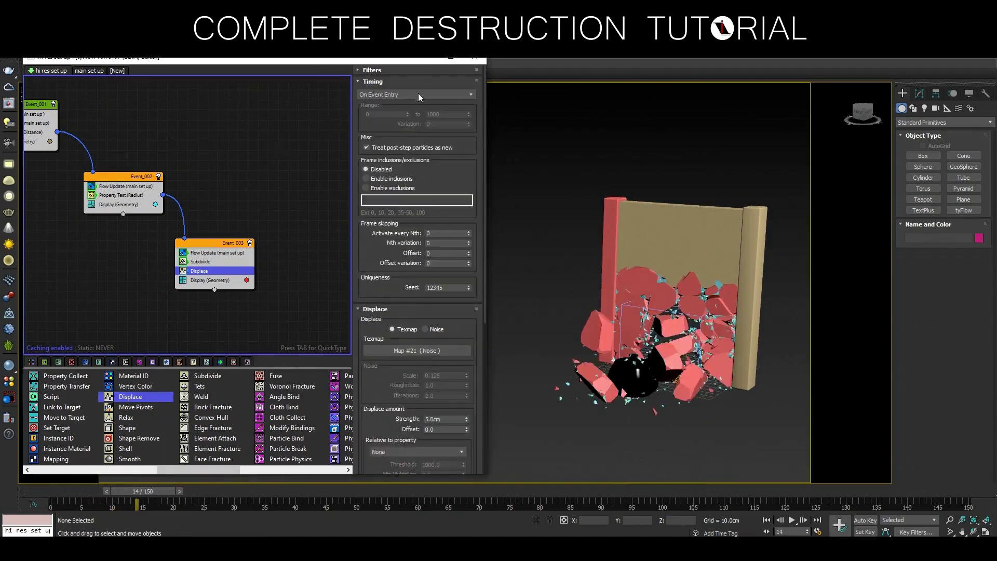
{"action": "left_click", "coordinate": [419, 94]}
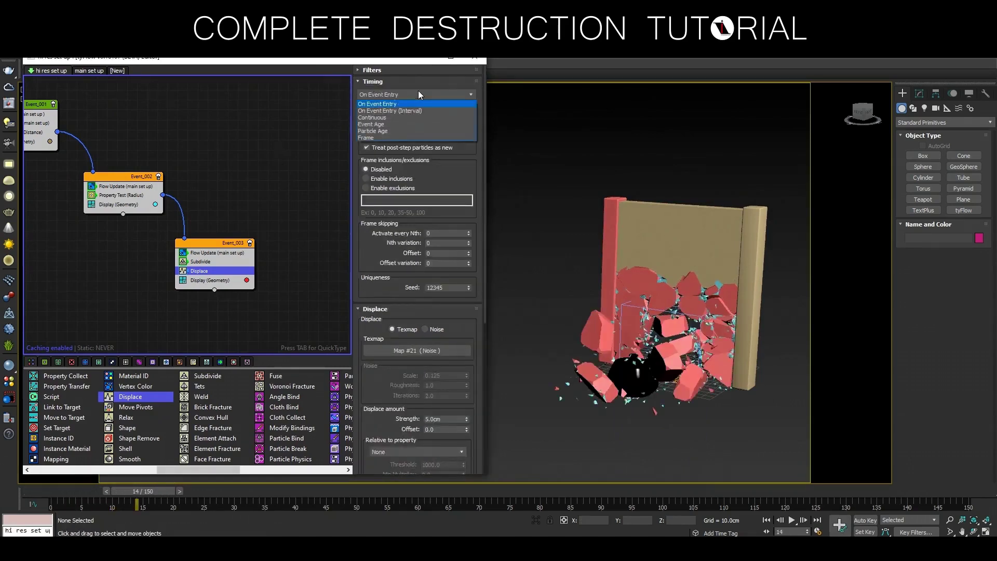
{"action": "left_click", "coordinate": [384, 120]}
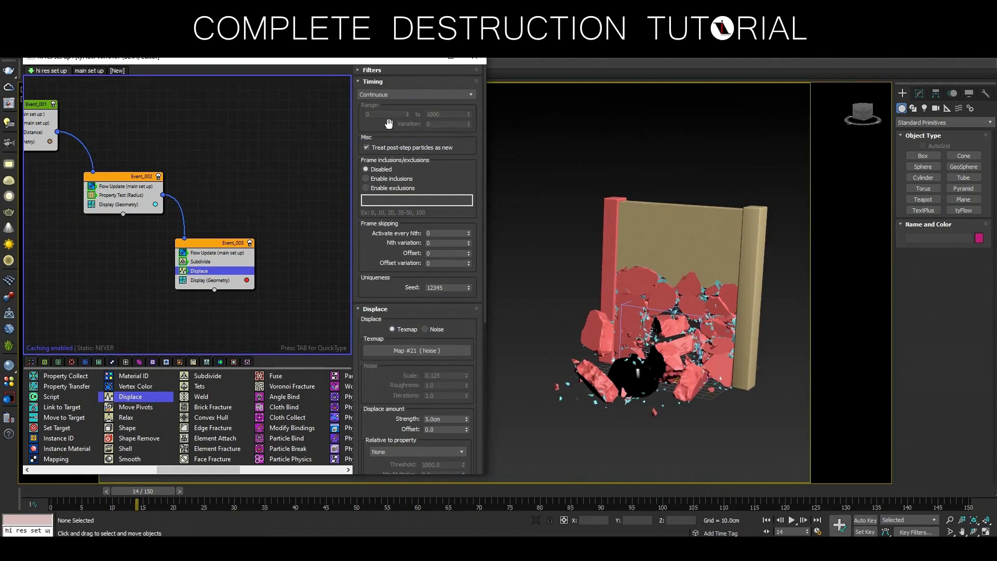
{"action": "mouse_move", "coordinate": [158, 488]}
{"action": "left_mouse_down"}
{"action": "mouse_move", "coordinate": [111, 484]}
{"action": "mouse_move", "coordinate": [181, 482]}
{"action": "left_mouse_up"}
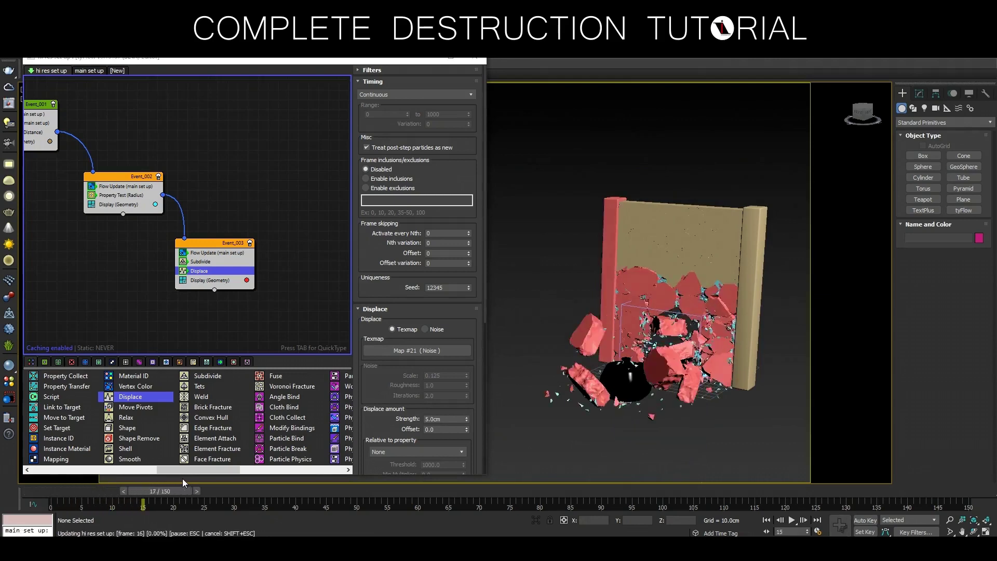
- Scrub to the last frame to cache the whole destruction simulation
{"action": "mouse_move", "coordinate": [182, 479]}
{"action": "left_mouse_down"}
{"action": "mouse_move", "coordinate": [191, 476]}
{"action": "mouse_move", "coordinate": [118, 484]}
{"action": "left_mouse_up"}
{"action": "left_click_drag", "start_coordinate": [136, 481], "coordinate": [211, 474]}
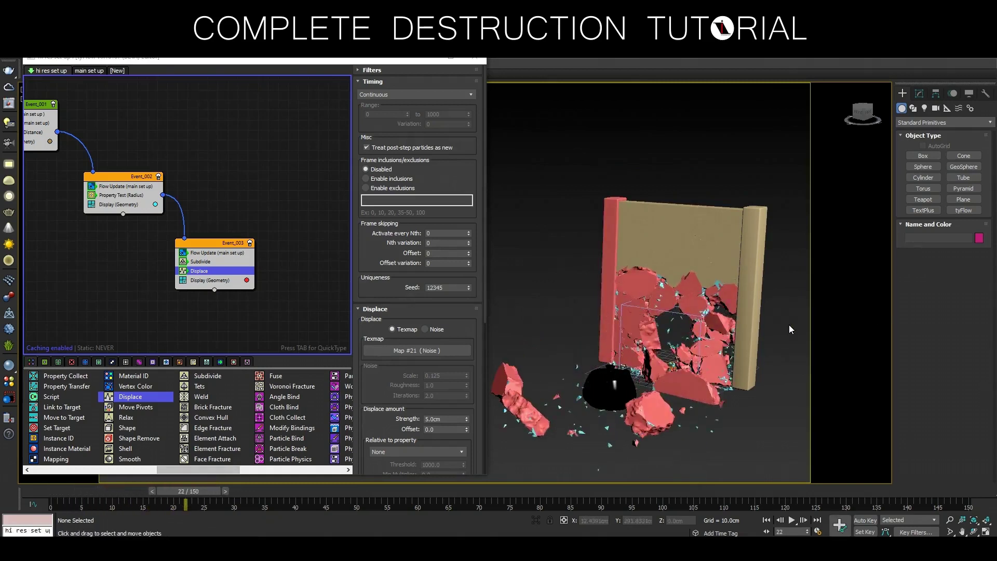
{"action": "scroll", "coordinate": [642, 326], "scroll_direction": "down", "scroll_amount": 3}
{"action": "mouse_move", "coordinate": [719, 389]}
{"action": "middle_mouse_down"}
{"action": "mouse_move", "coordinate": [752, 393]}
{"action": "mouse_move", "coordinate": [704, 386]}
{"action": "mouse_move", "coordinate": [733, 382]}
{"action": "mouse_move", "coordinate": [668, 406]}
{"action": "mouse_move", "coordinate": [677, 411]}
{"action": "middle_mouse_up"}
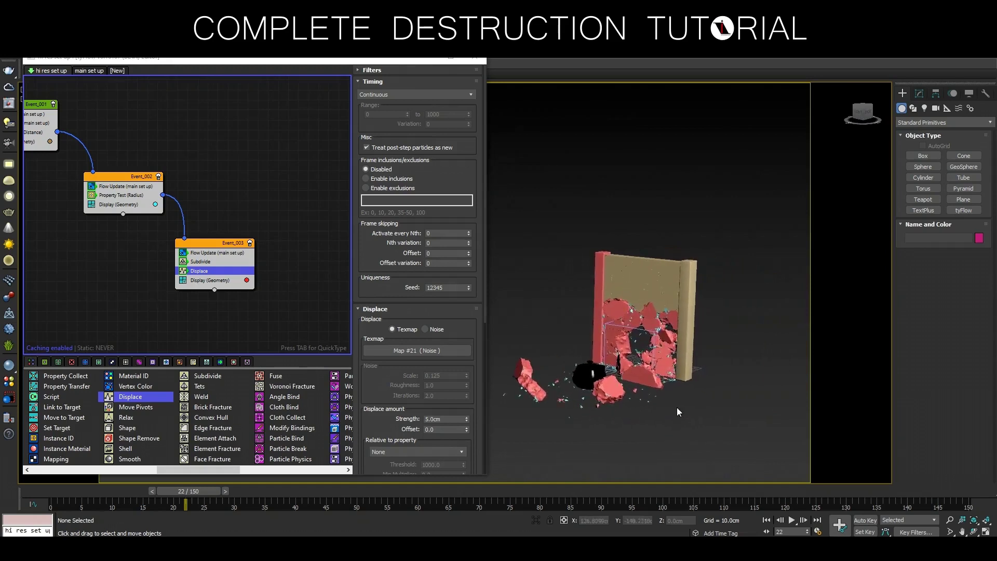
{"action": "left_click", "coordinate": [981, 492]}
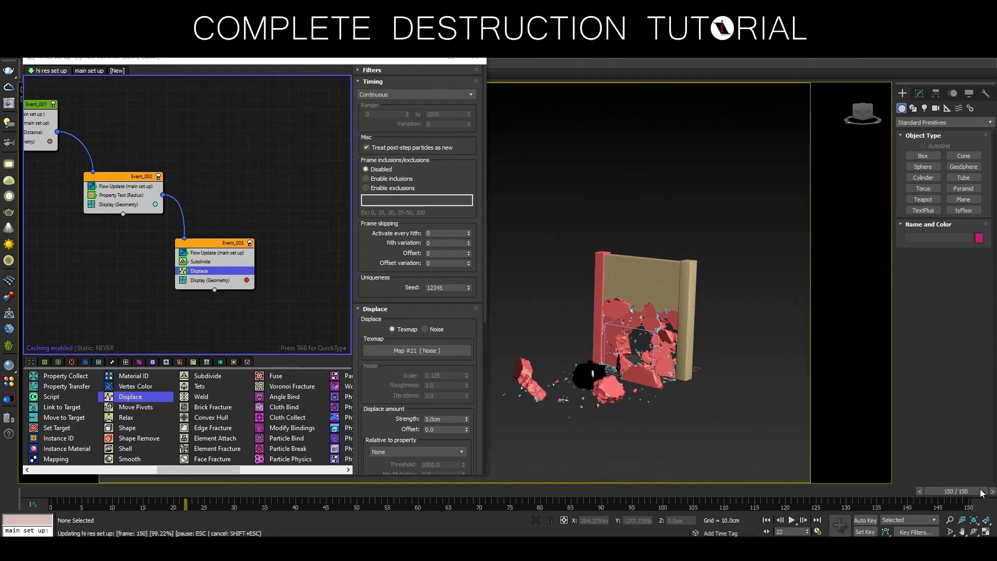
- Review the destruction from frame 11 to 91 and open Time Configuration
{"action": "left_click_drag", "start_coordinate": [953, 493], "coordinate": [124, 492]}
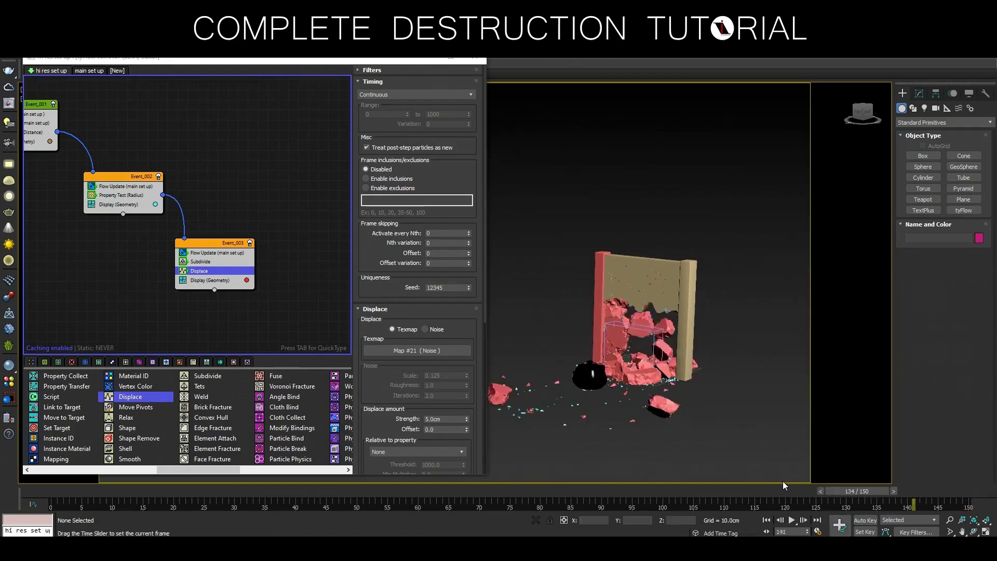
{"action": "left_click_drag", "start_coordinate": [129, 439], "coordinate": [661, 481]}
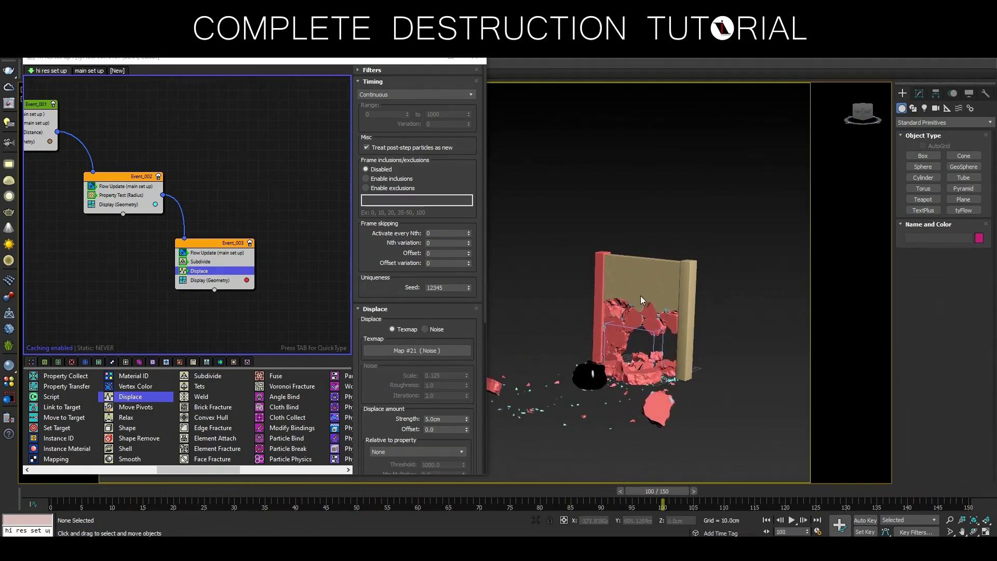
{"action": "scroll", "coordinate": [641, 296], "scroll_direction": "up", "scroll_amount": 2}
{"action": "left_click", "coordinate": [848, 87]}
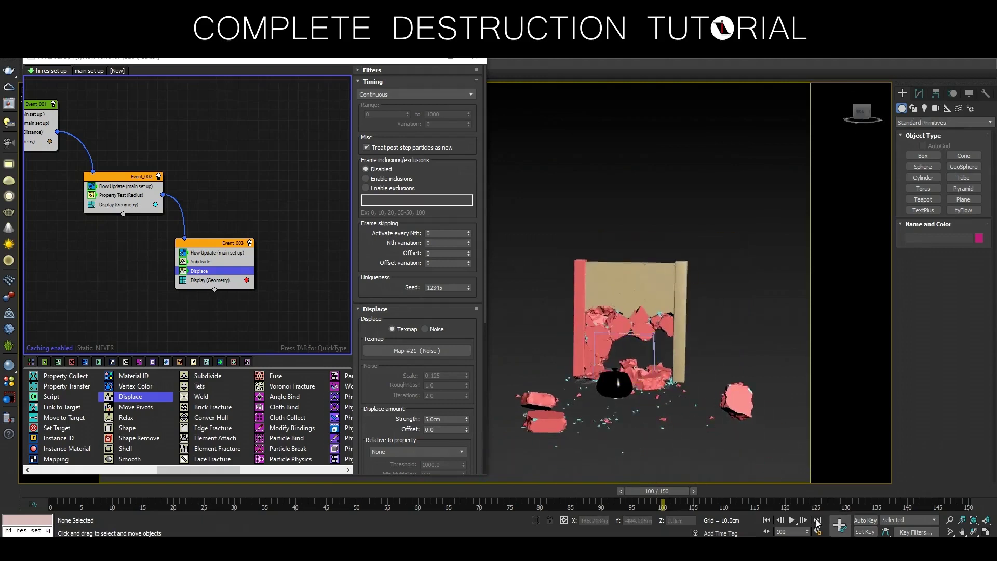
{"action": "left_click_drag", "start_coordinate": [691, 491], "coordinate": [212, 466]}
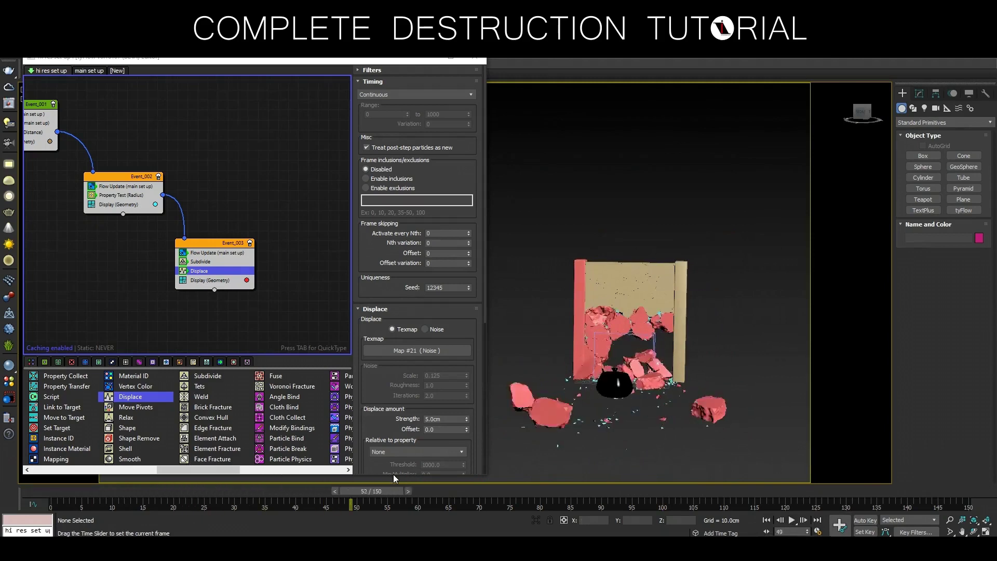
{"action": "left_click", "coordinate": [818, 532]}
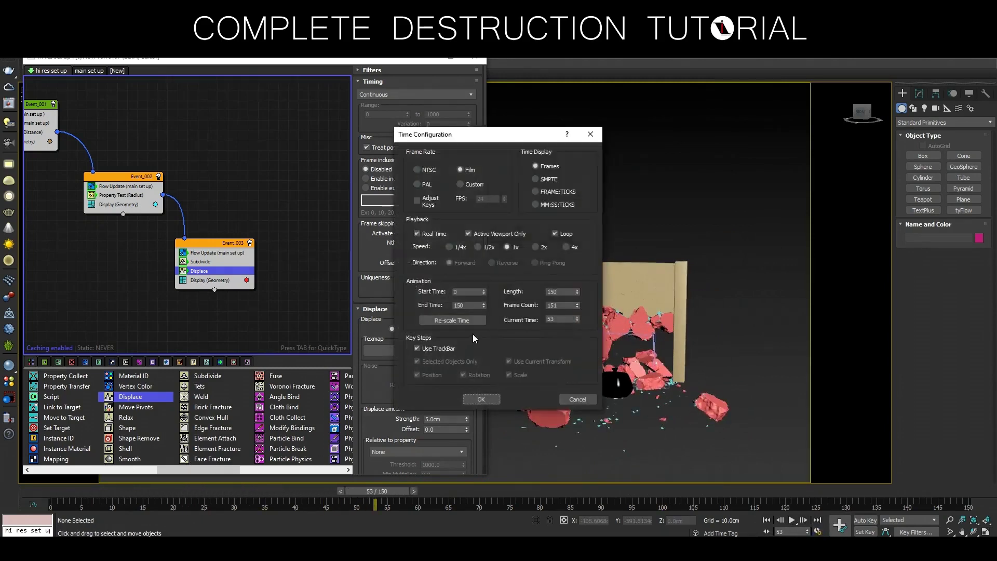
- Shorten the timeline to frames 0–100 and play the destruction from the start
{"action": "double_click", "coordinate": [459, 306]}
{"action": "left_click", "coordinate": [485, 398]}
{"action": "key", "text": "Home"}
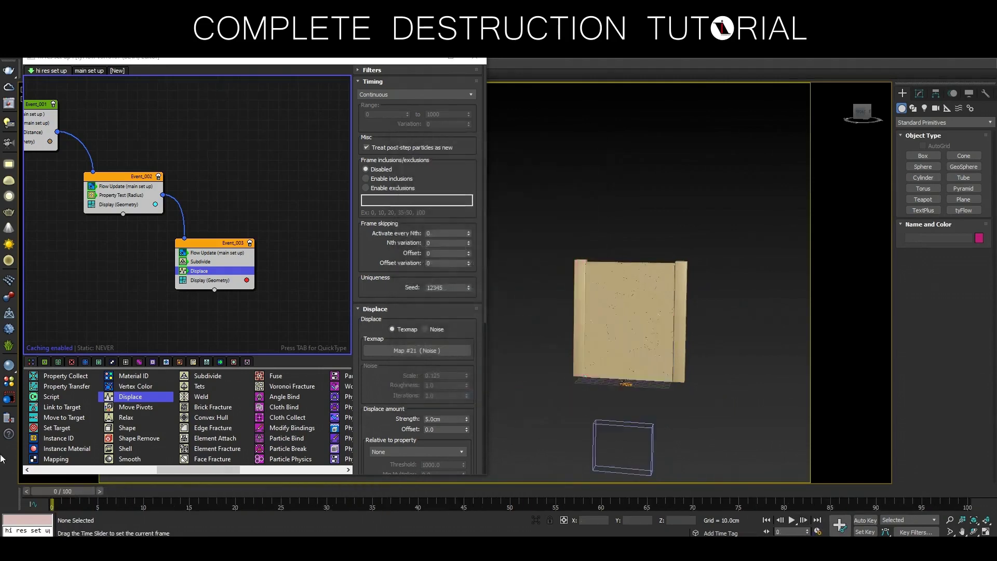
{"action": "left_click", "coordinate": [792, 520]}
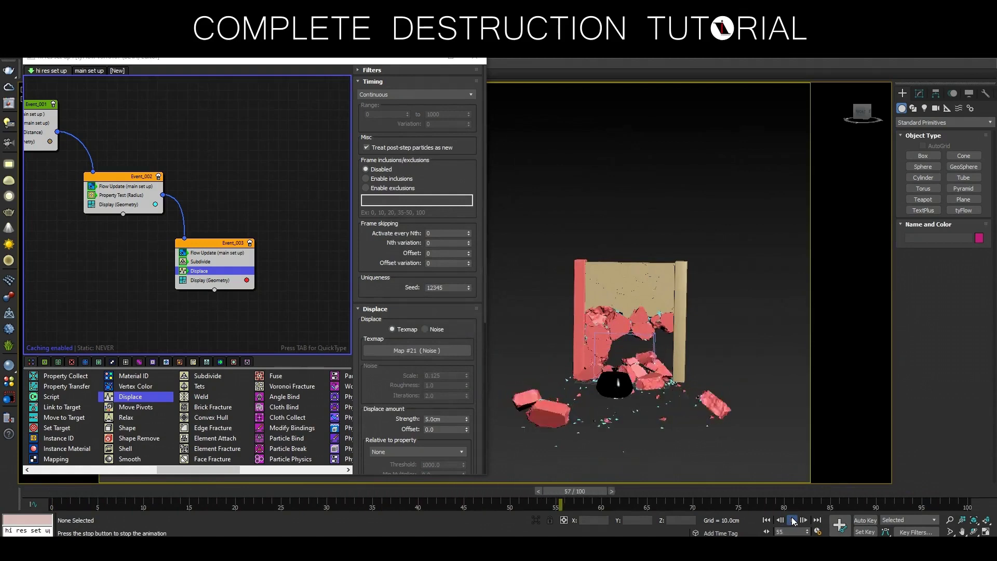
{"action": "left_click", "coordinate": [792, 521]}
- Reframe the view on the wall and debris, then rewind toward the start
{"action": "left_click_drag", "start_coordinate": [861, 111], "coordinate": [868, 116]}
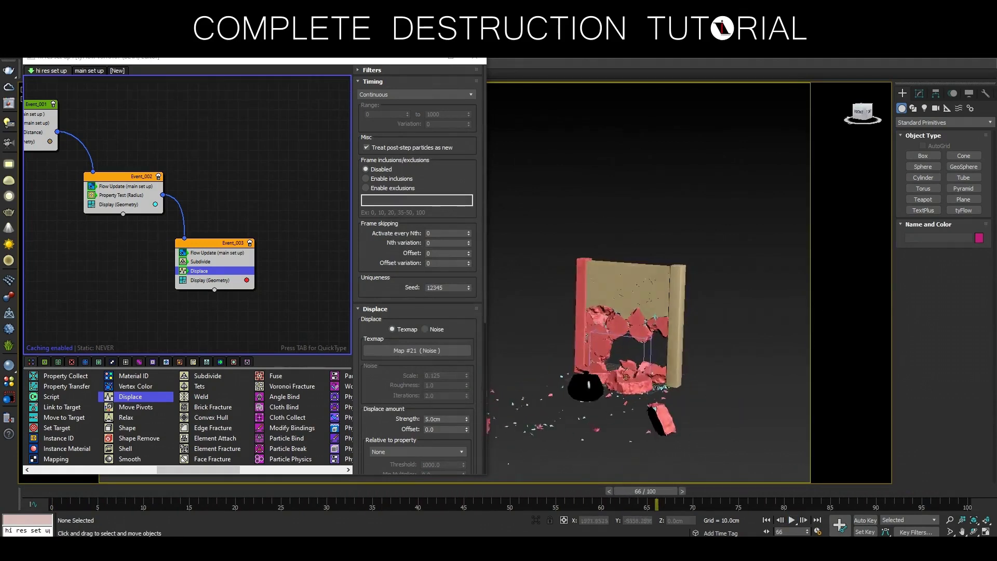
{"action": "mouse_move", "coordinate": [742, 281]}
{"action": "middle_mouse_down"}
{"action": "mouse_move", "coordinate": [754, 358]}
{"action": "mouse_move", "coordinate": [711, 337]}
{"action": "middle_mouse_up"}
{"action": "scroll", "coordinate": [699, 334], "scroll_direction": "up", "scroll_amount": 5}
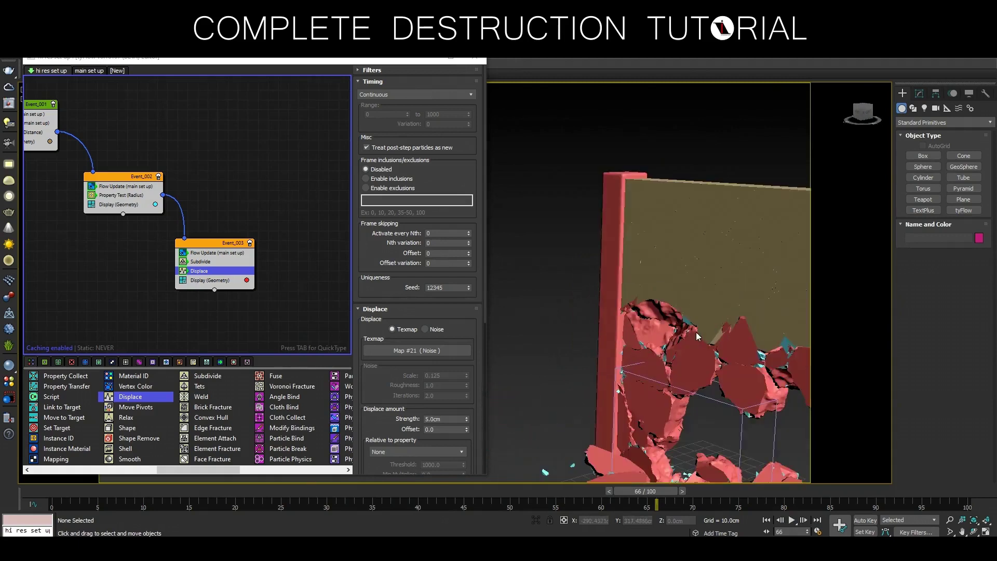
{"action": "scroll", "coordinate": [699, 334], "scroll_direction": "up", "scroll_amount": 3}
{"action": "scroll", "coordinate": [699, 329], "scroll_direction": "down", "scroll_amount": 8}
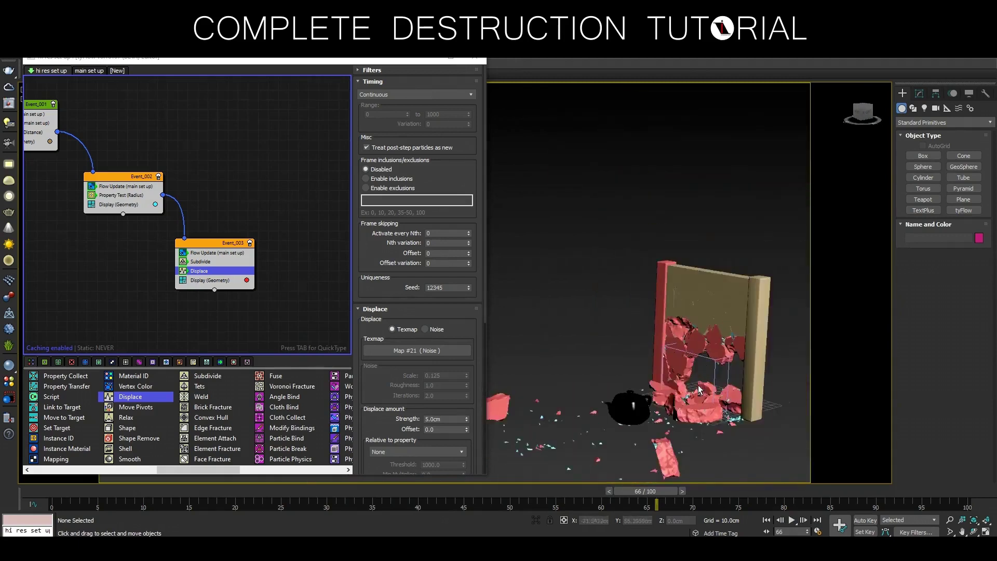
{"action": "middle_click_drag", "start_coordinate": [698, 329], "coordinate": [722, 385], "text": "alt"}
{"action": "middle_click_drag", "start_coordinate": [749, 421], "coordinate": [777, 395]}
{"action": "mouse_move", "coordinate": [657, 496]}
{"action": "left_mouse_down"}
{"action": "mouse_move", "coordinate": [108, 487]}
{"action": "mouse_move", "coordinate": [478, 480]}
{"action": "left_mouse_up"}
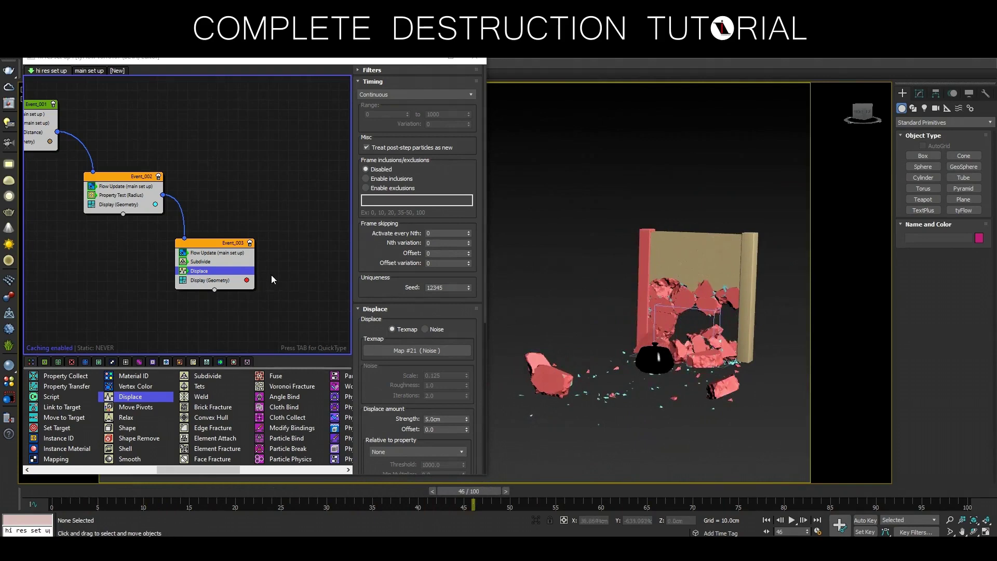
{"action": "middle_click_drag", "start_coordinate": [271, 279], "coordinate": [326, 280]}
- Add a Mesh operator above Display in Event_001, Event_002 and Event_003
{"action": "left_click", "coordinate": [348, 469]}
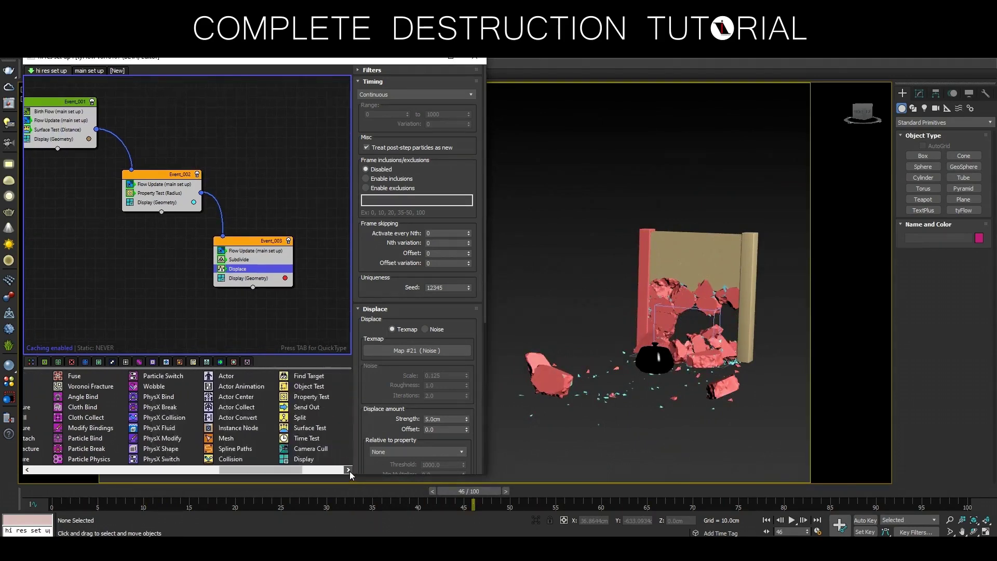
{"action": "left_click", "coordinate": [348, 469]}
{"action": "left_click_drag", "start_coordinate": [124, 436], "coordinate": [201, 344]}
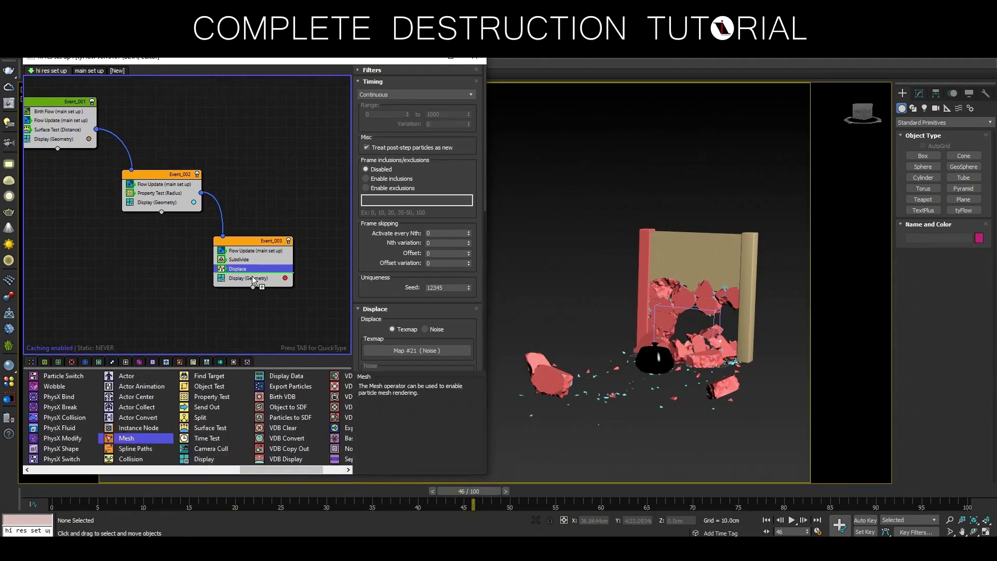
{"action": "left_click_drag", "start_coordinate": [253, 281], "coordinate": [254, 281]}
{"action": "left_click_drag", "start_coordinate": [139, 439], "coordinate": [158, 205]}
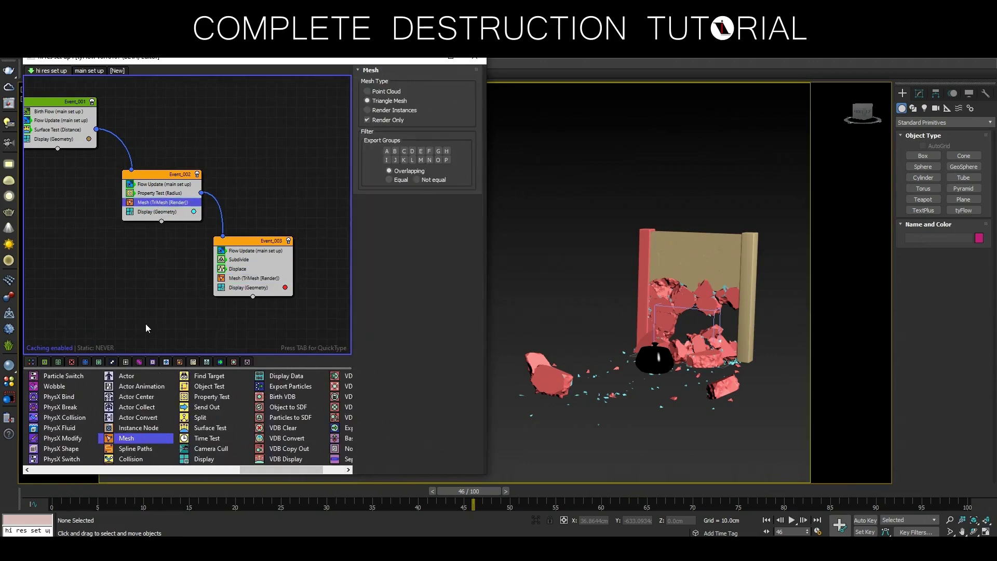
{"action": "left_click_drag", "start_coordinate": [134, 440], "coordinate": [68, 145]}
{"action": "scroll", "coordinate": [141, 297], "scroll_direction": "down", "scroll_amount": 2}
{"action": "scroll", "coordinate": [167, 275], "scroll_direction": "down", "scroll_amount": 1}
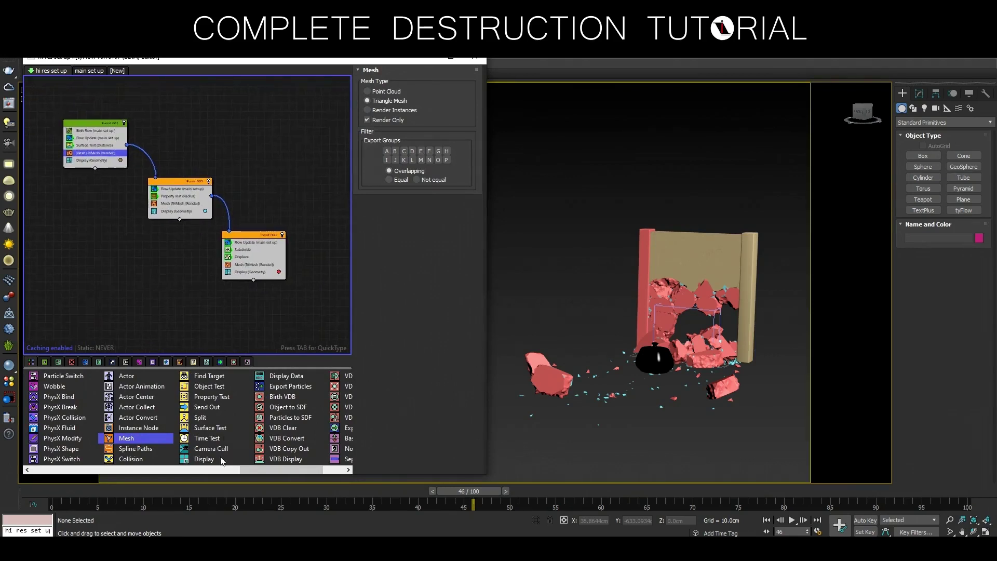
{"action": "left_click_drag", "start_coordinate": [290, 386], "coordinate": [196, 309]}
- Export the tyCache as tyCache_02 into a new TYCACHE\02 folder and generate the files
{"action": "left_click", "coordinate": [459, 275]}
{"action": "left_click", "coordinate": [494, 297]}
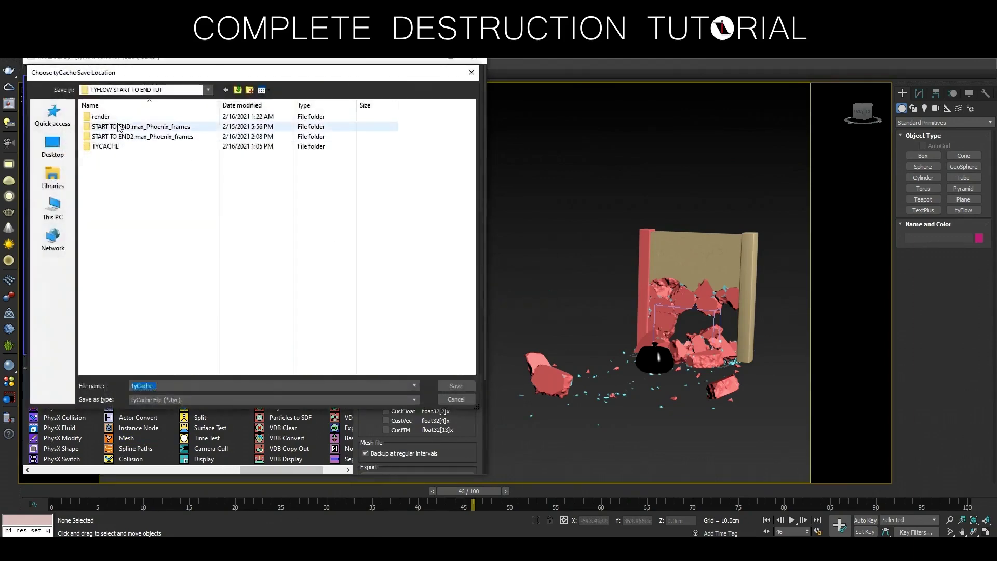
{"action": "double_click", "coordinate": [109, 146]}
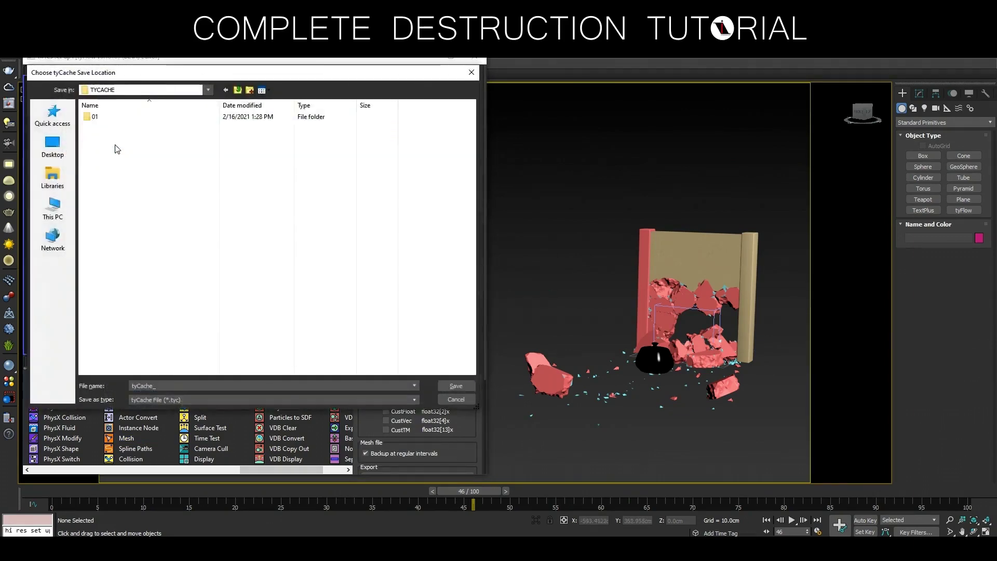
{"action": "left_click", "coordinate": [250, 90]}
{"action": "type", "text": "02"}
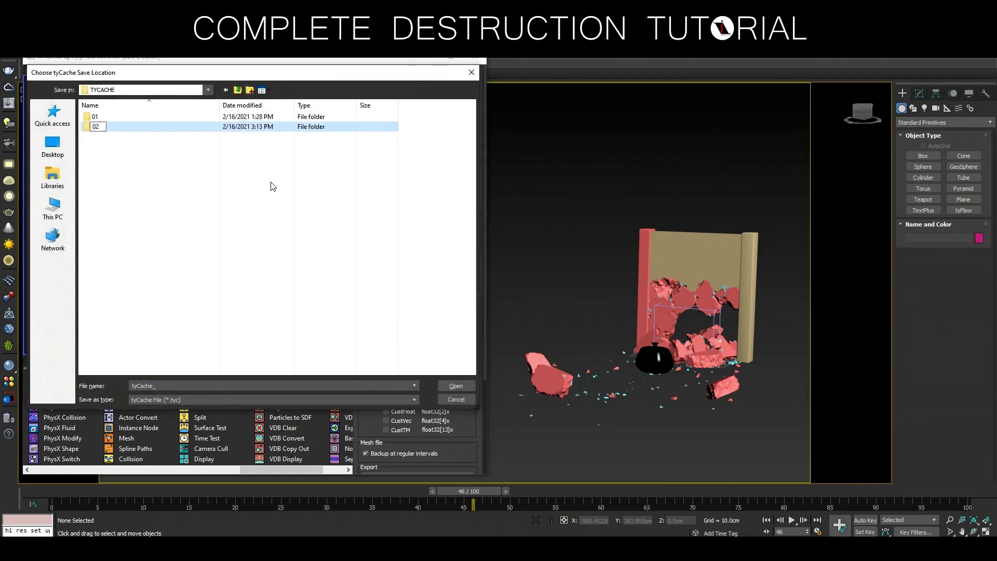
{"action": "key", "text": "Return"}
{"action": "double_click", "coordinate": [131, 129]}
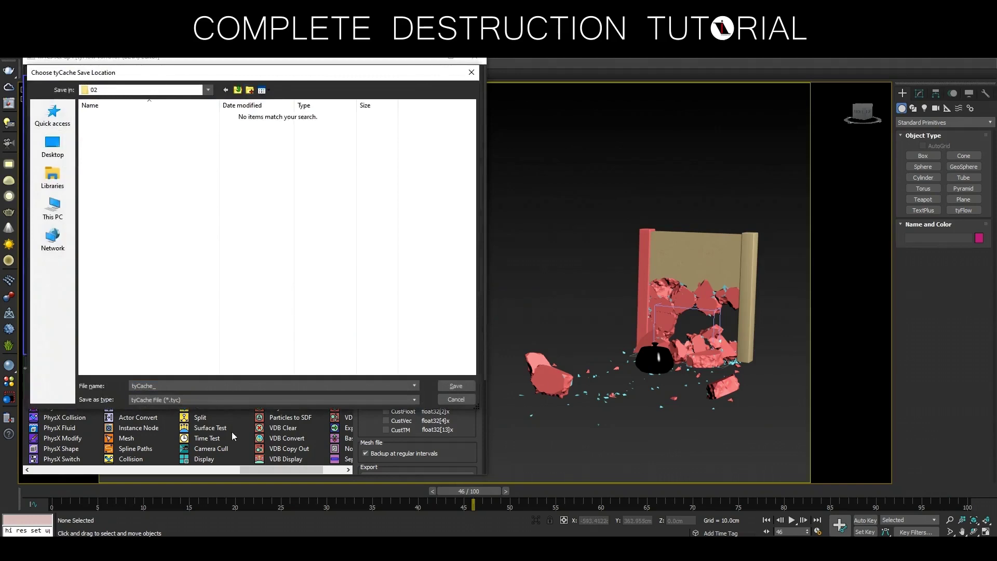
{"action": "left_click", "coordinate": [222, 389]}
{"action": "type", "text": "02"}
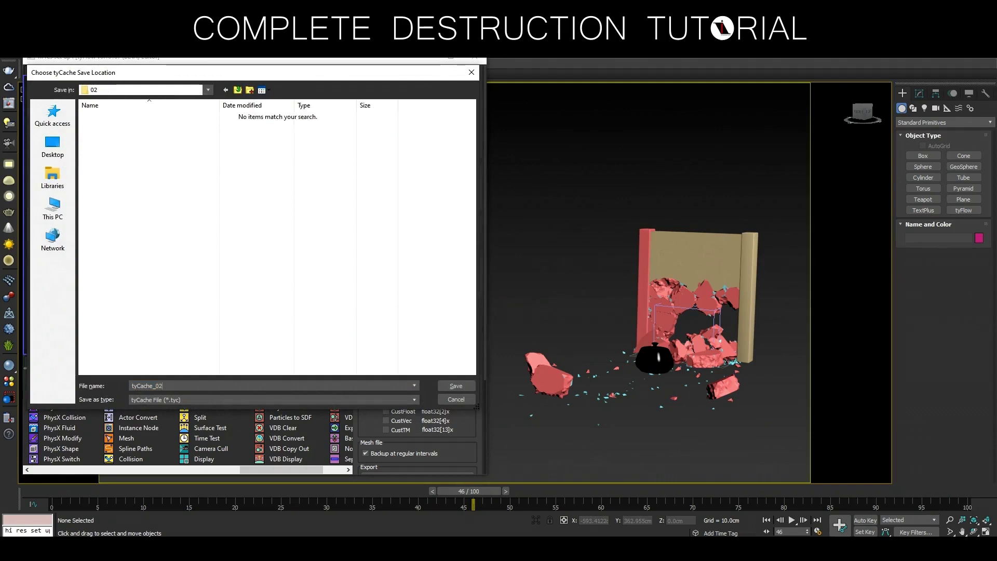
{"action": "left_click", "coordinate": [456, 387]}
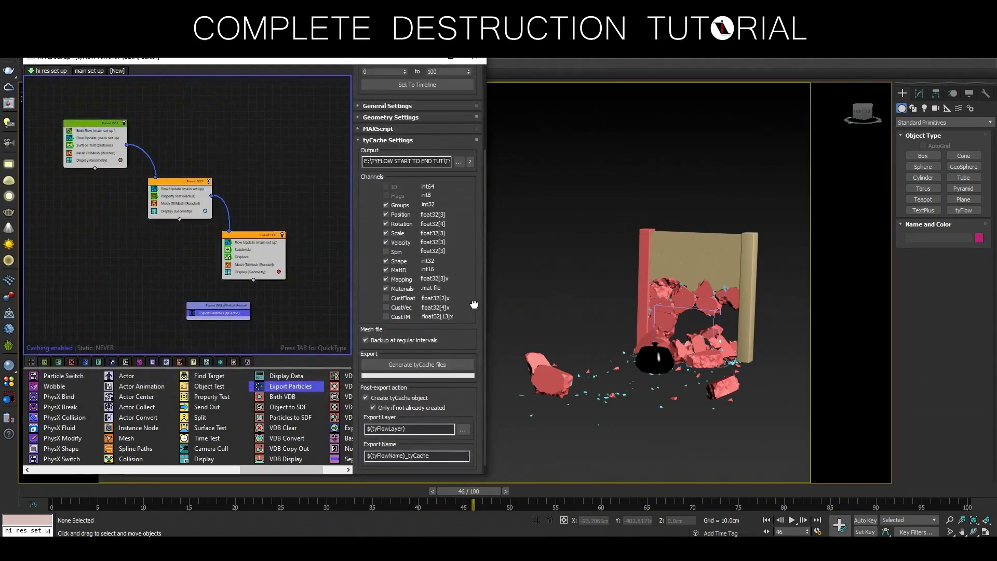
{"action": "left_click", "coordinate": [449, 357]}
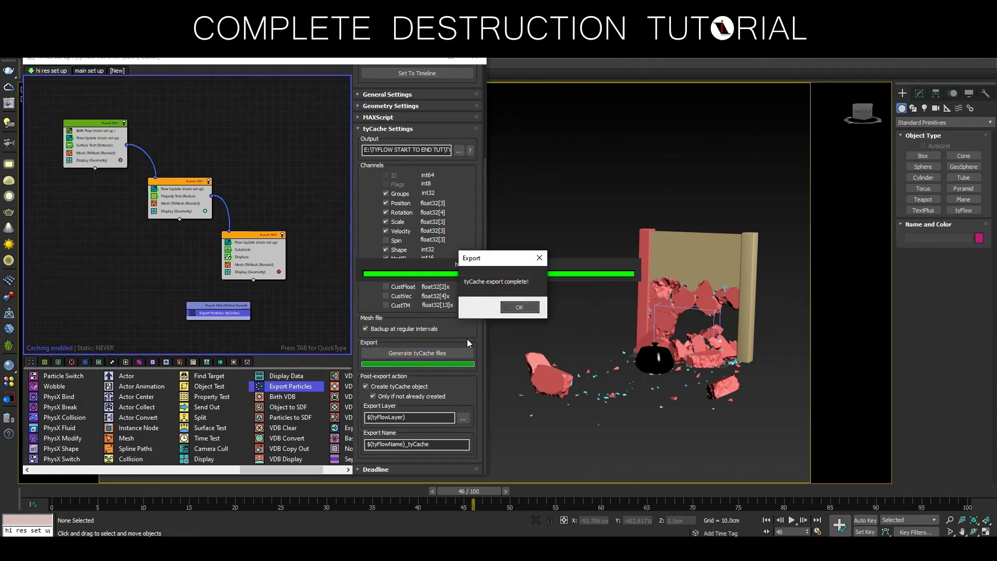
{"action": "left_click", "coordinate": [520, 307]}
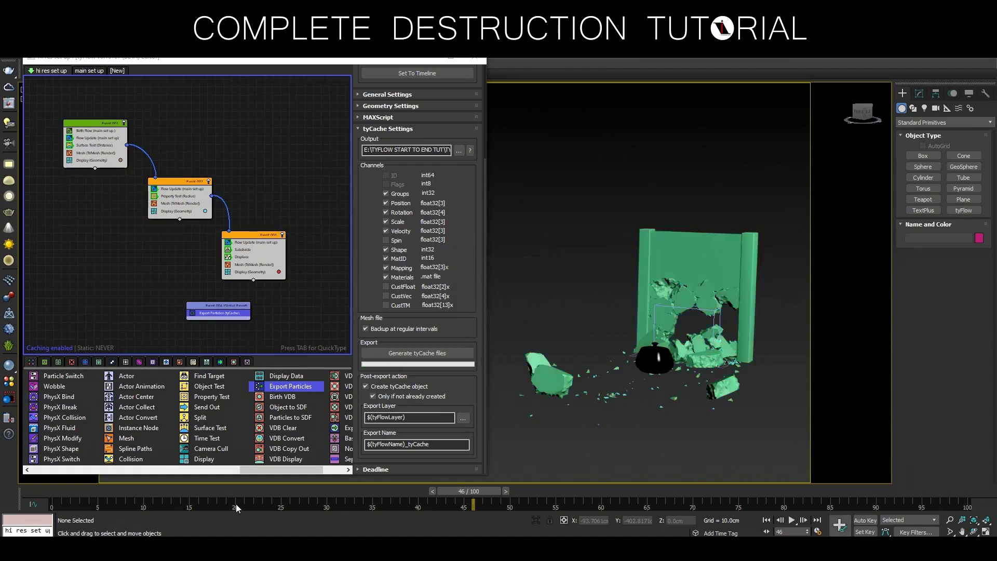
- Disable the tyFlow simulation, close its editor, and hide 'hi res set up' leaving its tyCache
{"action": "right_click", "coordinate": [270, 202]}
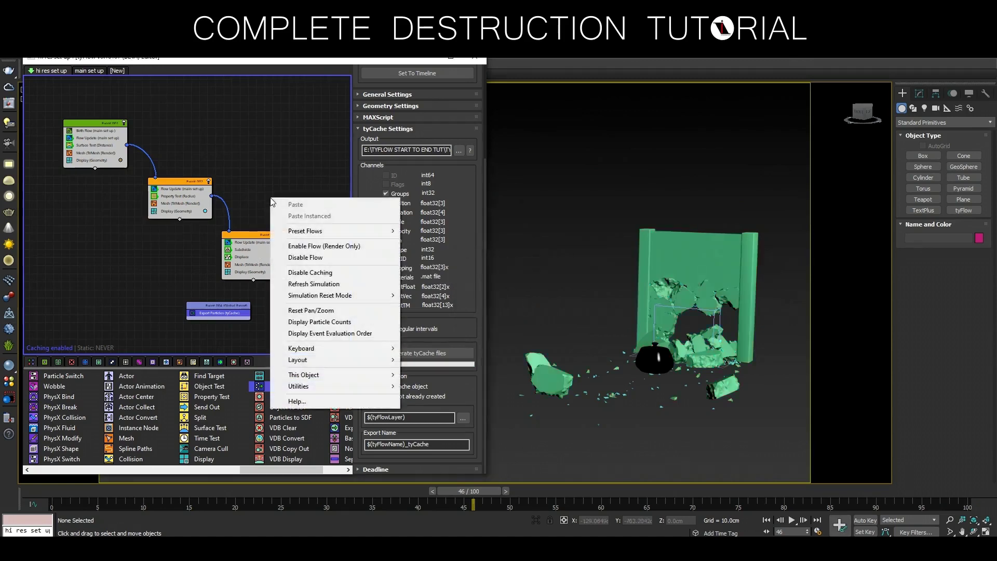
{"action": "left_click", "coordinate": [316, 258]}
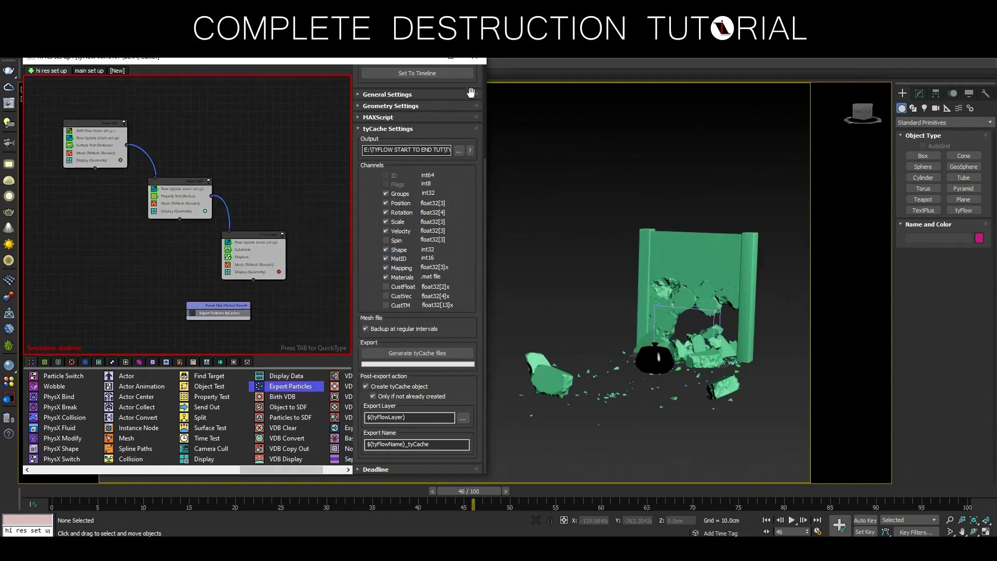
{"action": "left_click", "coordinate": [473, 61]}
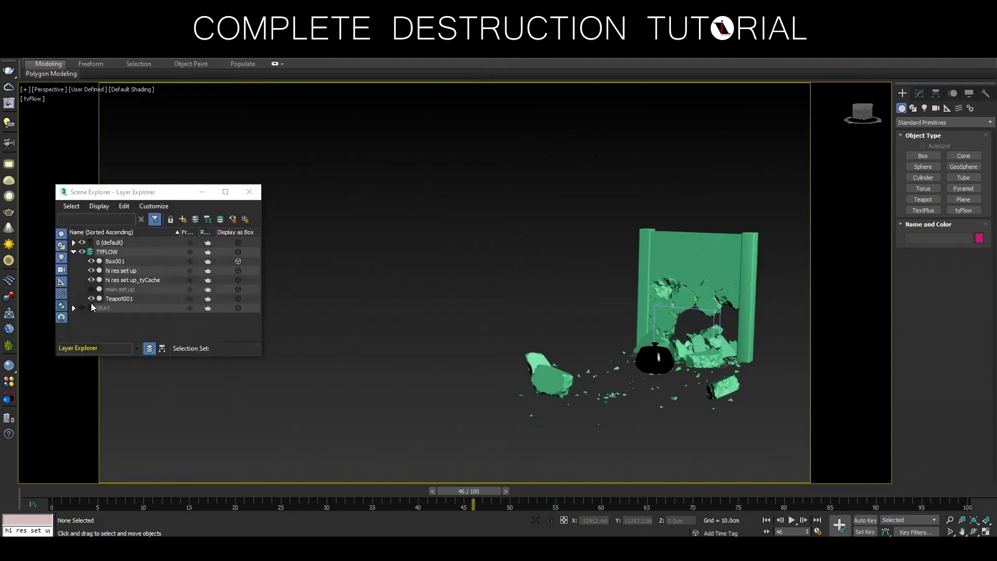
{"action": "left_click", "coordinate": [91, 270]}
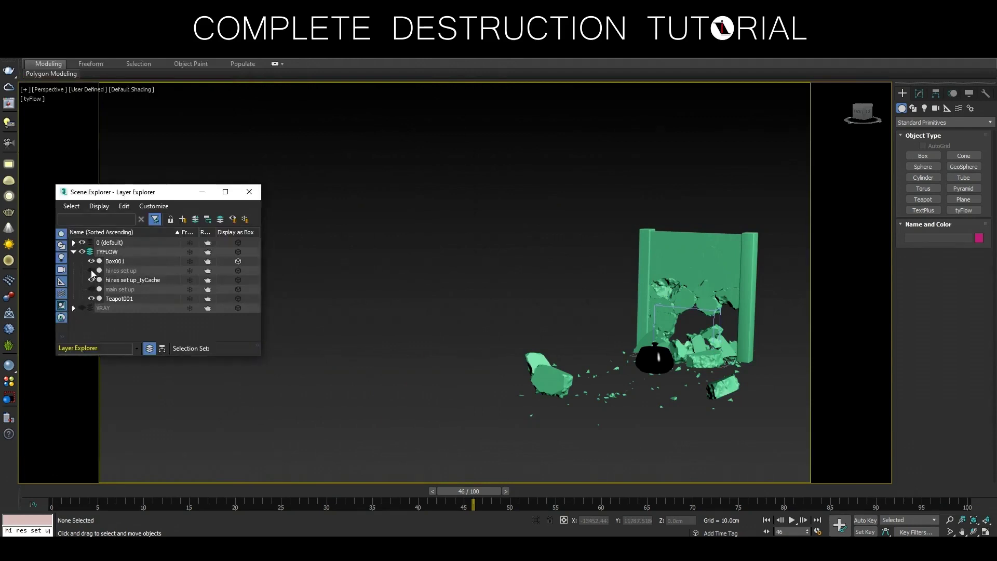
{"action": "left_click", "coordinate": [130, 280]}
- Scrub the cached destruction back to frame 4 with the wall intact
{"action": "middle_click_drag", "start_coordinate": [566, 411], "coordinate": [477, 406]}
{"action": "mouse_move", "coordinate": [486, 492]}
{"action": "left_mouse_down"}
{"action": "mouse_move", "coordinate": [187, 467]}
{"action": "mouse_move", "coordinate": [331, 470]}
{"action": "mouse_move", "coordinate": [223, 460]}
{"action": "left_mouse_up"}
{"action": "mouse_move", "coordinate": [650, 416]}
{"action": "middle_mouse_down"}
{"action": "mouse_move", "coordinate": [570, 416]}
{"action": "mouse_move", "coordinate": [558, 439]}
{"action": "middle_mouse_up"}
{"action": "scroll", "coordinate": [535, 403], "scroll_direction": "up", "scroll_amount": 3}
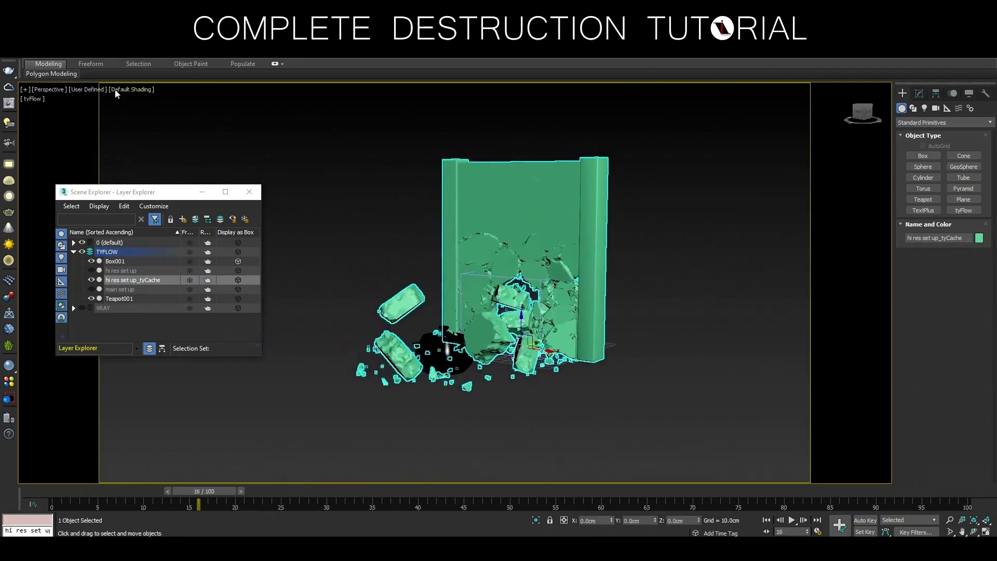
{"action": "left_click_drag", "start_coordinate": [213, 491], "coordinate": [107, 489]}
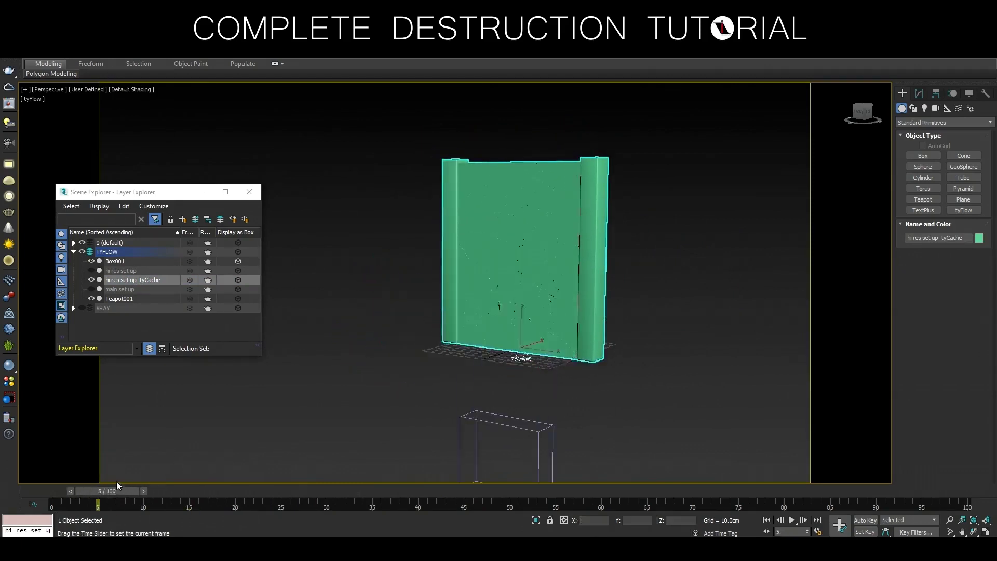
{"action": "left_click", "coordinate": [335, 385]}
{"action": "left_click", "coordinate": [9, 70]}
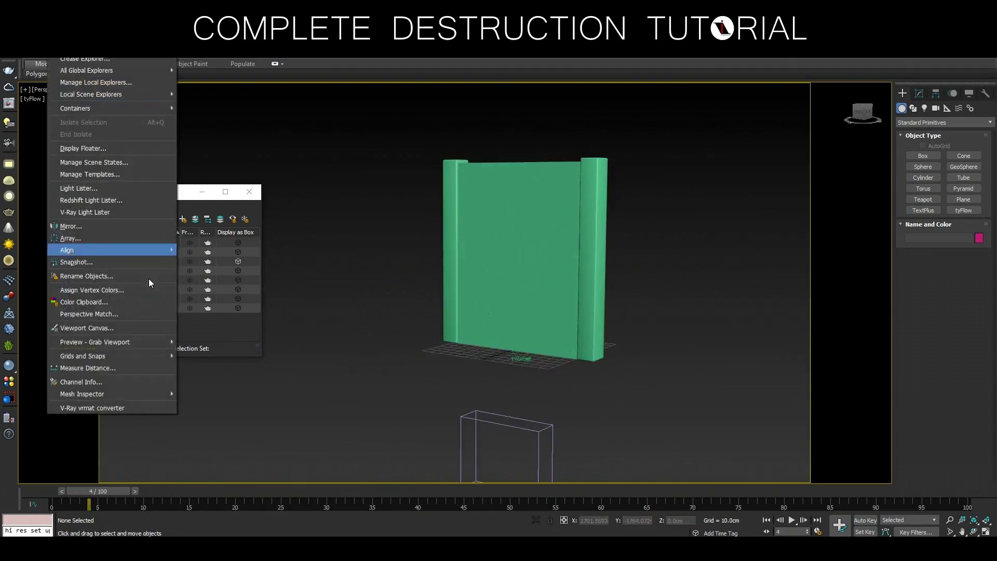
- Create a tyPreview of the destruction with the custom range ending at frame 100
{"action": "left_click", "coordinate": [224, 341]}
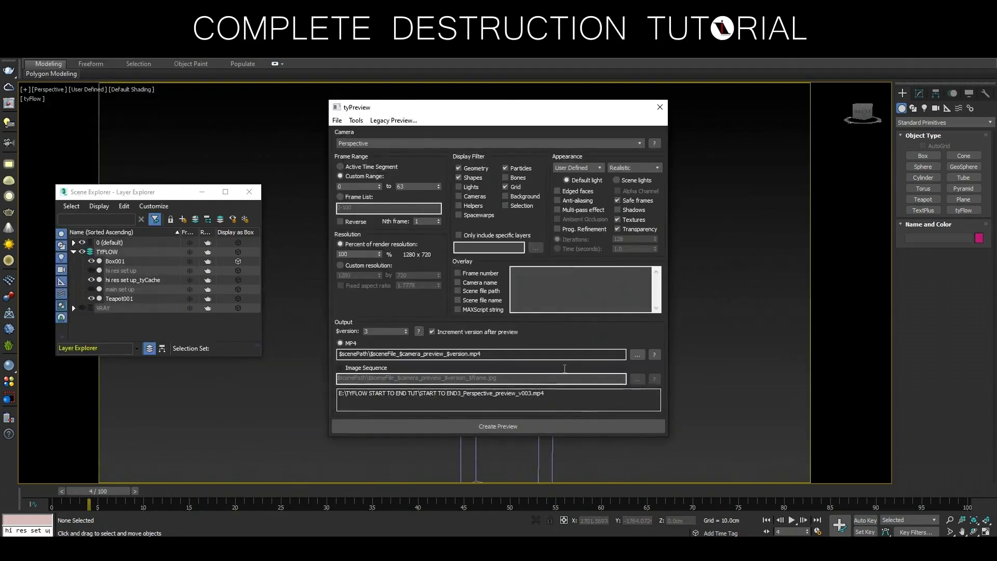
{"action": "type", "text": "100"}
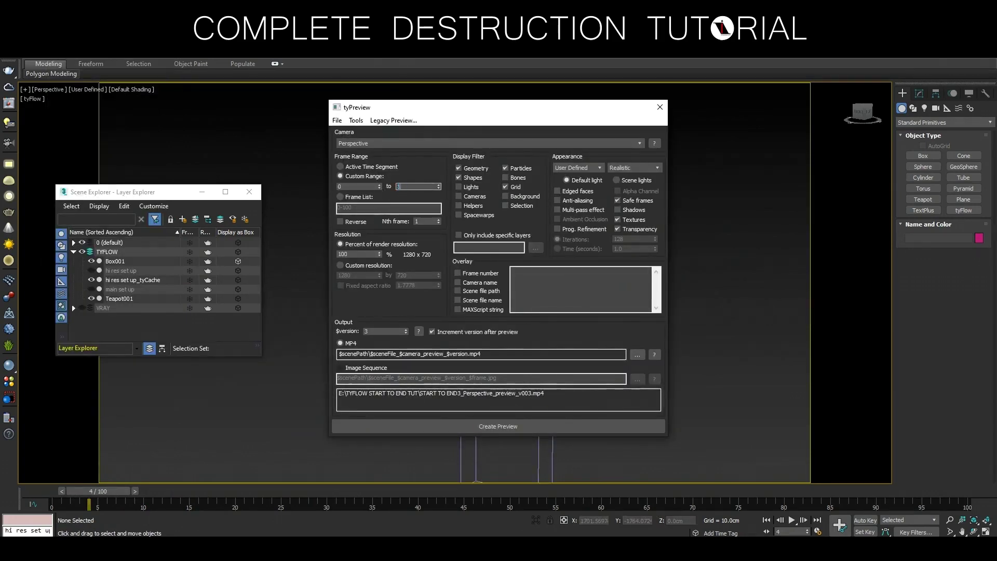
{"action": "left_click", "coordinate": [556, 427]}
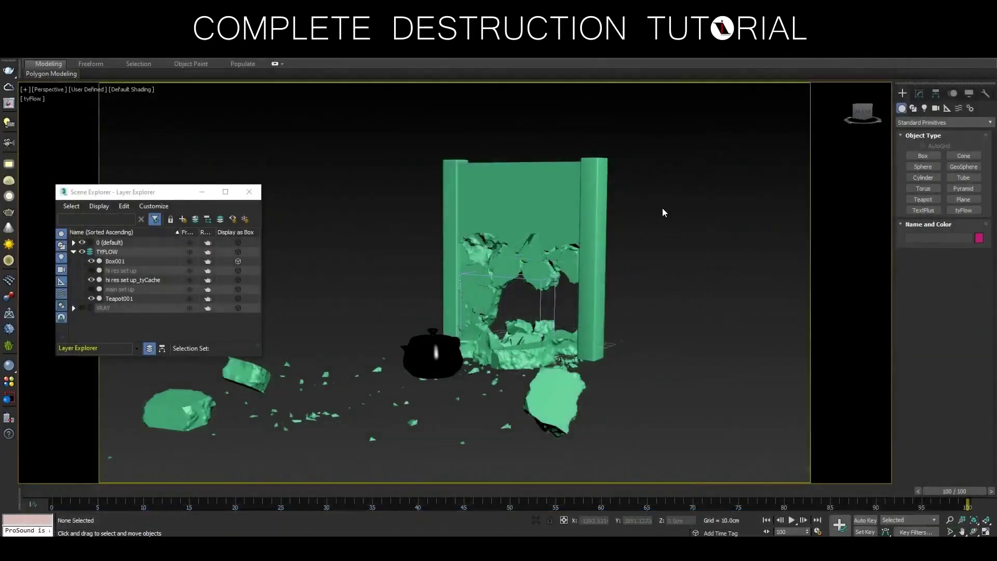
- Move Box001 into a new layer named dust
{"action": "scroll", "coordinate": [656, 264], "scroll_direction": "down", "scroll_amount": 1}
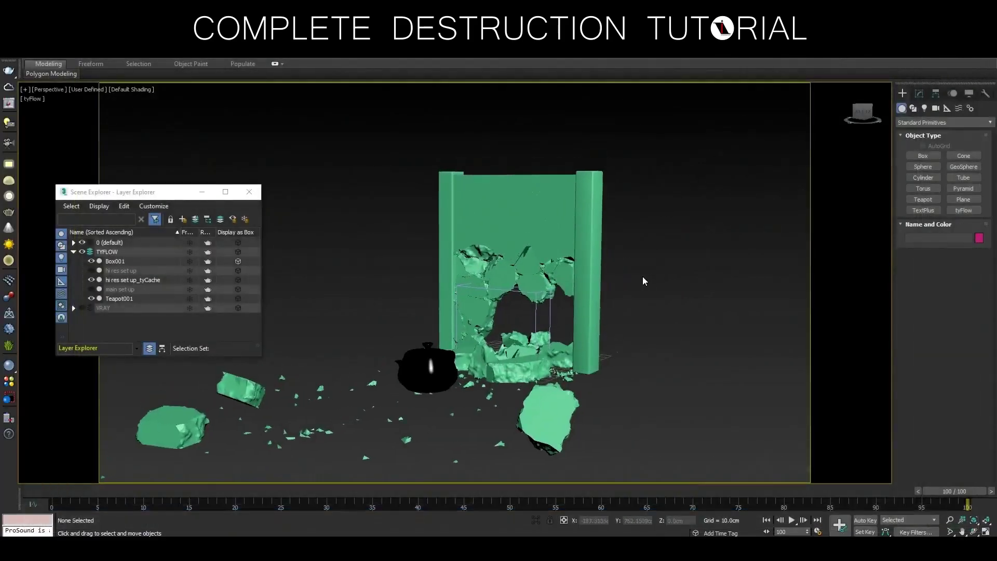
{"action": "scroll", "coordinate": [643, 276], "scroll_direction": "down", "scroll_amount": 3}
{"action": "mouse_move", "coordinate": [635, 310]}
{"action": "middle_mouse_down", "text": "alt"}
{"action": "mouse_move", "coordinate": [644, 326]}
{"action": "mouse_move", "coordinate": [653, 320]}
{"action": "mouse_move", "coordinate": [616, 325]}
{"action": "middle_mouse_up", "text": "alt"}
{"action": "left_click", "coordinate": [575, 279]}
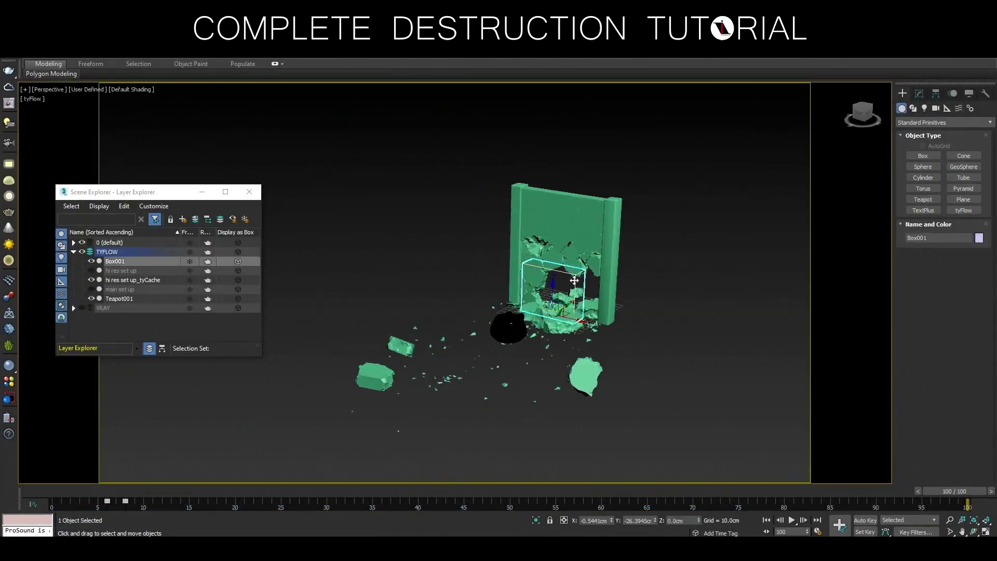
{"action": "left_click", "coordinate": [73, 251]}
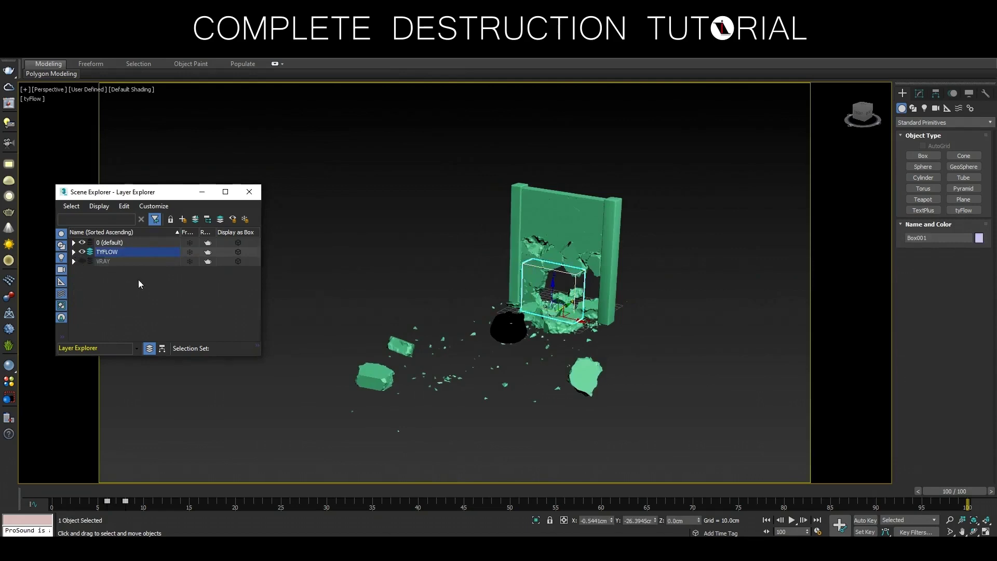
{"action": "left_click", "coordinate": [182, 218]}
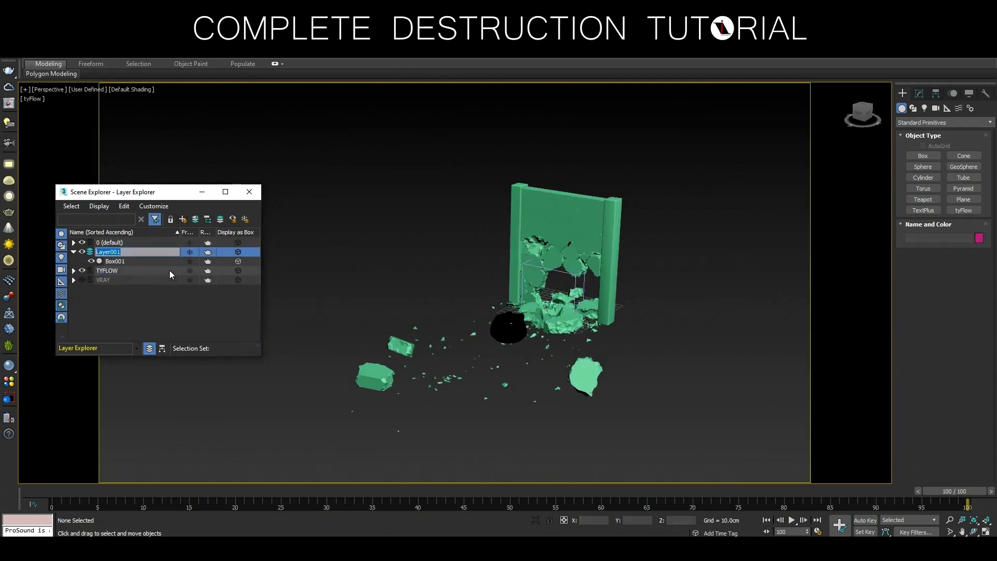
{"action": "type", "text": "dust"}
{"action": "key", "text": "Return"}
- Hide Box001 from the viewport and clear the selection
{"action": "scroll", "coordinate": [692, 284], "scroll_direction": "down", "scroll_amount": 3}
{"action": "middle_click_drag", "start_coordinate": [690, 281], "coordinate": [692, 284]}
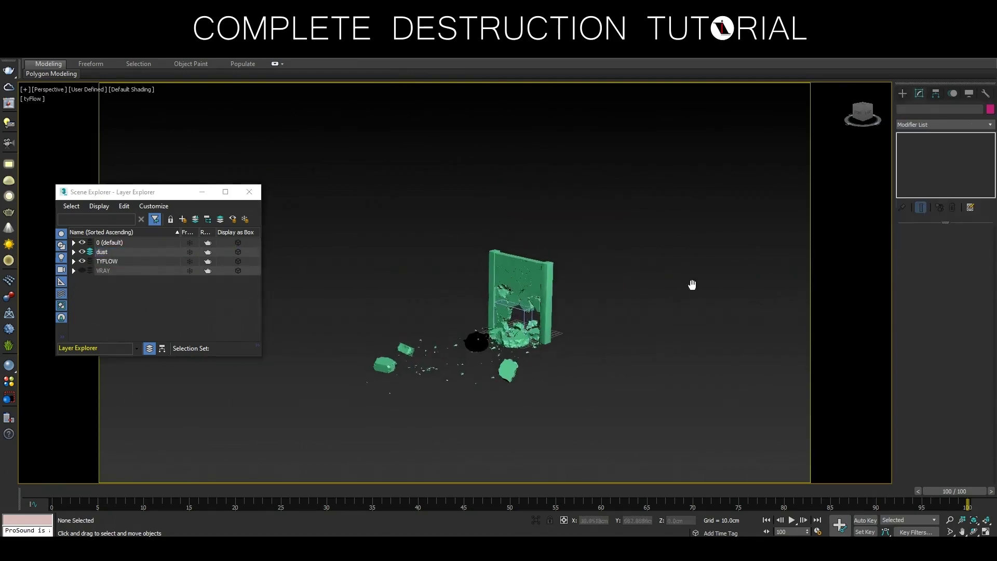
{"action": "left_click", "coordinate": [514, 309]}
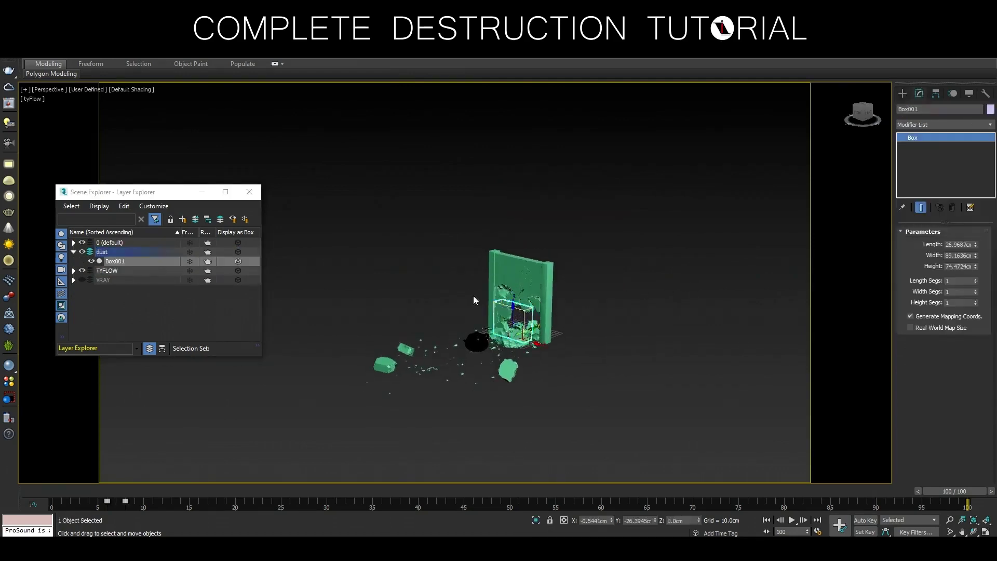
{"action": "left_click", "coordinate": [91, 262]}
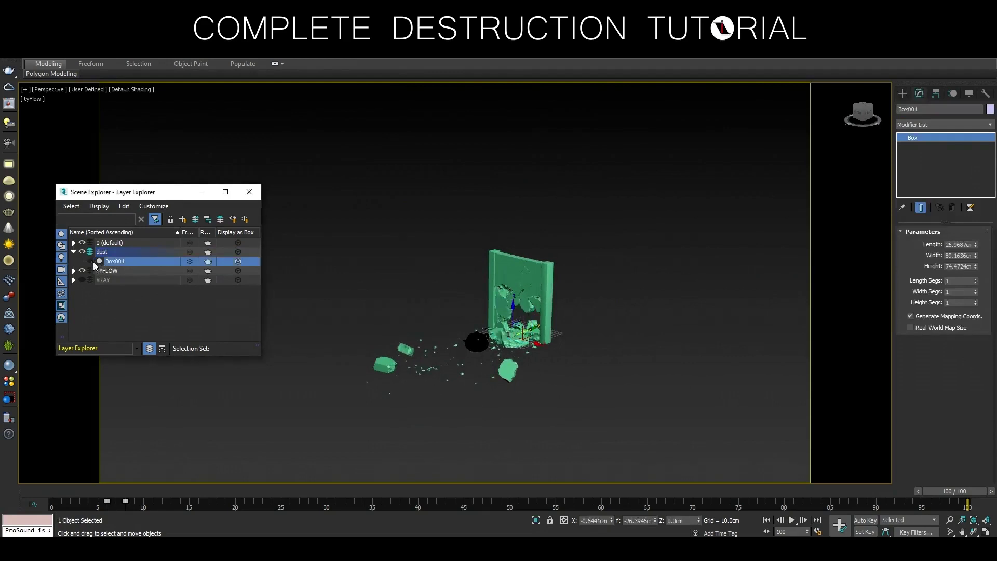
{"action": "middle_click_drag", "start_coordinate": [453, 410], "coordinate": [525, 423]}
{"action": "left_click", "coordinate": [770, 188]}
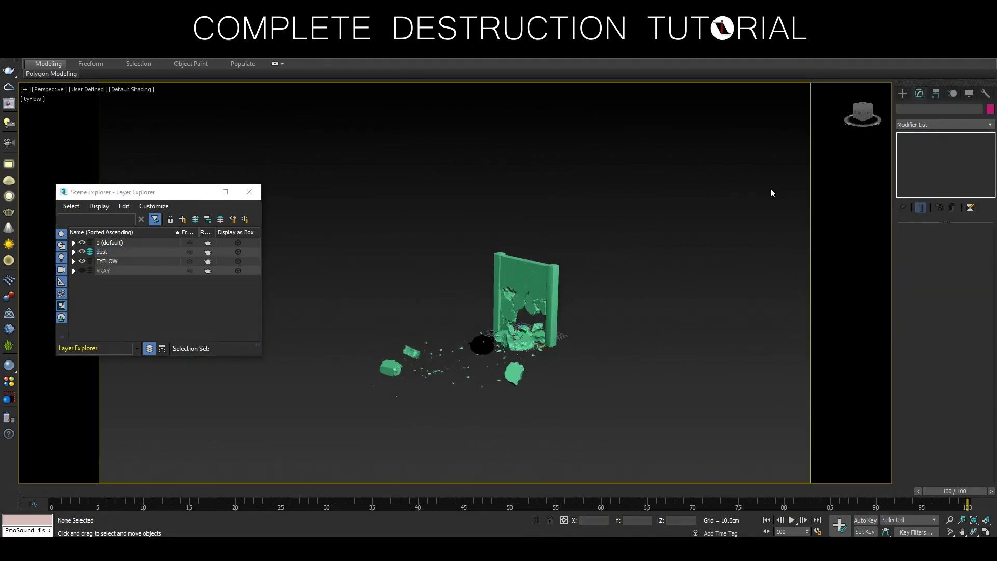
- Draw a PhoenixFD Fire/Smoke simulator grid around the wall
{"action": "left_click", "coordinate": [902, 93]}
{"action": "left_click", "coordinate": [909, 125]}
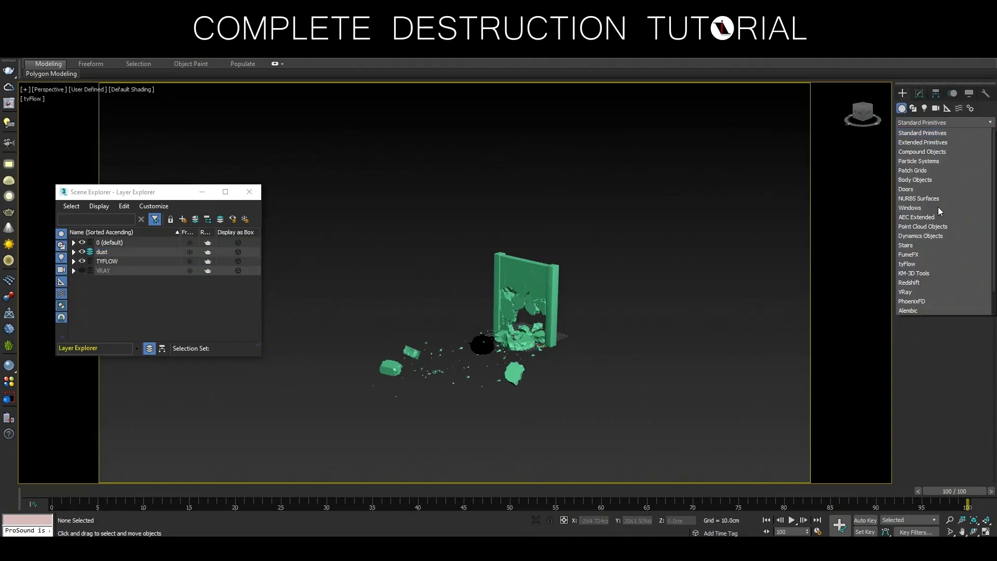
{"action": "left_click", "coordinate": [917, 301]}
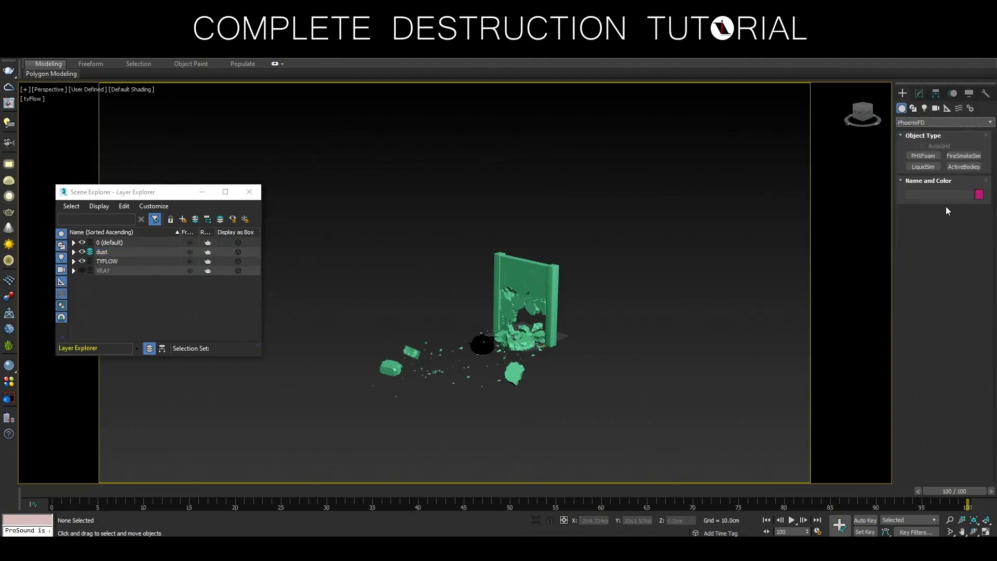
{"action": "left_click", "coordinate": [963, 155]}
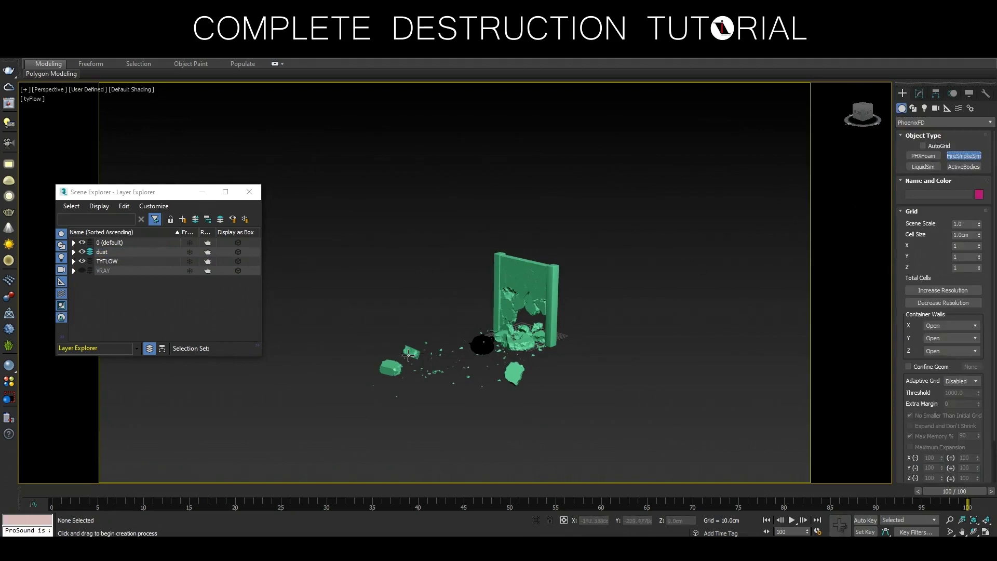
{"action": "left_click_drag", "start_coordinate": [442, 337], "coordinate": [633, 354]}
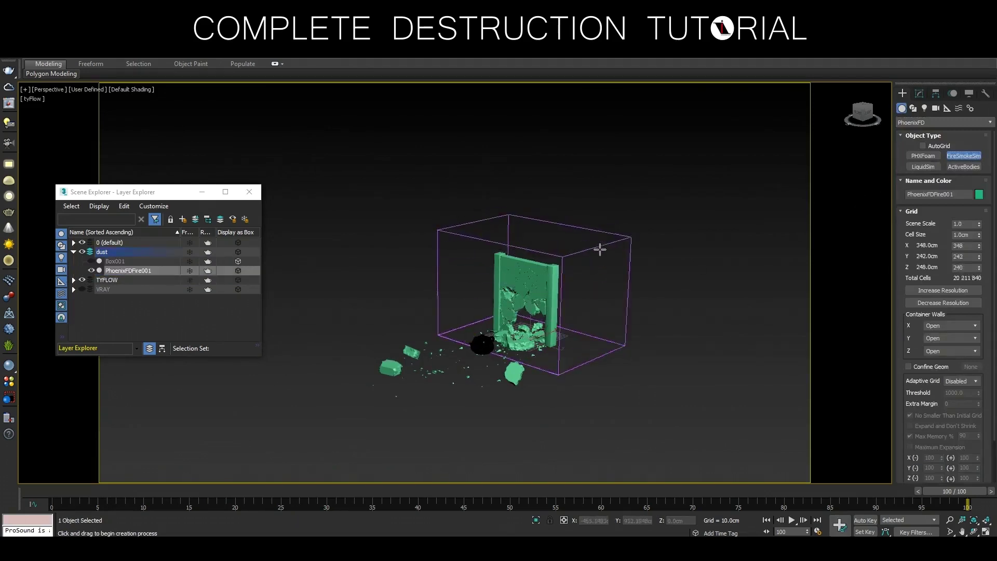
{"action": "right_click", "coordinate": [596, 256]}
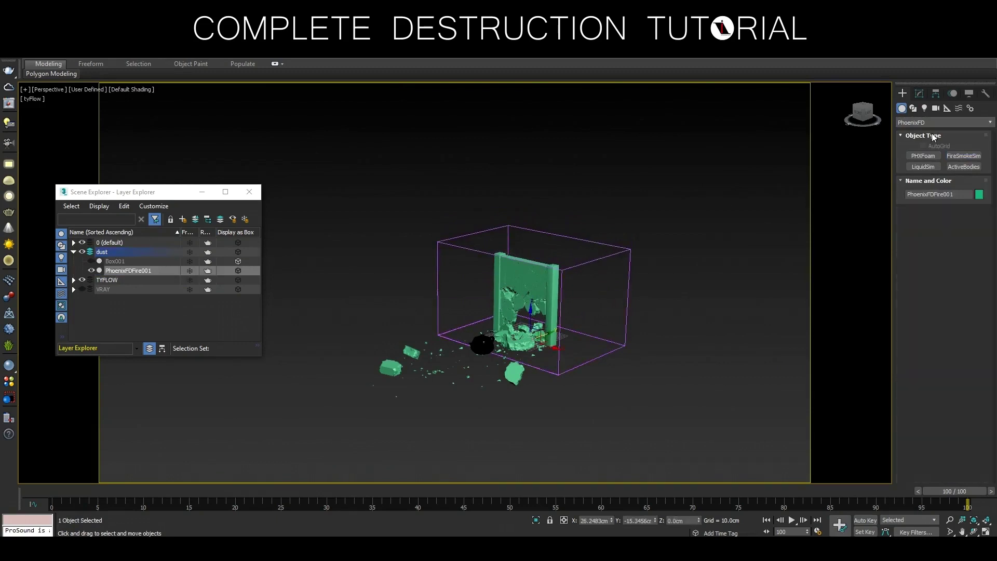
- Set Scene Scale 15.0 and size the grid to 167 cells in X and 115 in height
{"action": "left_click", "coordinate": [920, 98]}
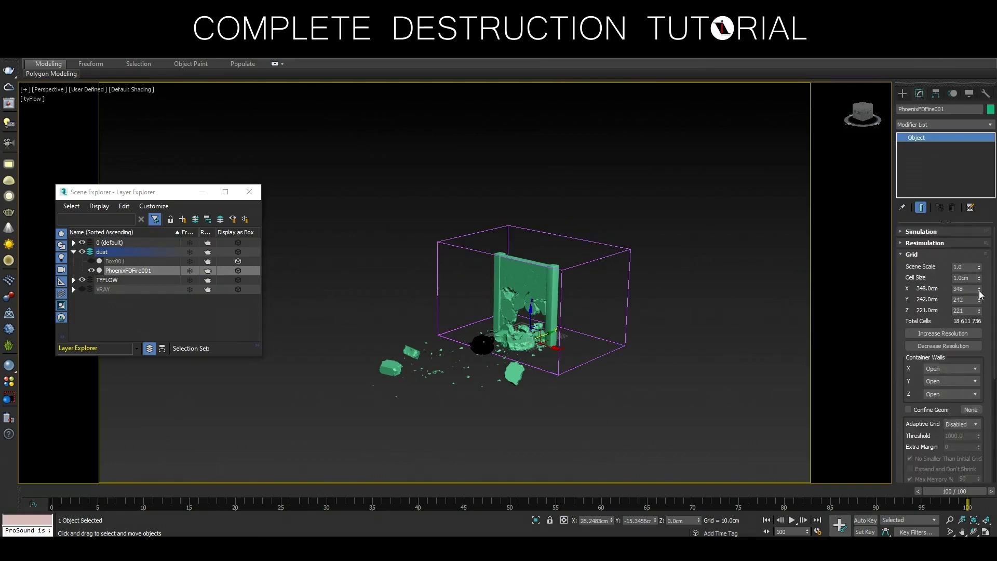
{"action": "left_click", "coordinate": [970, 268]}
{"action": "type", "text": "15"}
{"action": "key", "text": "Return"}
{"action": "left_click_drag", "start_coordinate": [979, 290], "coordinate": [978, 311]}
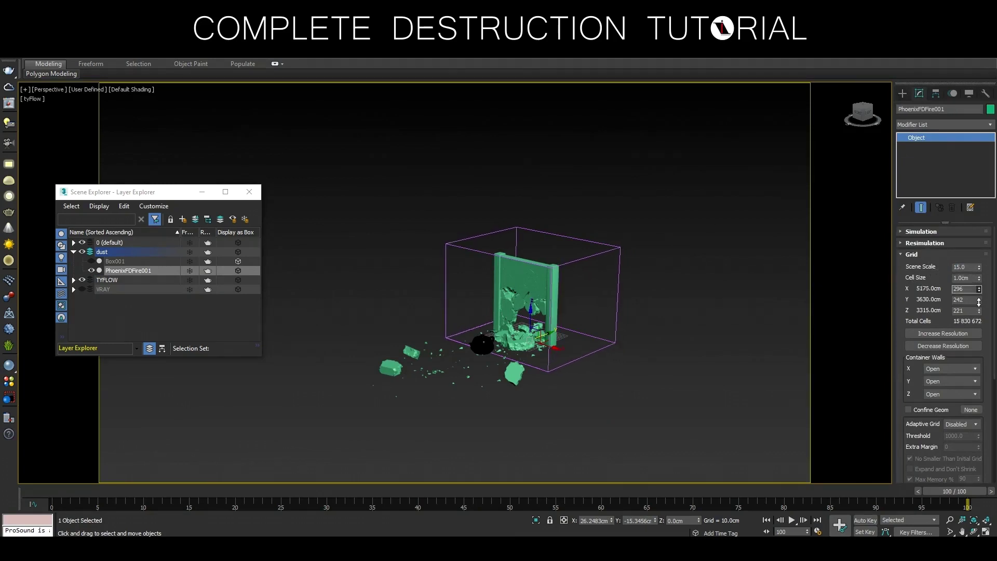
{"action": "left_click_drag", "start_coordinate": [979, 310], "coordinate": [977, 321]}
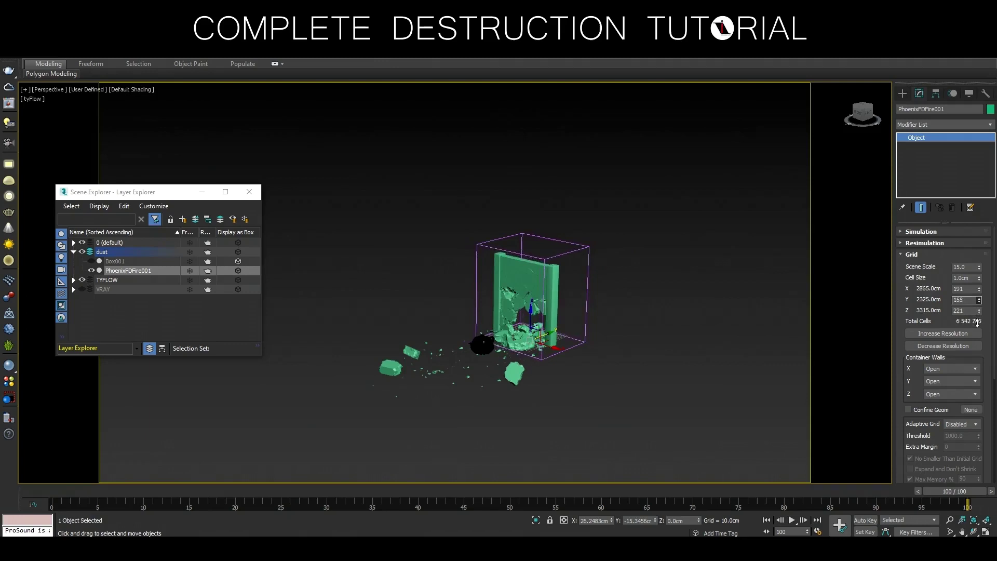
{"action": "left_click_drag", "start_coordinate": [979, 310], "coordinate": [977, 349]}
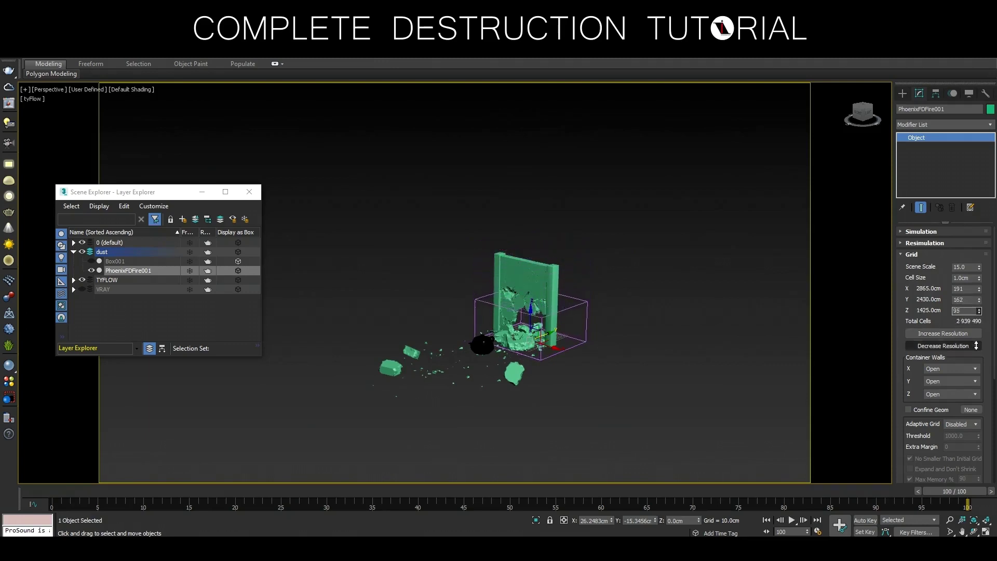
- Move the grid box onto the wall and adjust its height to 111 cells
{"action": "left_click_drag", "start_coordinate": [736, 494], "coordinate": [144, 465]}
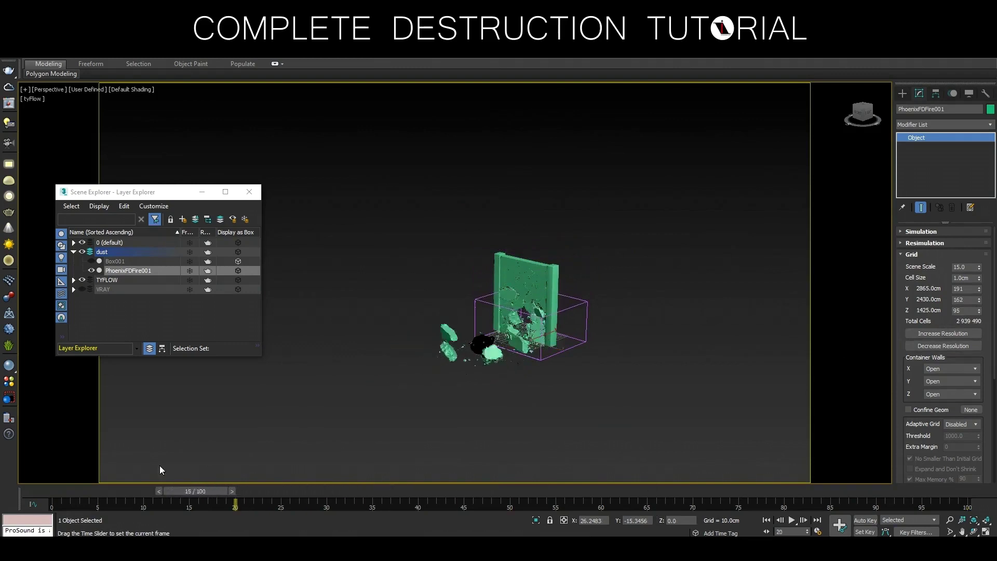
{"action": "mouse_move", "coordinate": [565, 383]}
{"action": "middle_mouse_down", "text": "alt"}
{"action": "mouse_move", "coordinate": [586, 400]}
{"action": "mouse_move", "coordinate": [557, 350]}
{"action": "middle_mouse_up", "text": "alt"}
{"action": "left_click_drag", "start_coordinate": [562, 348], "coordinate": [568, 351]}
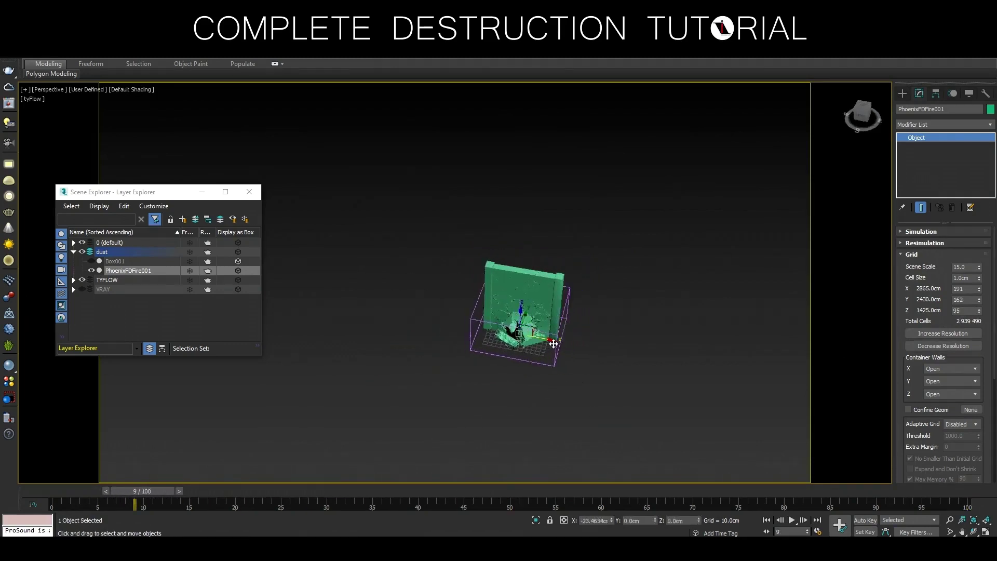
{"action": "middle_click_drag", "start_coordinate": [568, 351], "coordinate": [545, 316], "text": "alt"}
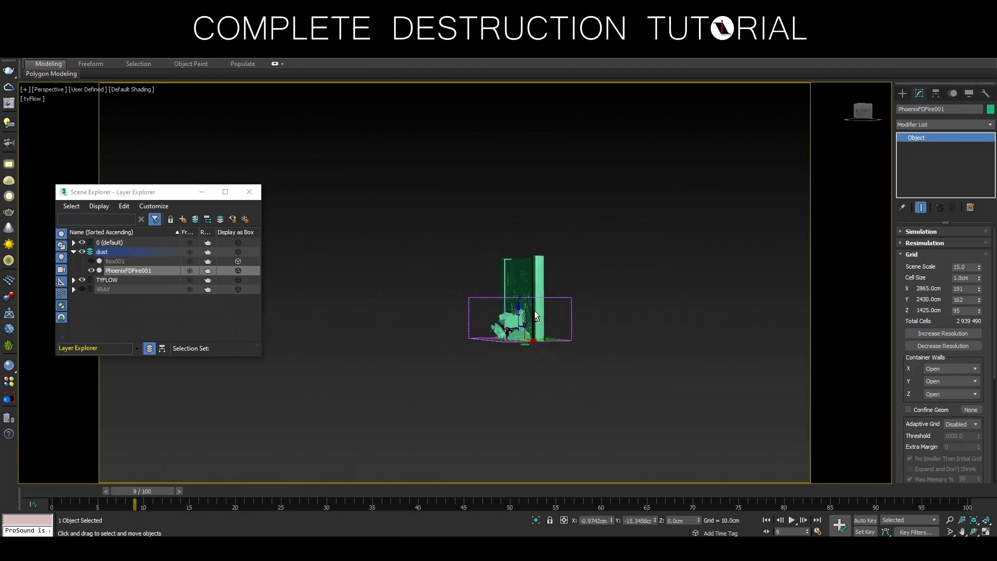
{"action": "left_click", "coordinate": [979, 312]}
{"action": "left_click_drag", "start_coordinate": [980, 314], "coordinate": [980, 296]}
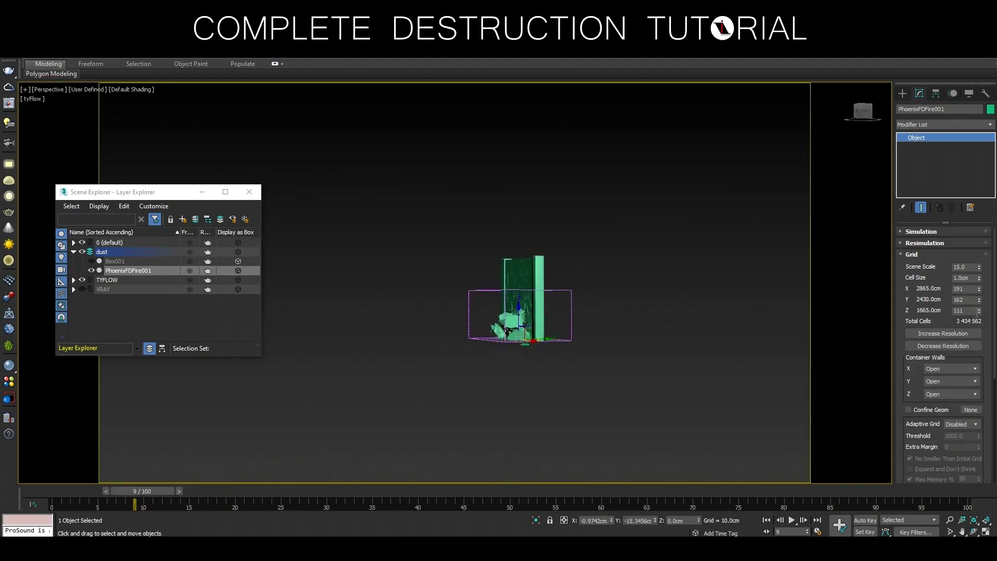
{"action": "middle_click_drag", "start_coordinate": [519, 379], "coordinate": [528, 405], "text": "alt"}
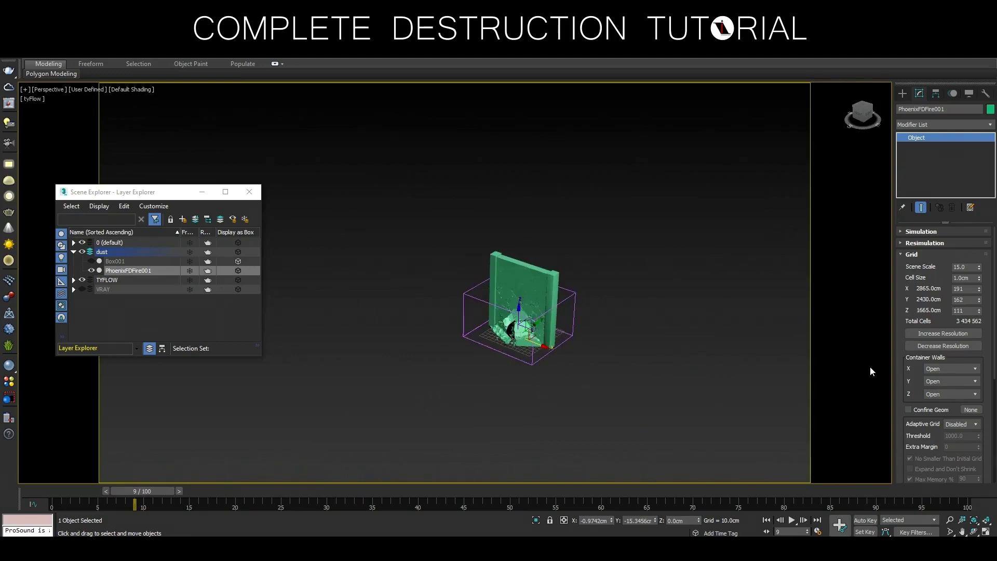
- Decrease the grid resolution to 1.5625cm cells and set Z container walls to Jammed (-)
{"action": "left_click", "coordinate": [936, 345]}
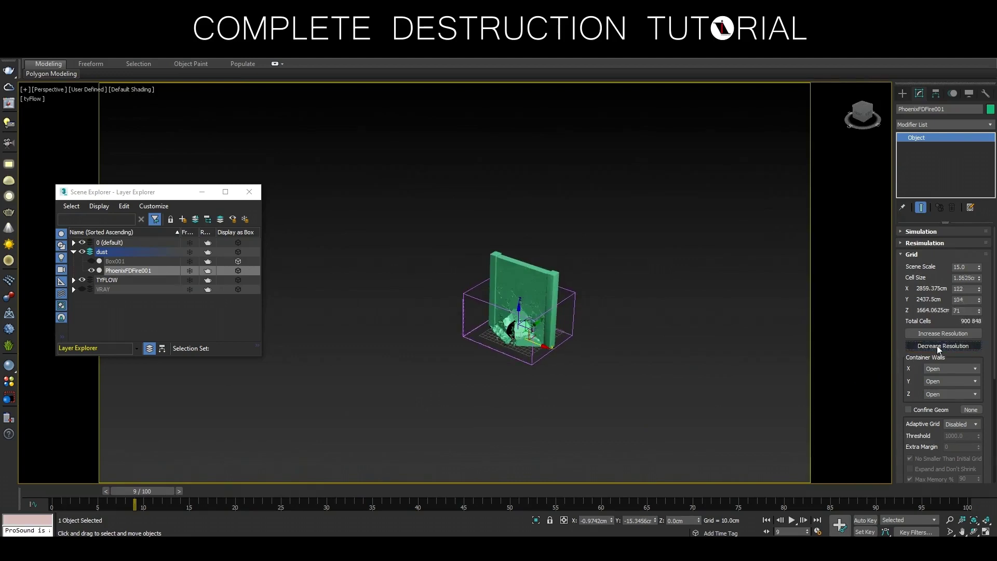
{"action": "left_click", "coordinate": [940, 394]}
{"action": "left_click", "coordinate": [953, 413]}
{"action": "left_click_drag", "start_coordinate": [926, 404], "coordinate": [943, 217]}
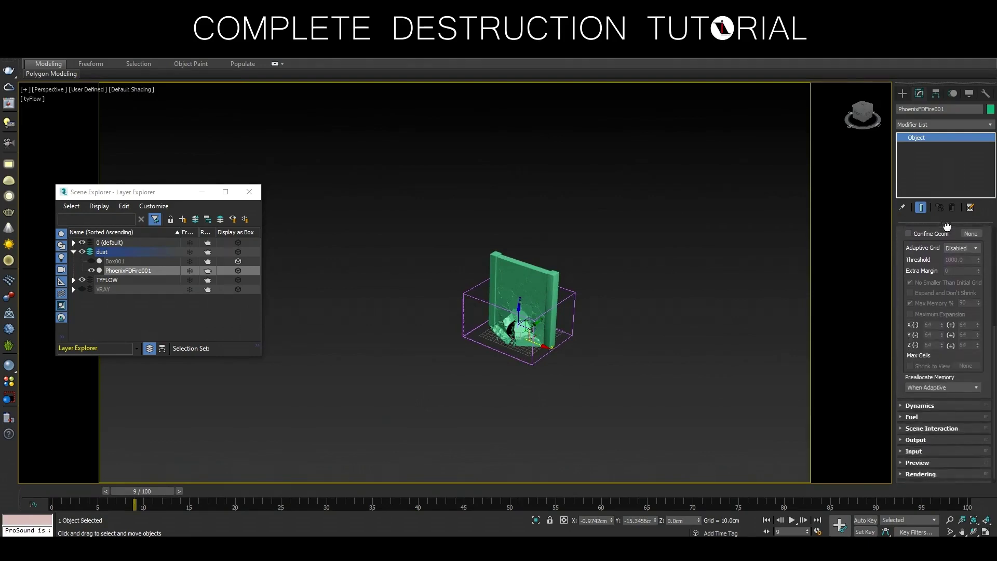
- Set Phoenix dynamics Large Scale vorticity to 1 and Cooling to 0
{"action": "left_click", "coordinate": [945, 399]}
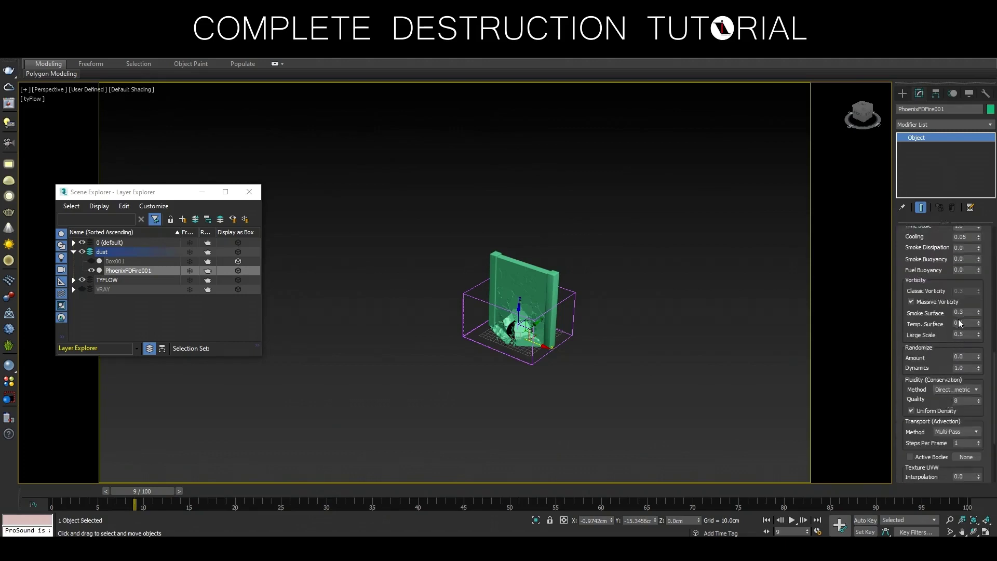
{"action": "double_click", "coordinate": [967, 338]}
{"action": "type", "text": "1"}
{"action": "left_click_drag", "start_coordinate": [950, 319], "coordinate": [947, 355]}
{"action": "double_click", "coordinate": [969, 283]}
{"action": "type", "text": "0"}
{"action": "key", "text": "Return"}
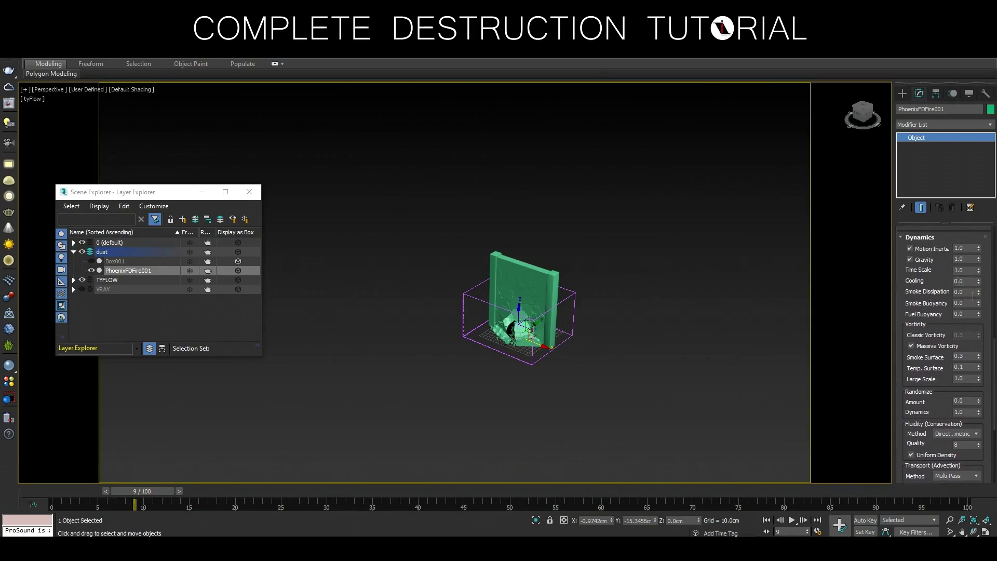
- Set the Fluidity Method to PCG Symmetric with 2 steps per frame
{"action": "double_click", "coordinate": [966, 294]}
{"action": "left_click_drag", "start_coordinate": [946, 324], "coordinate": [949, 222]}
{"action": "left_click", "coordinate": [960, 332]}
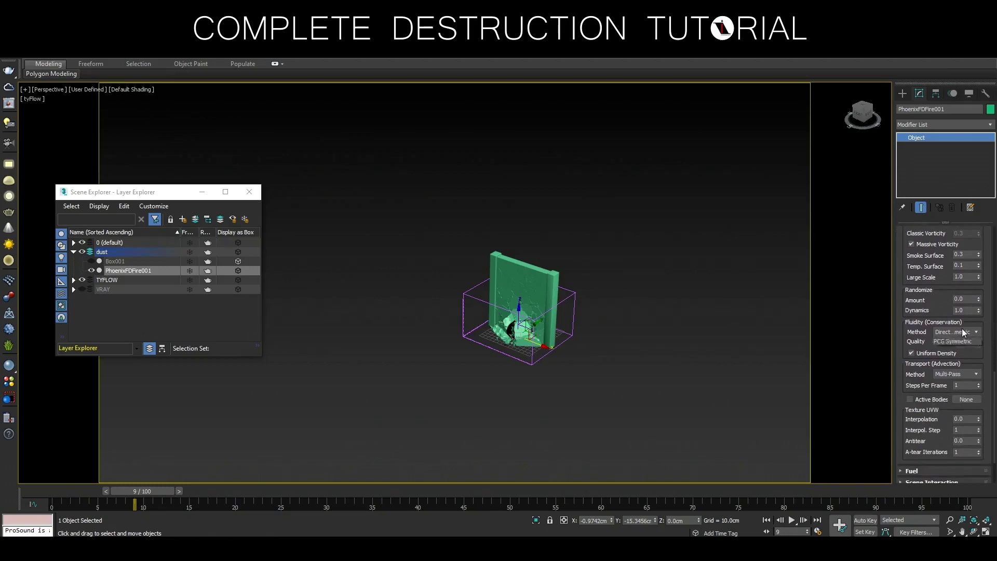
{"action": "left_click", "coordinate": [955, 362]}
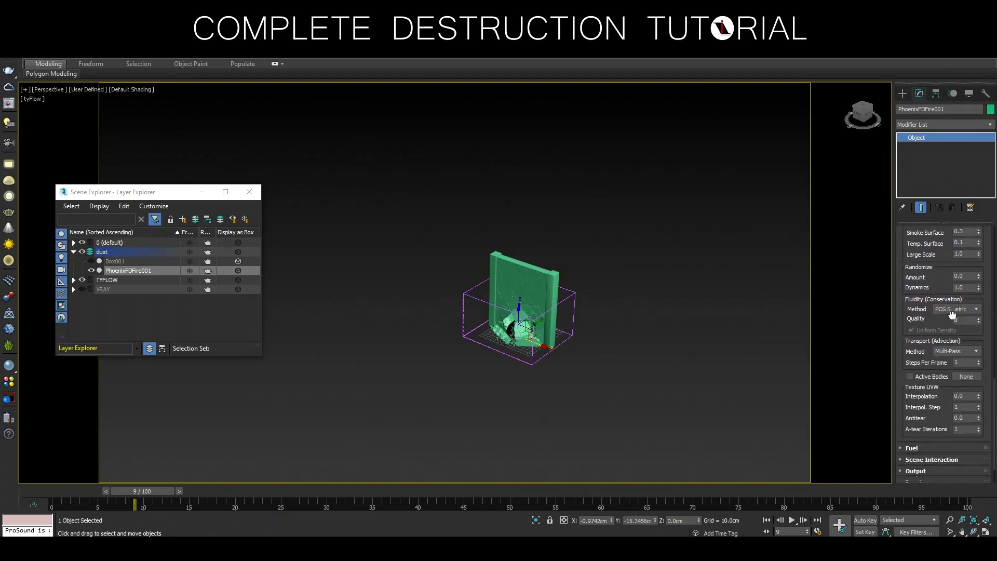
{"action": "left_click_drag", "start_coordinate": [954, 352], "coordinate": [955, 301]}
{"action": "left_click", "coordinate": [962, 337]}
{"action": "type", "text": "2"}
{"action": "left_click_drag", "start_coordinate": [930, 391], "coordinate": [928, 403]}
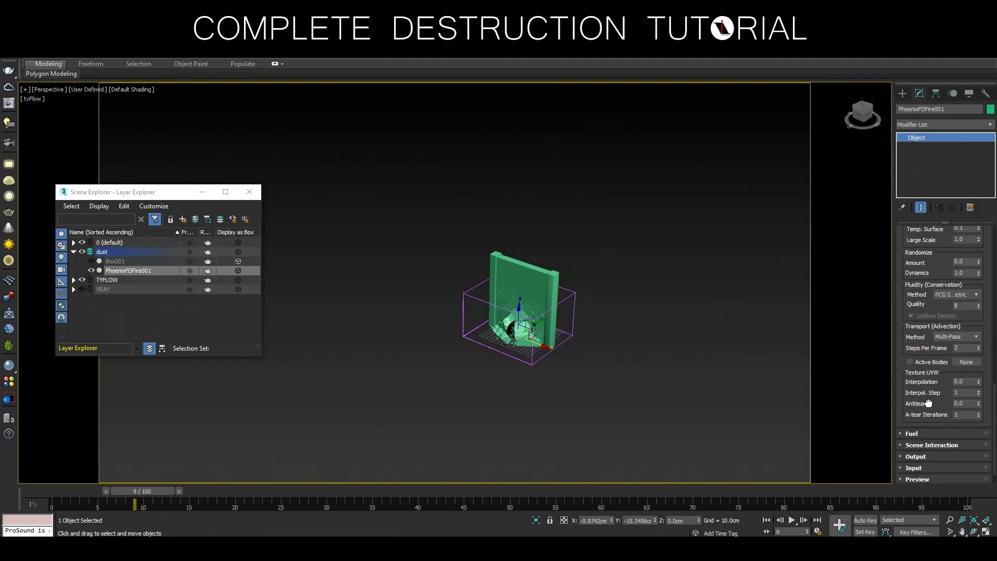
- Enable the Velocity output channel and expand the Rendering settings
{"action": "scroll", "coordinate": [928, 403], "scroll_direction": "down", "scroll_amount": 2}
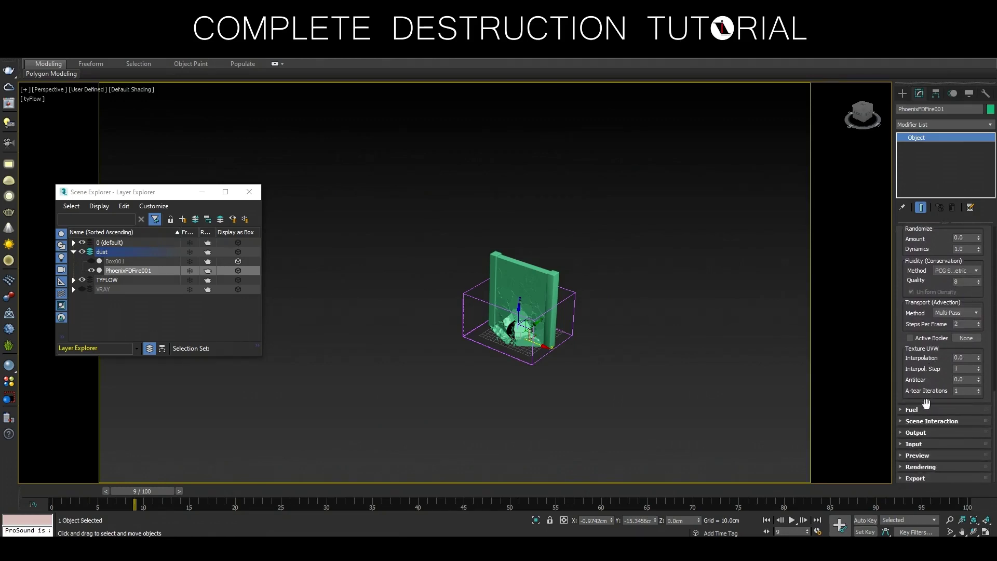
{"action": "left_click", "coordinate": [927, 409]}
{"action": "left_click", "coordinate": [911, 370]}
{"action": "left_click", "coordinate": [926, 433]}
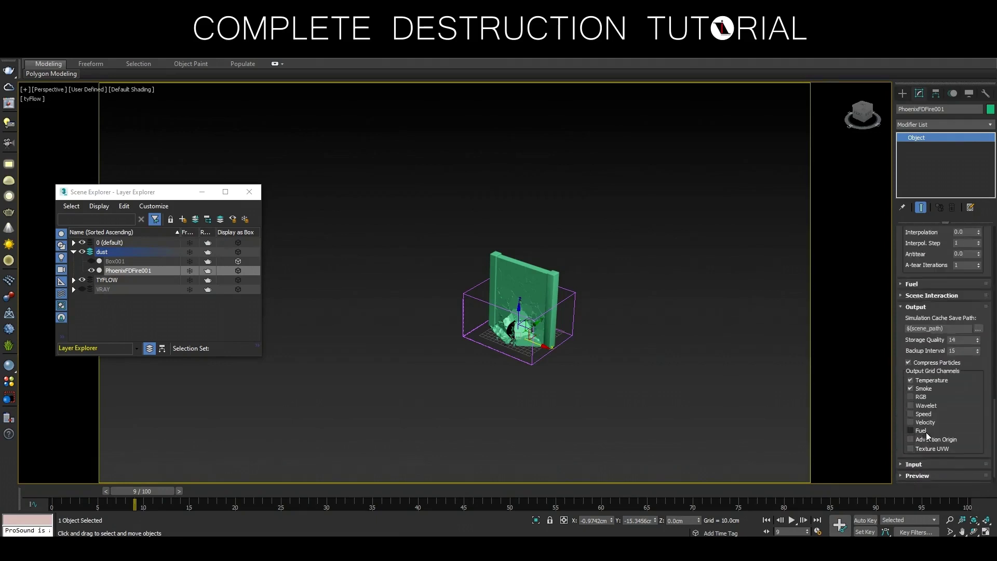
{"action": "left_click", "coordinate": [925, 422]}
{"action": "mouse_move", "coordinate": [963, 416]}
{"action": "left_mouse_down"}
{"action": "mouse_move", "coordinate": [964, 396]}
{"action": "mouse_move", "coordinate": [965, 428]}
{"action": "left_mouse_up"}
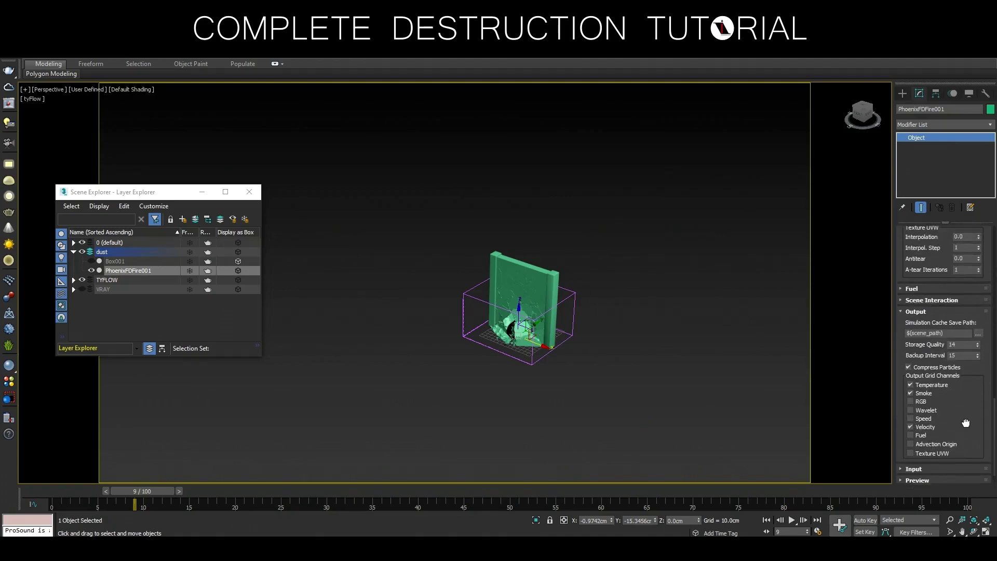
{"action": "left_click", "coordinate": [923, 323]}
{"action": "left_click_drag", "start_coordinate": [925, 326], "coordinate": [927, 439]}
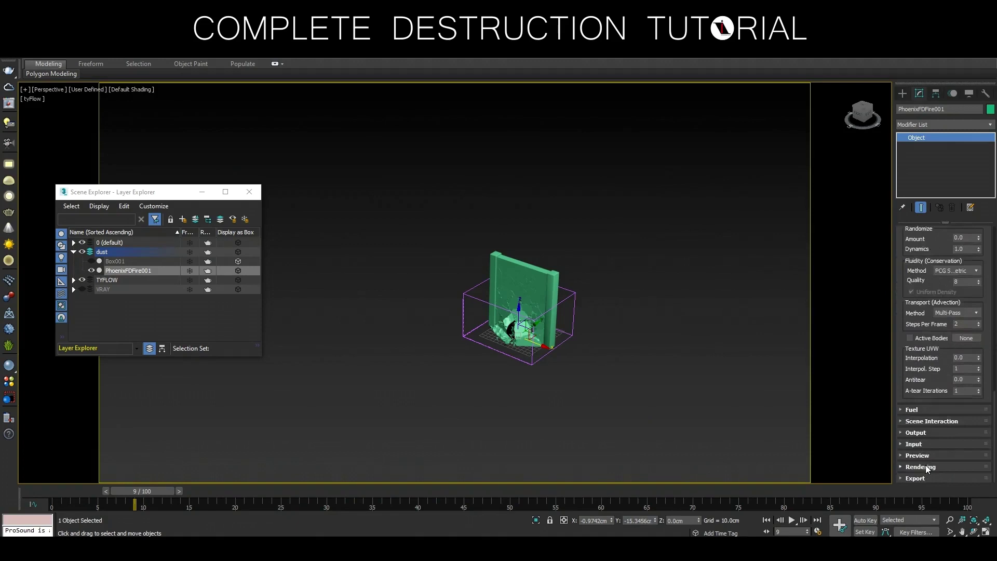
{"action": "left_click", "coordinate": [924, 465]}
{"action": "scroll", "coordinate": [959, 325], "scroll_direction": "down", "scroll_amount": 5}
- Set the smoke render Step % to 200 and disable fire in the volumetric options
{"action": "double_click", "coordinate": [955, 304]}
{"action": "type", "text": "200"}
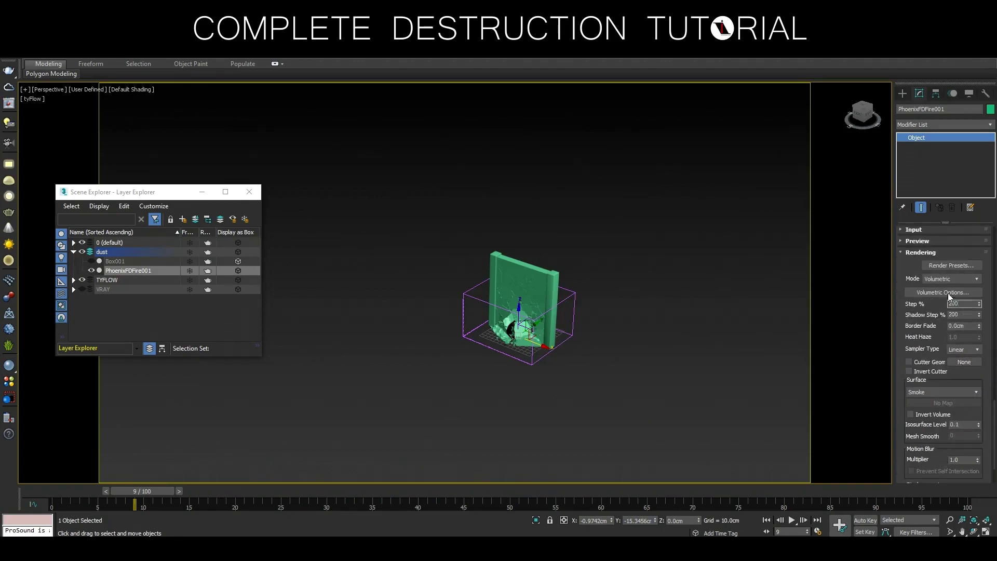
{"action": "left_click", "coordinate": [943, 292]}
{"action": "left_click", "coordinate": [543, 170]}
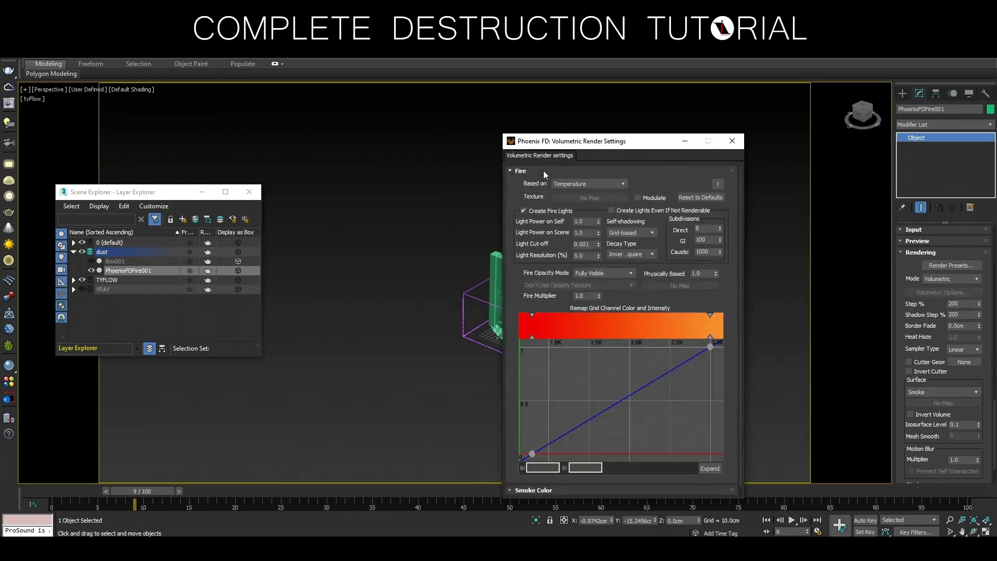
{"action": "left_click", "coordinate": [564, 183]}
{"action": "left_click", "coordinate": [527, 171]}
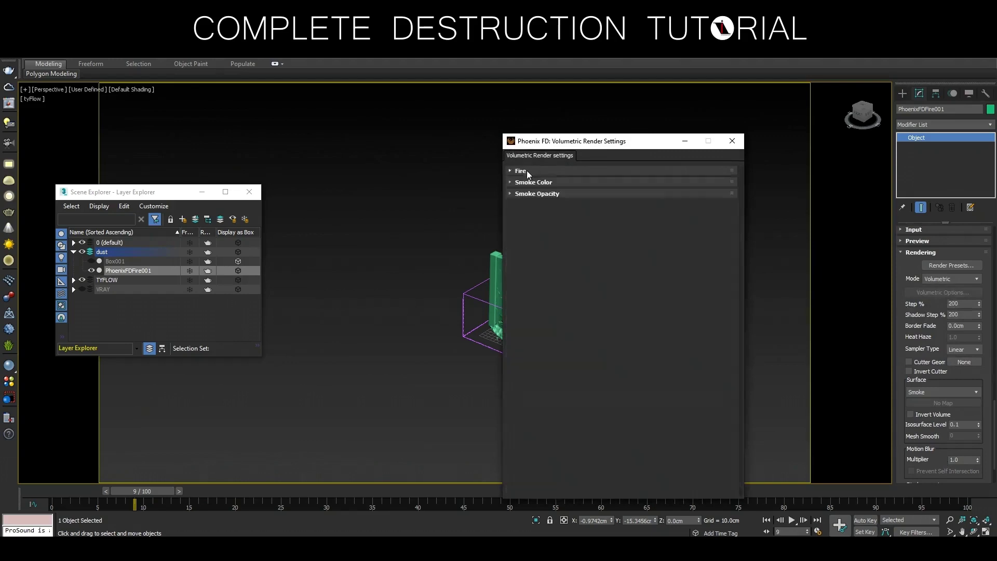
- Give the smoke a light grey constant colour and 0.1 simple smoke opacity
{"action": "left_click", "coordinate": [544, 183]}
{"action": "left_click", "coordinate": [606, 224]}
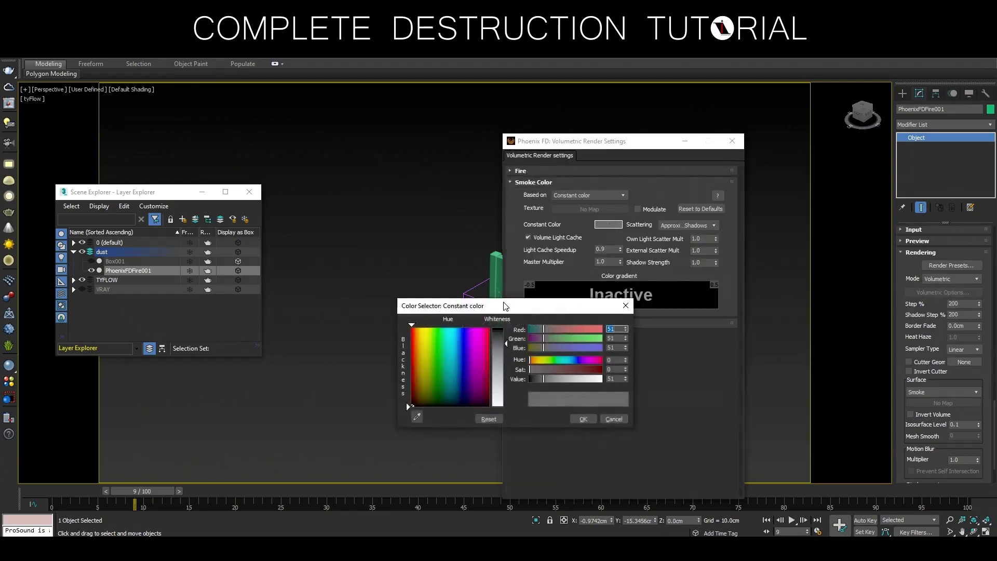
{"action": "left_click", "coordinate": [575, 379]}
{"action": "left_click", "coordinate": [583, 420]}
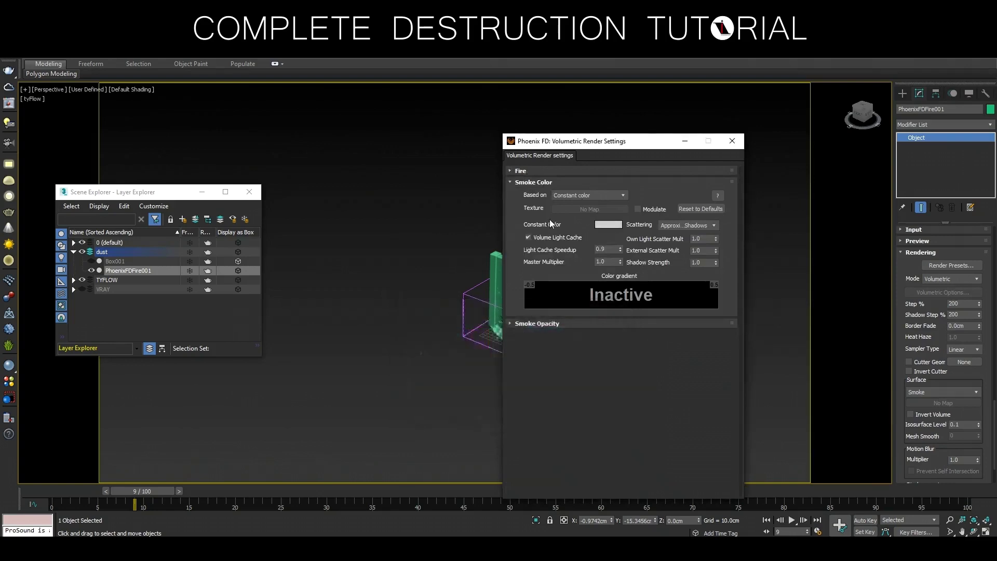
{"action": "left_click", "coordinate": [544, 183]}
{"action": "left_click", "coordinate": [555, 195]}
{"action": "double_click", "coordinate": [601, 235]}
{"action": "key", "text": "Return"}
{"action": "left_click", "coordinate": [733, 141]}
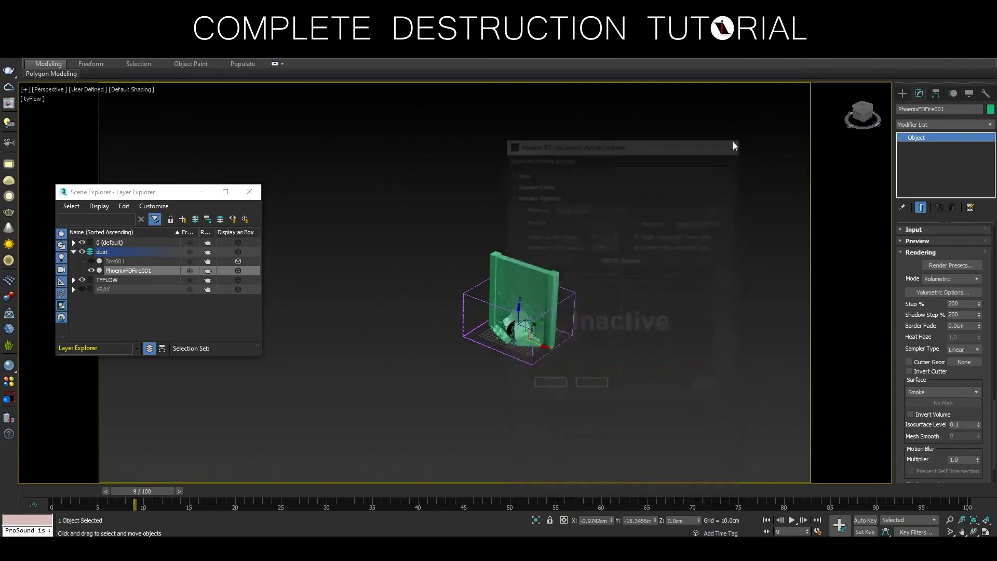
{"action": "middle_click_drag", "start_coordinate": [710, 287], "coordinate": [667, 290]}
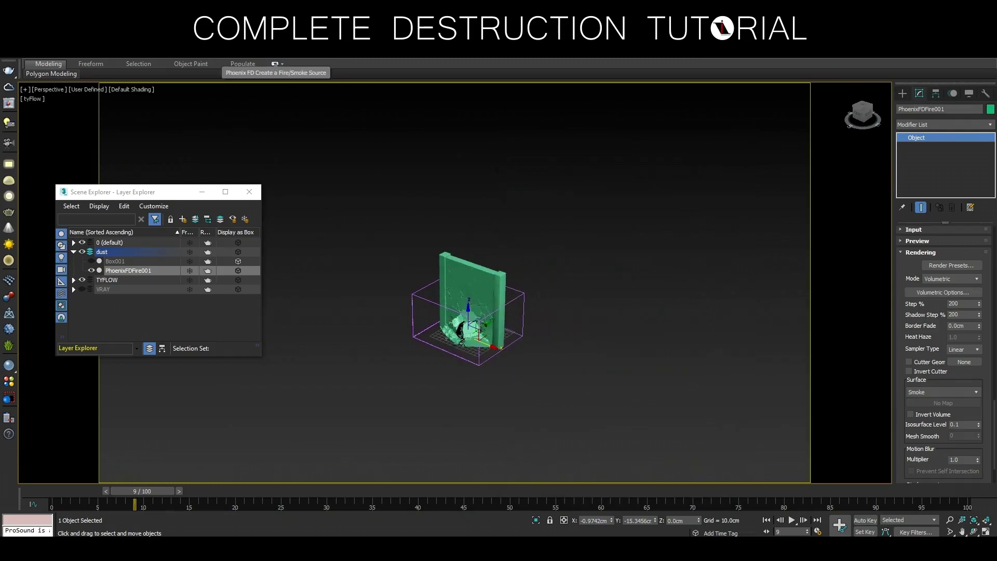
- Create a Phoenix source beside the wall with noise 10 and temperature off
{"action": "left_click", "coordinate": [274, 64]}
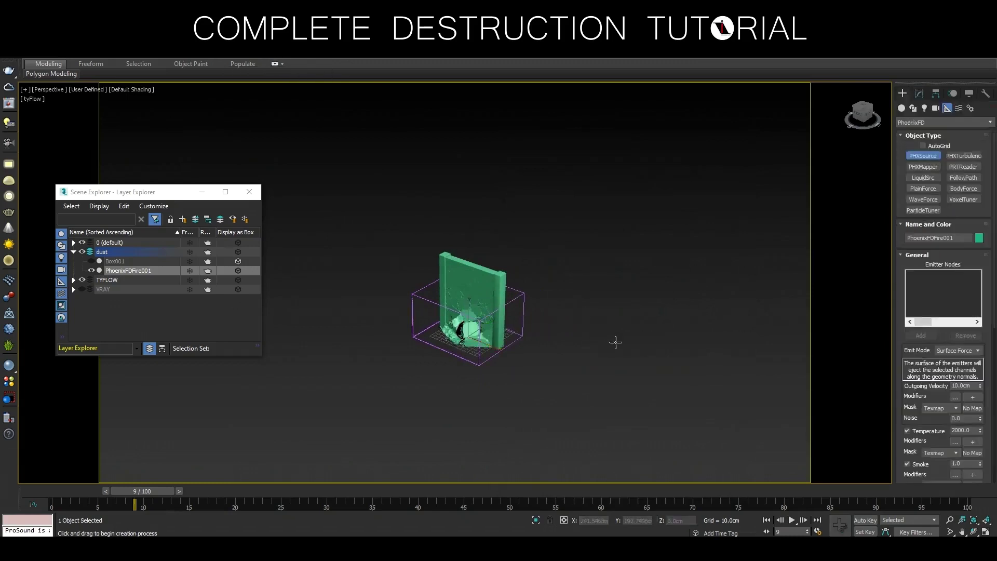
{"action": "left_click", "coordinate": [579, 328]}
{"action": "right_click", "coordinate": [587, 345]}
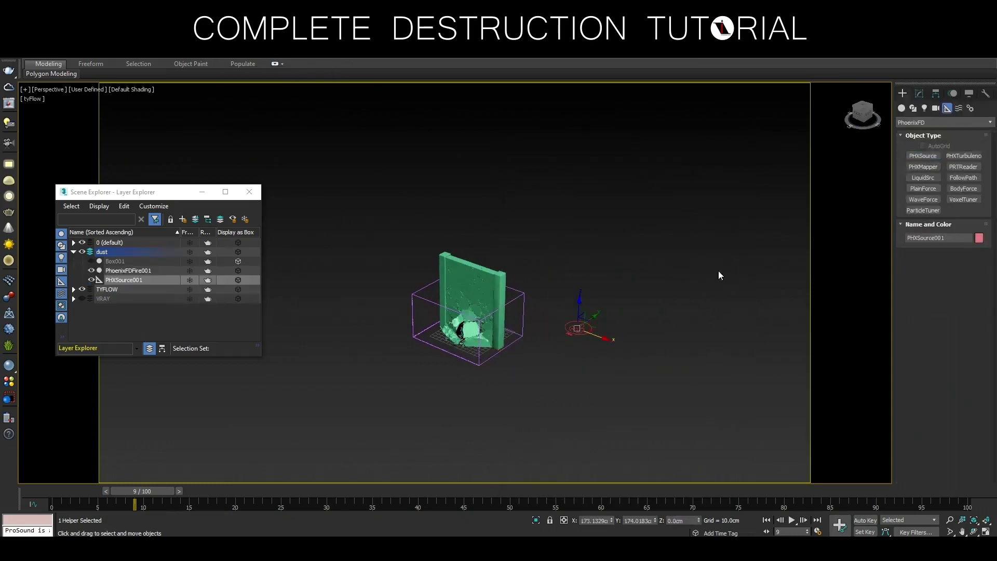
{"action": "left_click", "coordinate": [919, 93]}
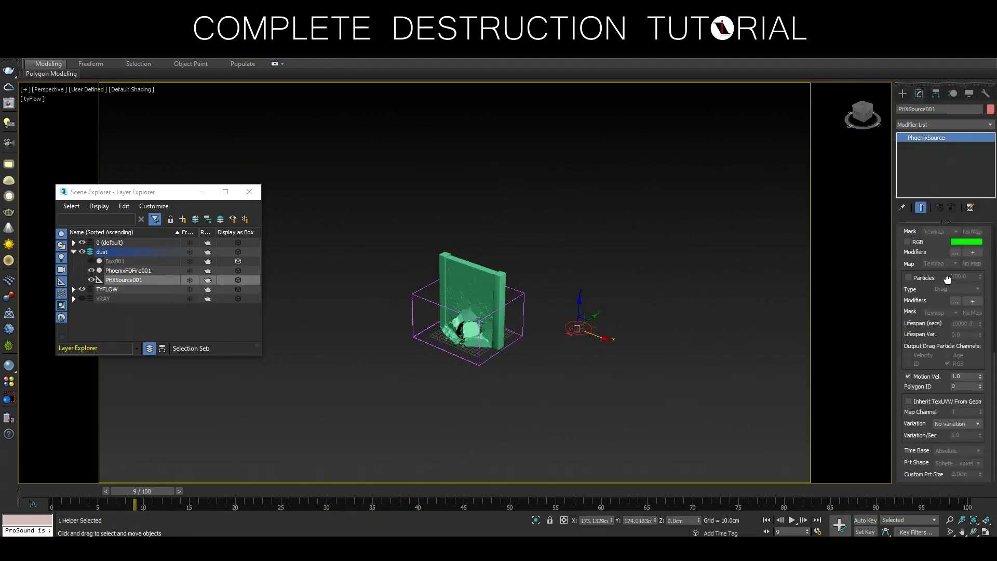
{"action": "scroll", "coordinate": [948, 272], "scroll_direction": "down", "scroll_amount": 5}
{"action": "left_click", "coordinate": [966, 250]}
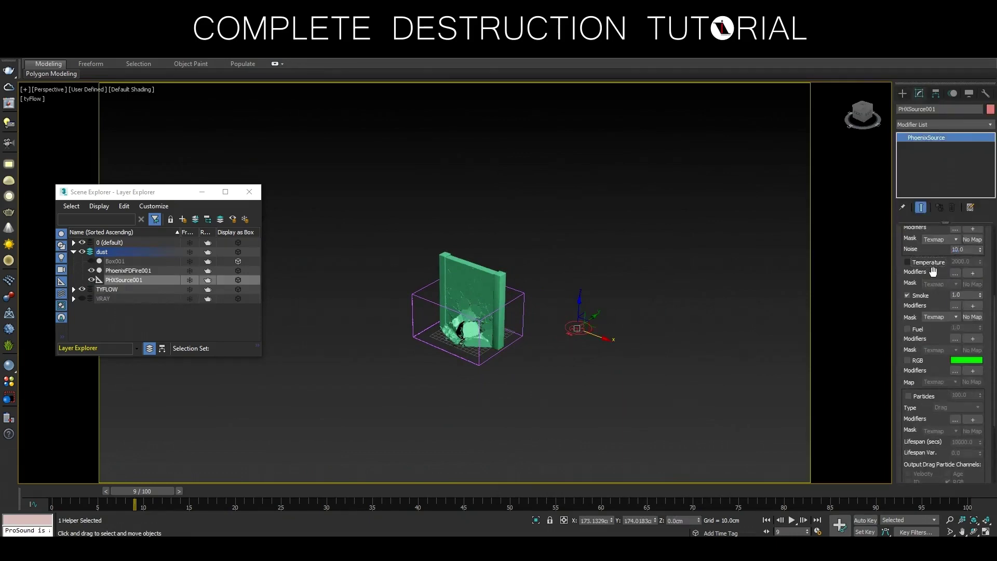
{"action": "scroll", "coordinate": [956, 237], "scroll_direction": "down", "scroll_amount": 3}
{"action": "mouse_move", "coordinate": [956, 237]}
{"action": "left_mouse_down"}
{"action": "mouse_move", "coordinate": [934, 389]}
{"action": "mouse_move", "coordinate": [939, 475]}
{"action": "left_mouse_up"}
- Reselect the Phoenix source helper and start adding an emitter node
{"action": "mouse_move", "coordinate": [426, 365]}
{"action": "middle_mouse_down", "text": "alt"}
{"action": "mouse_move", "coordinate": [452, 326]}
{"action": "mouse_move", "coordinate": [496, 334]}
{"action": "middle_mouse_up", "text": "alt"}
{"action": "left_click", "coordinate": [496, 333]}
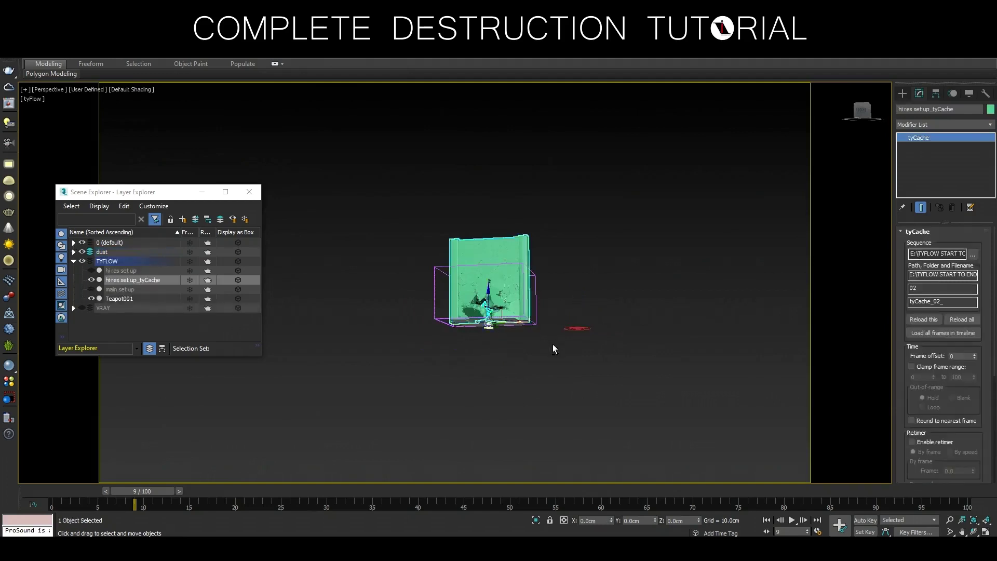
{"action": "middle_click_drag", "start_coordinate": [556, 345], "coordinate": [536, 374], "text": "alt"}
{"action": "left_click_drag", "start_coordinate": [939, 415], "coordinate": [953, 240]}
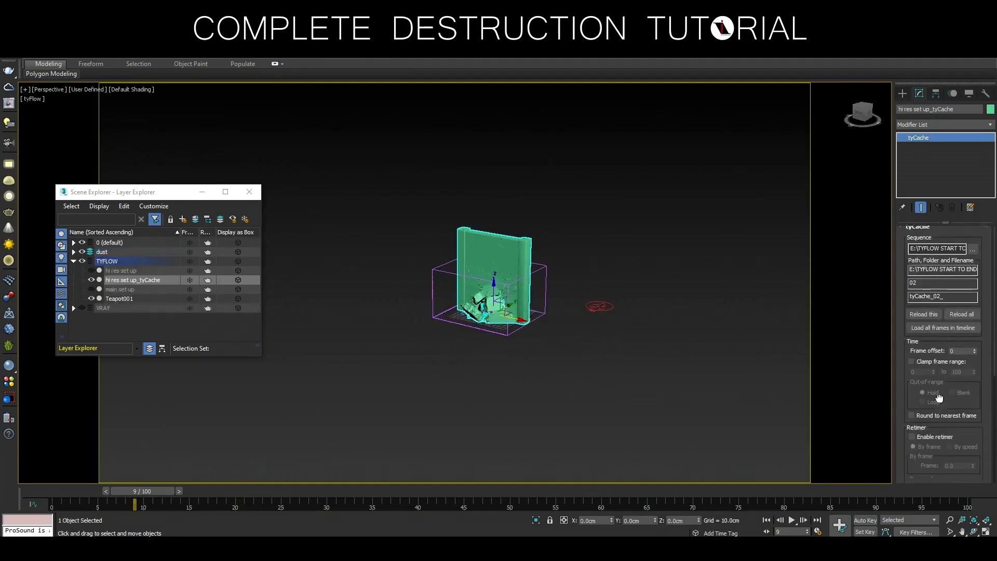
{"action": "left_click", "coordinate": [937, 421]}
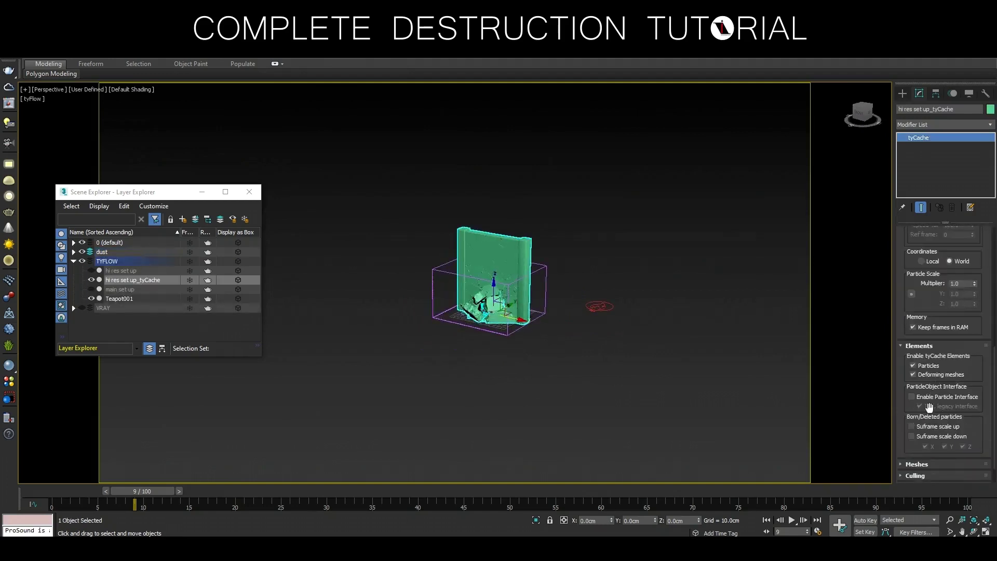
{"action": "middle_click_drag", "start_coordinate": [665, 292], "coordinate": [617, 343]}
{"action": "left_click", "coordinate": [553, 352]}
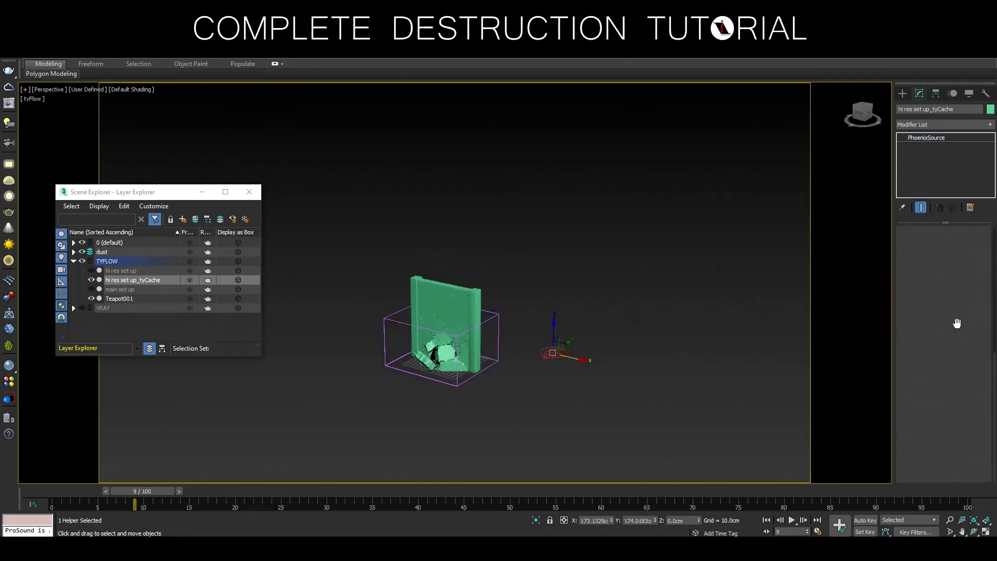
{"action": "scroll", "coordinate": [950, 300], "scroll_direction": "up", "scroll_amount": 2}
{"action": "scroll", "coordinate": [940, 270], "scroll_direction": "up", "scroll_amount": 2}
{"action": "scroll", "coordinate": [937, 326], "scroll_direction": "up", "scroll_amount": 2}
{"action": "scroll", "coordinate": [938, 325], "scroll_direction": "up", "scroll_amount": 2}
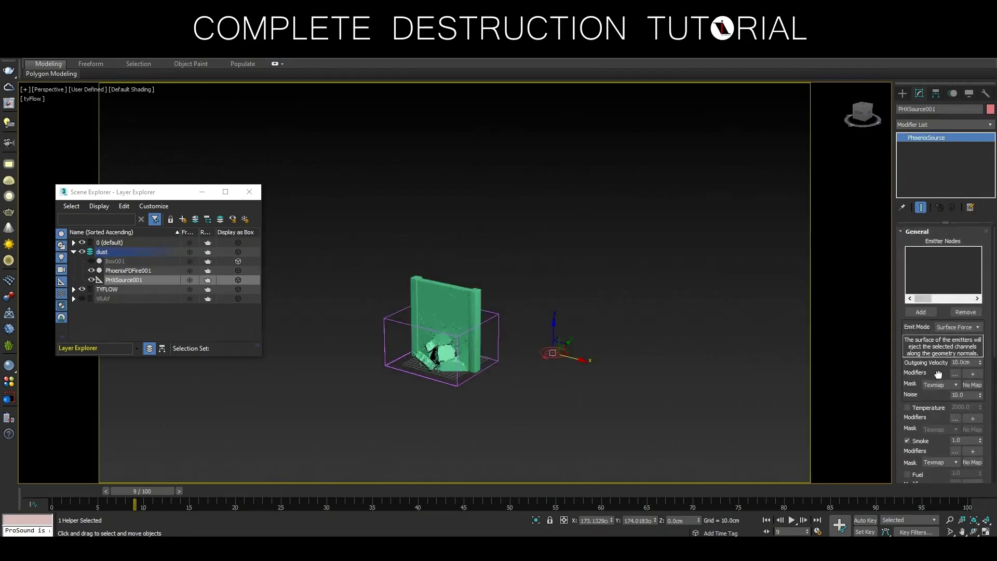
{"action": "left_click", "coordinate": [920, 311]}
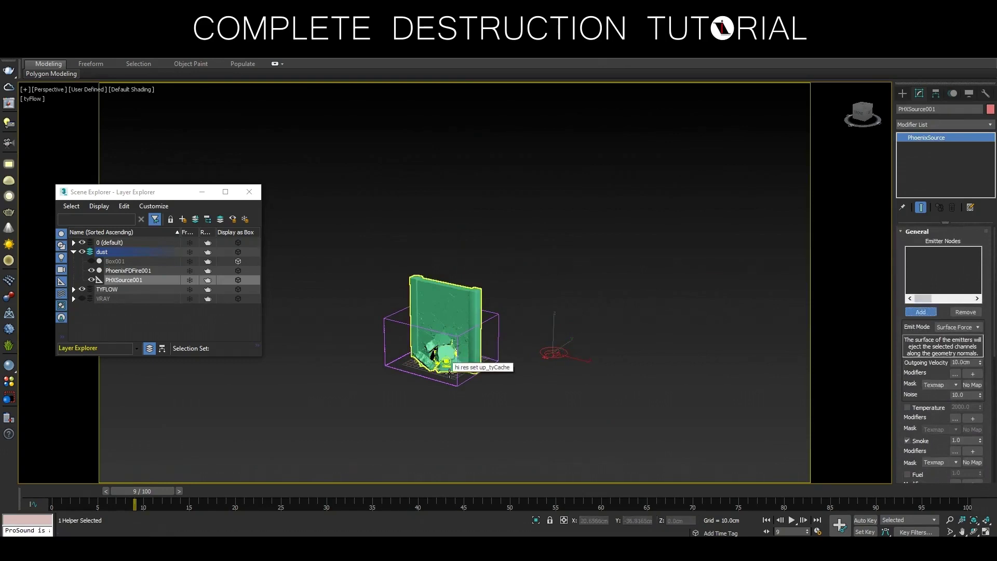
- Make the hi res set up_tyCache wall the emitter, using particle shape and polygon ID 2
{"action": "left_click", "coordinate": [452, 361]}
{"action": "scroll", "coordinate": [945, 460], "scroll_direction": "down", "scroll_amount": 3}
{"action": "scroll", "coordinate": [945, 459], "scroll_direction": "down", "scroll_amount": 2}
{"action": "left_click", "coordinate": [958, 463]}
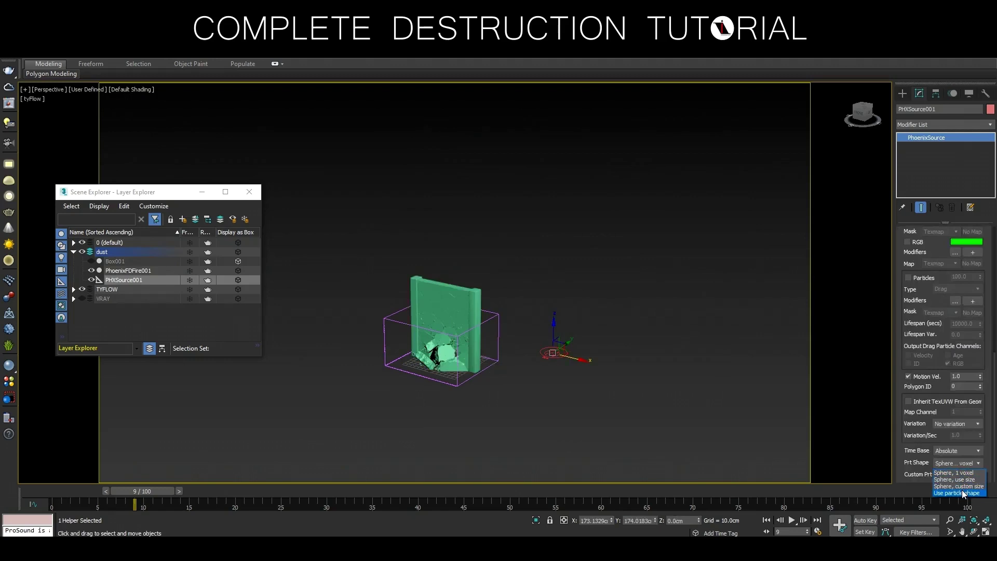
{"action": "left_click", "coordinate": [964, 387]}
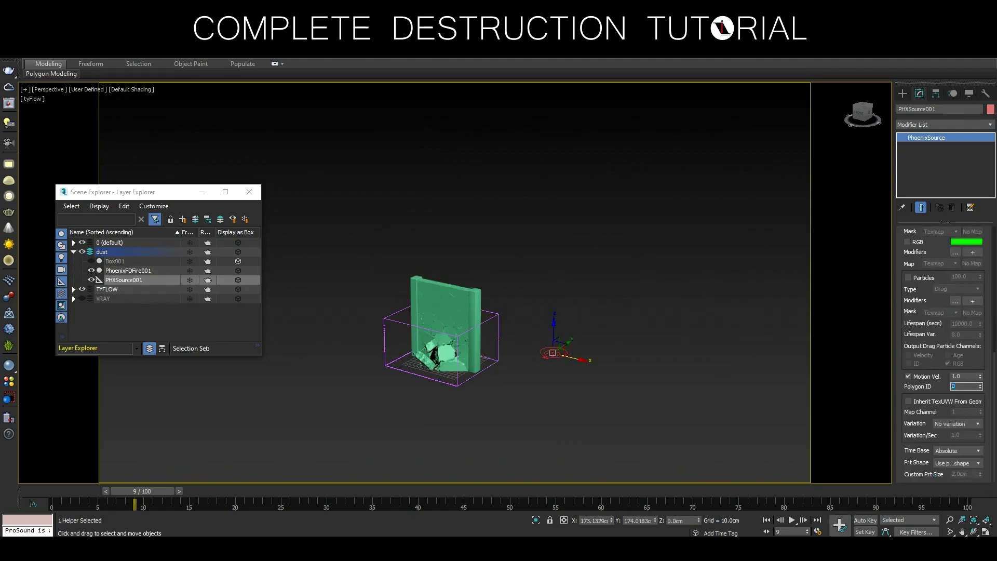
{"action": "type", "text": "2"}
{"action": "key", "text": "Return"}
- Reselect PHXSource001 and move the time slider back to frame 5
{"action": "scroll", "coordinate": [946, 365], "scroll_direction": "up", "scroll_amount": 3}
{"action": "scroll", "coordinate": [942, 362], "scroll_direction": "up", "scroll_amount": 3}
{"action": "scroll", "coordinate": [940, 362], "scroll_direction": "up", "scroll_amount": 3}
{"action": "scroll", "coordinate": [941, 361], "scroll_direction": "up", "scroll_amount": 2}
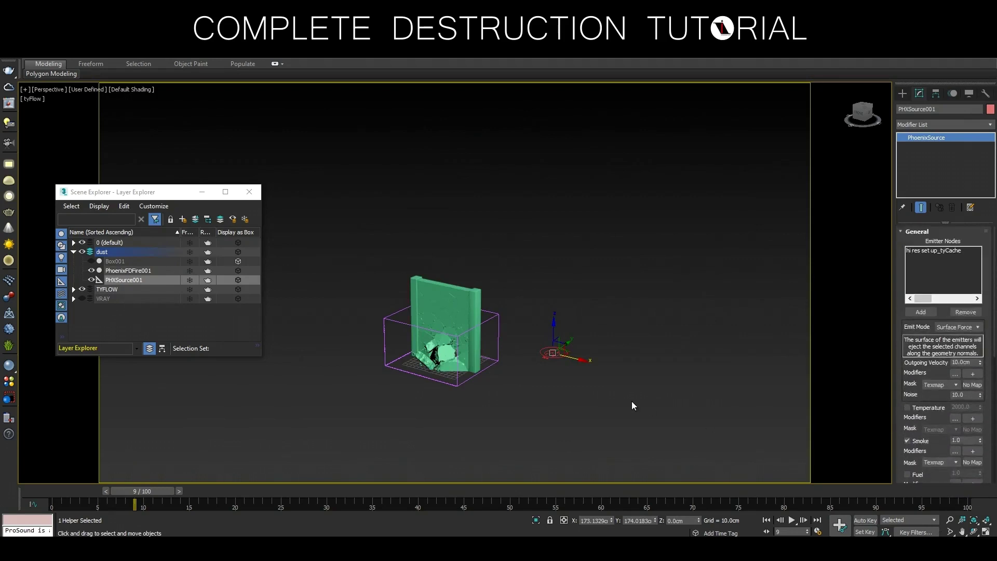
{"action": "left_click", "coordinate": [632, 401]}
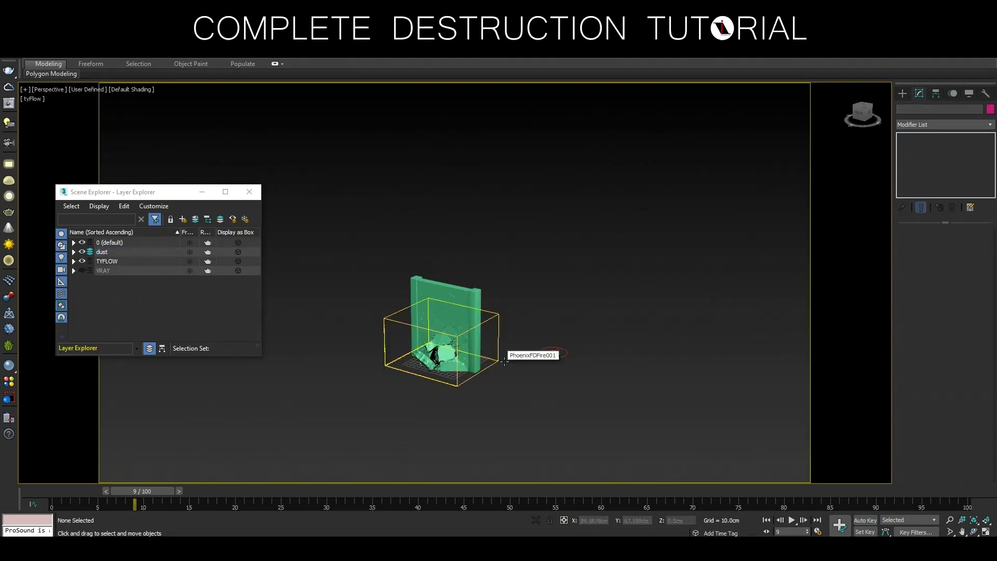
{"action": "left_click", "coordinate": [551, 353]}
{"action": "left_click_drag", "start_coordinate": [154, 490], "coordinate": [120, 491]}
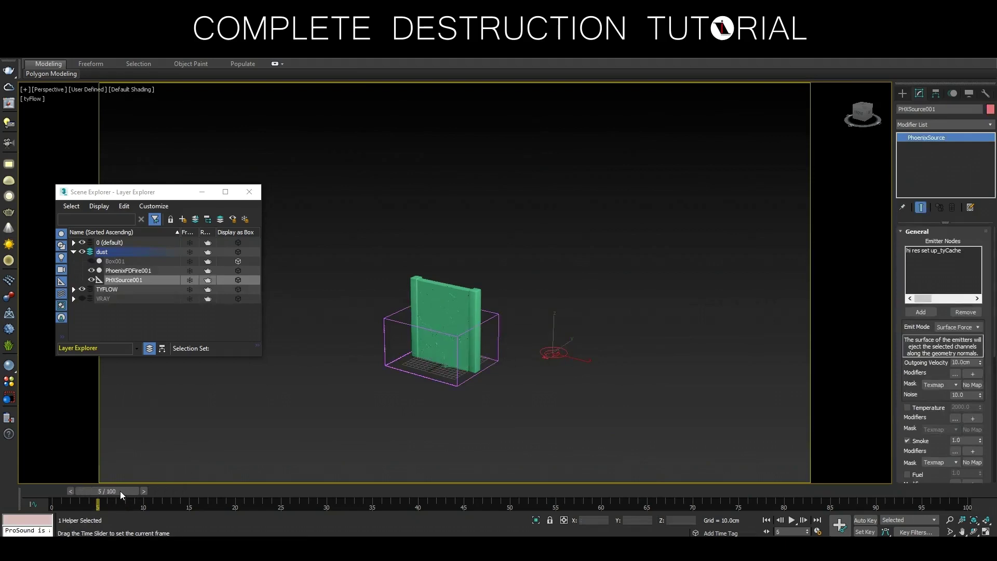
- With Auto Key on, set Outgoing Velocity to 40 at frame 5
{"action": "left_click", "coordinate": [862, 521]}
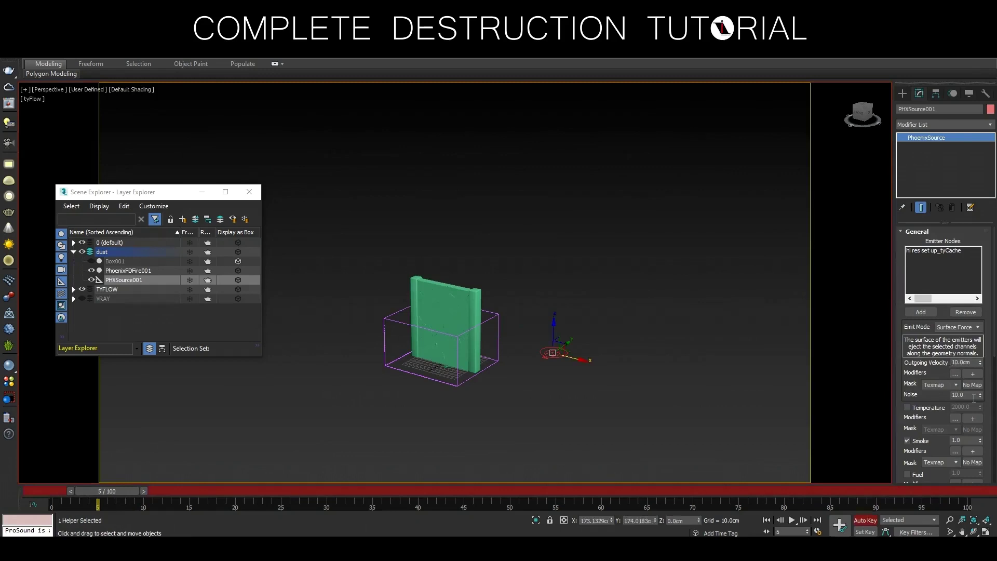
{"action": "double_click", "coordinate": [963, 362]}
{"action": "type", "text": "40"}
{"action": "key", "text": "Return"}
- Rework the velocity keys to 0 at frame 4 and scrub to frame 31
{"action": "right_click", "coordinate": [54, 500]}
{"action": "mouse_move", "coordinate": [86, 432]}
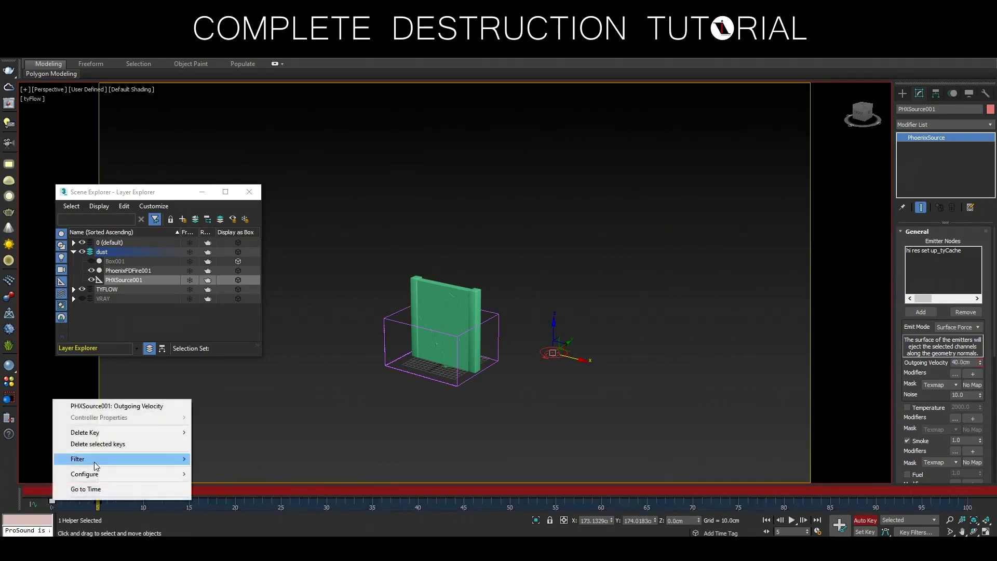
{"action": "left_click", "coordinate": [200, 432]}
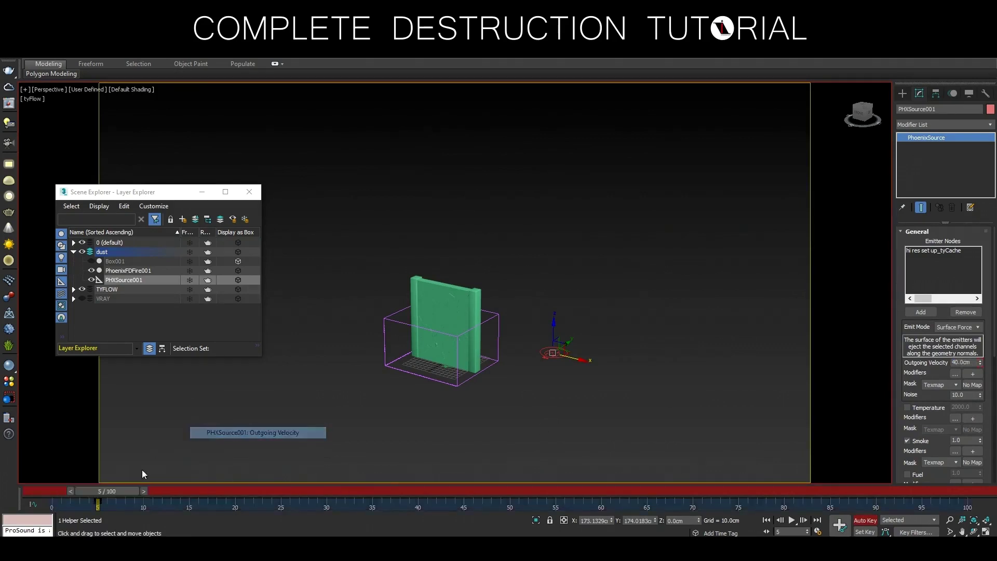
{"action": "left_click", "coordinate": [71, 490]}
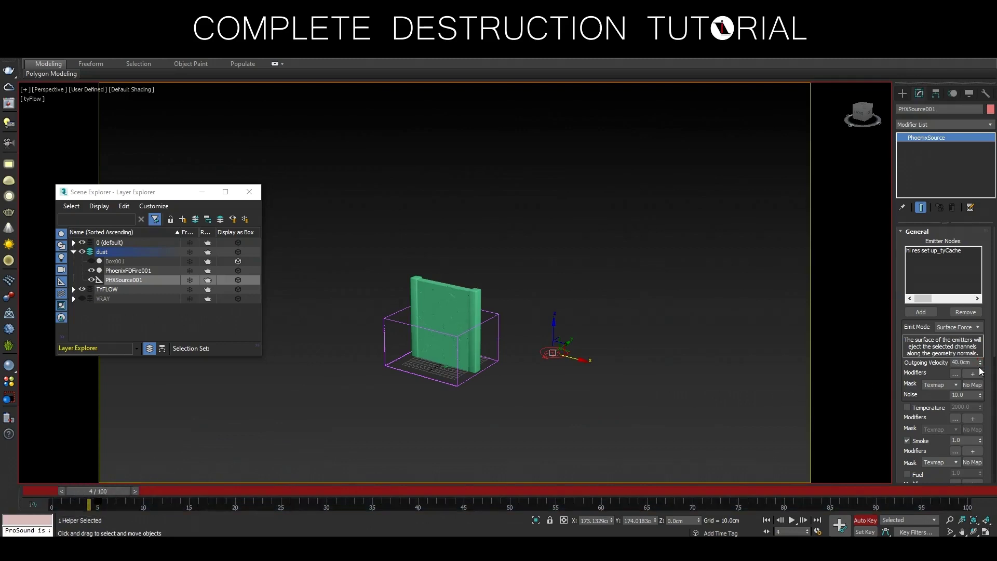
{"action": "type", "text": "0"}
{"action": "key", "text": "Return"}
{"action": "left_click_drag", "start_coordinate": [126, 489], "coordinate": [335, 466]}
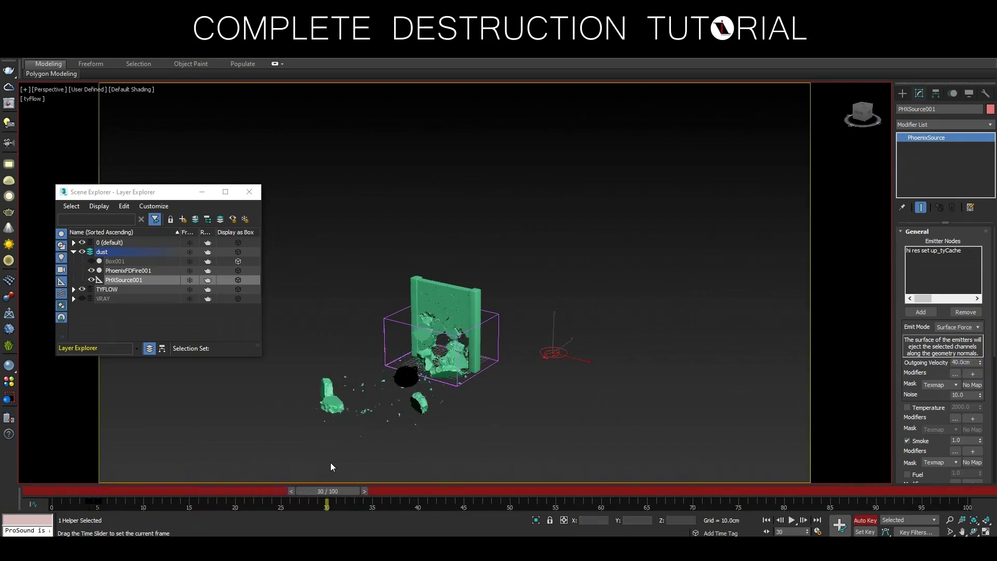
{"action": "key", "text": "w"}
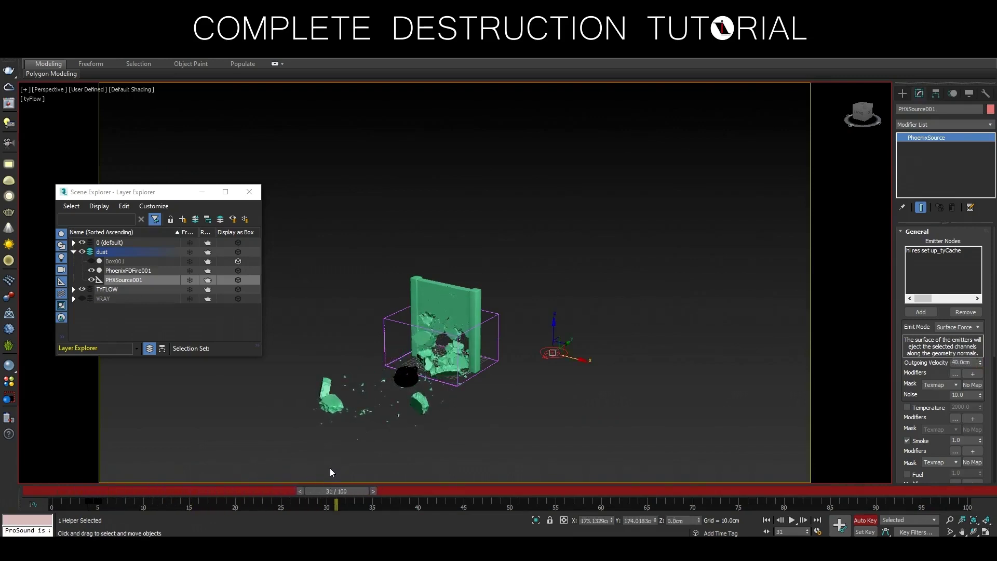
{"action": "double_click", "coordinate": [966, 363]}
- Key Outgoing Velocity to 0 at frame 31 and turn Auto Key off
{"action": "type", "text": "0"}
{"action": "key", "text": "Return"}
{"action": "left_click", "coordinate": [863, 521]}
{"action": "left_click_drag", "start_coordinate": [338, 491], "coordinate": [353, 491]}
- Add a Discharge Modifier that varies outgoing velocity by Speed
{"action": "left_click", "coordinate": [973, 374]}
{"action": "left_click", "coordinate": [917, 268]}
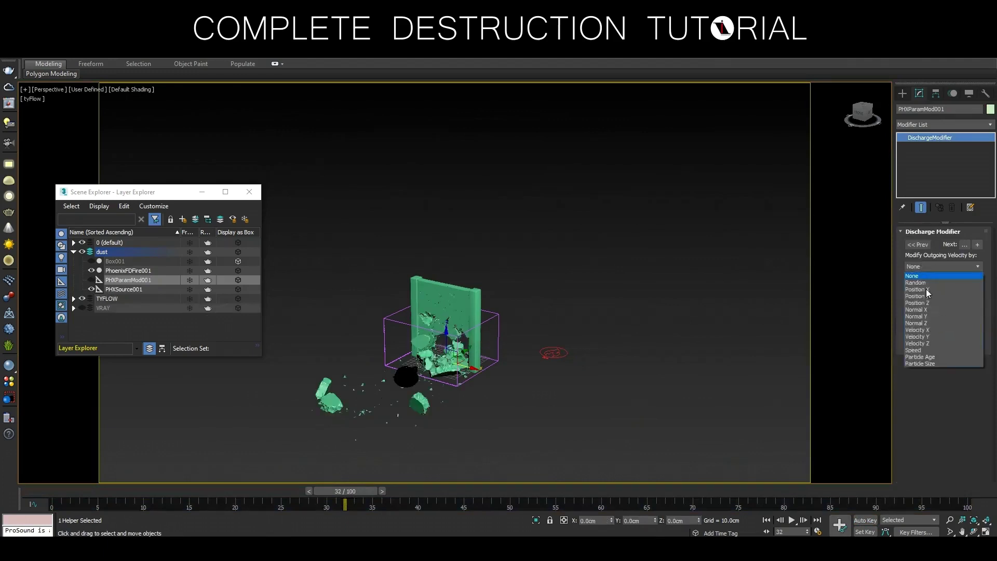
{"action": "left_click", "coordinate": [921, 349]}
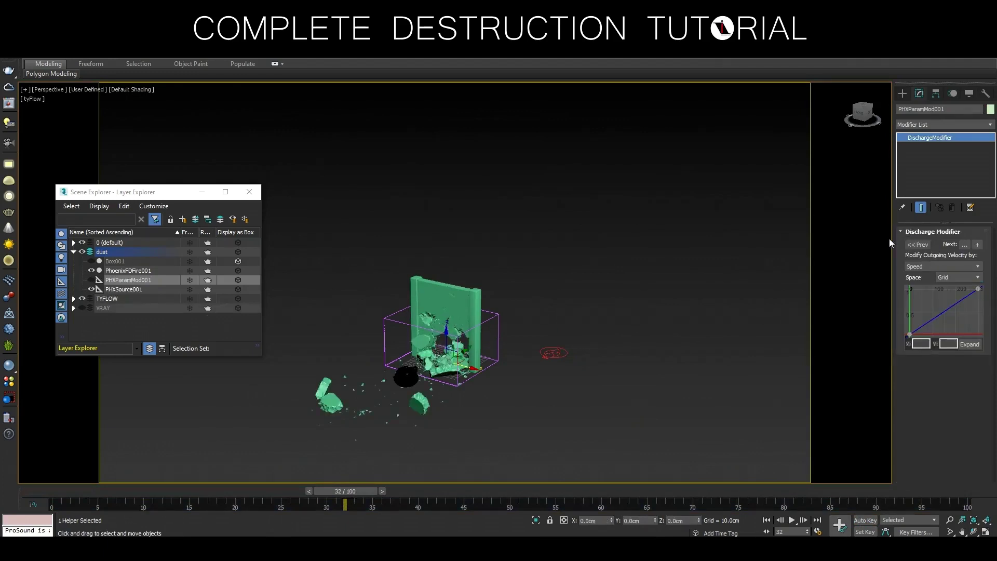
{"action": "left_click", "coordinate": [547, 398]}
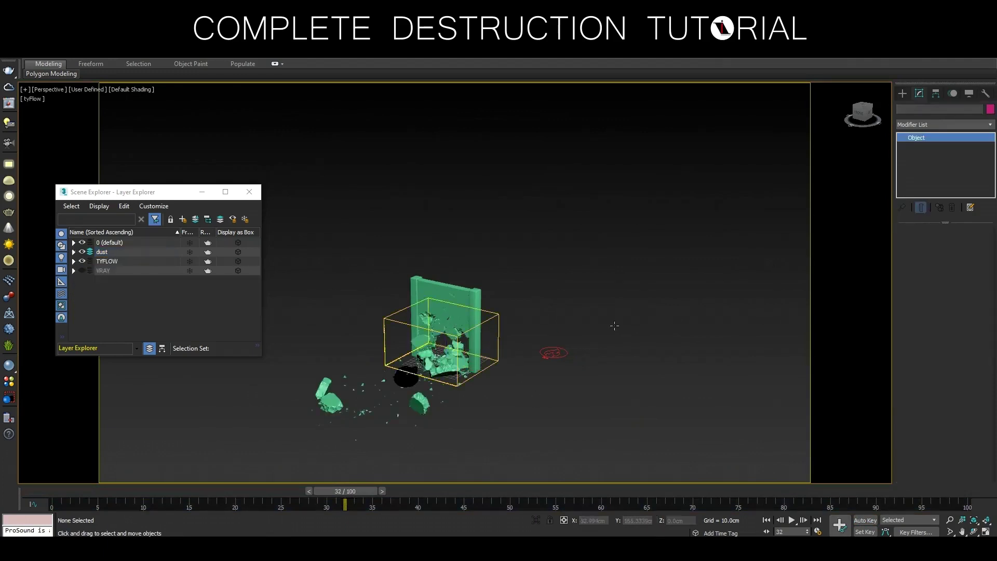
{"action": "left_click", "coordinate": [615, 326]}
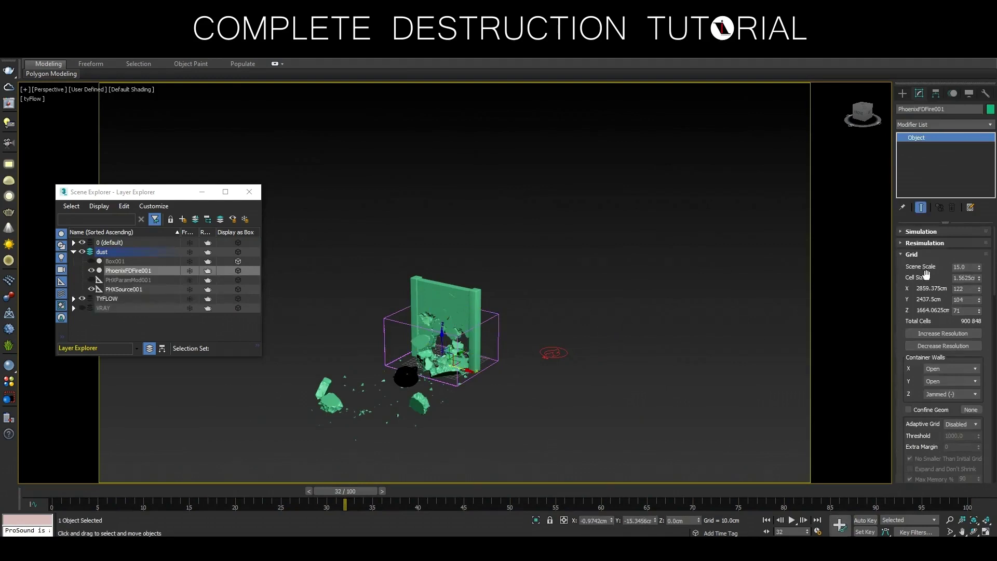
- Make the grid adapt to Smoke with Threshold 0.001 and Extra Margin 10
{"action": "left_click_drag", "start_coordinate": [926, 297], "coordinate": [931, 279]}
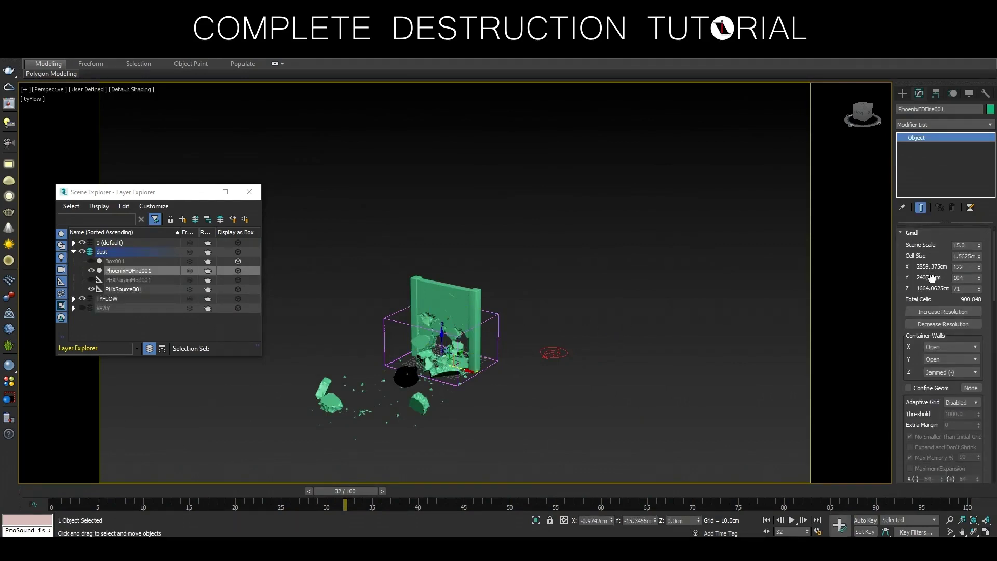
{"action": "left_click", "coordinate": [975, 403]}
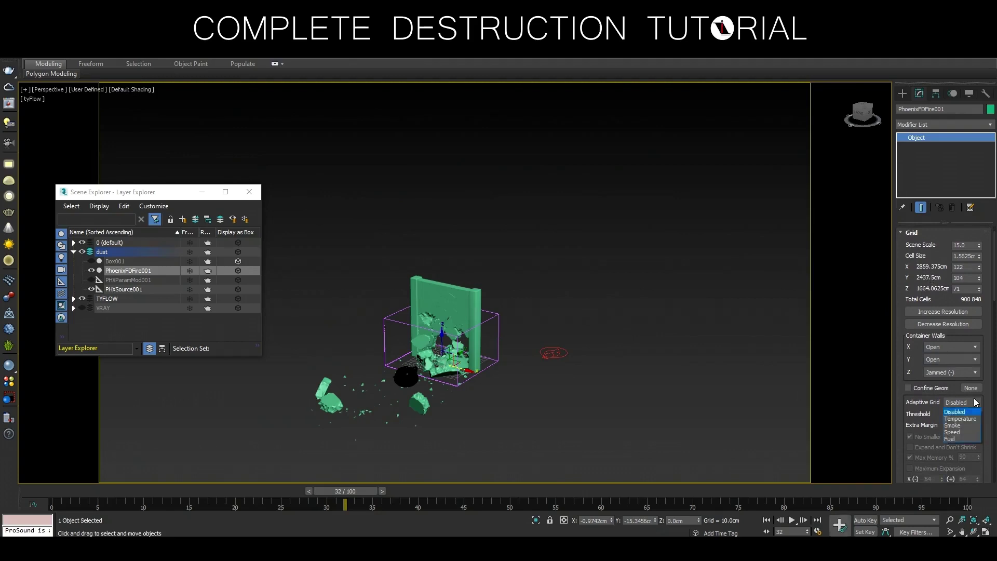
{"action": "left_click", "coordinate": [967, 425]}
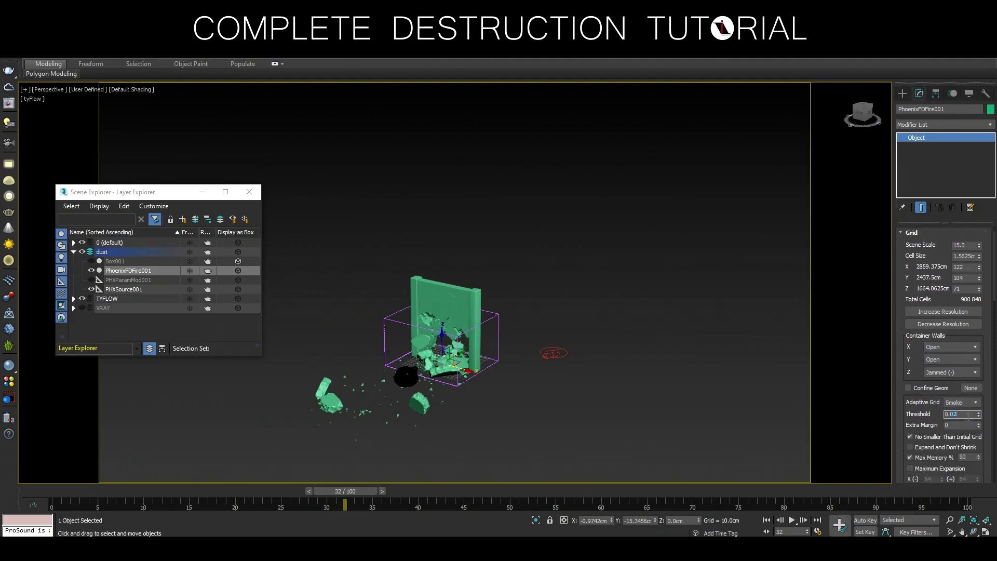
{"action": "left_click", "coordinate": [960, 426]}
{"action": "left_click_drag", "start_coordinate": [946, 415], "coordinate": [949, 377]}
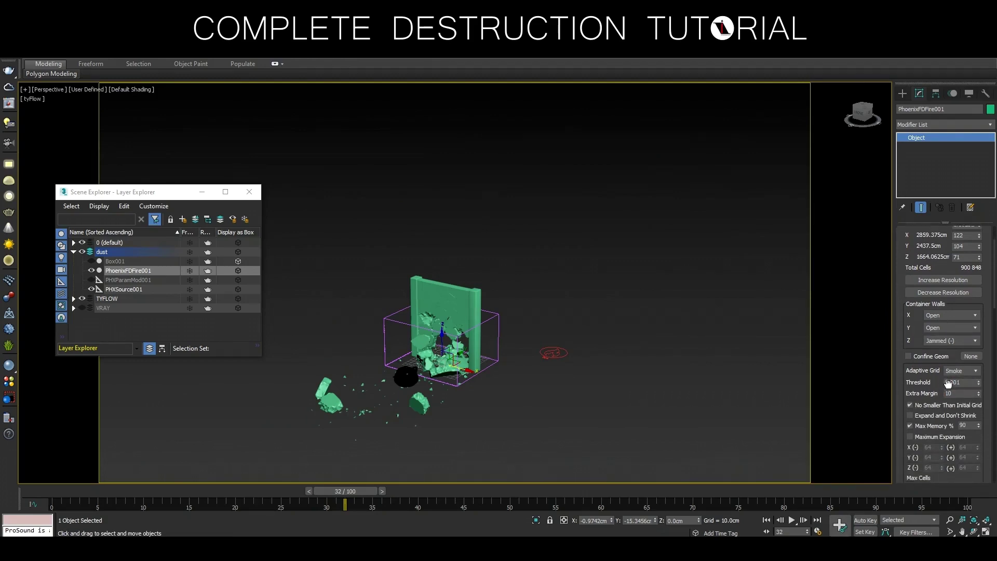
{"action": "scroll", "coordinate": [949, 377], "scroll_direction": "up", "scroll_amount": 2}
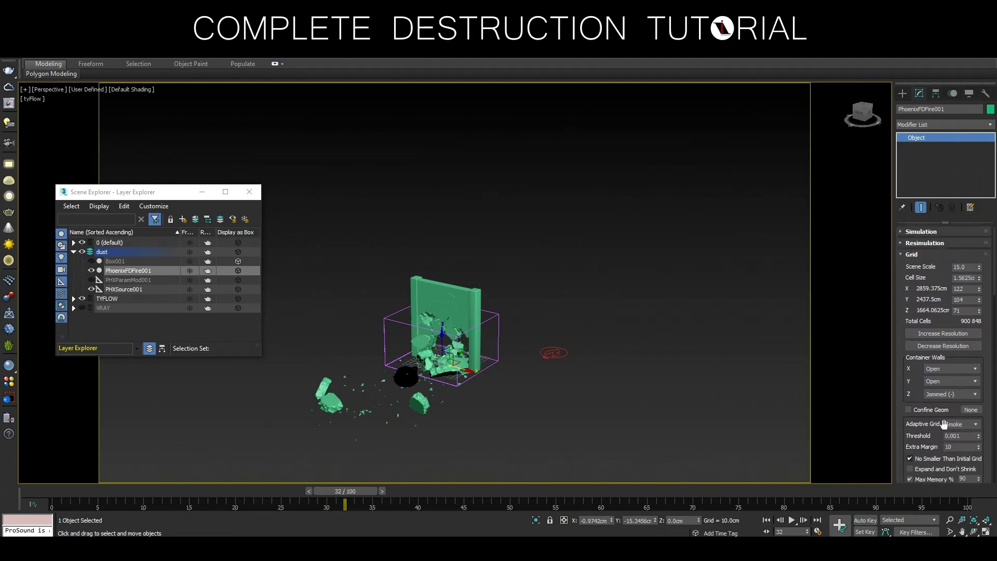
- Enable GPU Preview in the viewport and turn off Particle Preview
{"action": "left_click", "coordinate": [913, 231]}
{"action": "scroll", "coordinate": [929, 427], "scroll_direction": "down", "scroll_amount": 5}
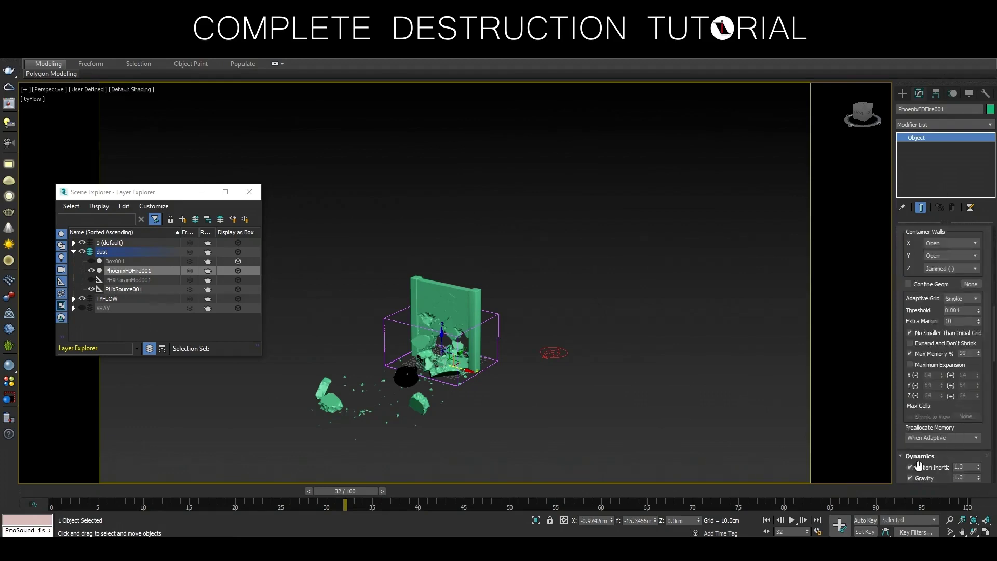
{"action": "left_click_drag", "start_coordinate": [907, 422], "coordinate": [934, 342]}
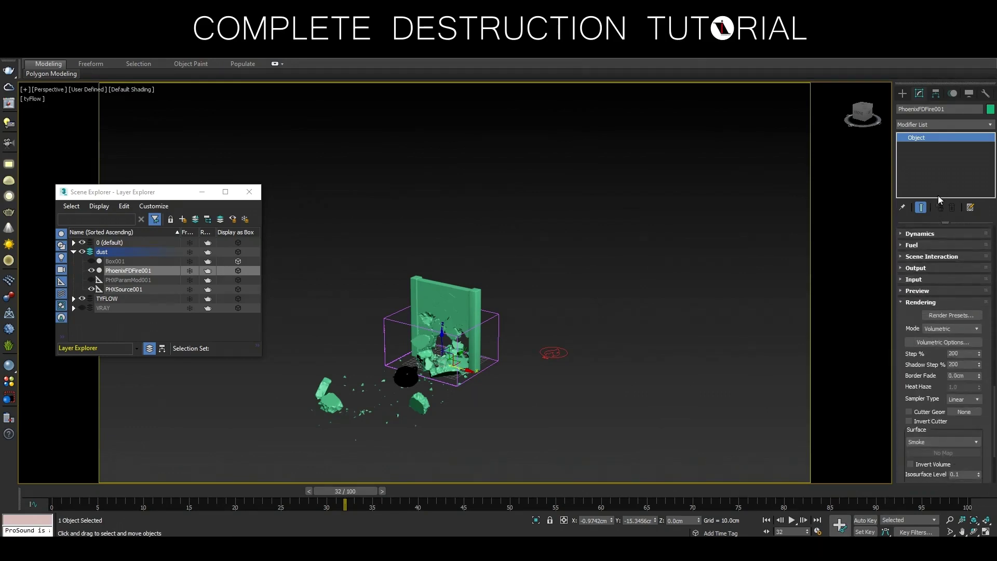
{"action": "left_click", "coordinate": [937, 456]}
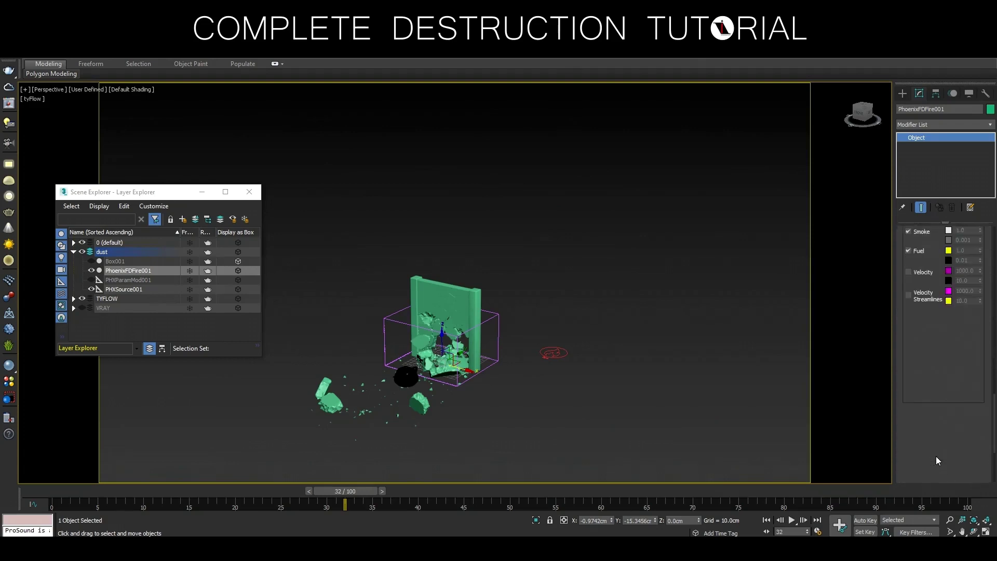
{"action": "left_click_drag", "start_coordinate": [932, 343], "coordinate": [933, 256]}
{"action": "left_click", "coordinate": [923, 424]}
{"action": "left_click_drag", "start_coordinate": [955, 414], "coordinate": [953, 387]}
{"action": "left_click", "coordinate": [911, 294]}
{"action": "left_click_drag", "start_coordinate": [928, 283], "coordinate": [928, 254]}
{"action": "scroll", "coordinate": [929, 260], "scroll_direction": "up", "scroll_amount": 3}
{"action": "scroll", "coordinate": [935, 291], "scroll_direction": "up", "scroll_amount": 5}
{"action": "scroll", "coordinate": [983, 312], "scroll_direction": "up", "scroll_amount": 3}
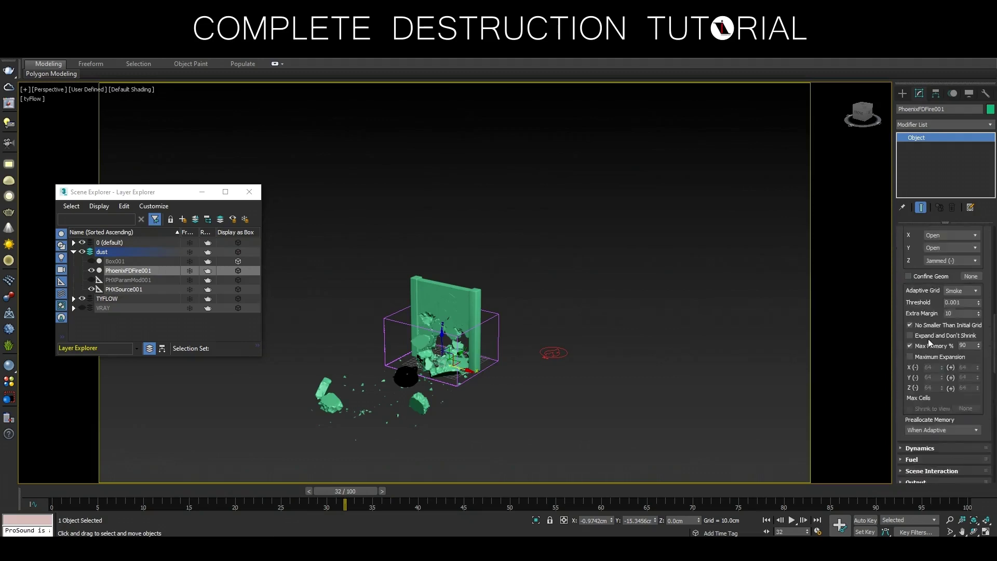
{"action": "scroll", "coordinate": [940, 382], "scroll_direction": "up", "scroll_amount": 5}
{"action": "left_click_drag", "start_coordinate": [922, 265], "coordinate": [920, 456]}
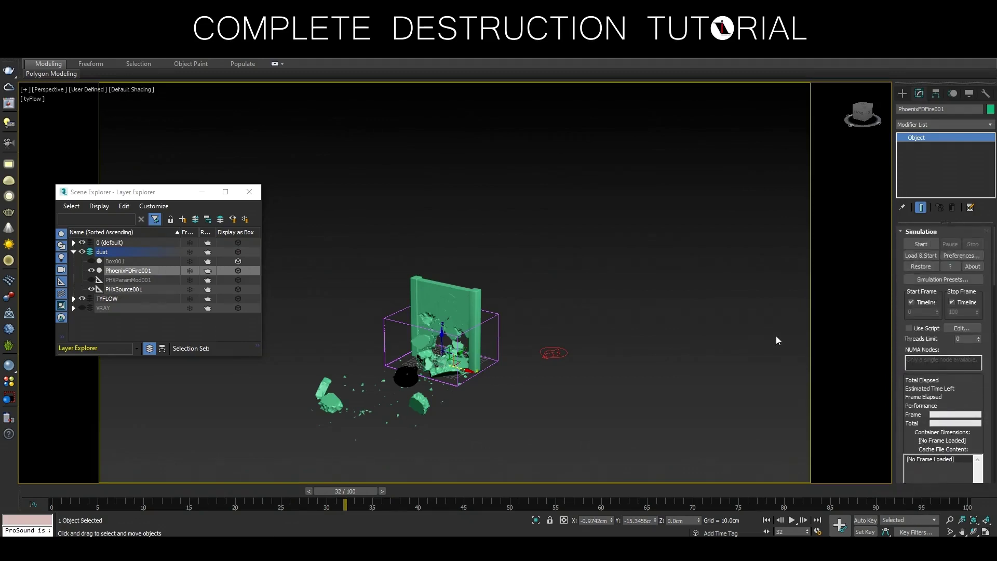
{"action": "scroll", "coordinate": [447, 387], "scroll_direction": "up", "scroll_amount": 2}
{"action": "scroll", "coordinate": [524, 396], "scroll_direction": "up", "scroll_amount": 2}
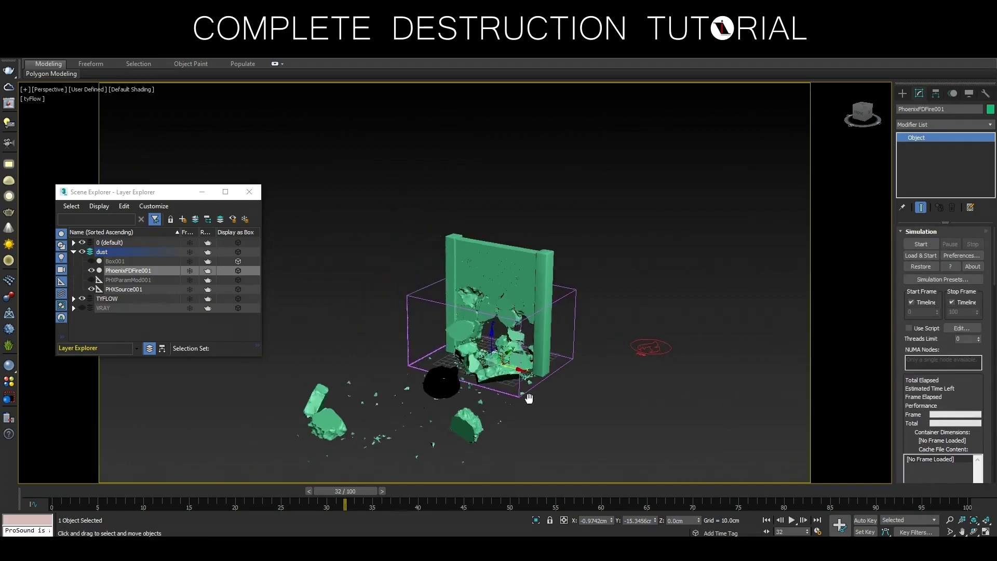
{"action": "scroll", "coordinate": [529, 398], "scroll_direction": "up", "scroll_amount": 2}
{"action": "middle_click_drag", "start_coordinate": [529, 398], "coordinate": [516, 397]}
{"action": "scroll", "coordinate": [514, 396], "scroll_direction": "down", "scroll_amount": 2}
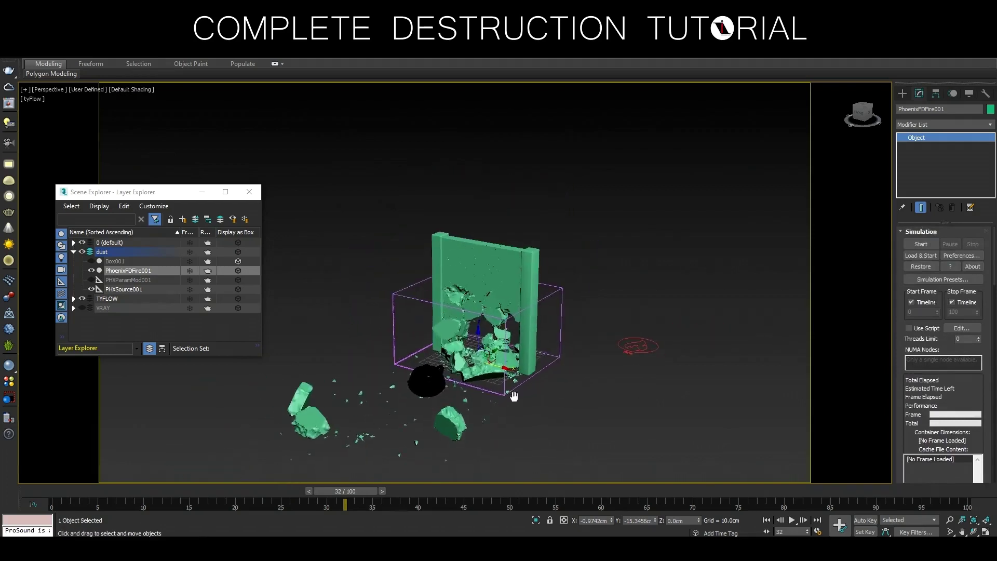
- Run the Phoenix dust simulation from a custom start frame of 5, then stop it
{"action": "left_click", "coordinate": [928, 245]}
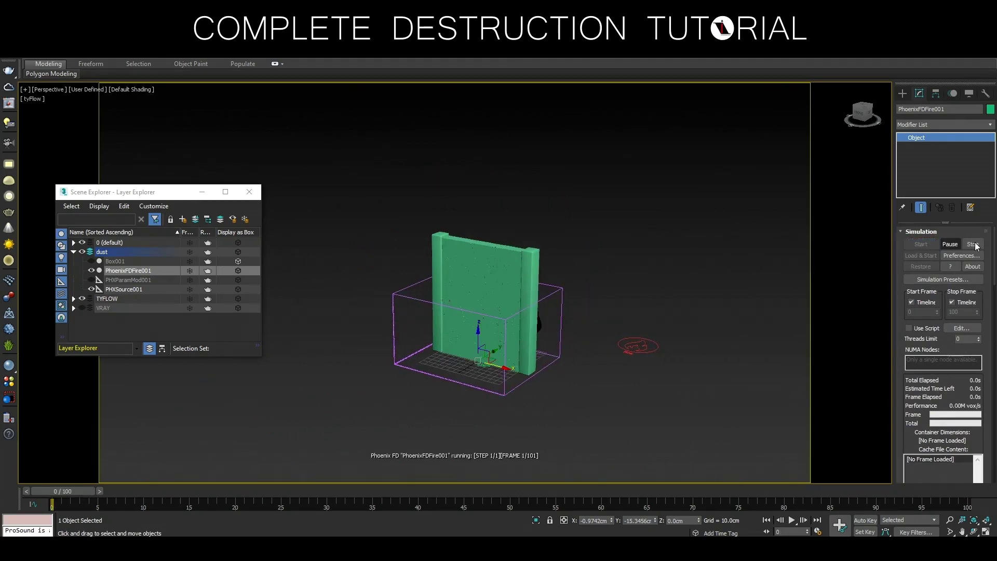
{"action": "left_click", "coordinate": [973, 244]}
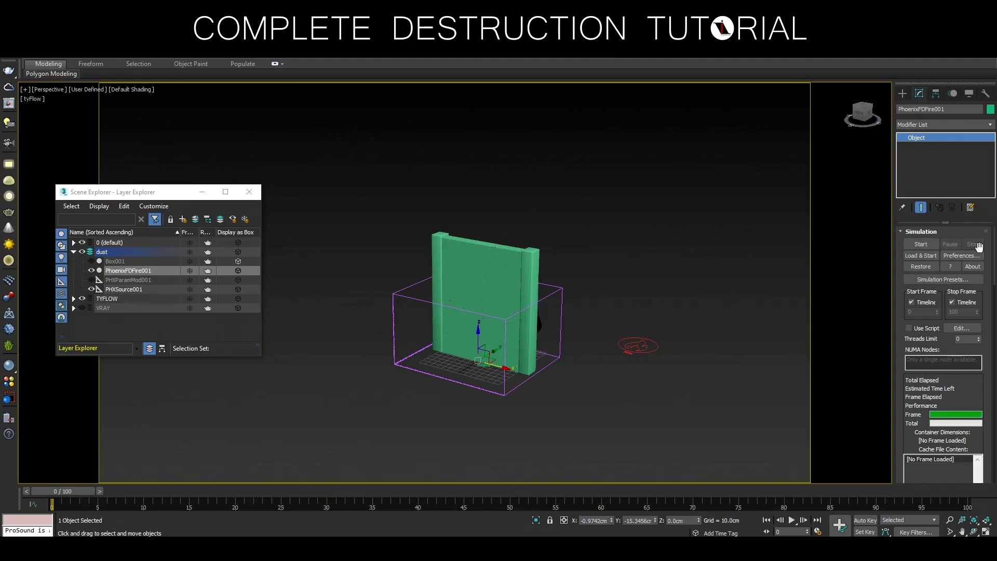
{"action": "left_click", "coordinate": [922, 303]}
{"action": "key", "text": "Return"}
{"action": "mouse_move", "coordinate": [65, 496]}
{"action": "left_mouse_down"}
{"action": "mouse_move", "coordinate": [109, 490]}
{"action": "mouse_move", "coordinate": [54, 490]}
{"action": "left_mouse_up"}
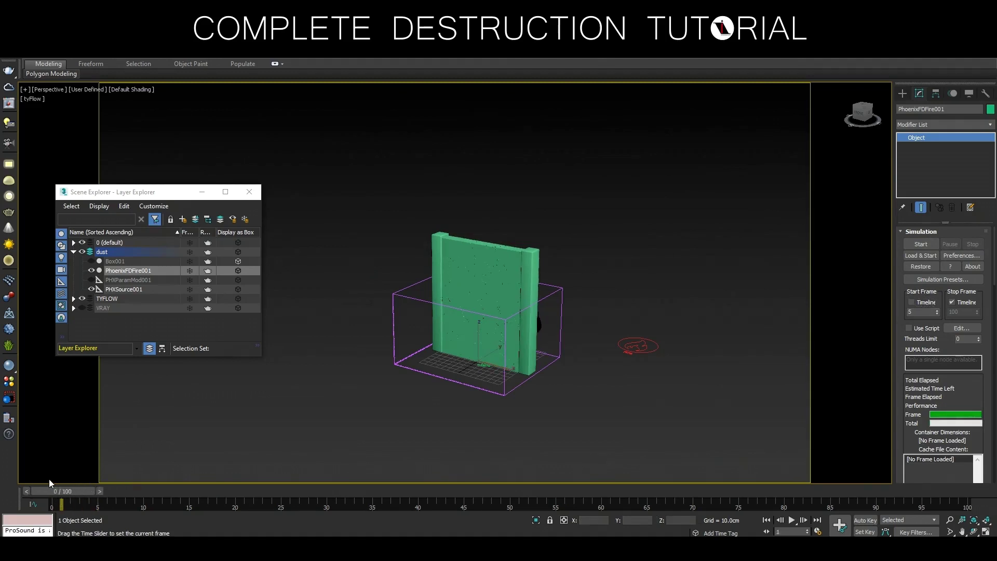
{"action": "left_click", "coordinate": [917, 240]}
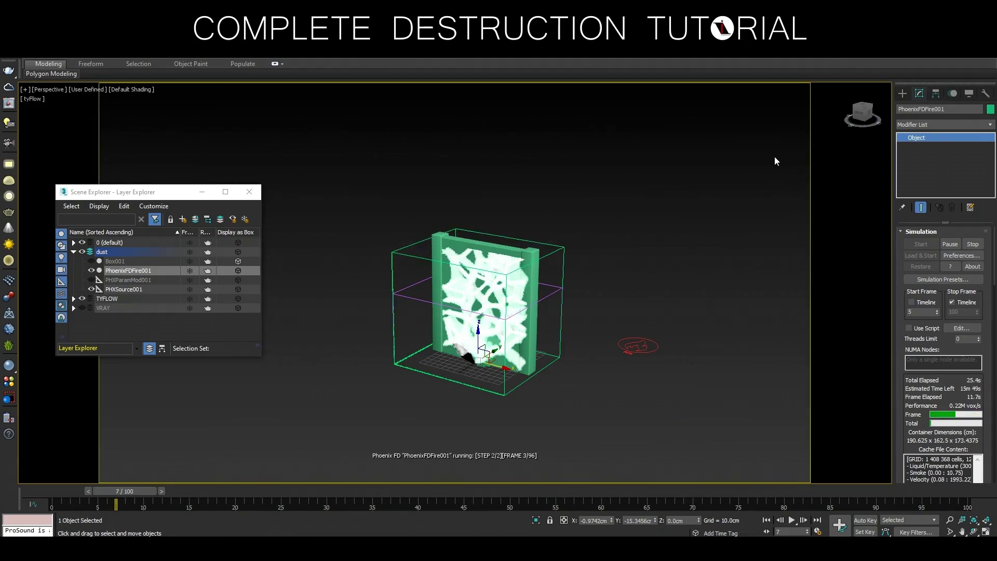
{"action": "left_click", "coordinate": [972, 245]}
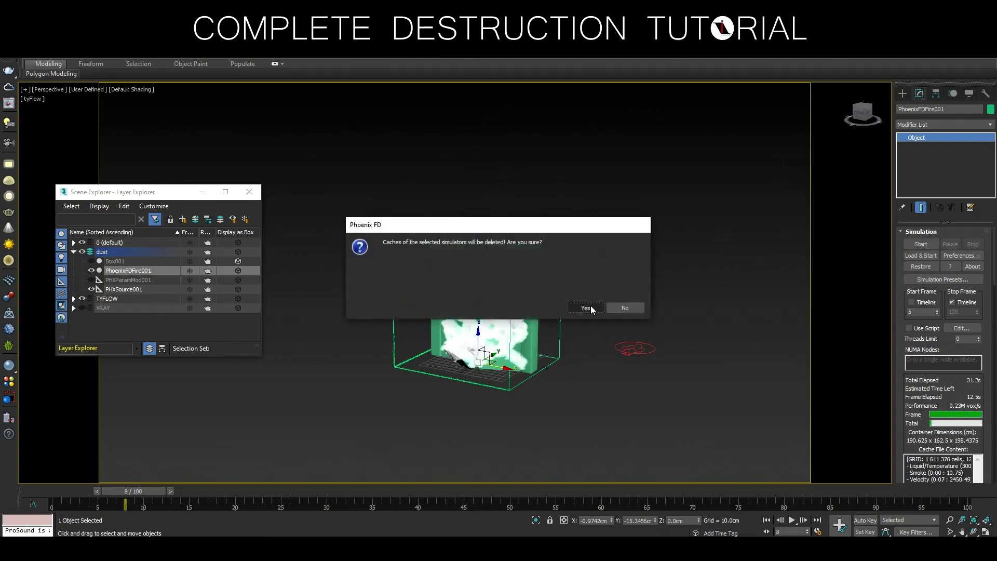
- Delete the old caches and nudge the Discharge Modifier curve's start point slightly lower
{"action": "left_click", "coordinate": [625, 307]}
{"action": "left_click", "coordinate": [628, 353]}
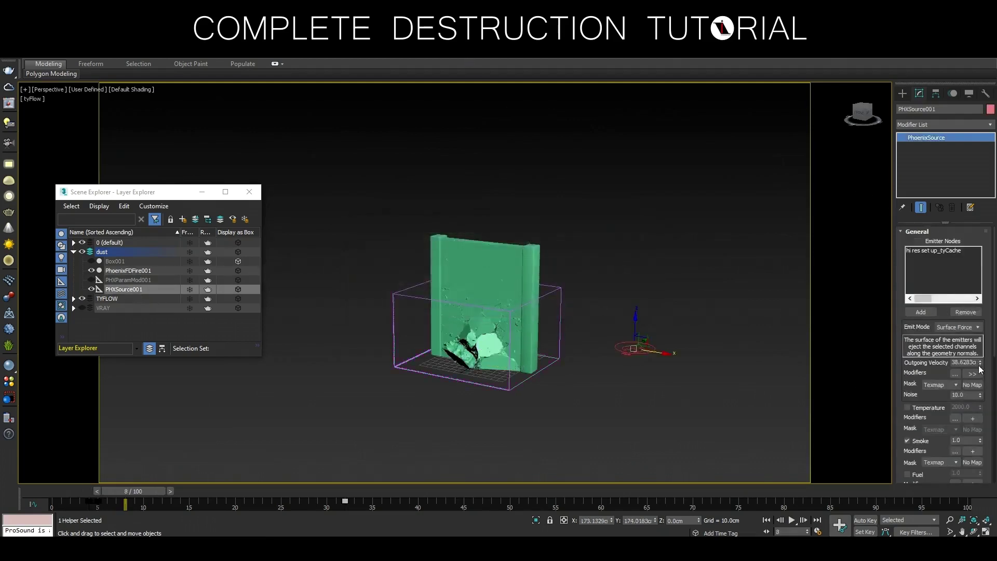
{"action": "left_click", "coordinate": [973, 374]}
{"action": "left_click", "coordinate": [968, 343]}
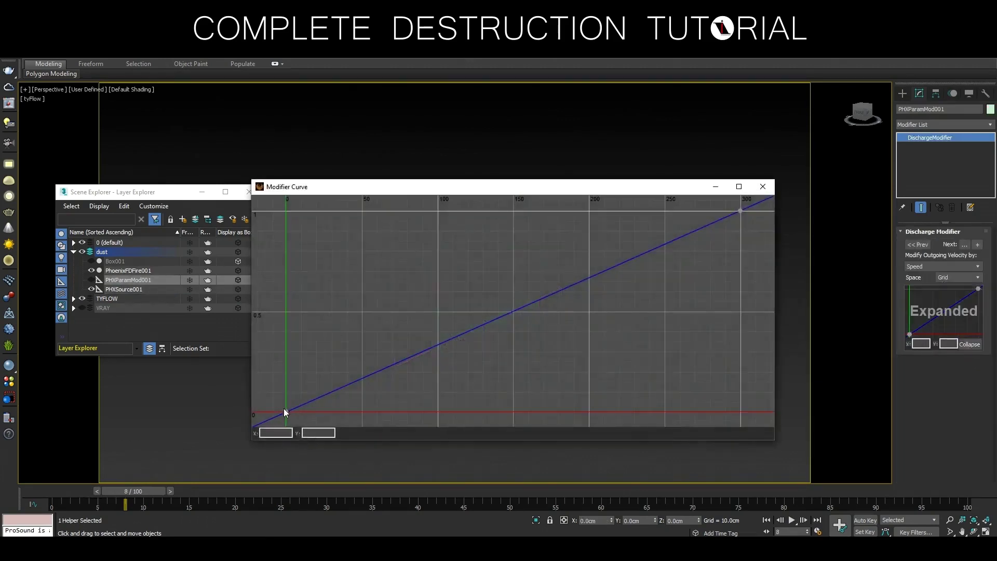
{"action": "left_click_drag", "start_coordinate": [288, 410], "coordinate": [296, 424]}
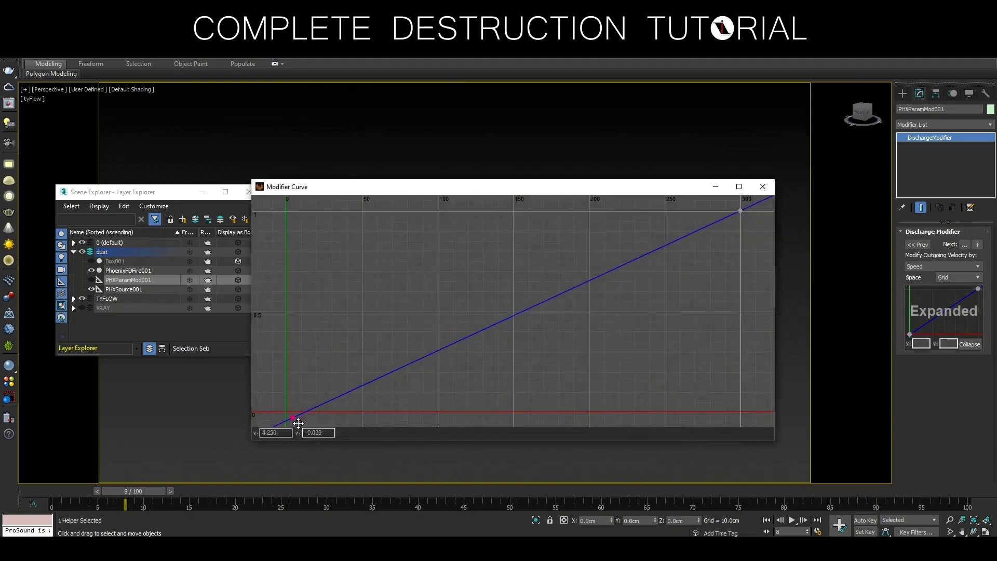
{"action": "left_click", "coordinate": [773, 189]}
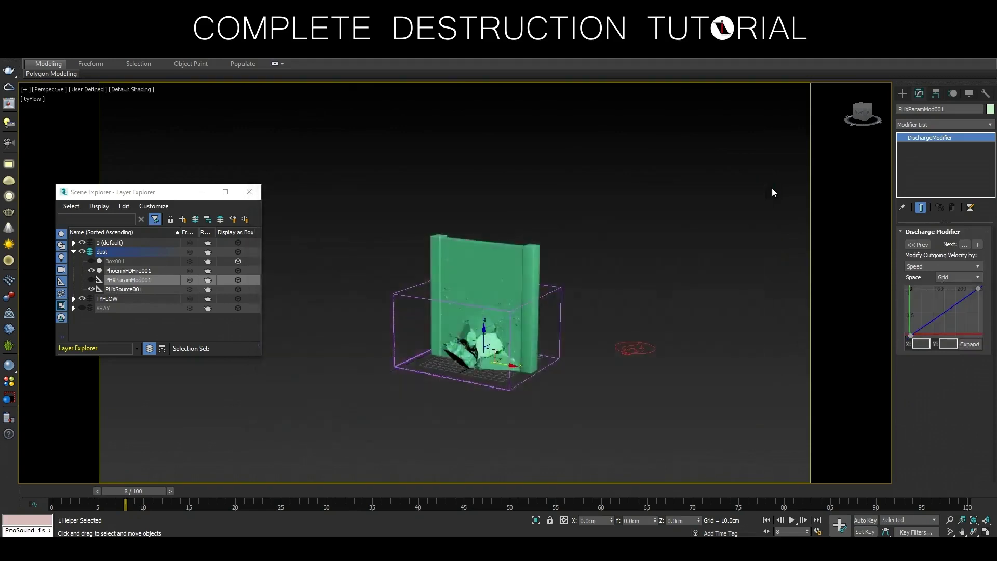
- Select the PhoenixFDFire001 dust simulator and step back to frame 5
{"action": "left_click", "coordinate": [555, 358]}
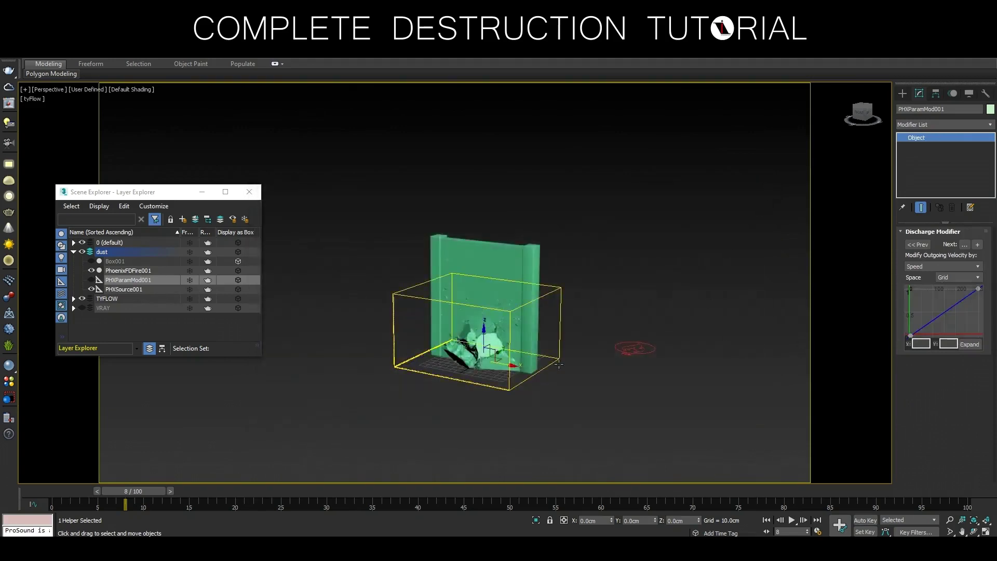
{"action": "left_click", "coordinate": [591, 155]}
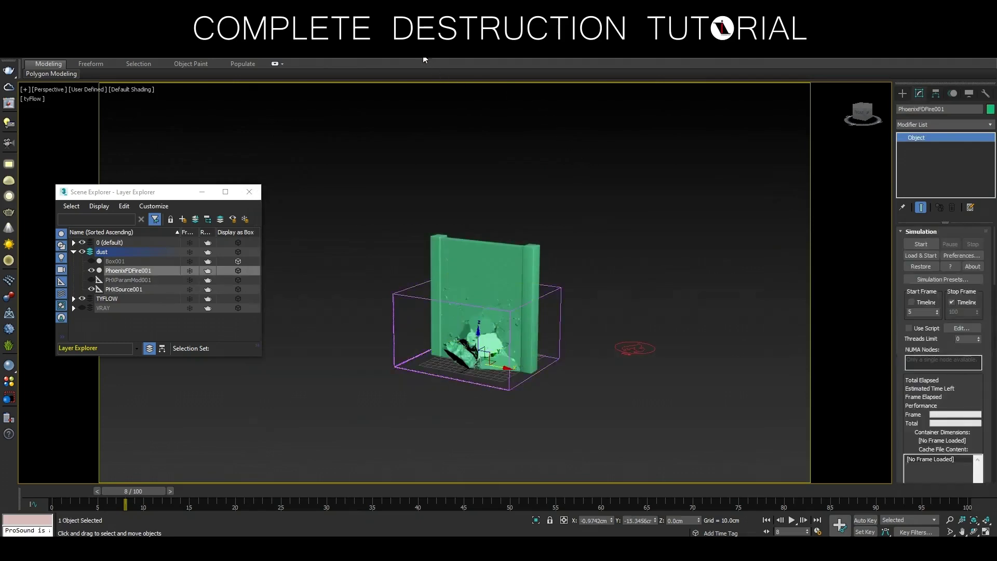
{"action": "key", "text": "comma"}
{"action": "key", "text": "comma"}
{"action": "key", "text": "comma"}
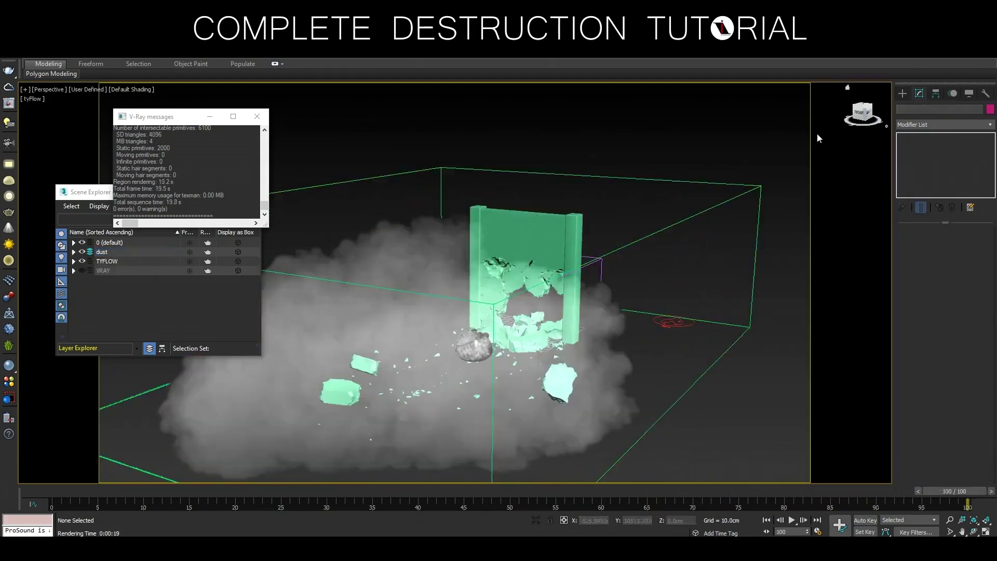
- Unhide the VRAY layer, compare Camera001 and Camera002, and view an early frame through Camera002
{"action": "left_click", "coordinate": [82, 270]}
{"action": "mouse_move", "coordinate": [589, 276]}
{"action": "middle_mouse_down"}
{"action": "mouse_move", "coordinate": [590, 334]}
{"action": "mouse_move", "coordinate": [598, 279]}
{"action": "middle_mouse_up"}
{"action": "key", "text": "c"}
{"action": "double_click", "coordinate": [497, 208]}
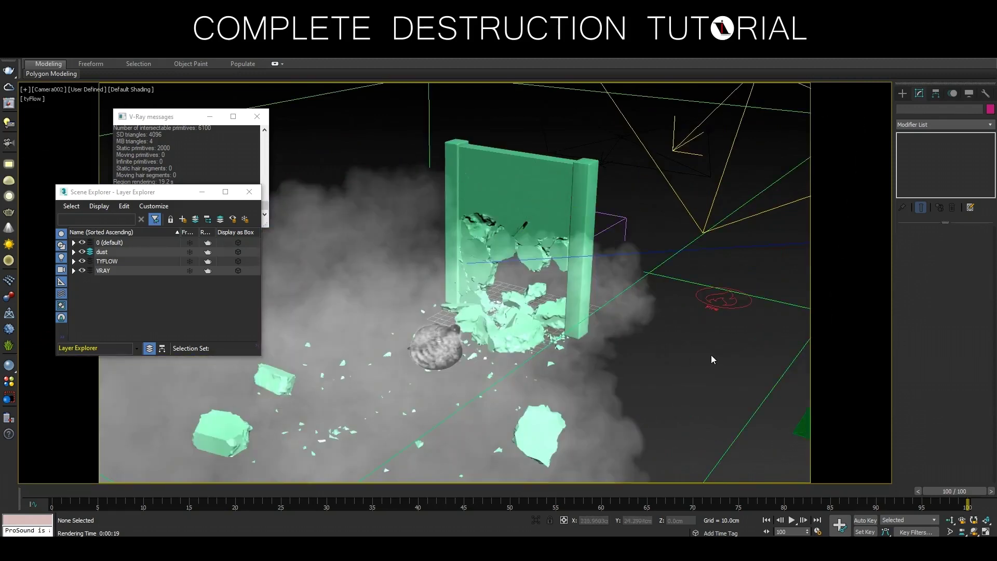
{"action": "key", "text": "c"}
{"action": "double_click", "coordinate": [466, 201]}
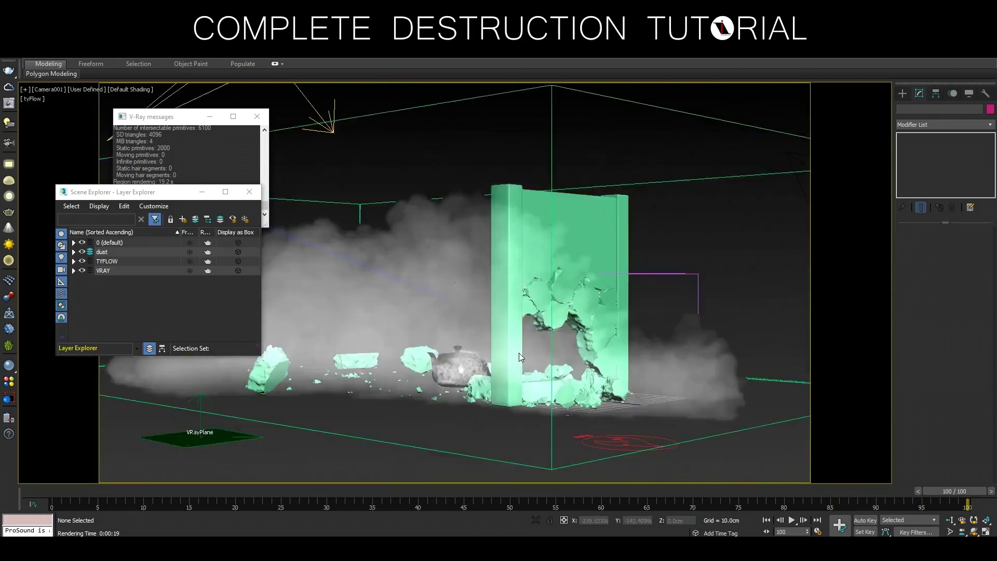
{"action": "key", "text": "c"}
{"action": "double_click", "coordinate": [478, 205]}
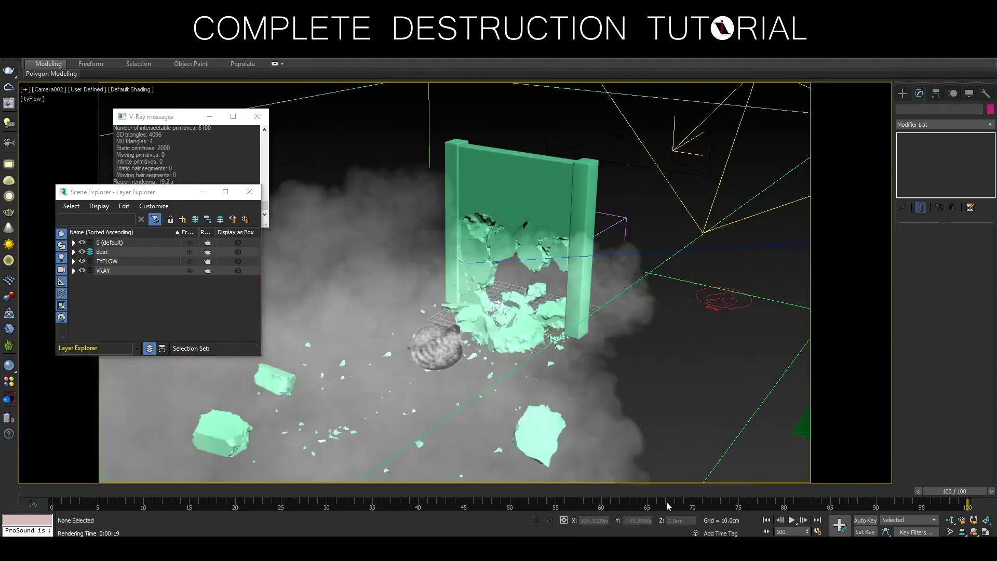
{"action": "left_click_drag", "start_coordinate": [373, 496], "coordinate": [226, 491]}
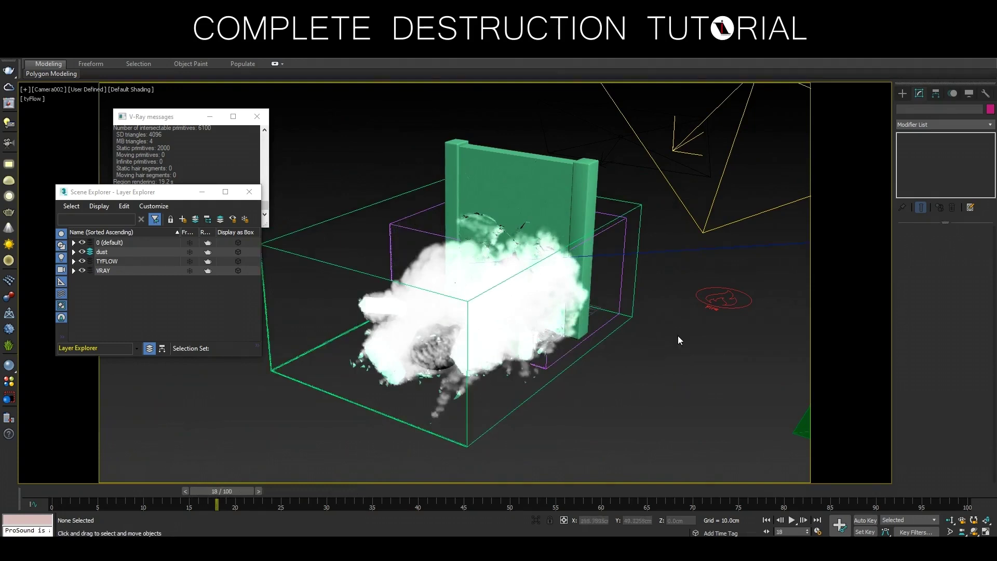
- Convert the Ceramic material to a Multi/Sub-Object with 2 sub-materials
{"action": "key", "text": "m"}
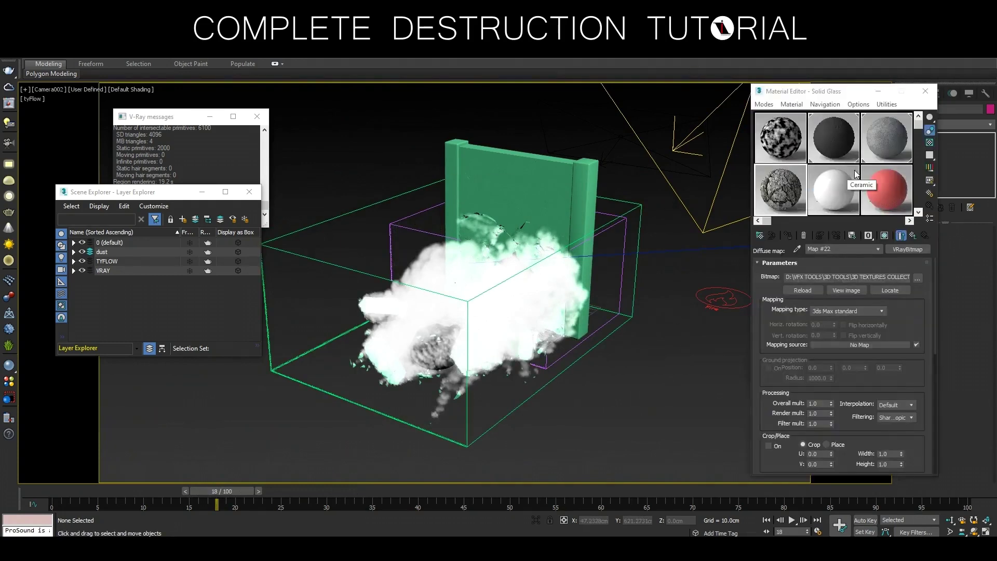
{"action": "left_click", "coordinate": [843, 197]}
{"action": "left_click", "coordinate": [924, 248]}
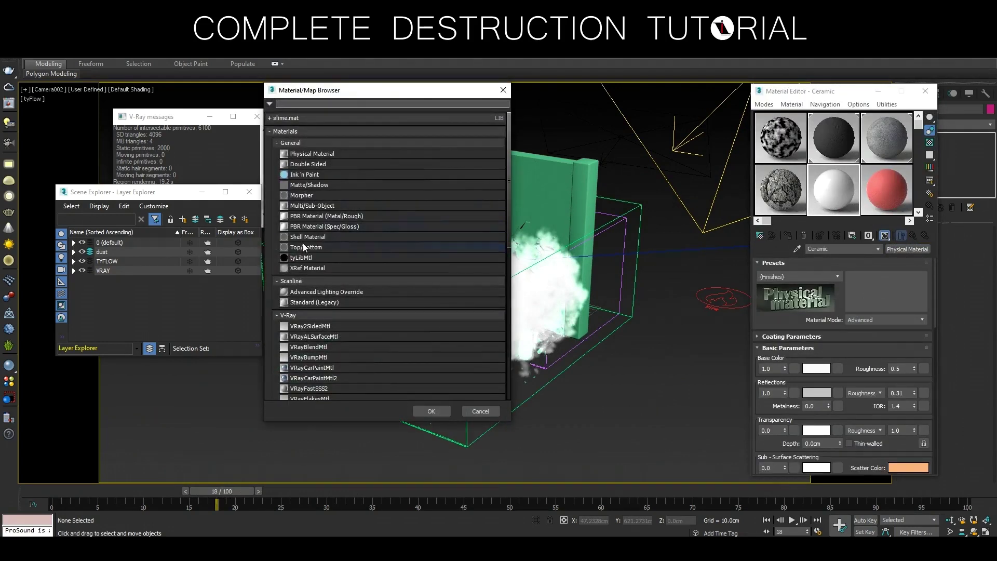
{"action": "left_click", "coordinate": [313, 205]}
{"action": "double_click", "coordinate": [314, 205]}
{"action": "left_click", "coordinate": [831, 312]}
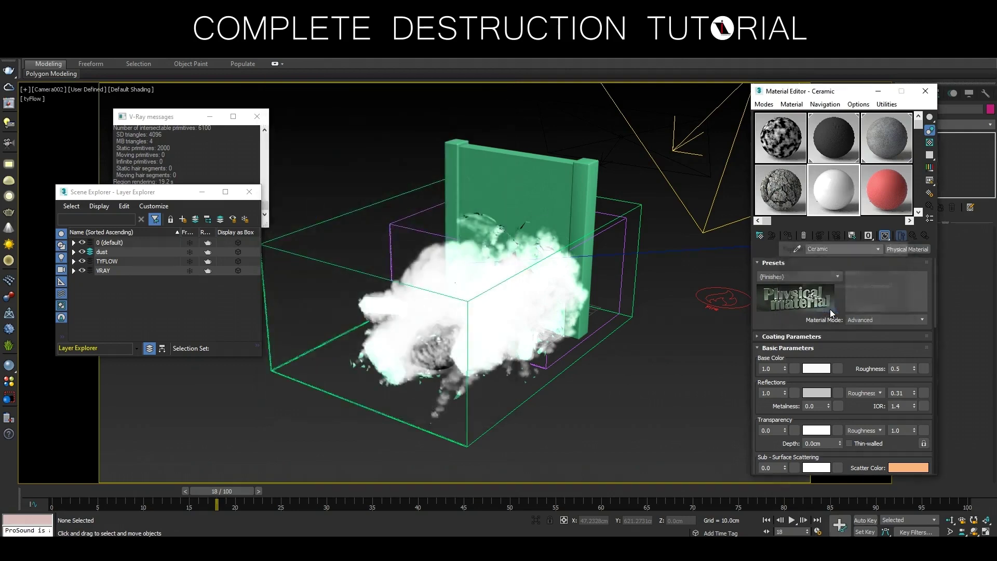
{"action": "left_click", "coordinate": [803, 279]}
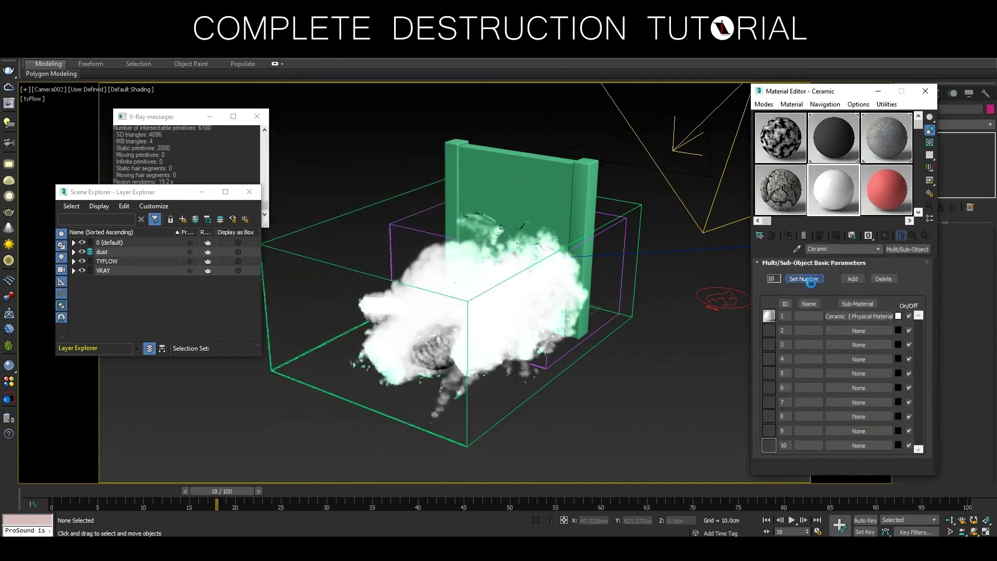
{"action": "type", "text": "2"}
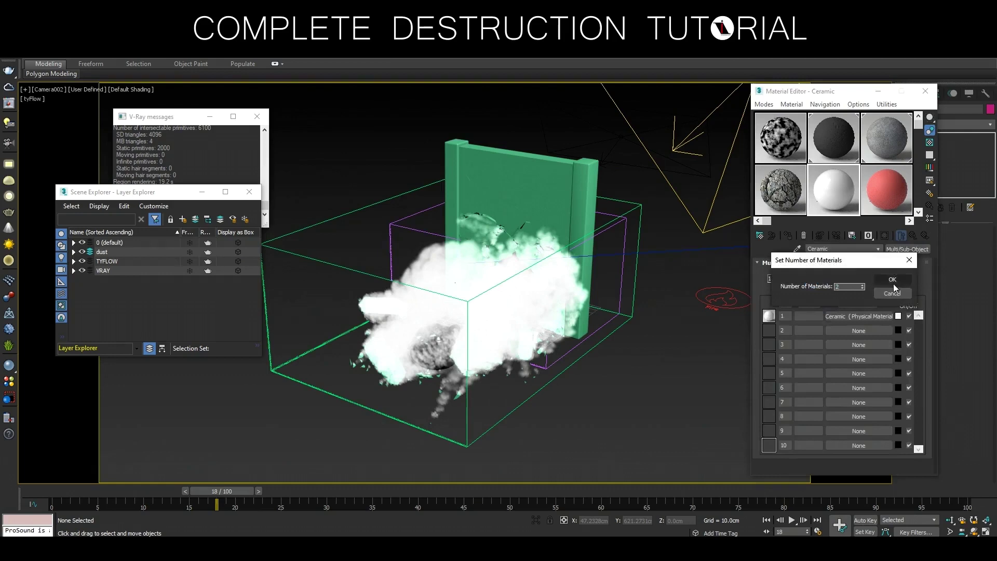
{"action": "left_click", "coordinate": [893, 280]}
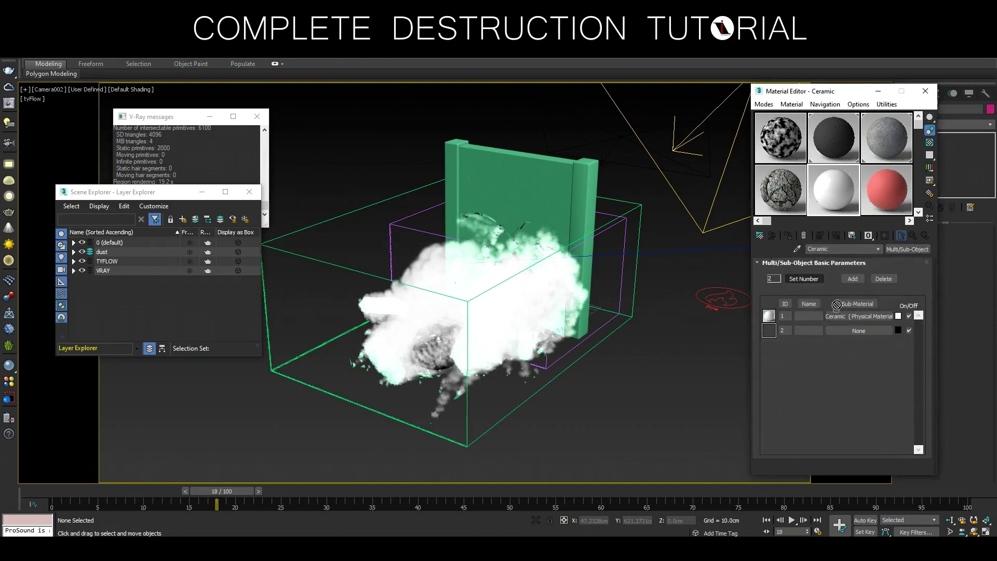
- Fill the slots with plaster and Solid Glass and assign it to hi res set up_tyCache
{"action": "left_click_drag", "start_coordinate": [837, 304], "coordinate": [854, 316]}
{"action": "left_click", "coordinate": [820, 316]}
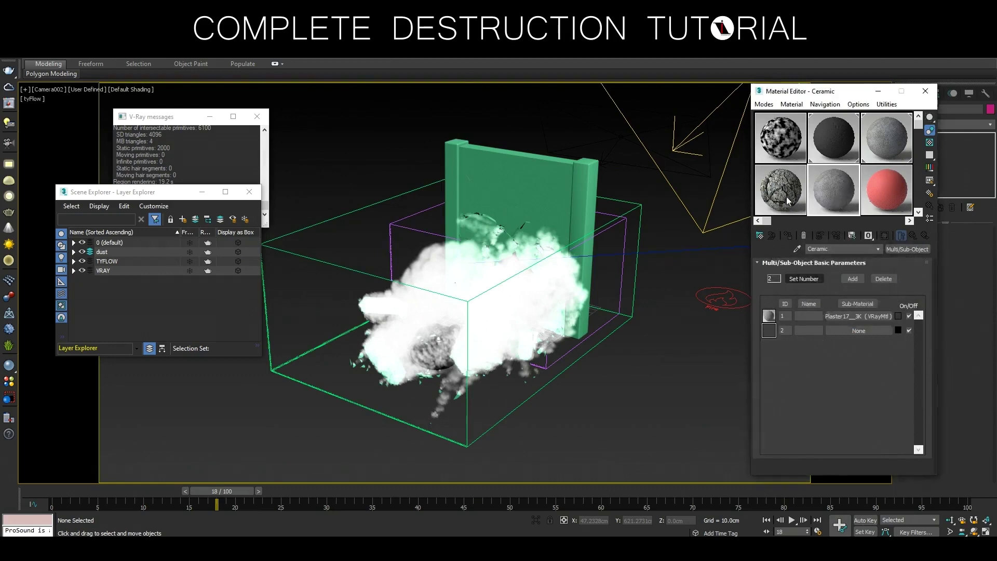
{"action": "left_click_drag", "start_coordinate": [787, 200], "coordinate": [840, 332]}
{"action": "left_click", "coordinate": [828, 315]}
{"action": "left_click", "coordinate": [81, 270]}
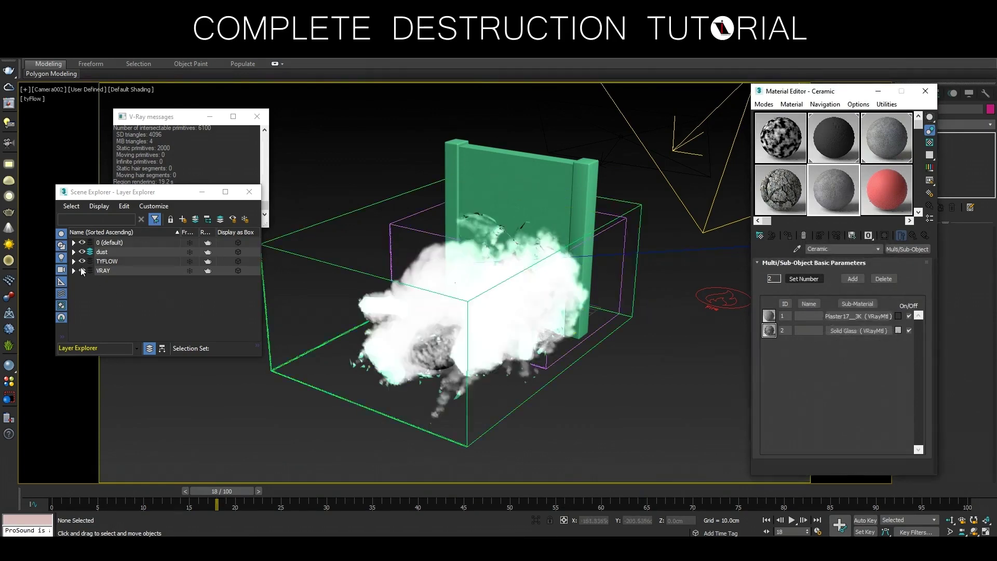
{"action": "left_click", "coordinate": [74, 261]}
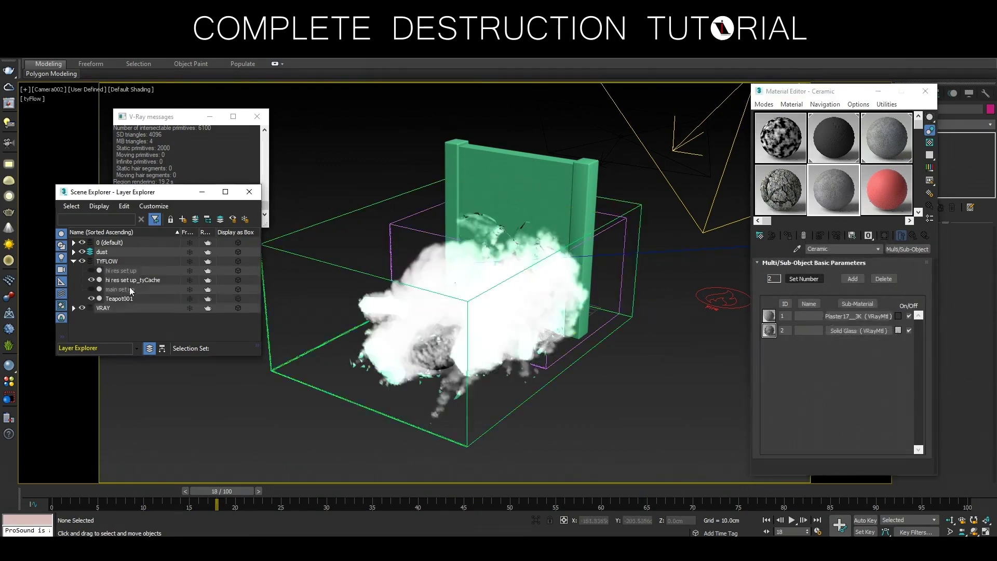
{"action": "left_click", "coordinate": [135, 281]}
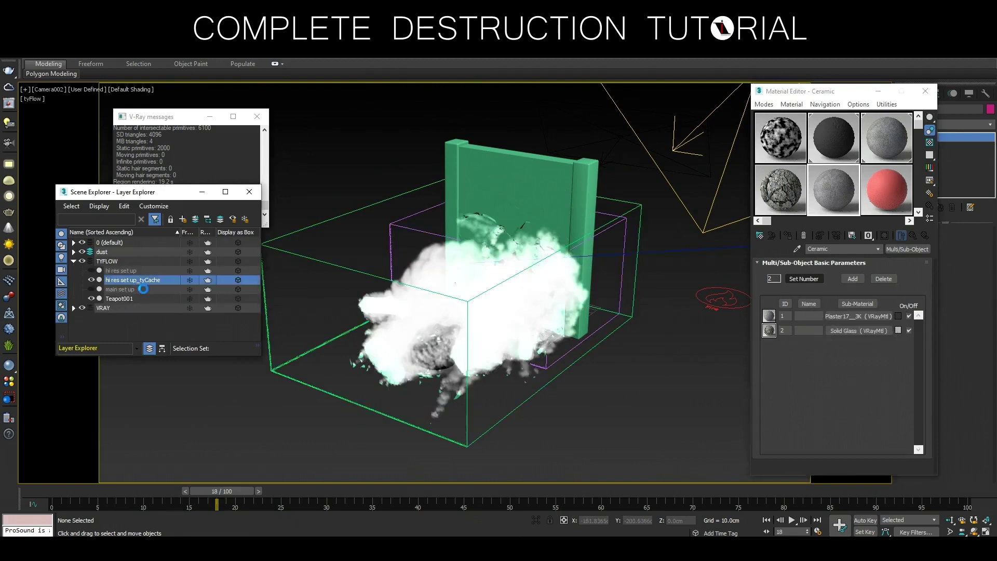
{"action": "left_click", "coordinate": [789, 236]}
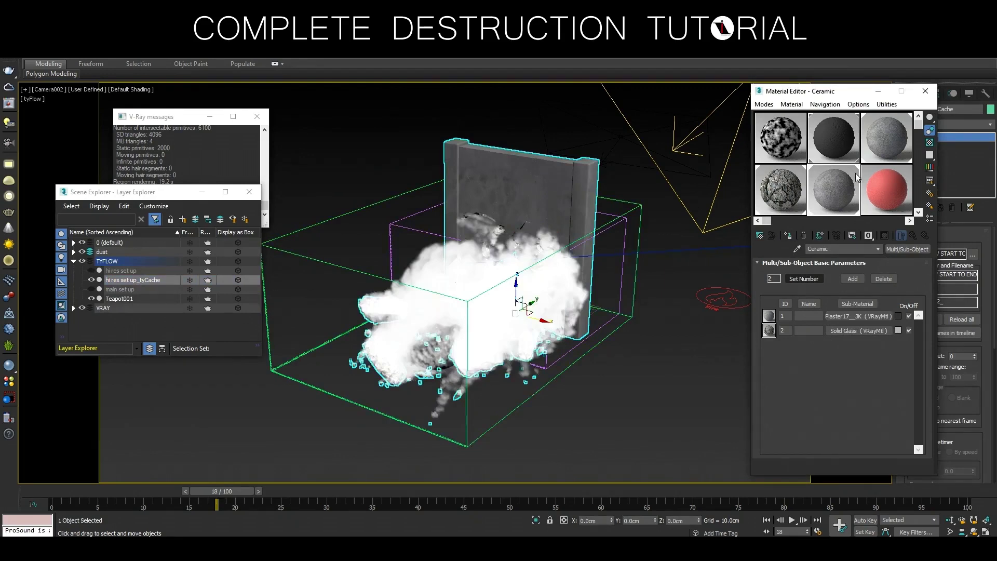
{"action": "left_click", "coordinate": [925, 90]}
{"action": "left_click", "coordinate": [774, 363]}
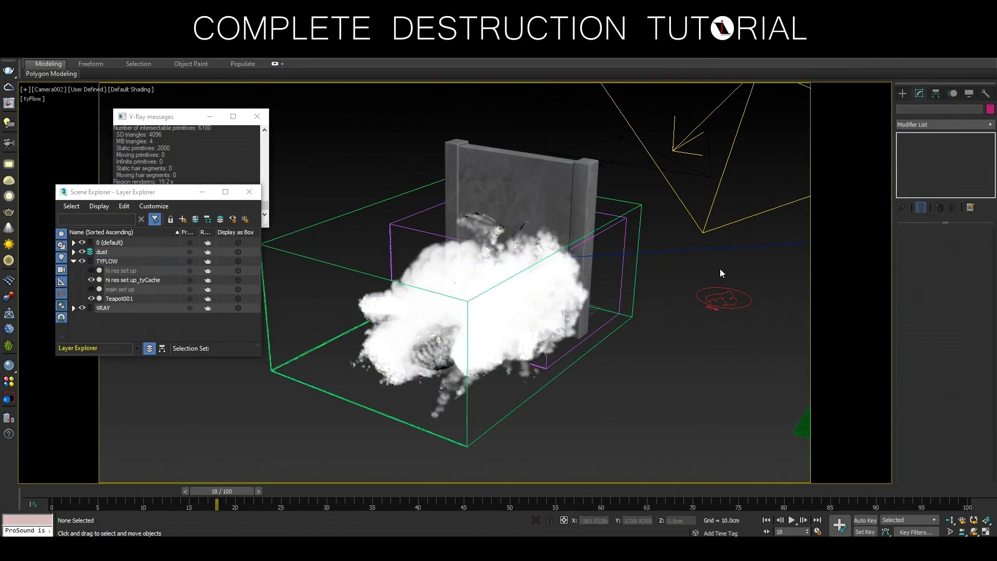
{"action": "key", "text": "F10"}
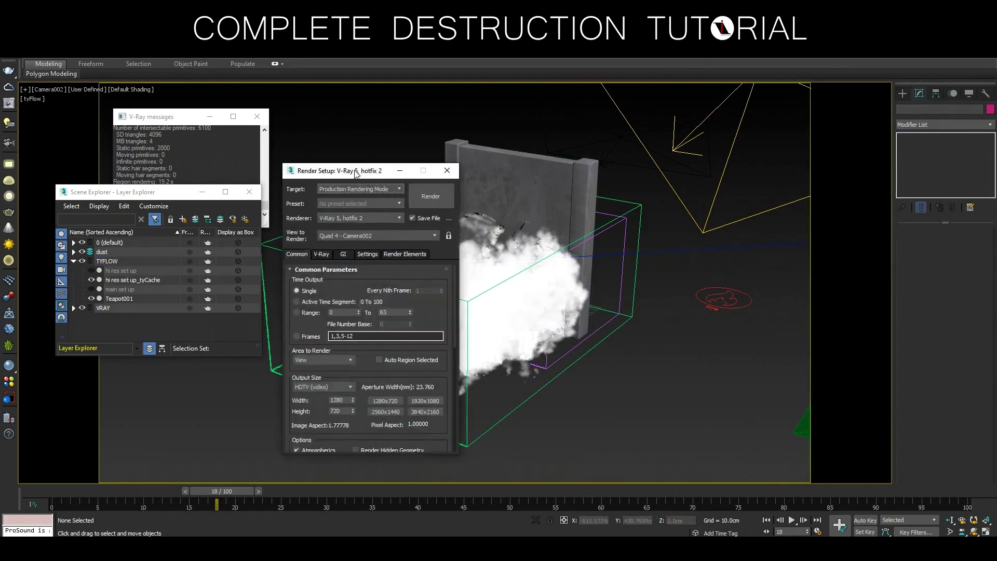
- Start the V-Ray render of Camera002 frames 0–100 to render03.exr and watch its progress
{"action": "left_click_drag", "start_coordinate": [356, 173], "coordinate": [756, 90]}
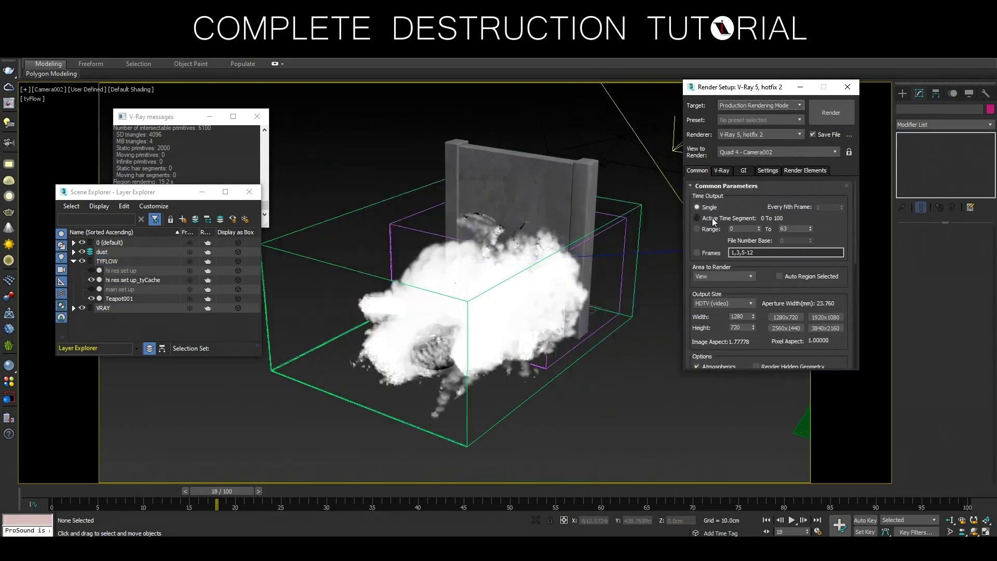
{"action": "scroll", "coordinate": [850, 305], "scroll_direction": "down", "scroll_amount": 5}
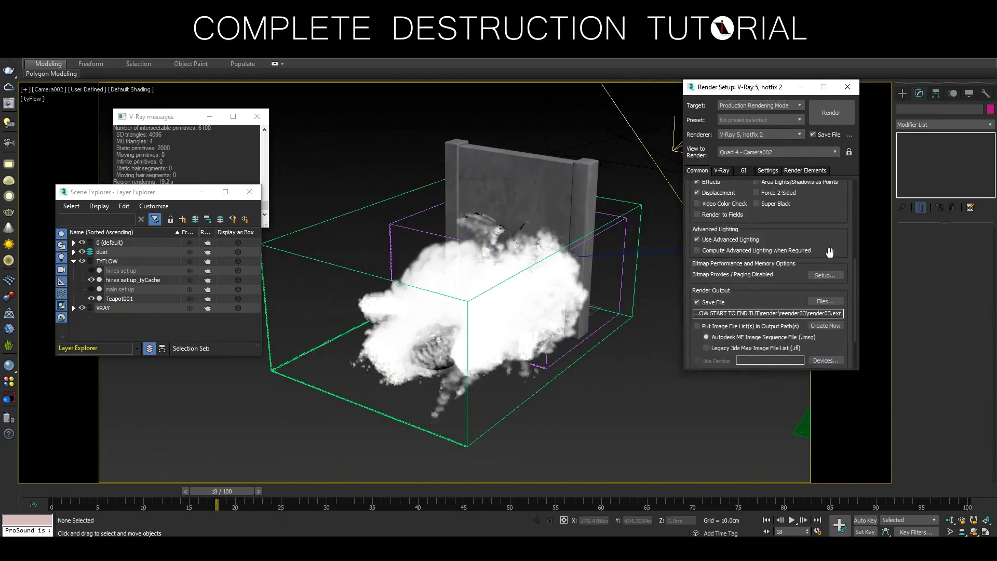
{"action": "left_click", "coordinate": [824, 110]}
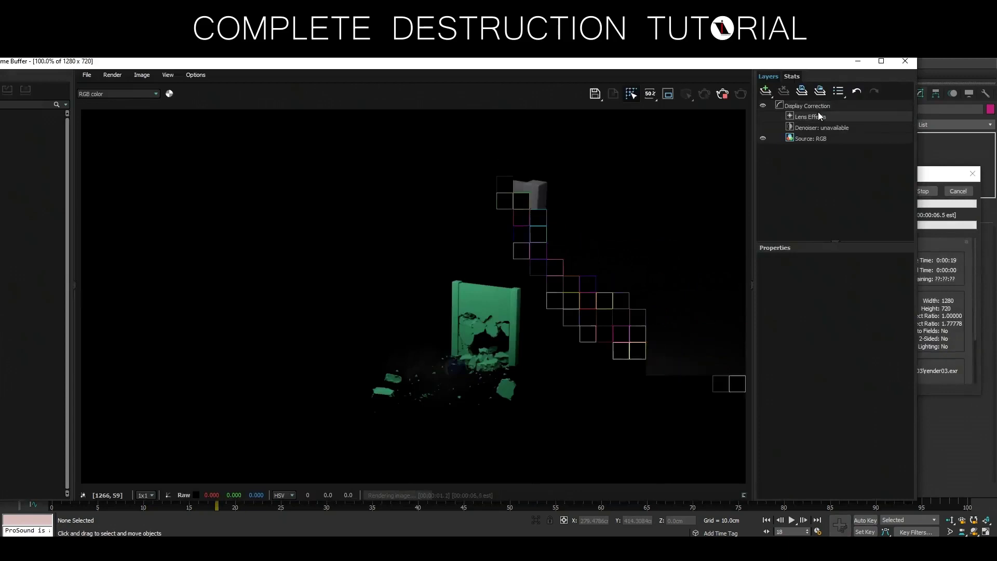
{"action": "left_click", "coordinate": [971, 272]}
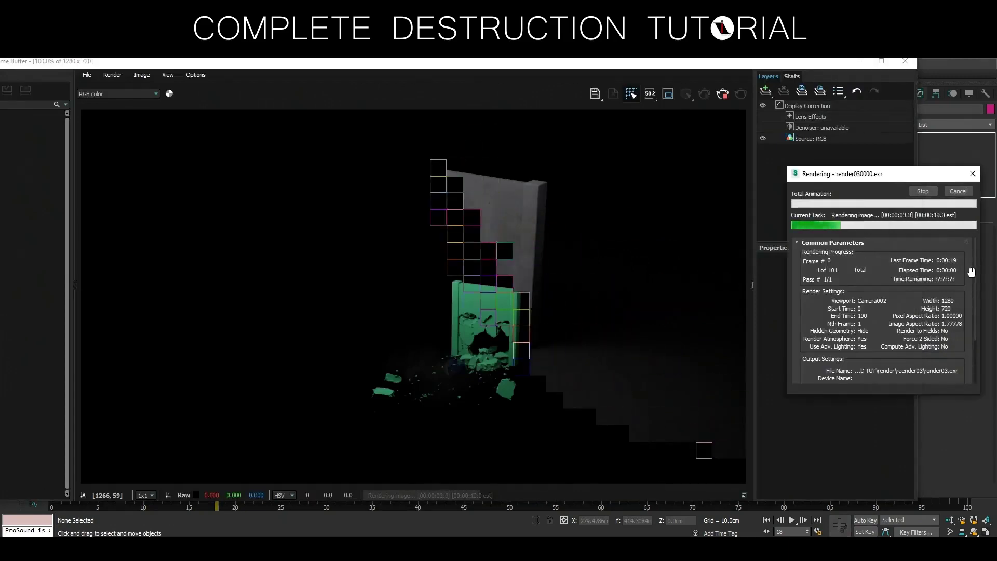
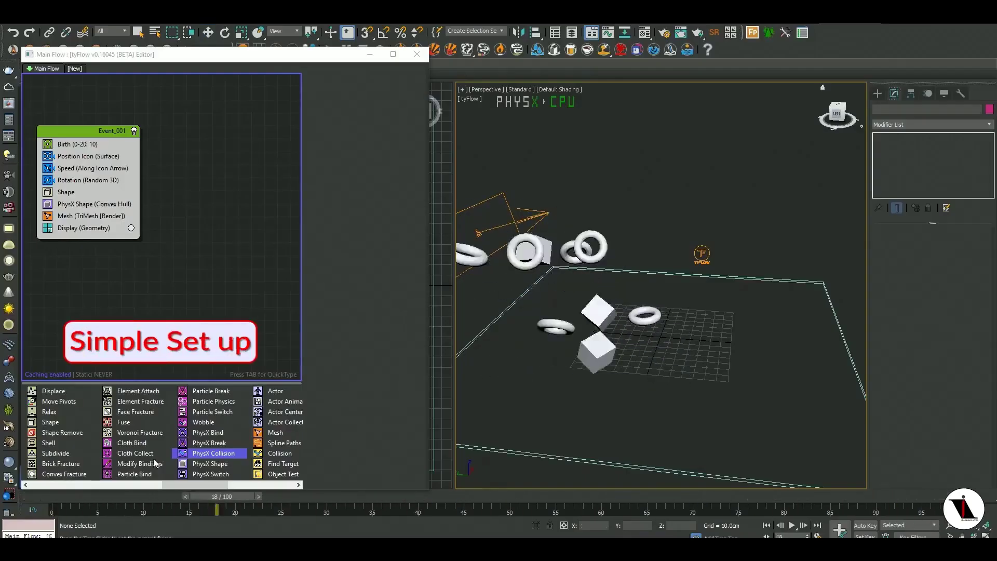
- Preview and rewind the simulation, then add PhysX Collision to Event_001 using the Floor as collider
{"action": "left_click", "coordinate": [791, 525]}
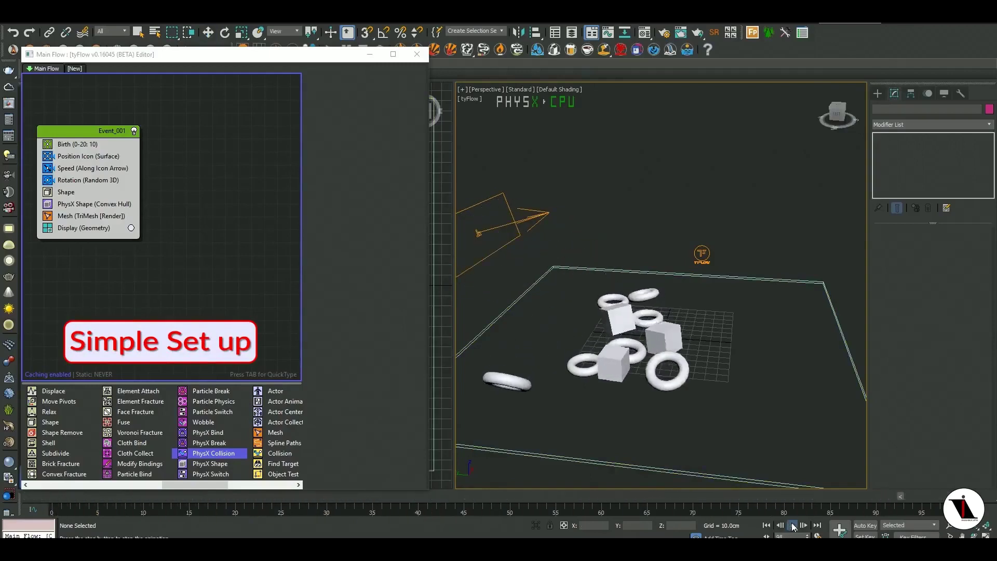
{"action": "left_click", "coordinate": [793, 526]}
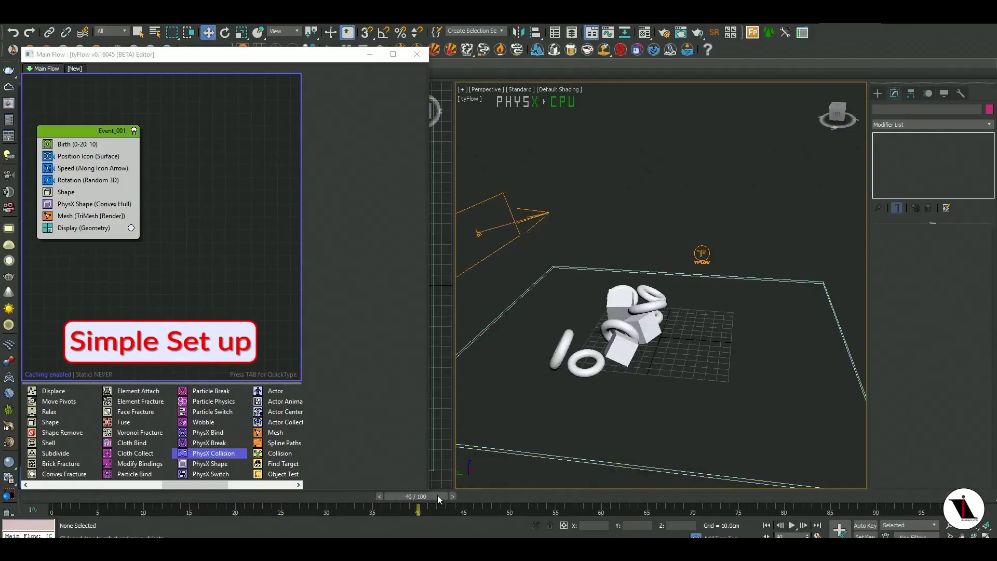
{"action": "left_click_drag", "start_coordinate": [439, 497], "coordinate": [86, 497]}
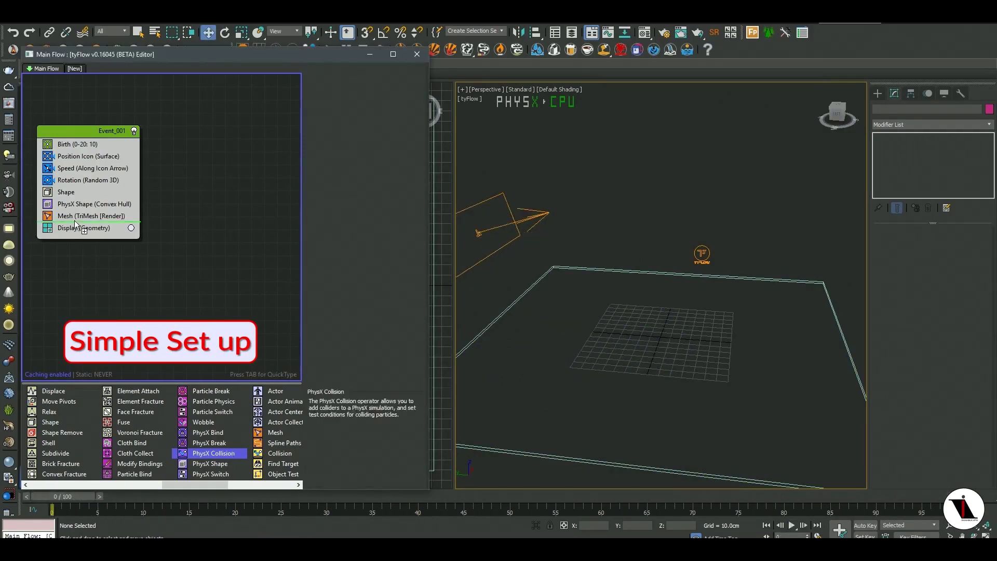
{"action": "left_click_drag", "start_coordinate": [85, 215], "coordinate": [87, 214]}
{"action": "left_click", "coordinate": [347, 190]}
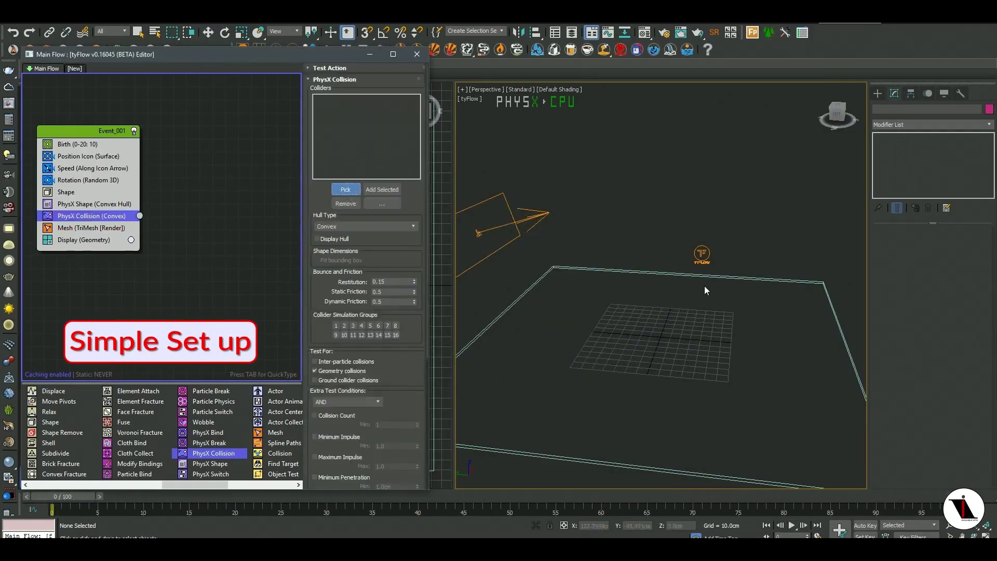
{"action": "left_click", "coordinate": [704, 276]}
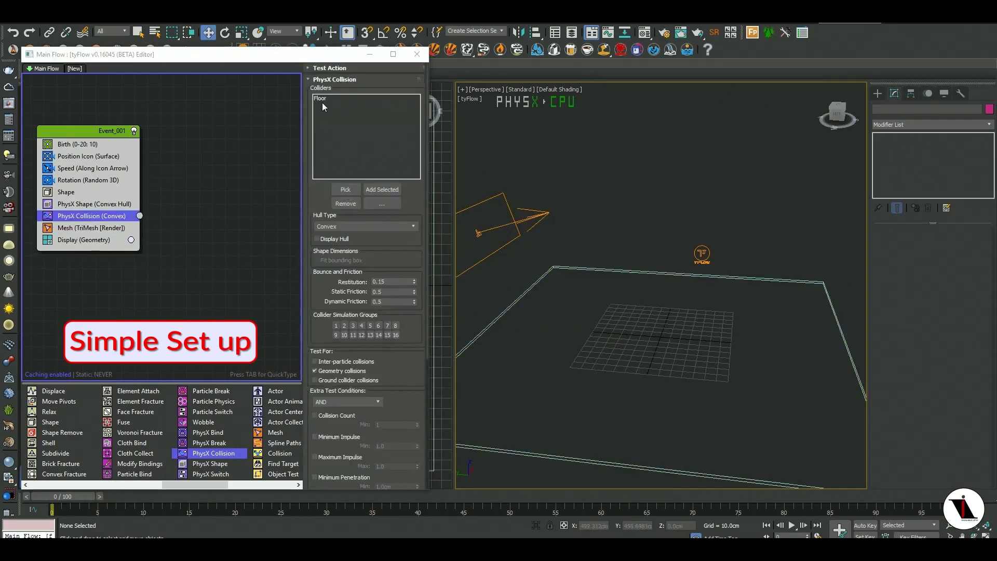
- Create a separate Event_002 with a Voronoi Fracture operator and expand its Fractures settings
{"action": "left_click", "coordinate": [299, 486]}
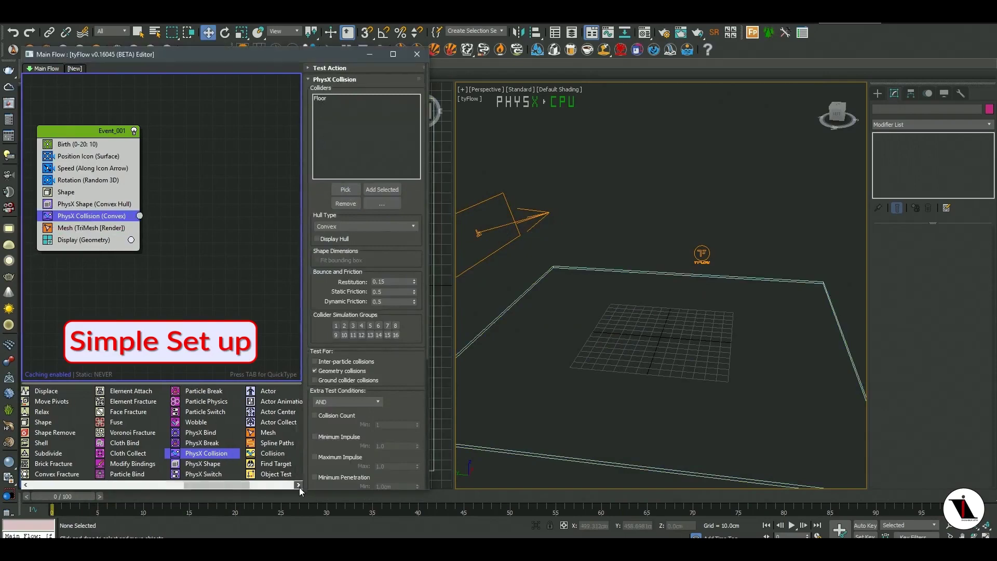
{"action": "left_click_drag", "start_coordinate": [189, 254], "coordinate": [189, 253]}
{"action": "scroll", "coordinate": [333, 462], "scroll_direction": "down", "scroll_amount": 3}
{"action": "scroll", "coordinate": [332, 462], "scroll_direction": "down", "scroll_amount": 3}
{"action": "scroll", "coordinate": [332, 462], "scroll_direction": "down", "scroll_amount": 3}
{"action": "left_click", "coordinate": [325, 472]}
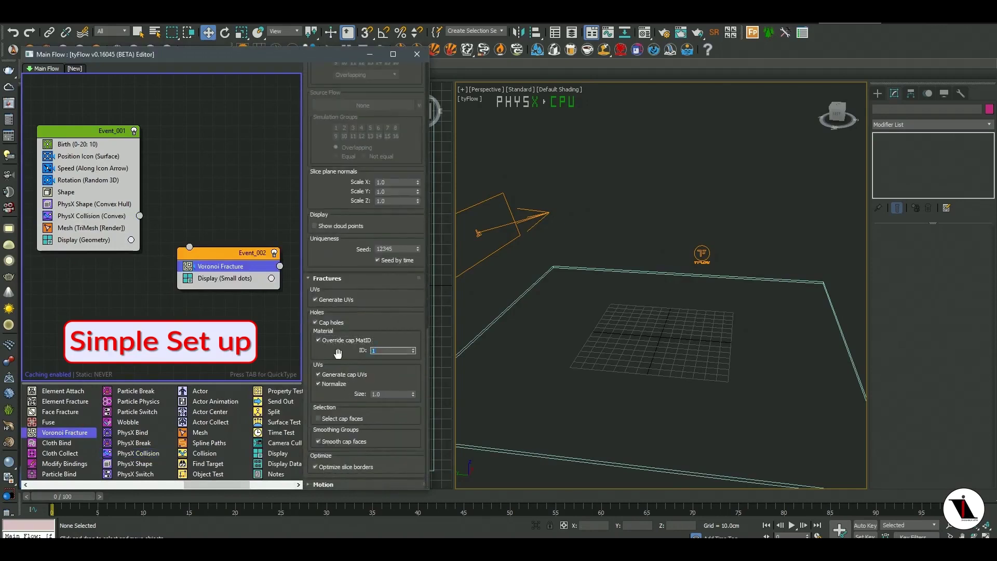
- Set Event_002's display type to Geometry
{"action": "scroll", "coordinate": [378, 216], "scroll_direction": "up", "scroll_amount": 2}
{"action": "scroll", "coordinate": [383, 244], "scroll_direction": "up", "scroll_amount": 2}
{"action": "scroll", "coordinate": [400, 379], "scroll_direction": "up", "scroll_amount": 3}
{"action": "scroll", "coordinate": [397, 188], "scroll_direction": "up", "scroll_amount": 3}
{"action": "scroll", "coordinate": [397, 232], "scroll_direction": "up", "scroll_amount": 3}
{"action": "scroll", "coordinate": [392, 210], "scroll_direction": "up", "scroll_amount": 3}
{"action": "scroll", "coordinate": [350, 171], "scroll_direction": "up", "scroll_amount": 3}
{"action": "scroll", "coordinate": [350, 172], "scroll_direction": "up", "scroll_amount": 2}
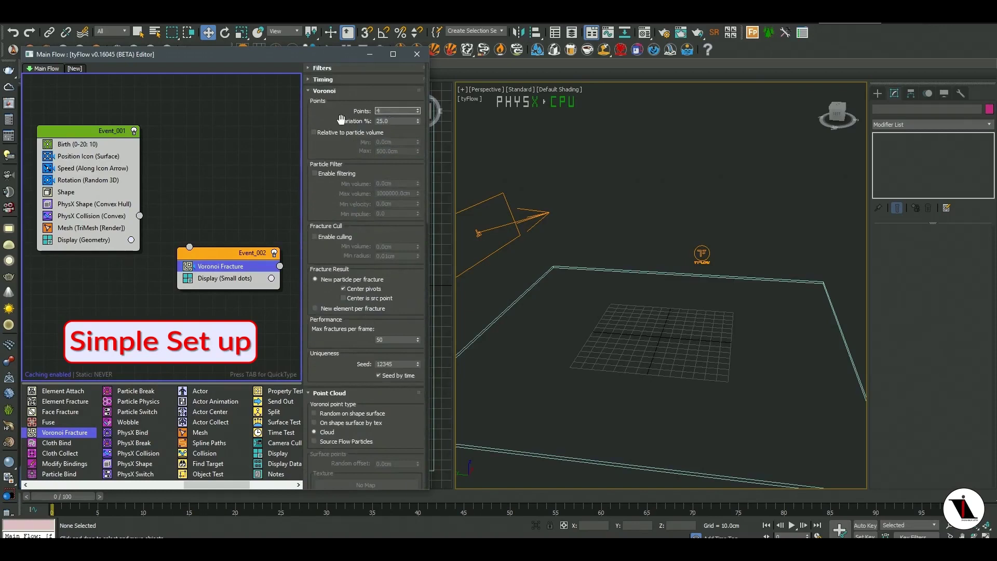
{"action": "left_click", "coordinate": [210, 280]}
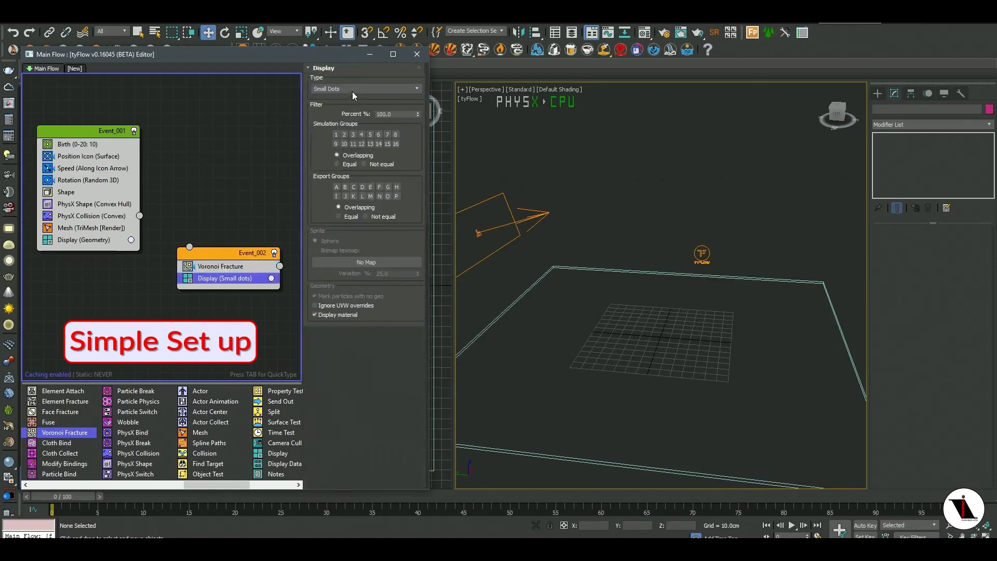
{"action": "left_click", "coordinate": [353, 91]}
{"action": "left_click", "coordinate": [337, 139]}
- Scrub to frame 40 and play the simulation to watch the objects shatter on the floor
{"action": "mouse_move", "coordinate": [213, 501]}
{"action": "left_mouse_down"}
{"action": "mouse_move", "coordinate": [789, 487]}
{"action": "mouse_move", "coordinate": [935, 496]}
{"action": "mouse_move", "coordinate": [39, 501]}
{"action": "left_mouse_up"}
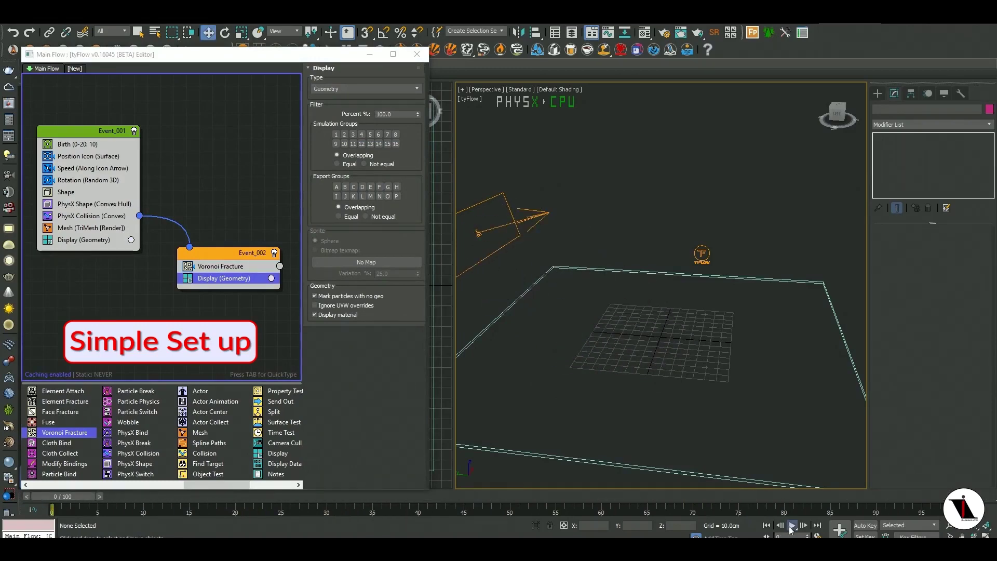
{"action": "left_click", "coordinate": [790, 529]}
{"action": "scroll", "coordinate": [636, 371], "scroll_direction": "up", "scroll_amount": 3}
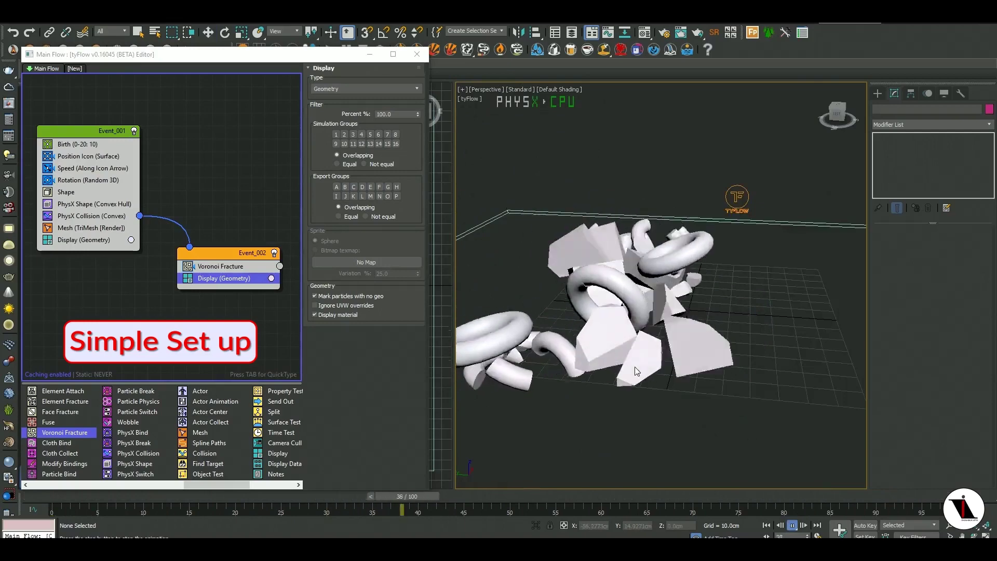
{"action": "left_click", "coordinate": [793, 525]}
{"action": "scroll", "coordinate": [649, 296], "scroll_direction": "down", "scroll_amount": 3}
{"action": "scroll", "coordinate": [659, 328], "scroll_direction": "down", "scroll_amount": 2}
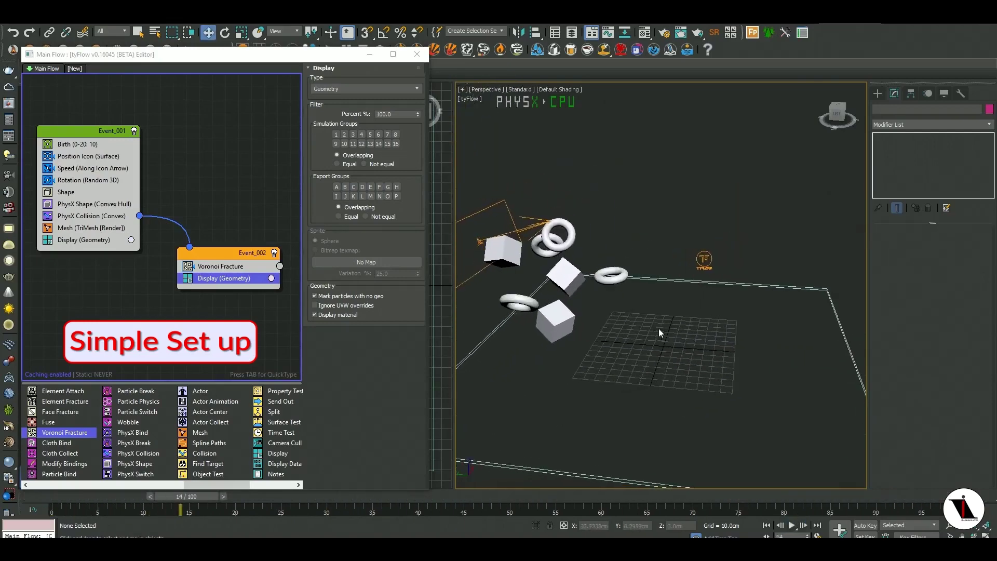
- Create a new tyFlow and name it Details
{"action": "left_click", "coordinate": [73, 70]}
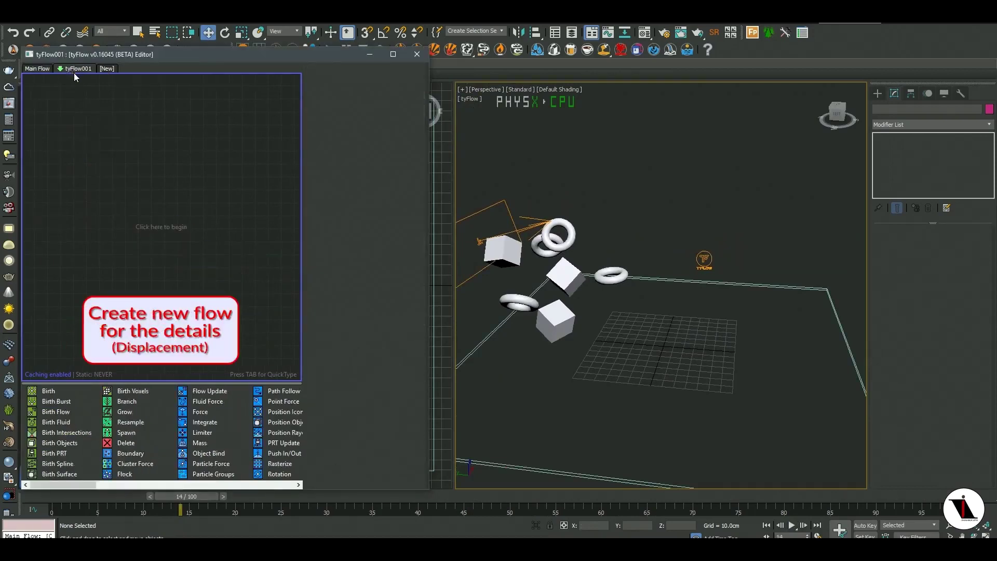
{"action": "middle_click_drag", "start_coordinate": [596, 362], "coordinate": [597, 358]}
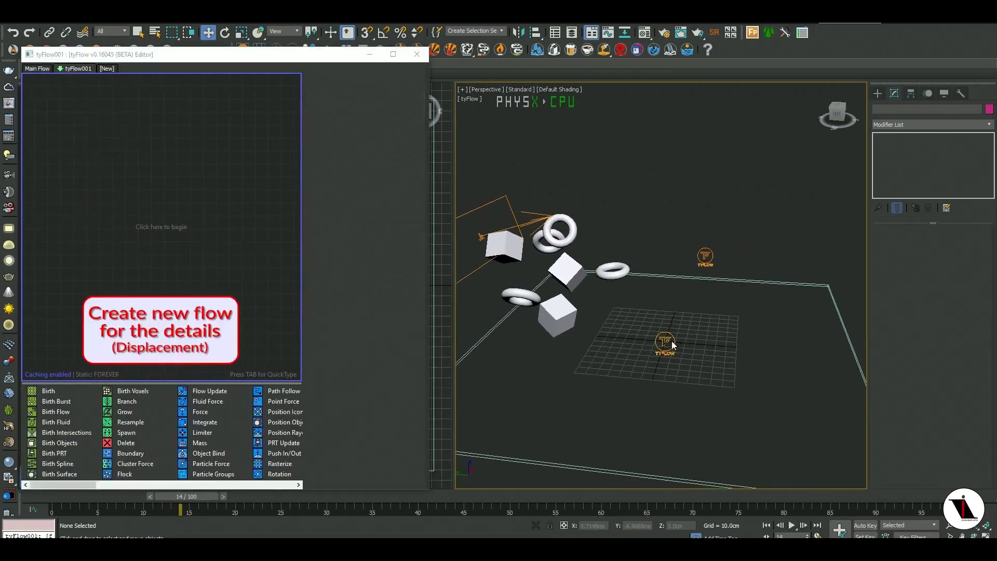
{"action": "left_click", "coordinate": [668, 336]}
{"action": "left_click", "coordinate": [897, 112]}
{"action": "type", "text": "Details"}
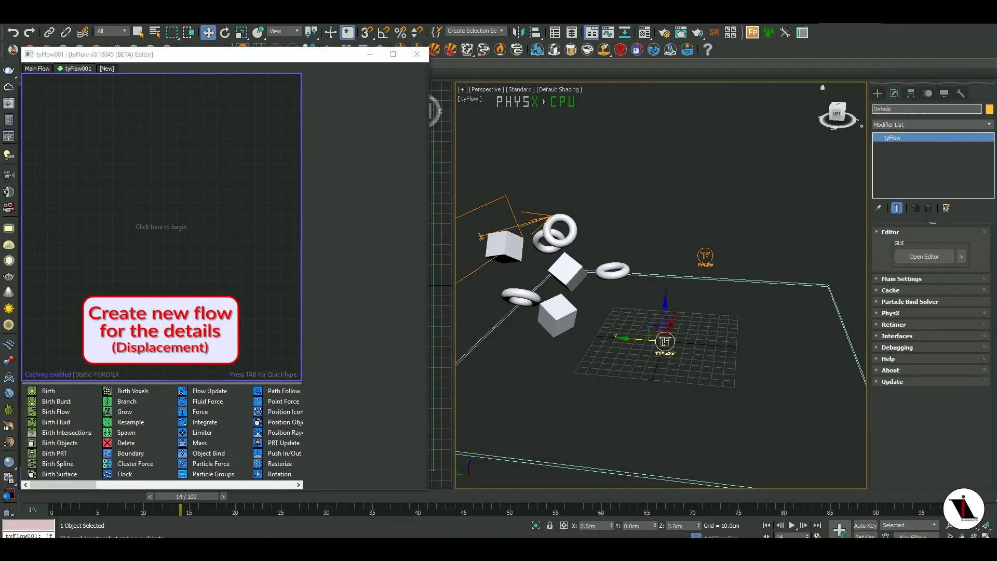
{"action": "key", "text": "Return"}
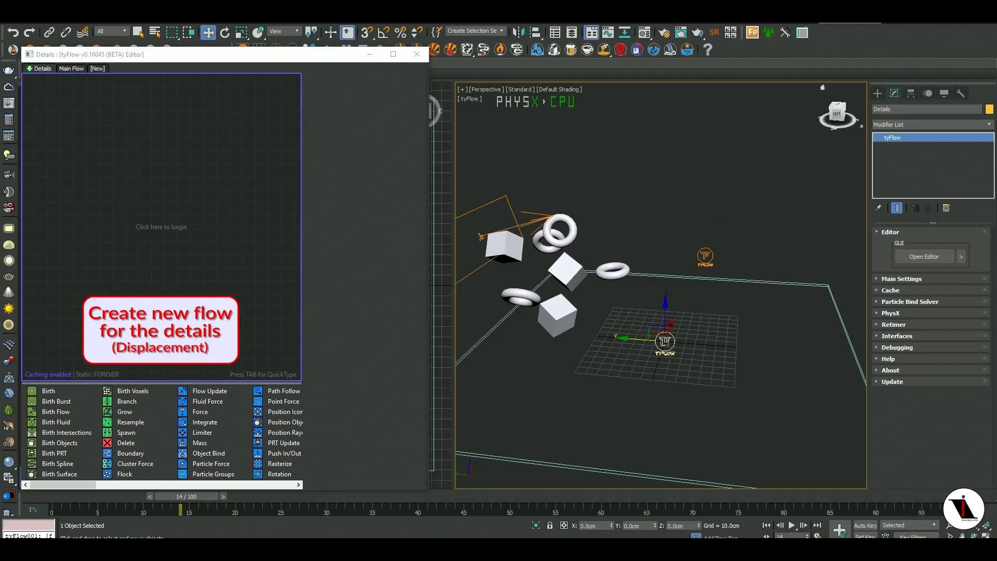
{"action": "left_click", "coordinate": [75, 101]}
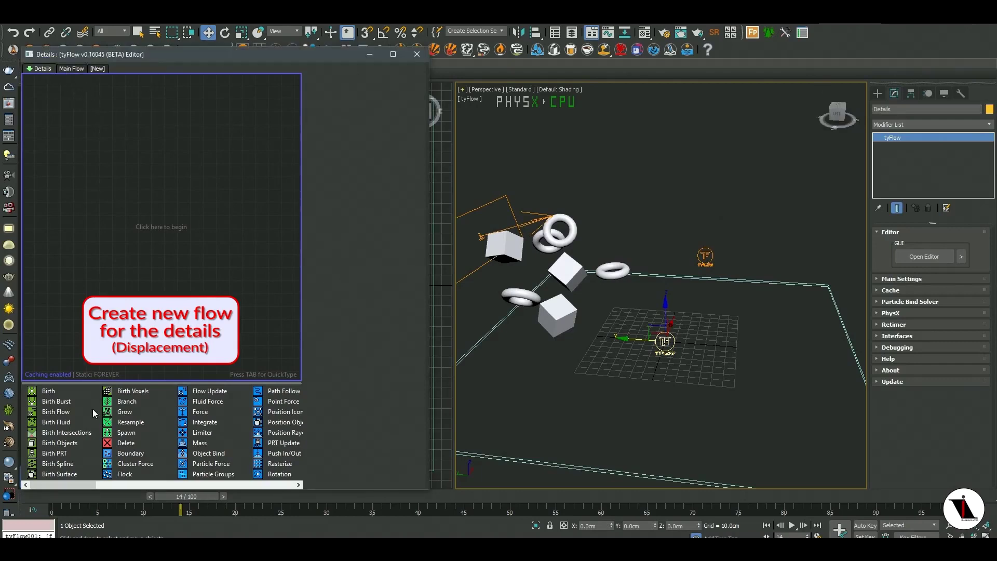
- Start a new event with Birth Flow and add Flow Update sourced from Main Flow
{"action": "left_click", "coordinate": [62, 413]}
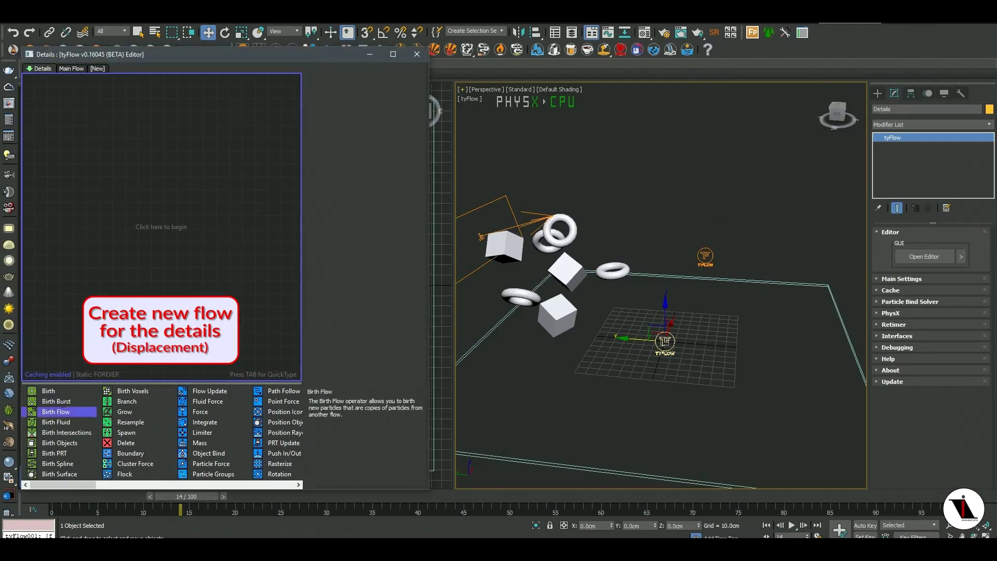
{"action": "left_click", "coordinate": [82, 165]}
{"action": "left_click_drag", "start_coordinate": [204, 393], "coordinate": [88, 221]}
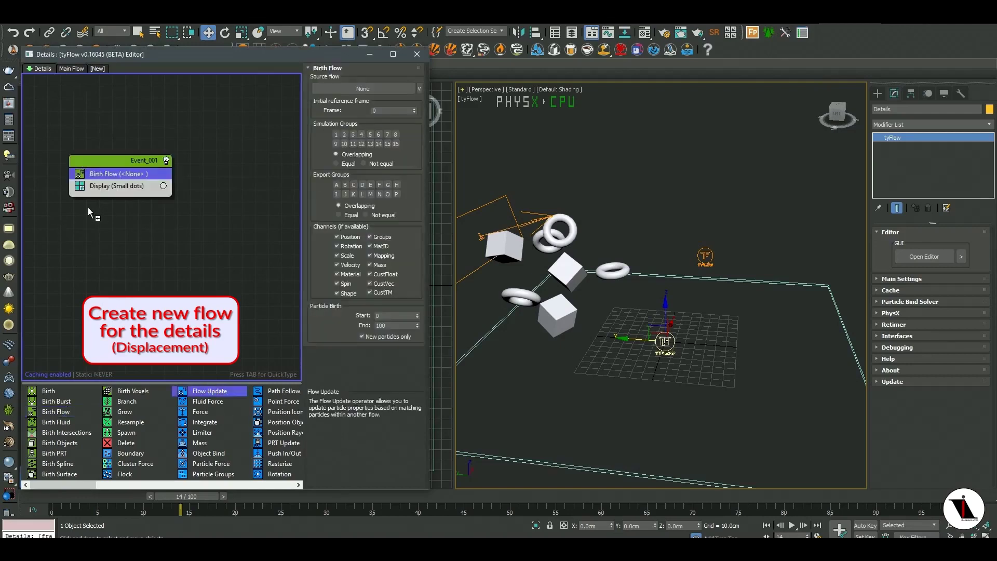
{"action": "left_click_drag", "start_coordinate": [119, 184], "coordinate": [119, 184]}
{"action": "left_click", "coordinate": [332, 99]}
{"action": "left_click", "coordinate": [703, 255]}
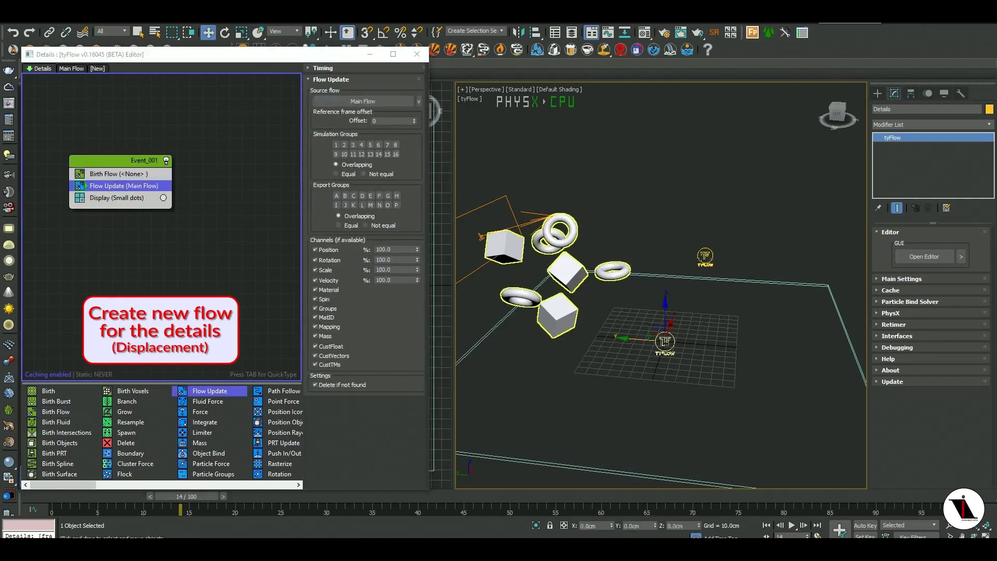
- Set Birth Flow's source to Main Flow and display the new particles as Geometry
{"action": "left_click", "coordinate": [119, 174]}
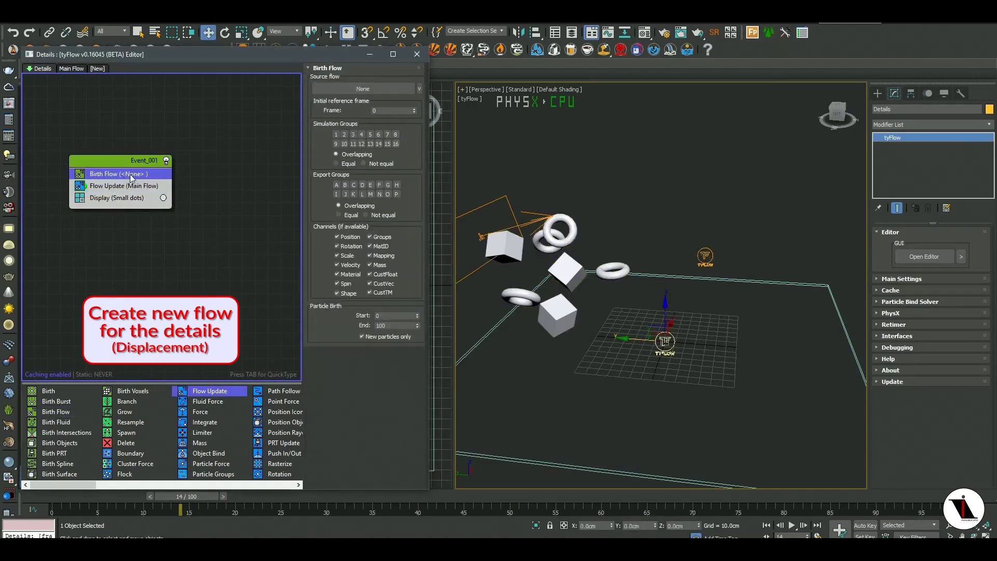
{"action": "left_click", "coordinate": [353, 89]}
{"action": "left_click", "coordinate": [704, 256]}
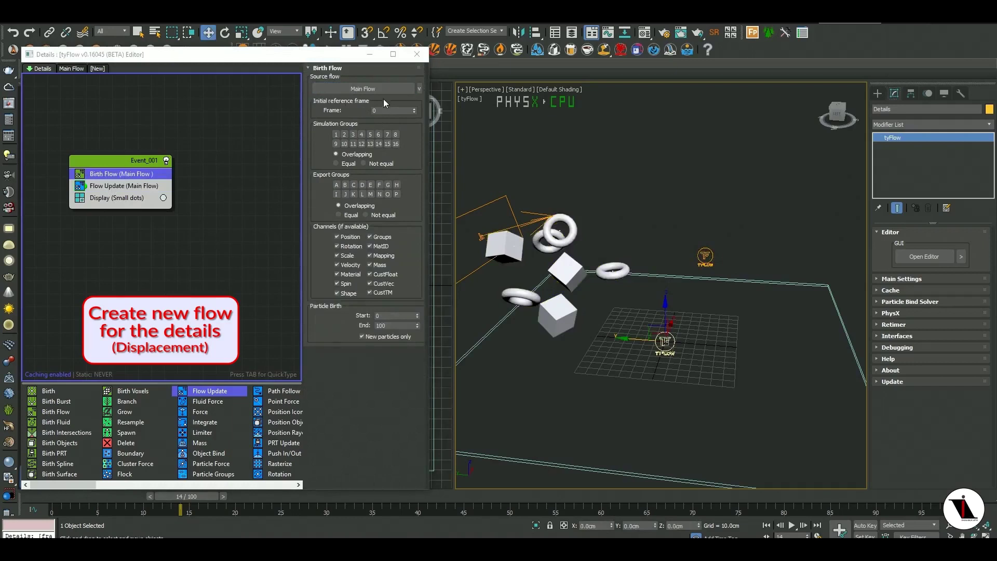
{"action": "left_click", "coordinate": [118, 202]}
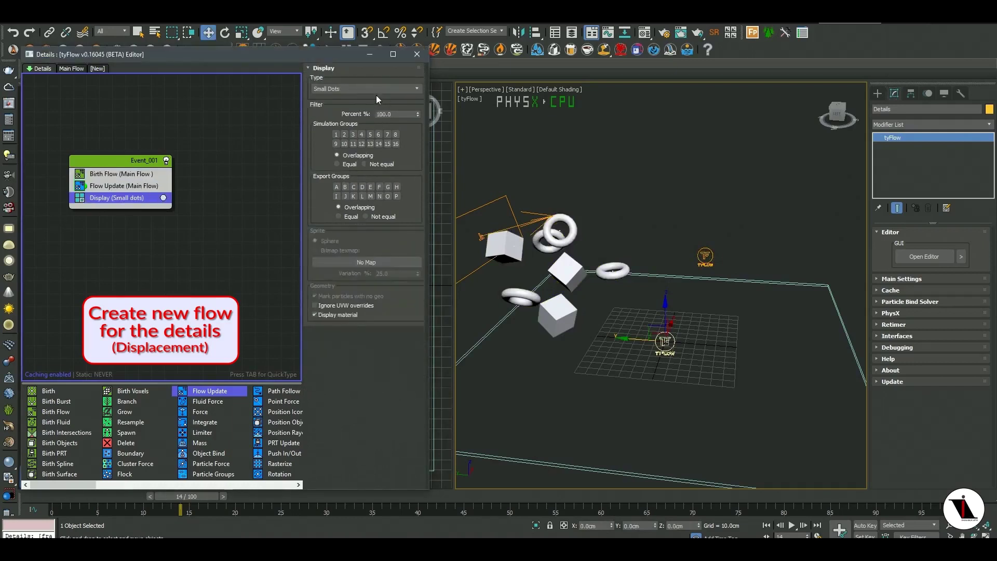
{"action": "left_click", "coordinate": [368, 88]}
{"action": "left_click", "coordinate": [346, 139]}
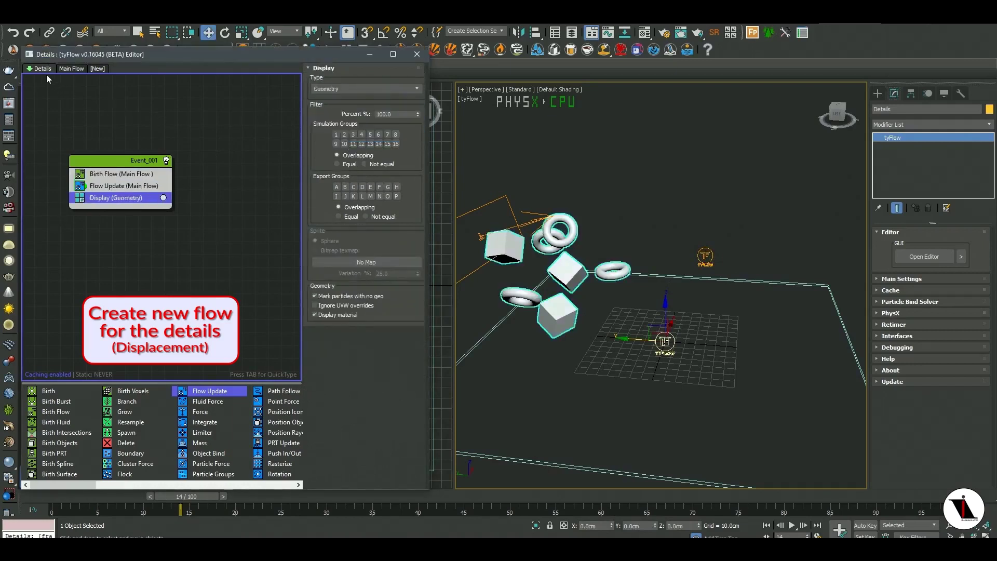
- Turn off Main Flow's Event_001 and Event_002 geometry displays and advance to frame 89
{"action": "left_click", "coordinate": [72, 69]}
{"action": "left_click", "coordinate": [47, 242]}
{"action": "left_click", "coordinate": [187, 280]}
{"action": "left_click", "coordinate": [33, 69]}
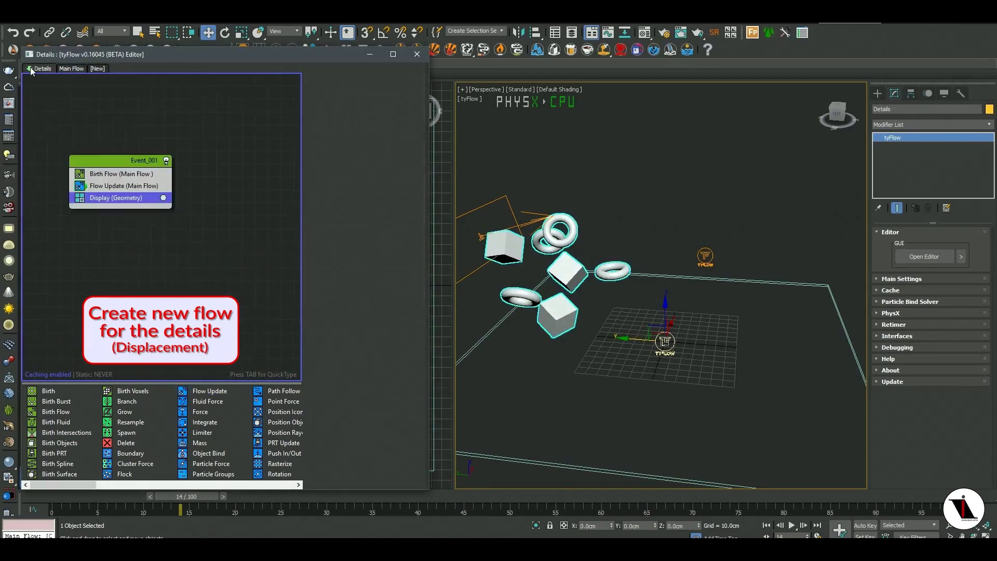
{"action": "mouse_move", "coordinate": [125, 506]}
{"action": "left_mouse_down"}
{"action": "mouse_move", "coordinate": [166, 494]}
{"action": "mouse_move", "coordinate": [344, 493]}
{"action": "mouse_move", "coordinate": [876, 513]}
{"action": "mouse_move", "coordinate": [2, 518]}
{"action": "left_mouse_up"}
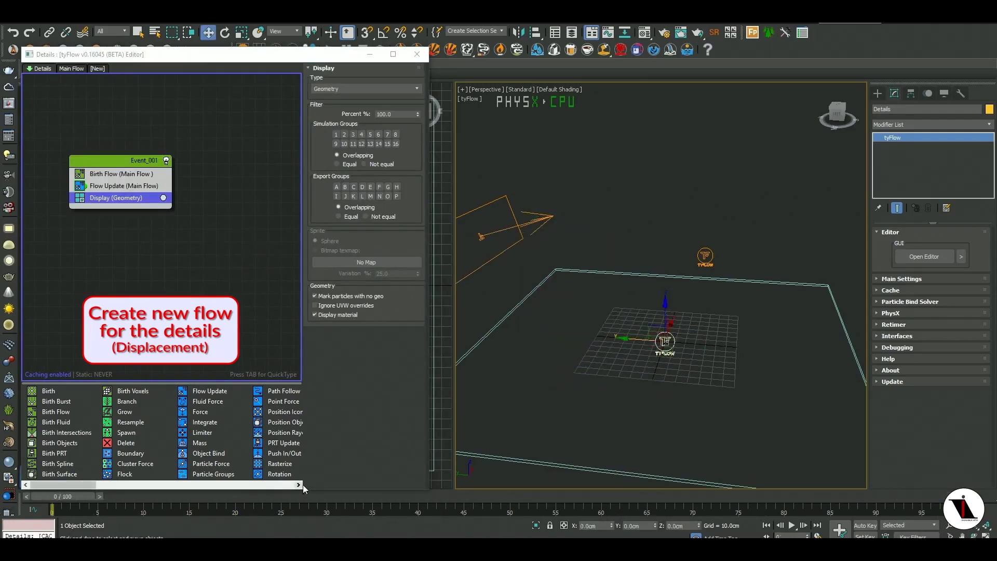
- Assign a Noise map to the material's diffuse colour, mapped by explicit map channel
{"action": "left_click", "coordinate": [664, 34]}
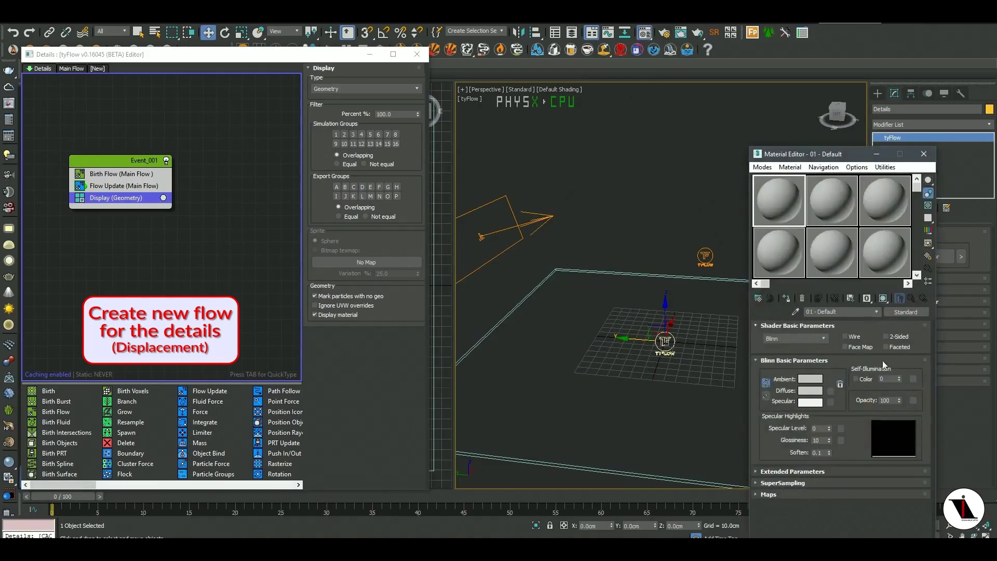
{"action": "left_click", "coordinate": [831, 390]}
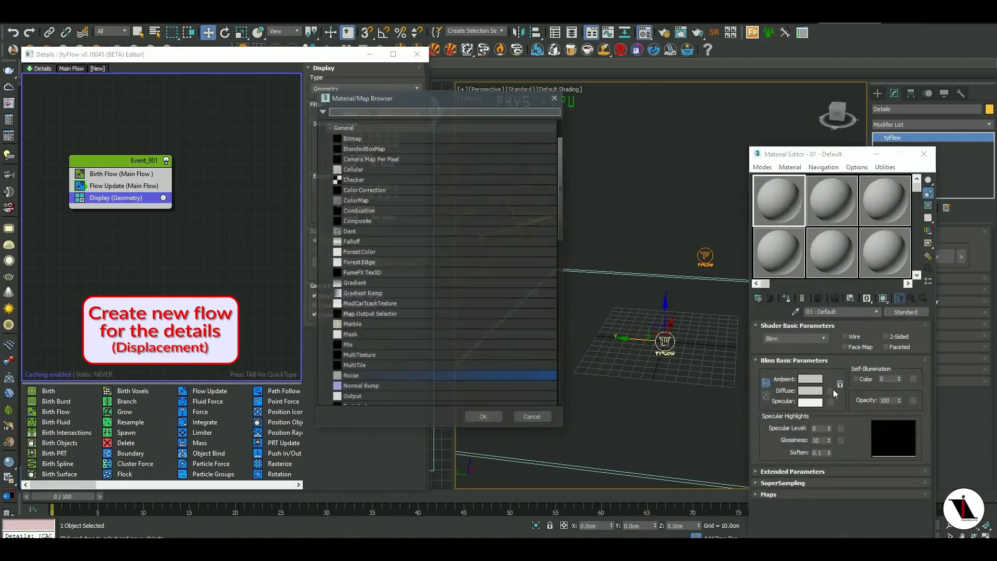
{"action": "double_click", "coordinate": [381, 380]}
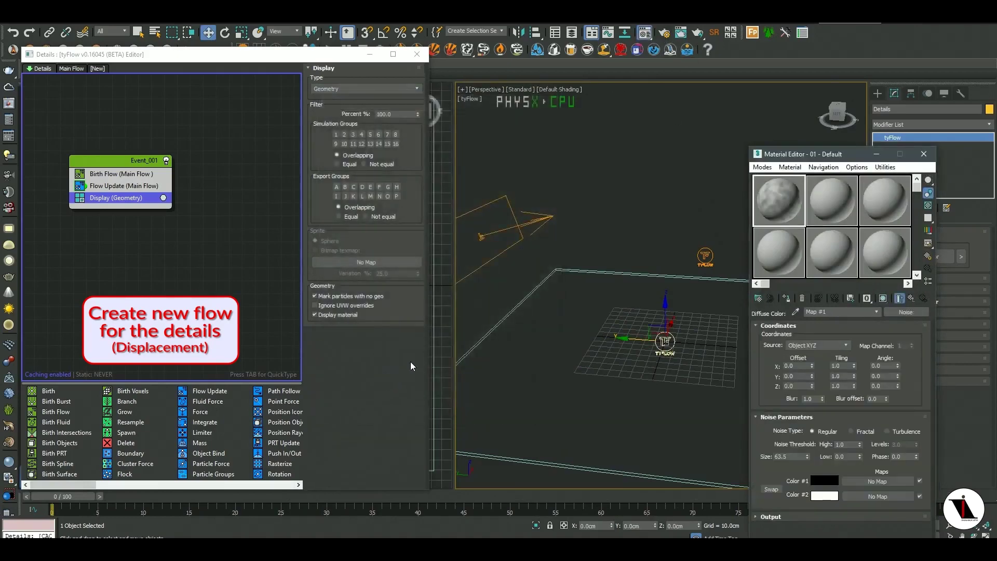
{"action": "left_click", "coordinate": [829, 344]}
{"action": "left_click", "coordinate": [815, 369]}
{"action": "type", "text": "0.05"}
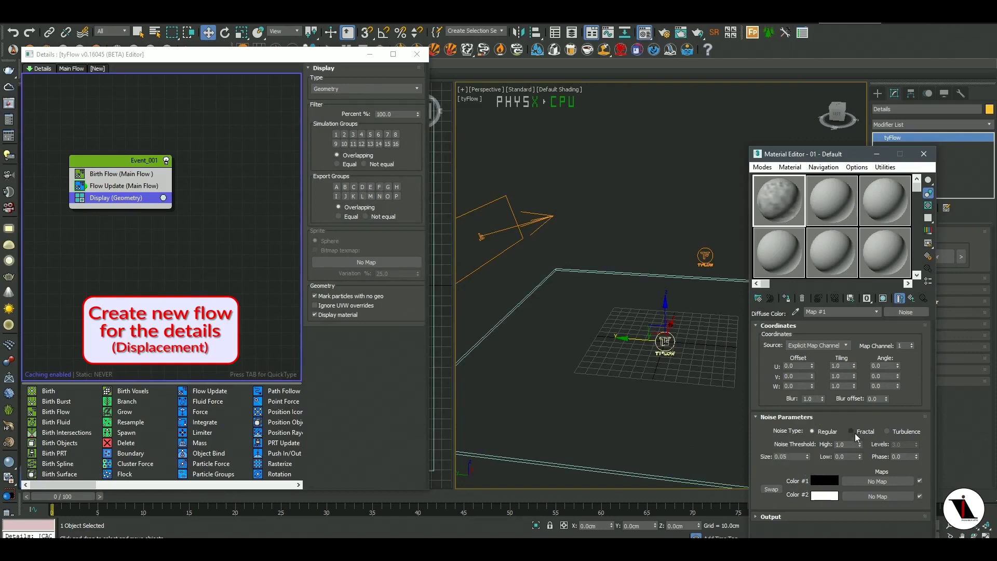
- Make the noise Fractal with High 0.8, Low 0.285, Levels 5 and Size 0.05
{"action": "left_click", "coordinate": [854, 431]}
{"action": "left_click", "coordinate": [850, 457]}
{"action": "type", "text": "0.28"}
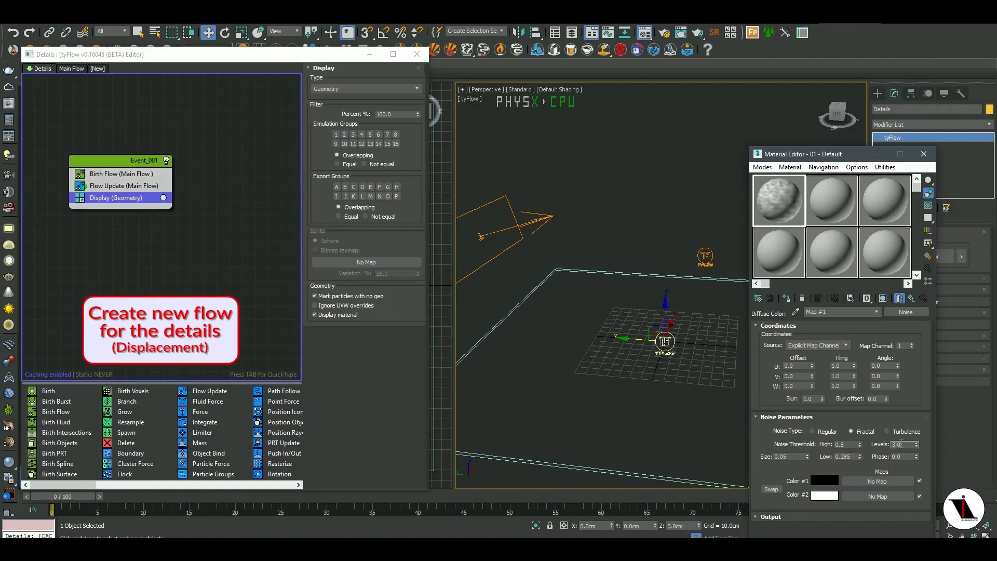
{"action": "type", "text": "5"}
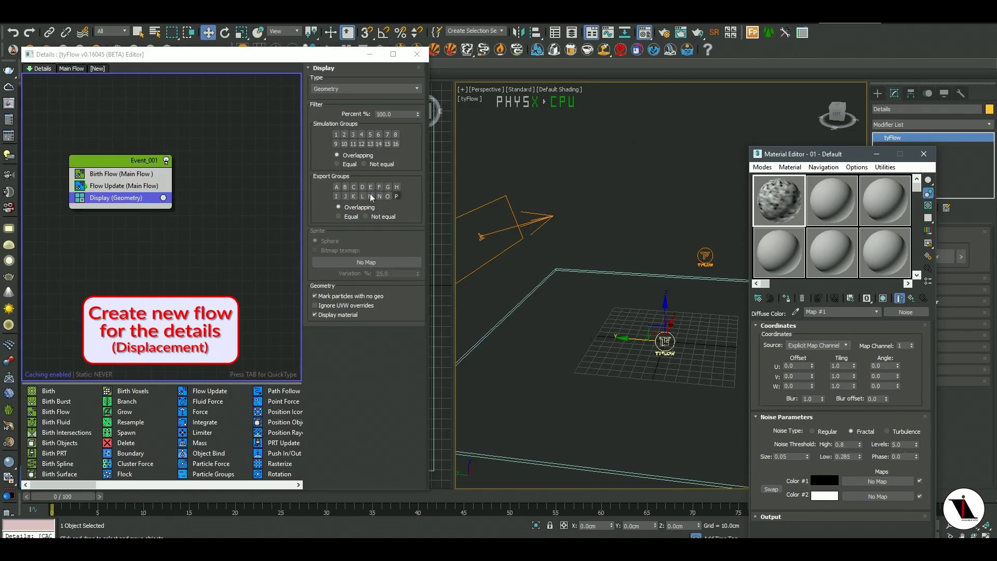
- Recentre the Details event in the flow graph and pick up a Subdivide operator
{"action": "middle_click_drag", "start_coordinate": [104, 276], "coordinate": [127, 271]}
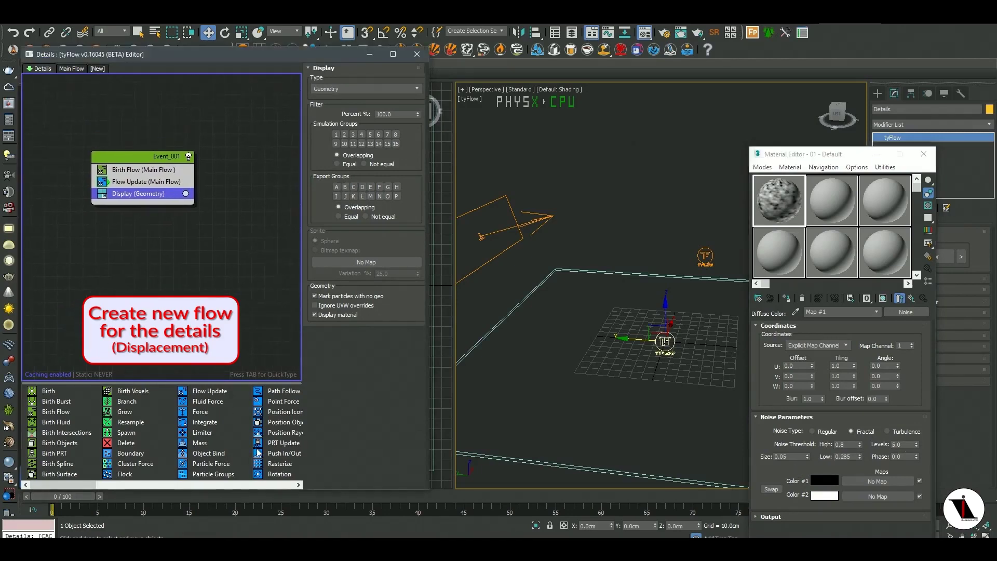
{"action": "scroll", "coordinate": [298, 487], "scroll_direction": "right", "scroll_amount": 3}
{"action": "scroll", "coordinate": [286, 484], "scroll_direction": "right", "scroll_amount": 3}
{"action": "scroll", "coordinate": [269, 480], "scroll_direction": "right", "scroll_amount": 3}
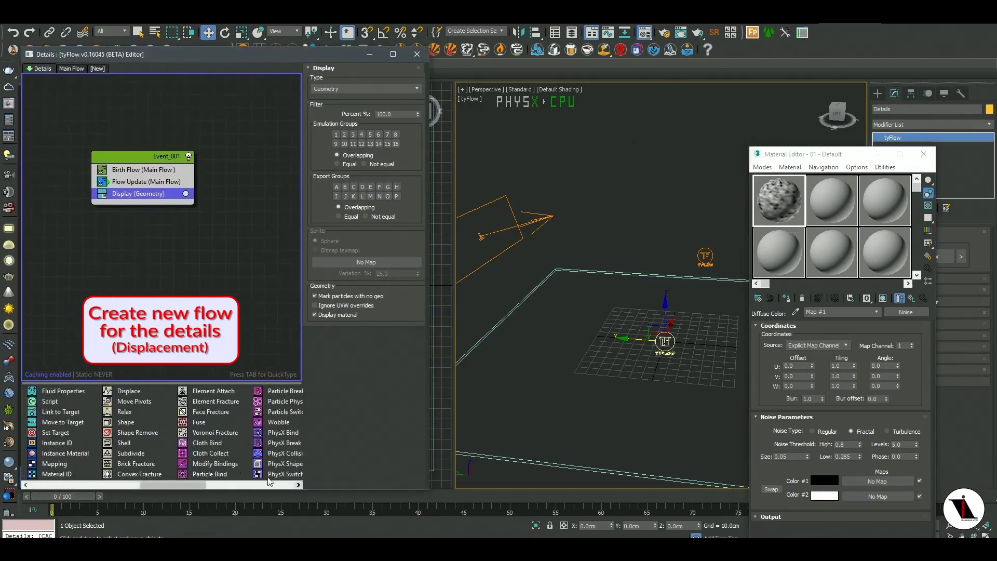
{"action": "left_click_drag", "start_coordinate": [143, 456], "coordinate": [101, 262]}
- Insert Subdivide above Display in Event_001 and view the frame-21 debris with Edged Faces
{"action": "left_click_drag", "start_coordinate": [136, 192], "coordinate": [136, 192]}
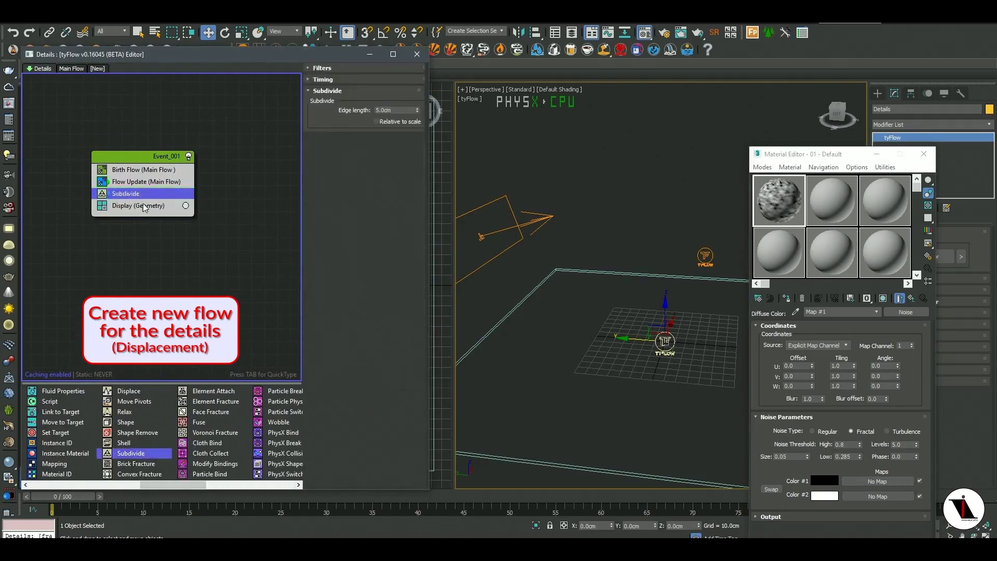
{"action": "left_click", "coordinate": [147, 496]}
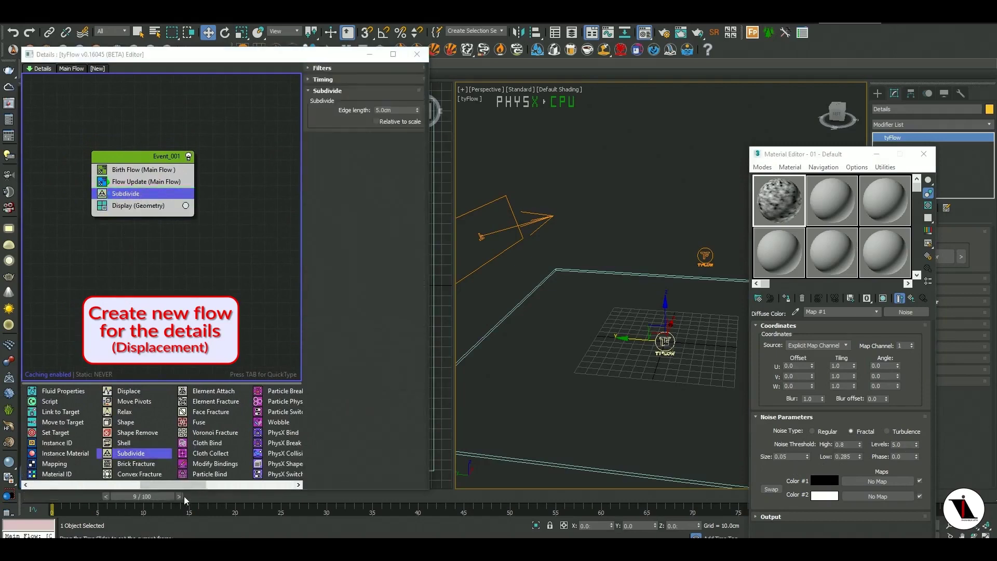
{"action": "left_click", "coordinate": [243, 496]}
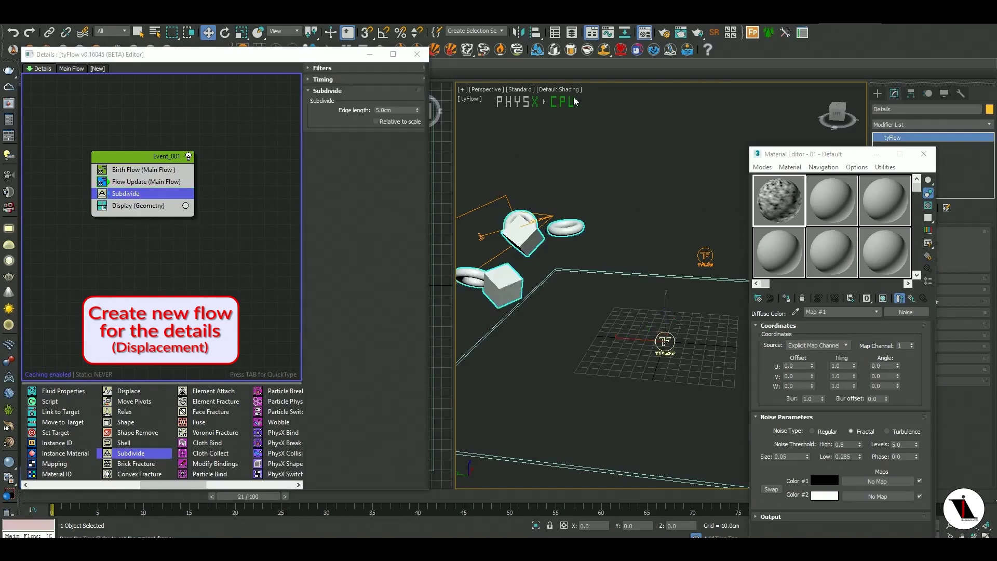
{"action": "left_click", "coordinate": [568, 89]}
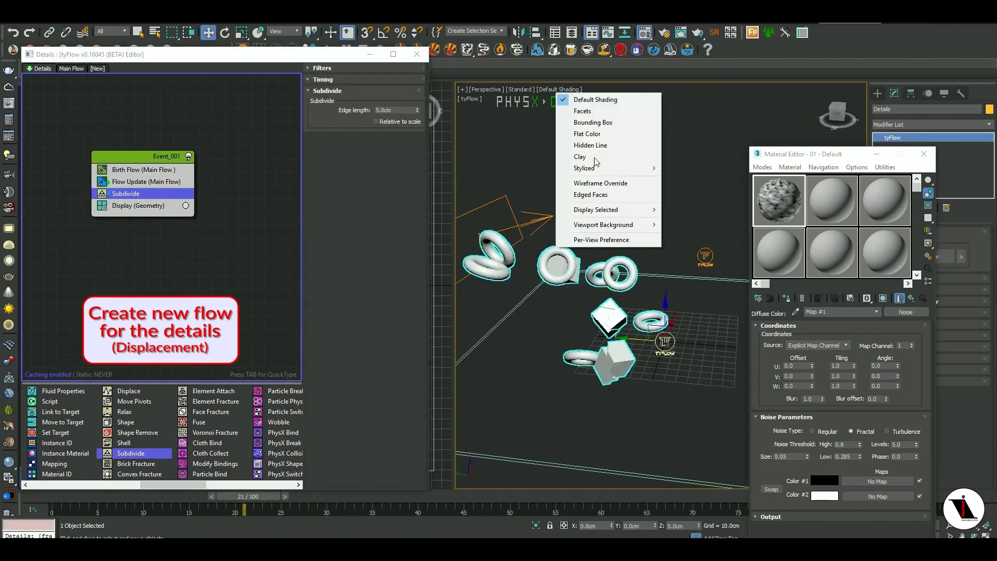
{"action": "left_click", "coordinate": [580, 194]}
{"action": "scroll", "coordinate": [610, 362], "scroll_direction": "up", "scroll_amount": 1}
{"action": "scroll", "coordinate": [610, 361], "scroll_direction": "up", "scroll_amount": 4}
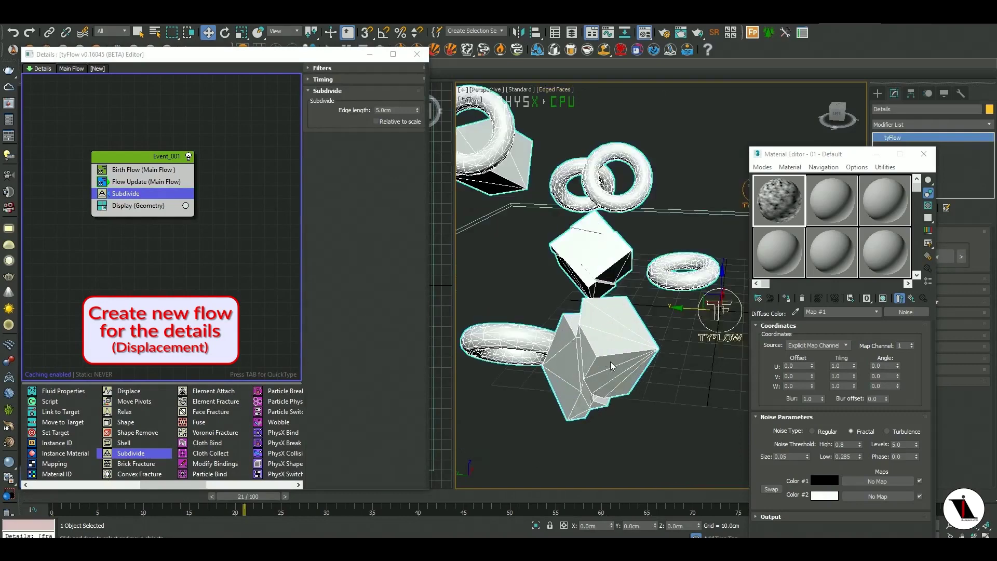
- Try Subdivide edge lengths 0.4cm and 0.1cm, settling on 0.08cm
{"action": "double_click", "coordinate": [393, 110]}
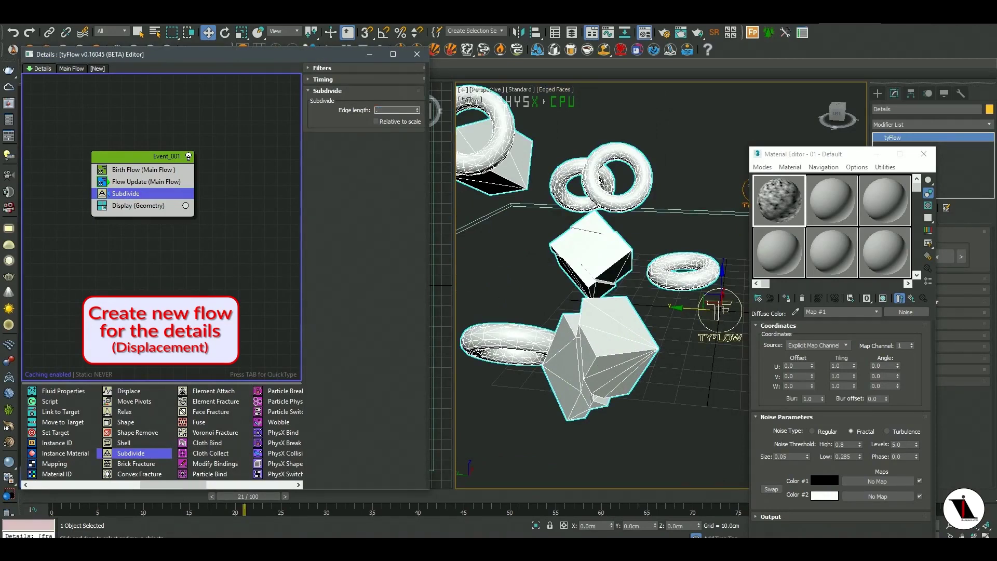
{"action": "type", "text": "4"}
{"action": "key", "text": "Return"}
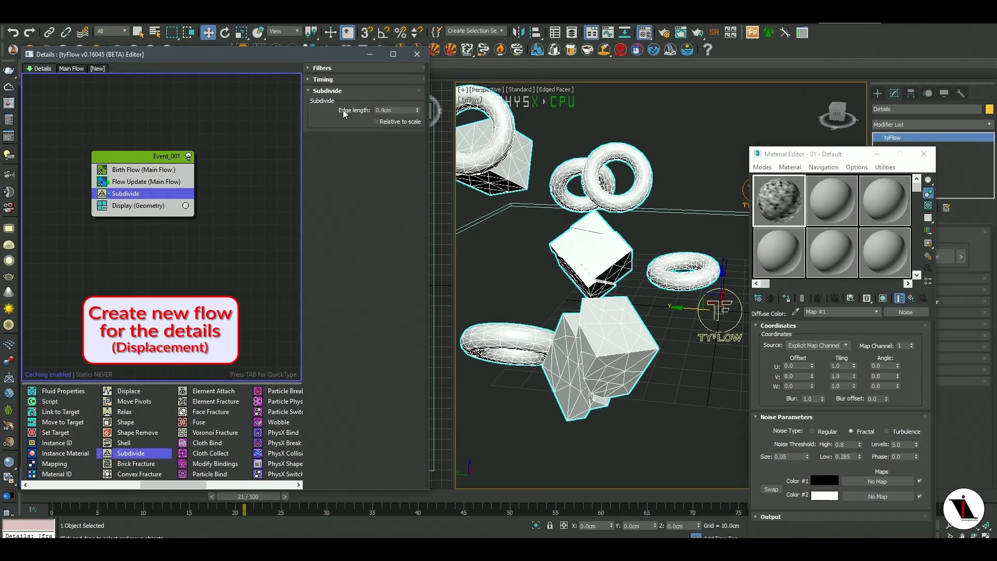
{"action": "double_click", "coordinate": [382, 110]}
{"action": "type", "text": "0.1"}
{"action": "key", "text": "Return"}
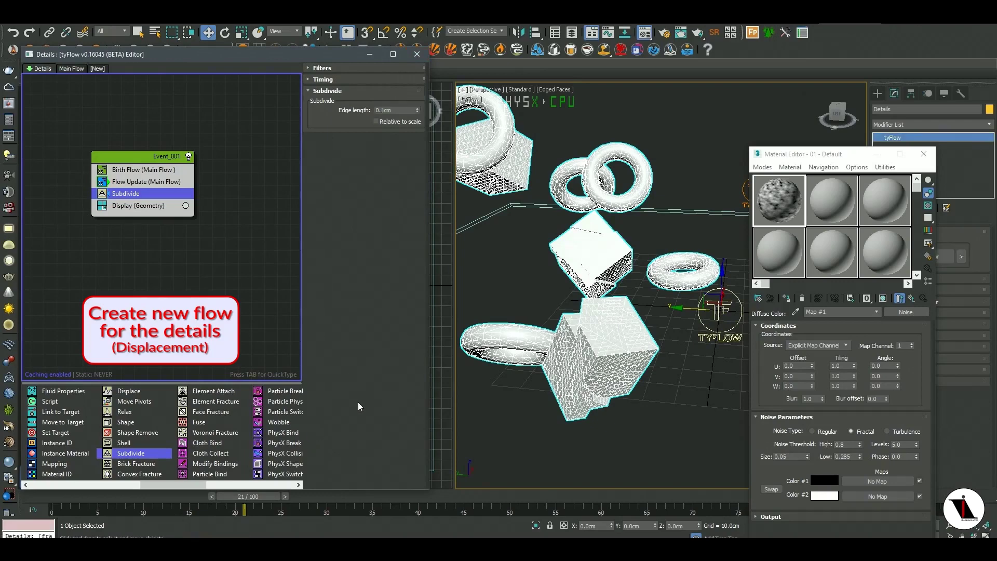
{"action": "double_click", "coordinate": [393, 110]}
{"action": "type", "text": "0.08"}
{"action": "key", "text": "Return"}
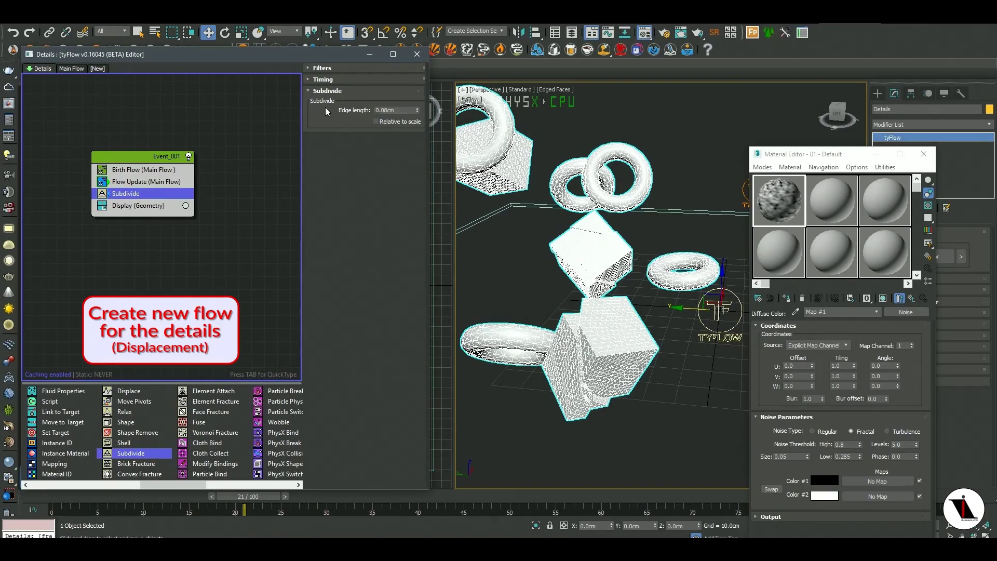
- Restore default viewport shading and rewind the simulation to frame 0
{"action": "left_click", "coordinate": [551, 89]}
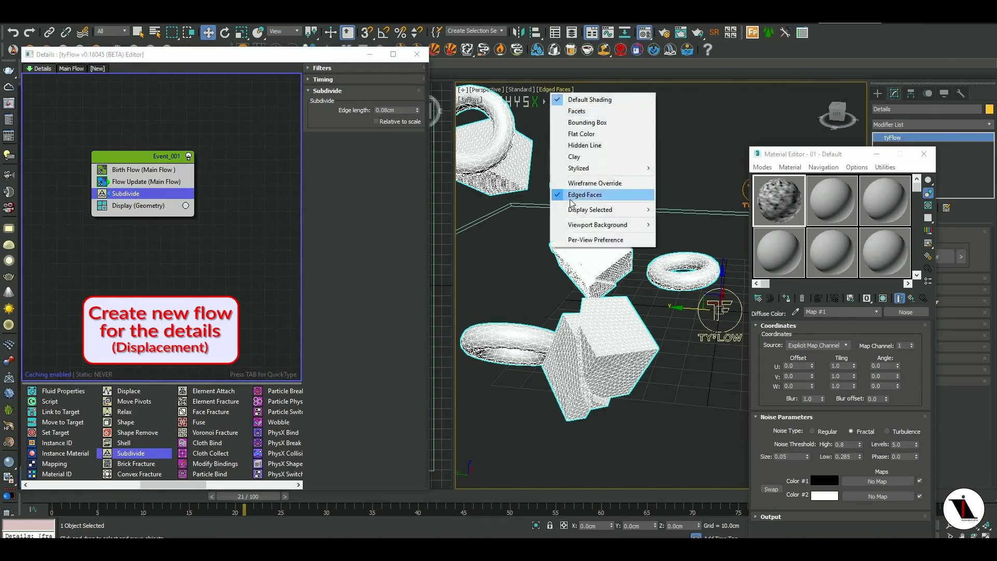
{"action": "left_click", "coordinate": [576, 197]}
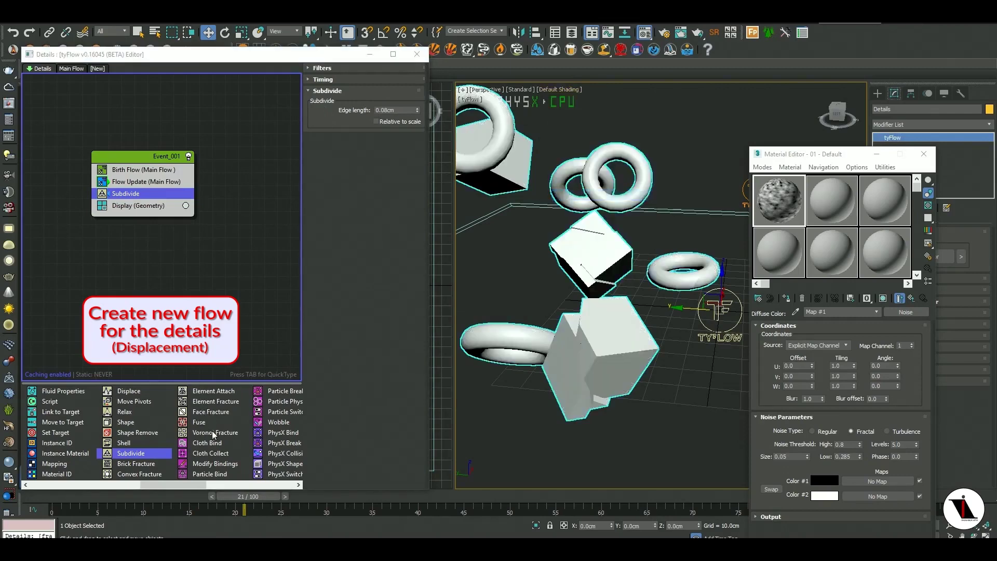
{"action": "left_click", "coordinate": [52, 498]}
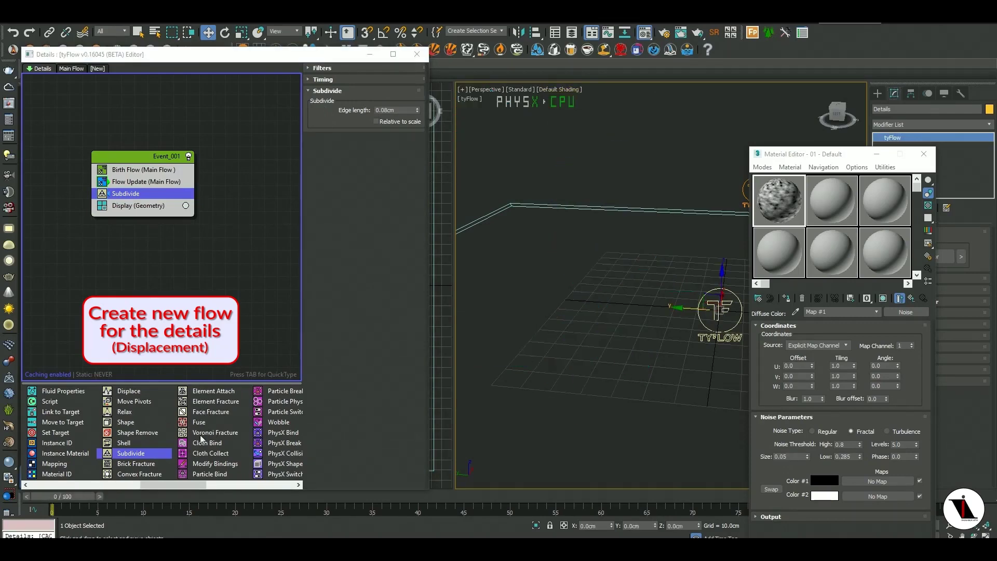
- Add a Displace operator after Subdivide using the Noise map as an instance
{"action": "left_click_drag", "start_coordinate": [129, 390], "coordinate": [128, 206]}
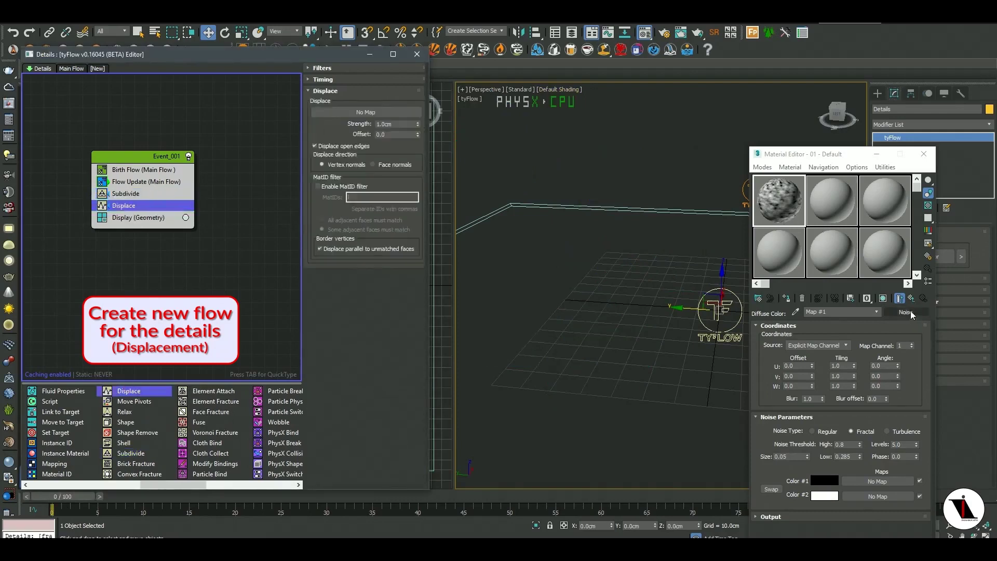
{"action": "left_click_drag", "start_coordinate": [449, 136], "coordinate": [394, 112]}
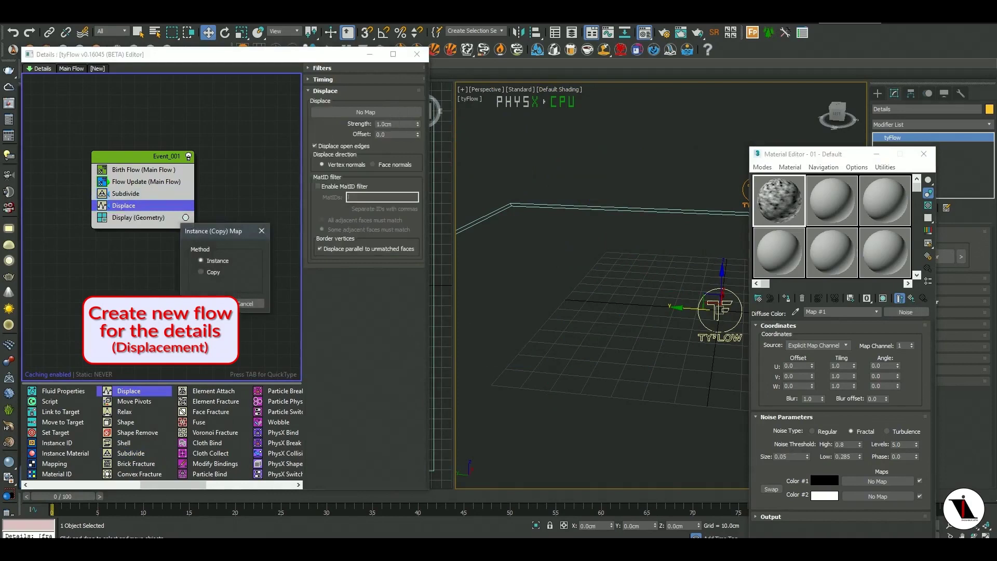
{"action": "left_click", "coordinate": [244, 303]}
- Set Displace strength 0.1cm along face normals, filtered to MatID 2, and preview frames 13–29
{"action": "double_click", "coordinate": [405, 124]}
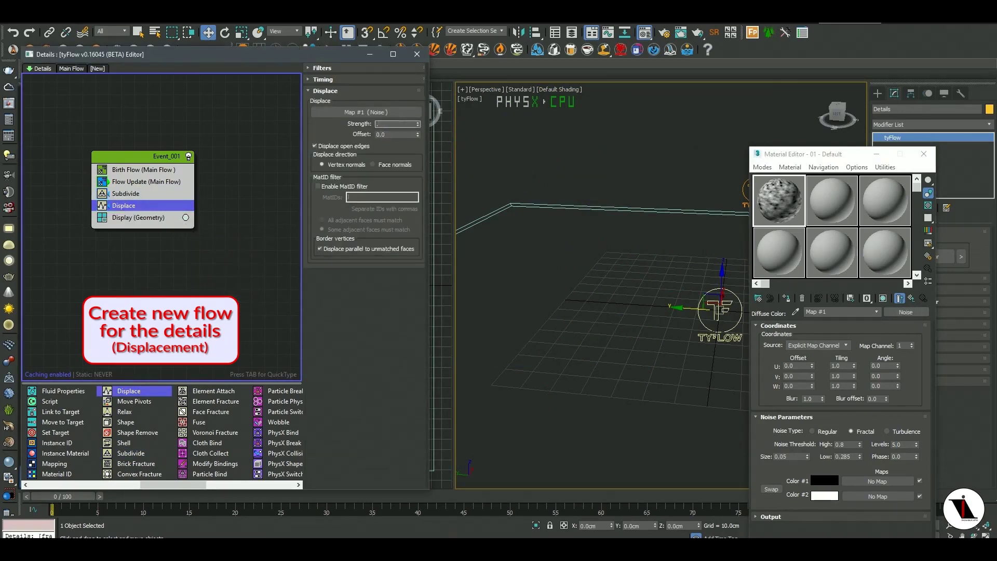
{"action": "type", "text": "5.1"}
{"action": "left_click", "coordinate": [373, 164]}
{"action": "left_click", "coordinate": [318, 186]}
{"action": "left_click", "coordinate": [356, 196]}
{"action": "type", "text": "1cm"}
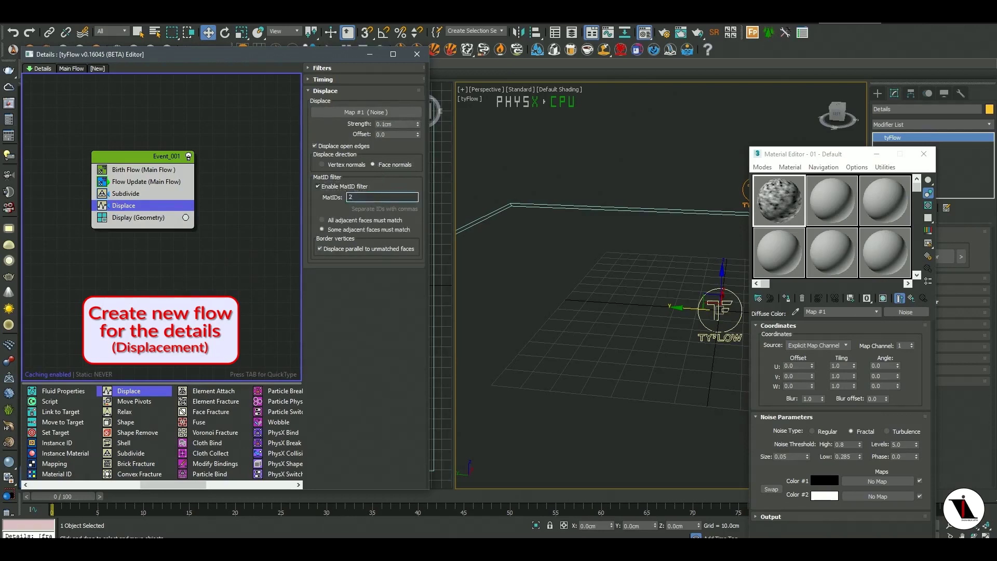
{"action": "left_click", "coordinate": [181, 497]}
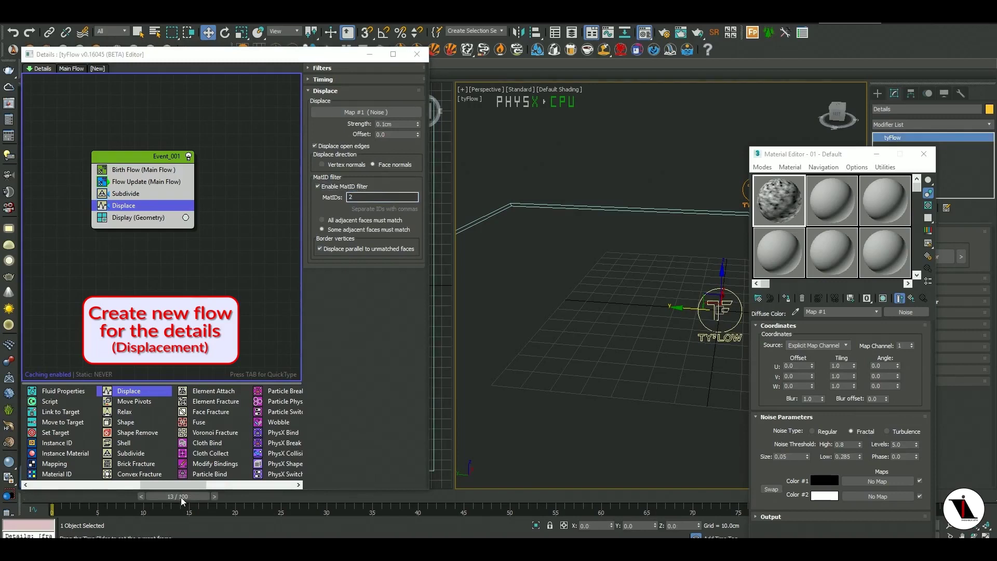
{"action": "left_click", "coordinate": [324, 496]}
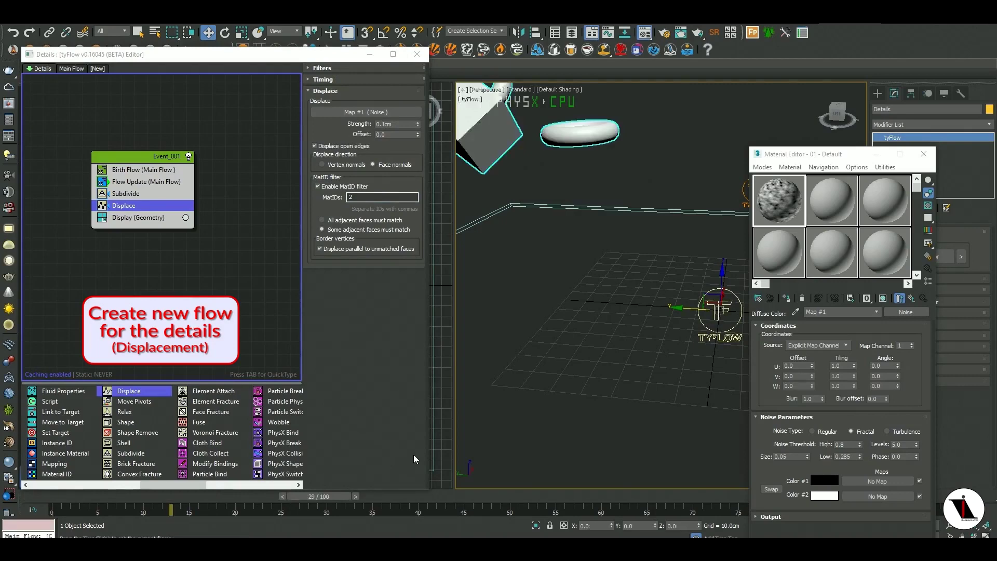
- Close the Material Editor, orbit the view and scrub to about frame 53 to inspect the roughened debris
{"action": "scroll", "coordinate": [610, 371], "scroll_direction": "up", "scroll_amount": 3}
{"action": "scroll", "coordinate": [601, 392], "scroll_direction": "up", "scroll_amount": 5}
{"action": "scroll", "coordinate": [600, 392], "scroll_direction": "down", "scroll_amount": 6}
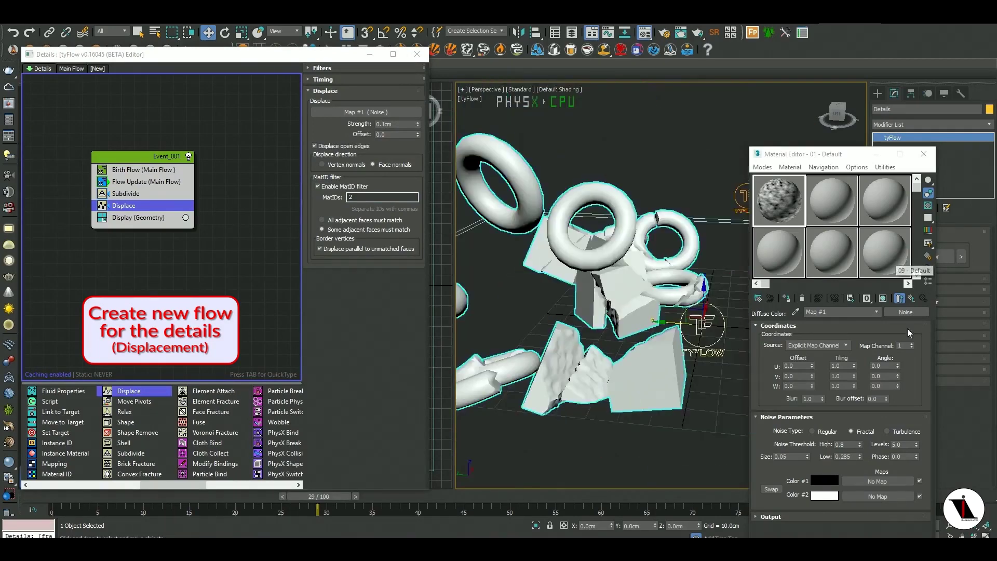
{"action": "left_click", "coordinate": [924, 154]}
{"action": "left_click_drag", "start_coordinate": [862, 115], "coordinate": [656, 440]}
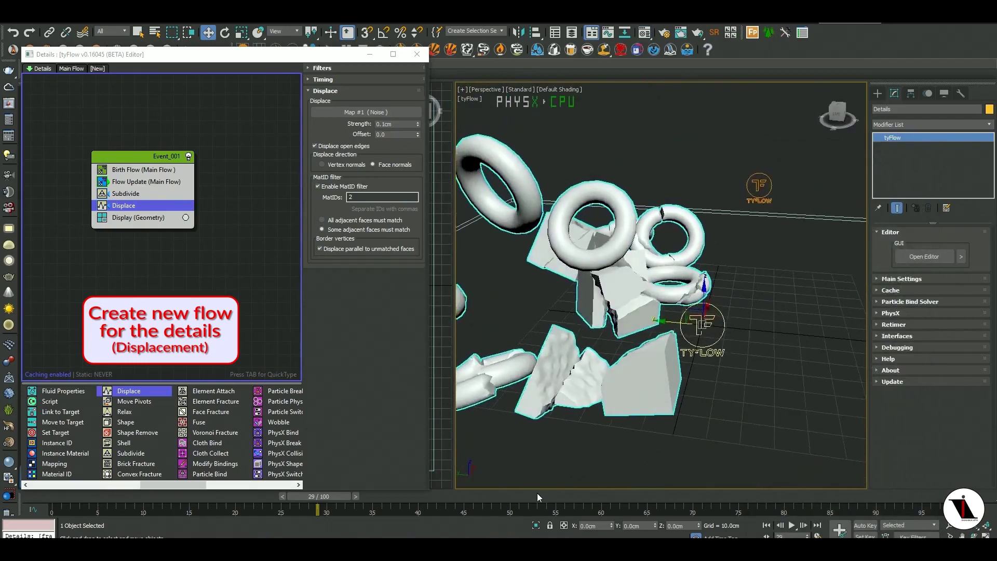
{"action": "left_click_drag", "start_coordinate": [547, 494], "coordinate": [566, 490]}
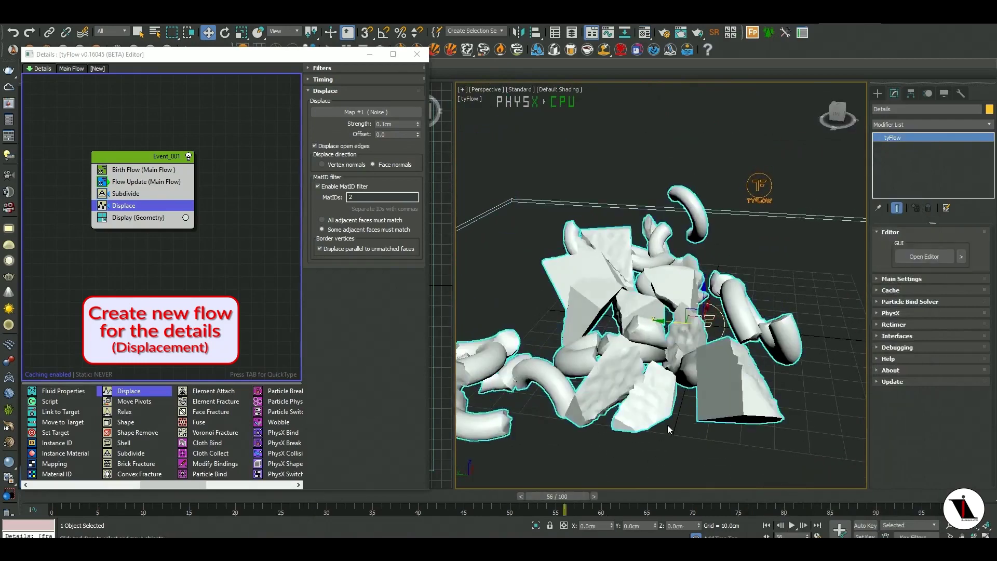
{"action": "middle_click_drag", "start_coordinate": [646, 406], "coordinate": [625, 394], "text": "alt"}
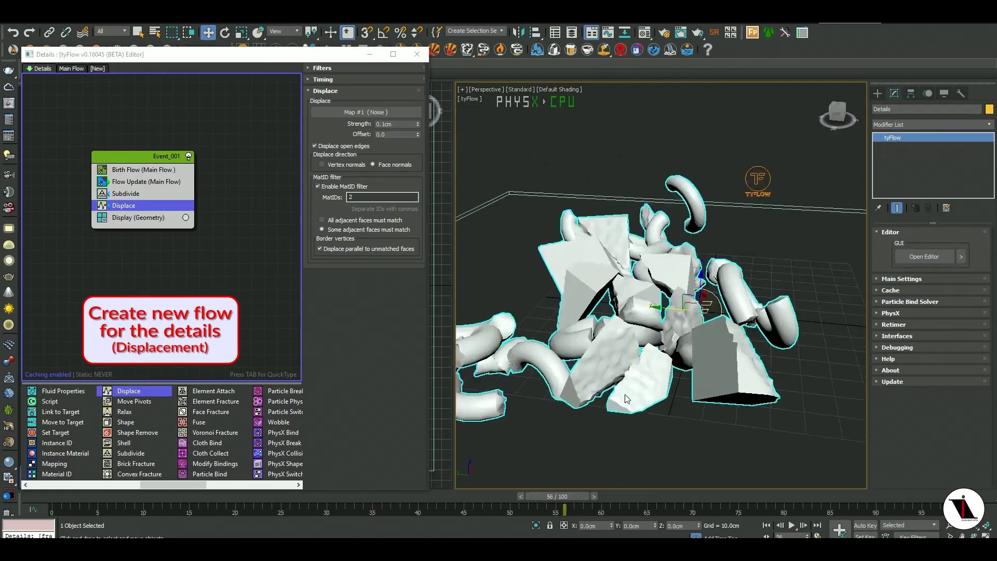
{"action": "left_click", "coordinate": [125, 198]}
{"action": "double_click", "coordinate": [385, 110]}
{"action": "type", "text": "0.05"}
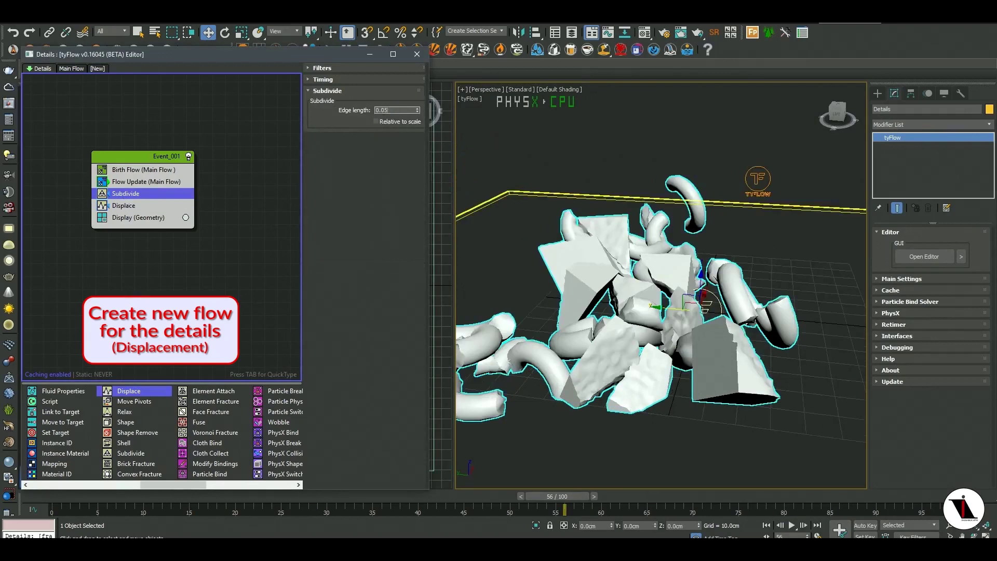
{"action": "key", "text": "Return"}
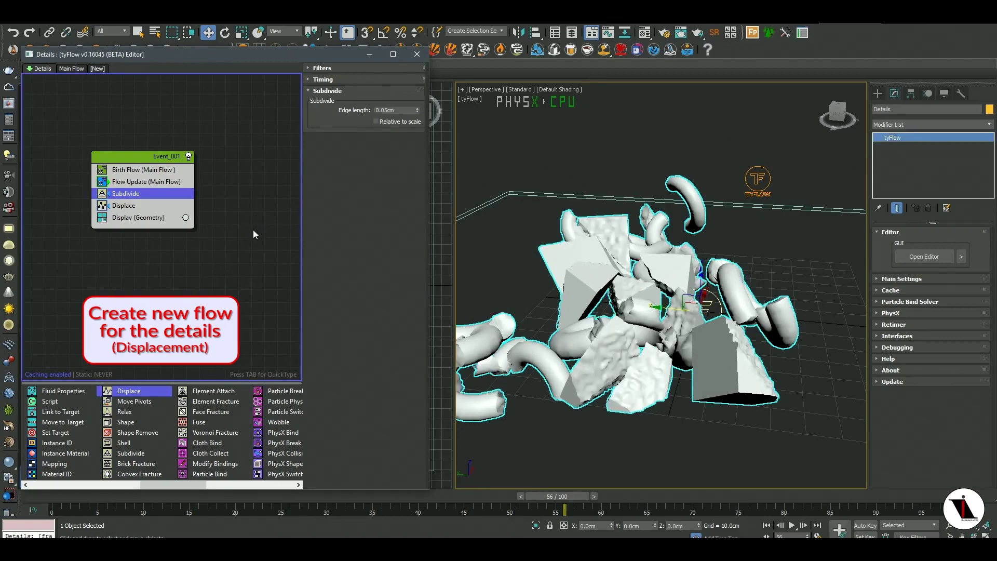
{"action": "scroll", "coordinate": [757, 357], "scroll_direction": "down", "scroll_amount": 2}
{"action": "scroll", "coordinate": [740, 355], "scroll_direction": "down", "scroll_amount": 2}
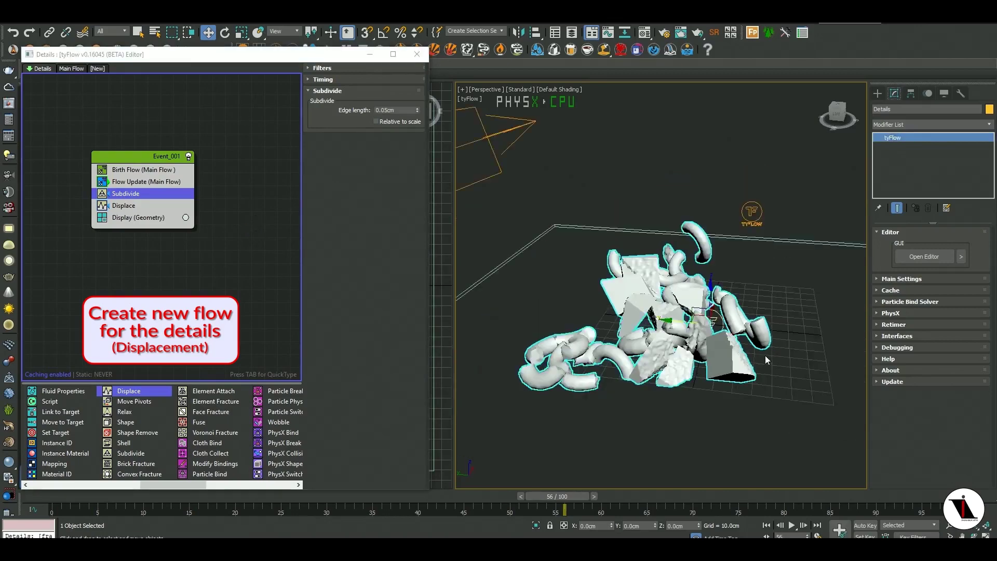
{"action": "scroll", "coordinate": [745, 353], "scroll_direction": "down", "scroll_amount": 2}
{"action": "middle_click_drag", "start_coordinate": [746, 353], "coordinate": [733, 358]}
{"action": "key", "text": "End"}
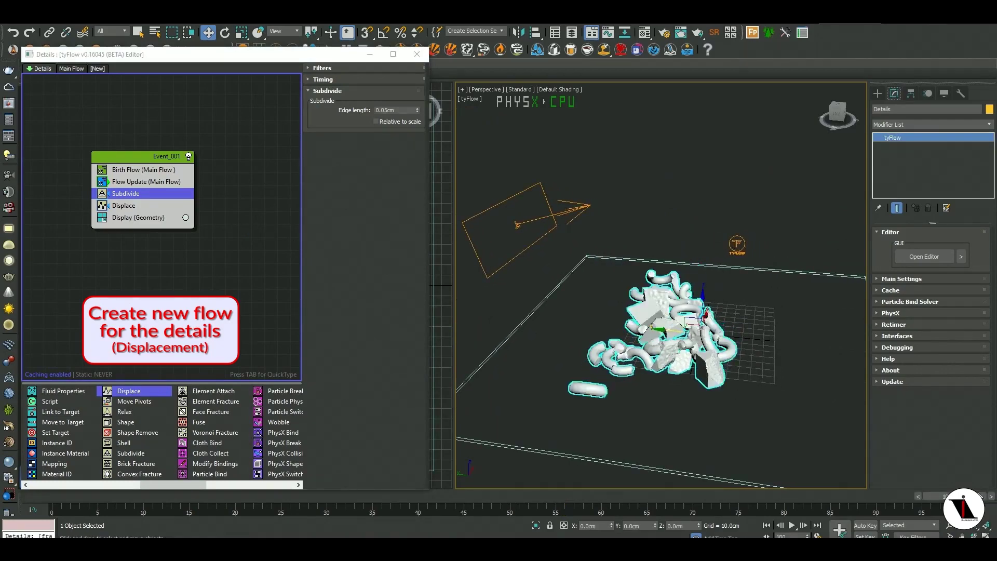
{"action": "left_click_drag", "start_coordinate": [837, 112], "coordinate": [766, 141]}
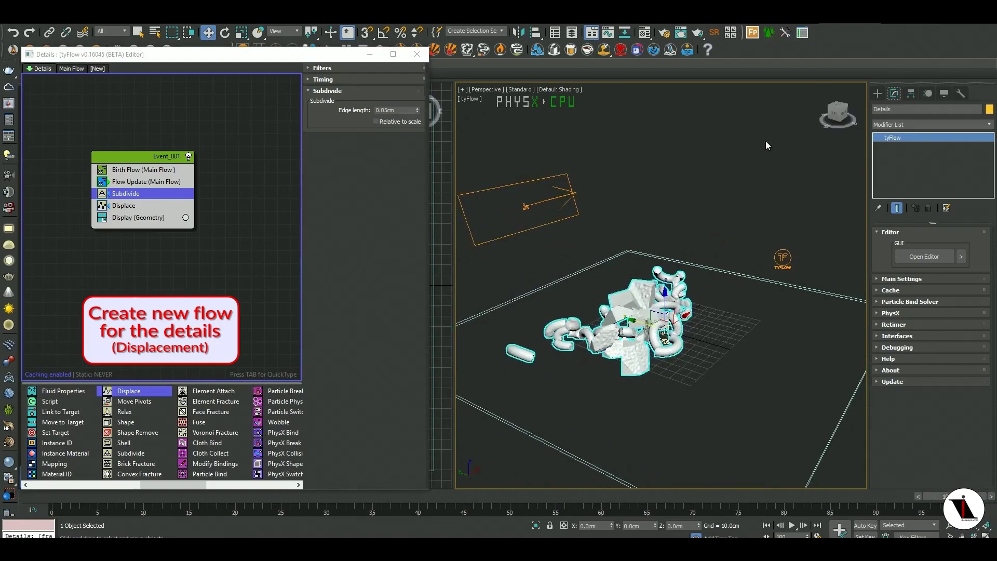
{"action": "left_click", "coordinate": [704, 193]}
{"action": "left_click", "coordinate": [793, 526]}
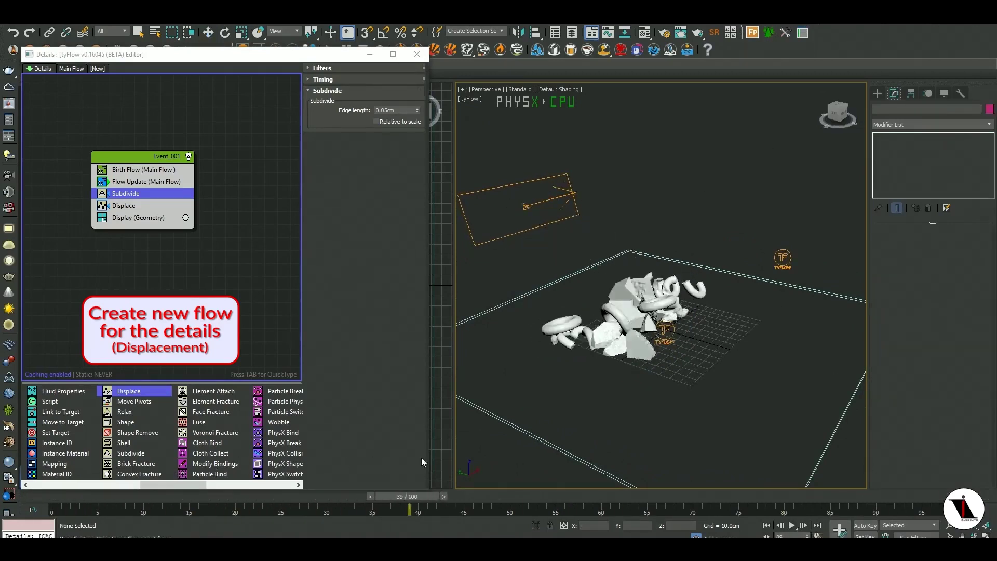
{"action": "left_click", "coordinate": [793, 509]}
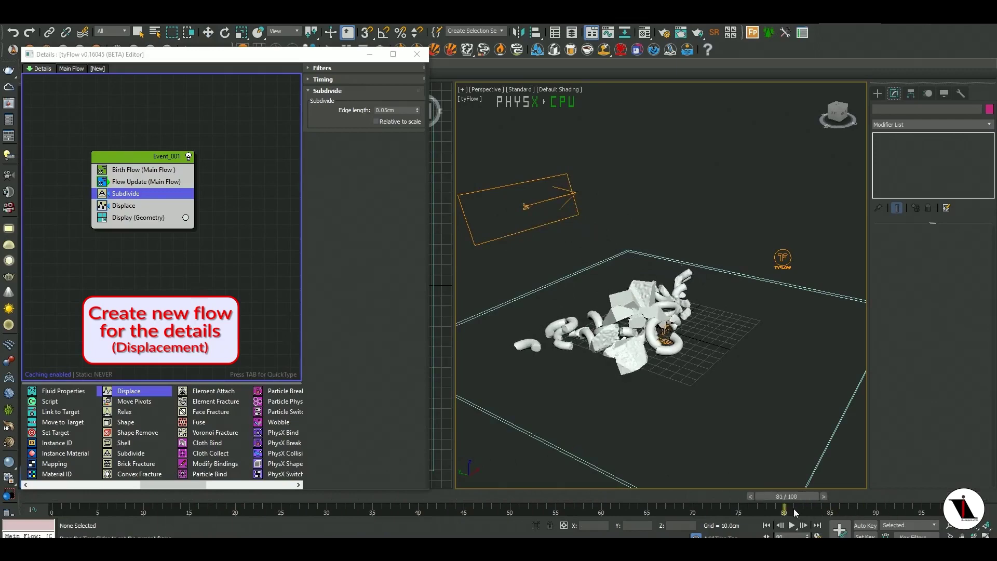
{"action": "key", "text": "w"}
{"action": "scroll", "coordinate": [683, 391], "scroll_direction": "up", "scroll_amount": 3}
{"action": "scroll", "coordinate": [674, 374], "scroll_direction": "up", "scroll_amount": 3}
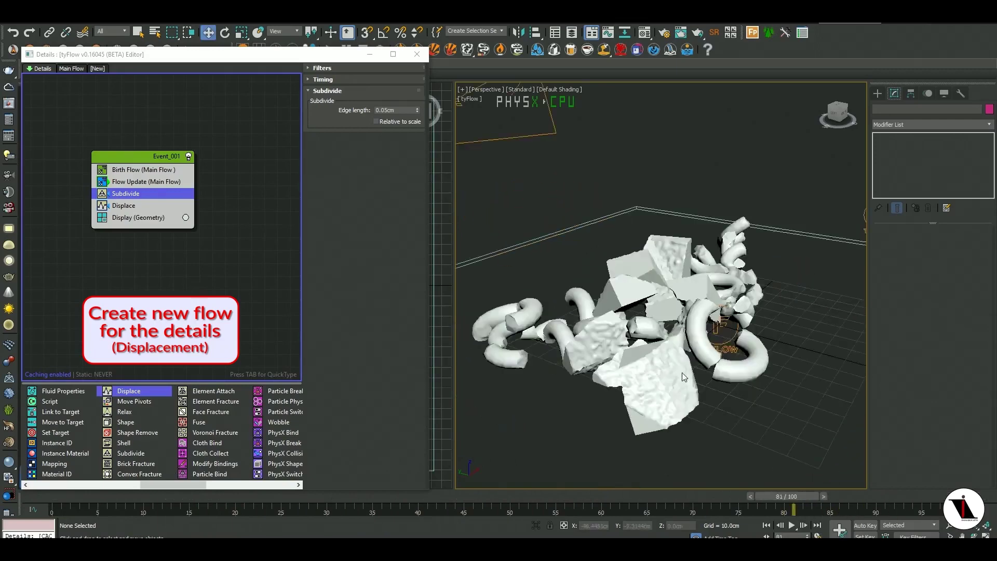
{"action": "mouse_move", "coordinate": [802, 499]}
{"action": "left_mouse_down"}
{"action": "mouse_move", "coordinate": [514, 472]}
{"action": "mouse_move", "coordinate": [912, 500]}
{"action": "left_mouse_up"}
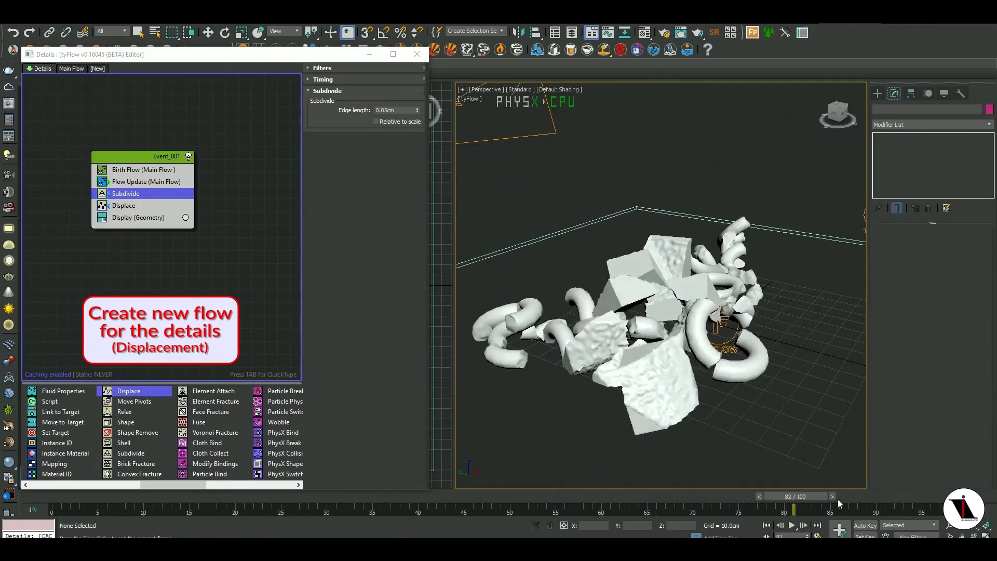
{"action": "left_click", "coordinate": [126, 208]}
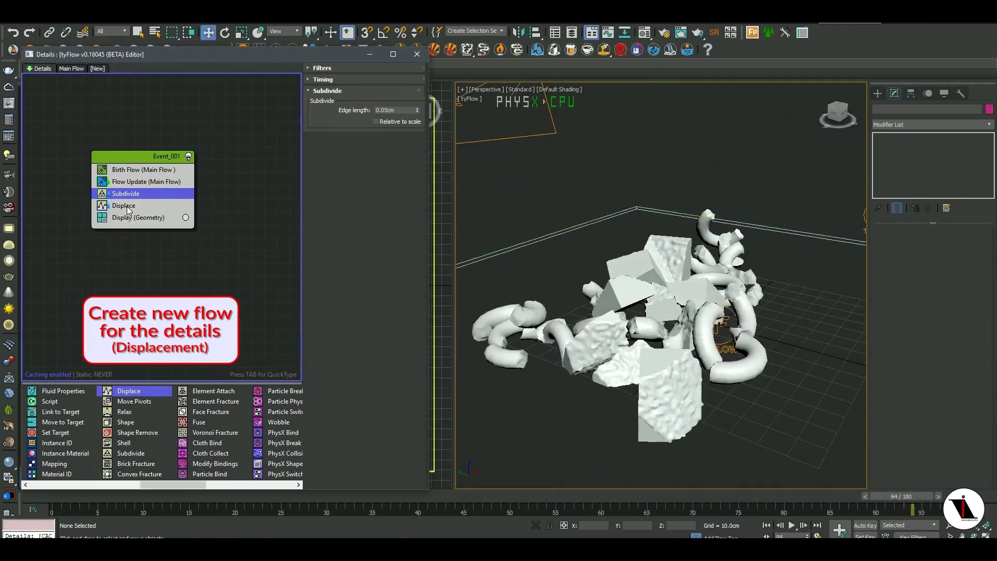
- Try a 0.2cm Displace strength, then settle on 0.15cm while scrubbing the animation
{"action": "double_click", "coordinate": [386, 123]}
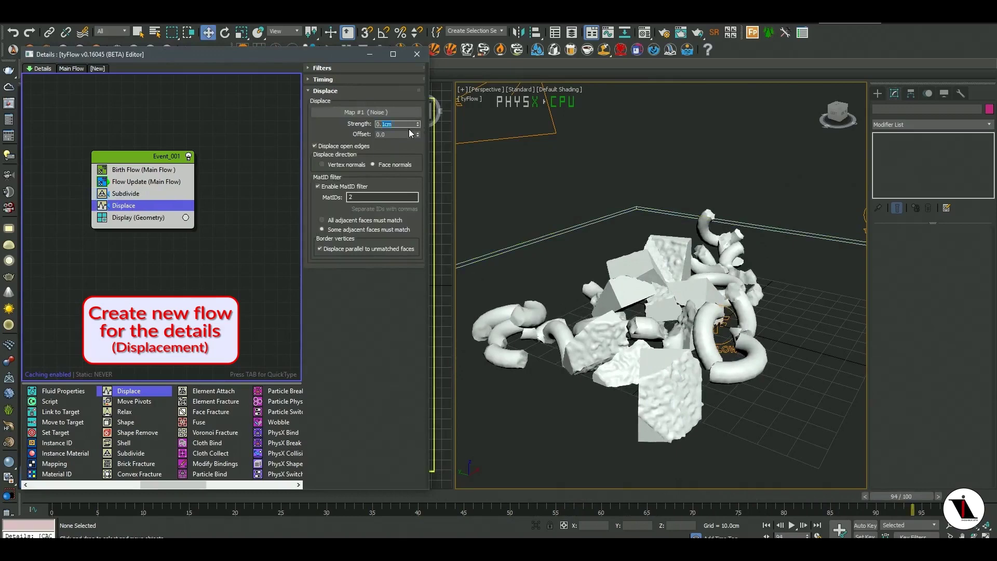
{"action": "type", "text": "0.2"}
{"action": "key", "text": "Return"}
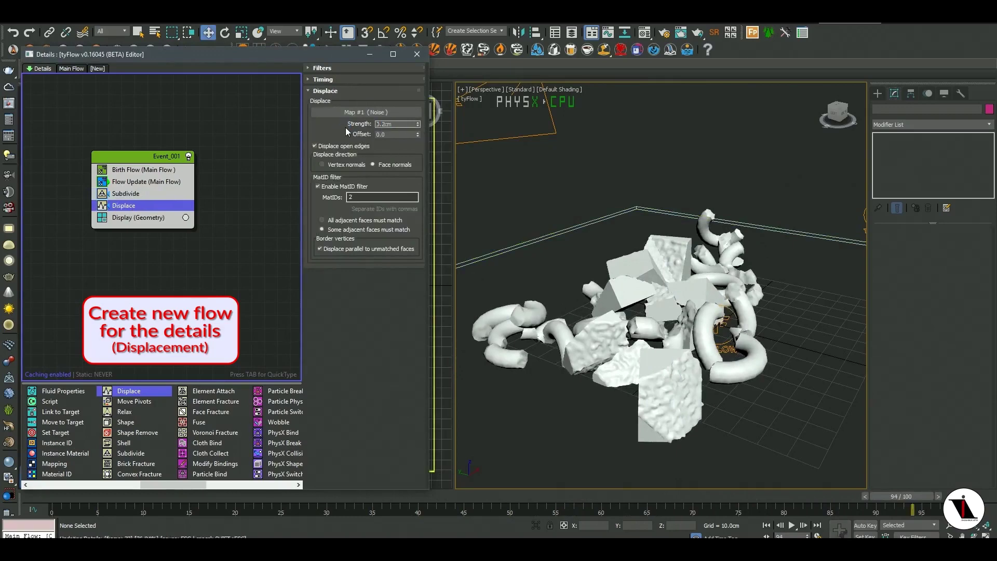
{"action": "scroll", "coordinate": [758, 444], "scroll_direction": "down", "scroll_amount": 5}
{"action": "scroll", "coordinate": [765, 444], "scroll_direction": "down", "scroll_amount": 2}
{"action": "mouse_move", "coordinate": [878, 491]}
{"action": "left_mouse_down"}
{"action": "mouse_move", "coordinate": [235, 478]}
{"action": "mouse_move", "coordinate": [500, 486]}
{"action": "mouse_move", "coordinate": [700, 513]}
{"action": "mouse_move", "coordinate": [487, 504]}
{"action": "left_mouse_up"}
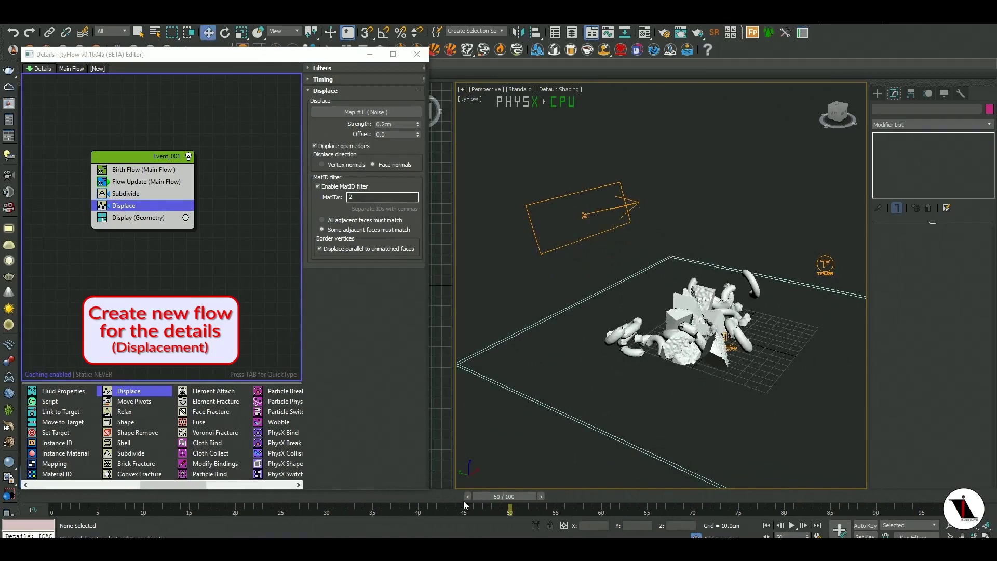
{"action": "left_click", "coordinate": [402, 124]}
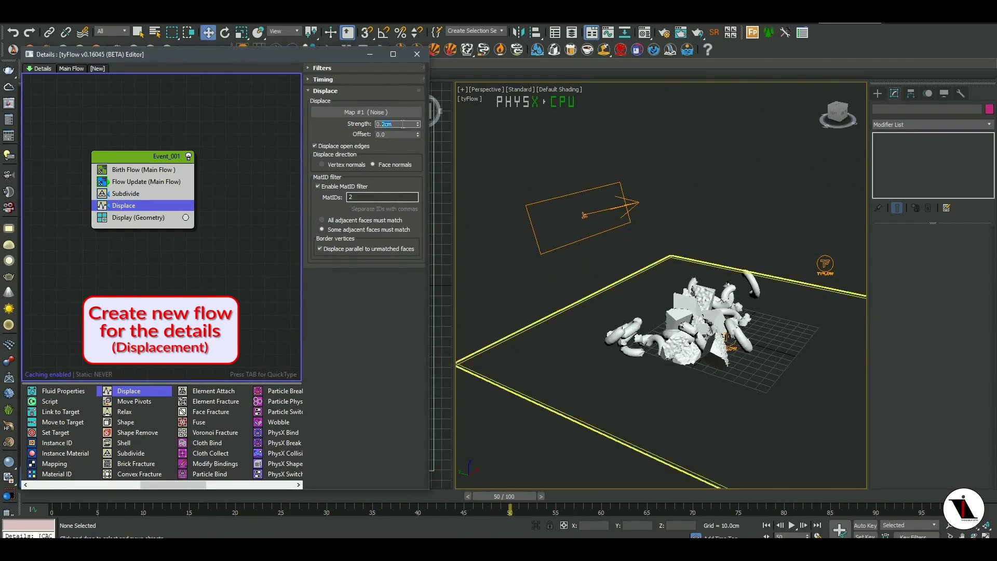
{"action": "type", "text": "0.15"}
{"action": "key", "text": "Return"}
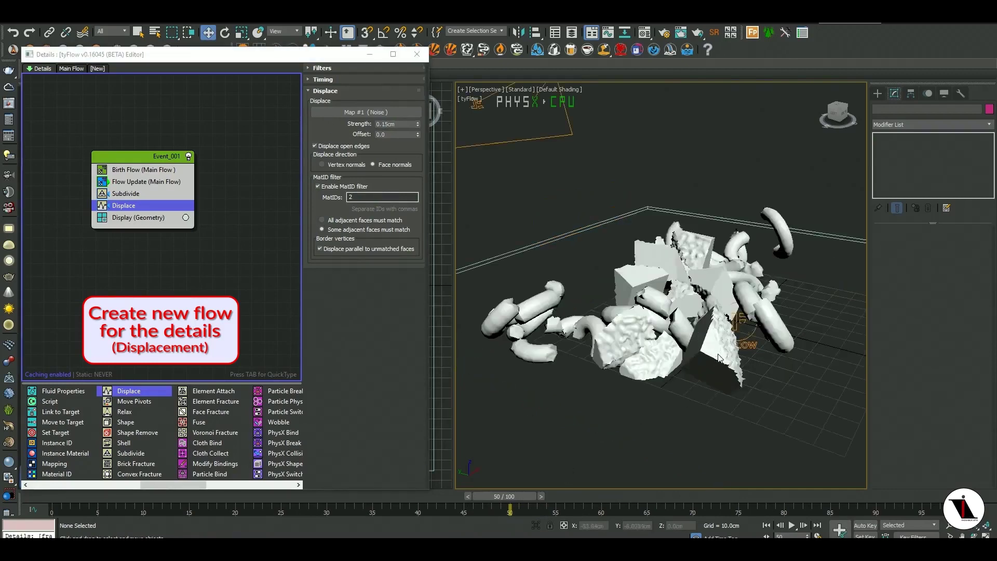
{"action": "mouse_move", "coordinate": [513, 499]}
{"action": "left_mouse_down"}
{"action": "mouse_move", "coordinate": [156, 497]}
{"action": "mouse_move", "coordinate": [506, 496]}
{"action": "left_mouse_up"}
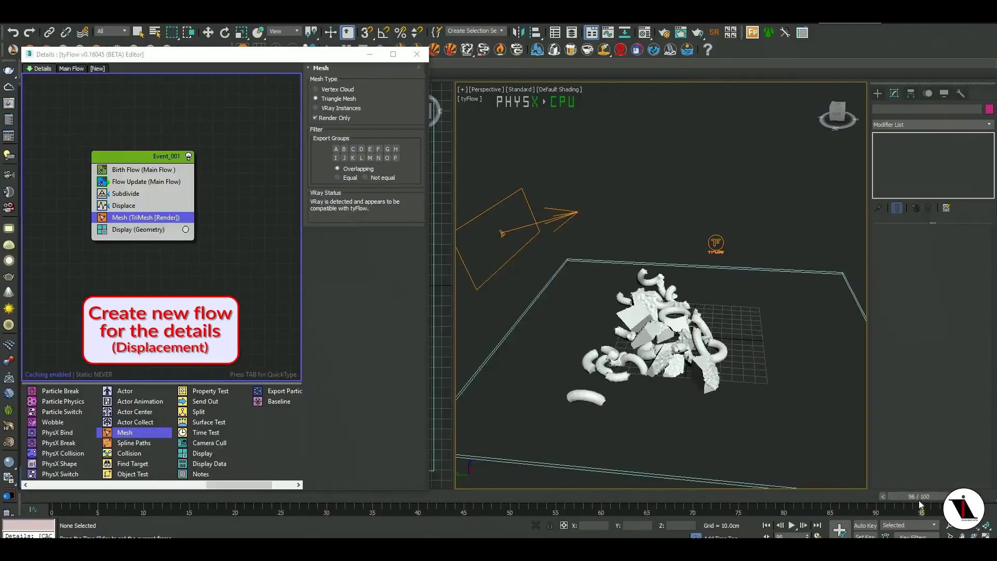
- Create a new tyFlow named 'Secondary debris' and start its first event with Birth Flow
{"action": "left_click", "coordinate": [97, 69]}
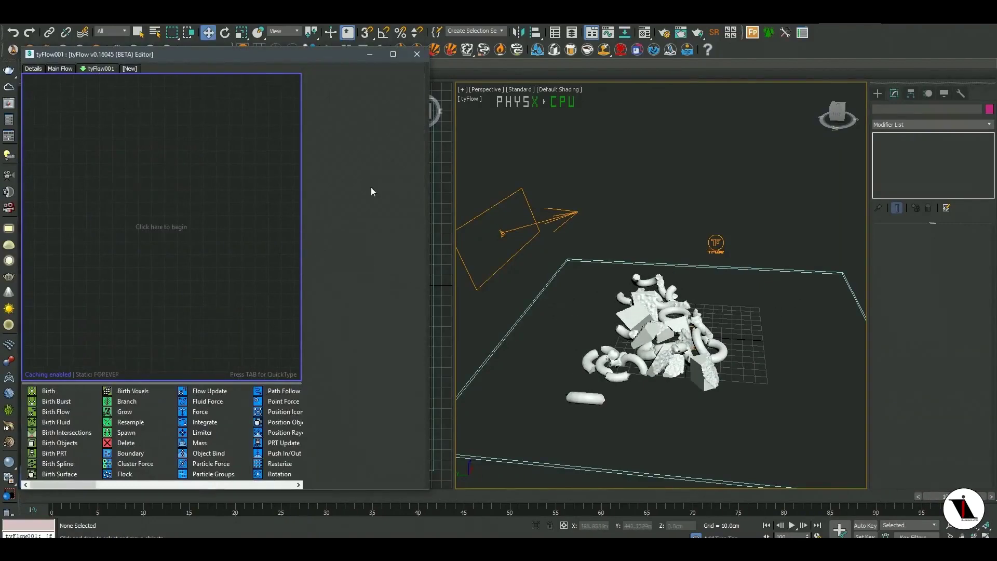
{"action": "left_click", "coordinate": [666, 336]}
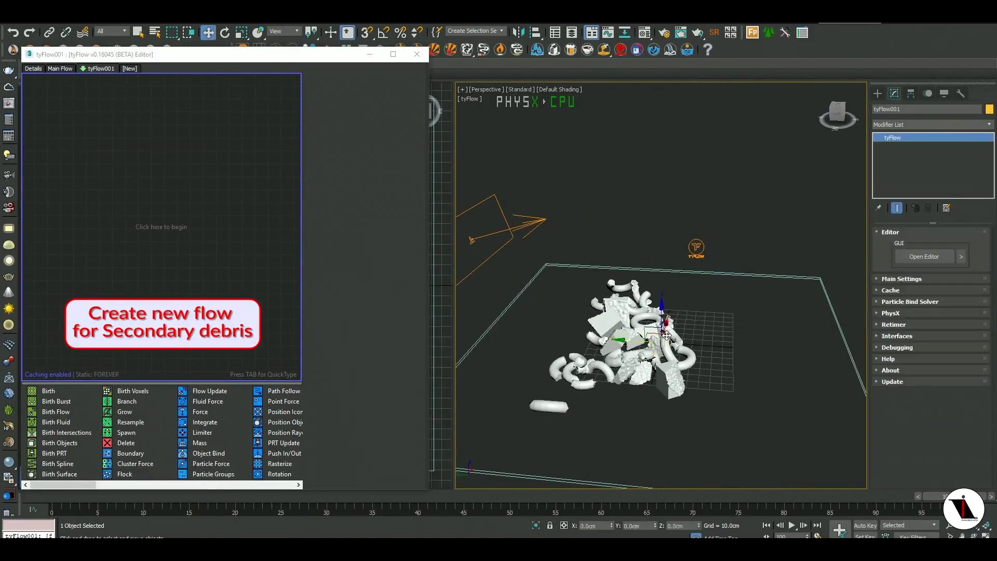
{"action": "left_click", "coordinate": [906, 109]}
{"action": "type", "text": "Secondary debris"}
{"action": "key", "text": "Return"}
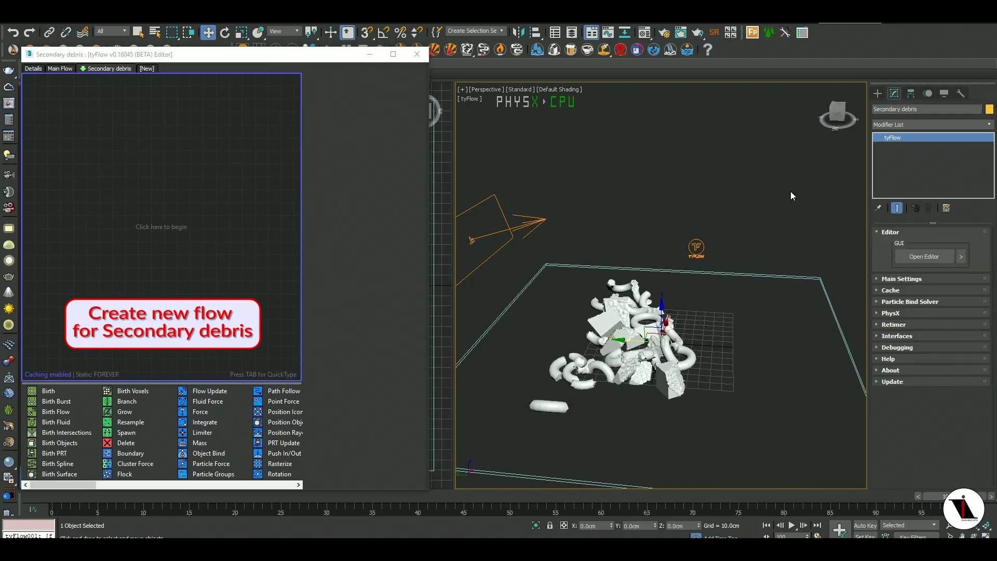
{"action": "left_click", "coordinate": [155, 213]}
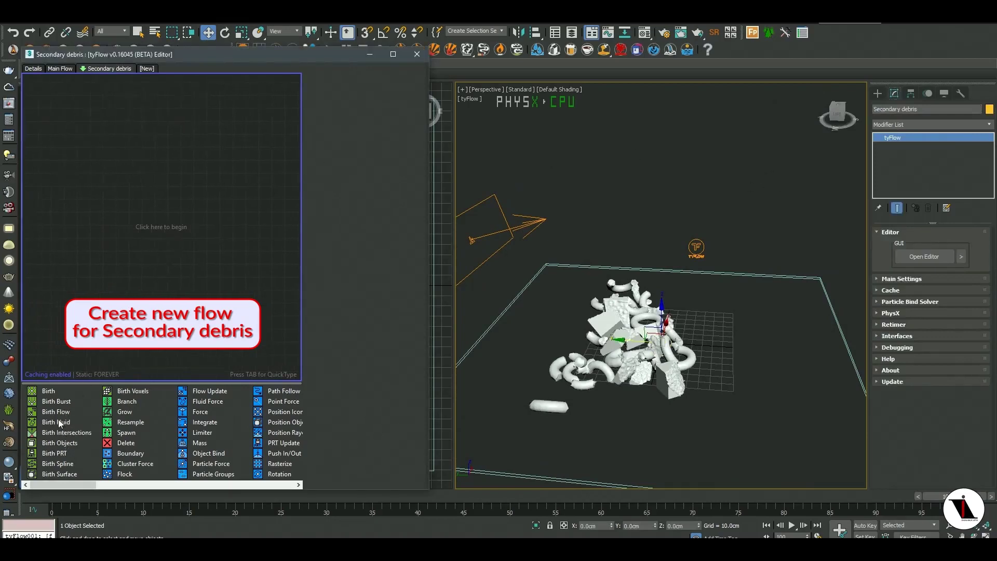
{"action": "left_click_drag", "start_coordinate": [58, 411], "coordinate": [94, 181]}
- Source Birth Flow and a new Flow Update from Main Flow, disable the small-dot display, and add Spawn
{"action": "left_click", "coordinate": [394, 86]}
{"action": "left_click", "coordinate": [384, 99]}
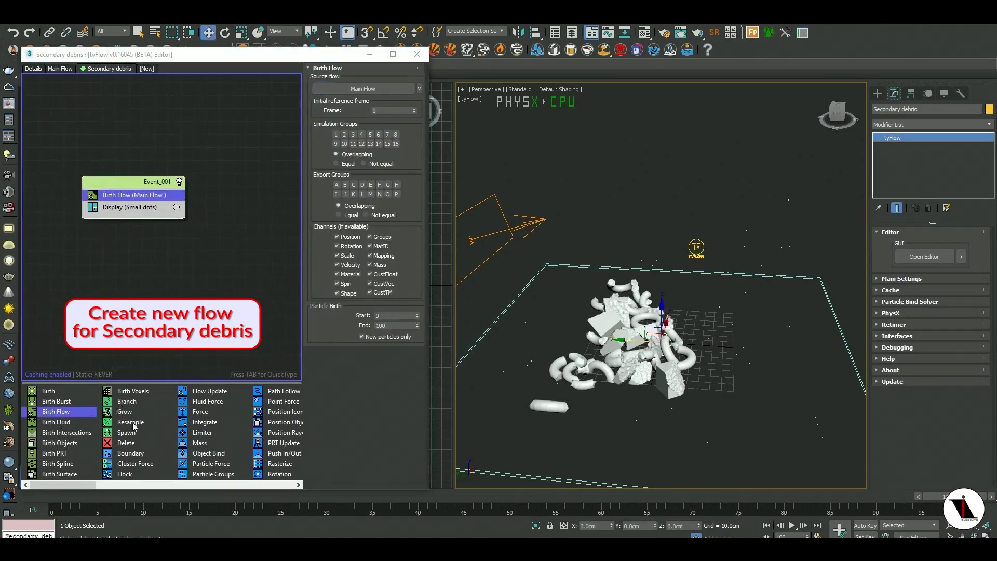
{"action": "left_click_drag", "start_coordinate": [205, 391], "coordinate": [130, 207]}
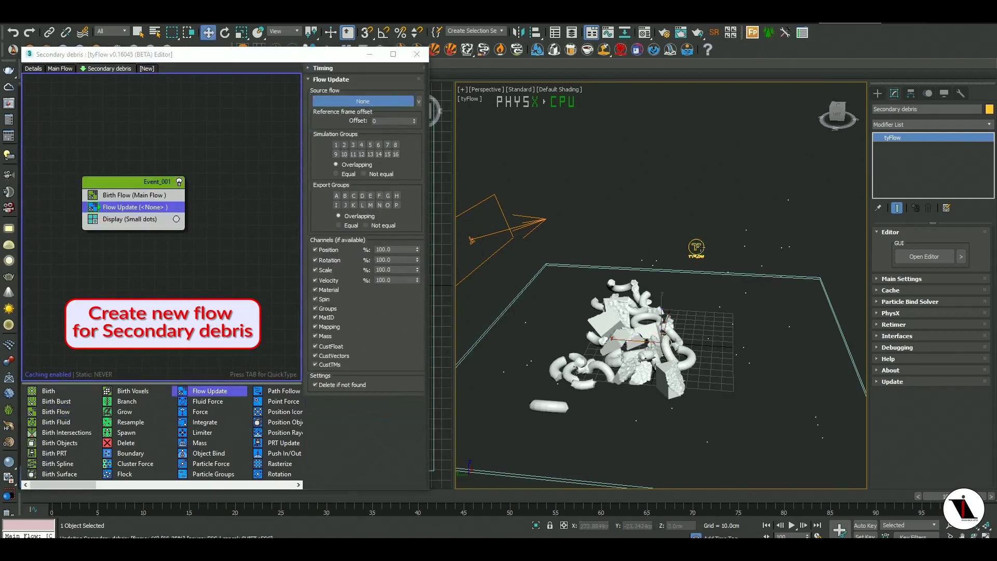
{"action": "left_click", "coordinate": [663, 318]}
{"action": "left_click_drag", "start_coordinate": [143, 504], "coordinate": [195, 499]}
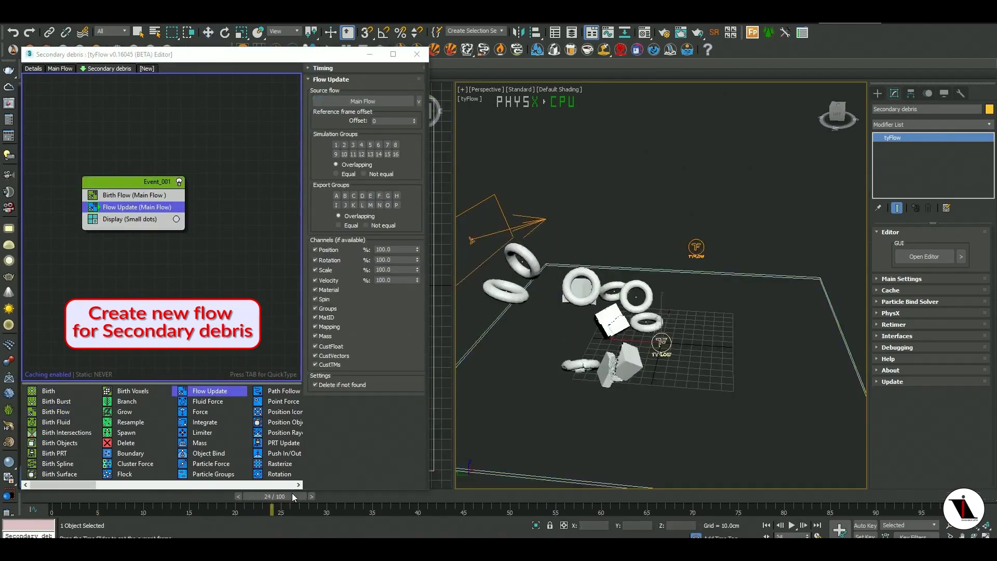
{"action": "left_click", "coordinate": [93, 219]}
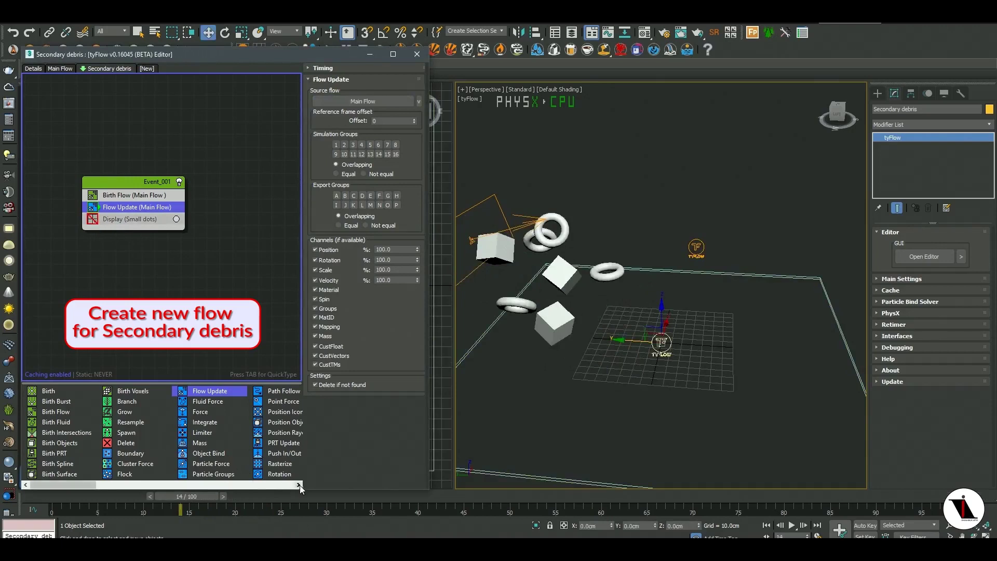
{"action": "left_click_drag", "start_coordinate": [127, 433], "coordinate": [137, 231]}
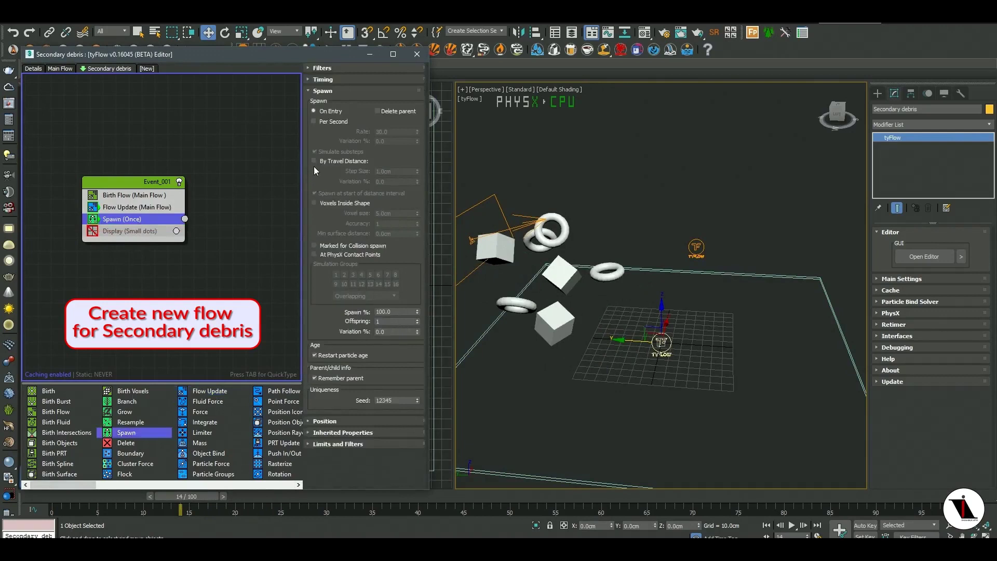
- Make the Spawn operator spawn By Travel Distance with a 5.0cm step size, then scrub to preview
{"action": "left_click", "coordinate": [313, 161]}
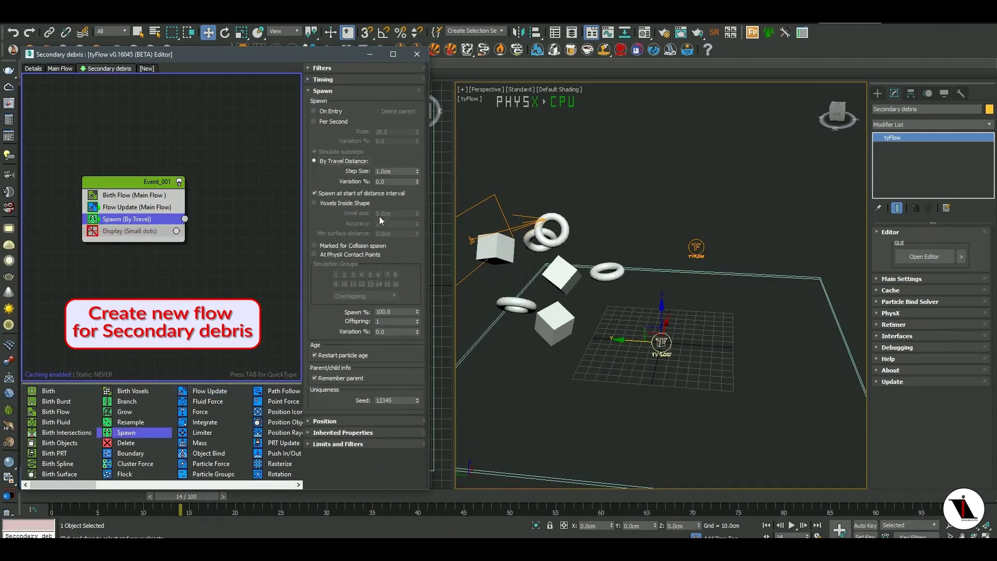
{"action": "double_click", "coordinate": [390, 172]}
{"action": "type", "text": "5"}
{"action": "key", "text": "Return"}
{"action": "left_click_drag", "start_coordinate": [214, 497], "coordinate": [363, 478]}
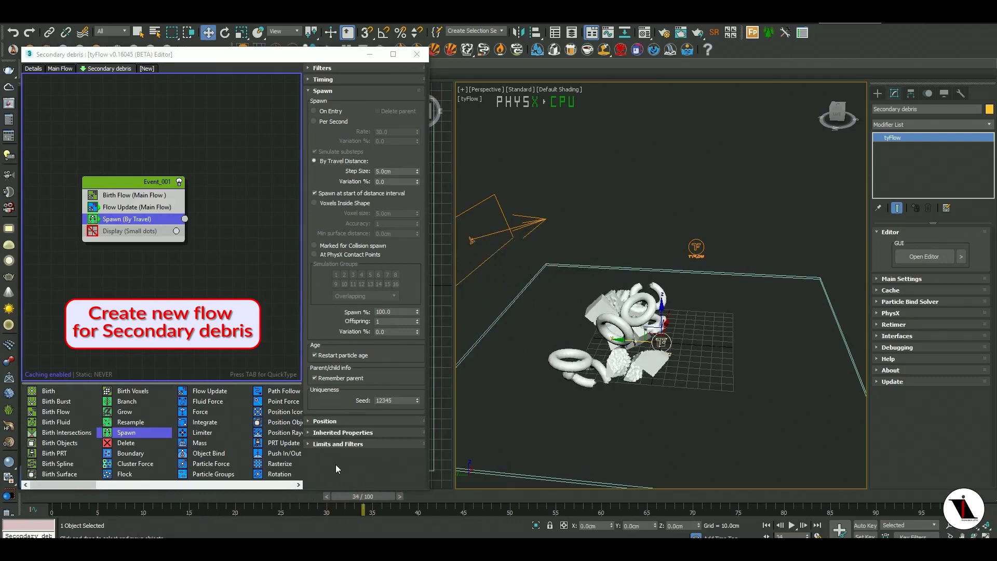
{"action": "left_click", "coordinate": [299, 484]}
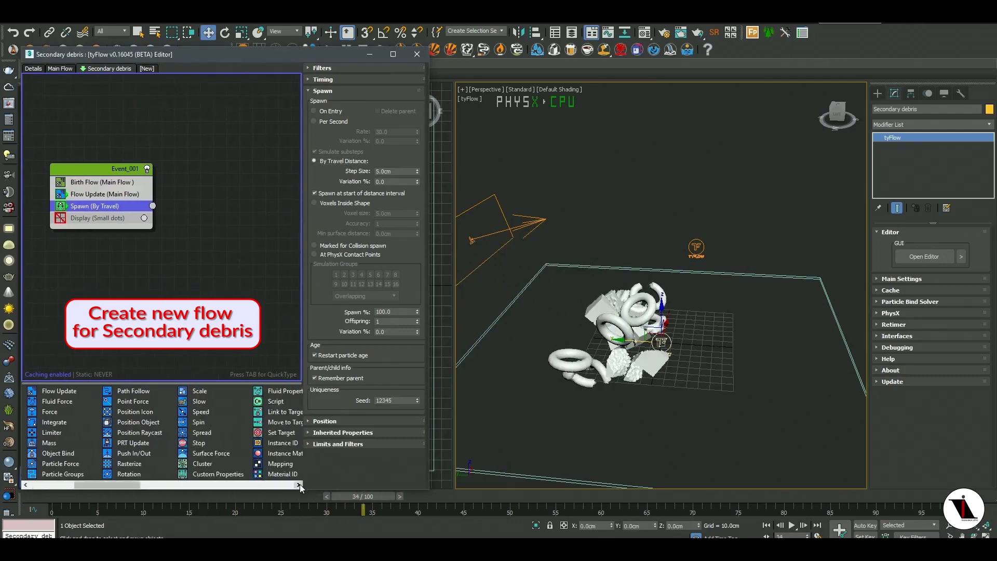
- Add a new event whose Shape operator makes particles 3D Stones scaled 200% with 100 variation
{"action": "left_click", "coordinate": [299, 485]}
{"action": "left_click_drag", "start_coordinate": [201, 422], "coordinate": [188, 219]}
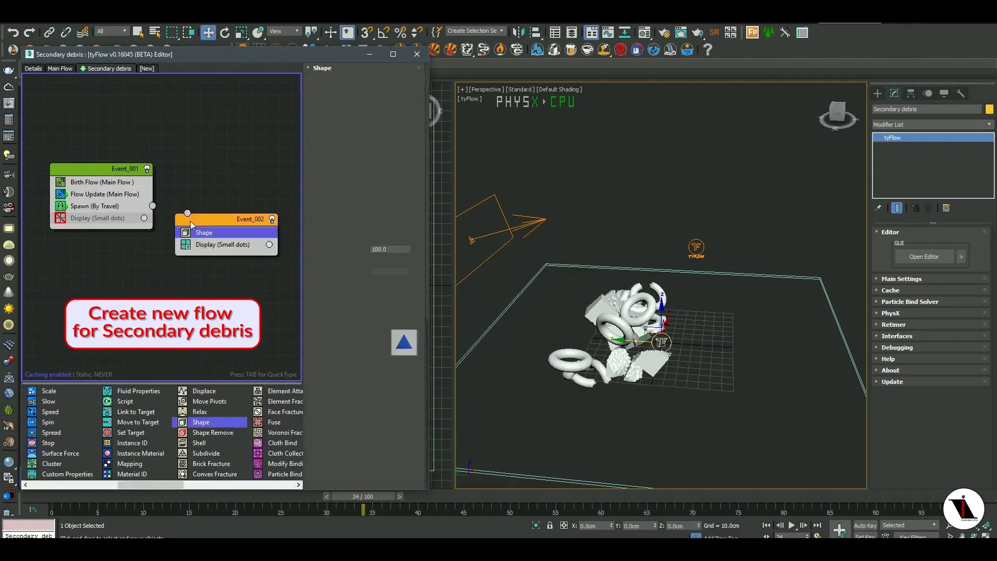
{"action": "left_click", "coordinate": [317, 321]}
{"action": "left_click", "coordinate": [374, 320]}
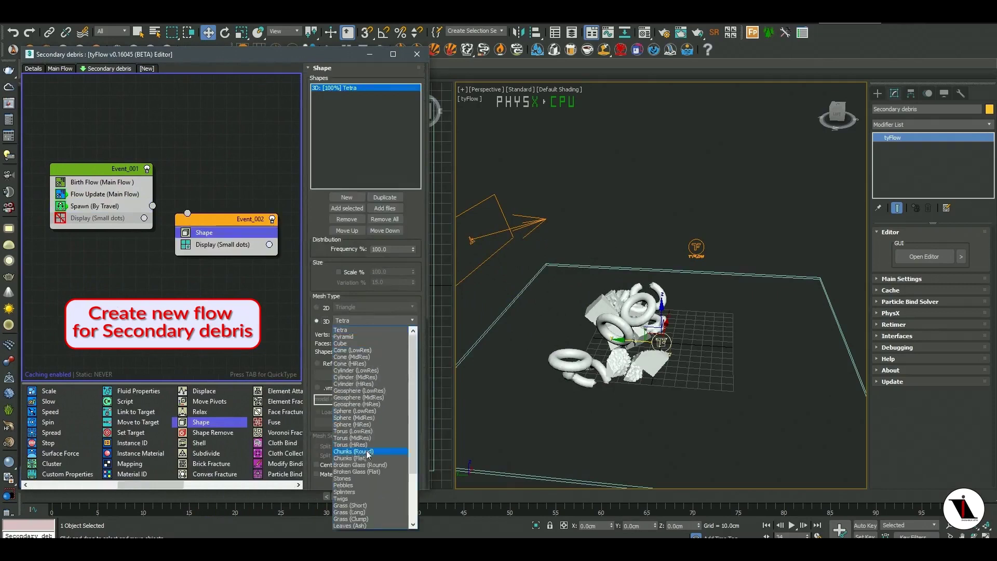
{"action": "left_click", "coordinate": [346, 478]}
{"action": "left_click", "coordinate": [339, 271]}
{"action": "double_click", "coordinate": [395, 282]}
{"action": "type", "text": "100"}
{"action": "double_click", "coordinate": [397, 272]}
{"action": "type", "text": "200"}
{"action": "key", "text": "Return"}
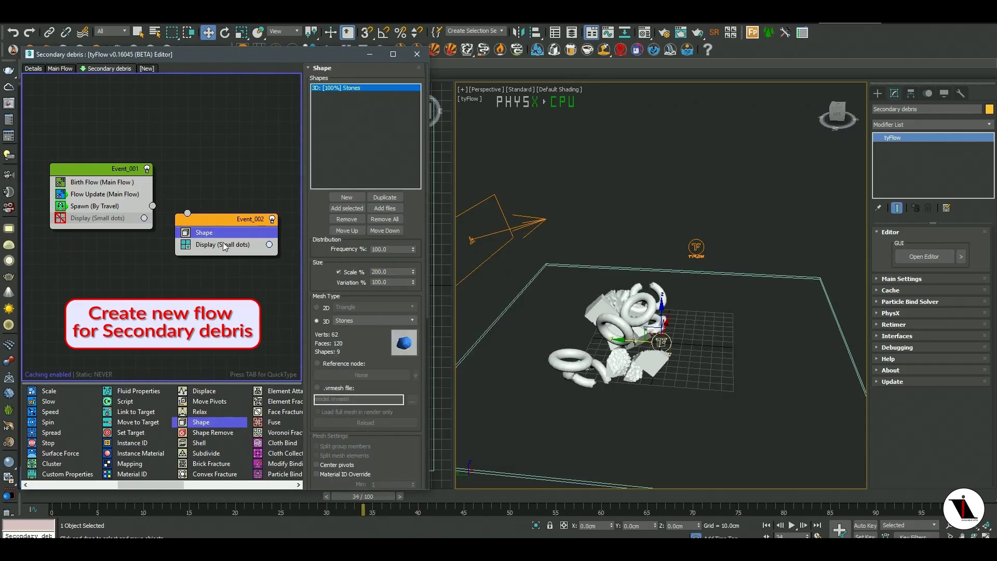
- Display the stones as Geometry, wire Spawn into Event_002, rewind to frame 22, and add Speed
{"action": "left_click", "coordinate": [224, 245]}
{"action": "left_click", "coordinate": [363, 89]}
{"action": "left_click", "coordinate": [323, 139]}
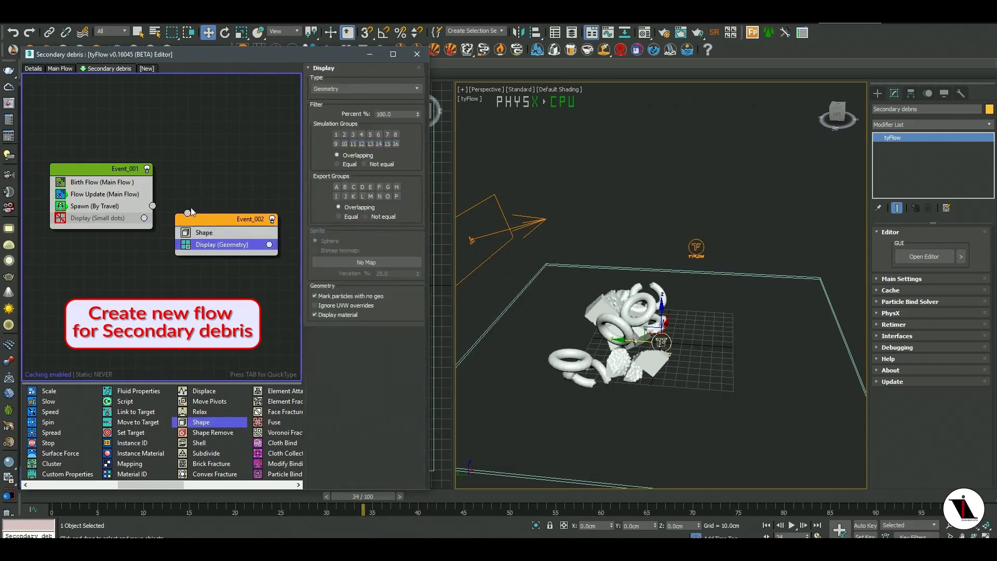
{"action": "left_click_drag", "start_coordinate": [187, 213], "coordinate": [152, 206]}
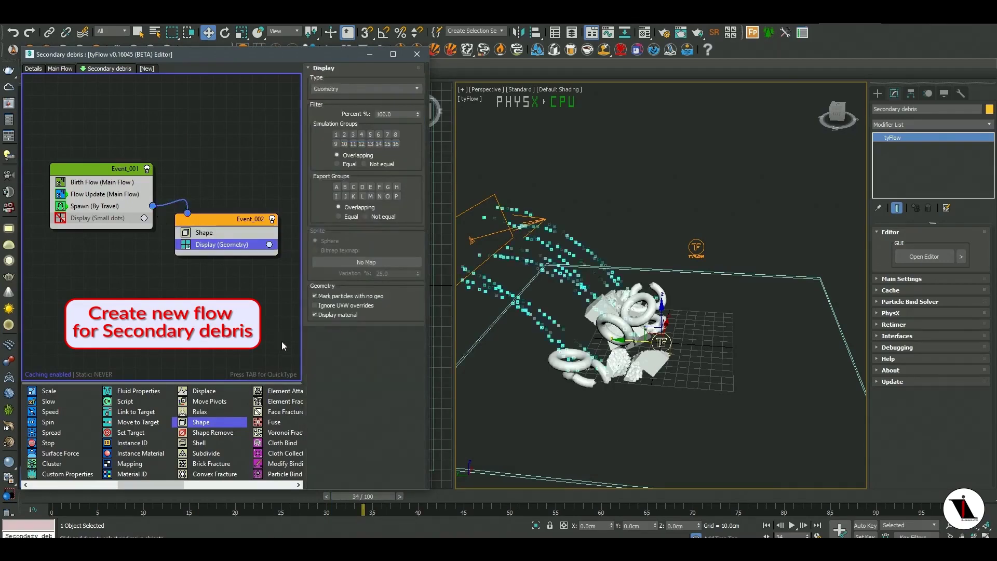
{"action": "left_click_drag", "start_coordinate": [301, 497], "coordinate": [254, 497]}
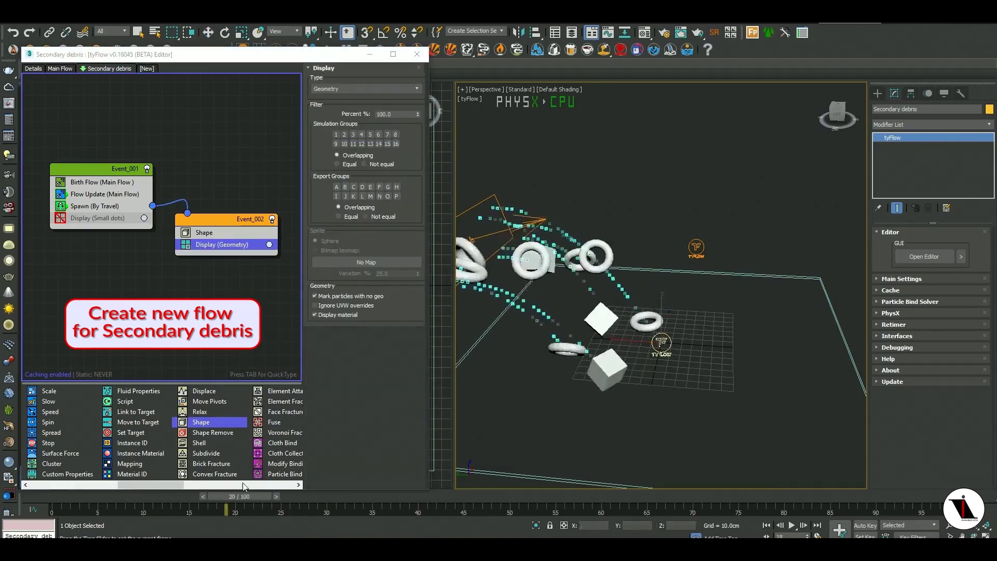
{"action": "left_click", "coordinate": [557, 418]}
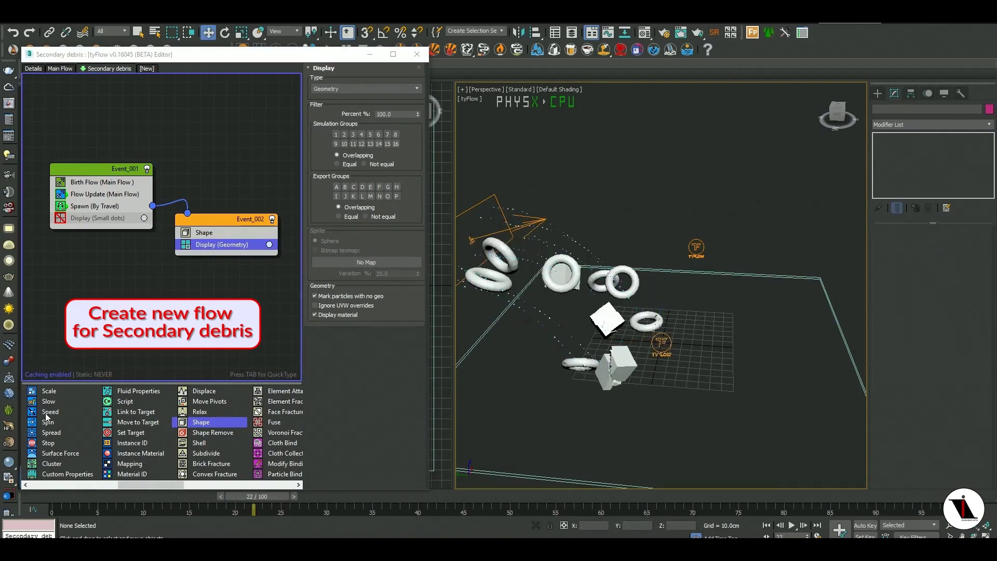
{"action": "left_click", "coordinate": [63, 484]}
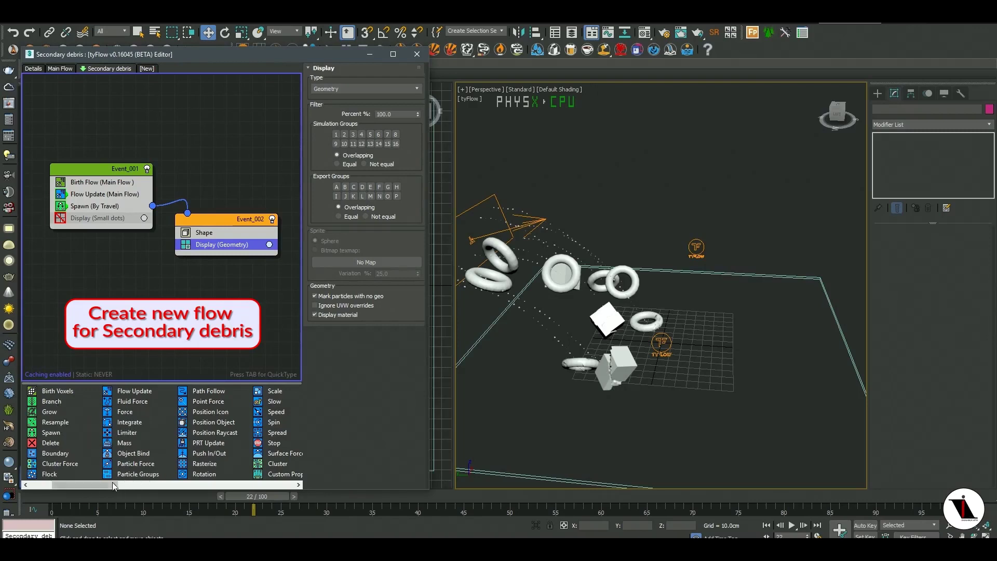
{"action": "left_click_drag", "start_coordinate": [276, 412], "coordinate": [205, 248]}
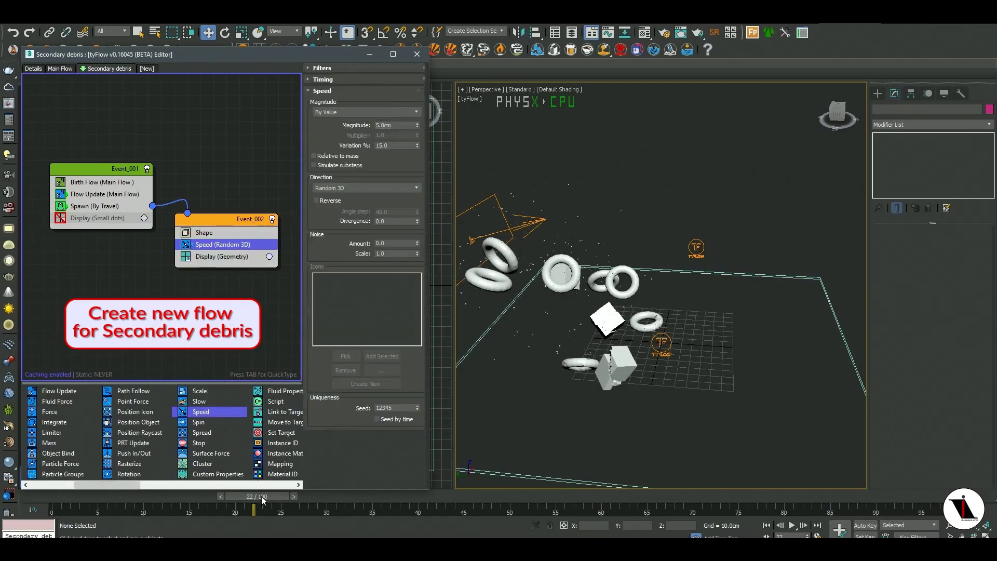
- Review the Spawn (By Travel) and Shape settings while scrubbing the simulation back to frame 6
{"action": "left_click_drag", "start_coordinate": [261, 498], "coordinate": [219, 459]}
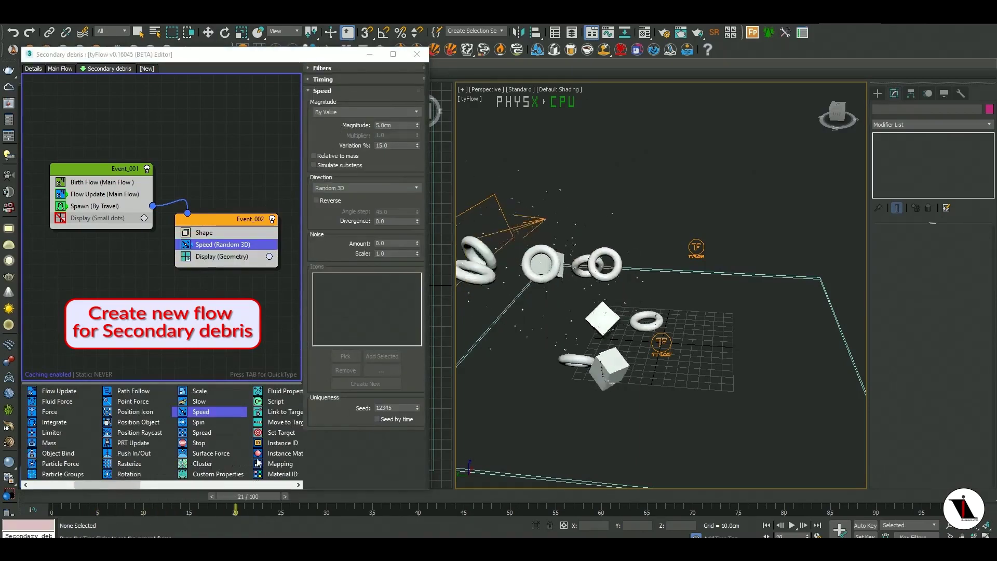
{"action": "left_click_drag", "start_coordinate": [219, 460], "coordinate": [260, 461]}
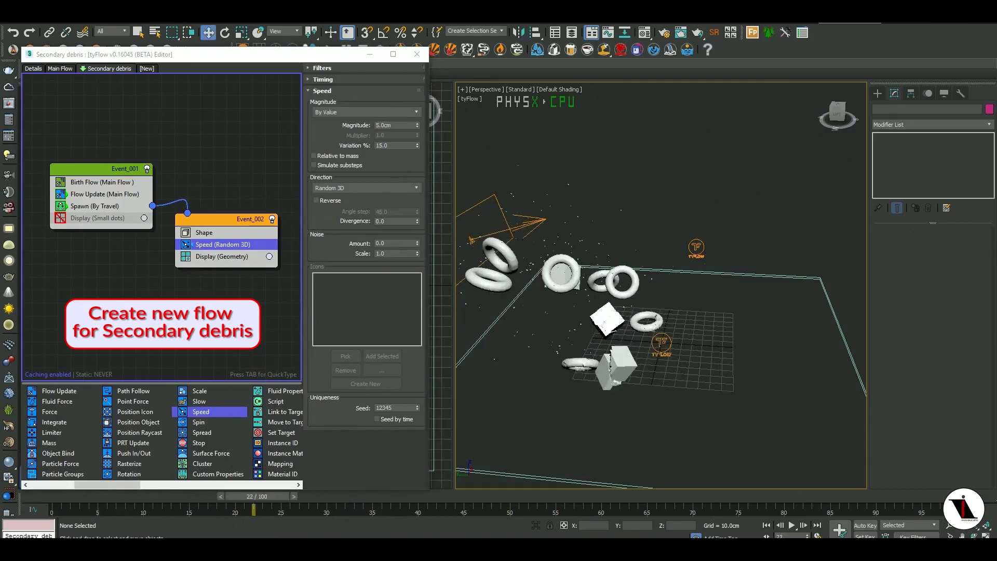
{"action": "left_click", "coordinate": [93, 207]}
{"action": "left_click", "coordinate": [208, 233]}
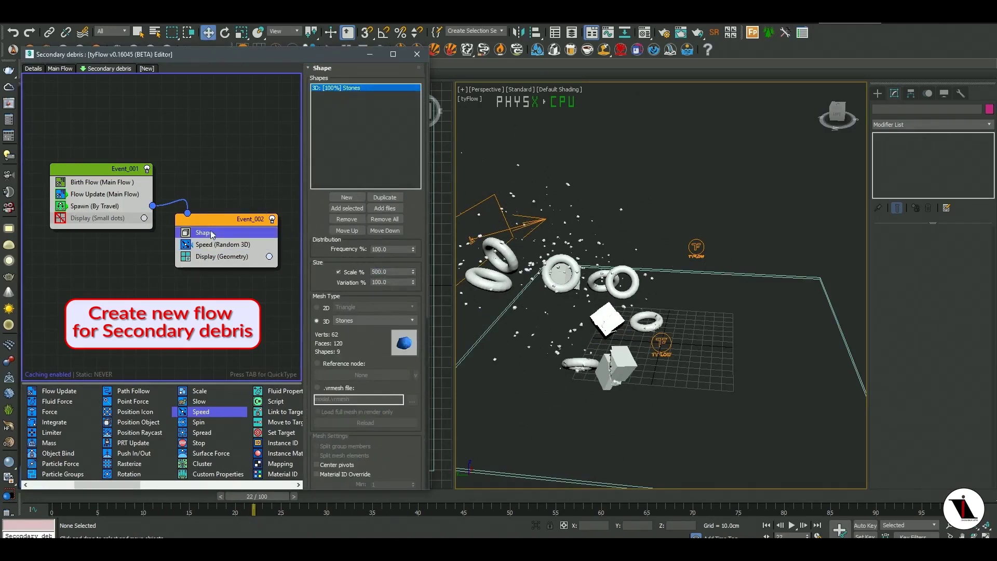
{"action": "left_click", "coordinate": [104, 208]}
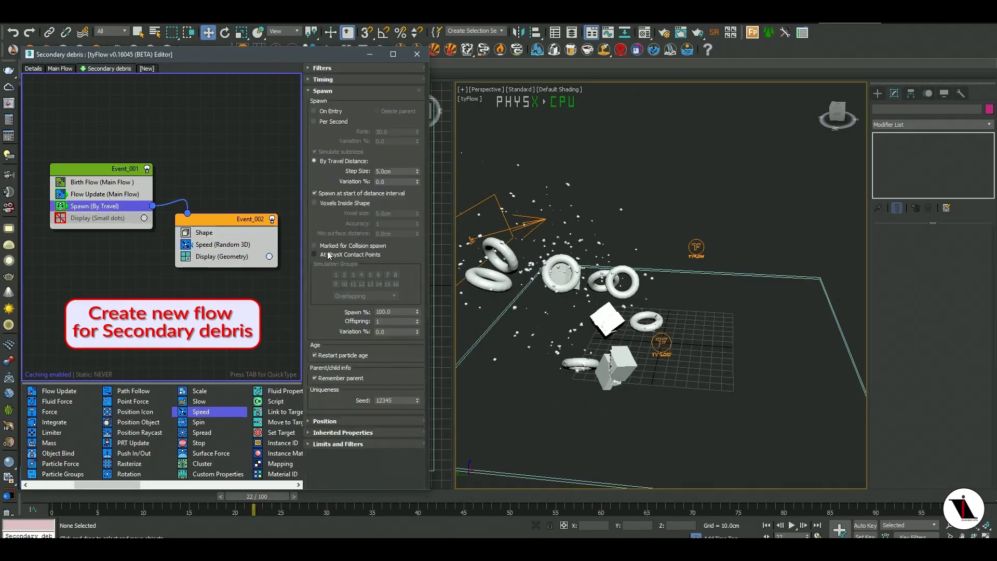
{"action": "mouse_move", "coordinate": [294, 500]}
{"action": "left_mouse_down"}
{"action": "mouse_move", "coordinate": [363, 490]}
{"action": "mouse_move", "coordinate": [227, 484]}
{"action": "left_mouse_up"}
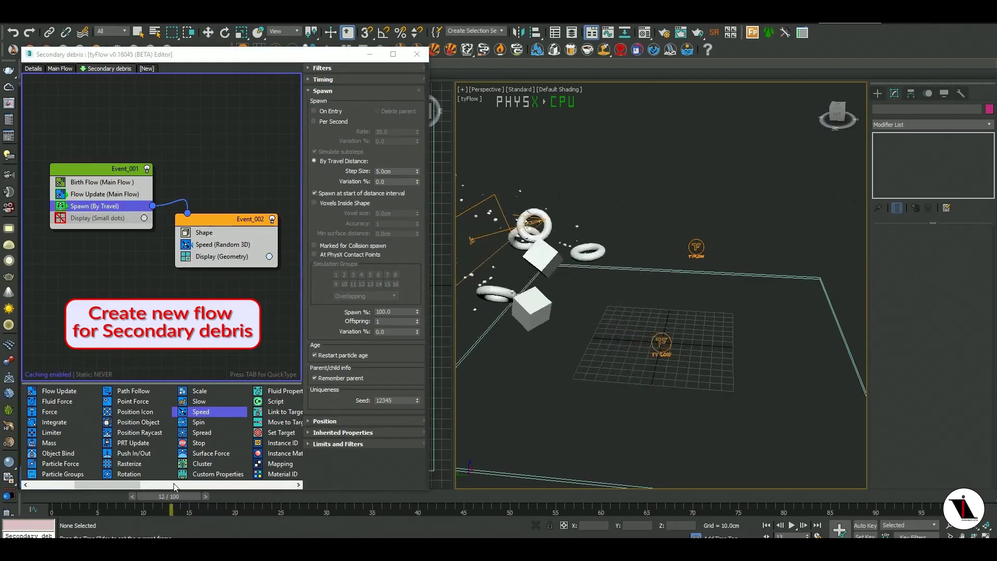
{"action": "left_click_drag", "start_coordinate": [226, 484], "coordinate": [126, 481]}
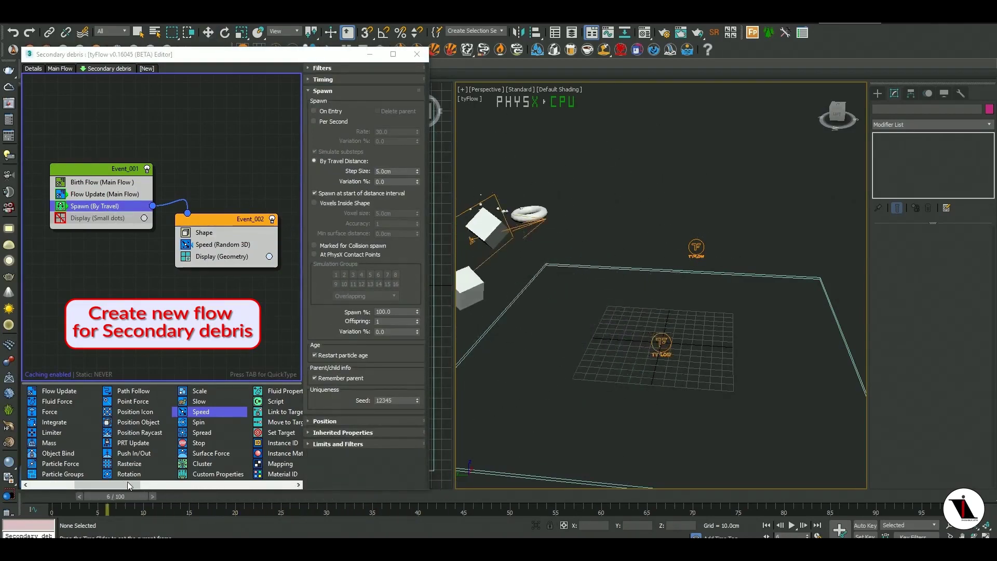
- Spawn debris on the Parent Shape Surface limited to Mat ID 2, and play to preview
{"action": "left_click", "coordinate": [332, 422]}
{"action": "left_click", "coordinate": [315, 414]}
{"action": "left_click", "coordinate": [315, 424]}
{"action": "left_click", "coordinate": [376, 424]}
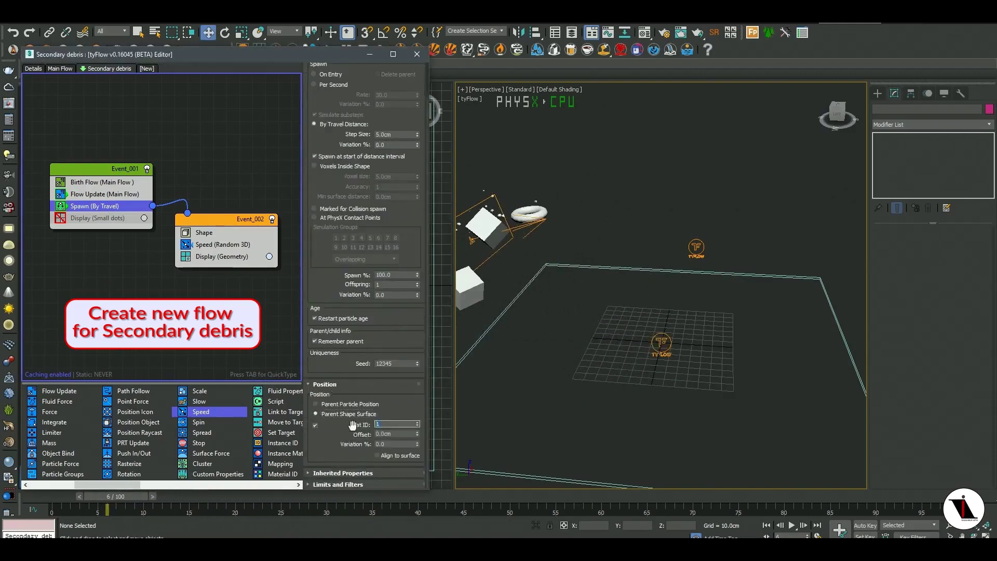
{"action": "type", "text": "2"}
{"action": "left_click", "coordinate": [182, 501]}
{"action": "key", "text": "/"}
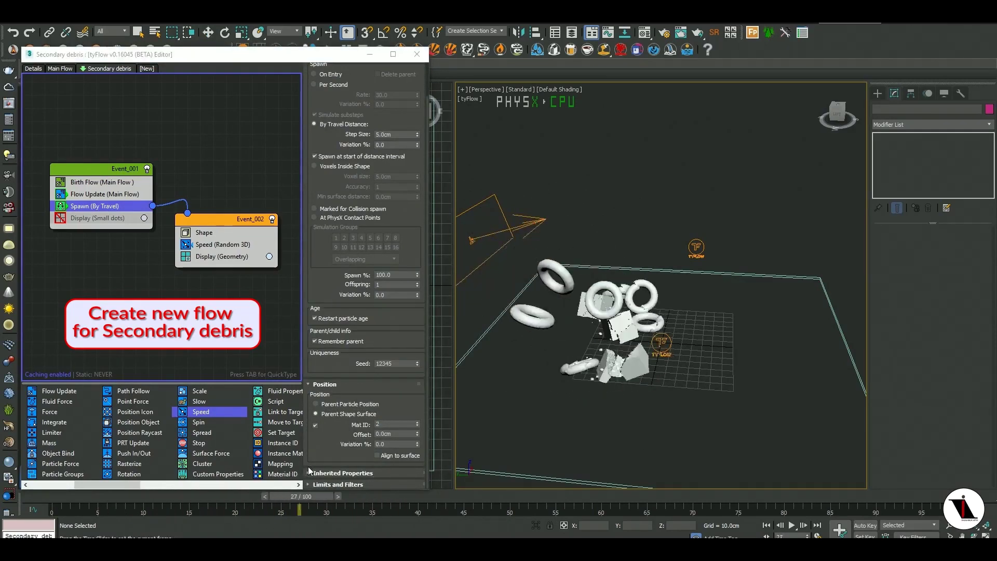
{"action": "key", "text": "w"}
{"action": "left_click", "coordinate": [300, 485]}
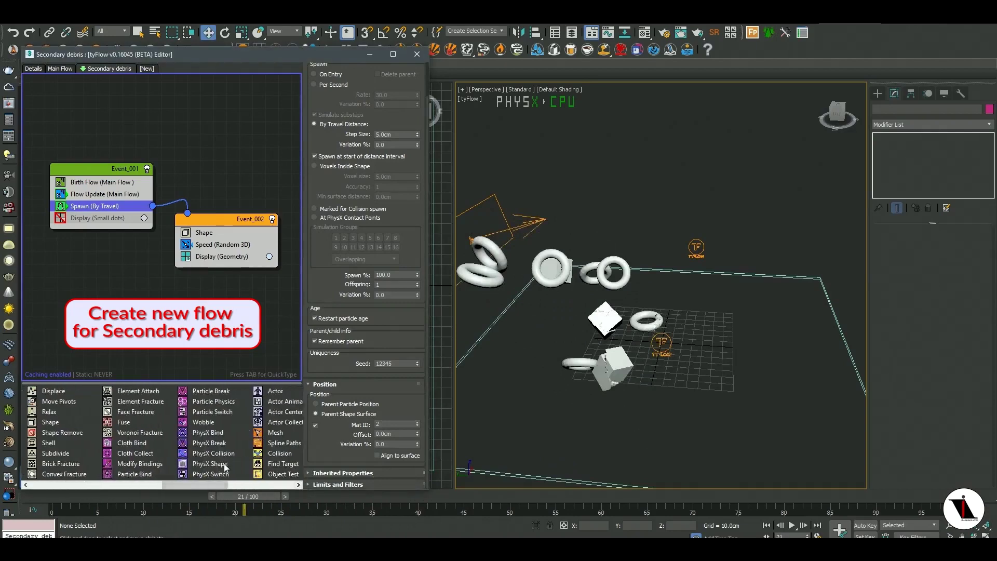
- Add a PhysX Shape operator below Shape in Event_002 and scrub to frame 29
{"action": "left_click_drag", "start_coordinate": [228, 464], "coordinate": [192, 411]}
{"action": "left_click_drag", "start_coordinate": [218, 245], "coordinate": [218, 244]}
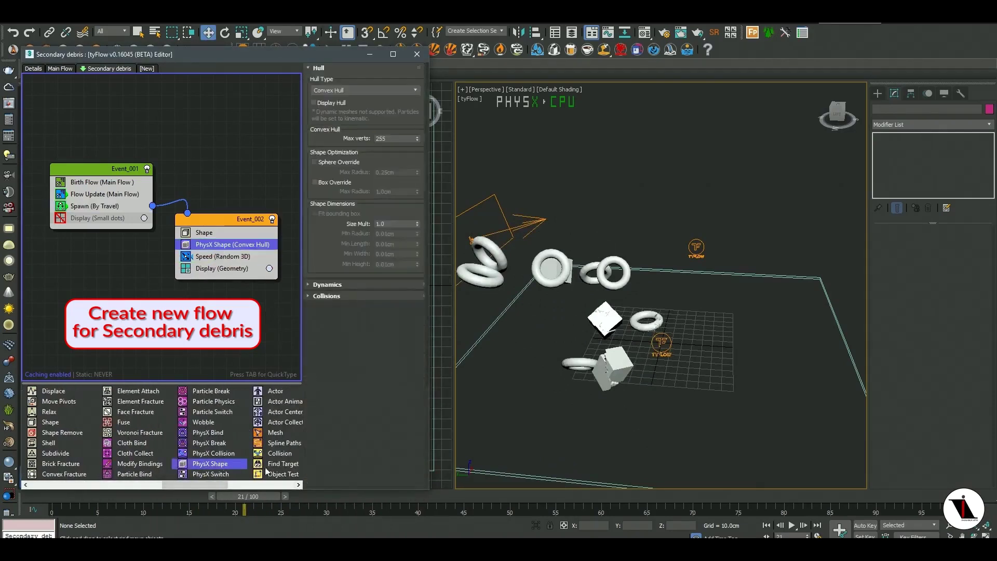
{"action": "left_click_drag", "start_coordinate": [257, 497], "coordinate": [491, 462]}
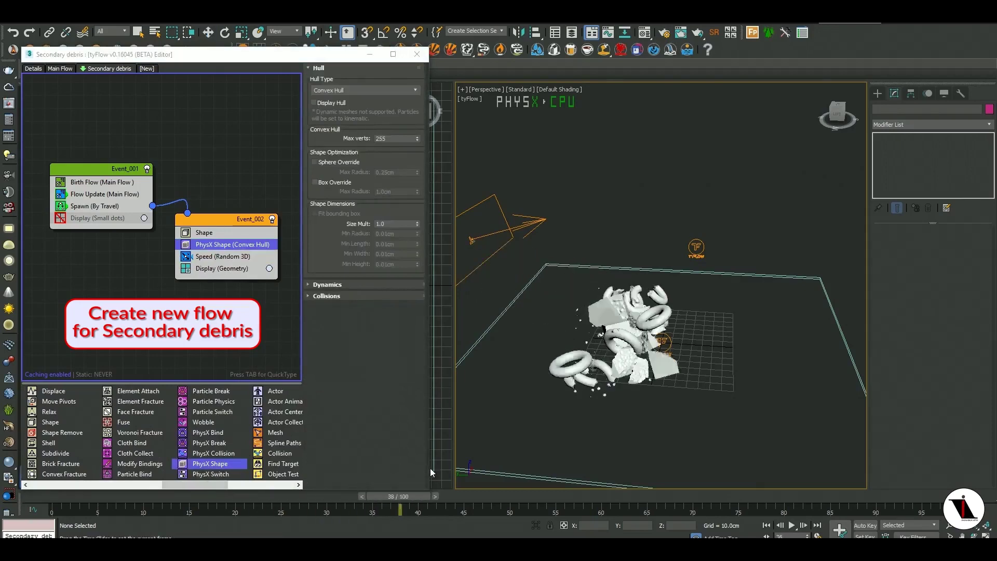
{"action": "left_click_drag", "start_coordinate": [490, 462], "coordinate": [326, 462]}
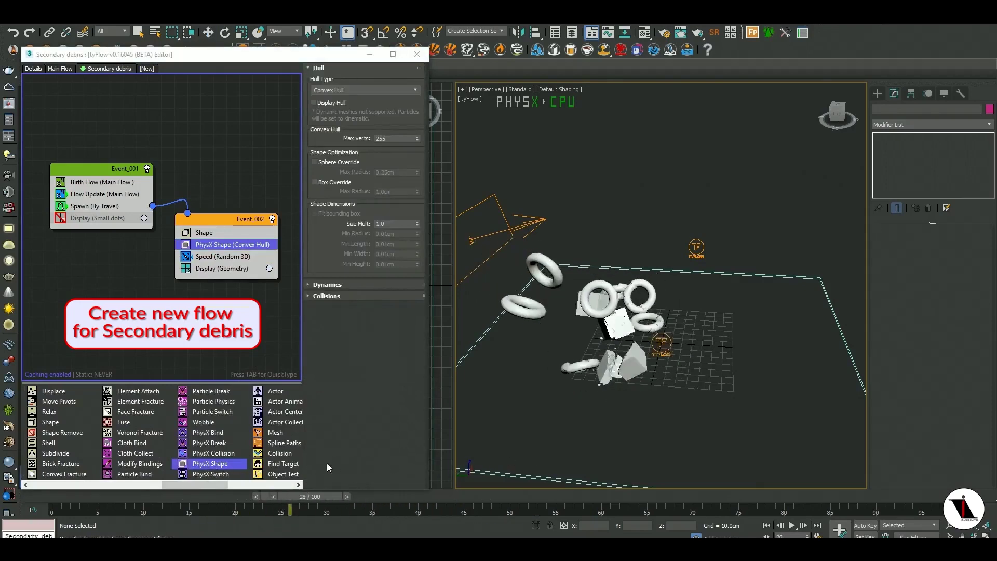
- Set Spawn to 1.0cm step, 2 offspring, 2% variation, then play and orbit to inspect
{"action": "left_click", "coordinate": [94, 206]}
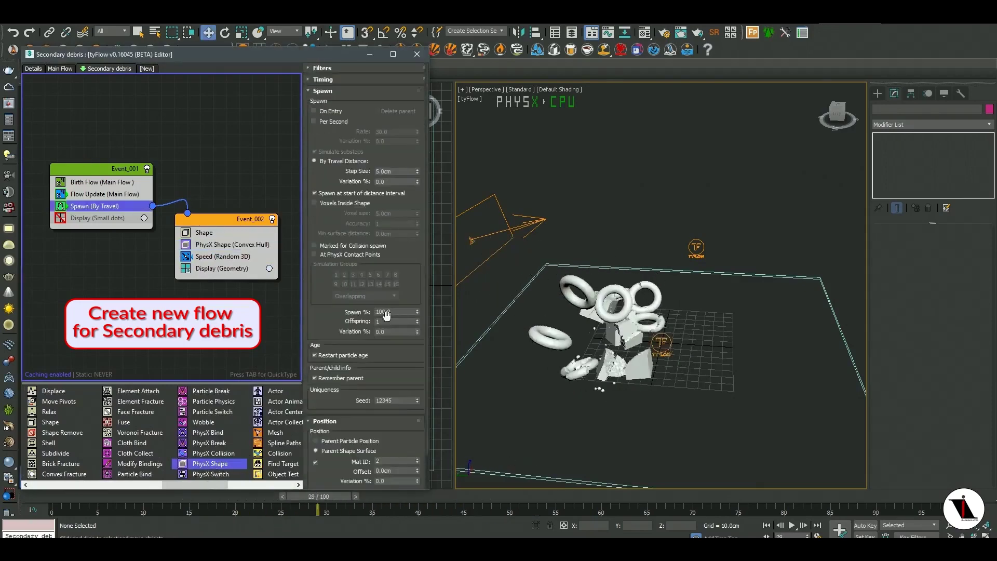
{"action": "type", "text": "1"}
{"action": "left_click", "coordinate": [388, 182]}
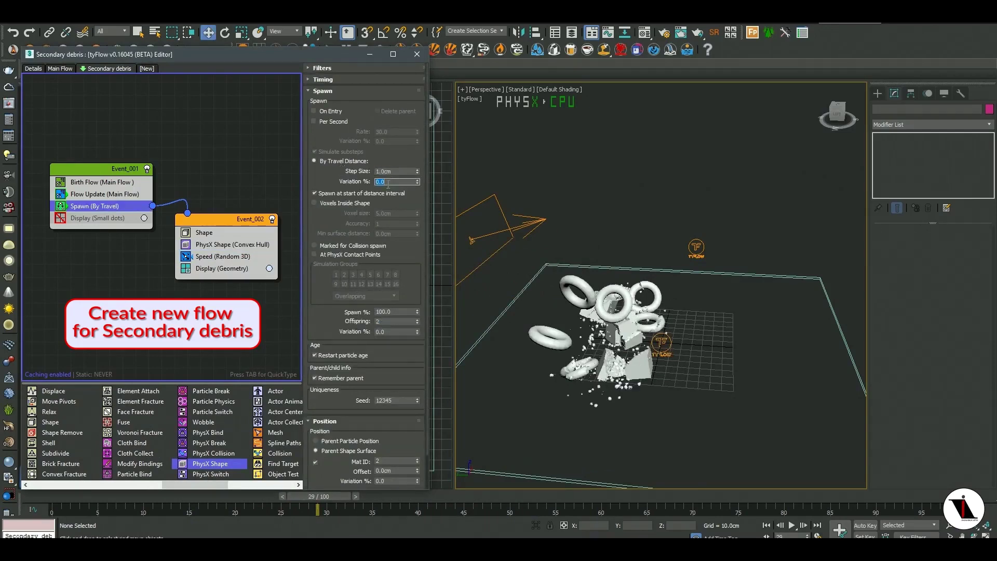
{"action": "type", "text": "1"}
{"action": "type", "text": "2"}
{"action": "key", "text": "Return"}
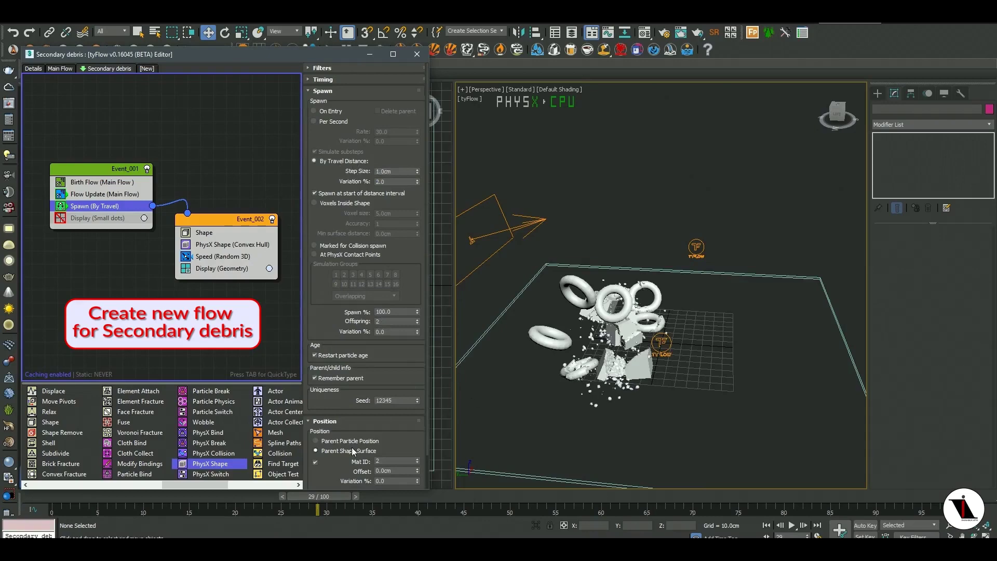
{"action": "left_click_drag", "start_coordinate": [331, 500], "coordinate": [280, 500]}
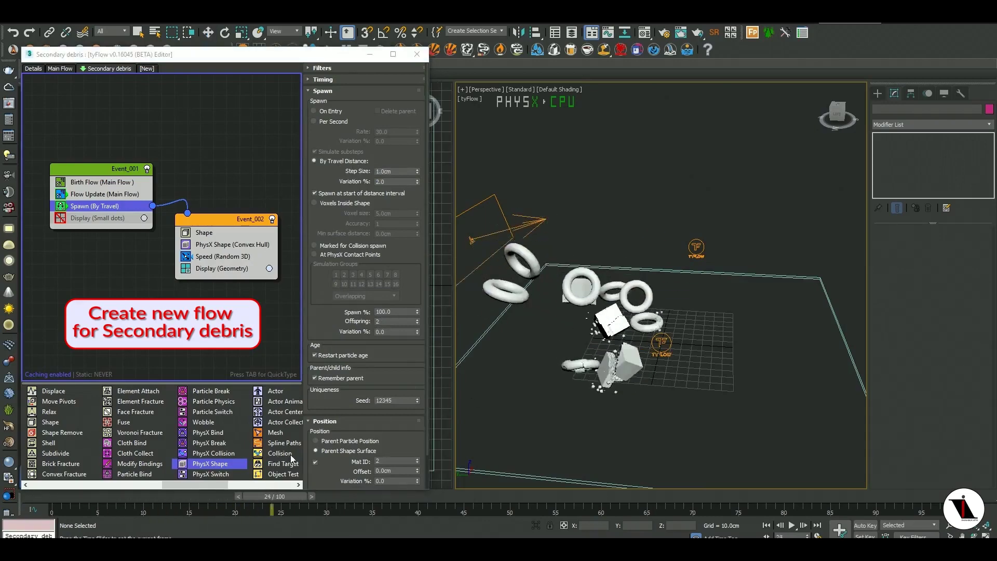
{"action": "key", "text": "slash"}
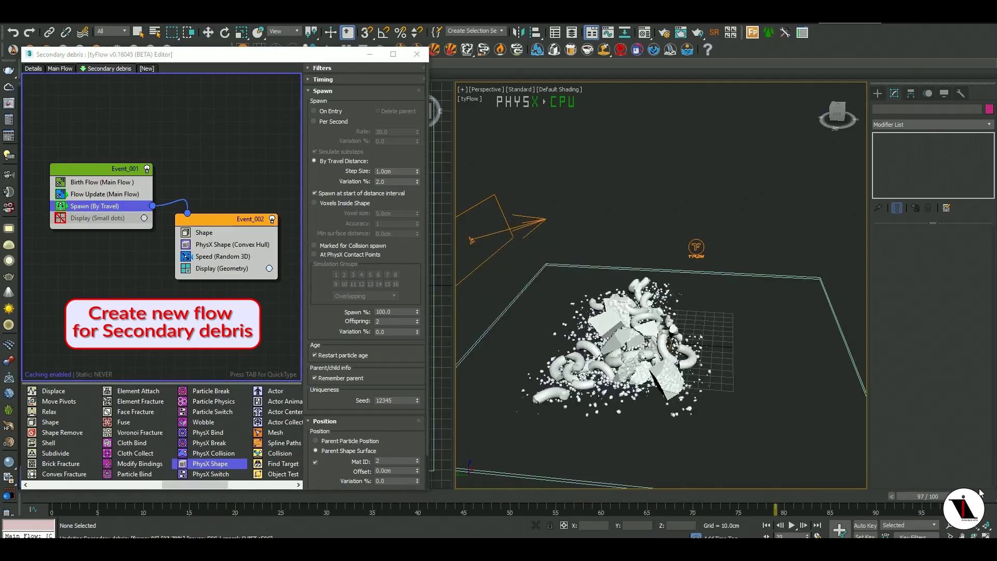
{"action": "key", "text": "w"}
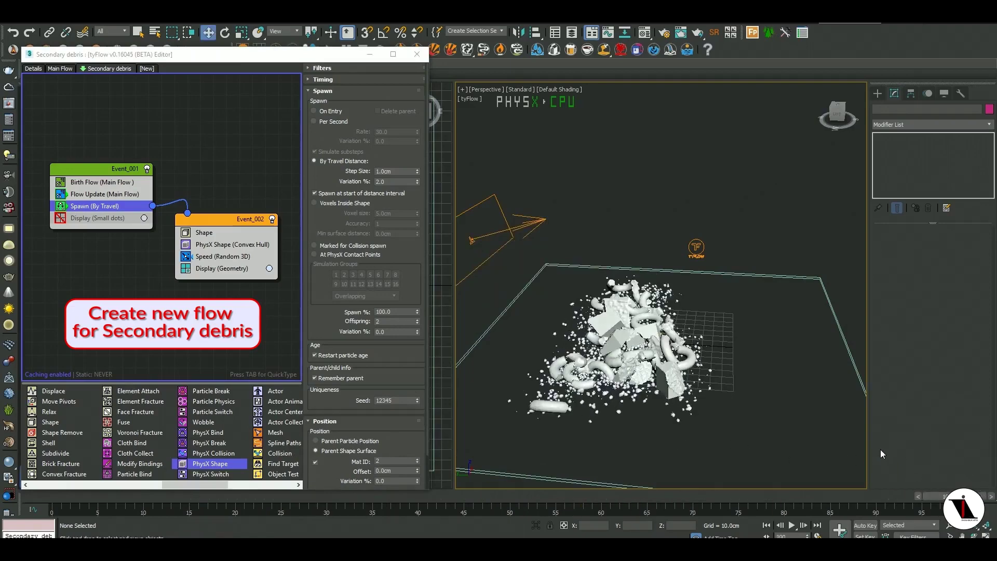
{"action": "left_click_drag", "start_coordinate": [836, 118], "coordinate": [838, 116]}
{"action": "middle_click_drag", "start_coordinate": [687, 381], "coordinate": [646, 384], "text": "alt"}
{"action": "scroll", "coordinate": [646, 385], "scroll_direction": "up", "scroll_amount": 3}
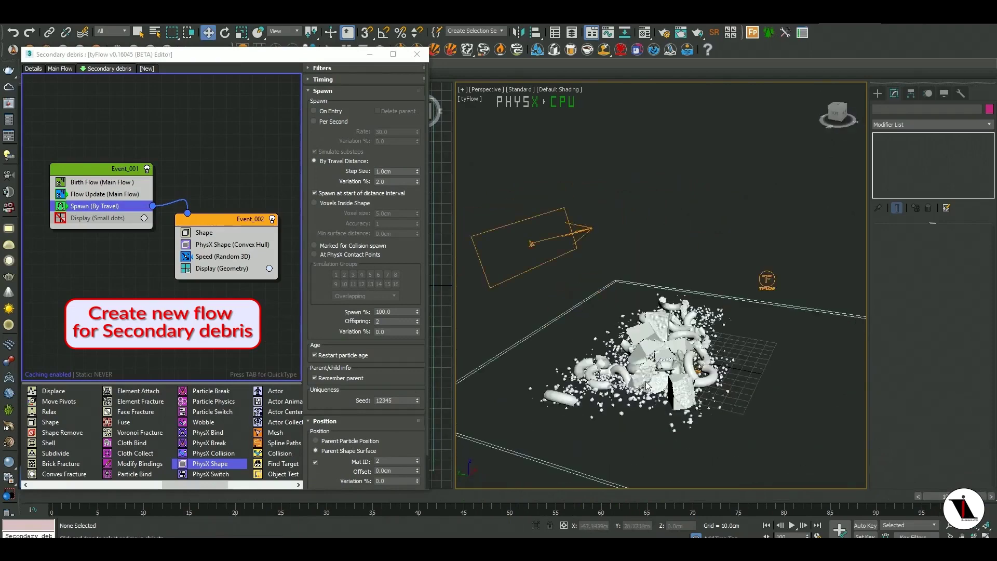
{"action": "mouse_move", "coordinate": [300, 499]}
{"action": "left_mouse_down"}
{"action": "mouse_move", "coordinate": [354, 527]}
{"action": "mouse_move", "coordinate": [778, 512]}
{"action": "mouse_move", "coordinate": [555, 475]}
{"action": "left_mouse_up"}
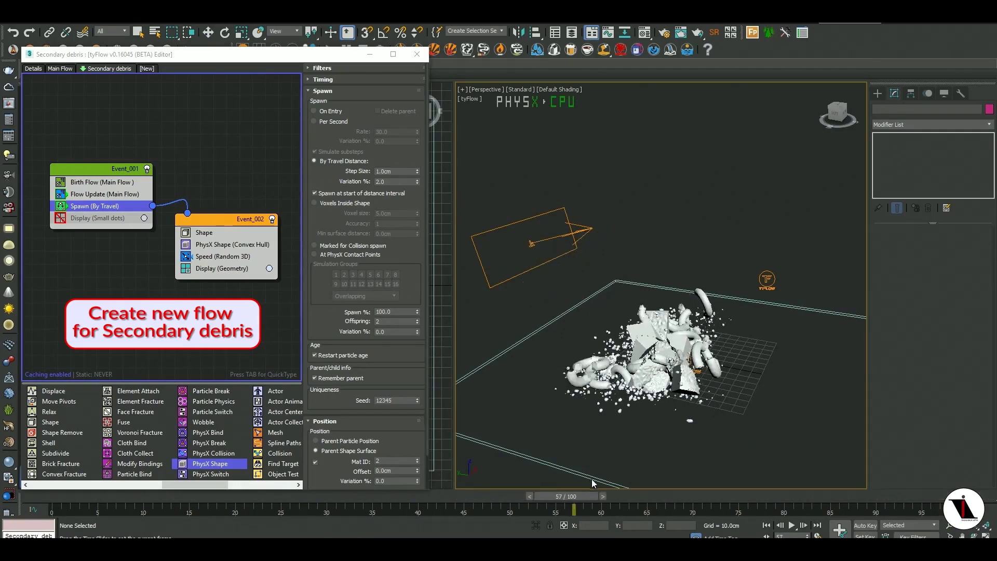
{"action": "mouse_move", "coordinate": [555, 474]}
{"action": "left_mouse_down"}
{"action": "mouse_move", "coordinate": [200, 472]}
{"action": "mouse_move", "coordinate": [672, 480]}
{"action": "left_mouse_up"}
{"action": "left_click", "coordinate": [791, 525]}
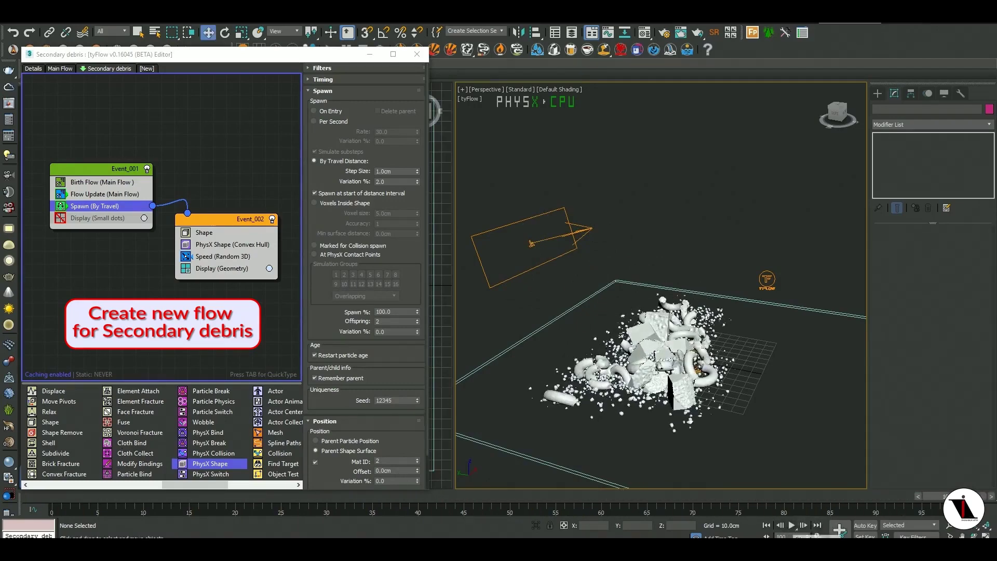
{"action": "left_click", "coordinate": [792, 524]}
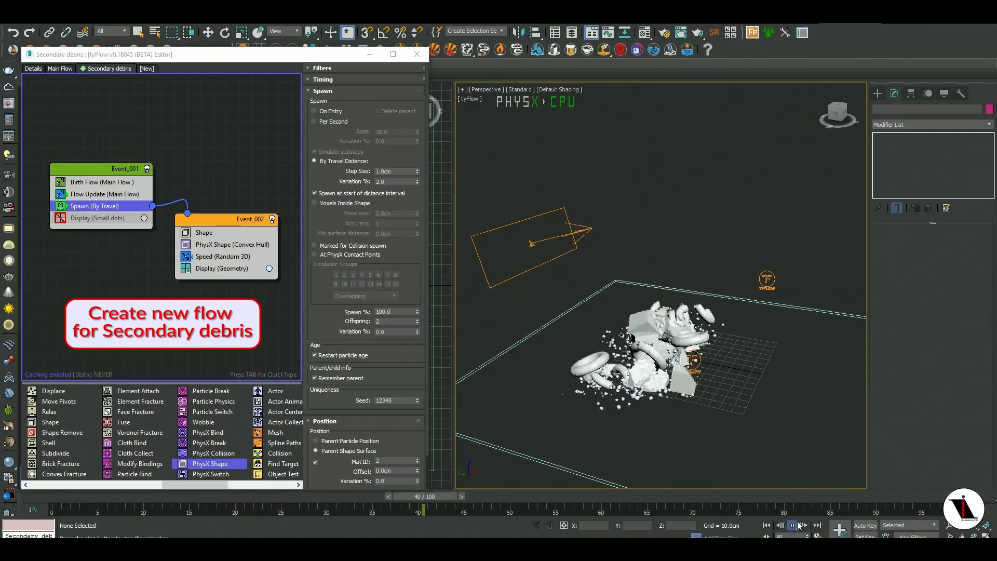
{"action": "left_click", "coordinate": [793, 525]}
{"action": "left_click_drag", "start_coordinate": [783, 499], "coordinate": [4, 425]}
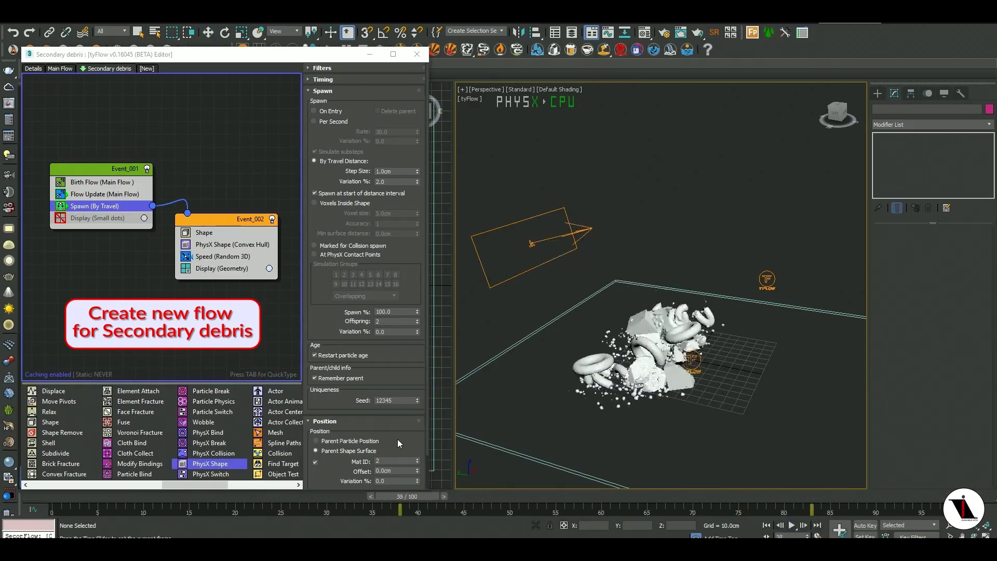
{"action": "mouse_move", "coordinate": [4, 418]}
{"action": "left_mouse_down"}
{"action": "mouse_move", "coordinate": [687, 443]}
{"action": "mouse_move", "coordinate": [2, 462]}
{"action": "left_mouse_up"}
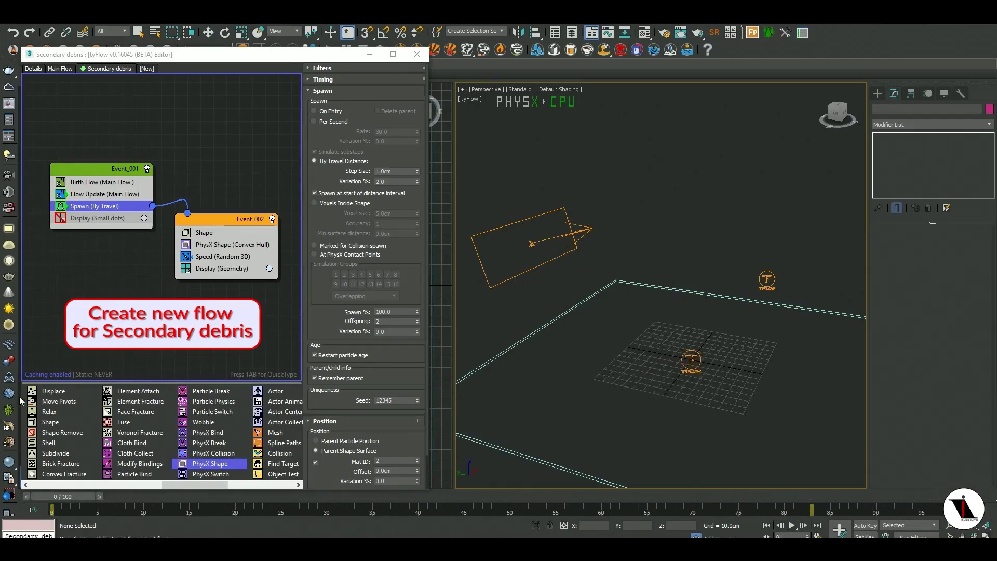
- In the Main Flow, set Export Particles to export Objects with max objects 10000
{"action": "left_click", "coordinate": [70, 68]}
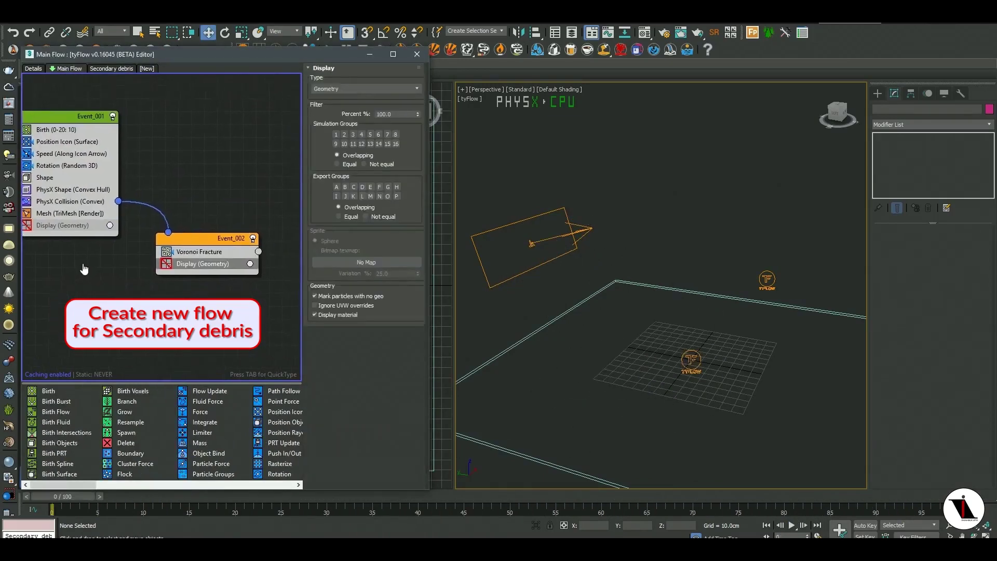
{"action": "left_click", "coordinate": [300, 484]}
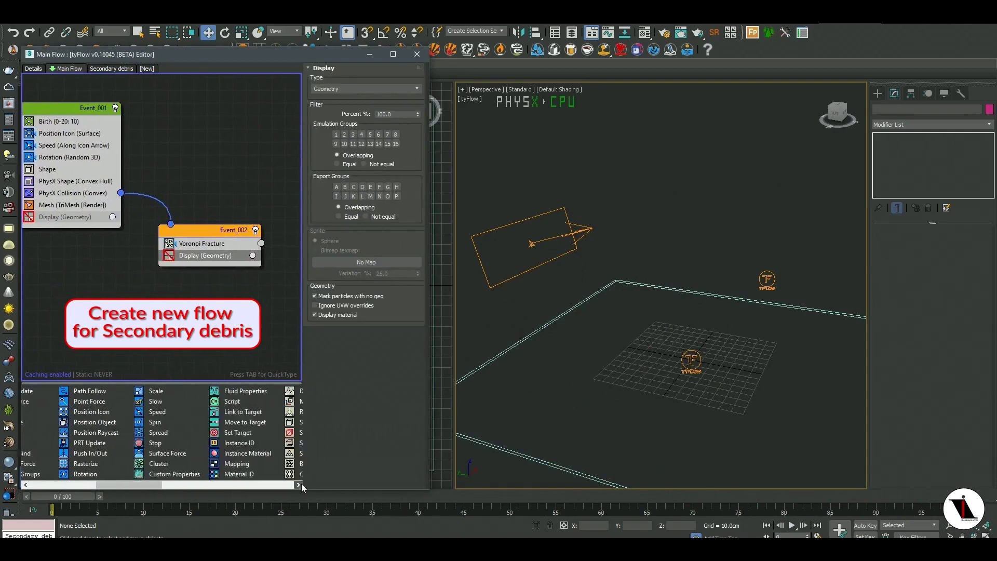
{"action": "left_click", "coordinate": [301, 484]}
{"action": "left_click", "coordinate": [302, 486]}
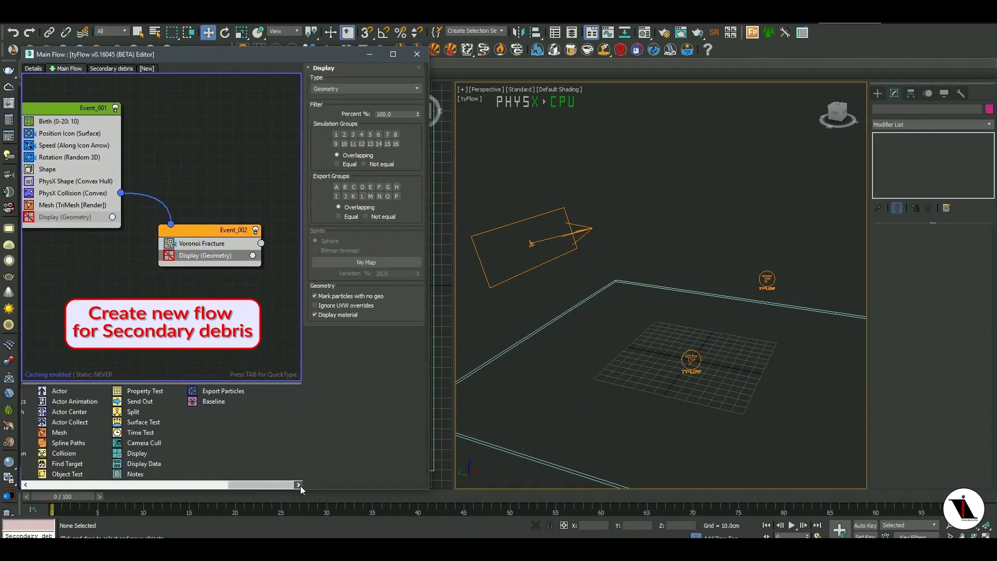
{"action": "left_click", "coordinate": [213, 391]}
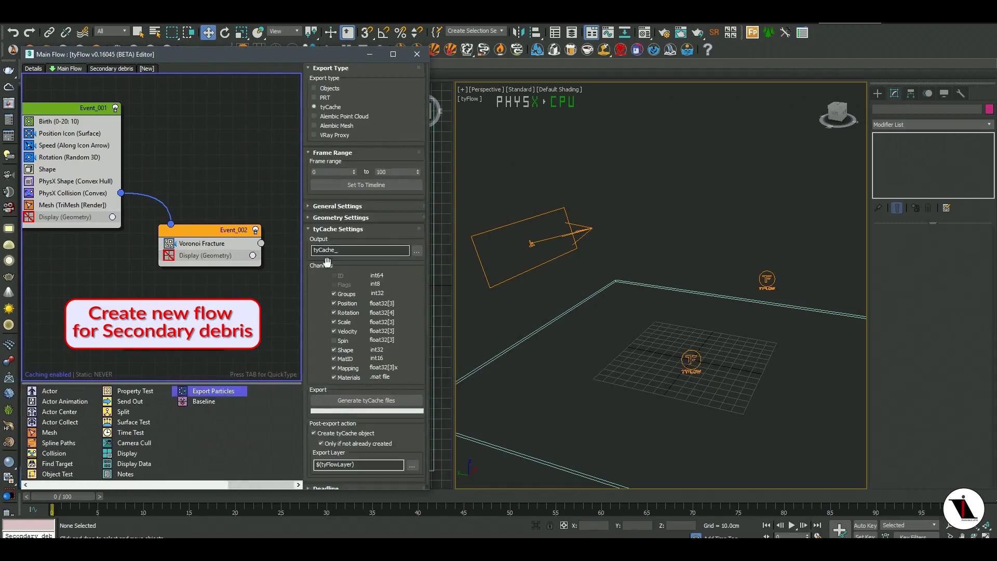
{"action": "left_click", "coordinate": [328, 88]}
{"action": "left_click_drag", "start_coordinate": [396, 301], "coordinate": [398, 207]}
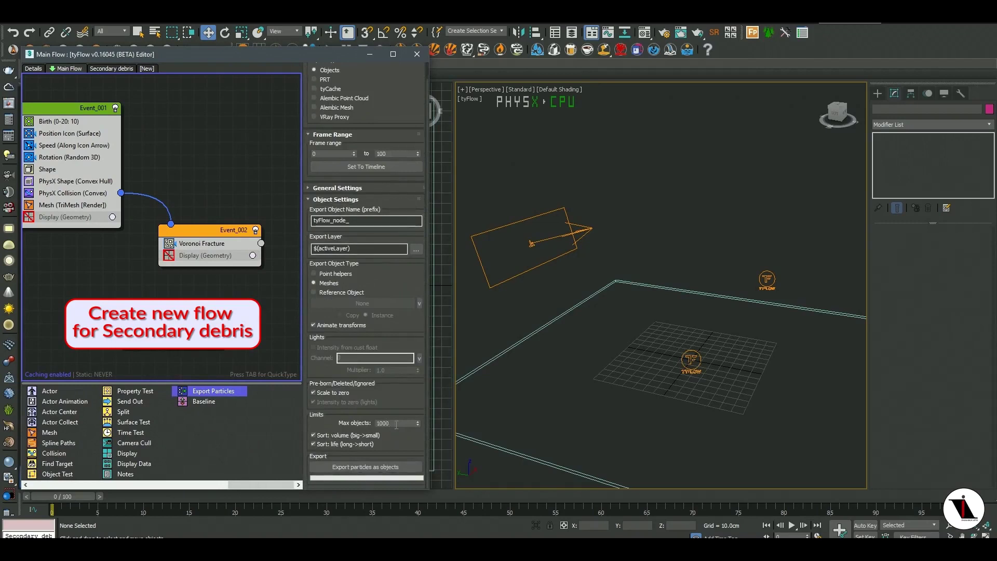
- Export the 43 Main Flow particles as scene objects, confirming both prompts
{"action": "left_click", "coordinate": [381, 466]}
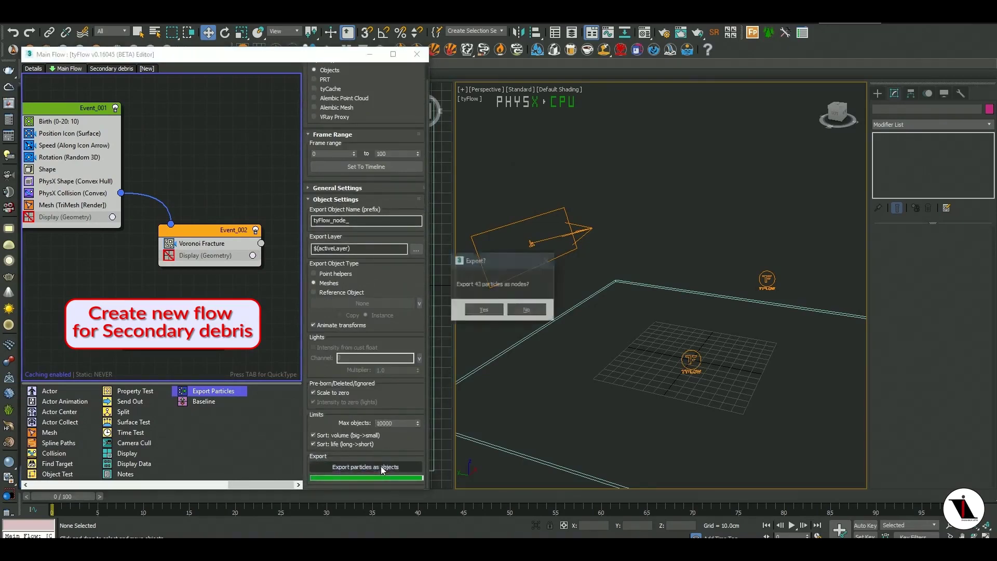
{"action": "left_click", "coordinate": [485, 310]}
{"action": "left_click", "coordinate": [507, 306]}
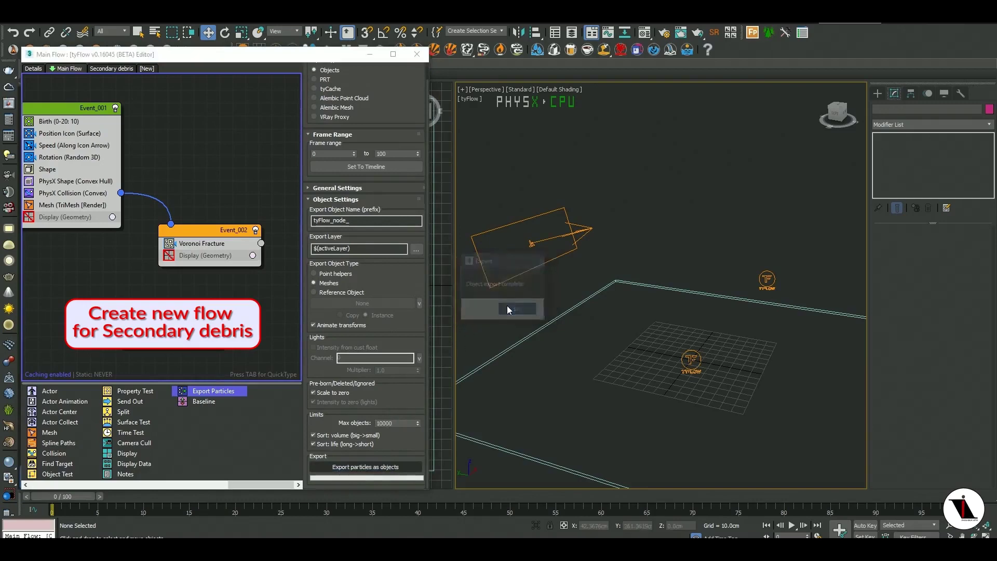
- Select all exported tyFlow_node objects in the layer list and hide them, then show Secondary debris
{"action": "left_click", "coordinate": [572, 36]}
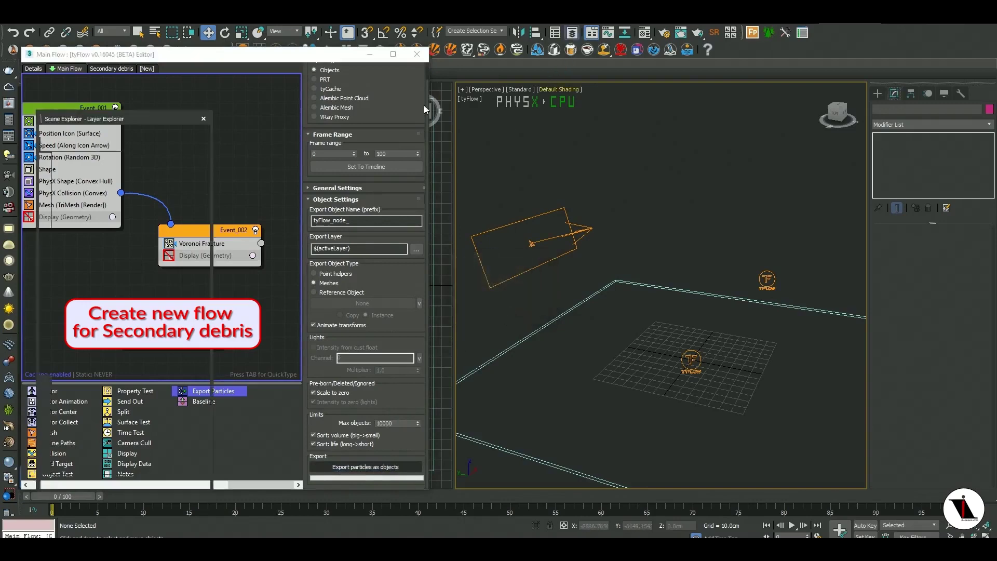
{"action": "left_click", "coordinate": [56, 168]}
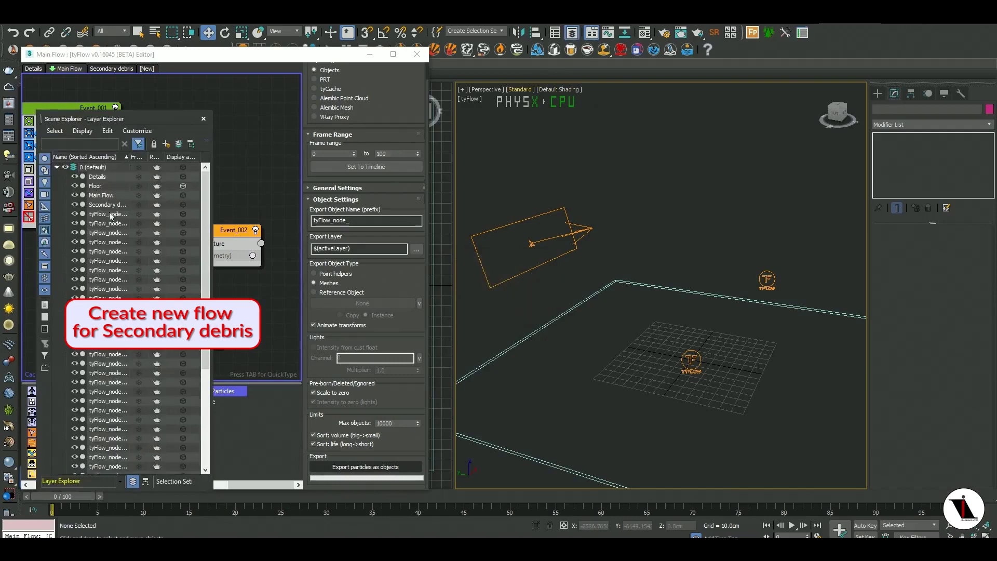
{"action": "left_click", "coordinate": [110, 214]}
{"action": "scroll", "coordinate": [197, 291], "scroll_direction": "down", "scroll_amount": 5}
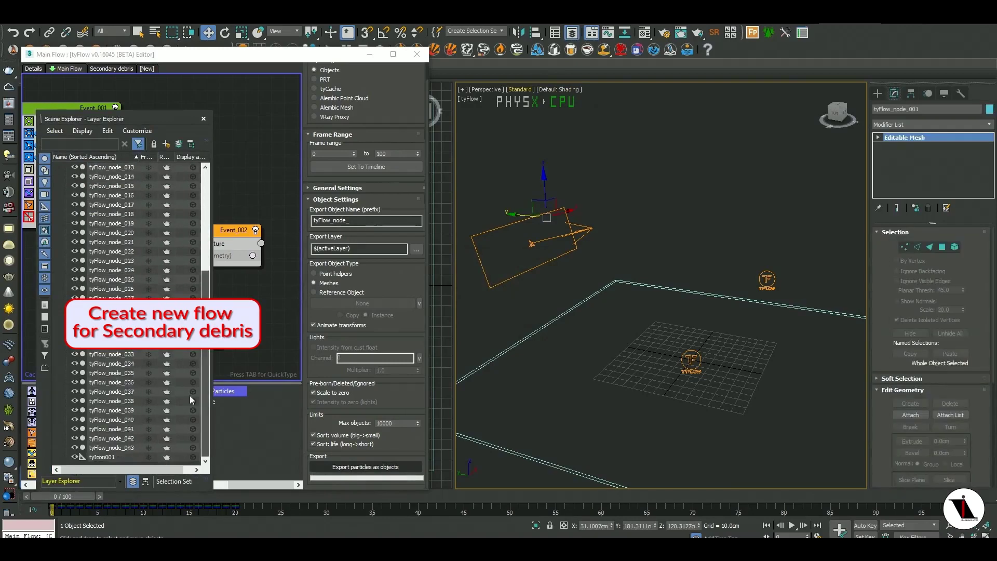
{"action": "left_click", "coordinate": [110, 448], "text": "shift"}
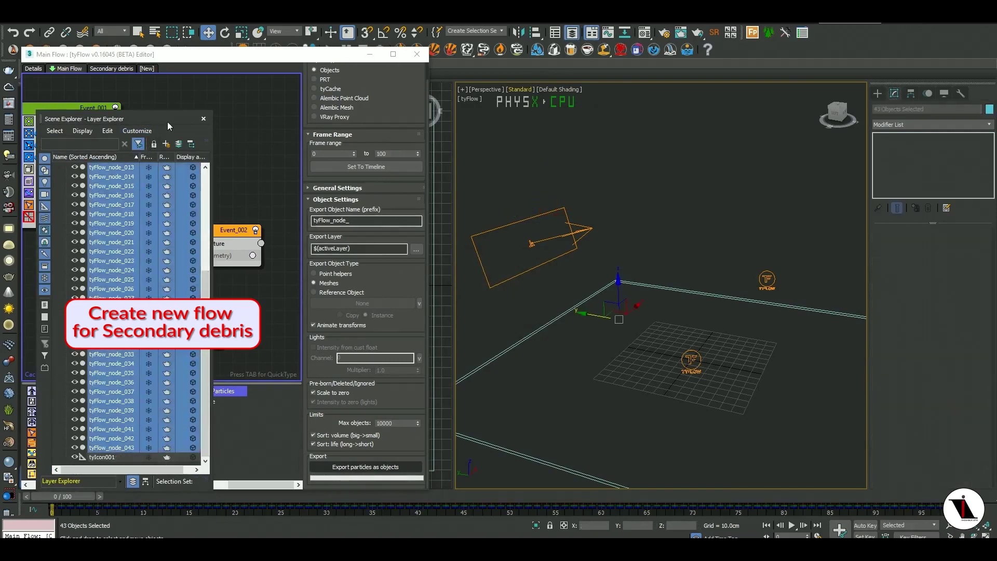
{"action": "key", "text": "alt+h"}
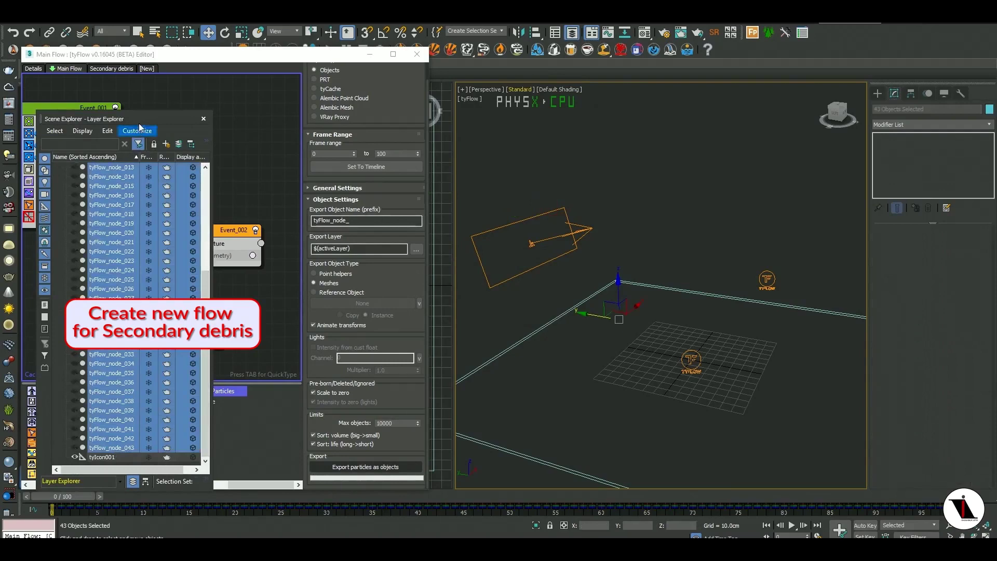
{"action": "left_click", "coordinate": [203, 119]}
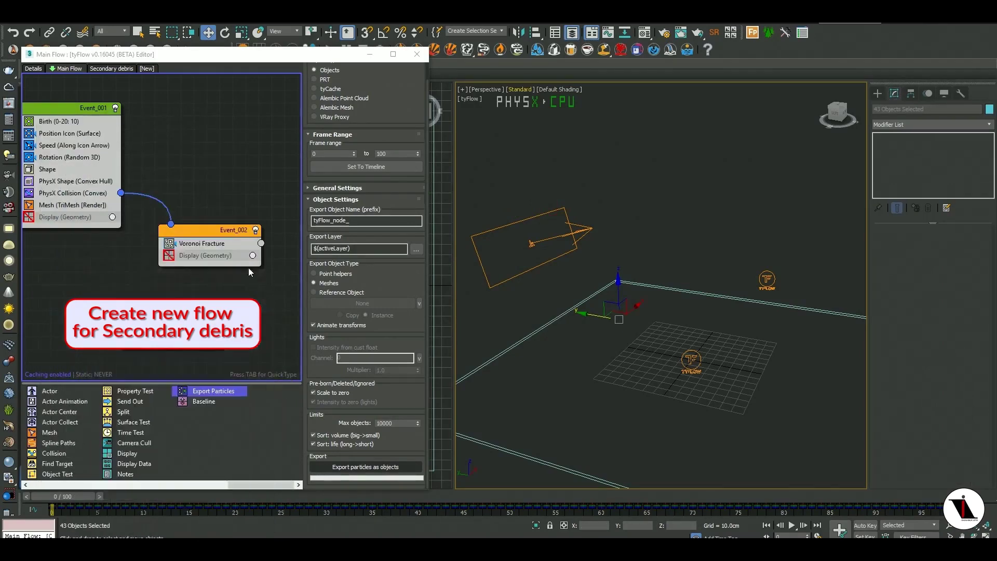
{"action": "left_click", "coordinate": [119, 69]}
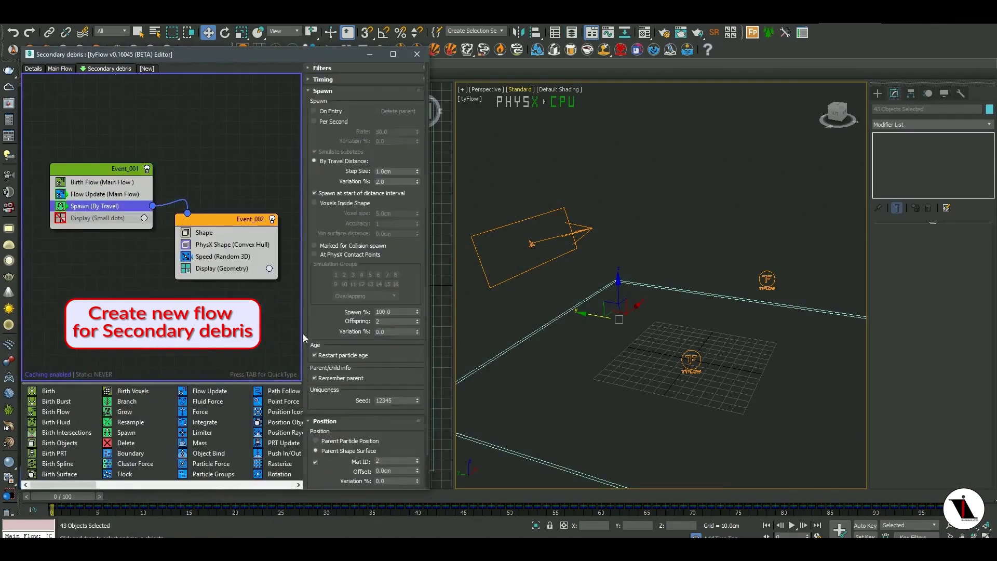
- Add PhysX Collision to Event_002 with the selected tyFlow_node colliders using Mesh hulls, then scrub
{"action": "left_click", "coordinate": [298, 485]}
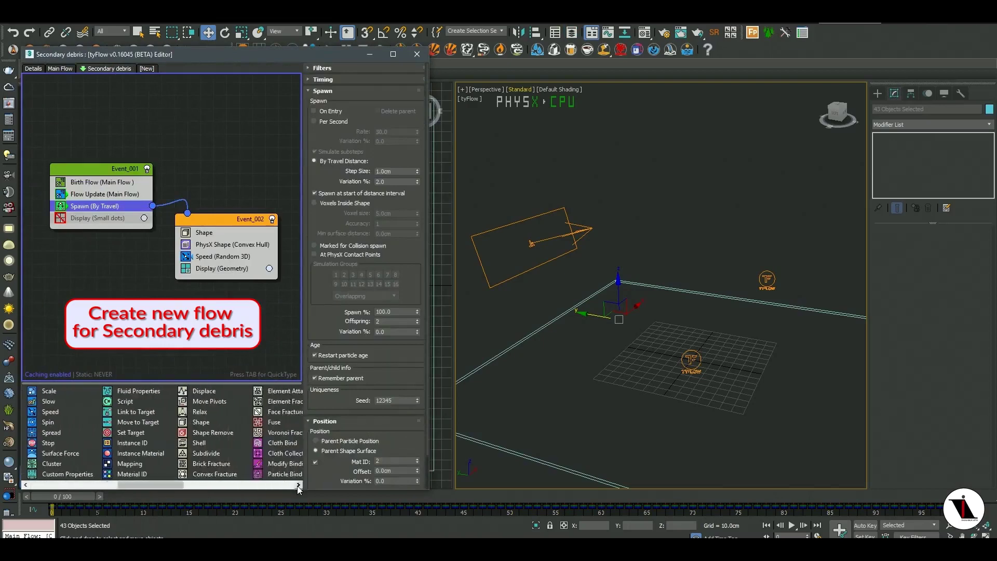
{"action": "left_click", "coordinate": [298, 484]}
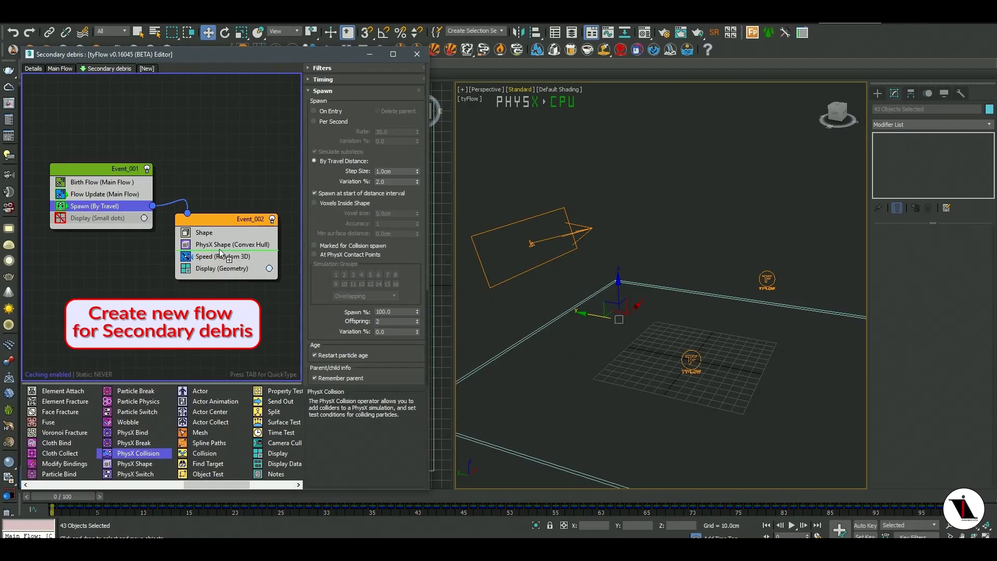
{"action": "left_click_drag", "start_coordinate": [219, 250], "coordinate": [219, 249]}
{"action": "left_click", "coordinate": [386, 189]}
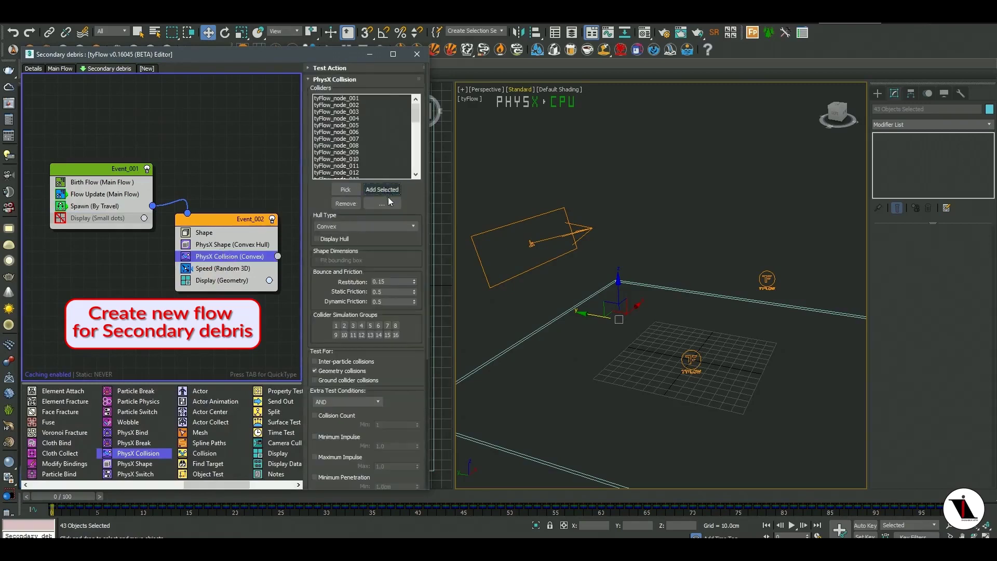
{"action": "left_click", "coordinate": [368, 226]}
{"action": "left_click", "coordinate": [332, 257]}
{"action": "left_click", "coordinate": [570, 431]}
{"action": "left_click_drag", "start_coordinate": [84, 497], "coordinate": [559, 490]}
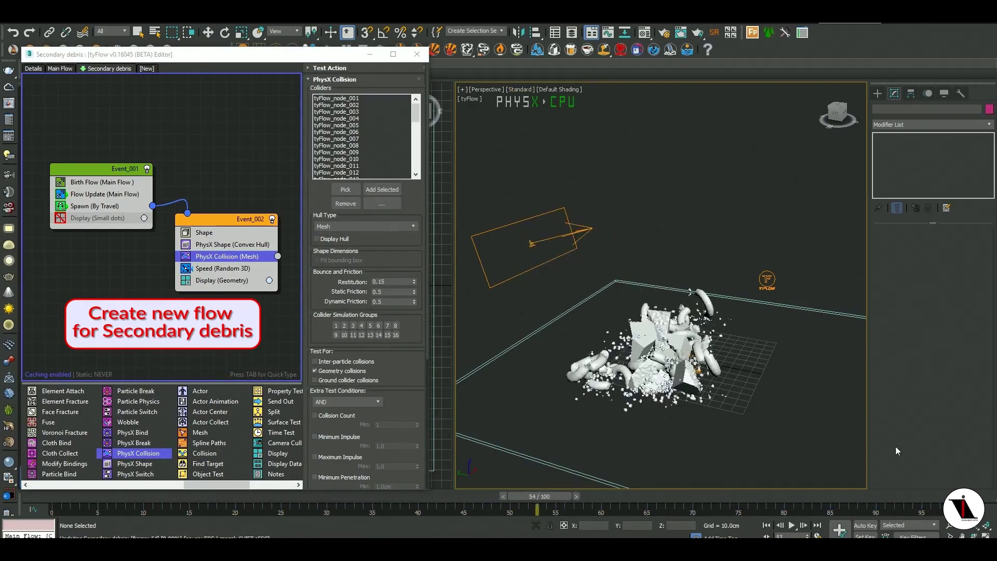
- Scrub to the end and orbit and zoom to inspect the settled debris pile at frame 100
{"action": "left_click_drag", "start_coordinate": [540, 496], "coordinate": [934, 496]}
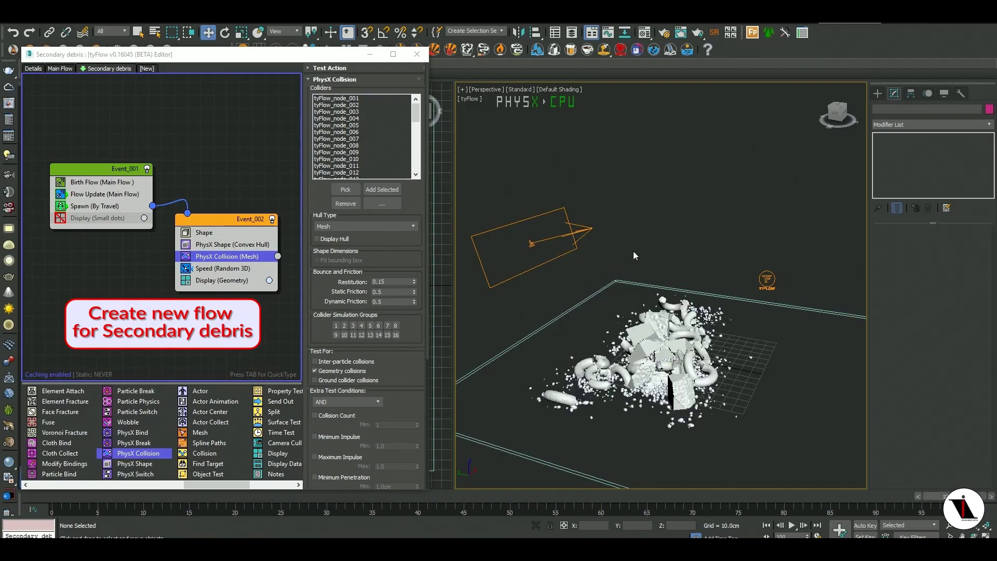
{"action": "left_click_drag", "start_coordinate": [935, 496], "coordinate": [381, 496]}
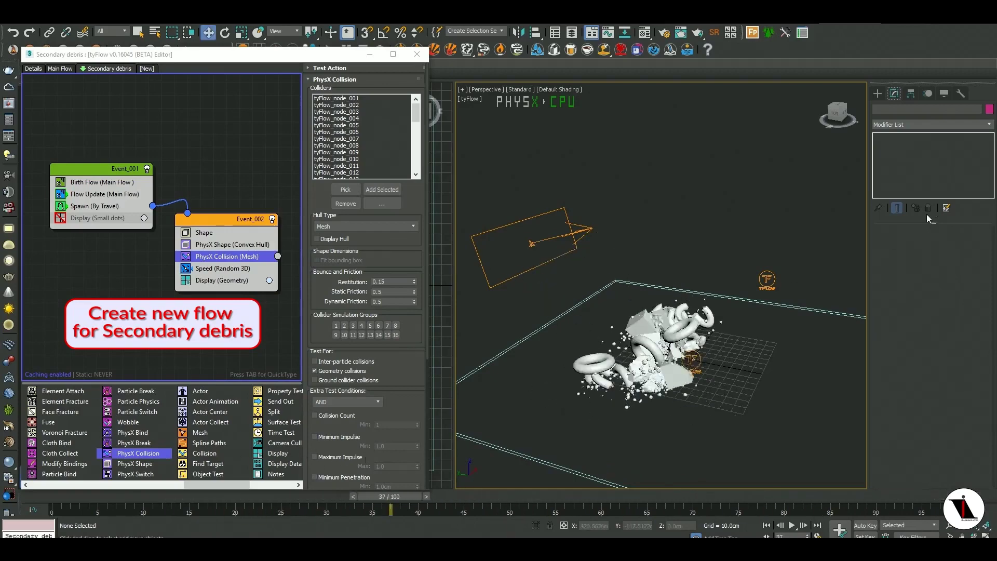
{"action": "left_click_drag", "start_coordinate": [837, 112], "coordinate": [816, 115]}
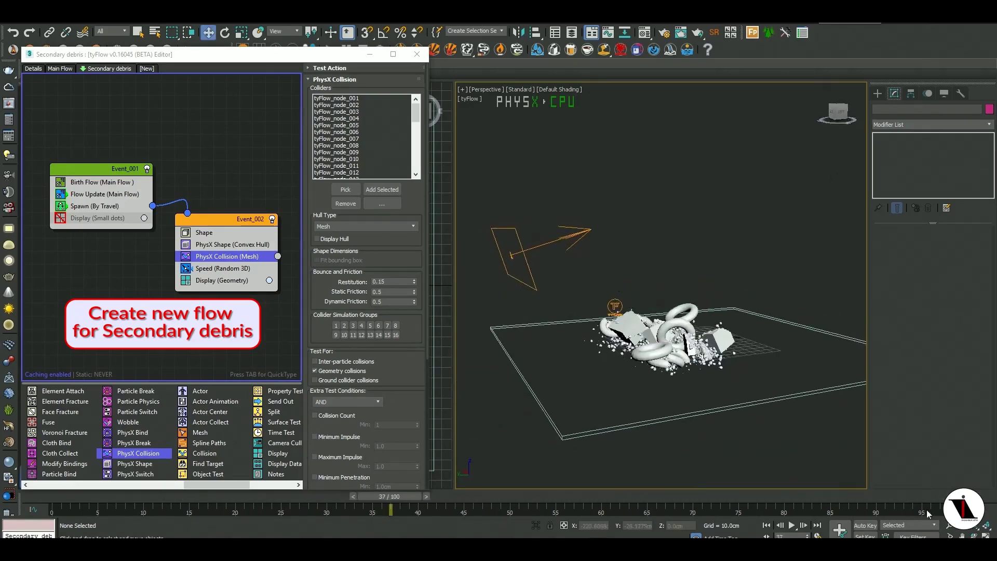
{"action": "left_click_drag", "start_coordinate": [909, 497], "coordinate": [956, 496]}
{"action": "middle_click_drag", "start_coordinate": [769, 406], "coordinate": [761, 410]}
{"action": "scroll", "coordinate": [649, 414], "scroll_direction": "up", "scroll_amount": 3}
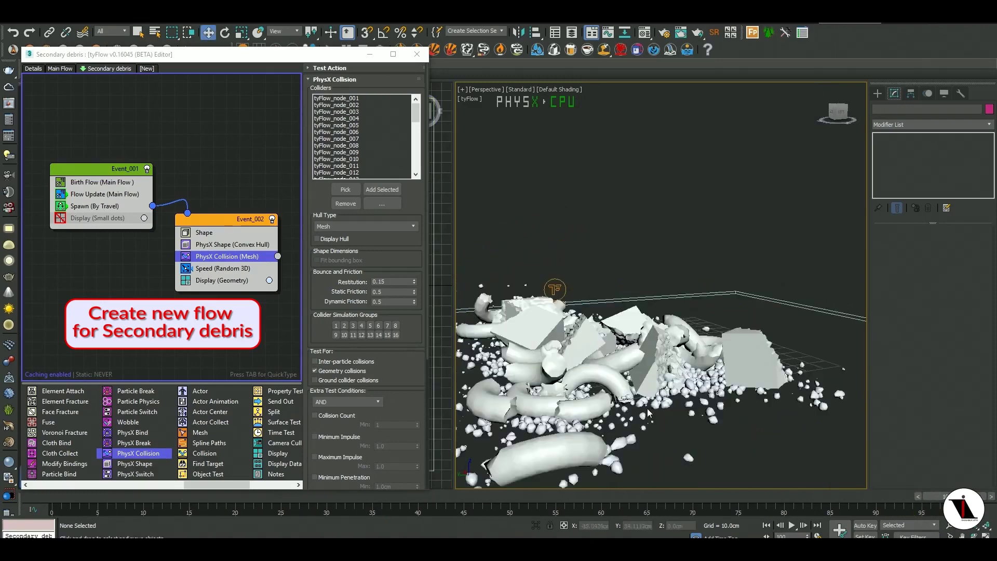
{"action": "middle_click_drag", "start_coordinate": [838, 163], "coordinate": [727, 291], "text": "alt"}
{"action": "scroll", "coordinate": [721, 297], "scroll_direction": "down", "scroll_amount": 5}
{"action": "scroll", "coordinate": [678, 334], "scroll_direction": "up", "scroll_amount": 5}
{"action": "scroll", "coordinate": [678, 333], "scroll_direction": "up", "scroll_amount": 1}
- Replay the fall from around frame 31 from new angles, then return to the Main Flow
{"action": "mouse_move", "coordinate": [930, 496]}
{"action": "left_mouse_down"}
{"action": "mouse_move", "coordinate": [257, 495]}
{"action": "mouse_move", "coordinate": [363, 490]}
{"action": "mouse_move", "coordinate": [608, 519]}
{"action": "mouse_move", "coordinate": [813, 522]}
{"action": "mouse_move", "coordinate": [689, 452]}
{"action": "left_mouse_up"}
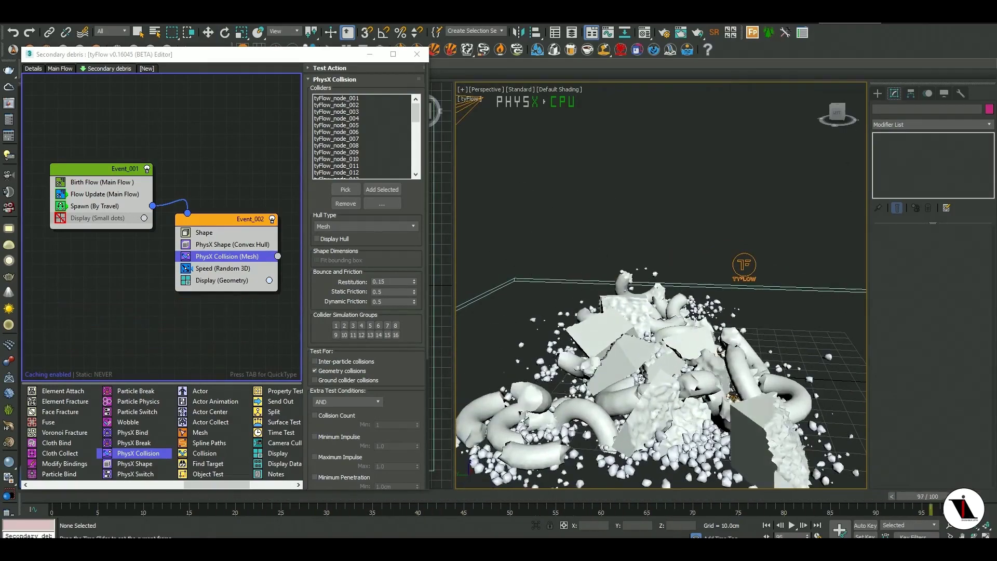
{"action": "key", "text": "w"}
{"action": "middle_click_drag", "start_coordinate": [680, 435], "coordinate": [686, 419]}
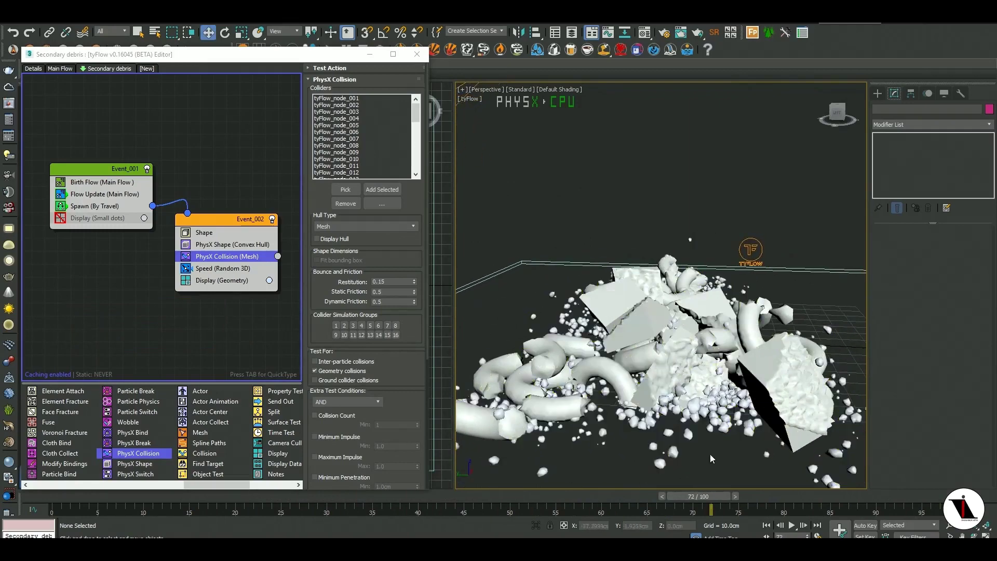
{"action": "mouse_move", "coordinate": [706, 497]}
{"action": "left_mouse_down"}
{"action": "mouse_move", "coordinate": [119, 499]}
{"action": "mouse_move", "coordinate": [906, 499]}
{"action": "mouse_move", "coordinate": [950, 519]}
{"action": "left_mouse_up"}
{"action": "scroll", "coordinate": [655, 416], "scroll_direction": "down", "scroll_amount": 2}
{"action": "scroll", "coordinate": [656, 415], "scroll_direction": "down", "scroll_amount": 3}
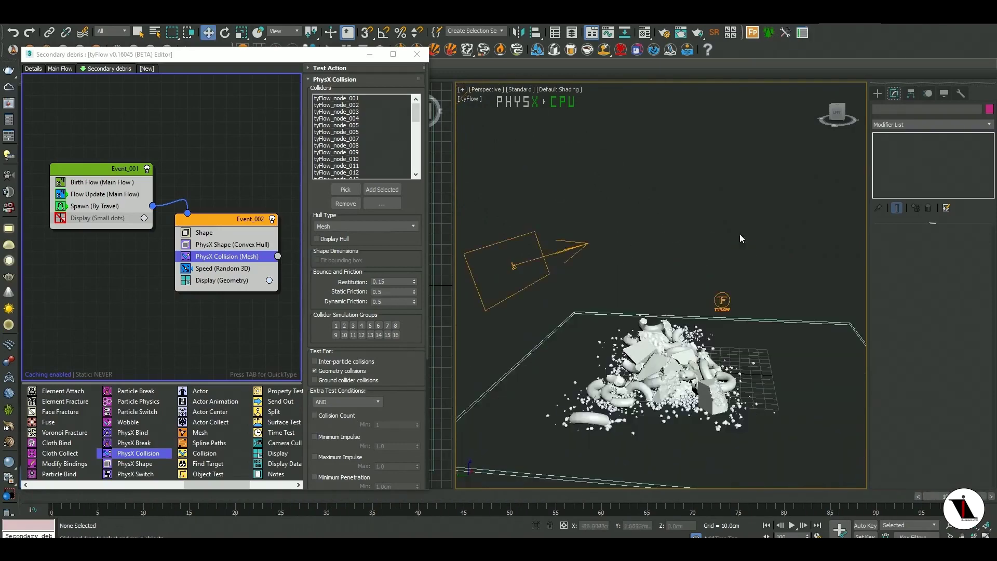
{"action": "left_click_drag", "start_coordinate": [844, 114], "coordinate": [823, 114]}
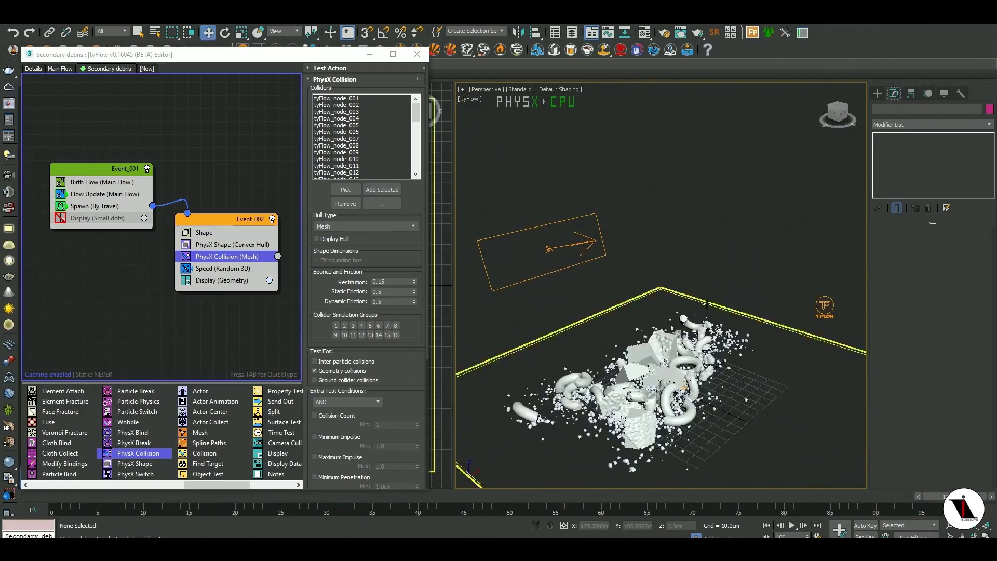
{"action": "middle_click_drag", "start_coordinate": [703, 310], "coordinate": [714, 287]}
{"action": "mouse_move", "coordinate": [955, 495]}
{"action": "left_mouse_down"}
{"action": "mouse_move", "coordinate": [359, 460]}
{"action": "mouse_move", "coordinate": [955, 470]}
{"action": "left_mouse_up"}
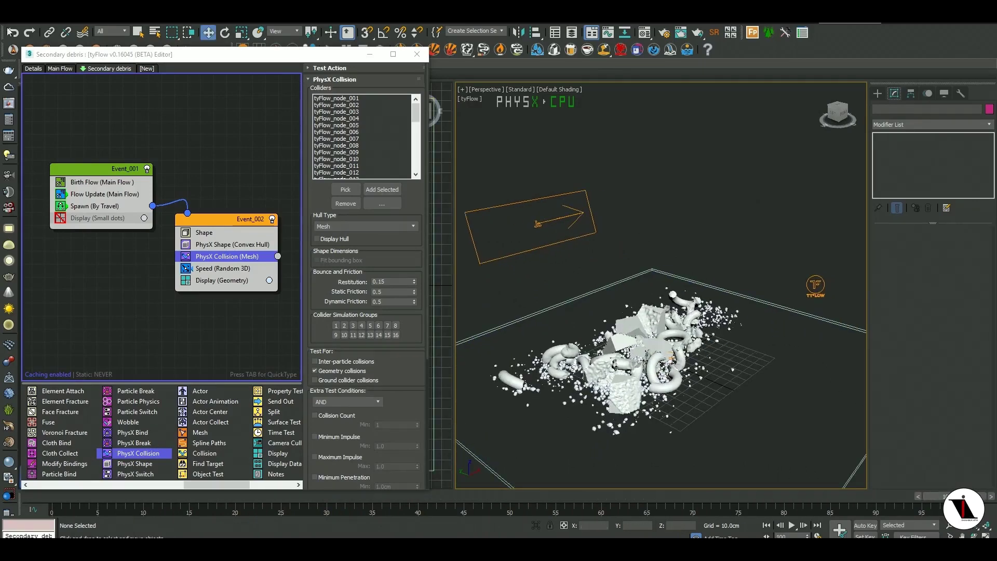
{"action": "left_click", "coordinate": [60, 72]}
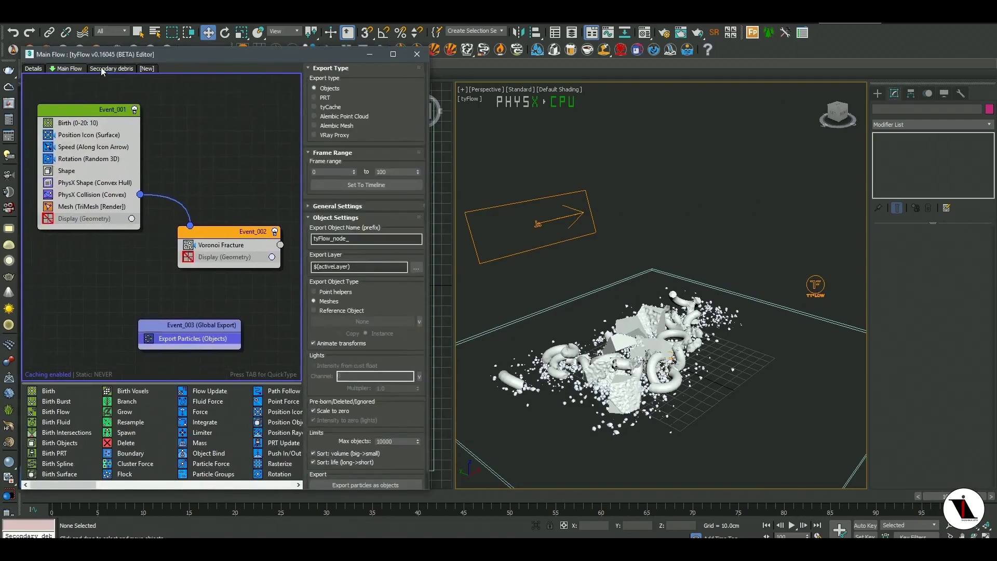
- Look over the Details and Secondary debris flows, close the editor, and maximize the Perspective view
{"action": "left_click", "coordinate": [28, 71]}
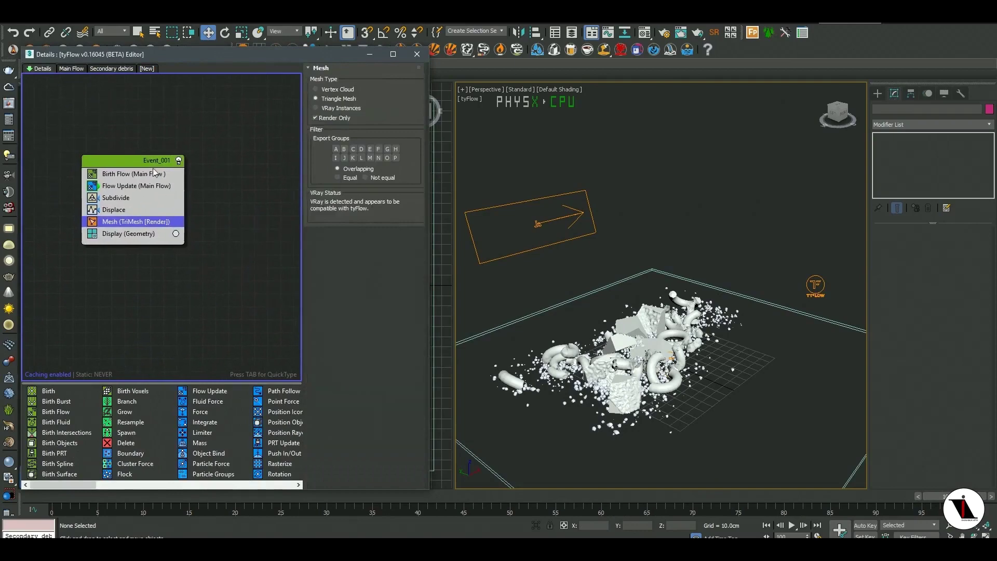
{"action": "left_click", "coordinate": [110, 70]}
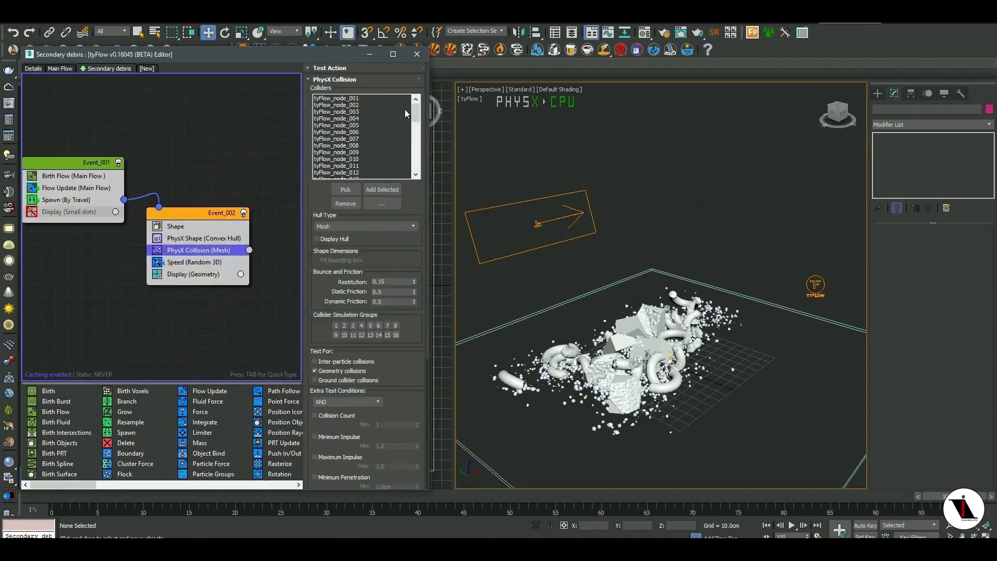
{"action": "left_click", "coordinate": [416, 55]}
{"action": "key", "text": "alt+w"}
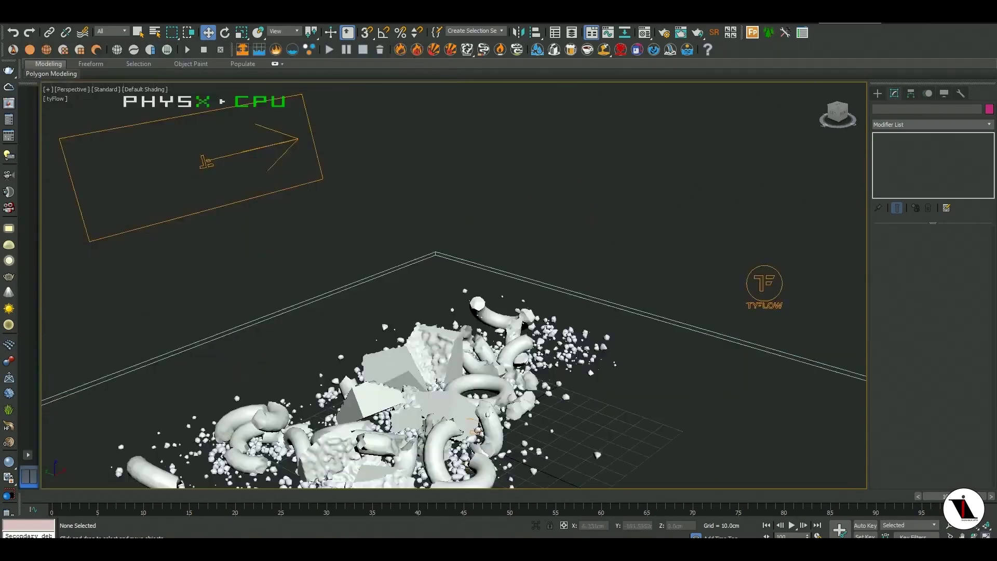
{"action": "scroll", "coordinate": [639, 419], "scroll_direction": "down", "scroll_amount": 2}
{"action": "middle_click_drag", "start_coordinate": [639, 419], "coordinate": [684, 354]}
{"action": "mouse_move", "coordinate": [955, 496]}
{"action": "left_mouse_down"}
{"action": "mouse_move", "coordinate": [381, 496]}
{"action": "mouse_move", "coordinate": [955, 496]}
{"action": "left_mouse_up"}
{"action": "key", "text": "w"}
{"action": "middle_click_drag", "start_coordinate": [422, 338], "coordinate": [417, 338]}
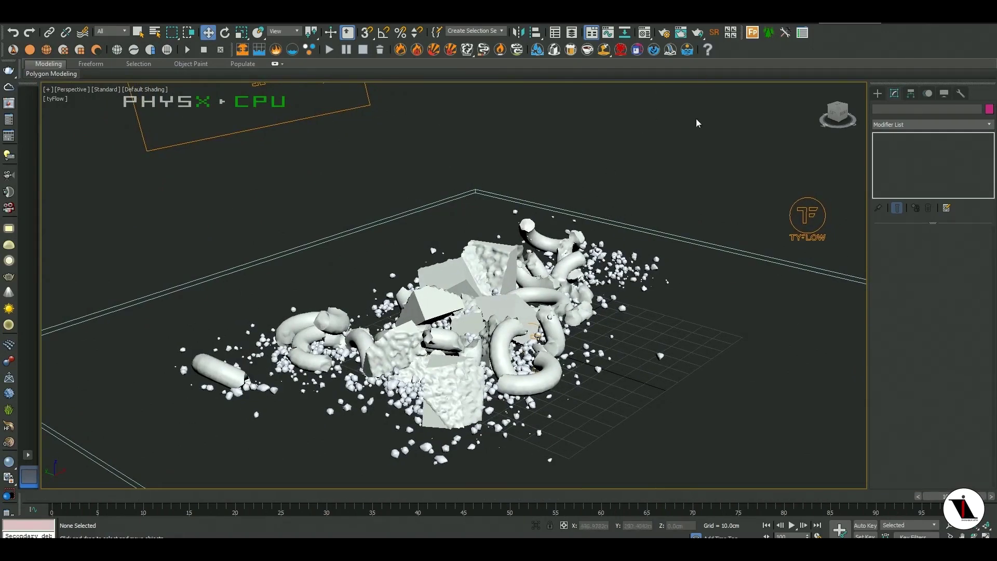
- Select the tyFlow object and reopen its editor on the Secondary debris flow
{"action": "left_click", "coordinate": [829, 240]}
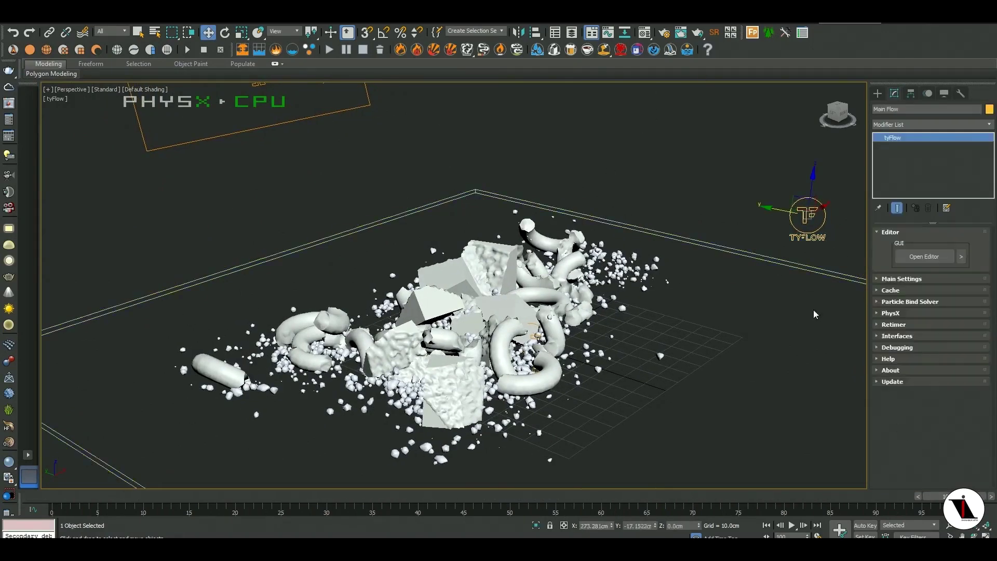
{"action": "double_click", "coordinate": [787, 248]}
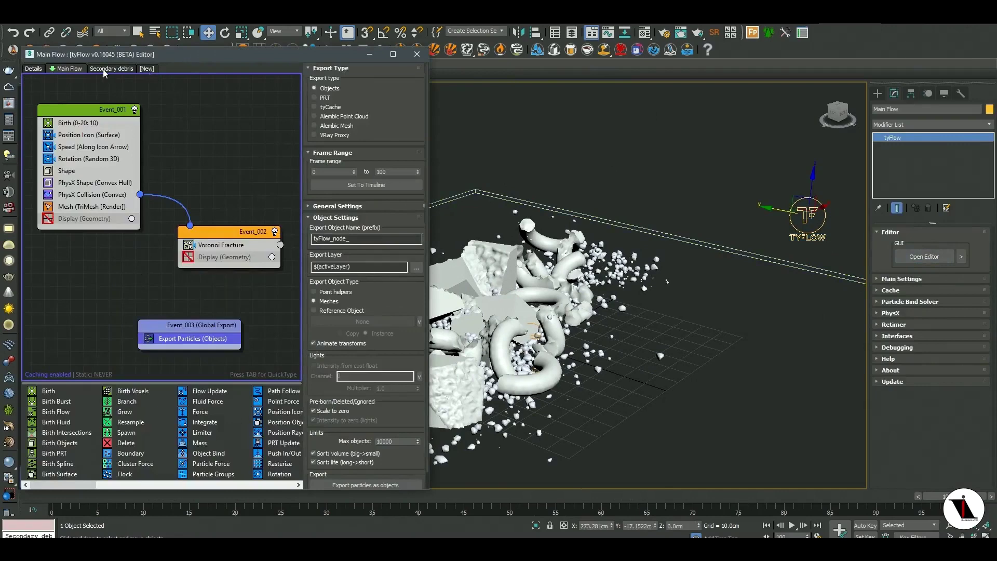
{"action": "left_click", "coordinate": [105, 73]}
{"action": "middle_click_drag", "start_coordinate": [190, 333], "coordinate": [225, 317]}
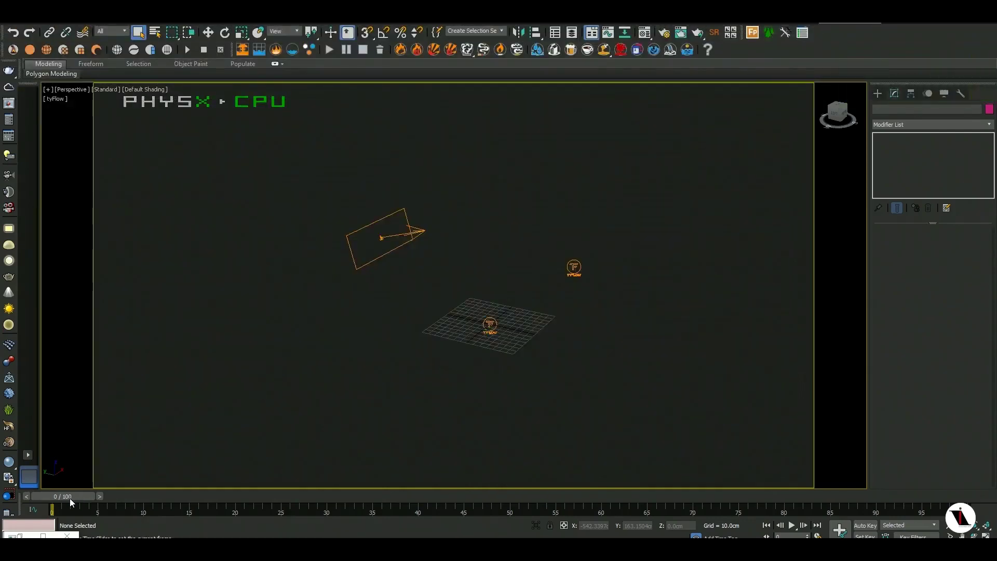
- Advance a couple of frames, reselect tyFlow, and reopen the editor on the Secondary debris flow
{"action": "mouse_move", "coordinate": [70, 498]}
{"action": "left_mouse_down"}
{"action": "mouse_move", "coordinate": [600, 482]}
{"action": "mouse_move", "coordinate": [870, 485]}
{"action": "mouse_move", "coordinate": [971, 503]}
{"action": "mouse_move", "coordinate": [702, 486]}
{"action": "mouse_move", "coordinate": [88, 507]}
{"action": "left_mouse_up"}
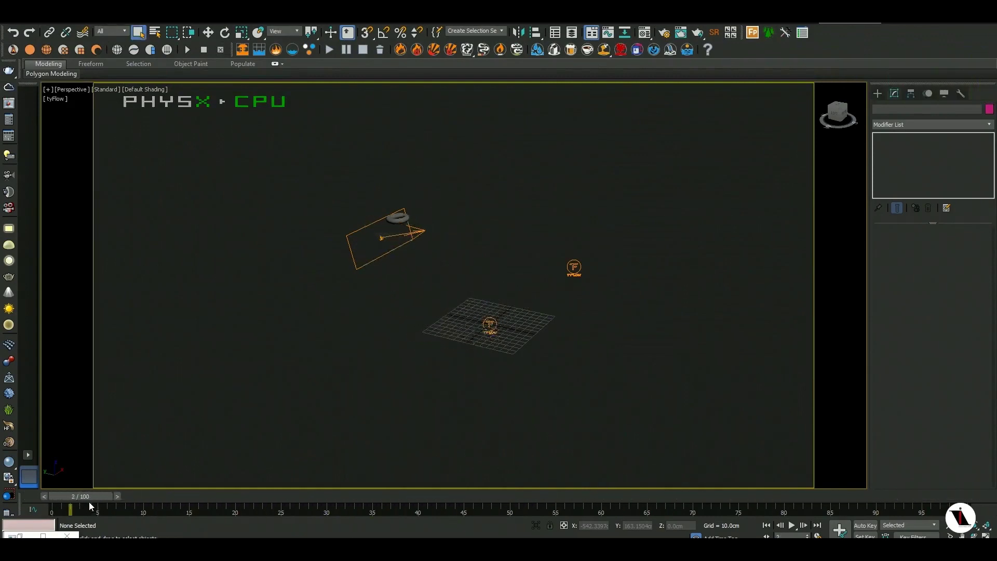
{"action": "scroll", "coordinate": [497, 357], "scroll_direction": "up", "scroll_amount": 1}
{"action": "scroll", "coordinate": [491, 361], "scroll_direction": "up", "scroll_amount": 2}
{"action": "scroll", "coordinate": [485, 366], "scroll_direction": "up", "scroll_amount": 2}
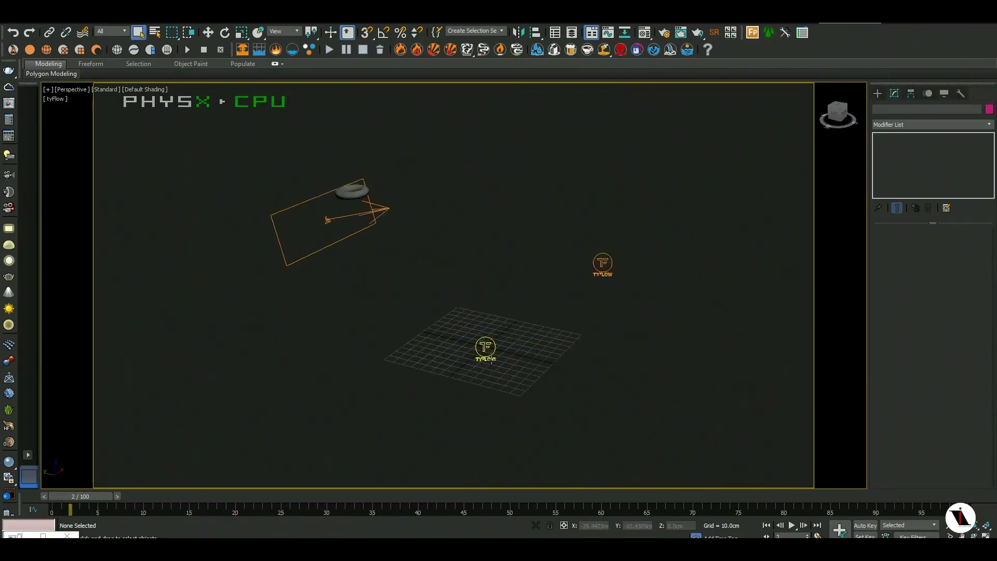
{"action": "left_click", "coordinate": [602, 265]}
{"action": "left_click", "coordinate": [924, 256]}
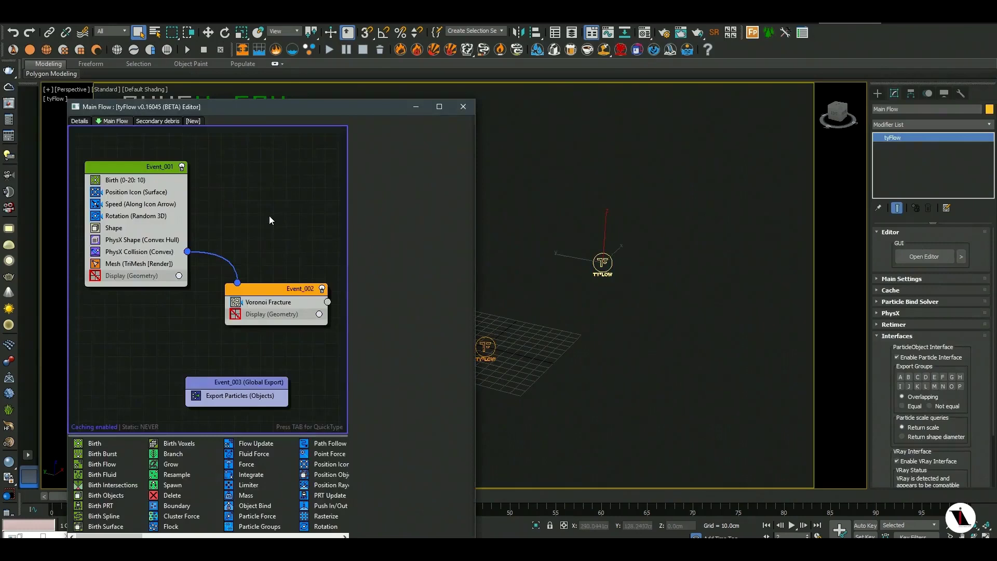
{"action": "left_click", "coordinate": [158, 121]}
{"action": "middle_click_drag", "start_coordinate": [129, 316], "coordinate": [139, 301]}
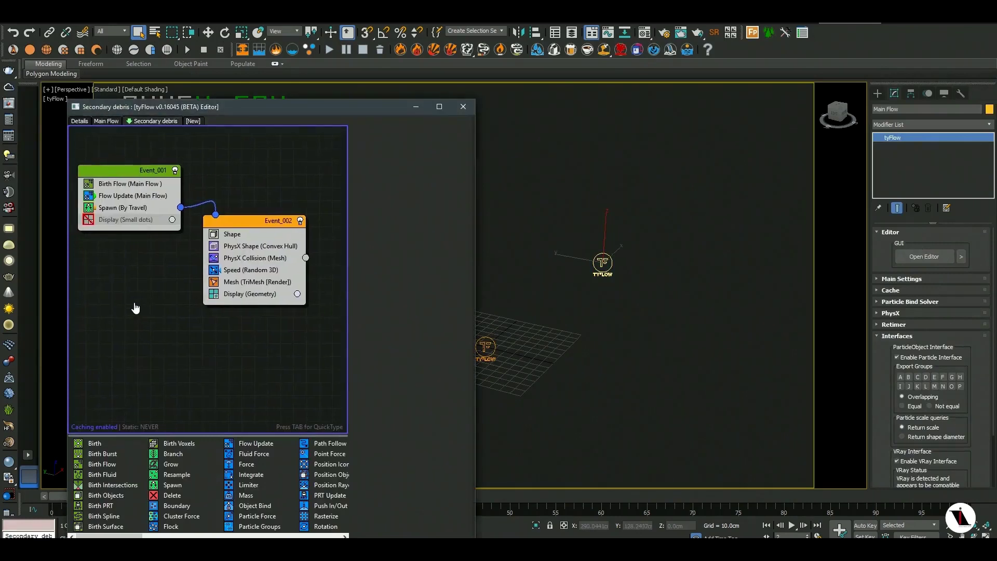
- Shrink the editor window to reveal the timeline and add Export Particles to Event_002 above Display
{"action": "middle_click_drag", "start_coordinate": [638, 313], "coordinate": [741, 293]}
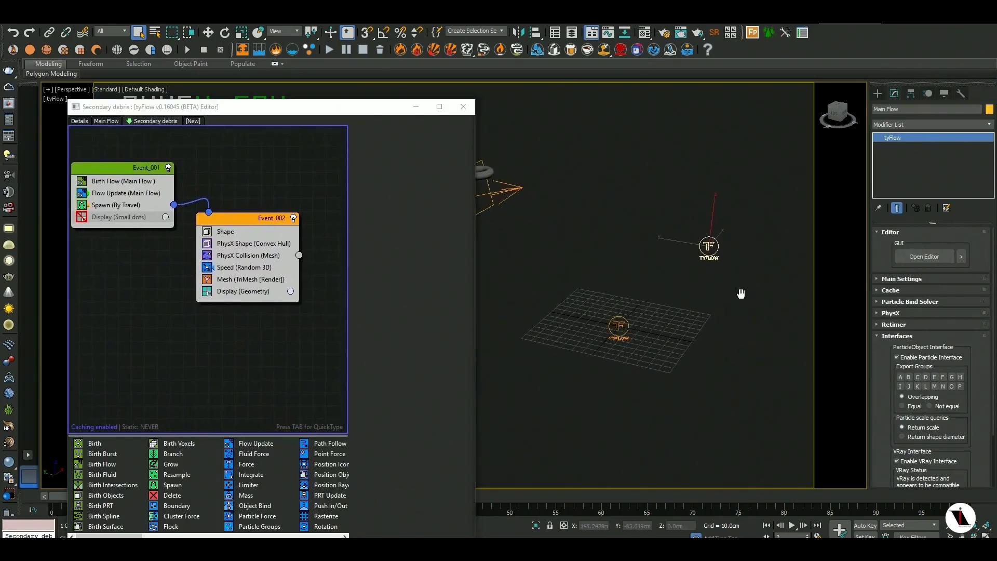
{"action": "left_click_drag", "start_coordinate": [322, 107], "coordinate": [312, 85]}
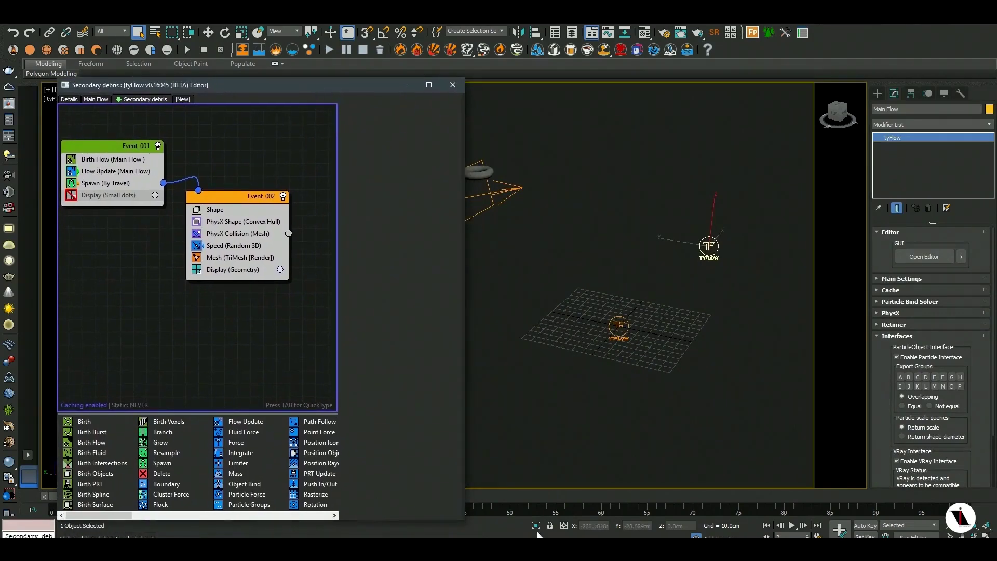
{"action": "left_click_drag", "start_coordinate": [445, 520], "coordinate": [407, 465]}
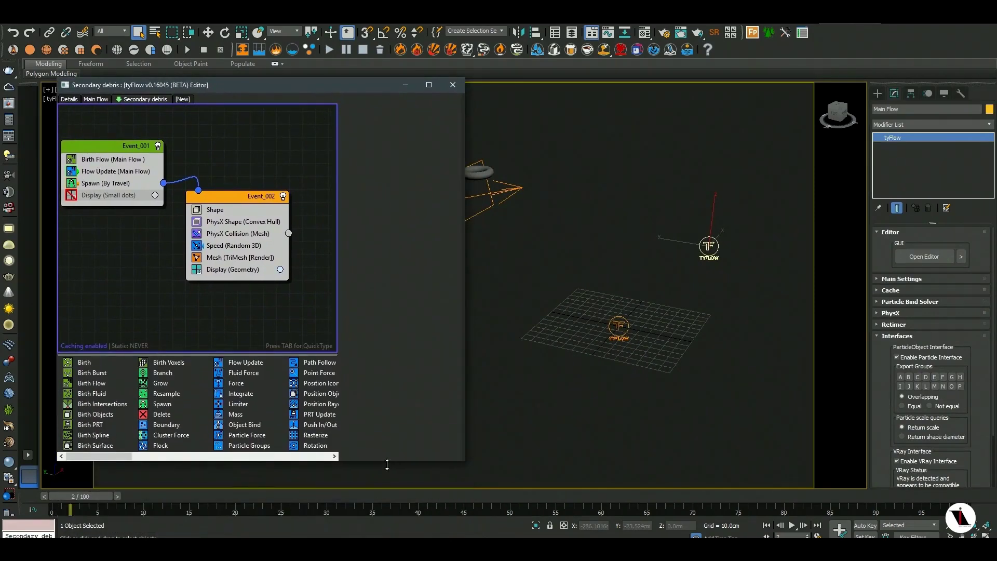
{"action": "left_click_drag", "start_coordinate": [110, 463], "coordinate": [308, 462]}
{"action": "left_click_drag", "start_coordinate": [252, 366], "coordinate": [228, 269]}
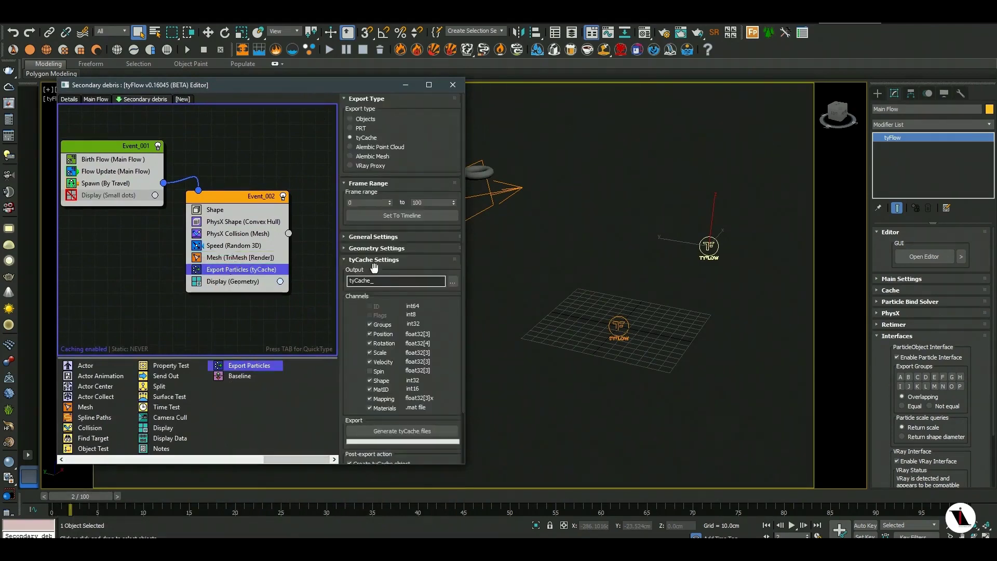
- Set the Export Particles output path to the Cache Files\Second debris folder
{"action": "left_click", "coordinate": [452, 281]}
{"action": "left_click", "coordinate": [513, 303]}
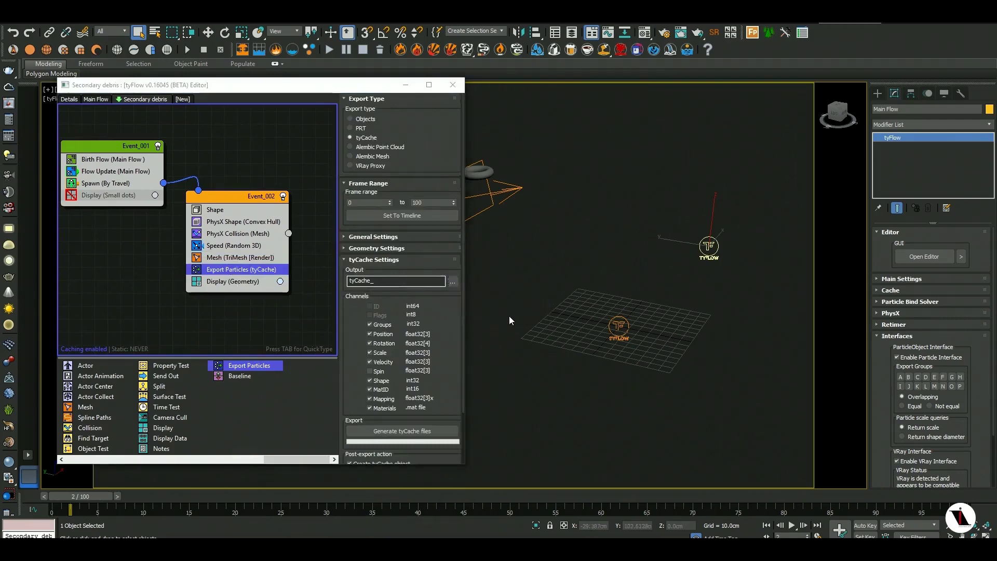
{"action": "left_click", "coordinate": [104, 183]}
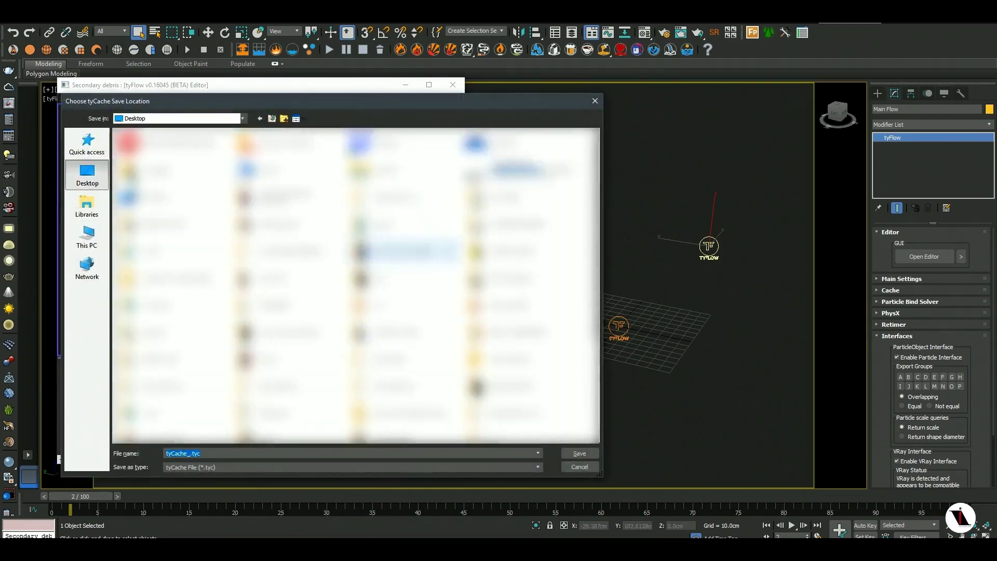
{"action": "left_click", "coordinate": [519, 279]}
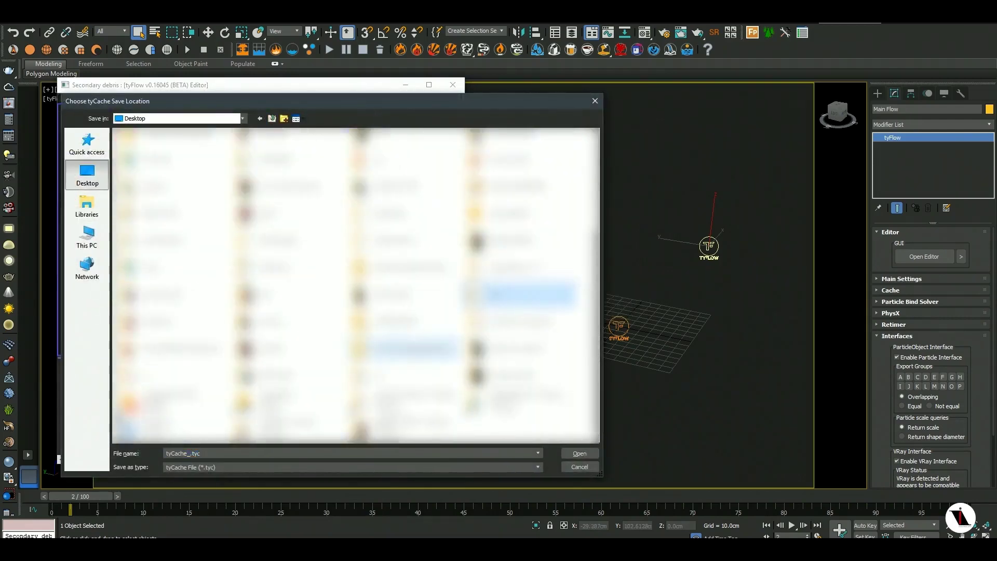
{"action": "double_click", "coordinate": [171, 320]}
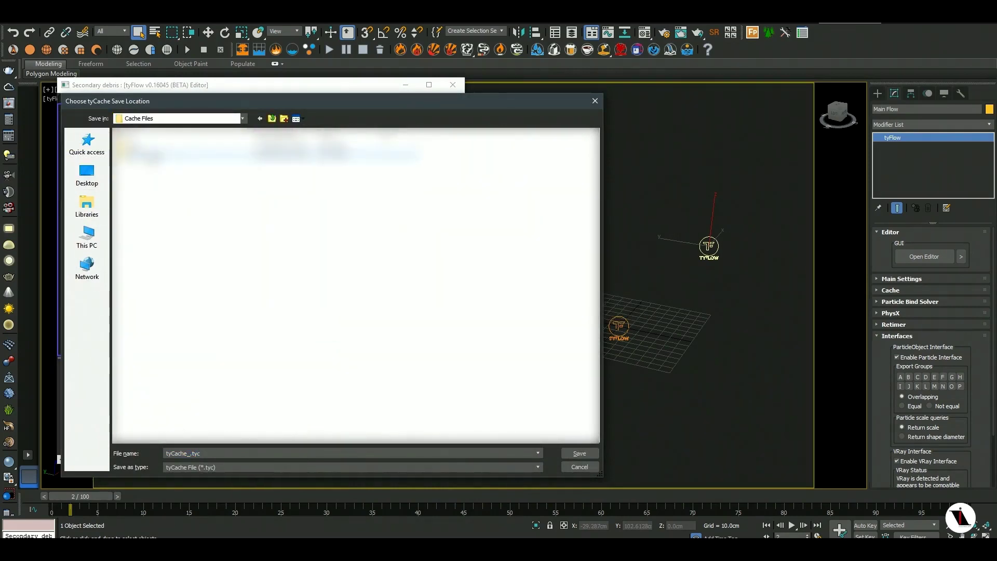
{"action": "double_click", "coordinate": [151, 157]}
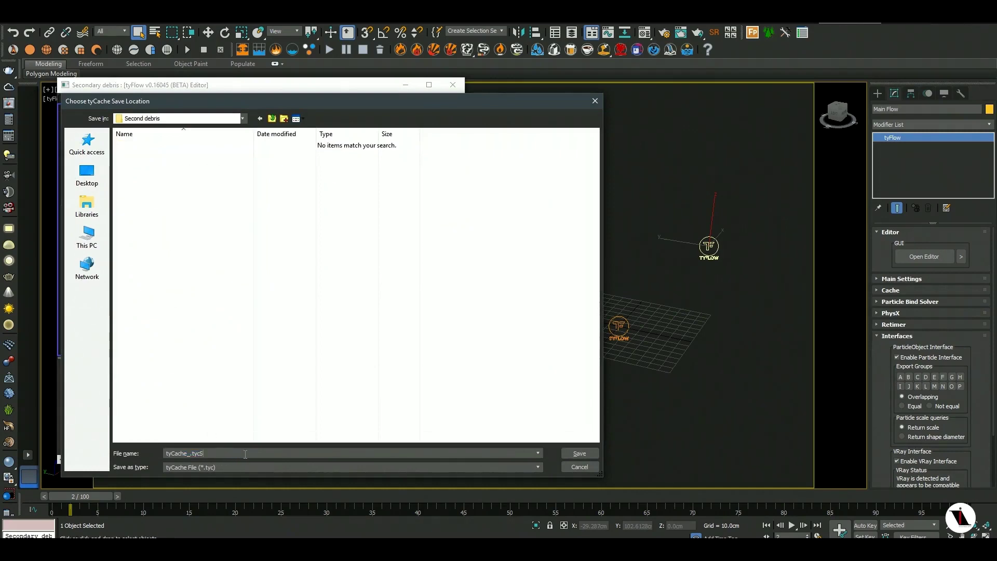
{"action": "left_click", "coordinate": [579, 453]}
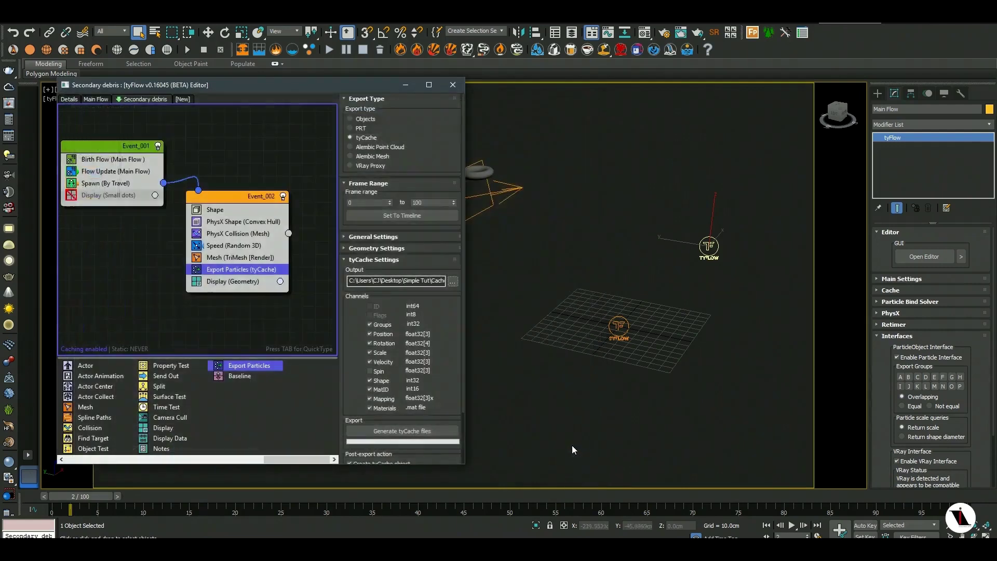
- Generate the Secondary debris tyCache files and dismiss the completion message
{"action": "left_click", "coordinate": [427, 432]}
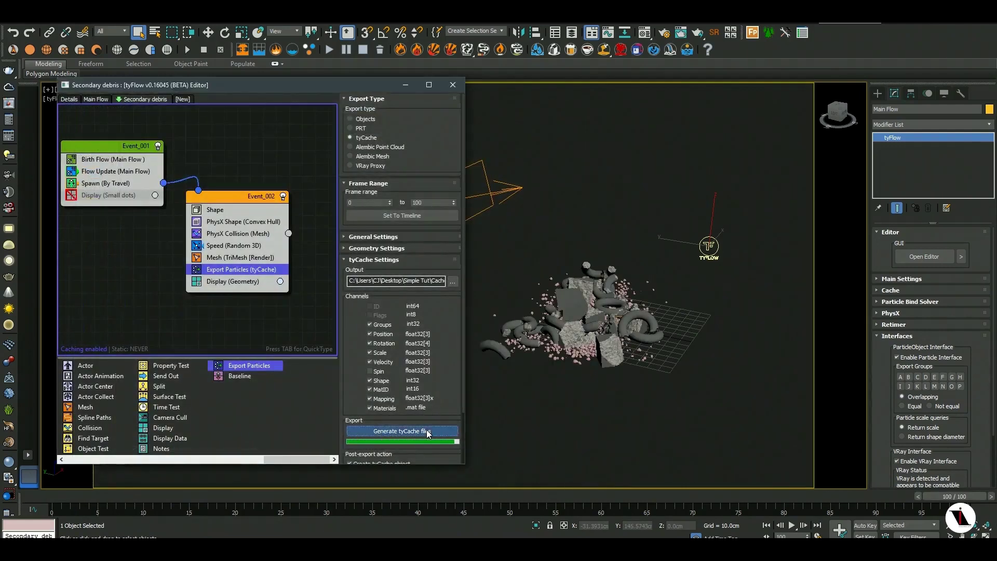
{"action": "left_click", "coordinate": [519, 310]}
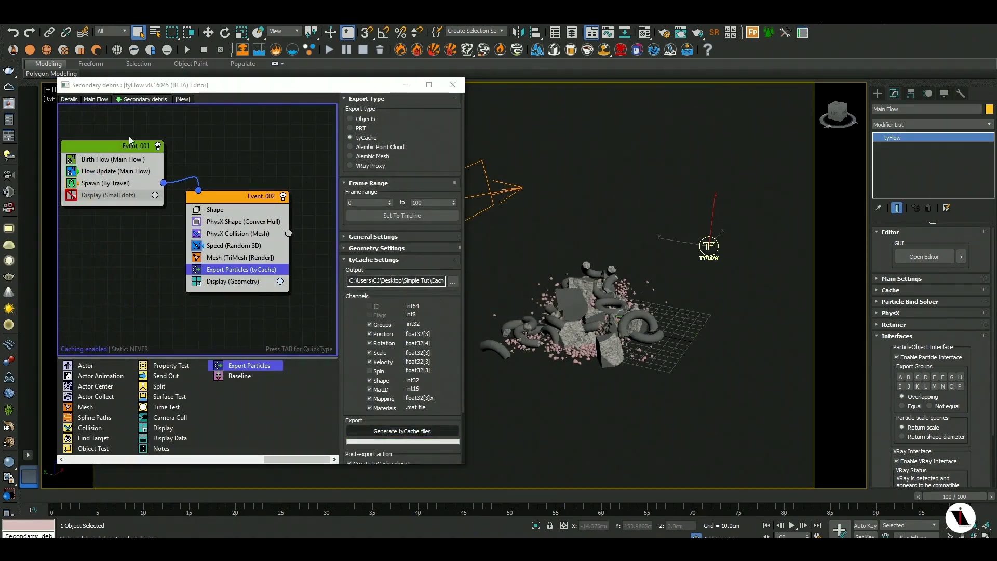
{"action": "left_click", "coordinate": [73, 98]}
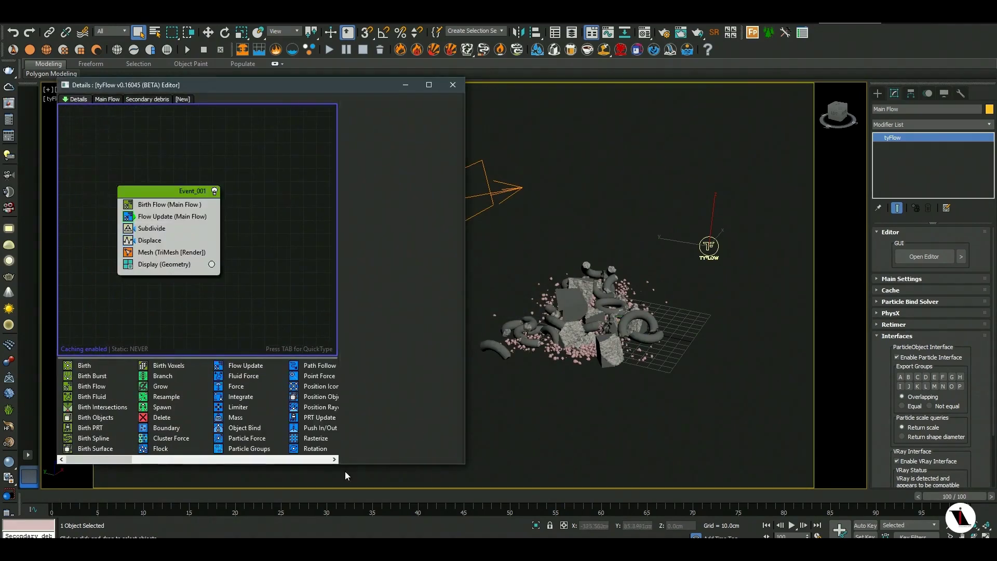
- Add a global Export Particles event to the Details flow graph
{"action": "left_click", "coordinate": [334, 460]}
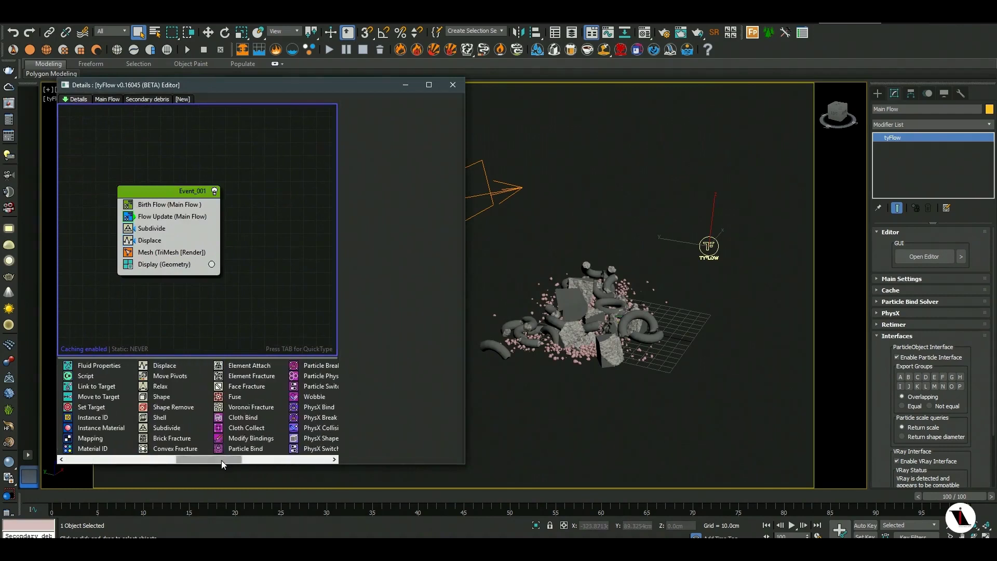
{"action": "left_click_drag", "start_coordinate": [221, 460], "coordinate": [307, 460]}
{"action": "left_click_drag", "start_coordinate": [247, 366], "coordinate": [209, 356]}
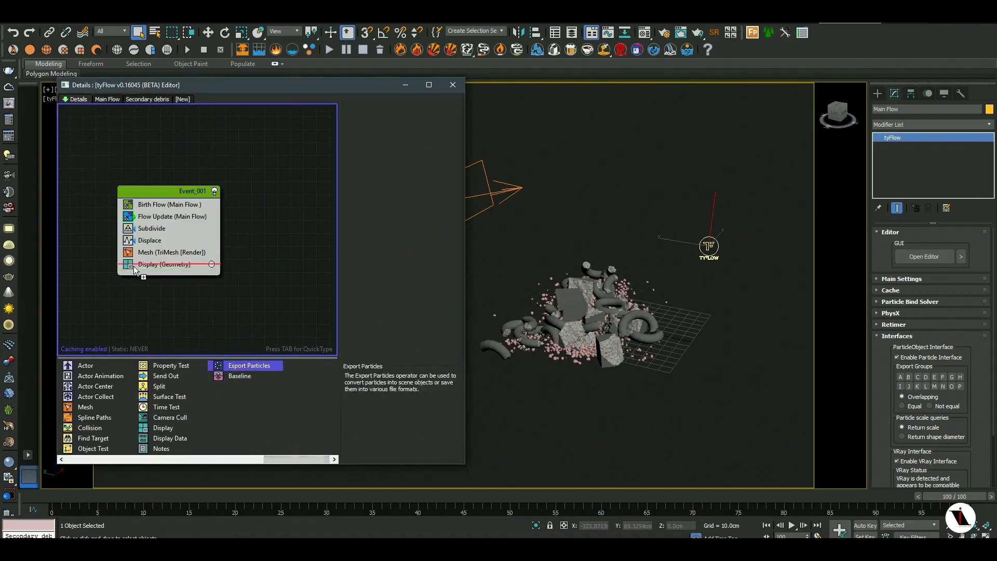
{"action": "left_click_drag", "start_coordinate": [201, 301], "coordinate": [200, 302]}
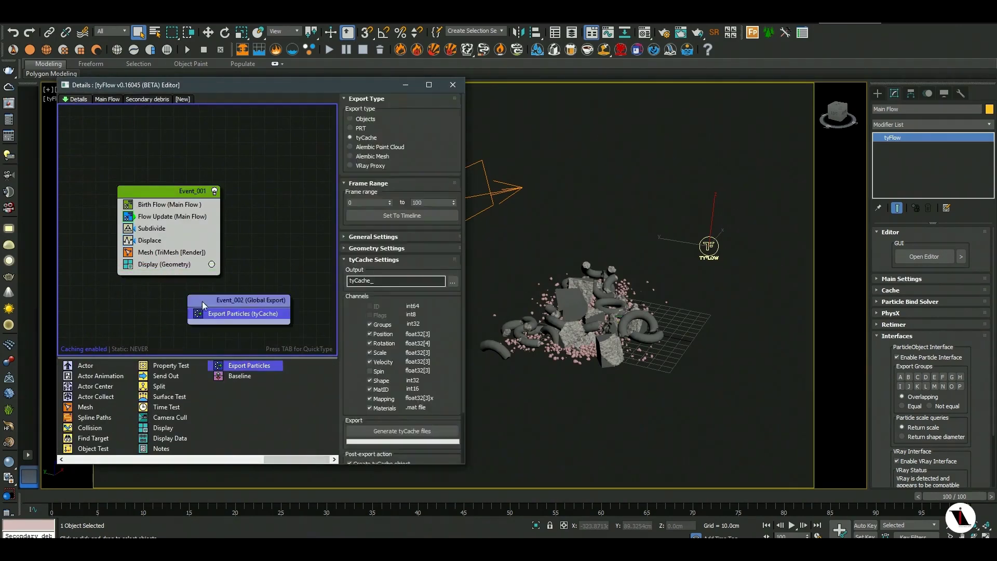
- Set the Details export output path to the Cache Files\Main folder
{"action": "left_click", "coordinate": [454, 283]}
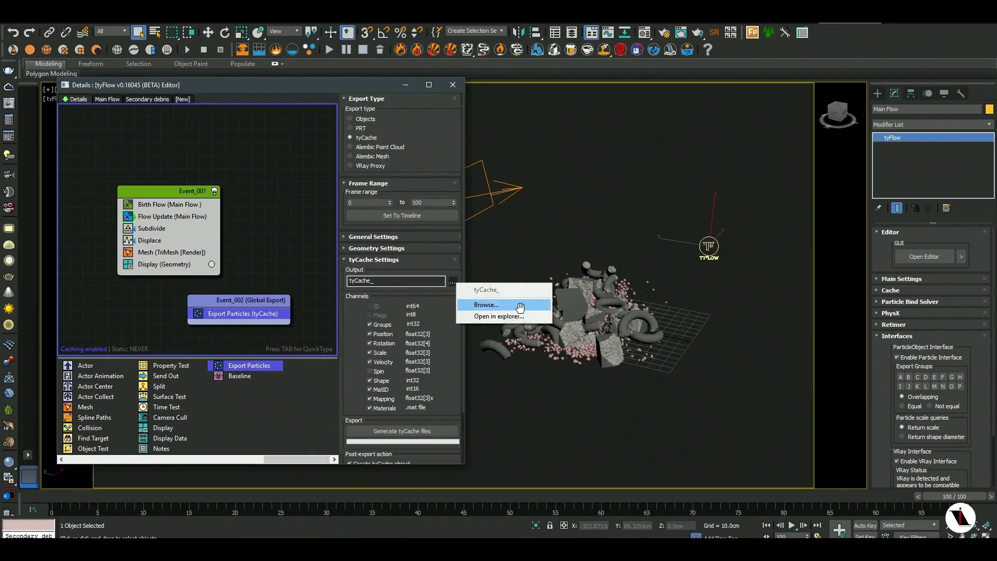
{"action": "left_click", "coordinate": [520, 305]}
{"action": "left_click", "coordinate": [242, 118]}
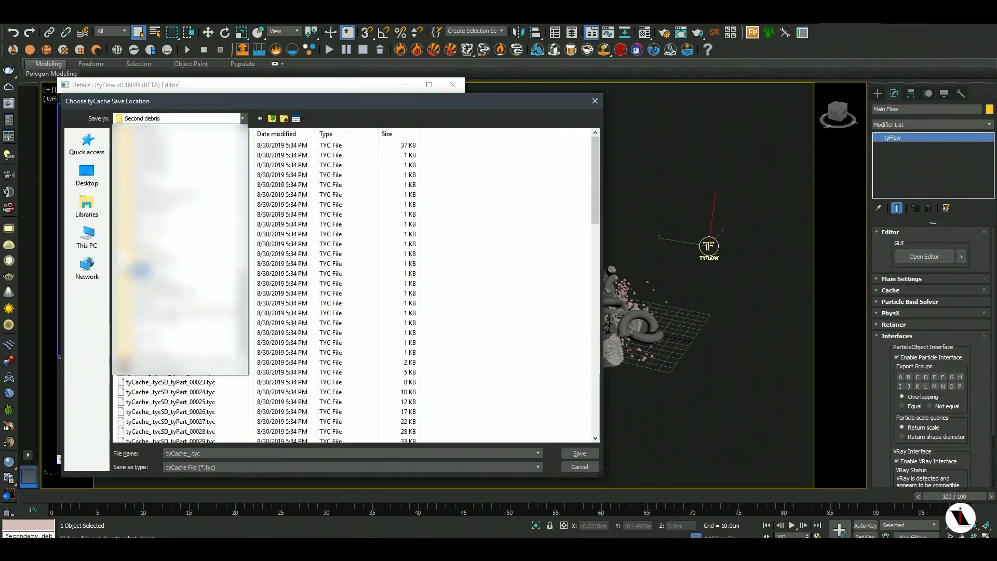
{"action": "left_click", "coordinate": [145, 250]}
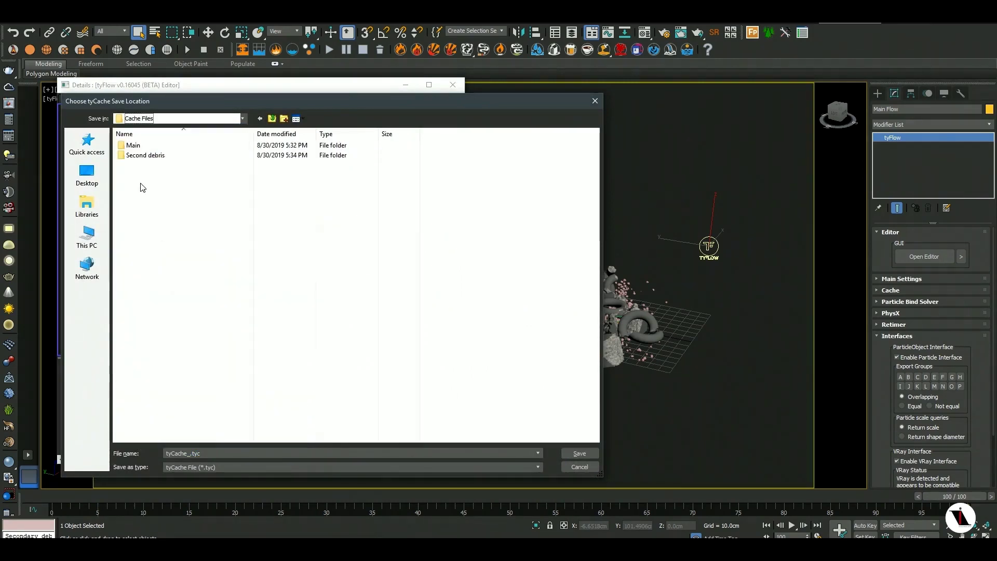
{"action": "double_click", "coordinate": [135, 145]}
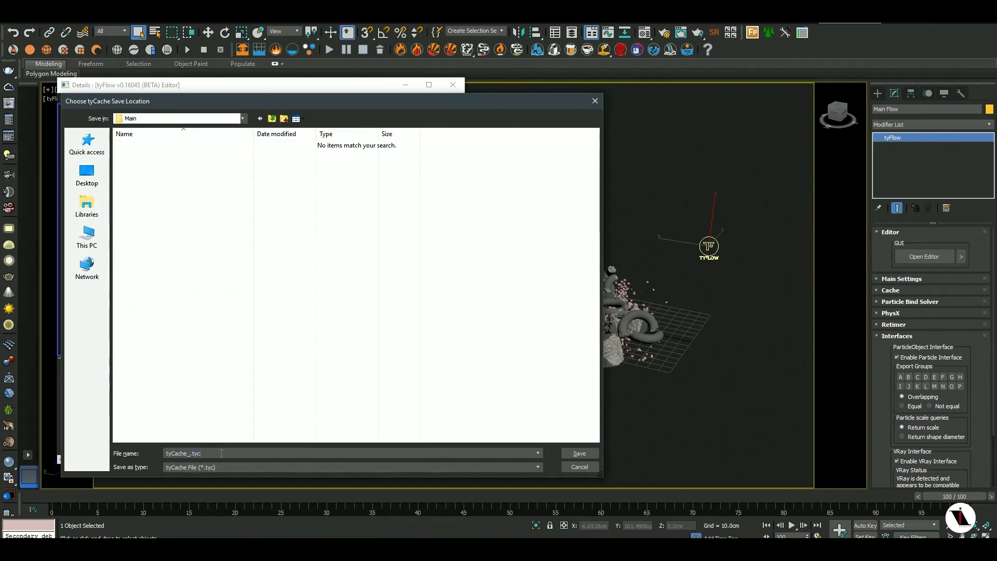
{"action": "left_click", "coordinate": [579, 455]}
- Generate the Details tyCache files, then close the tyFlow Editor
{"action": "left_click", "coordinate": [441, 432]}
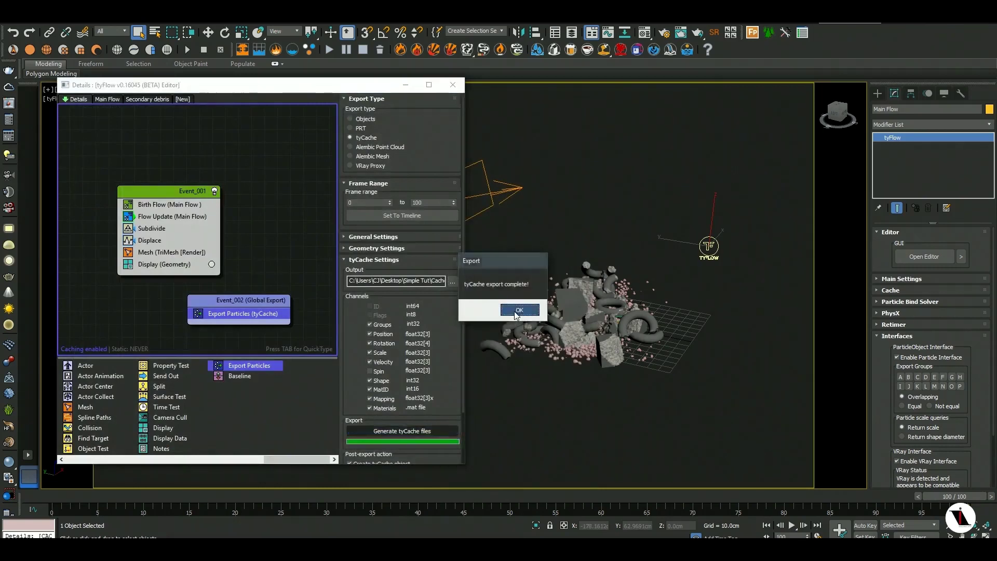
{"action": "left_click", "coordinate": [517, 315]}
{"action": "left_click", "coordinate": [453, 85]}
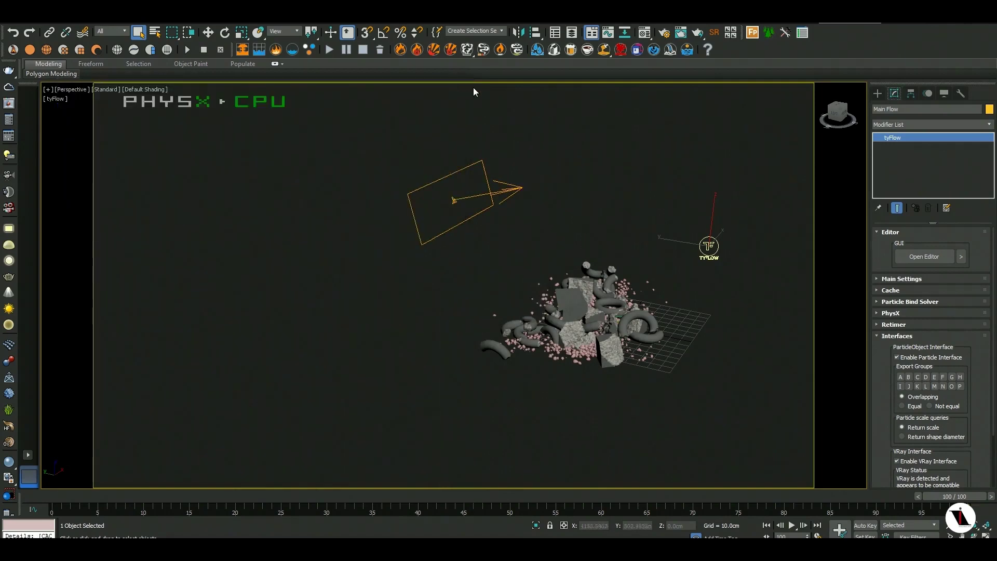
- Hide Main Flow and move both Secondary debris objects into the Dust layer
{"action": "left_click", "coordinate": [535, 50]}
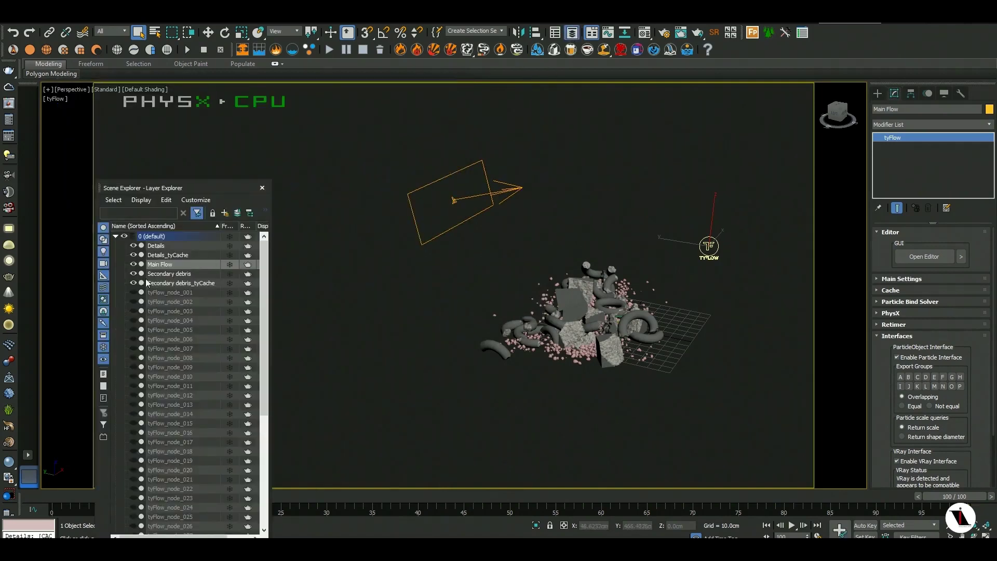
{"action": "left_click", "coordinate": [133, 266]}
{"action": "left_click", "coordinate": [161, 283]}
{"action": "mouse_move", "coordinate": [164, 279]}
{"action": "left_mouse_down"}
{"action": "mouse_move", "coordinate": [174, 535]}
{"action": "mouse_move", "coordinate": [151, 516]}
{"action": "left_mouse_up"}
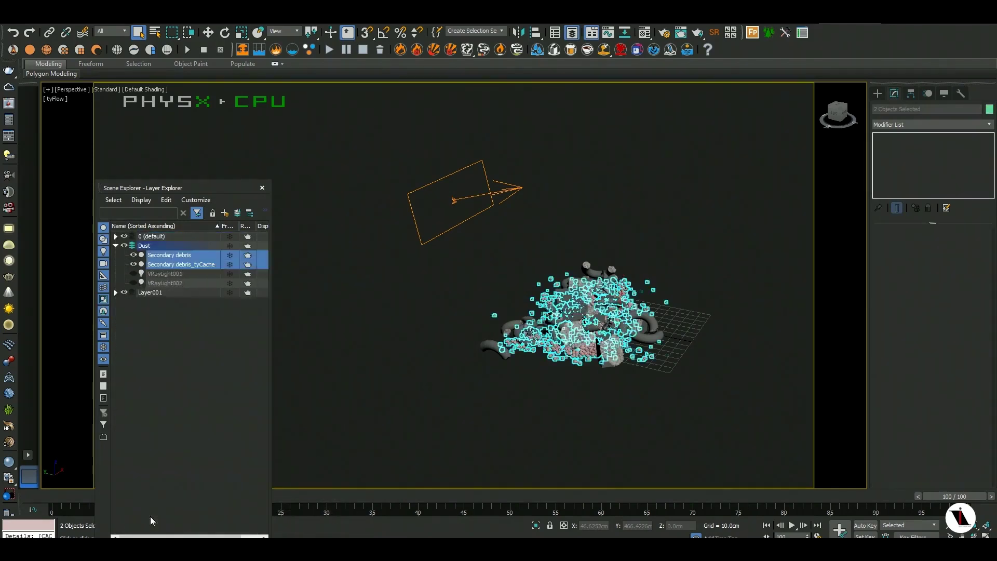
{"action": "left_click", "coordinate": [212, 380]}
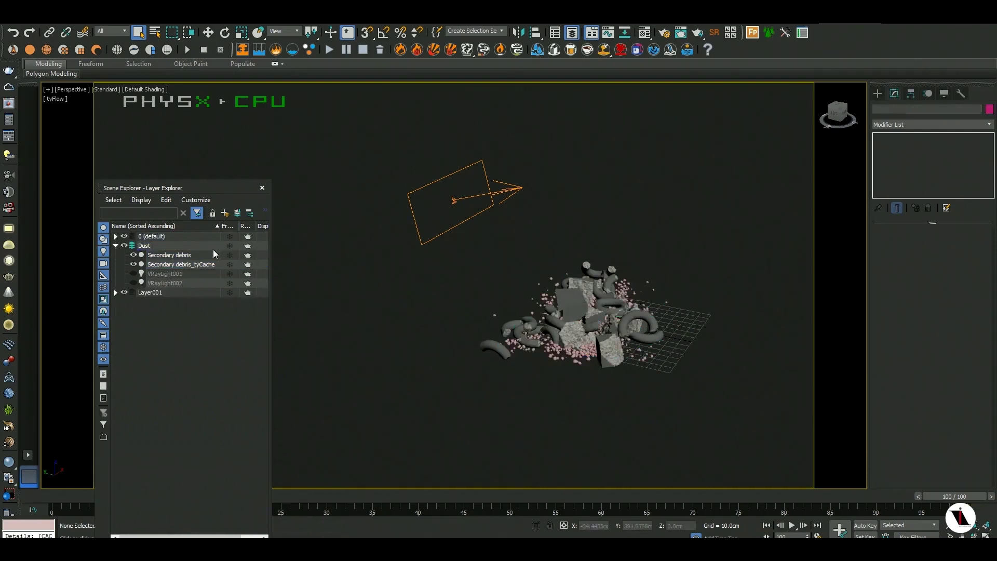
- Turn on Enable Particle Interface for Details_tyCache
{"action": "left_click", "coordinate": [197, 266]}
{"action": "left_click_drag", "start_coordinate": [203, 186], "coordinate": [208, 122]}
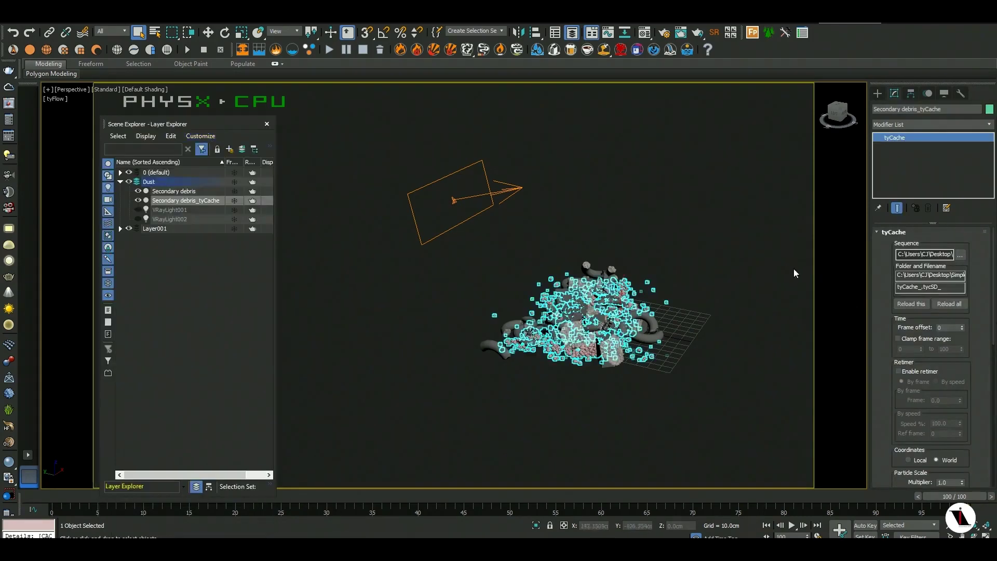
{"action": "left_click_drag", "start_coordinate": [967, 362], "coordinate": [975, 172]}
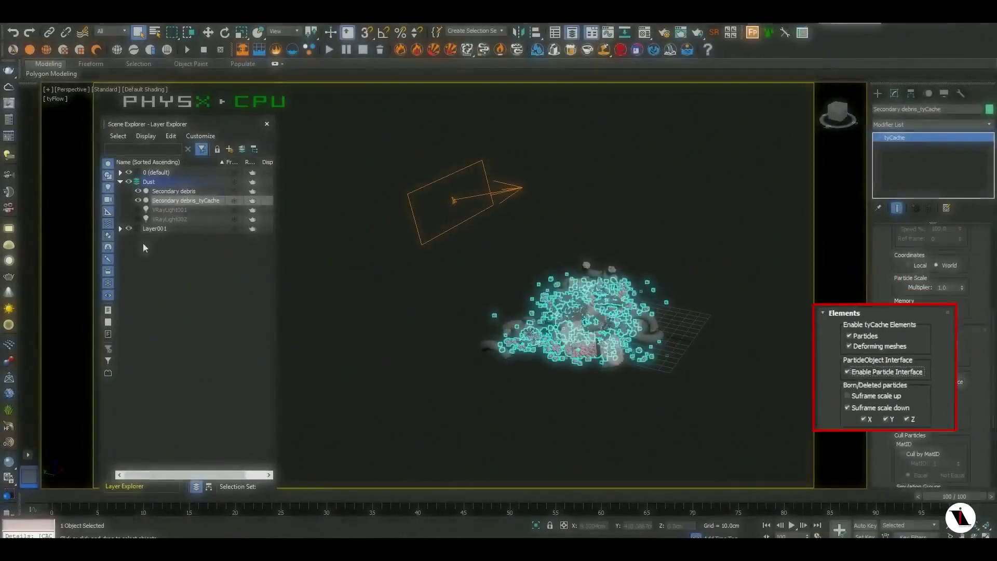
{"action": "left_click", "coordinate": [186, 195]}
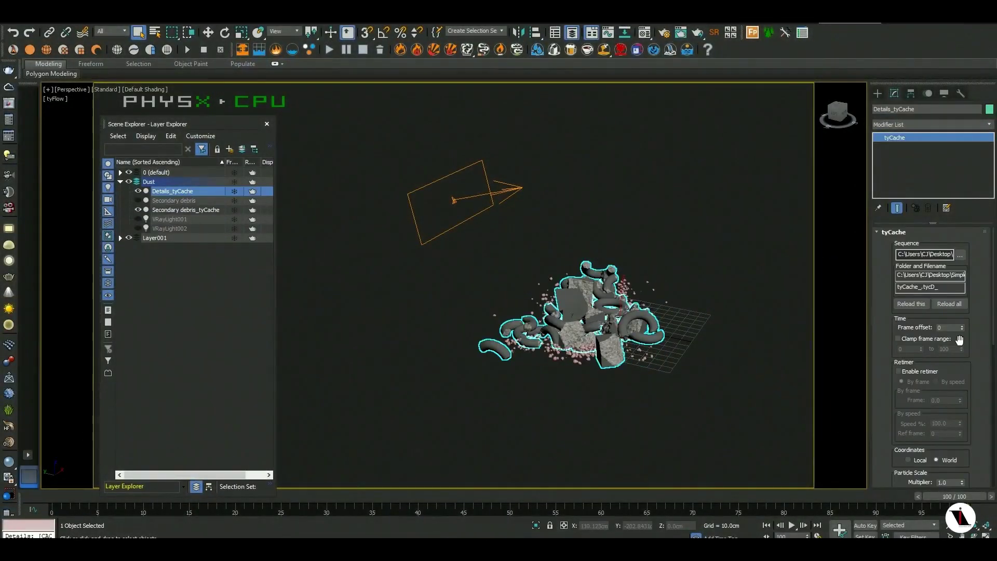
{"action": "left_click_drag", "start_coordinate": [959, 339], "coordinate": [980, 124]}
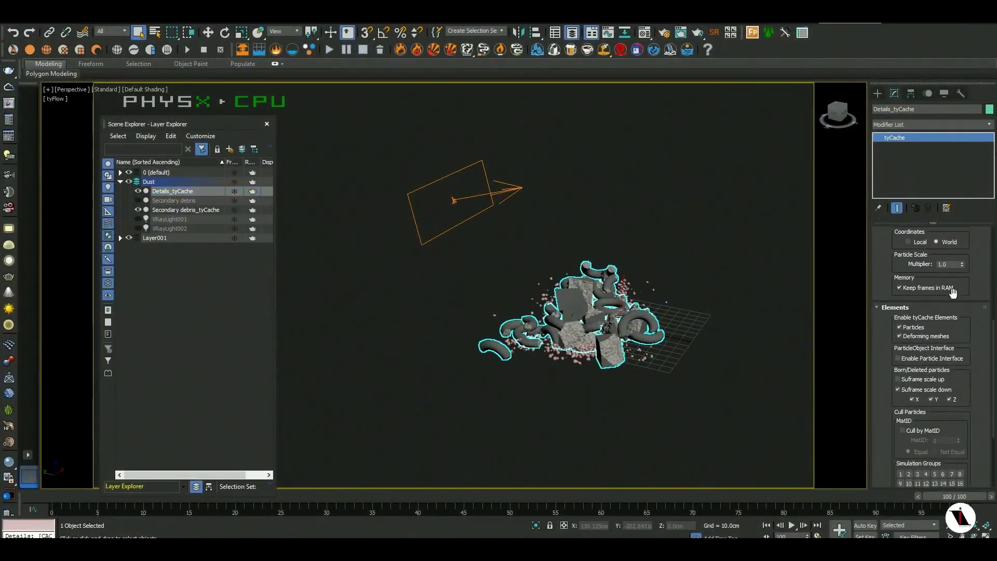
{"action": "left_click_drag", "start_coordinate": [954, 340], "coordinate": [980, 211]}
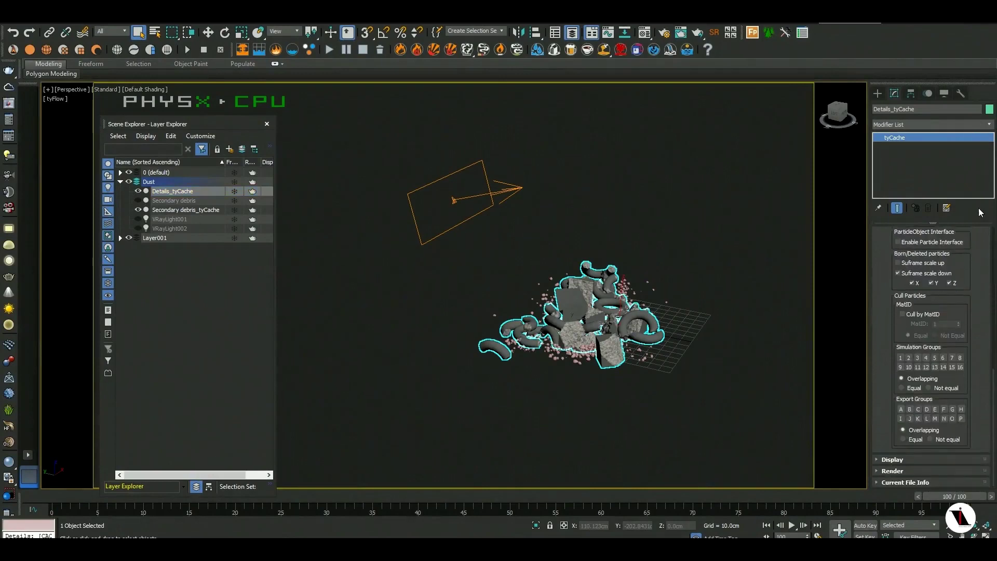
{"action": "left_click", "coordinate": [914, 243]}
{"action": "left_click_drag", "start_coordinate": [965, 253], "coordinate": [975, 301]}
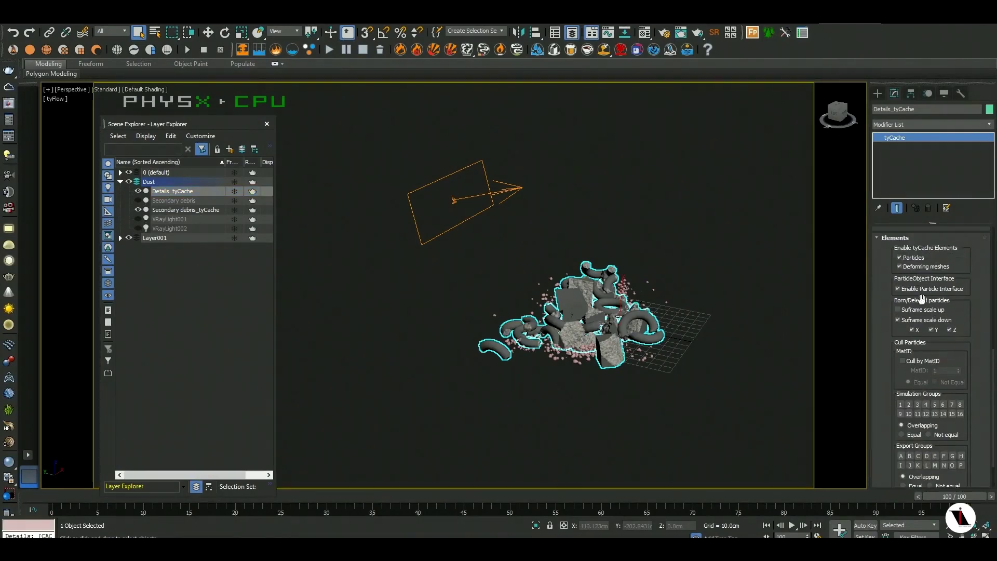
{"action": "left_click", "coordinate": [521, 403]}
- Scrub to frame 51 and select the Details_tyCache debris in the viewport
{"action": "mouse_move", "coordinate": [332, 496]}
{"action": "left_mouse_down"}
{"action": "mouse_move", "coordinate": [55, 493]}
{"action": "mouse_move", "coordinate": [820, 497]}
{"action": "mouse_move", "coordinate": [456, 480]}
{"action": "mouse_move", "coordinate": [130, 493]}
{"action": "mouse_move", "coordinate": [691, 497]}
{"action": "mouse_move", "coordinate": [125, 497]}
{"action": "mouse_move", "coordinate": [514, 497]}
{"action": "left_mouse_up"}
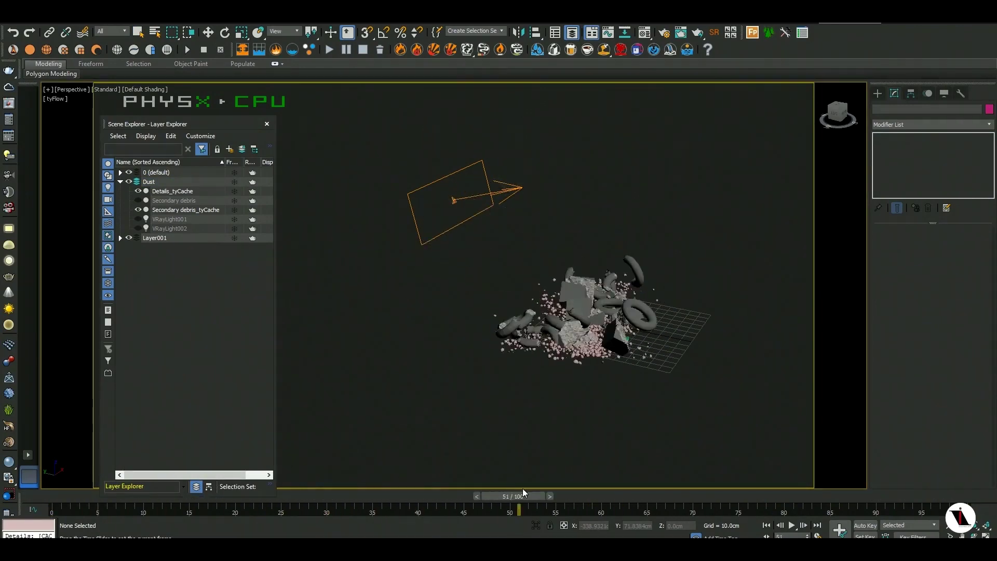
{"action": "scroll", "coordinate": [659, 324], "scroll_direction": "down", "scroll_amount": 2}
{"action": "scroll", "coordinate": [657, 343], "scroll_direction": "down", "scroll_amount": 2}
{"action": "scroll", "coordinate": [644, 335], "scroll_direction": "down", "scroll_amount": 5}
{"action": "scroll", "coordinate": [603, 324], "scroll_direction": "down", "scroll_amount": 2}
{"action": "left_click", "coordinate": [597, 328]}
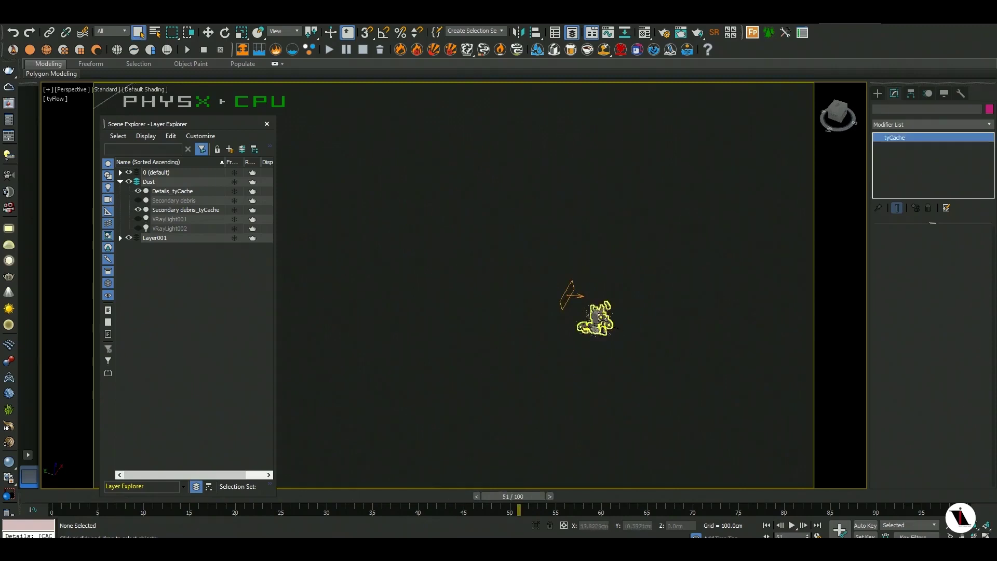
{"action": "scroll", "coordinate": [607, 330], "scroll_direction": "up", "scroll_amount": 3}
{"action": "scroll", "coordinate": [621, 331], "scroll_direction": "up", "scroll_amount": 2}
{"action": "middle_click_drag", "start_coordinate": [622, 331], "coordinate": [592, 324]}
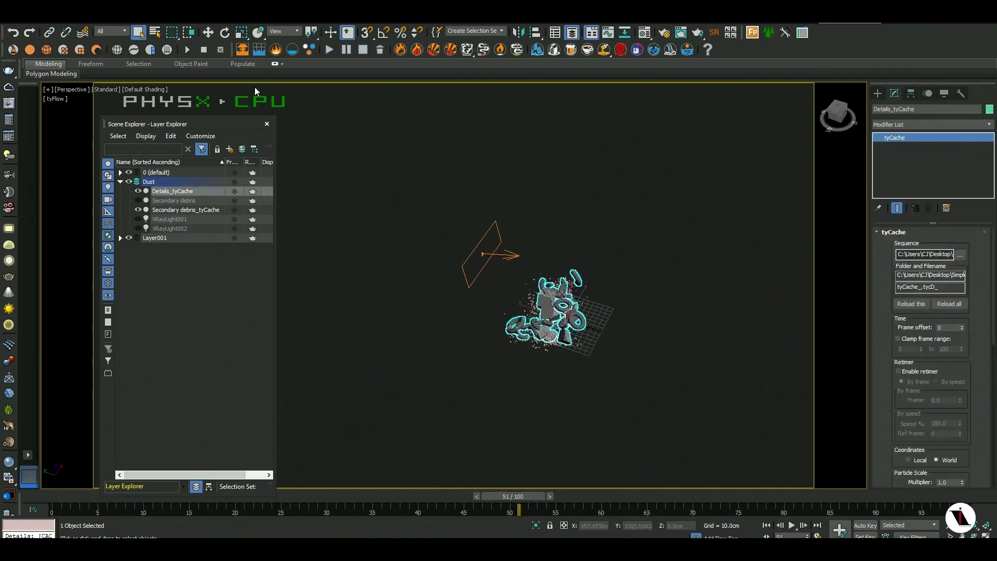
- Draw a Phoenix FD Fire/Smoke simulator grid around the debris and move it into place
{"action": "left_click", "coordinate": [243, 49]}
{"action": "mouse_move", "coordinate": [414, 338]}
{"action": "left_mouse_down"}
{"action": "mouse_move", "coordinate": [664, 252]}
{"action": "mouse_move", "coordinate": [614, 249]}
{"action": "left_mouse_up"}
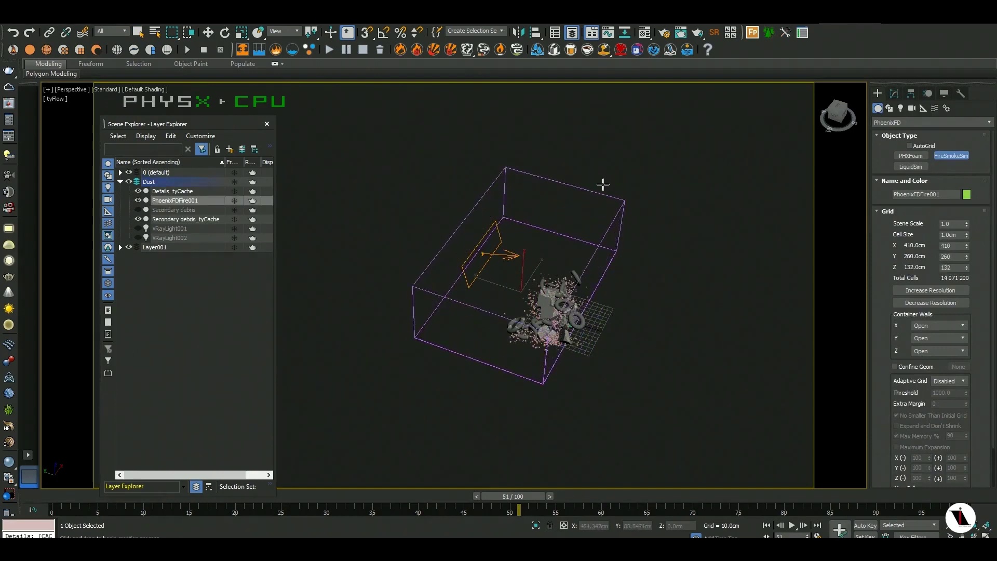
{"action": "left_click", "coordinate": [596, 172]}
{"action": "right_click", "coordinate": [555, 252]}
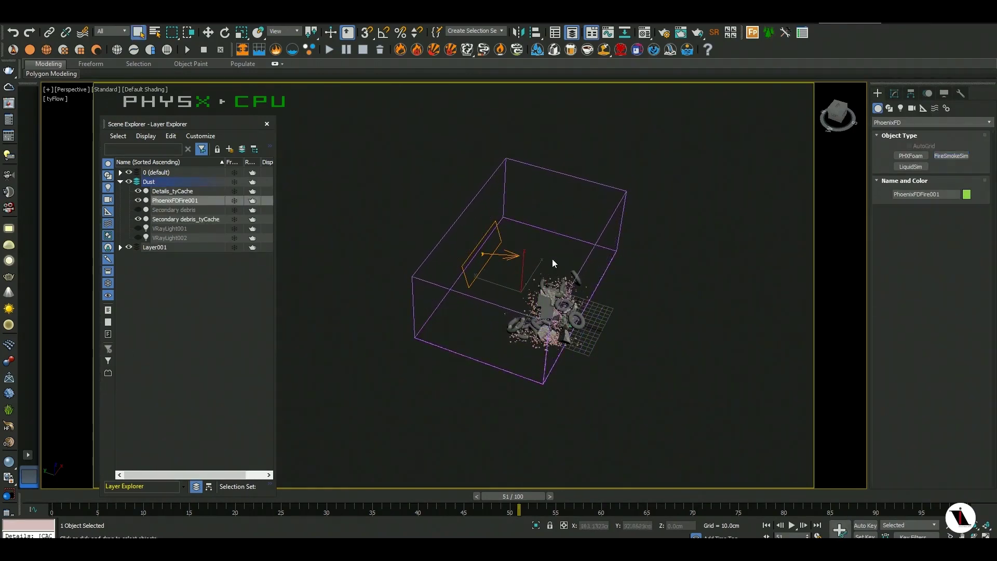
{"action": "key", "text": "w"}
{"action": "left_click_drag", "start_coordinate": [511, 282], "coordinate": [540, 304]}
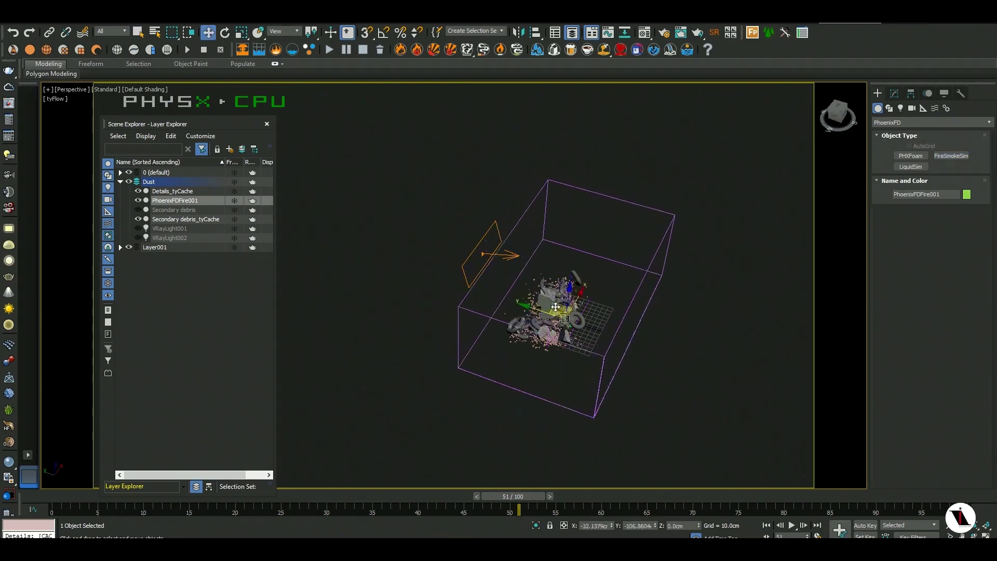
{"action": "middle_click_drag", "start_coordinate": [630, 323], "coordinate": [602, 313], "text": "alt"}
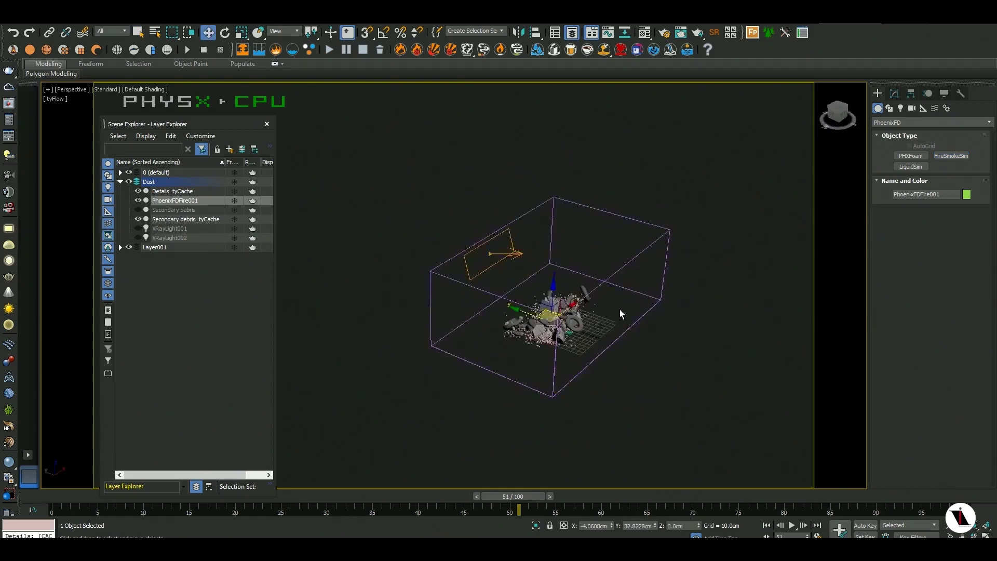
- Set the simulator grid size to X 344 and Y 304 cells
{"action": "left_click", "coordinate": [894, 93]}
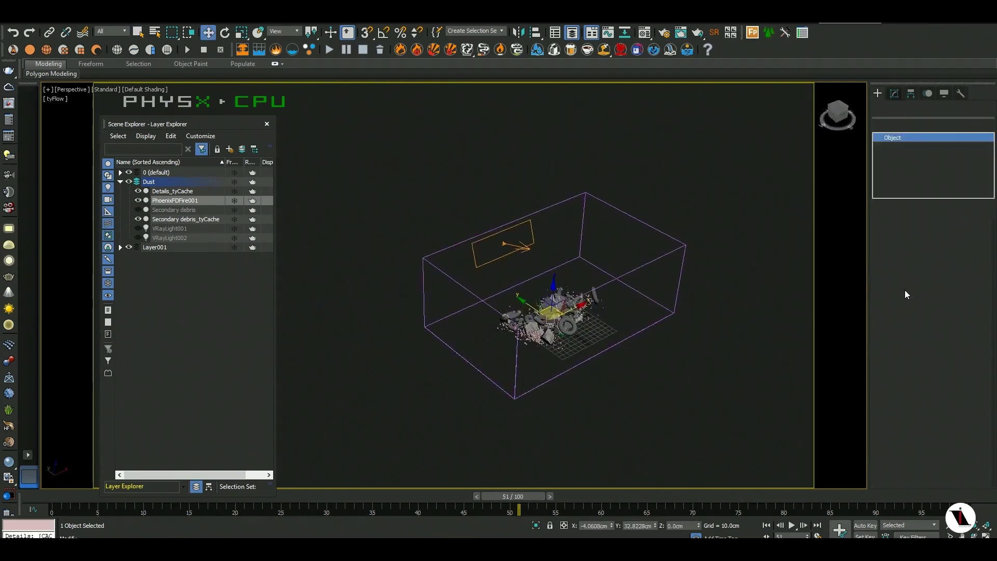
{"action": "left_click_drag", "start_coordinate": [925, 332], "coordinate": [959, 148]}
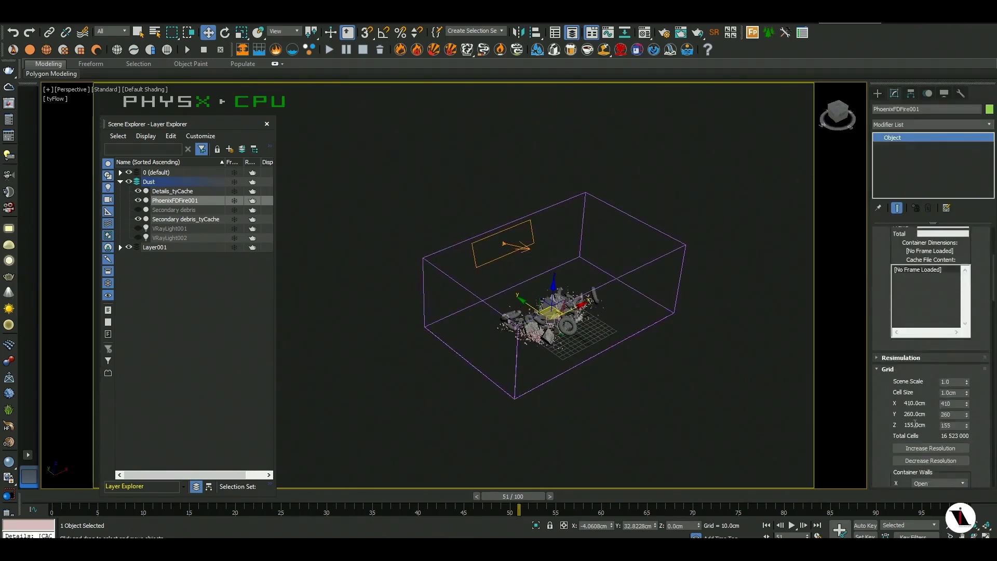
{"action": "left_click_drag", "start_coordinate": [965, 404], "coordinate": [965, 414]}
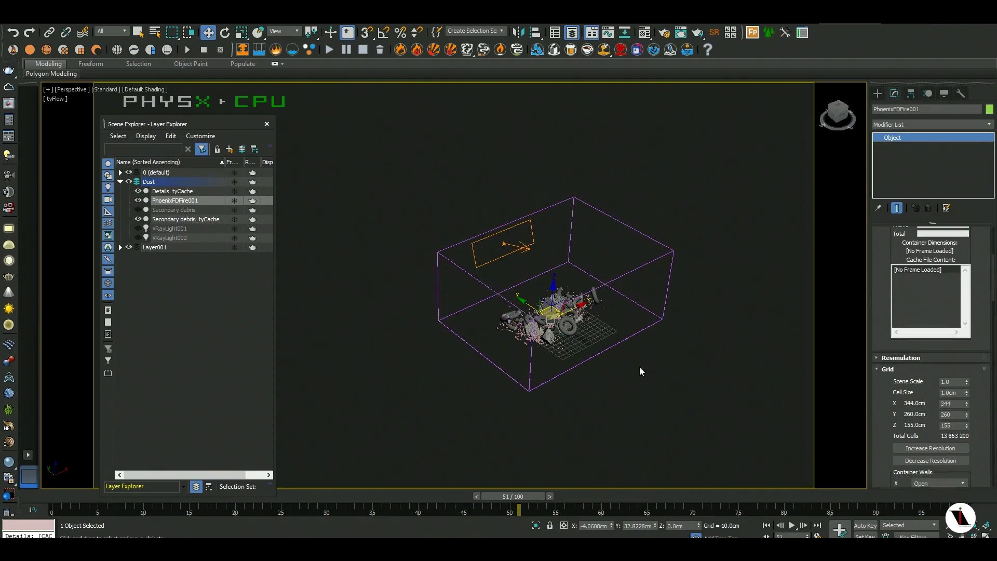
{"action": "left_click_drag", "start_coordinate": [966, 412], "coordinate": [965, 400]}
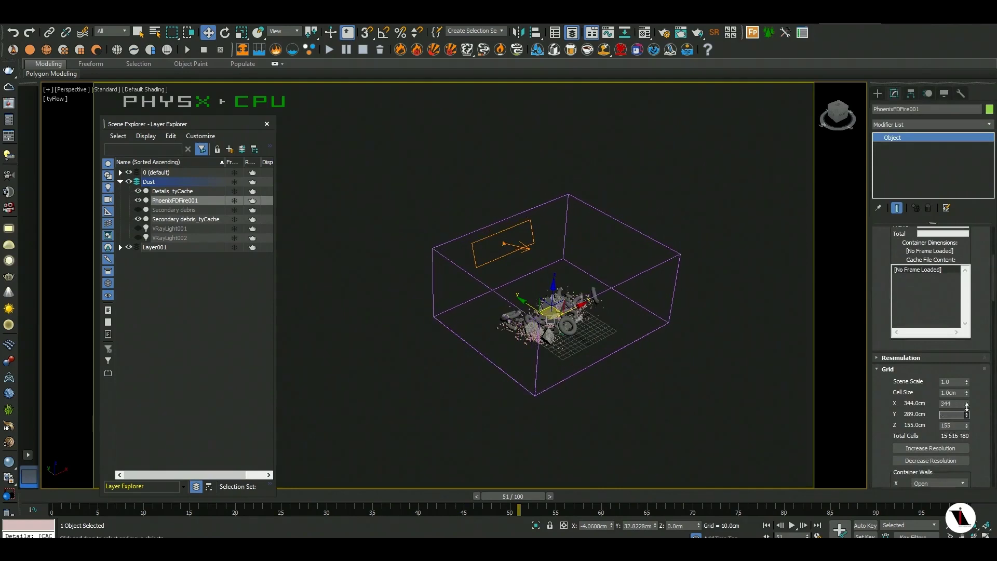
- Frame the container and debris in the viewport and scroll through the simulator settings
{"action": "middle_click_drag", "start_coordinate": [644, 379], "coordinate": [675, 372], "text": "alt"}
{"action": "scroll", "coordinate": [595, 353], "scroll_direction": "up", "scroll_amount": 2}
{"action": "middle_click_drag", "start_coordinate": [595, 353], "coordinate": [574, 359]}
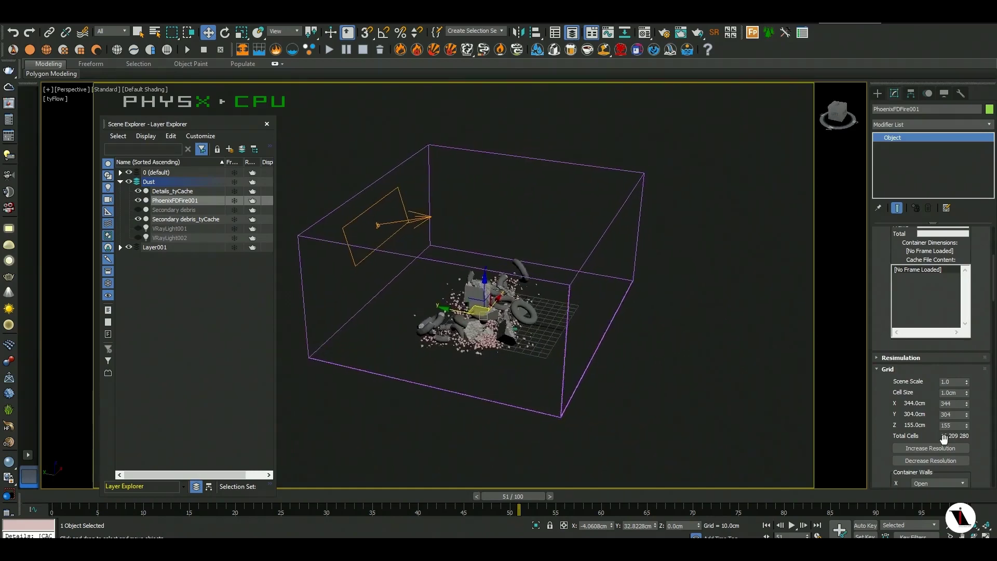
{"action": "scroll", "coordinate": [935, 439], "scroll_direction": "down", "scroll_amount": 5}
{"action": "scroll", "coordinate": [925, 428], "scroll_direction": "down", "scroll_amount": 5}
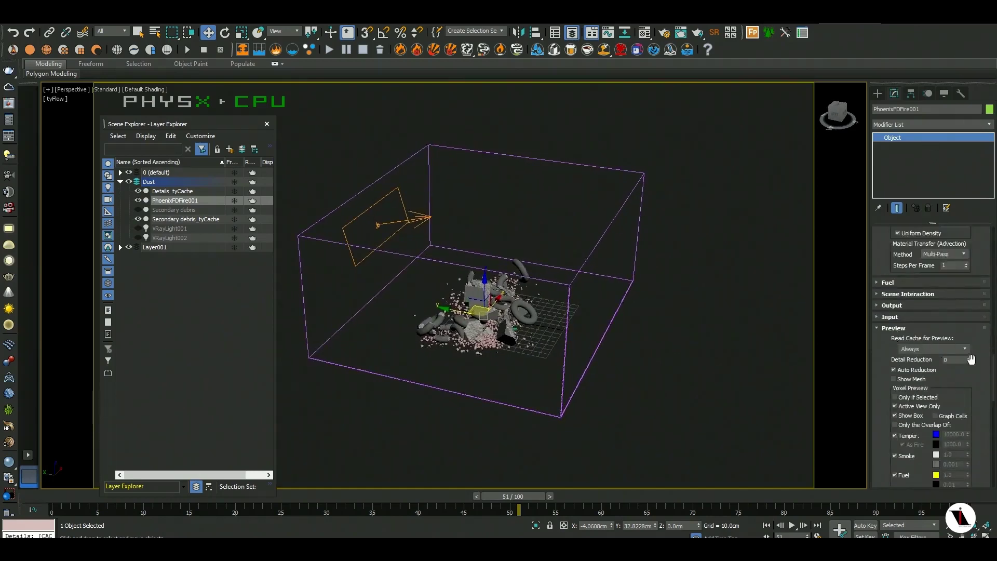
{"action": "scroll", "coordinate": [963, 387], "scroll_direction": "down", "scroll_amount": 3}
{"action": "scroll", "coordinate": [953, 402], "scroll_direction": "down", "scroll_amount": 3}
{"action": "scroll", "coordinate": [943, 417], "scroll_direction": "down", "scroll_amount": 3}
{"action": "scroll", "coordinate": [932, 433], "scroll_direction": "down", "scroll_amount": 2}
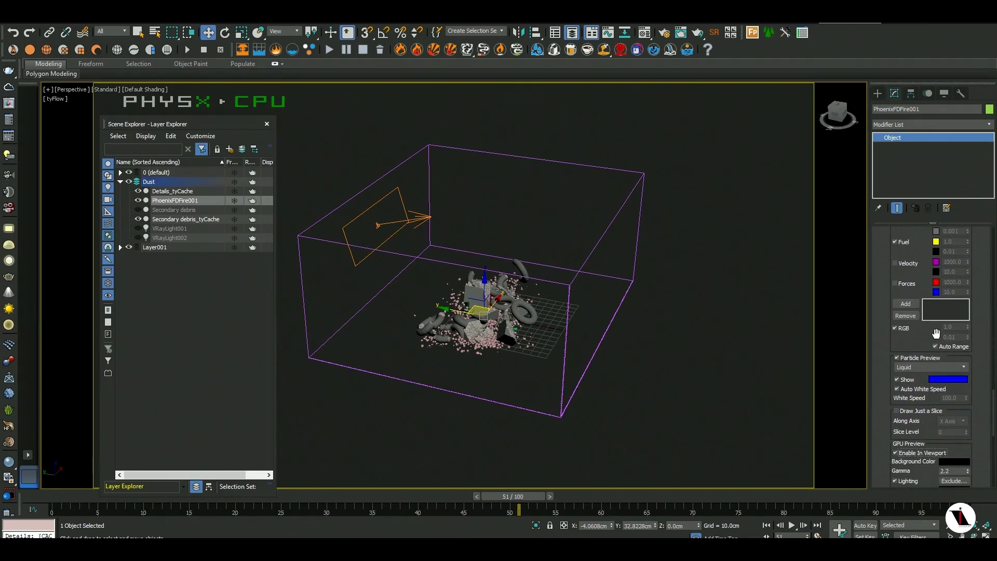
{"action": "scroll", "coordinate": [925, 404], "scroll_direction": "up", "scroll_amount": 2}
{"action": "scroll", "coordinate": [925, 404], "scroll_direction": "up", "scroll_amount": 4}
{"action": "left_click", "coordinate": [877, 238]}
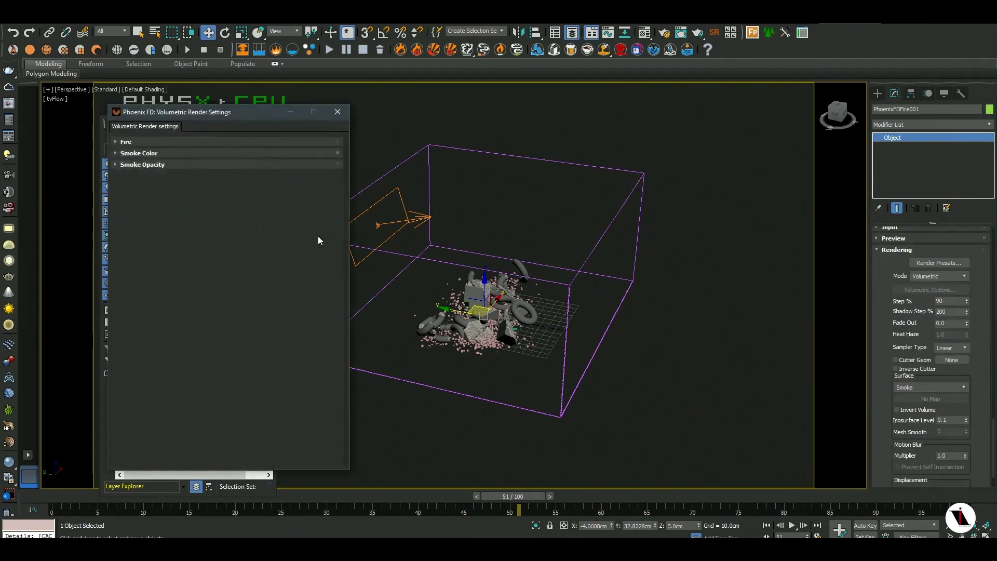
- Give the smoke a constant pale, slightly reddish grey colour (RGB 95/91/91)
{"action": "left_click", "coordinate": [162, 165]}
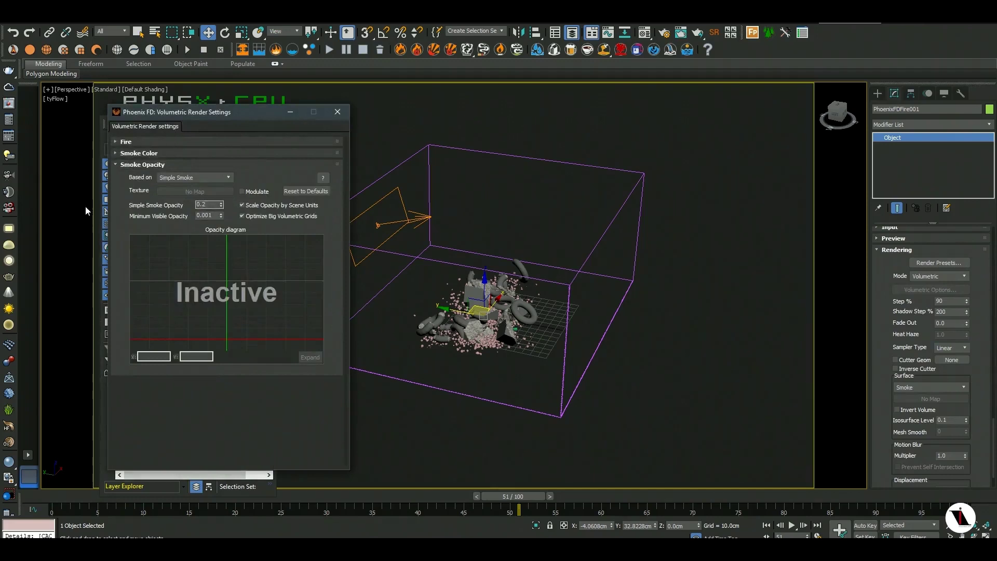
{"action": "left_click", "coordinate": [131, 165]}
{"action": "left_click", "coordinate": [158, 153]}
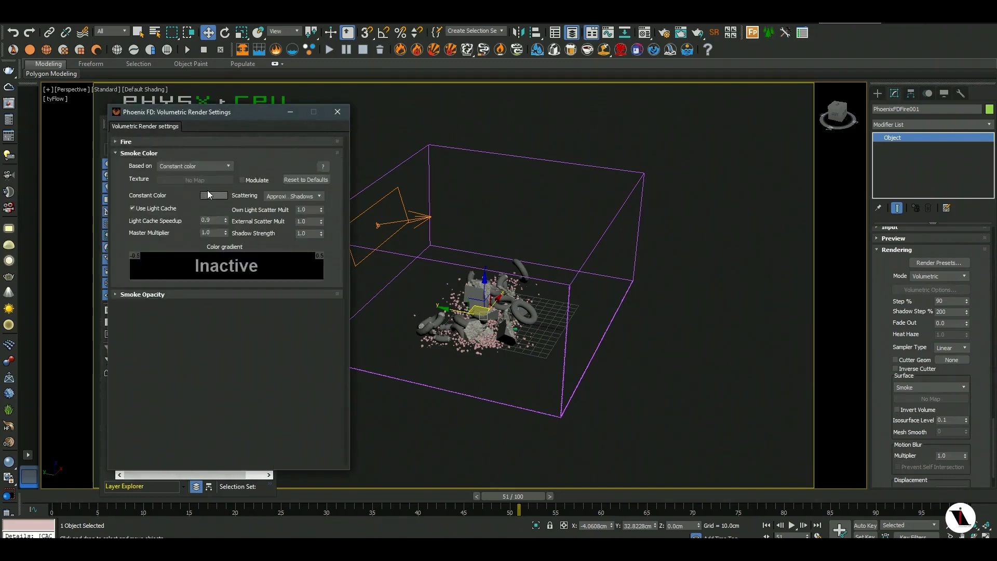
{"action": "left_click", "coordinate": [213, 195]}
{"action": "left_click", "coordinate": [356, 120]}
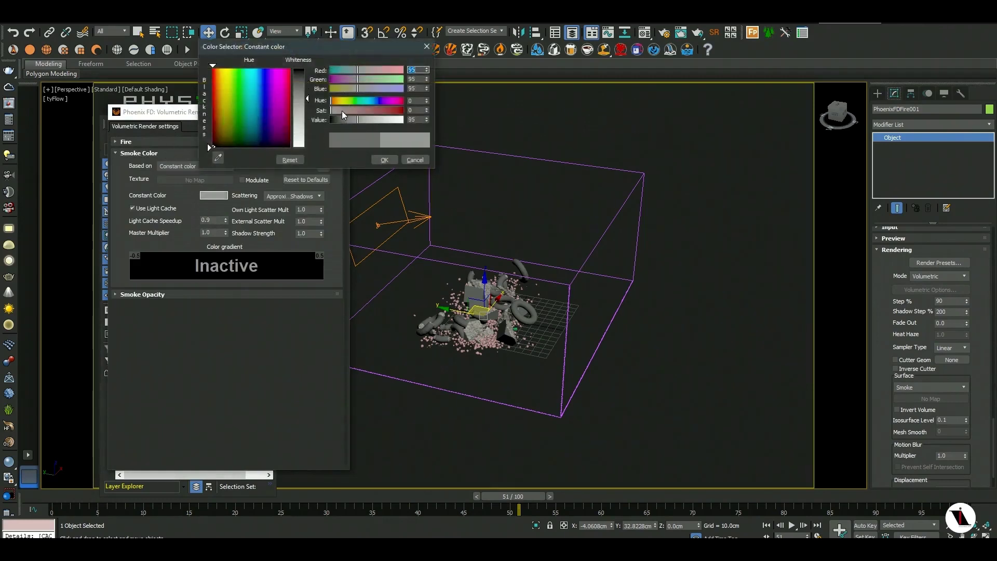
{"action": "left_click", "coordinate": [335, 110]}
{"action": "left_click", "coordinate": [384, 159]}
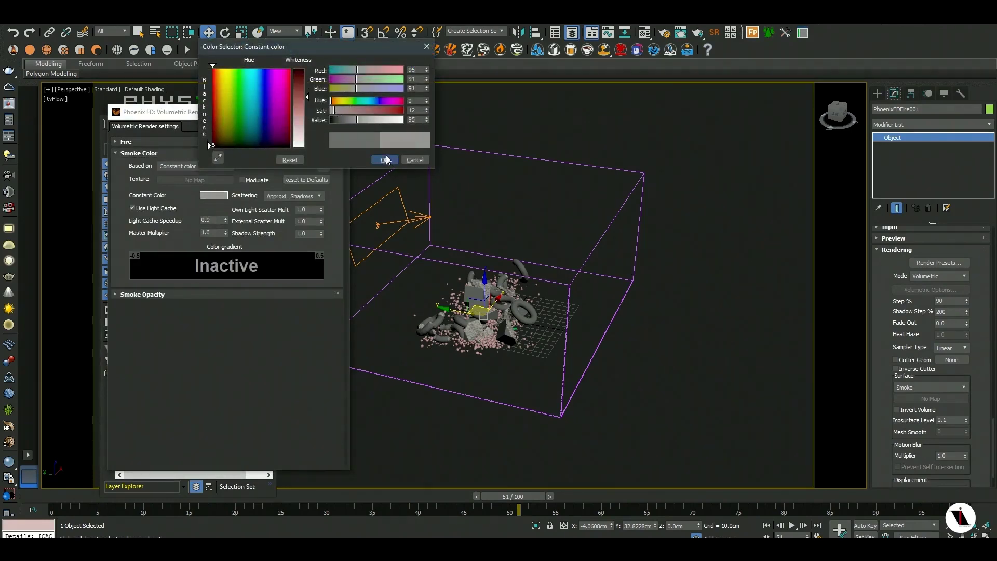
{"action": "left_click", "coordinate": [149, 153]}
{"action": "left_click", "coordinate": [337, 111]}
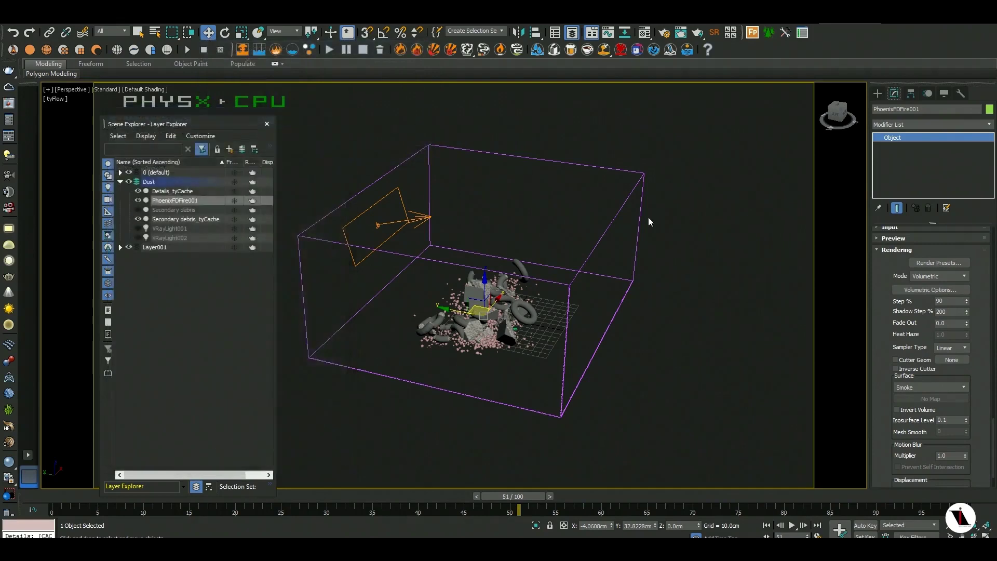
- Set the simulator cache output to a folder on drive D and also save Velocity
{"action": "scroll", "coordinate": [925, 382], "scroll_direction": "up", "scroll_amount": 3}
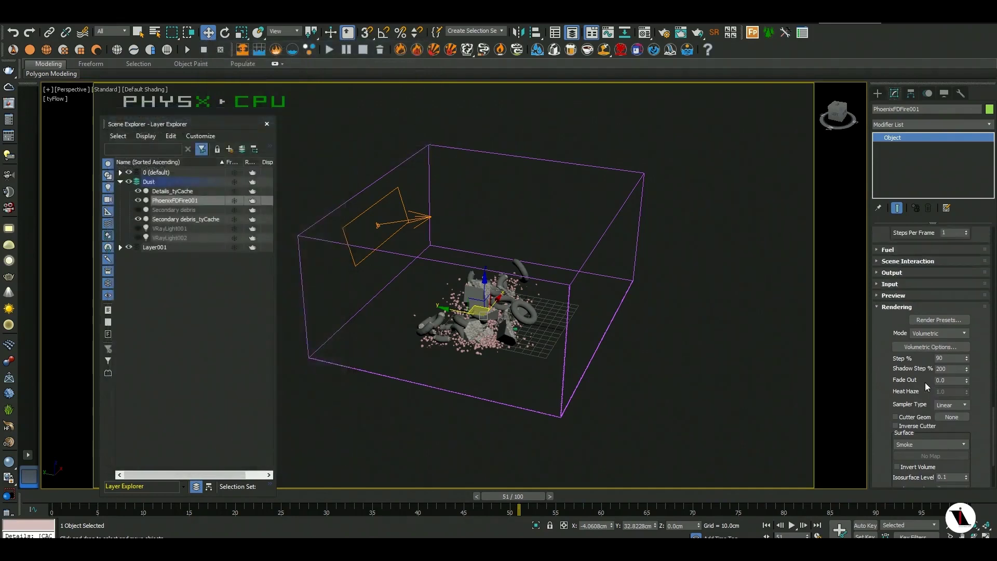
{"action": "left_click", "coordinate": [887, 308]}
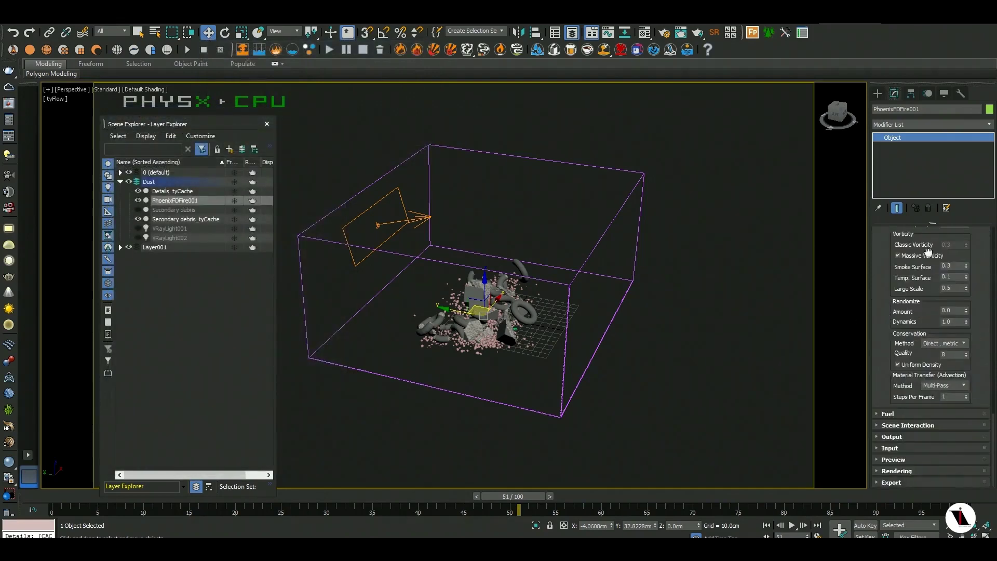
{"action": "left_click", "coordinate": [891, 437]}
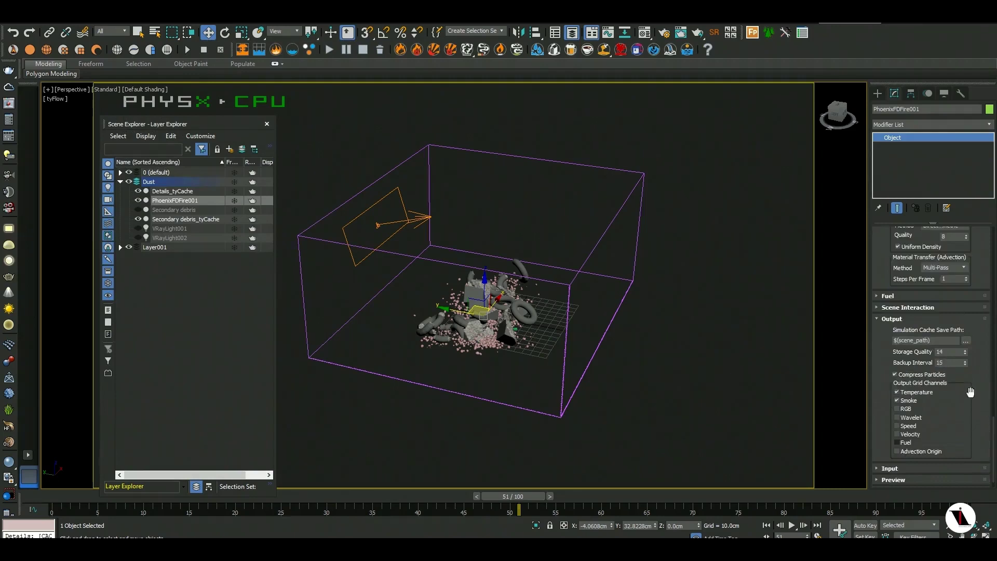
{"action": "left_click", "coordinate": [966, 340]}
{"action": "left_click", "coordinate": [927, 351]}
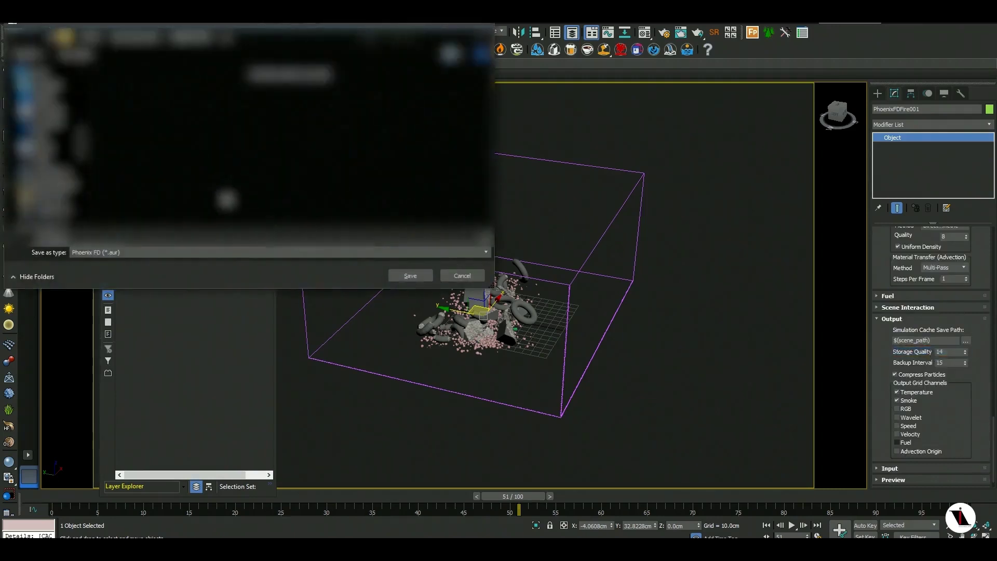
{"action": "left_click", "coordinate": [416, 275]}
{"action": "left_click", "coordinate": [919, 435]}
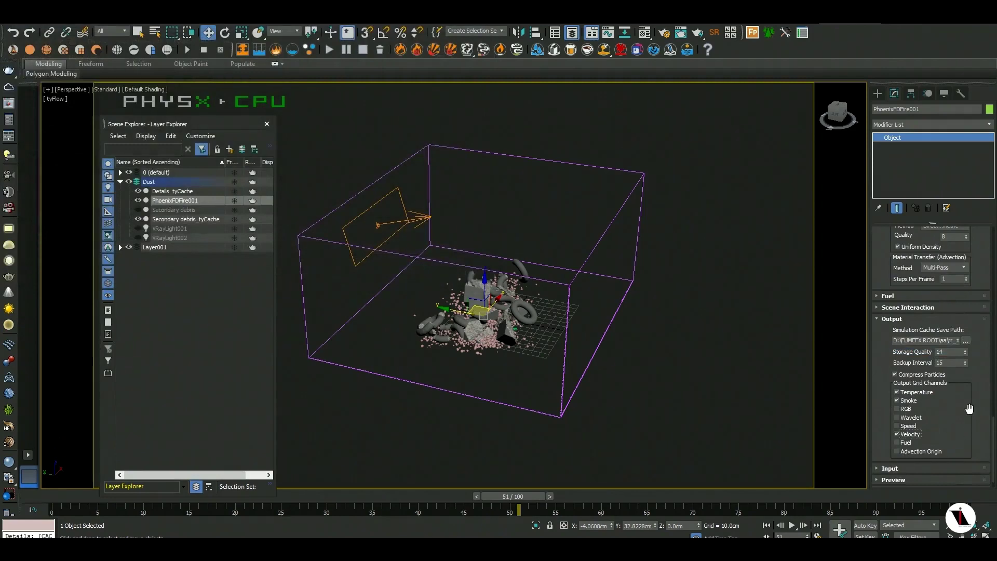
{"action": "left_click_drag", "start_coordinate": [968, 407], "coordinate": [978, 386]}
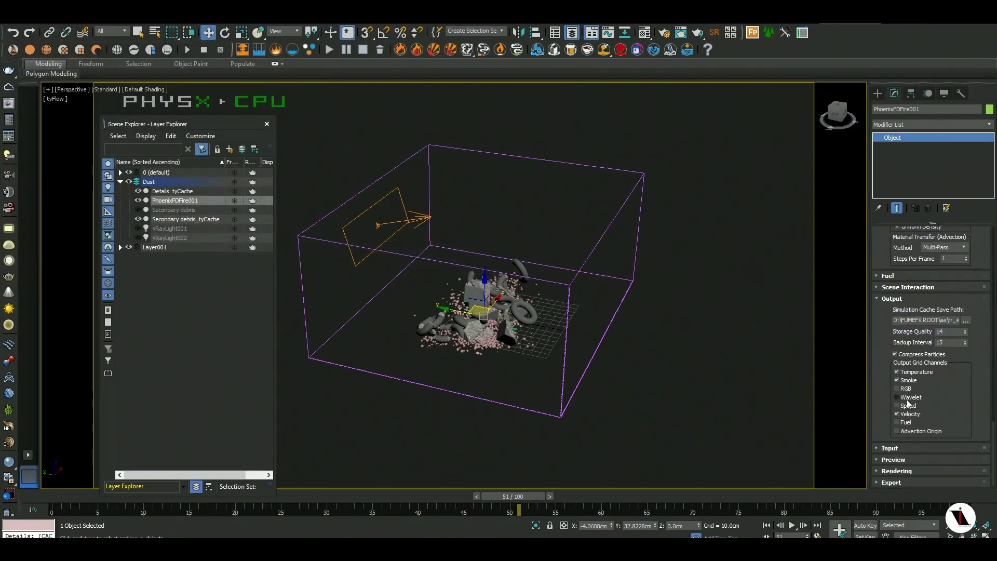
{"action": "scroll", "coordinate": [922, 436], "scroll_direction": "up", "scroll_amount": 5}
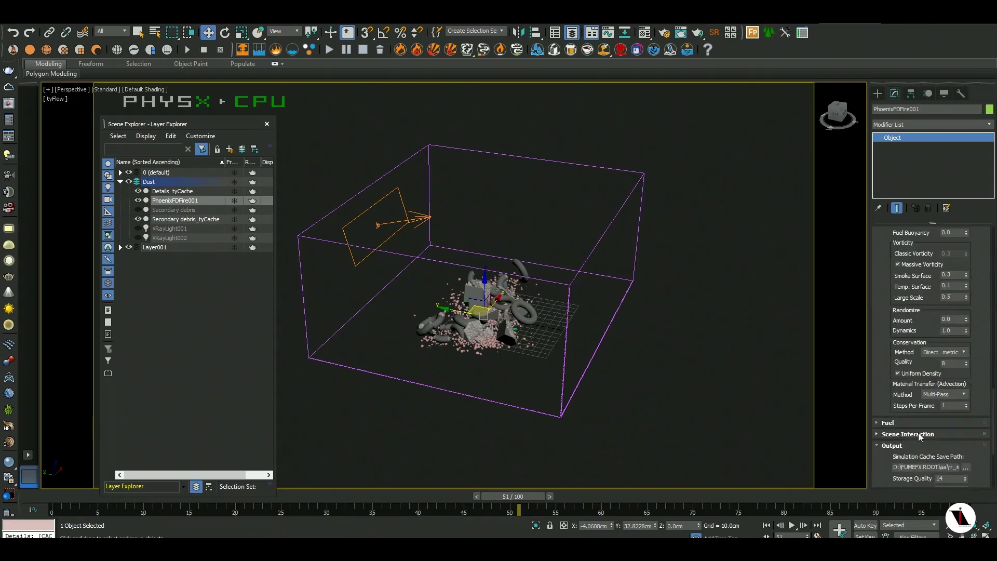
{"action": "left_click", "coordinate": [892, 446]}
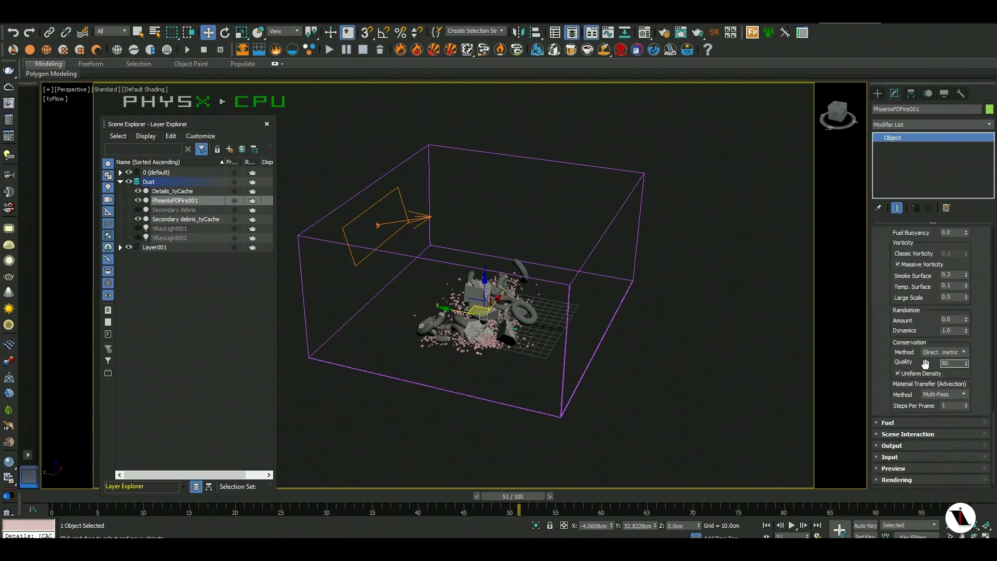
- Decrease the grid resolution twice to 1.5625 cm cells (220×195×99)
{"action": "scroll", "coordinate": [929, 374], "scroll_direction": "up", "scroll_amount": 3}
{"action": "scroll", "coordinate": [930, 384], "scroll_direction": "up", "scroll_amount": 1}
{"action": "scroll", "coordinate": [914, 358], "scroll_direction": "up", "scroll_amount": 1}
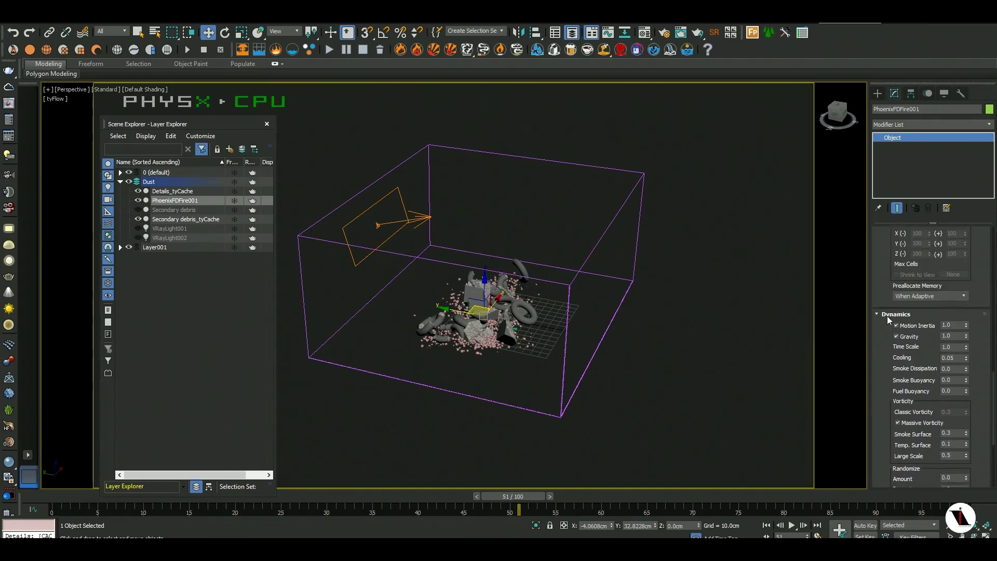
{"action": "scroll", "coordinate": [908, 337], "scroll_direction": "up", "scroll_amount": 2}
{"action": "scroll", "coordinate": [914, 348], "scroll_direction": "up", "scroll_amount": 3}
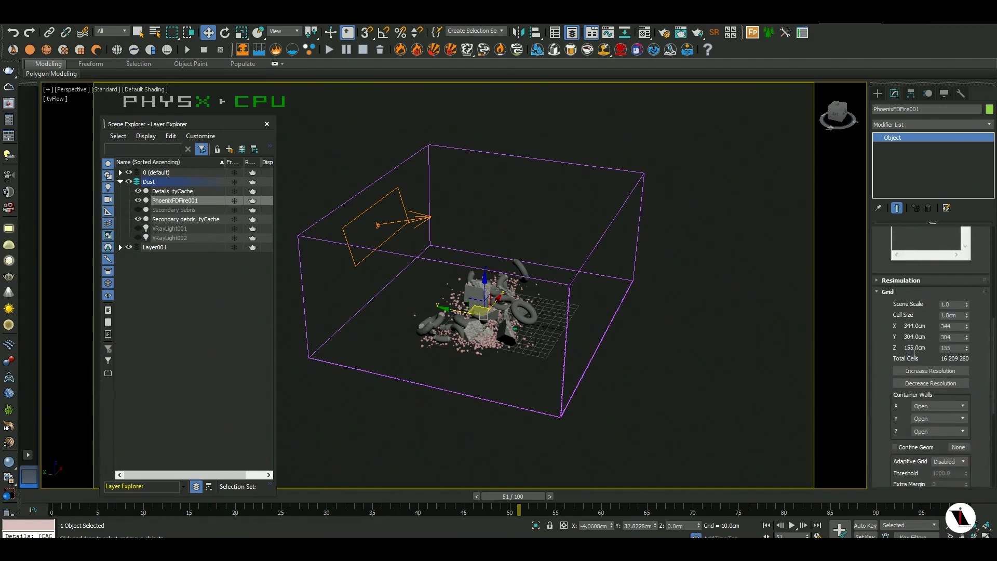
{"action": "left_click", "coordinate": [931, 386]}
{"action": "left_click", "coordinate": [930, 387]}
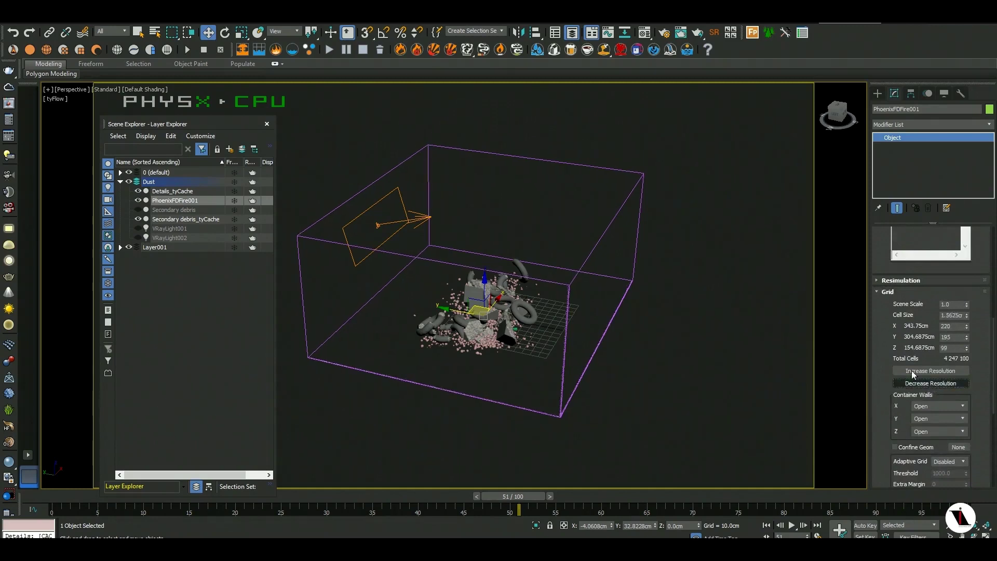
{"action": "middle_click_drag", "start_coordinate": [656, 371], "coordinate": [649, 375]}
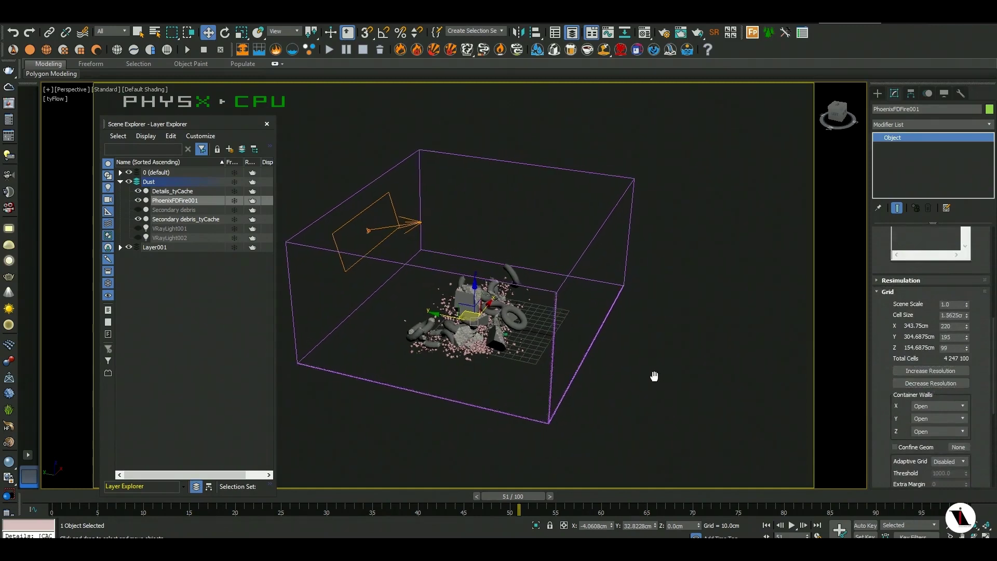
- Create a PhoenixFD PHXSource fire source beside the container
{"action": "left_click", "coordinate": [878, 94]}
{"action": "left_click", "coordinate": [923, 109]}
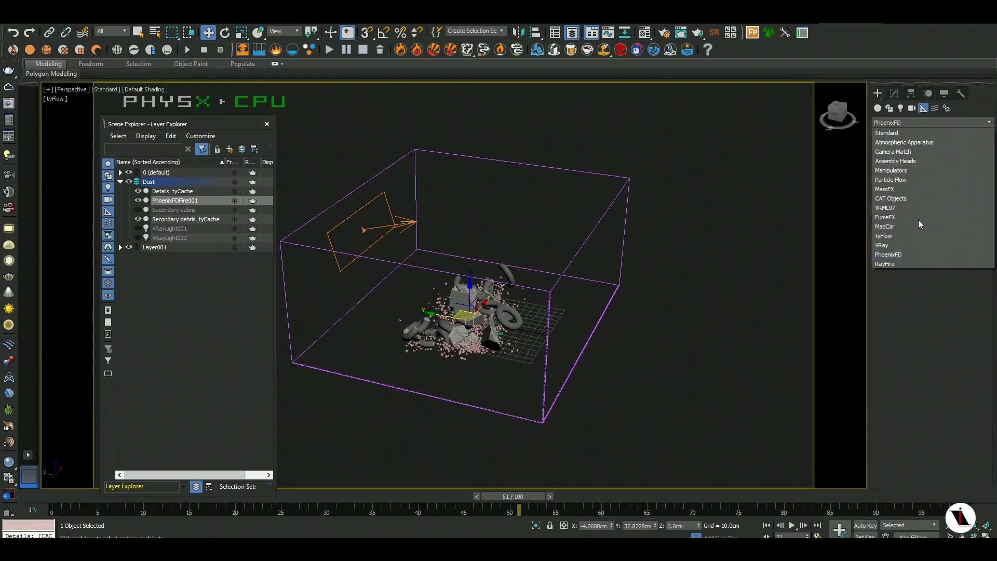
{"action": "left_click", "coordinate": [896, 255]}
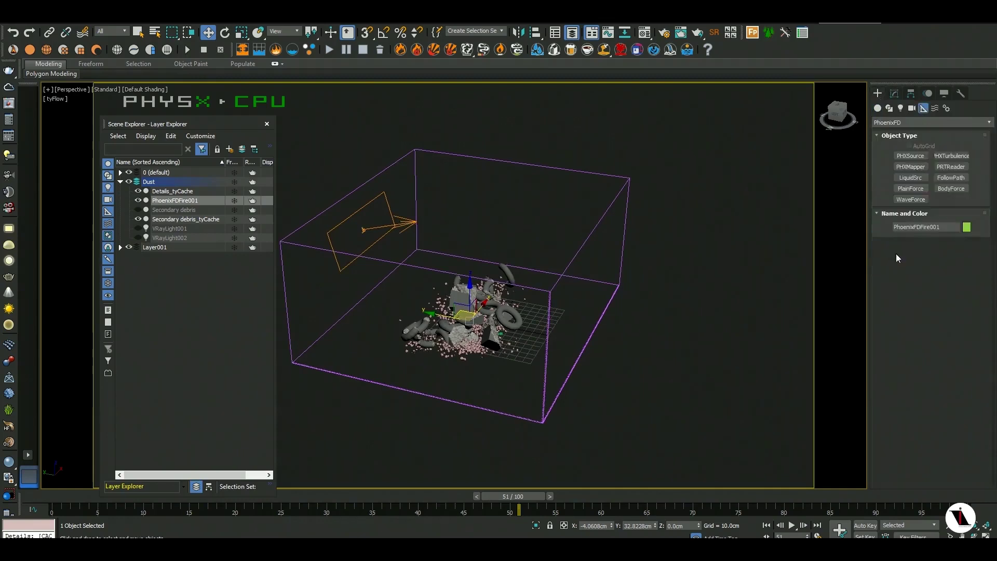
{"action": "left_click", "coordinate": [910, 156]}
{"action": "left_click_drag", "start_coordinate": [671, 287], "coordinate": [679, 300]}
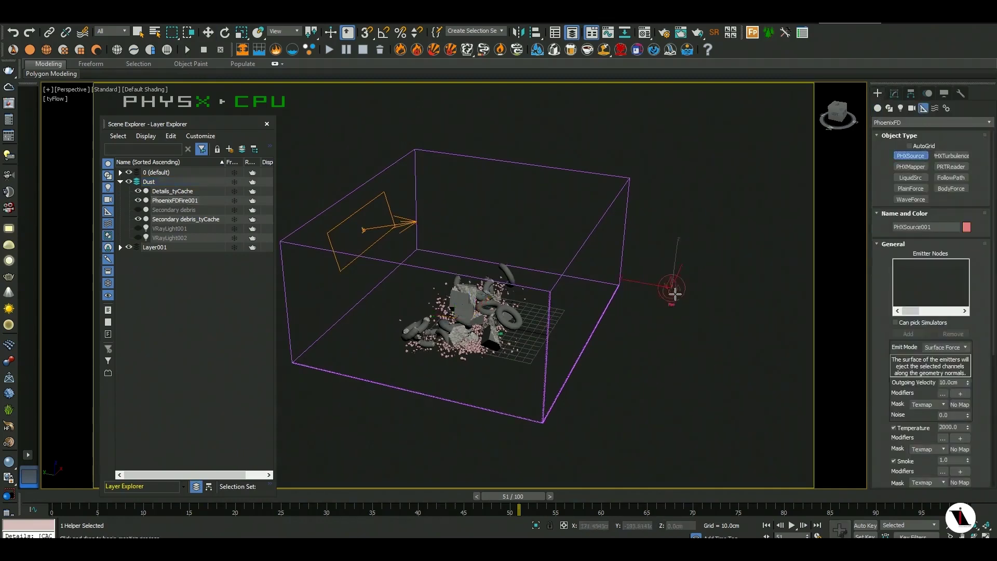
{"action": "key", "text": "w"}
- Turn off Temperature emission on PHXSource001 and set Noise to 0.5
{"action": "left_click", "coordinate": [894, 93]}
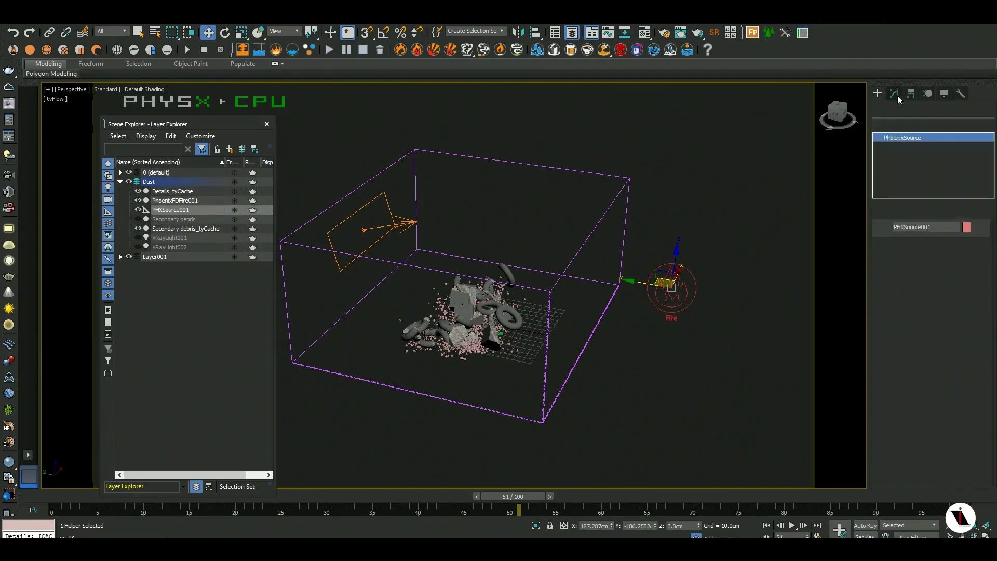
{"action": "scroll", "coordinate": [920, 285], "scroll_direction": "up", "scroll_amount": 4}
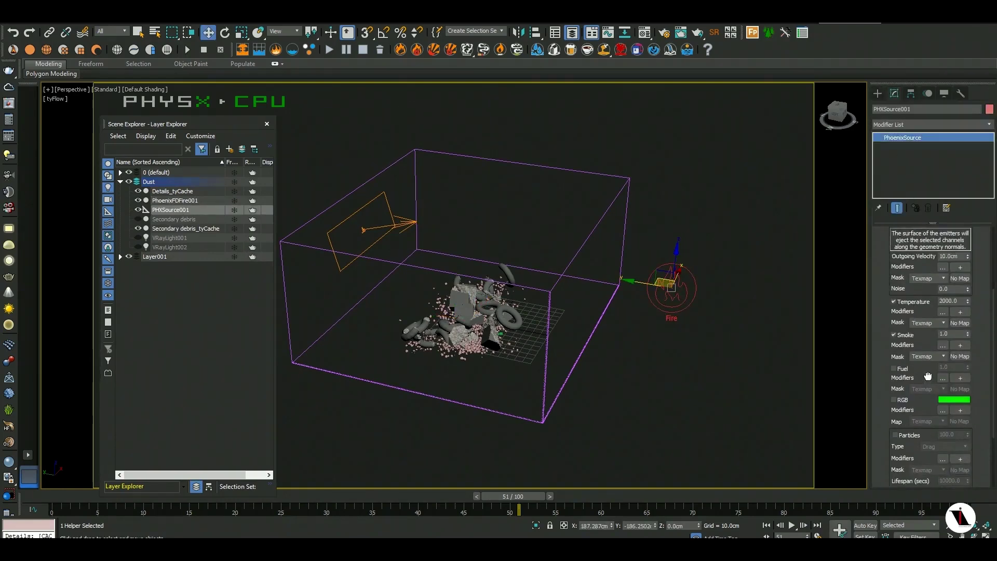
{"action": "left_click", "coordinate": [914, 302]}
{"action": "double_click", "coordinate": [946, 290]}
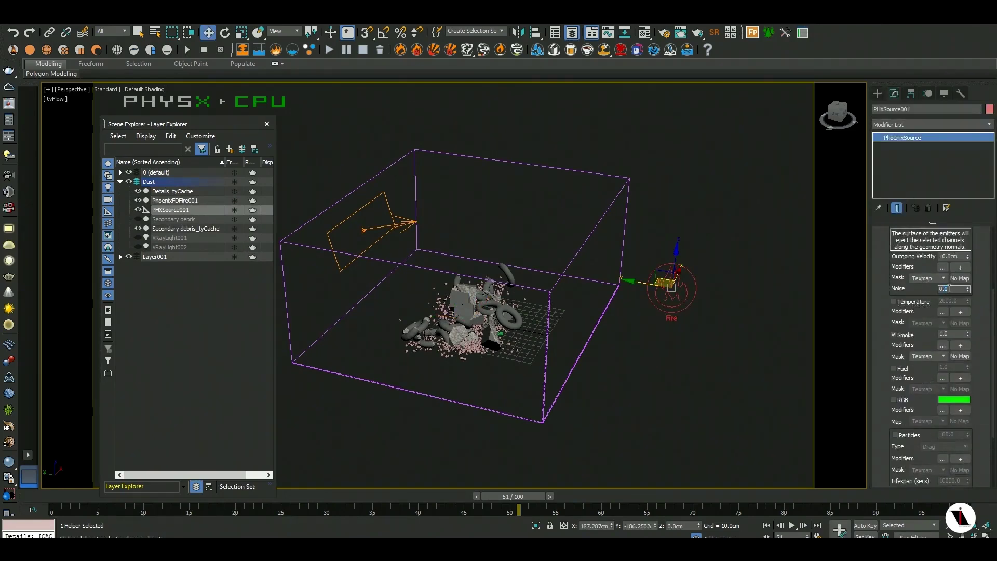
{"action": "type", "text": "0.5"}
{"action": "left_click_drag", "start_coordinate": [933, 300], "coordinate": [931, 414]}
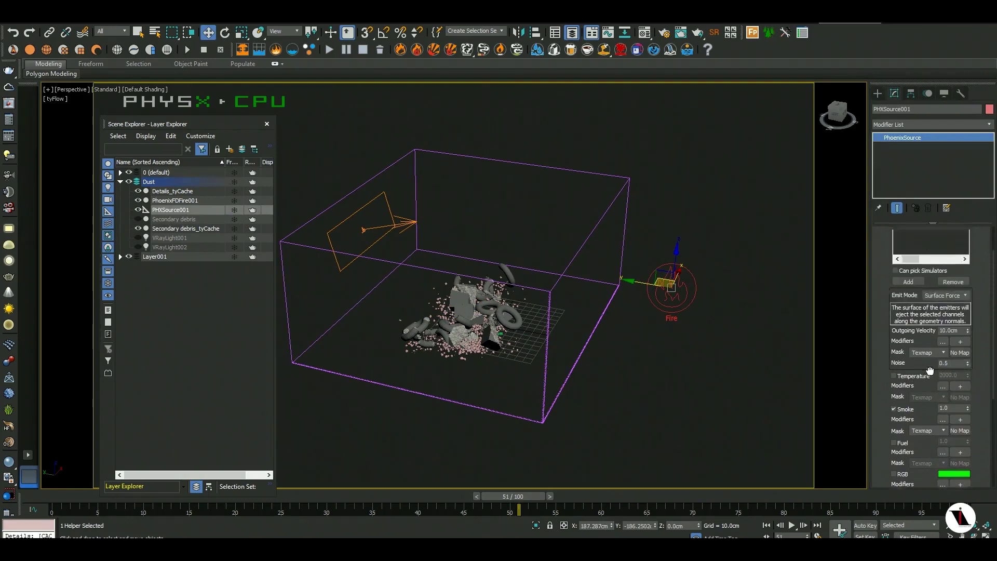
{"action": "left_click", "coordinate": [908, 322]}
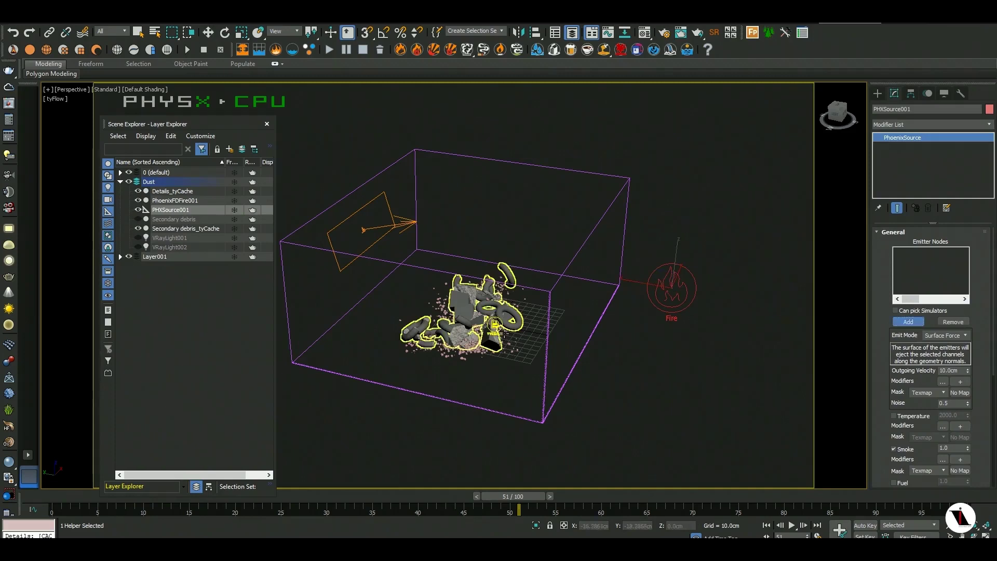
- Make the source emit only from Secondary debris_tyCache with 200 Outgoing Velocity
{"action": "left_click", "coordinate": [503, 332]}
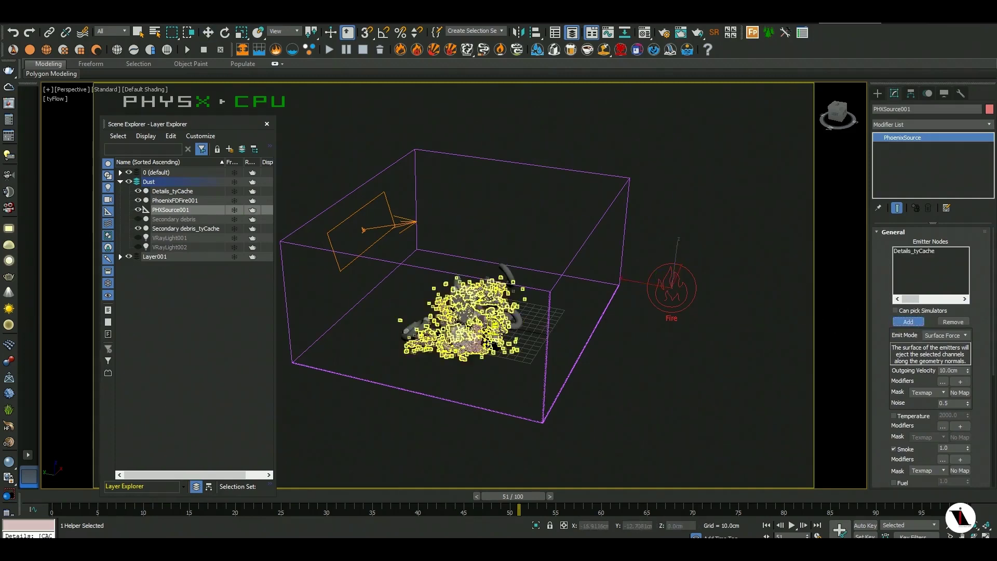
{"action": "left_click", "coordinate": [500, 331]}
{"action": "left_click", "coordinate": [914, 251]}
{"action": "left_click", "coordinate": [962, 323]}
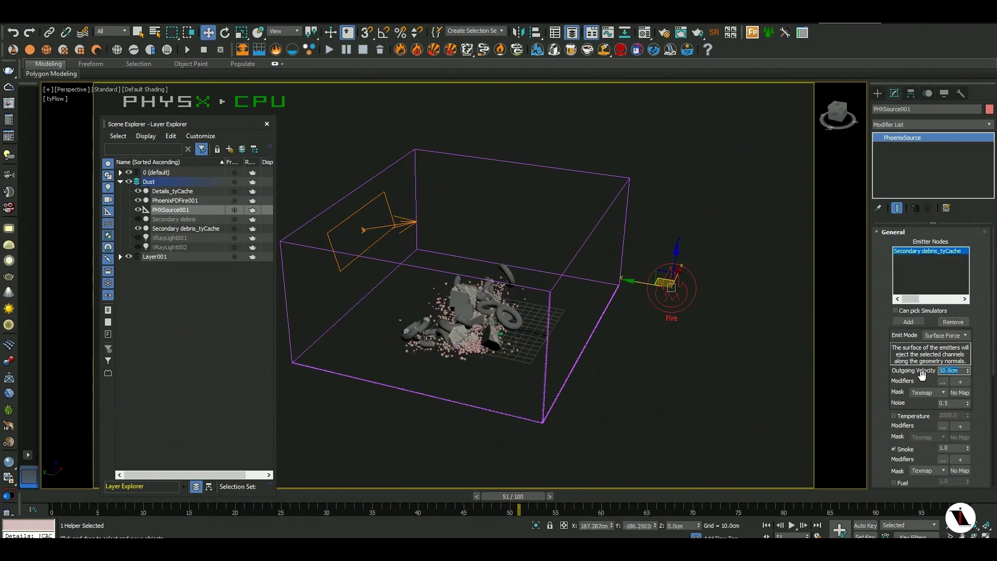
{"action": "type", "text": "200"}
{"action": "scroll", "coordinate": [916, 381], "scroll_direction": "down", "scroll_amount": 5}
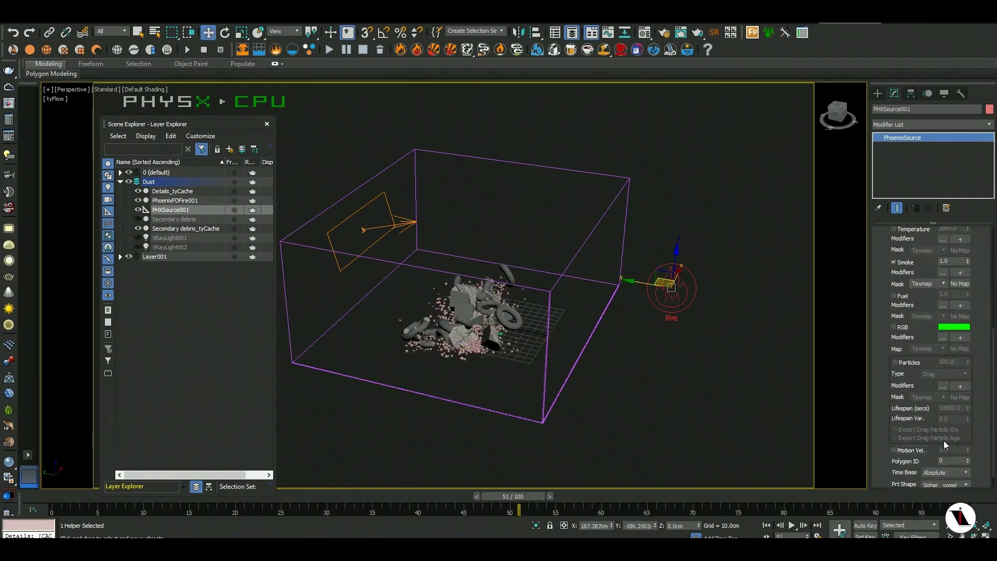
{"action": "scroll", "coordinate": [927, 426], "scroll_direction": "up", "scroll_amount": 5}
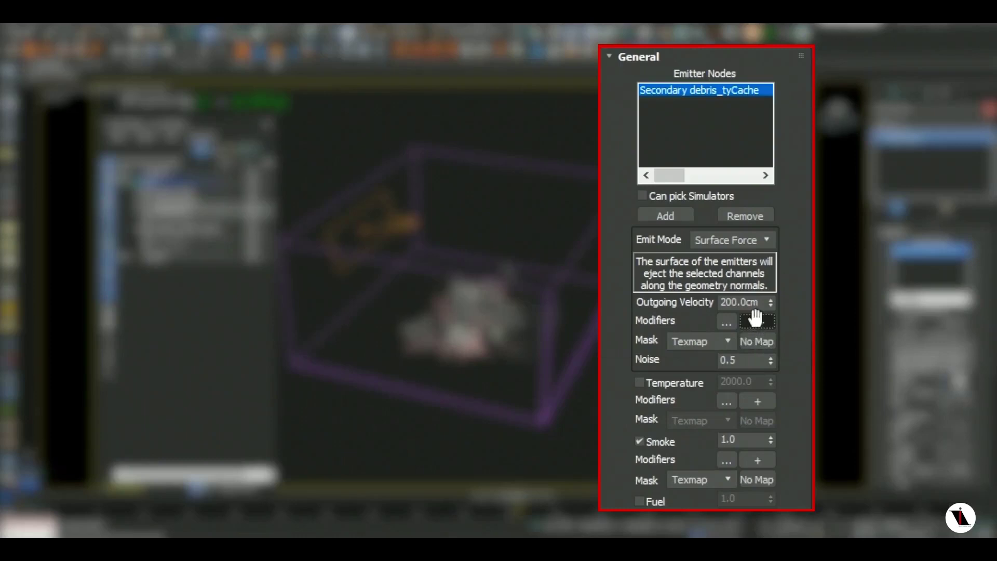
- Add a discharge modifier that drives Outgoing Velocity by Speed
{"action": "left_click", "coordinate": [756, 320]}
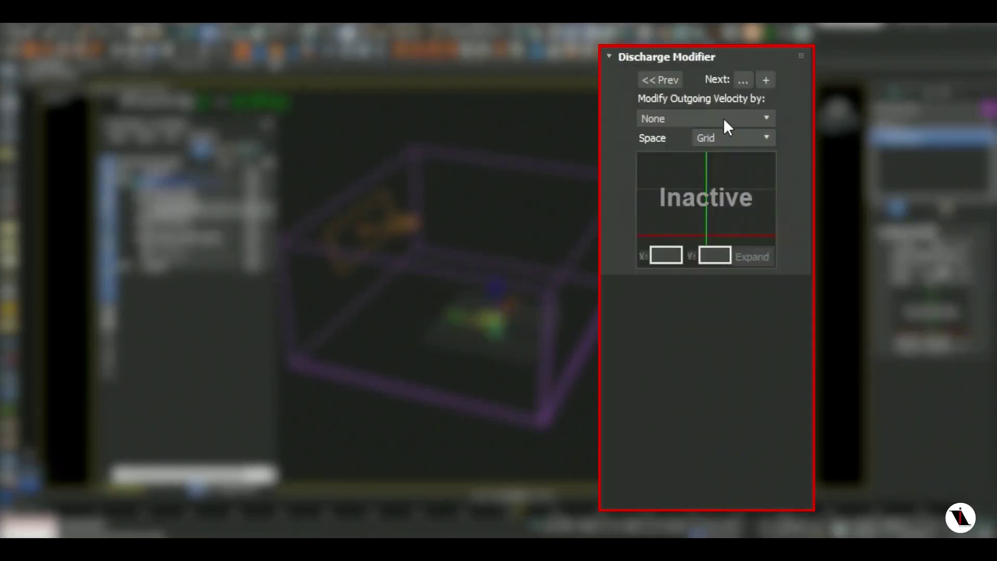
{"action": "left_click", "coordinate": [724, 119]}
{"action": "left_click", "coordinate": [665, 266]}
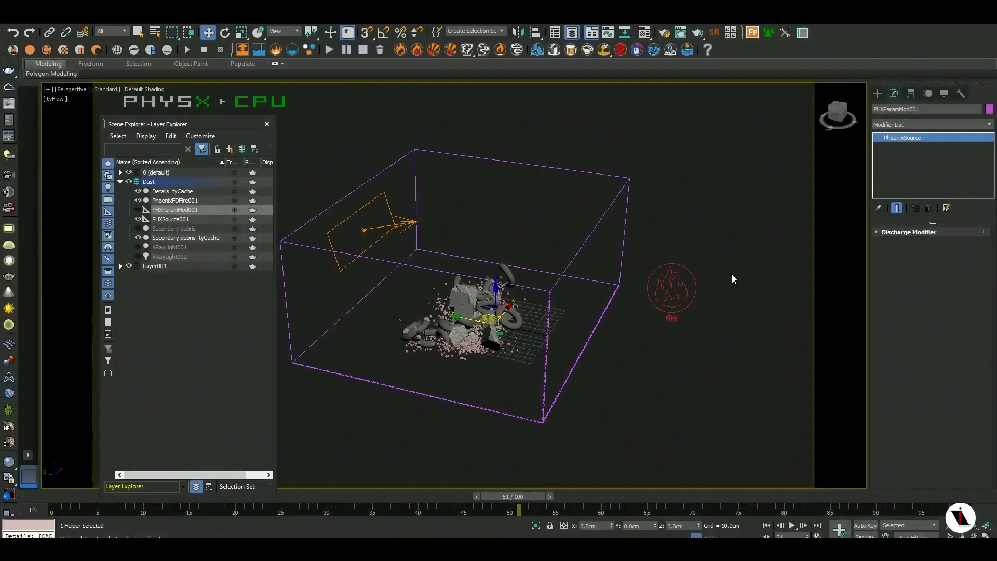
{"action": "left_click", "coordinate": [692, 287]}
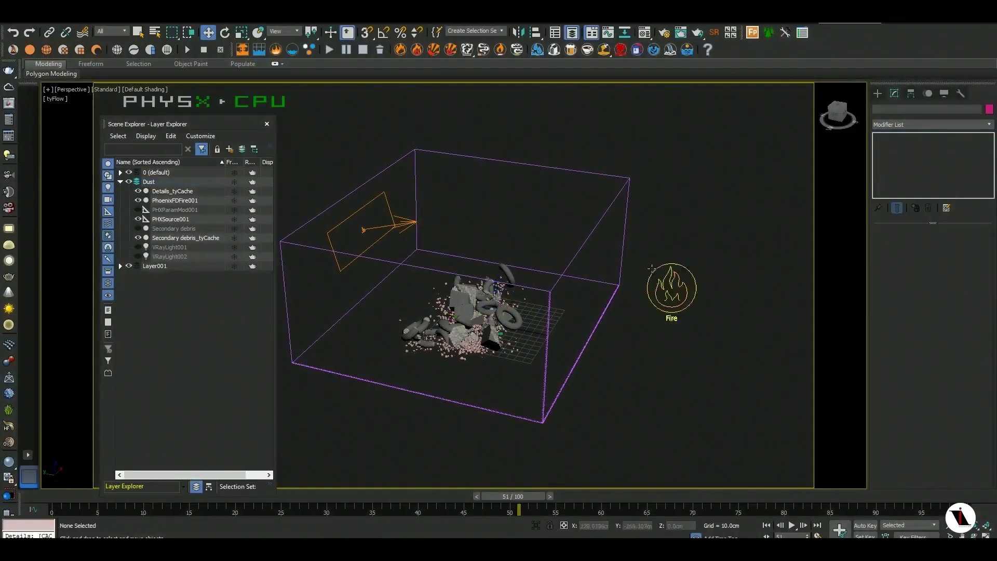
- Select PhoenixFDFire001, frame the debris, and rewind the animation to about frame 20
{"action": "left_click", "coordinate": [623, 236]}
{"action": "mouse_move", "coordinate": [623, 236]}
{"action": "middle_mouse_down", "text": "alt"}
{"action": "mouse_move", "coordinate": [571, 238]}
{"action": "mouse_move", "coordinate": [617, 222]}
{"action": "middle_mouse_up", "text": "alt"}
{"action": "scroll", "coordinate": [453, 350], "scroll_direction": "up", "scroll_amount": 4}
{"action": "middle_click_drag", "start_coordinate": [453, 350], "coordinate": [479, 353]}
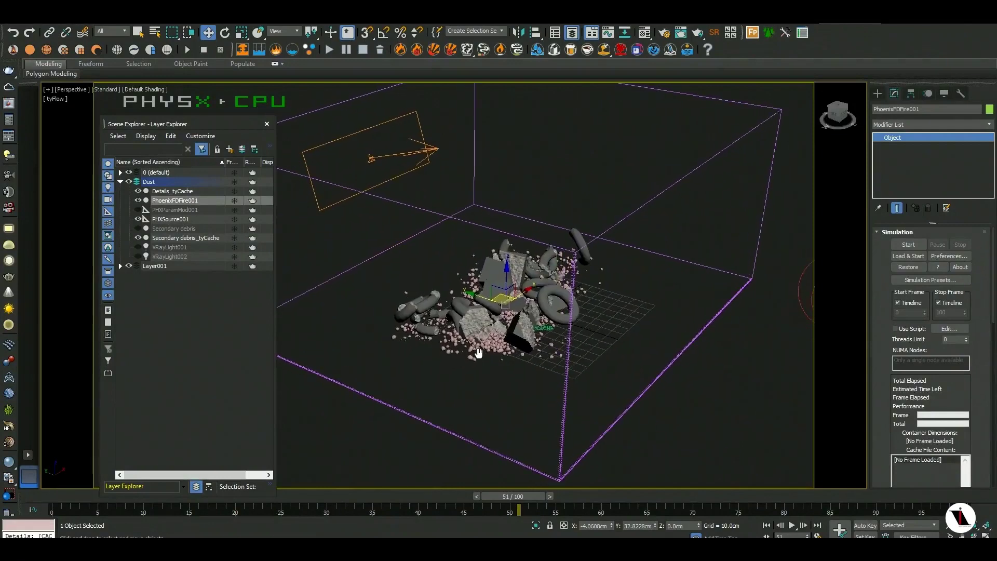
{"action": "mouse_move", "coordinate": [509, 492]}
{"action": "left_mouse_down"}
{"action": "mouse_move", "coordinate": [248, 494]}
{"action": "mouse_move", "coordinate": [276, 495]}
{"action": "left_mouse_up"}
{"action": "left_click_drag", "start_coordinate": [226, 121], "coordinate": [207, 106]}
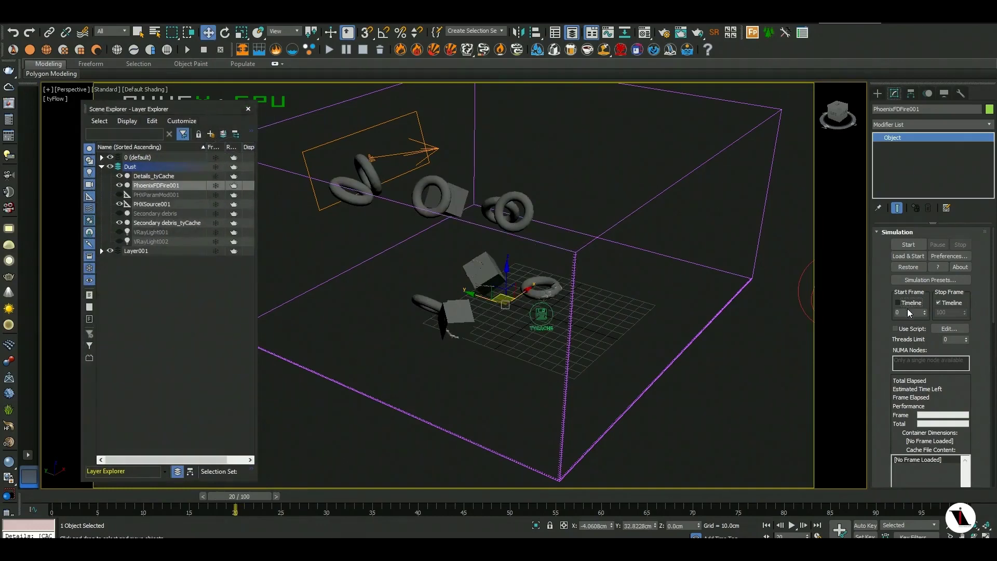
- Edit the simulation start frame and set the Z container wall to Jammed (-)
{"action": "double_click", "coordinate": [909, 312]}
{"action": "left_click_drag", "start_coordinate": [932, 347], "coordinate": [908, 142]}
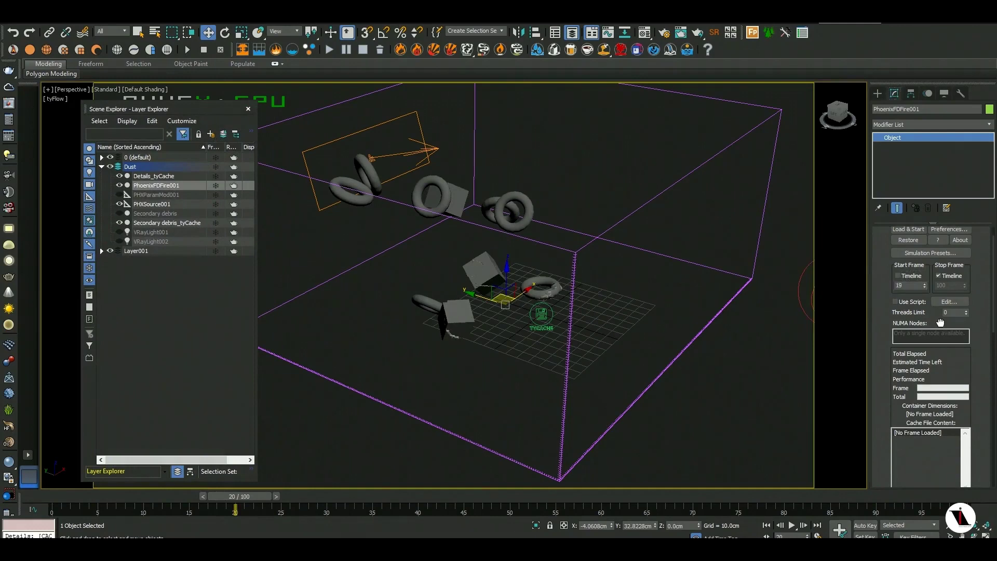
{"action": "scroll", "coordinate": [904, 260], "scroll_direction": "down", "scroll_amount": 2}
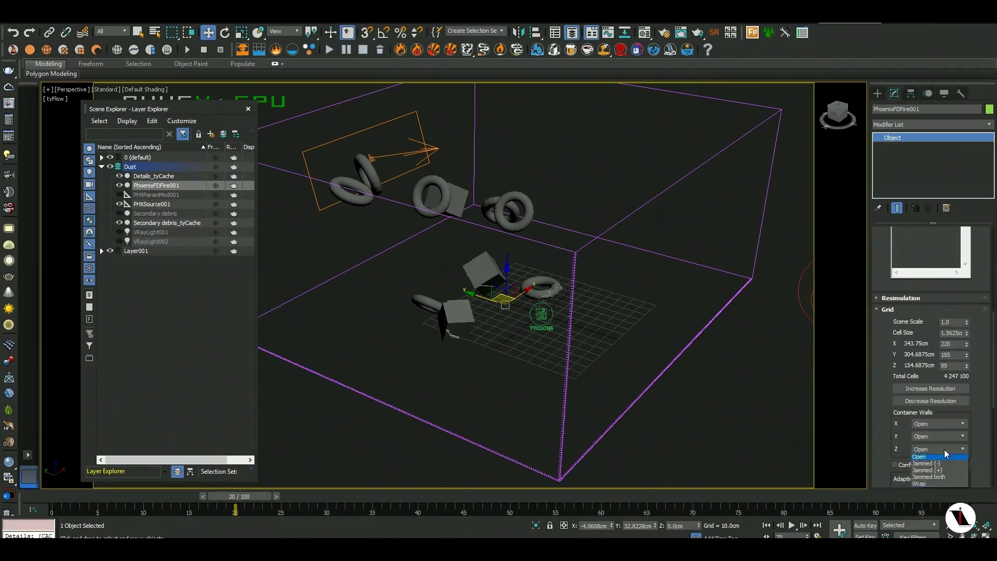
{"action": "left_click", "coordinate": [953, 464]}
{"action": "left_click_drag", "start_coordinate": [890, 450], "coordinate": [903, 215]}
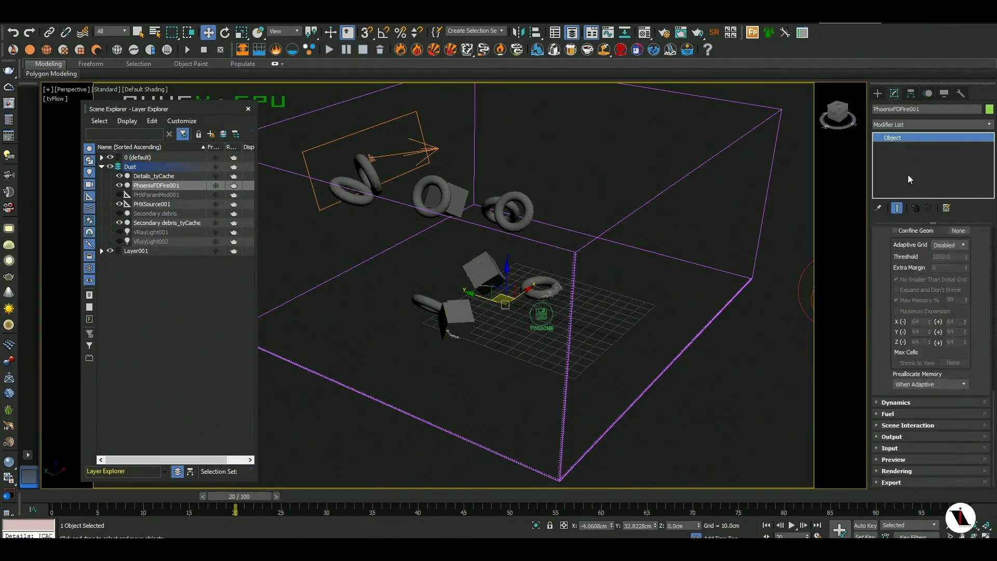
{"action": "left_click", "coordinate": [891, 461]}
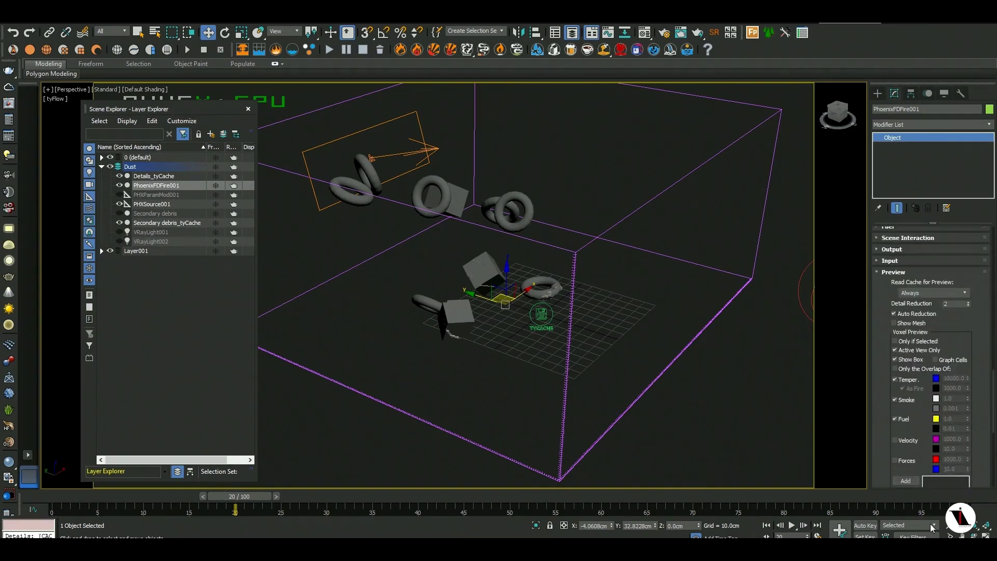
- Set Adaptive Grid to Smoke with threshold 0.01 and adjust the Extra Margin
{"action": "scroll", "coordinate": [960, 306], "scroll_direction": "up", "scroll_amount": 5}
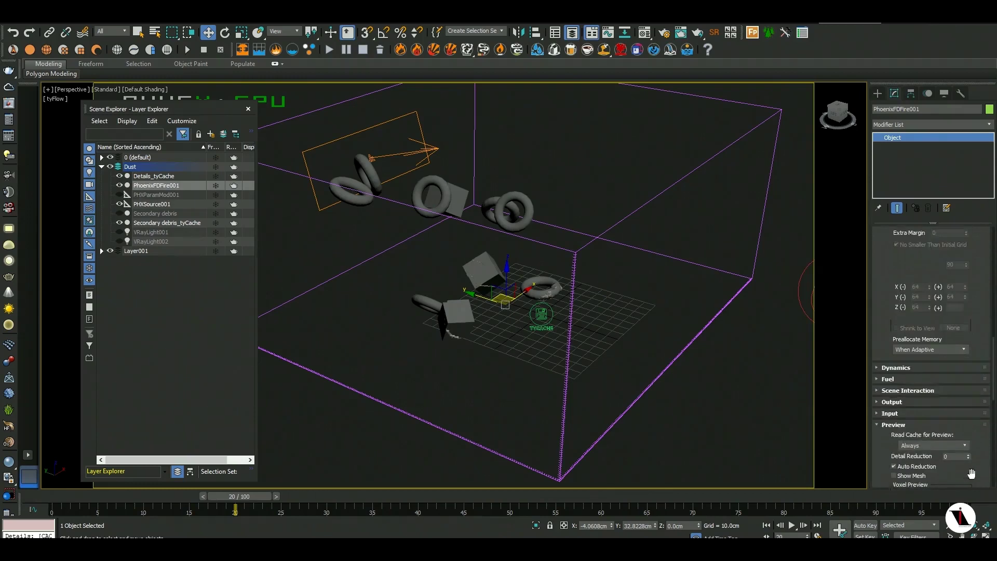
{"action": "scroll", "coordinate": [919, 309], "scroll_direction": "up", "scroll_amount": 5}
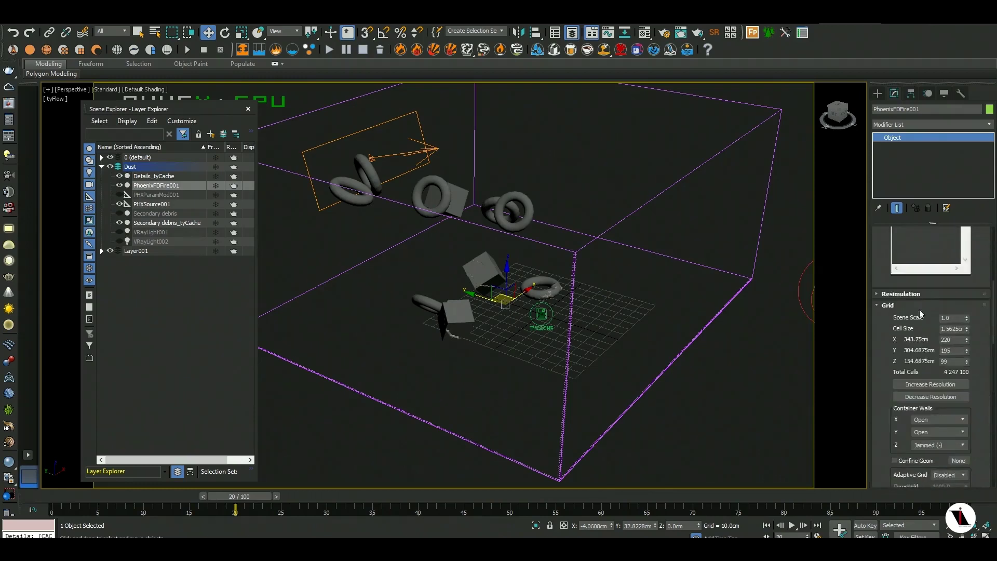
{"action": "left_click", "coordinate": [887, 304]}
{"action": "left_click", "coordinate": [887, 307]}
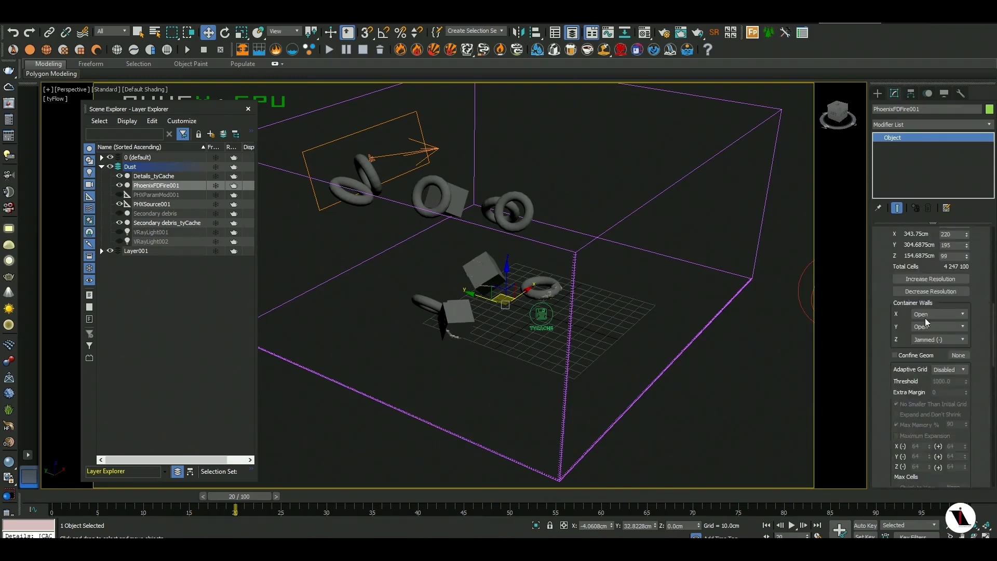
{"action": "left_click", "coordinate": [947, 370]}
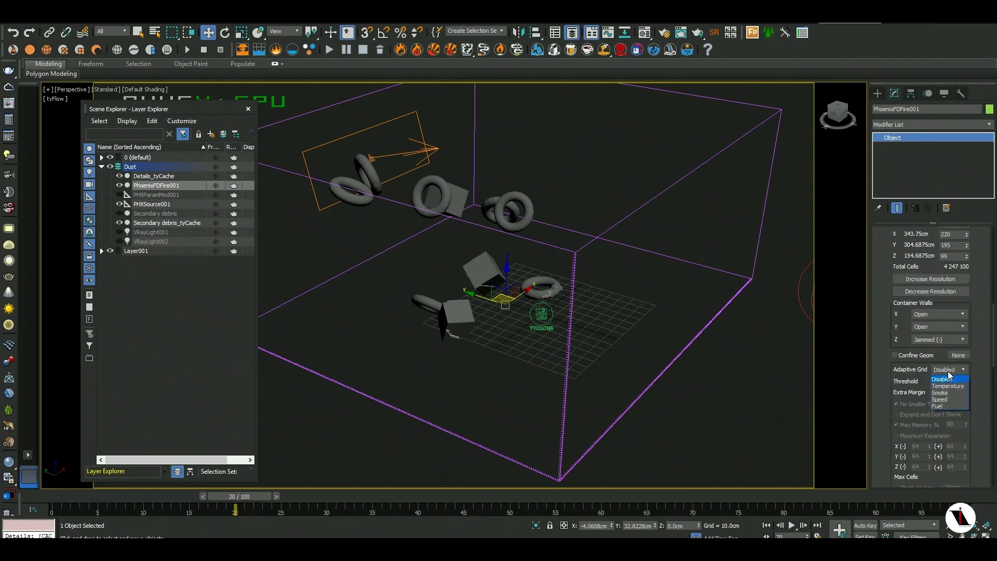
{"action": "left_click", "coordinate": [951, 396]}
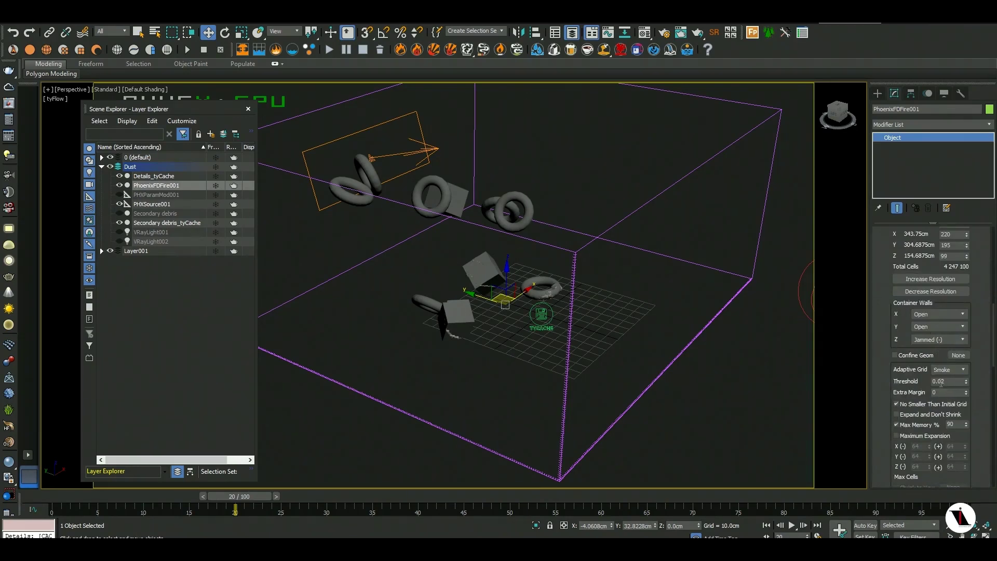
{"action": "double_click", "coordinate": [942, 382]}
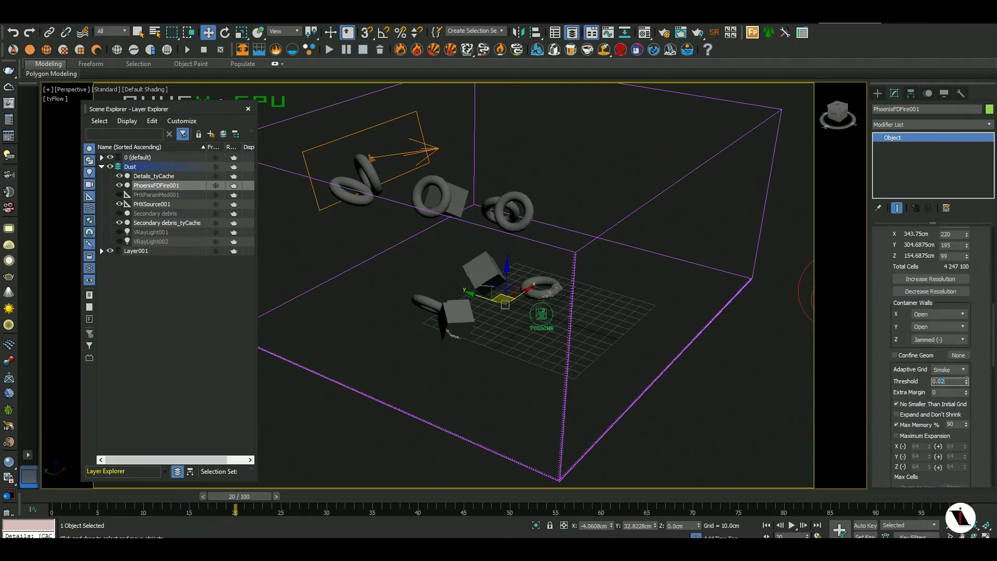
{"action": "double_click", "coordinate": [949, 392]}
- Start the PhoenixFDFire001 smoke simulation
{"action": "scroll", "coordinate": [920, 382], "scroll_direction": "up", "scroll_amount": 1}
{"action": "scroll", "coordinate": [918, 364], "scroll_direction": "up", "scroll_amount": 4}
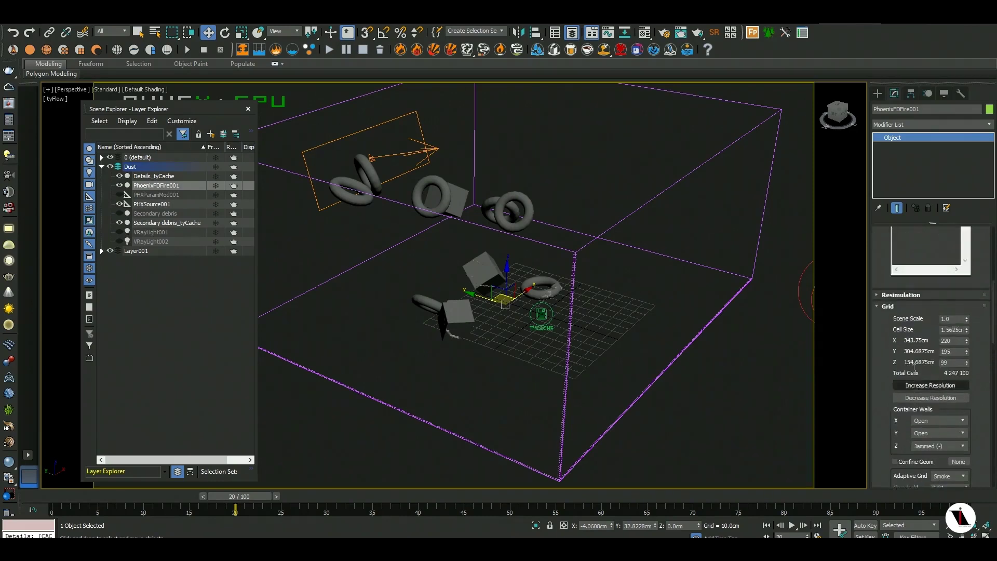
{"action": "scroll", "coordinate": [892, 321], "scroll_direction": "up", "scroll_amount": 7}
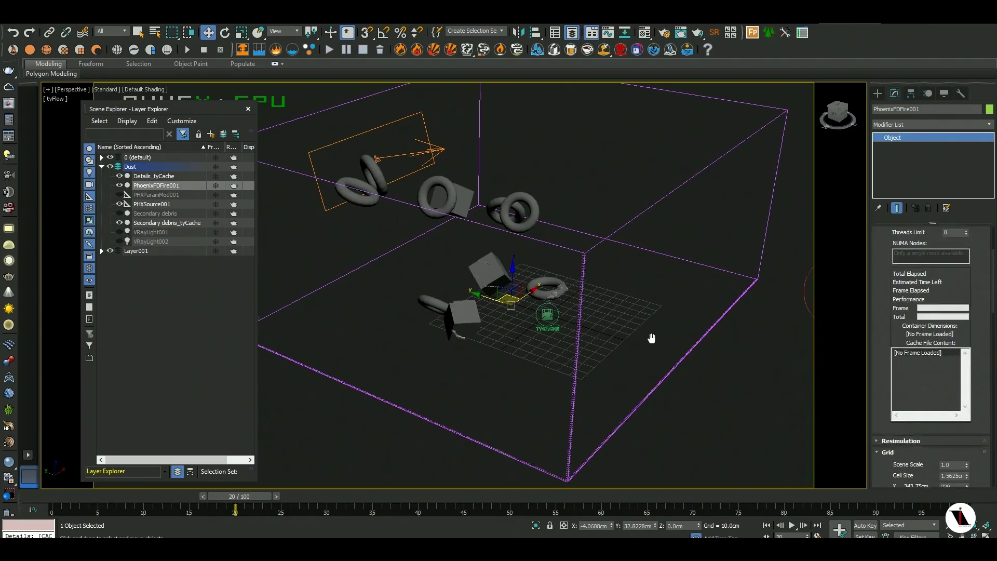
{"action": "middle_click_drag", "start_coordinate": [649, 333], "coordinate": [723, 327]}
{"action": "scroll", "coordinate": [893, 290], "scroll_direction": "up", "scroll_amount": 2}
{"action": "scroll", "coordinate": [909, 317], "scroll_direction": "up", "scroll_amount": 3}
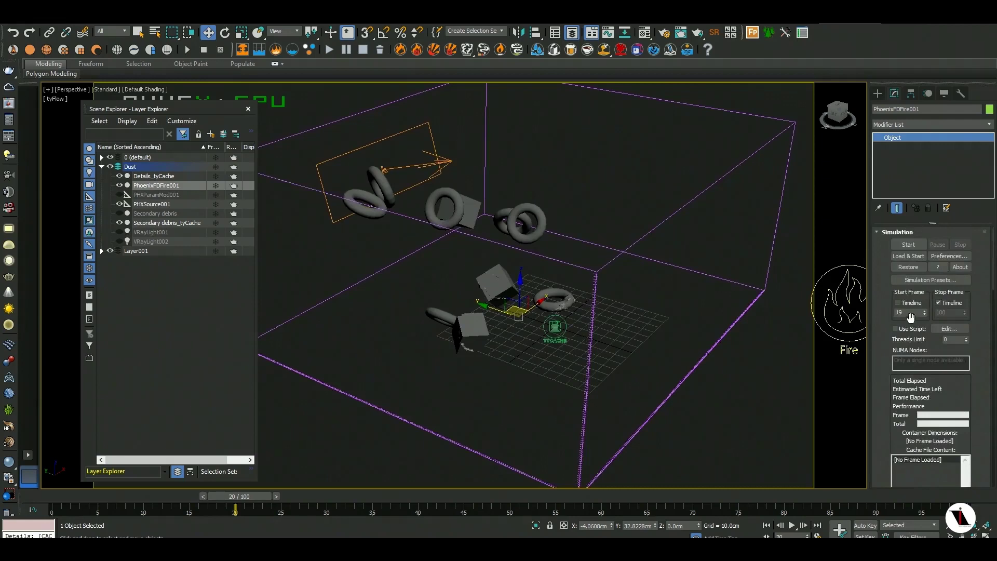
{"action": "left_click", "coordinate": [906, 244]}
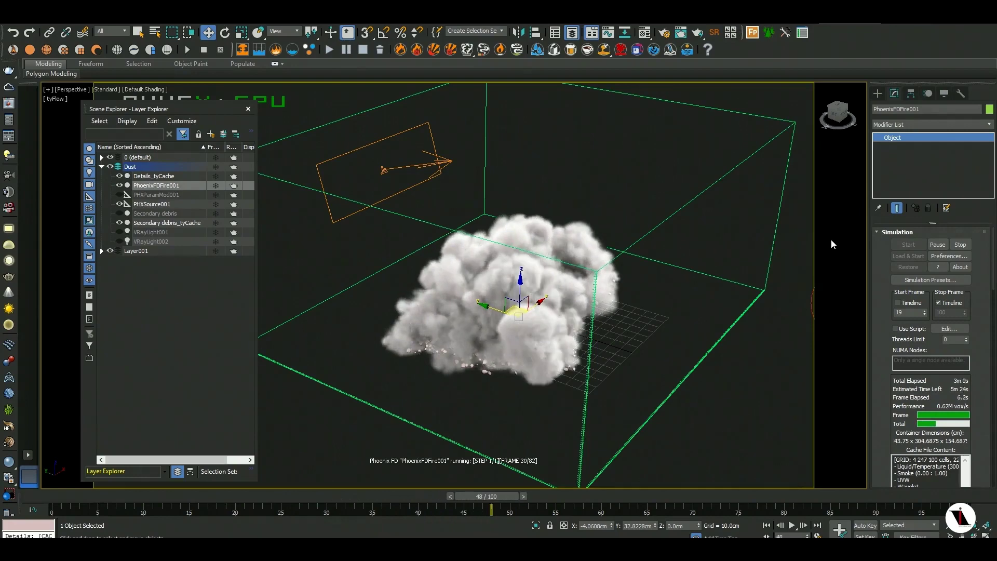
- Orbit and snap the view with the ViewCube while the smoke simulates to frame 100
{"action": "left_click_drag", "start_coordinate": [833, 111], "coordinate": [845, 119]}
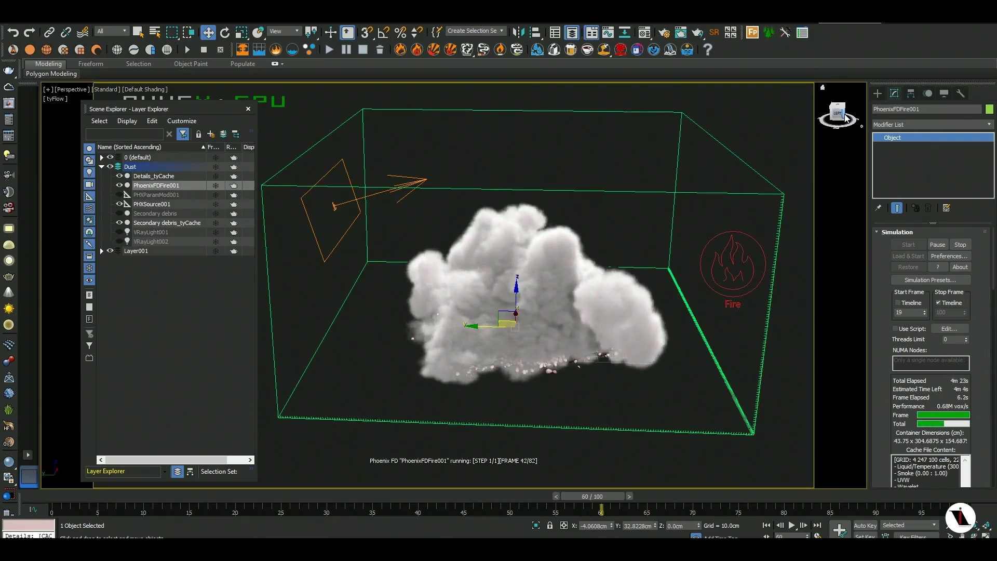
{"action": "left_click", "coordinate": [844, 118]}
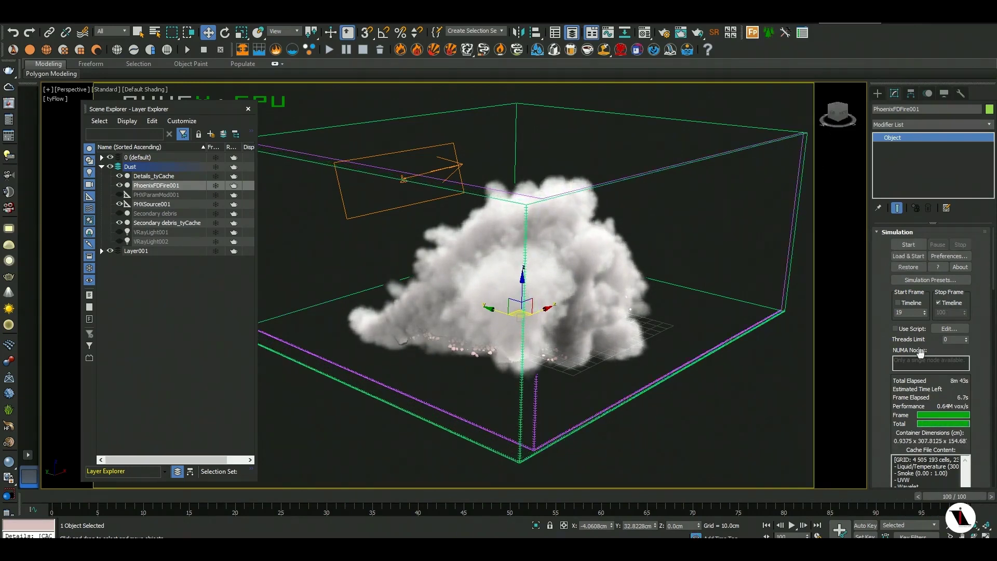
{"action": "left_click_drag", "start_coordinate": [900, 427], "coordinate": [950, 203]}
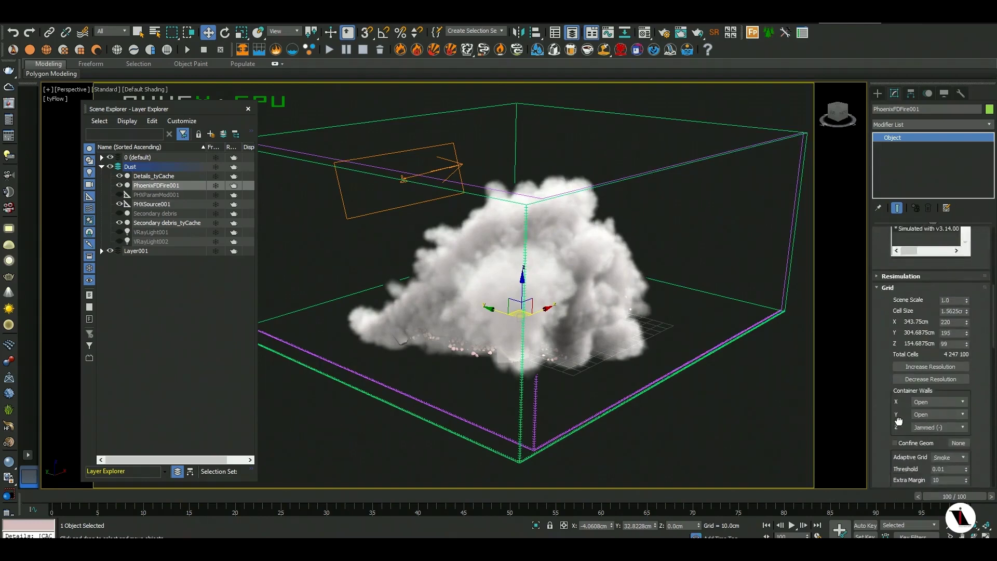
- Set Simple Smoke Opacity to 0.02 in the Volumetric Options smoke opacity settings
{"action": "scroll", "coordinate": [898, 421], "scroll_direction": "down", "scroll_amount": 5}
{"action": "left_click_drag", "start_coordinate": [968, 439], "coordinate": [981, 198]}
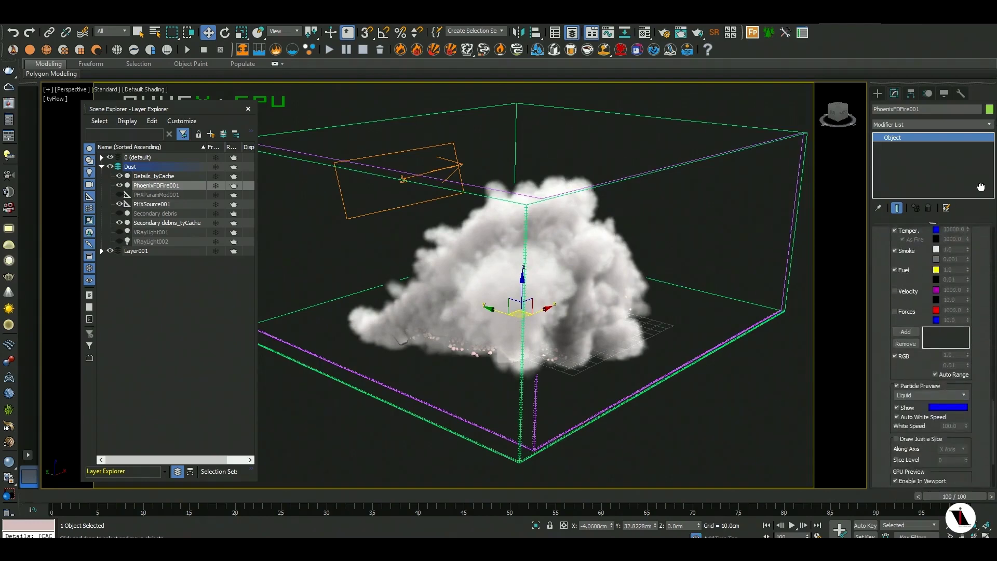
{"action": "left_click_drag", "start_coordinate": [951, 399], "coordinate": [951, 438]}
{"action": "scroll", "coordinate": [945, 447], "scroll_direction": "down", "scroll_amount": 2}
{"action": "scroll", "coordinate": [934, 462], "scroll_direction": "down", "scroll_amount": 2}
{"action": "scroll", "coordinate": [929, 470], "scroll_direction": "down", "scroll_amount": 2}
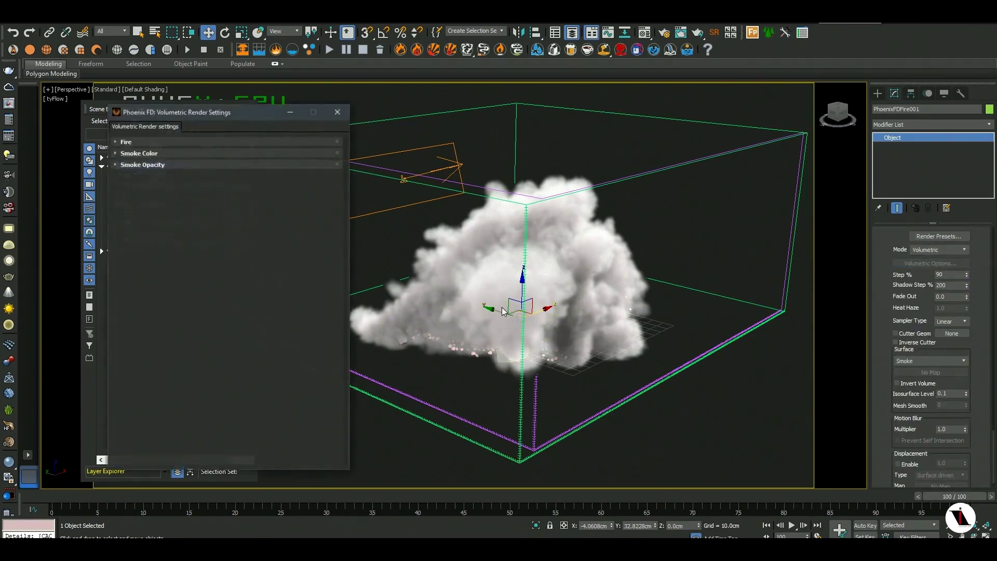
{"action": "left_click", "coordinate": [156, 165]}
{"action": "left_click_drag", "start_coordinate": [202, 203], "coordinate": [222, 206]}
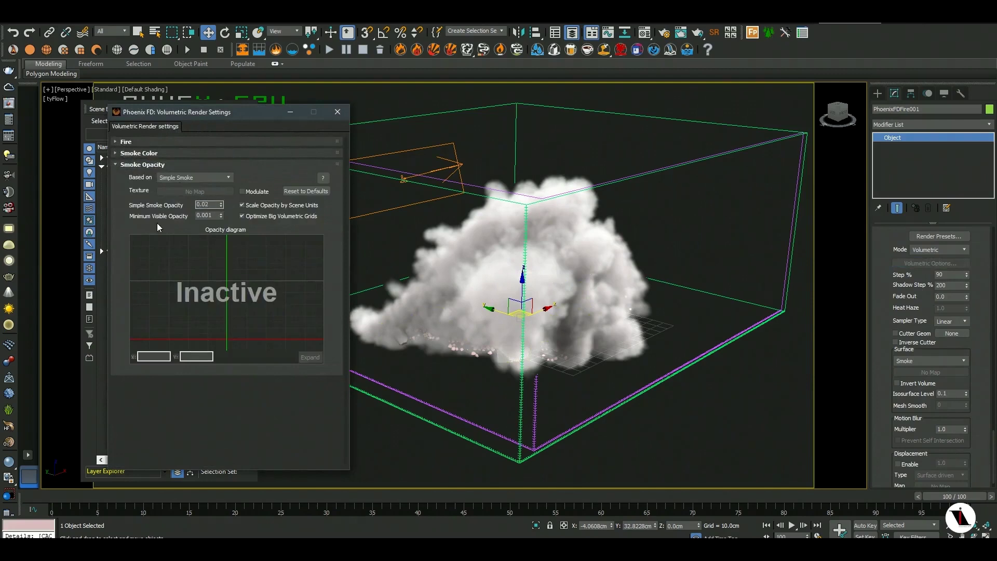
{"action": "key", "text": "Return"}
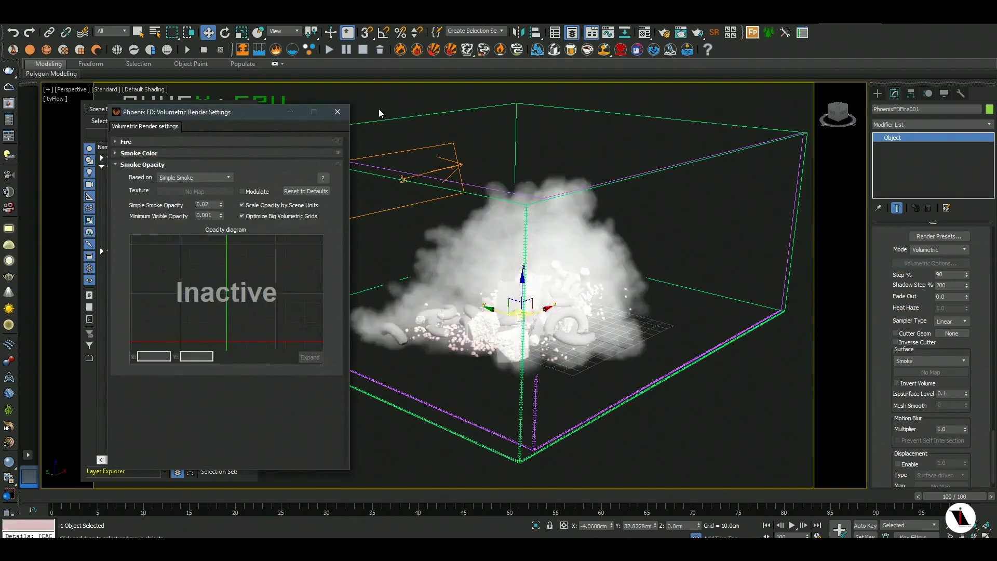
{"action": "left_click", "coordinate": [337, 112]}
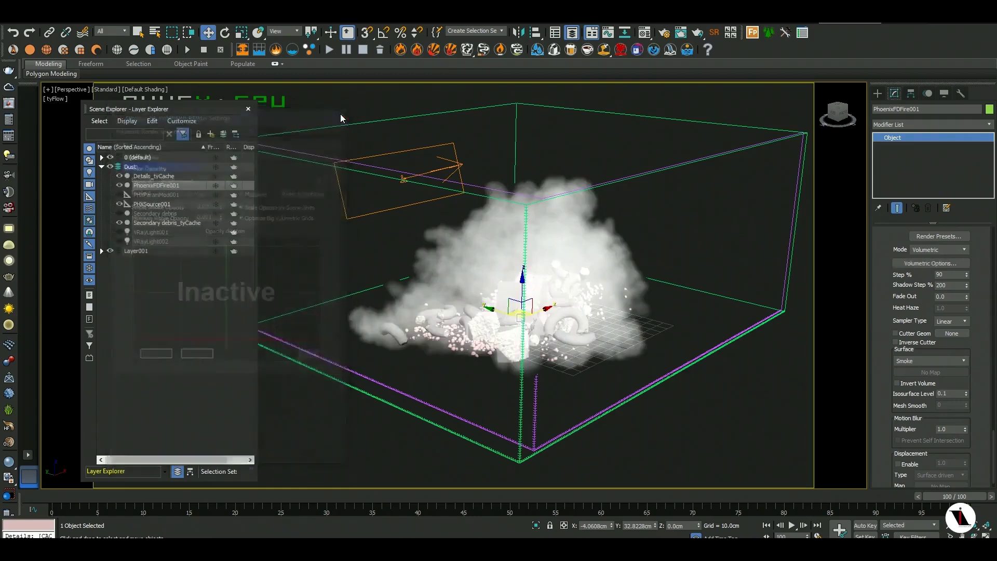
- Orbit around the thinner smoke and scrub the timeline back to frame 39
{"action": "middle_click_drag", "start_coordinate": [525, 326], "coordinate": [560, 327], "text": "alt"}
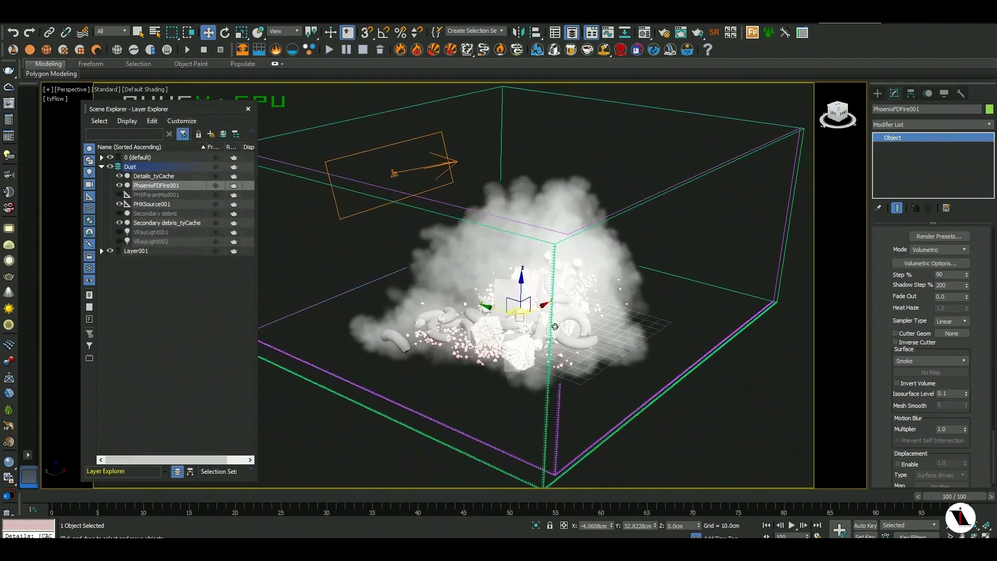
{"action": "left_click", "coordinate": [556, 493]}
{"action": "mouse_move", "coordinate": [557, 493]}
{"action": "left_mouse_down"}
{"action": "mouse_move", "coordinate": [261, 490]}
{"action": "mouse_move", "coordinate": [423, 498]}
{"action": "left_mouse_up"}
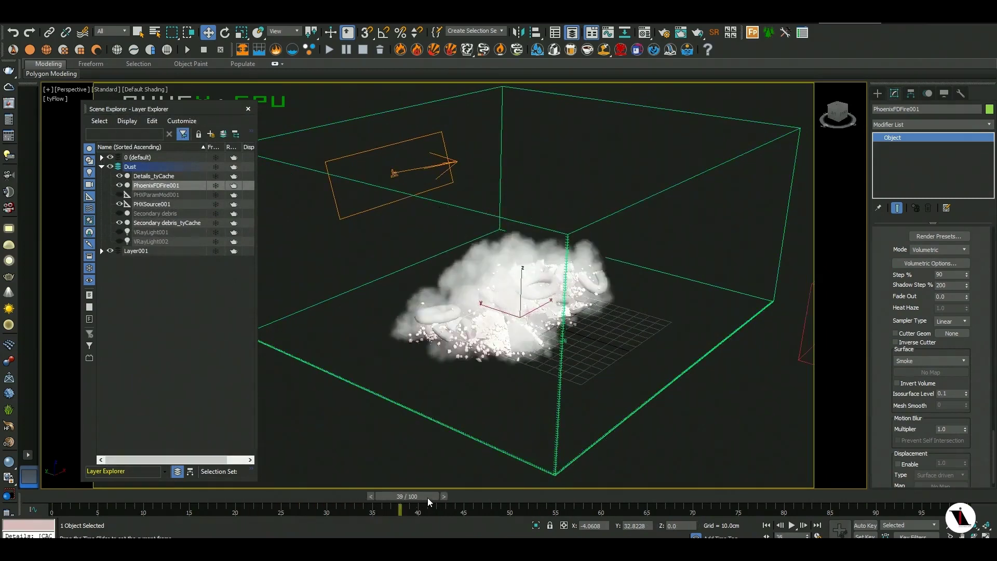
{"action": "left_click", "coordinate": [665, 35]}
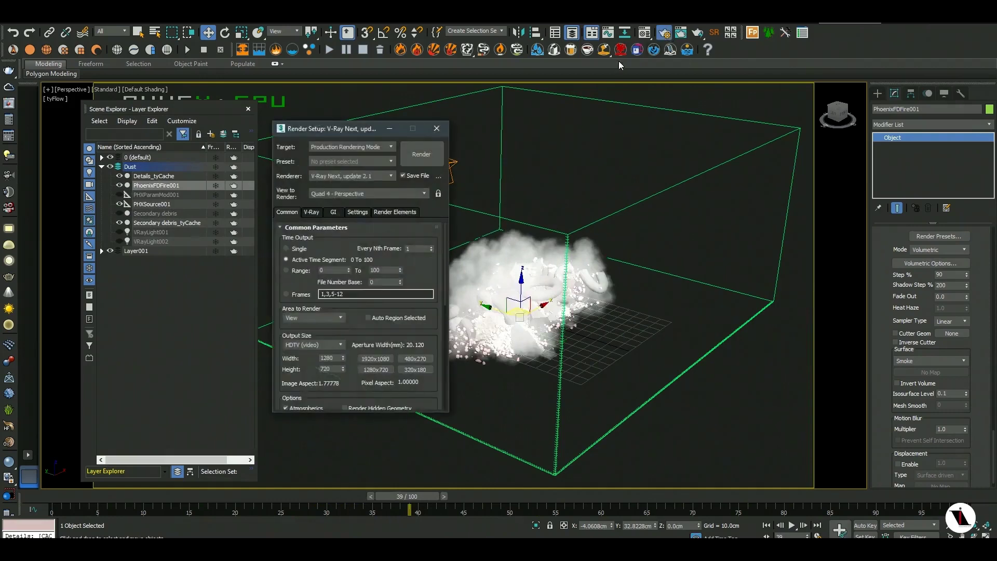
- Render frame 39 as a single V-Ray frame and zoom into the frame buffer
{"action": "left_click", "coordinate": [303, 251]}
{"action": "left_click", "coordinate": [424, 158]}
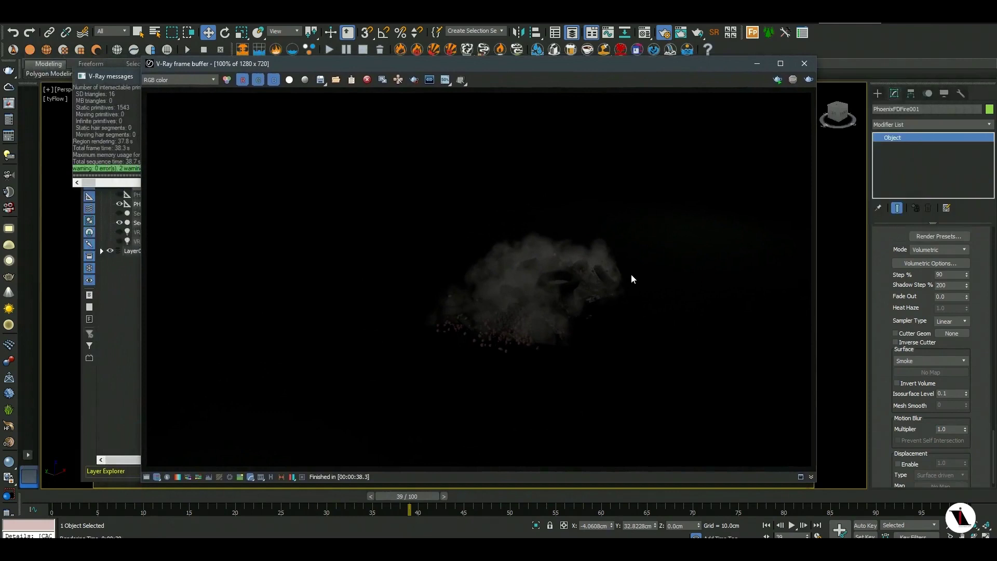
{"action": "scroll", "coordinate": [630, 277], "scroll_direction": "up", "scroll_amount": 1}
{"action": "middle_click_drag", "start_coordinate": [637, 276], "coordinate": [649, 267]}
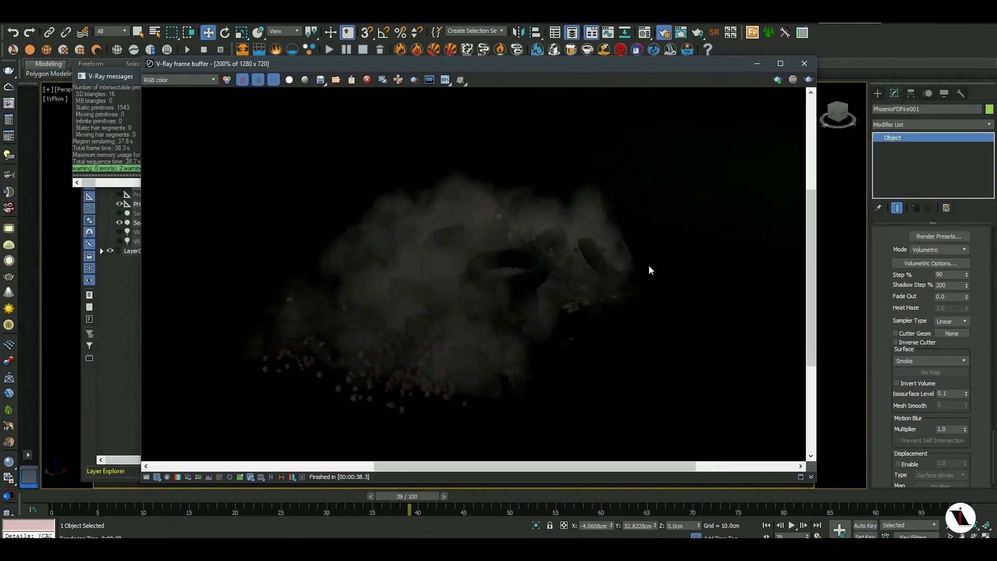